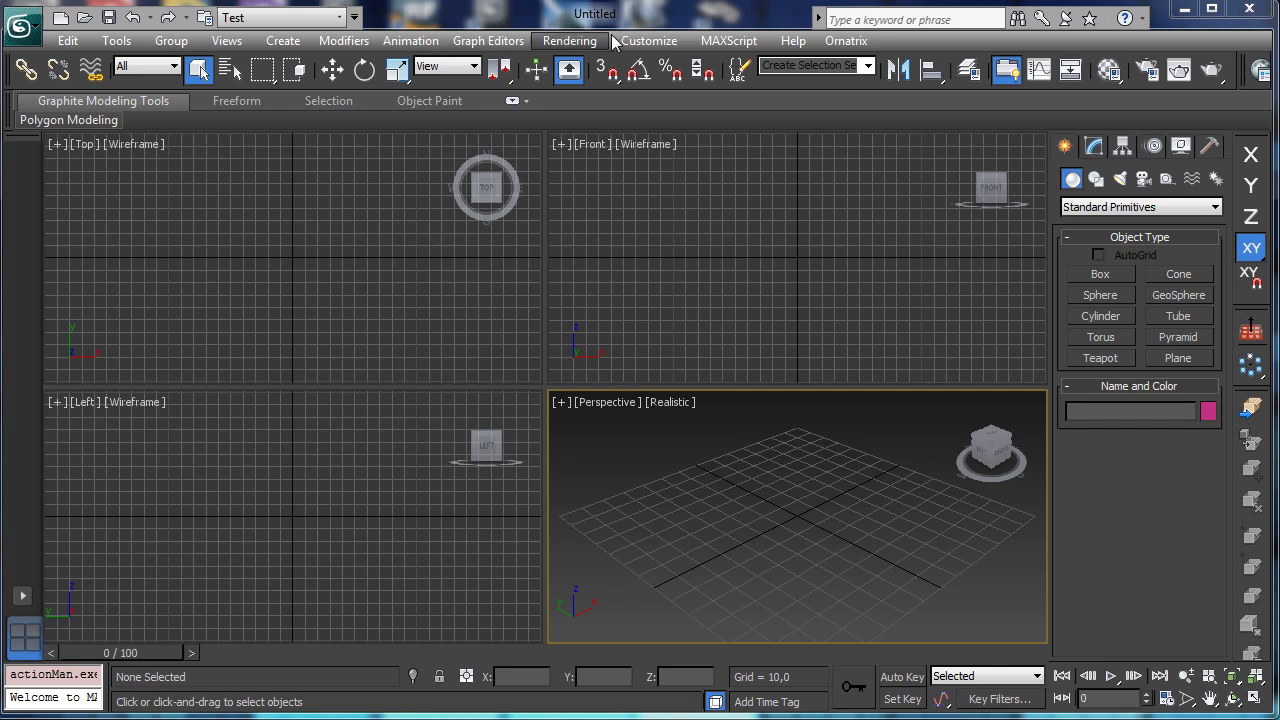
Step: Set the display unit scale to metric centimeters
left_click(649, 41)
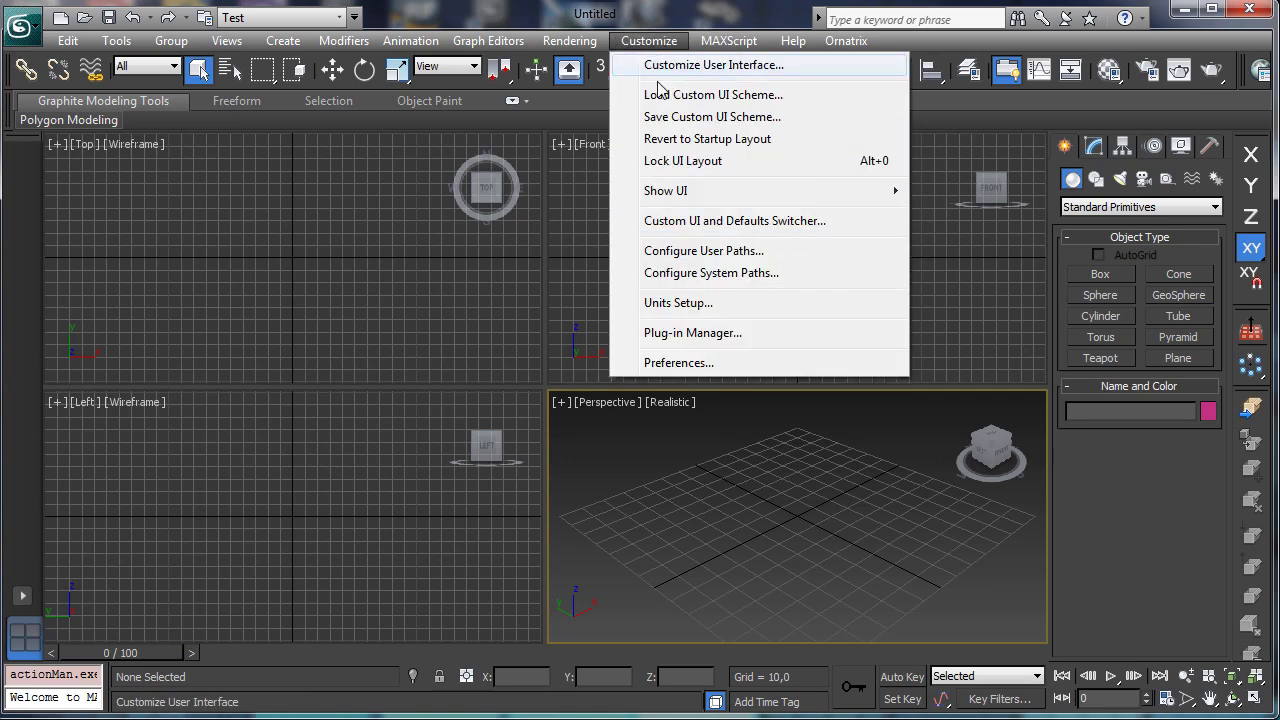
left_click(680, 302)
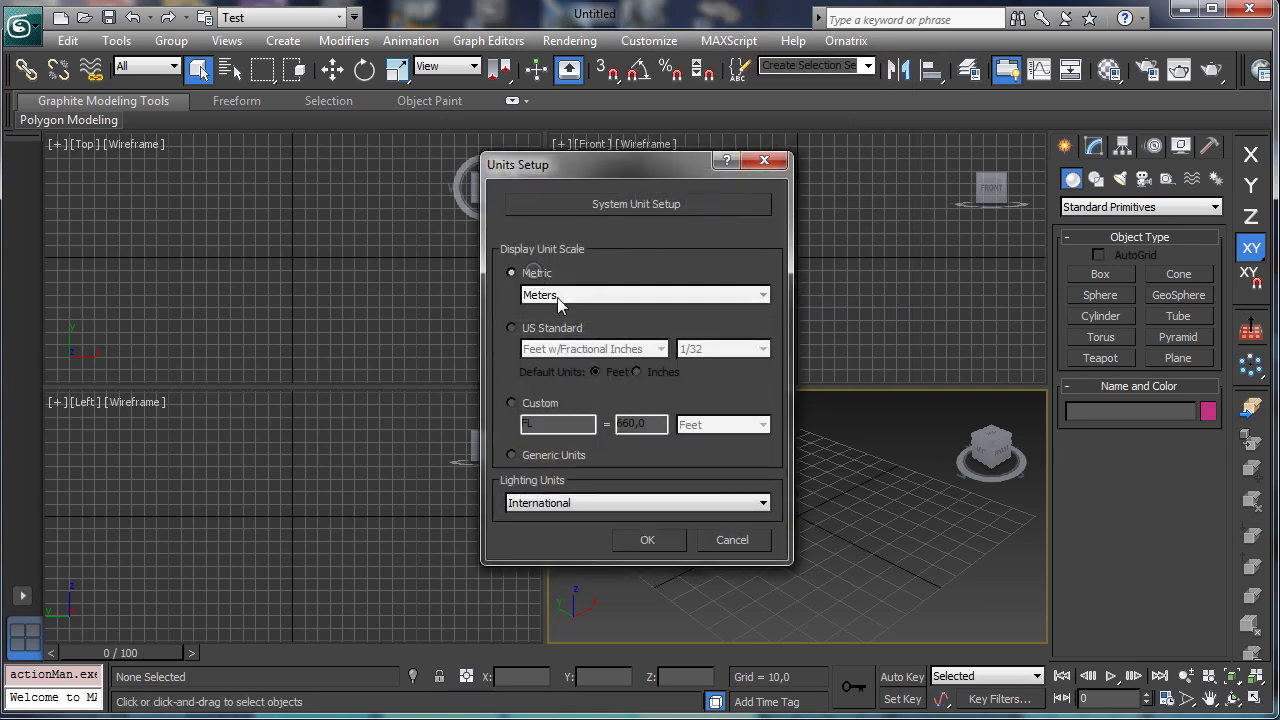
left_click(557, 297)
left_click(585, 318)
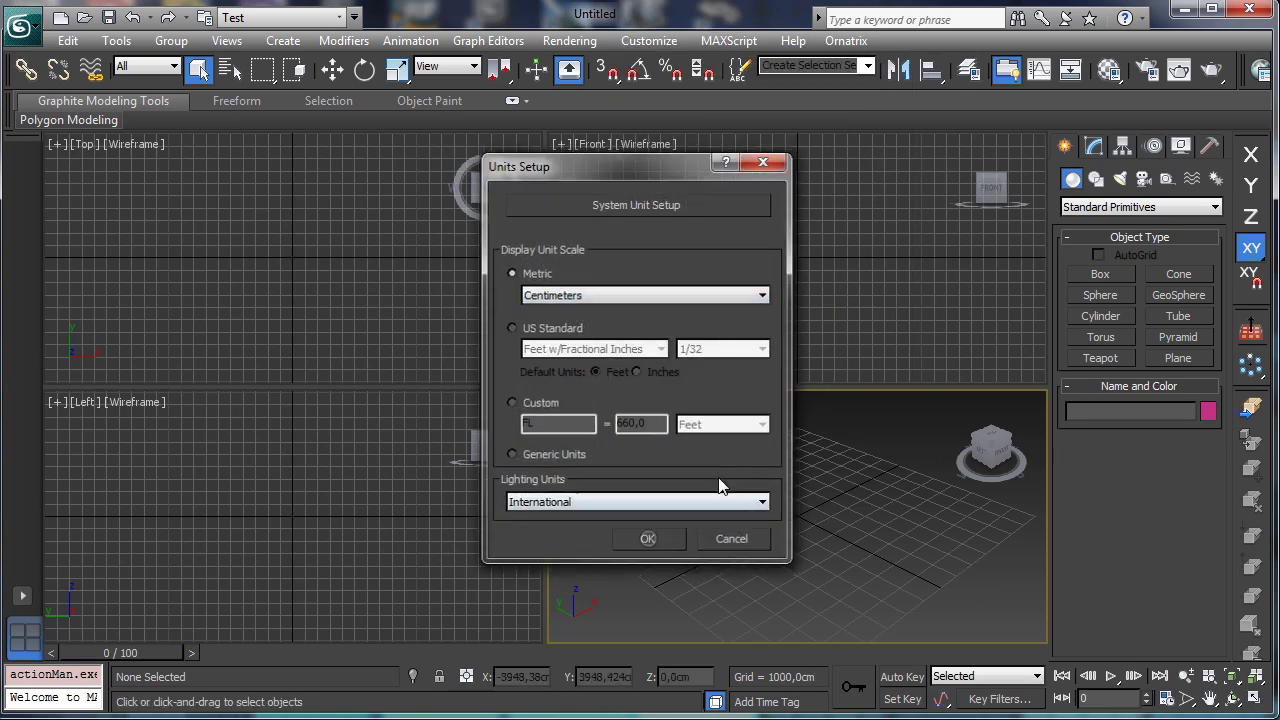
key("Return")
Step: Draw a plane about 14577 cm long and 15367 cm wide in the Perspective view and hide that view's grid
left_click(1176, 358)
left_click_drag(768, 411, 705, 645)
left_click(1093, 147)
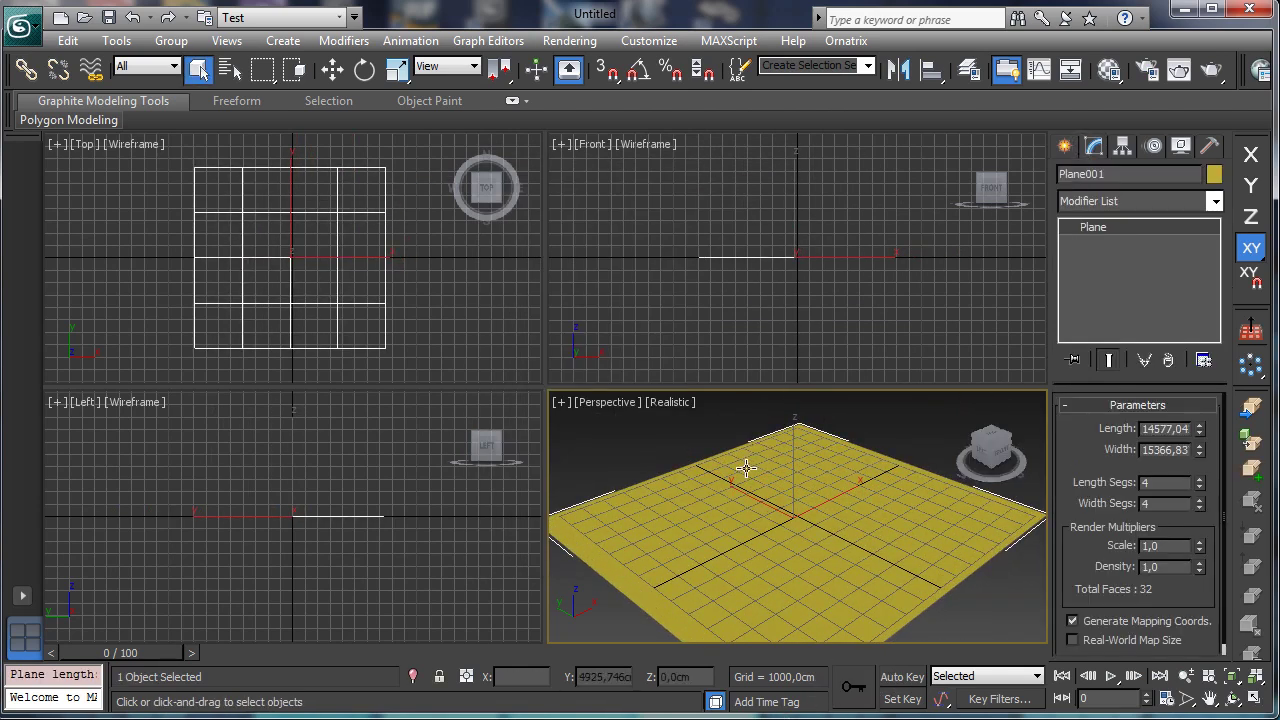
key("F4")
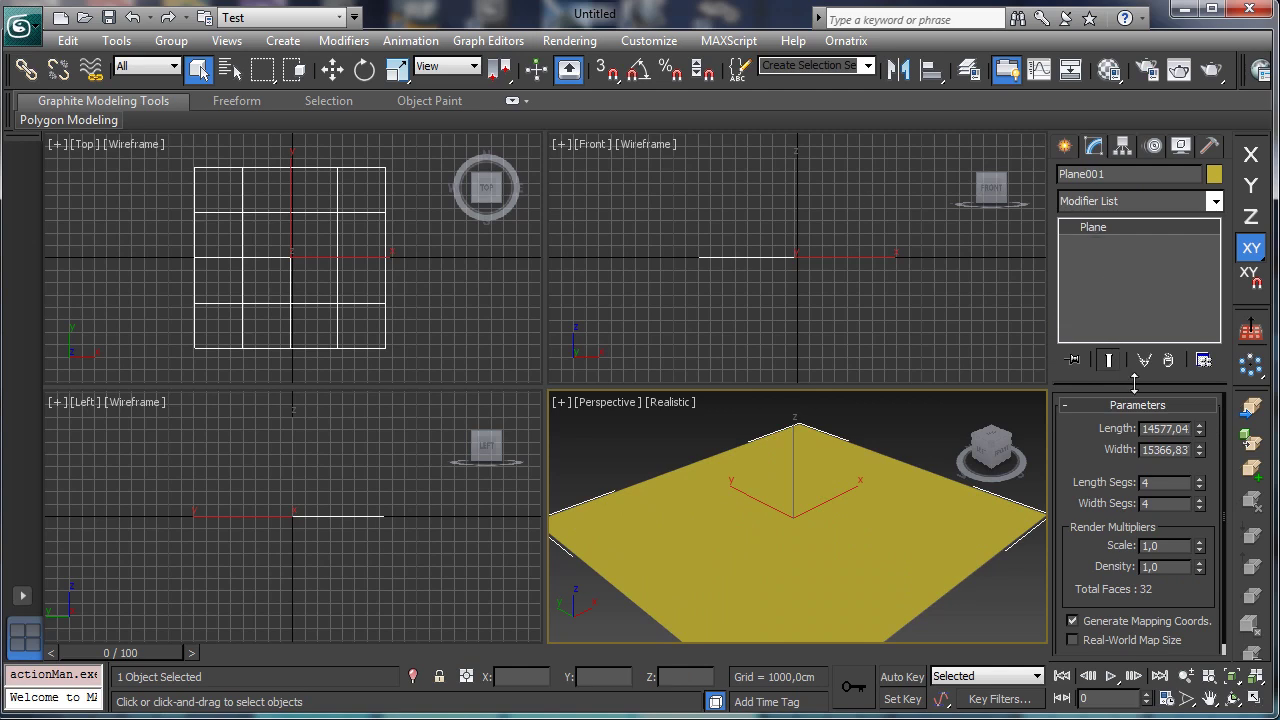
Step: Set the plane's length to 200 cm and its width to 120 cm
left_click(1165, 428)
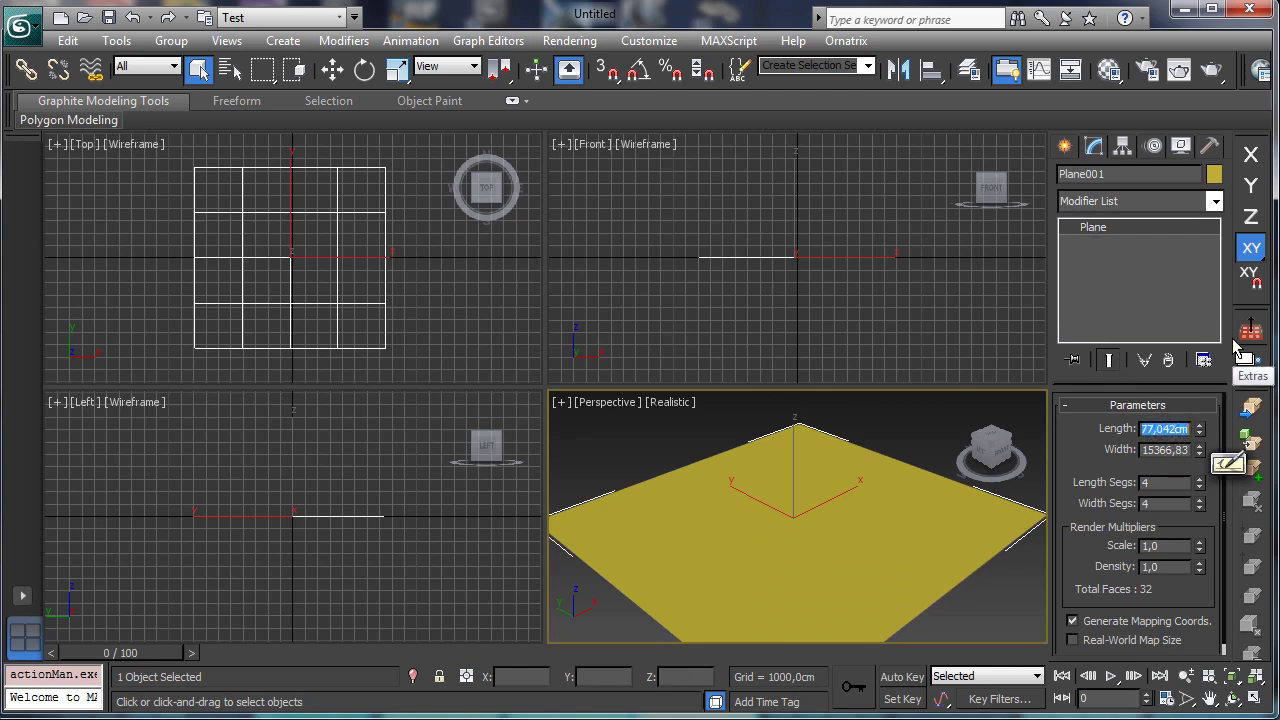
type("200")
key("Return")
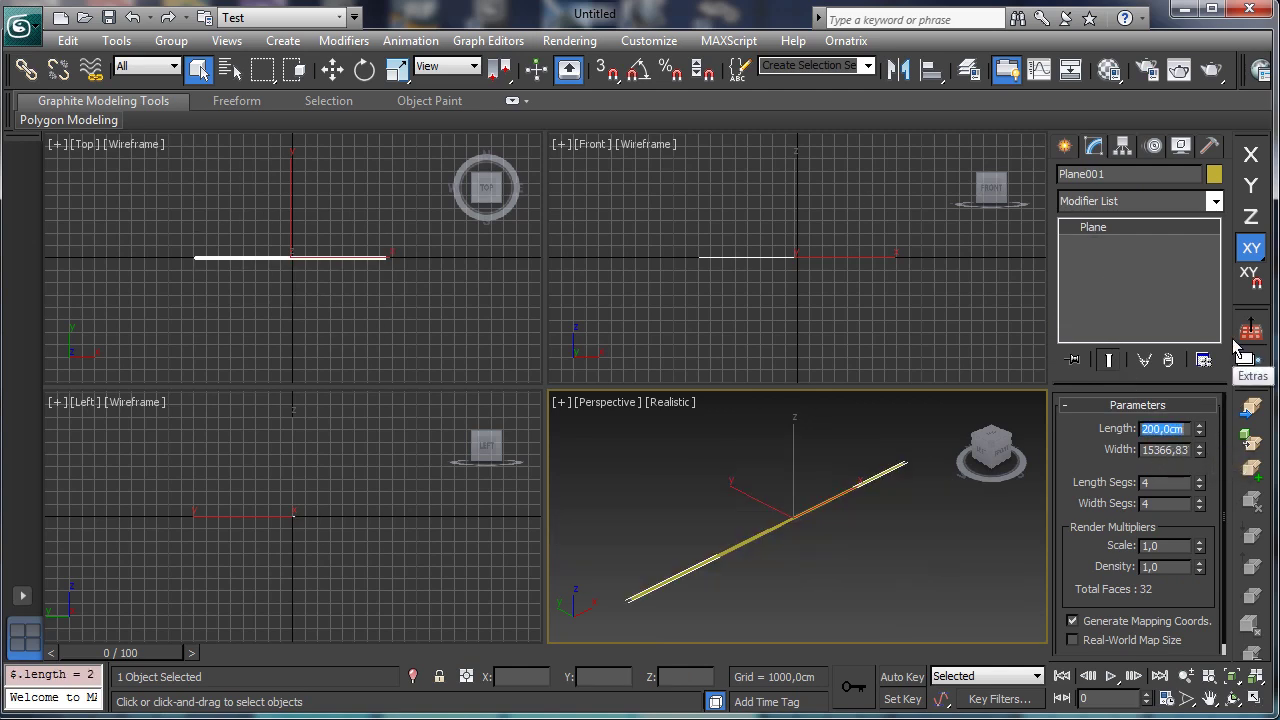
left_click(1180, 449)
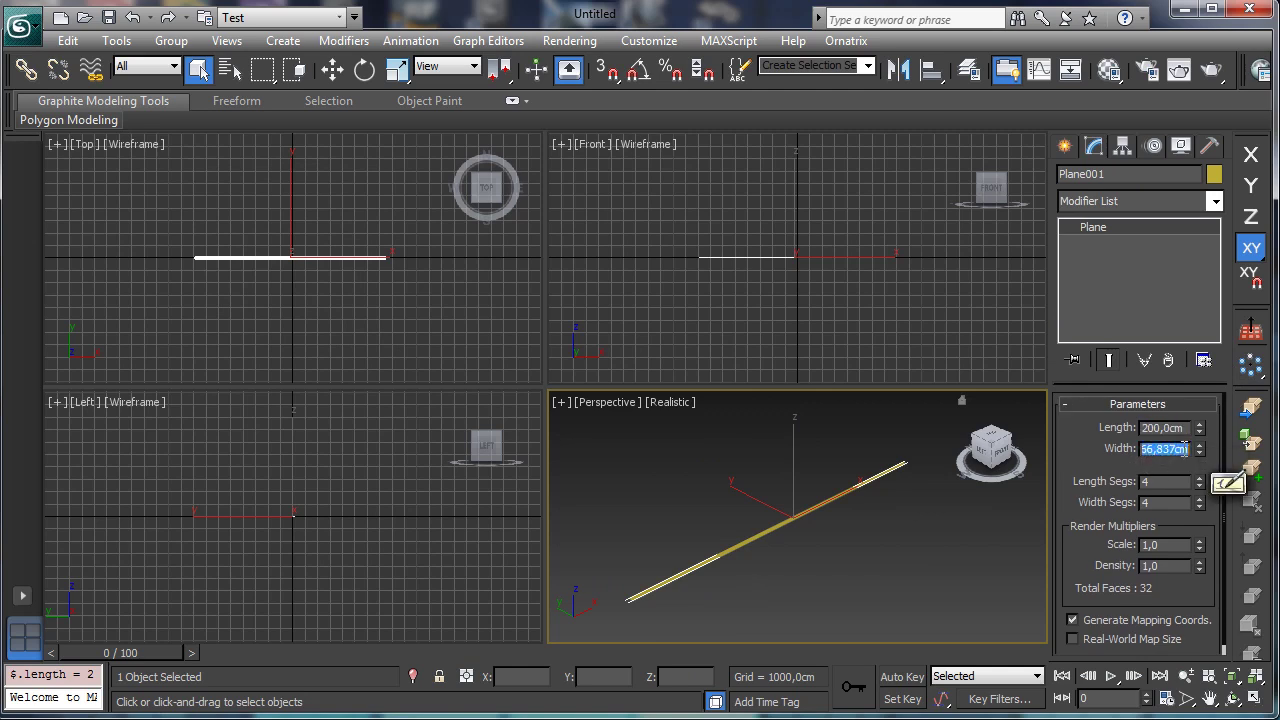
type("120")
key("Return")
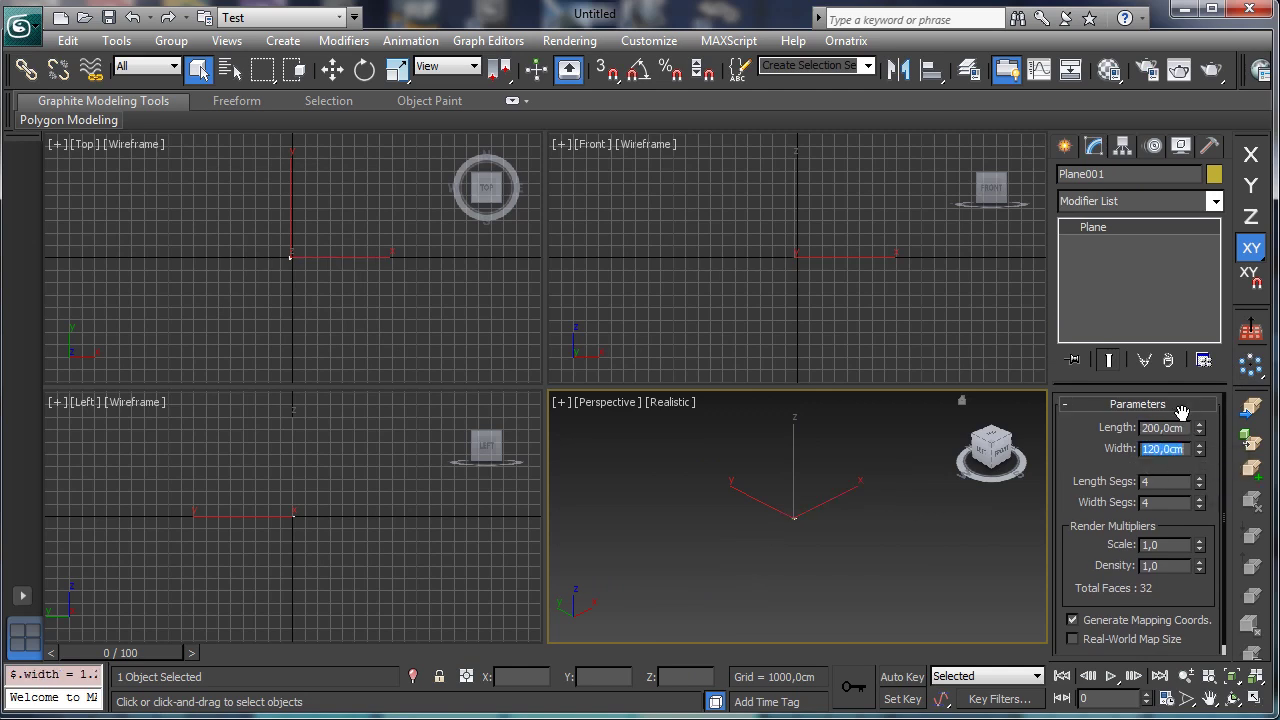
Step: Frame the resized plane in the Perspective, Front, Left and Top views
left_click(1257, 677)
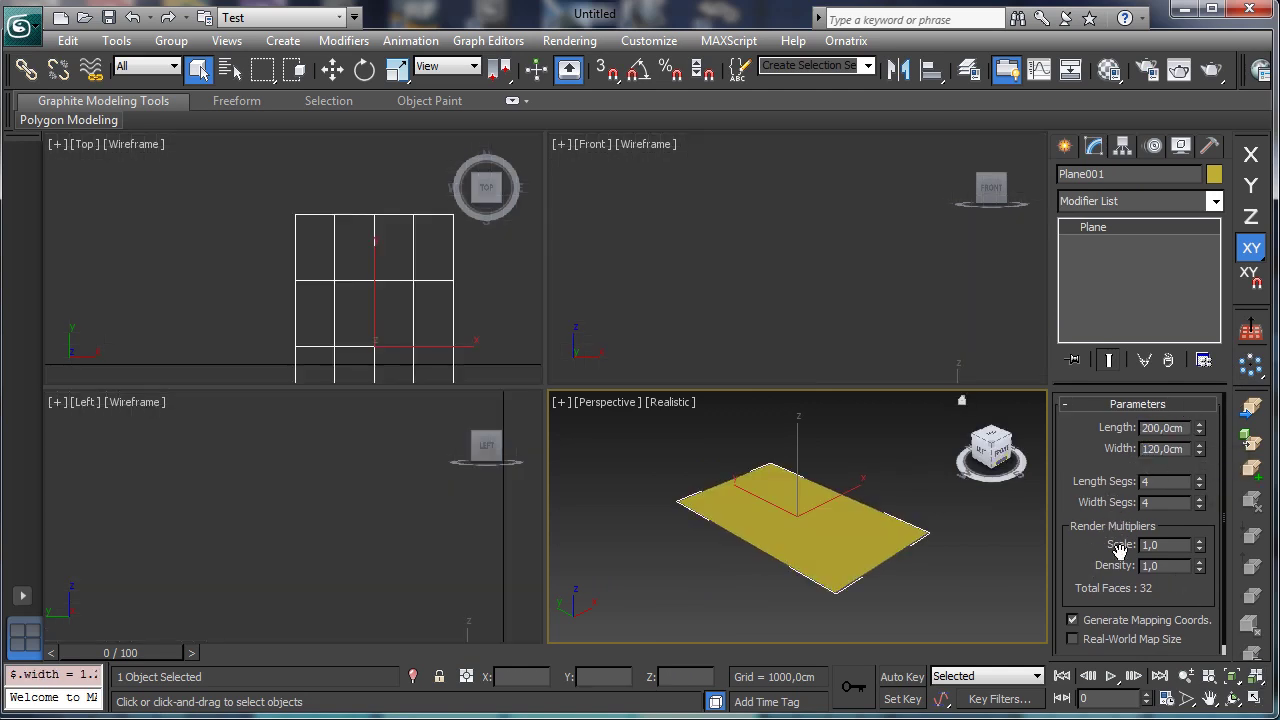
right_click(771, 306)
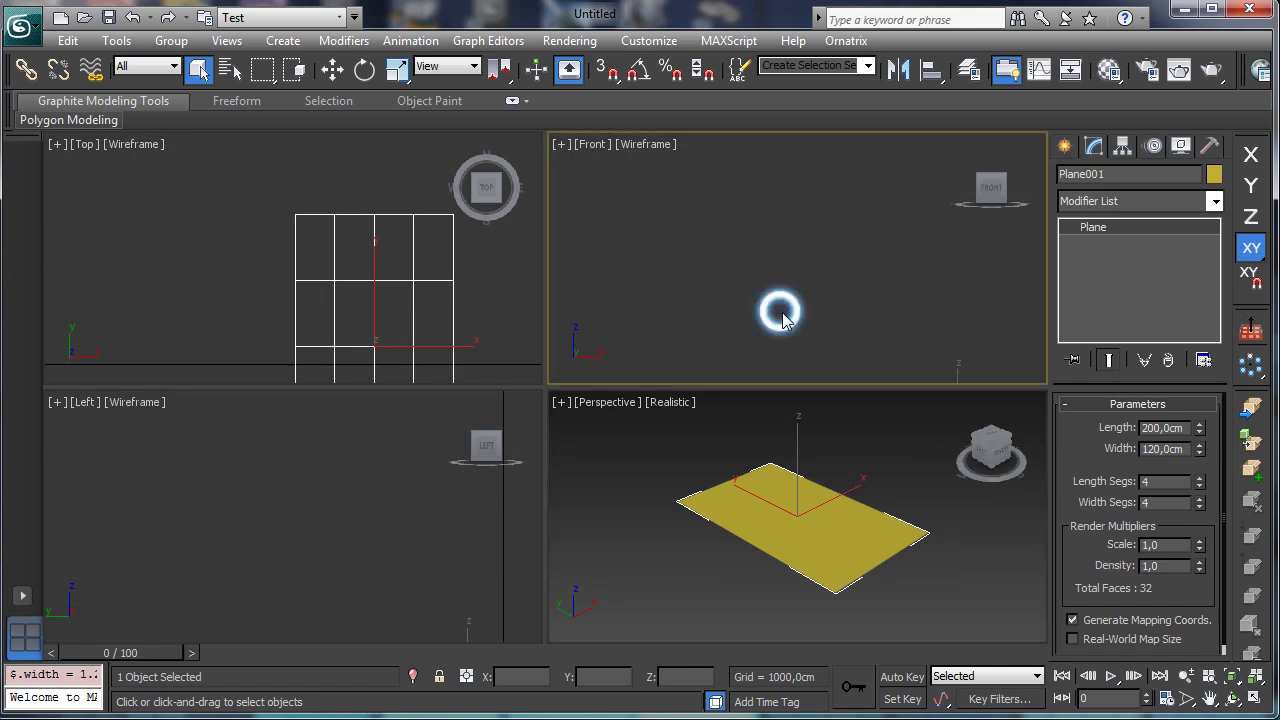
left_click(1238, 677)
right_click(300, 460)
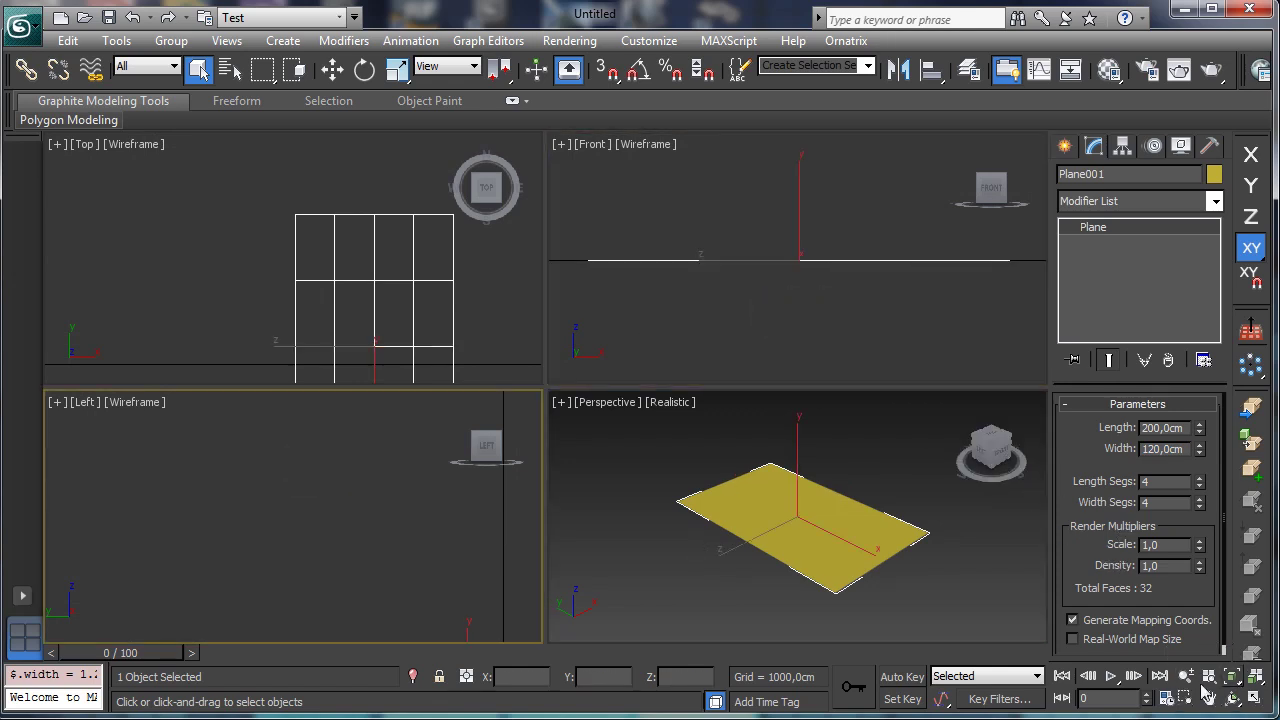
left_click(1231, 677)
right_click(434, 300)
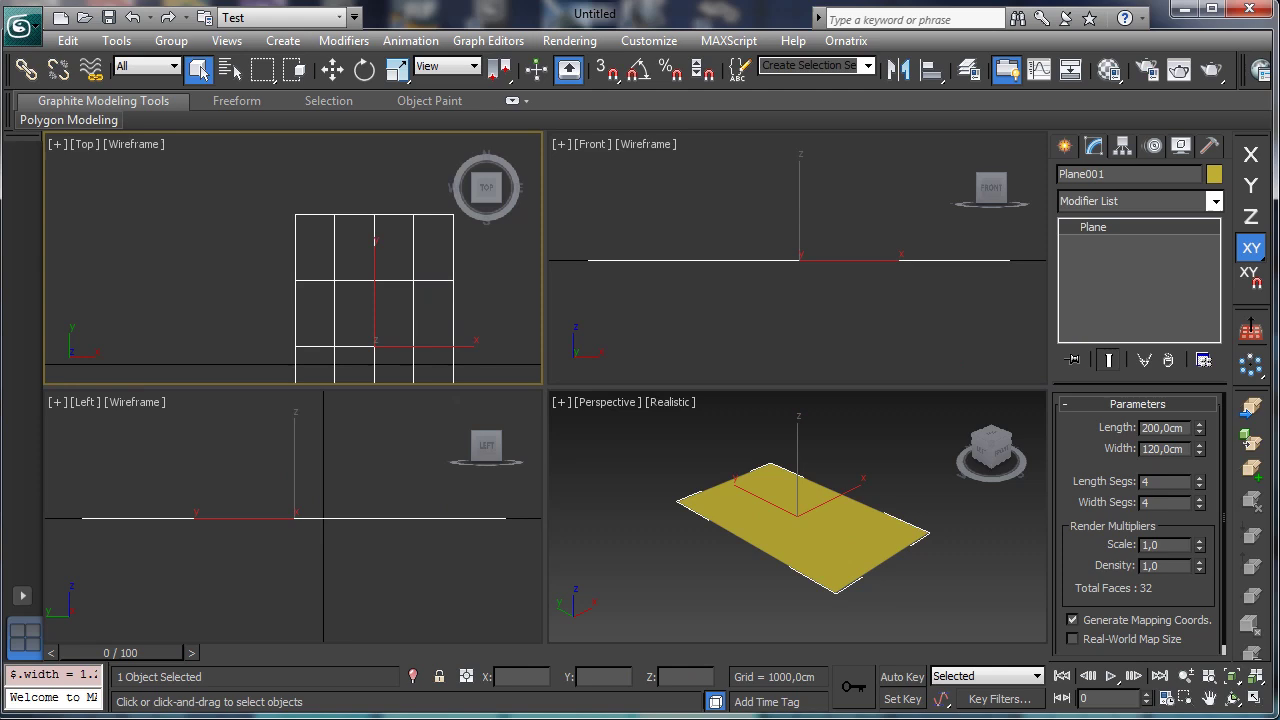
left_click(1231, 677)
Step: Maximize the Perspective view, orbit to a close, low angle on the plane and return to object creation
right_click(910, 530)
left_click(1257, 700)
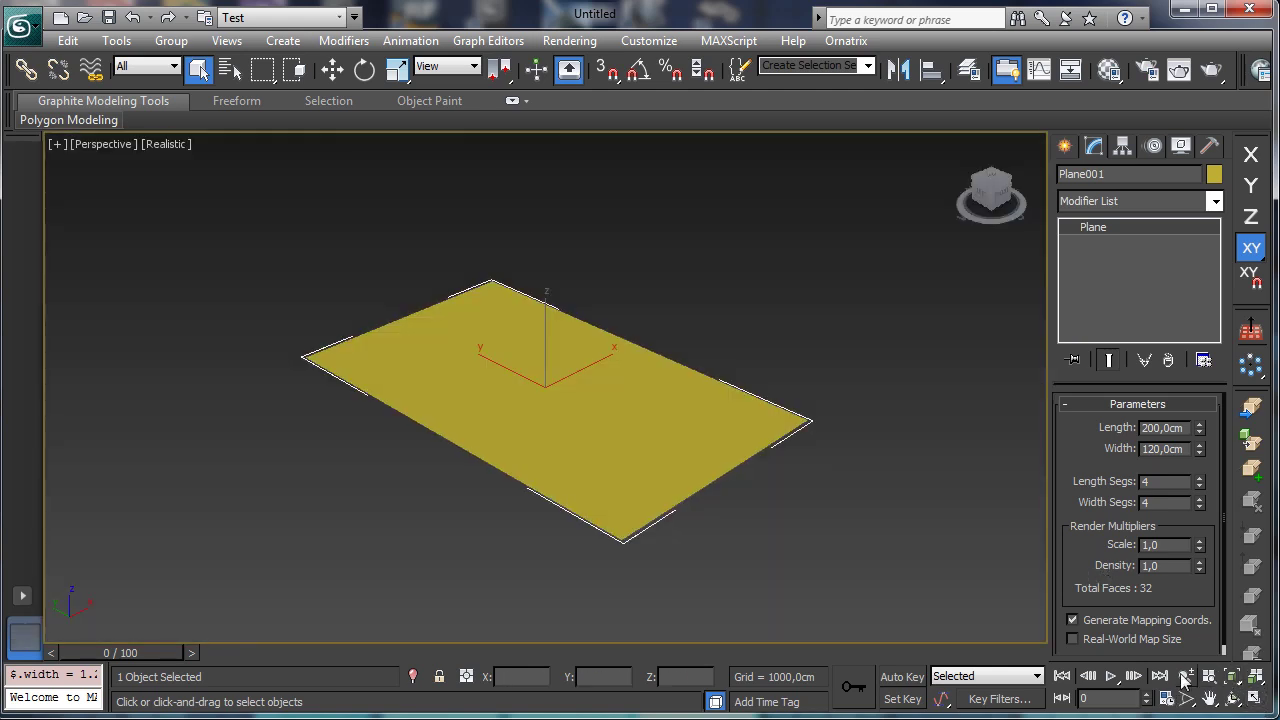
left_click(1185, 676)
left_click_drag(691, 471, 660, 420)
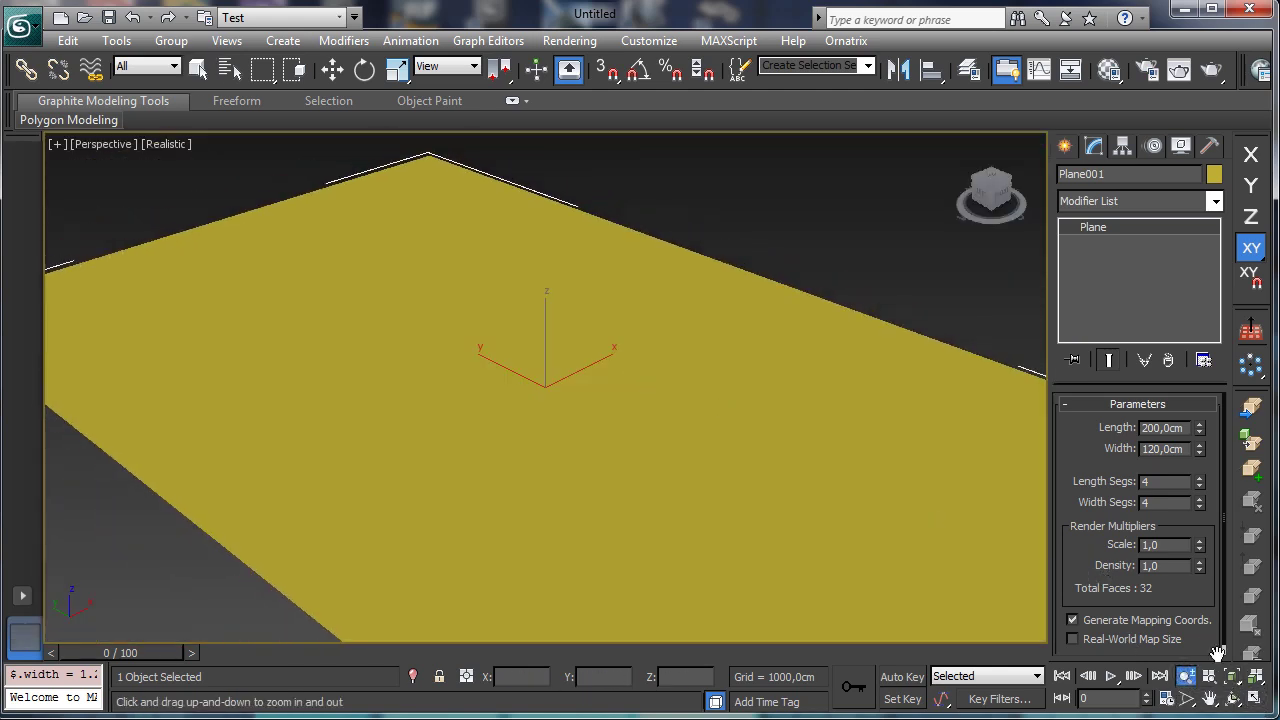
left_click(1232, 699)
left_click_drag(433, 466, 789, 369)
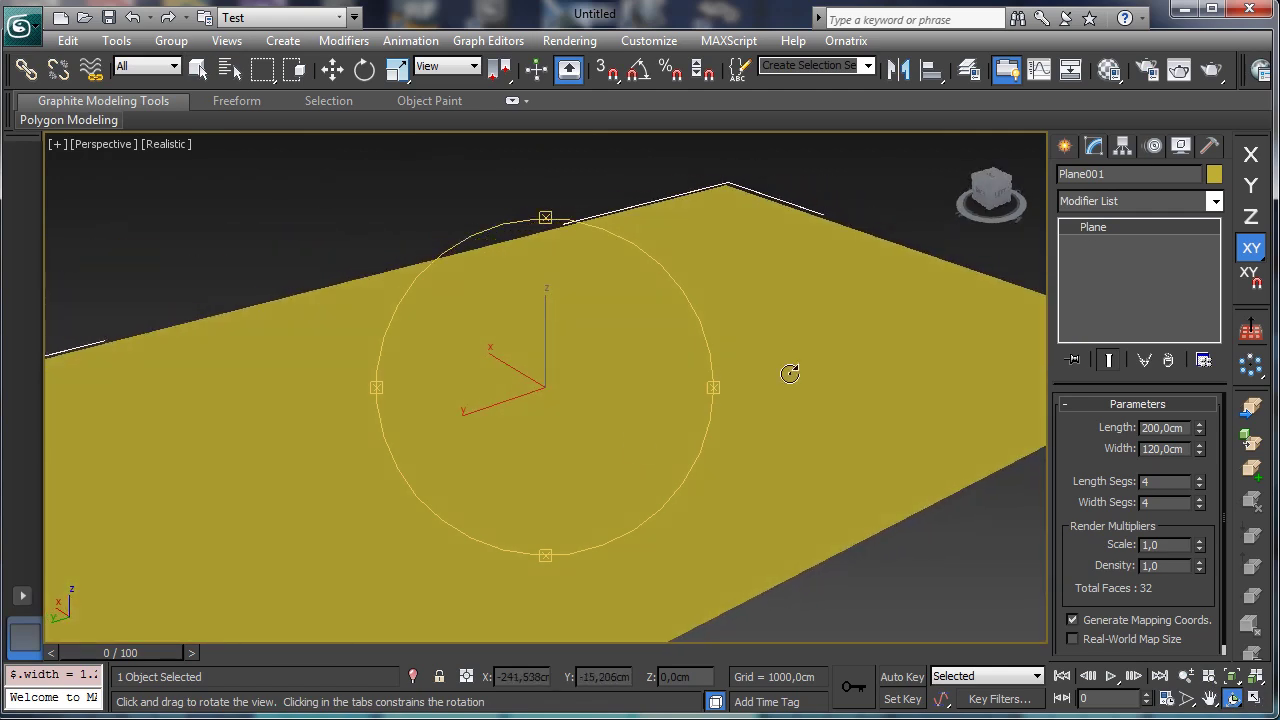
left_click(1064, 146)
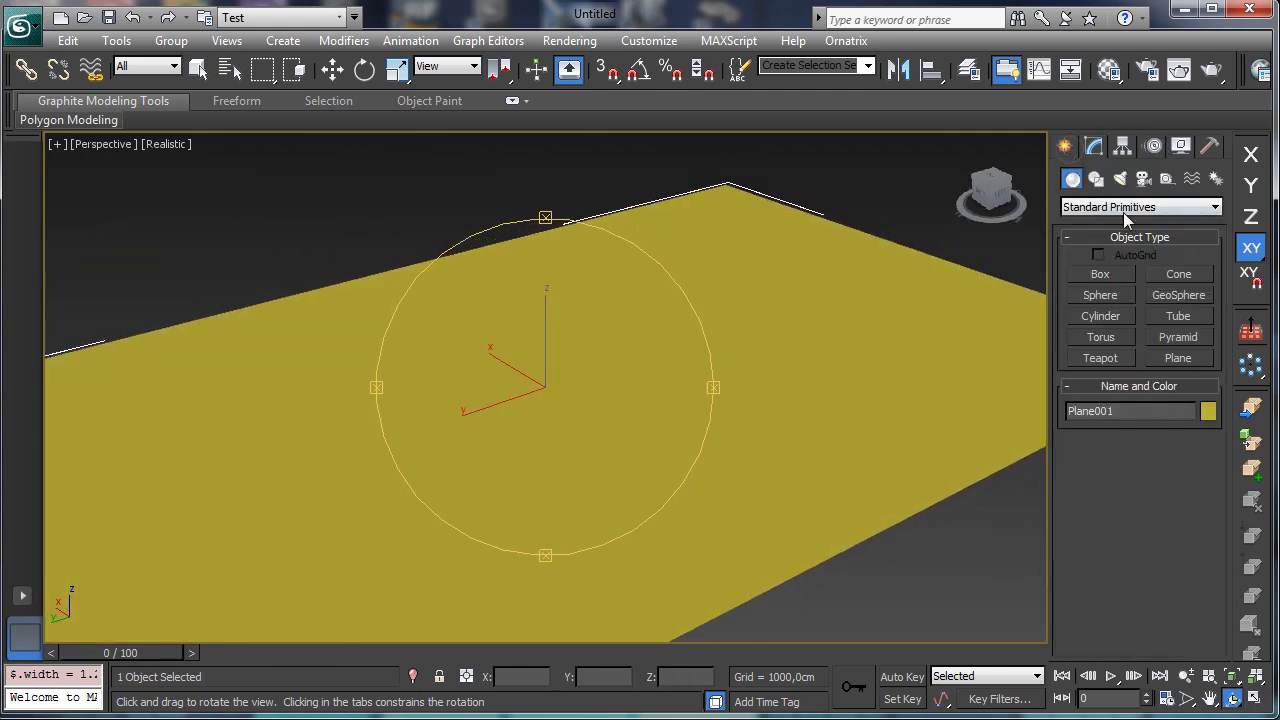
left_click(1108, 276)
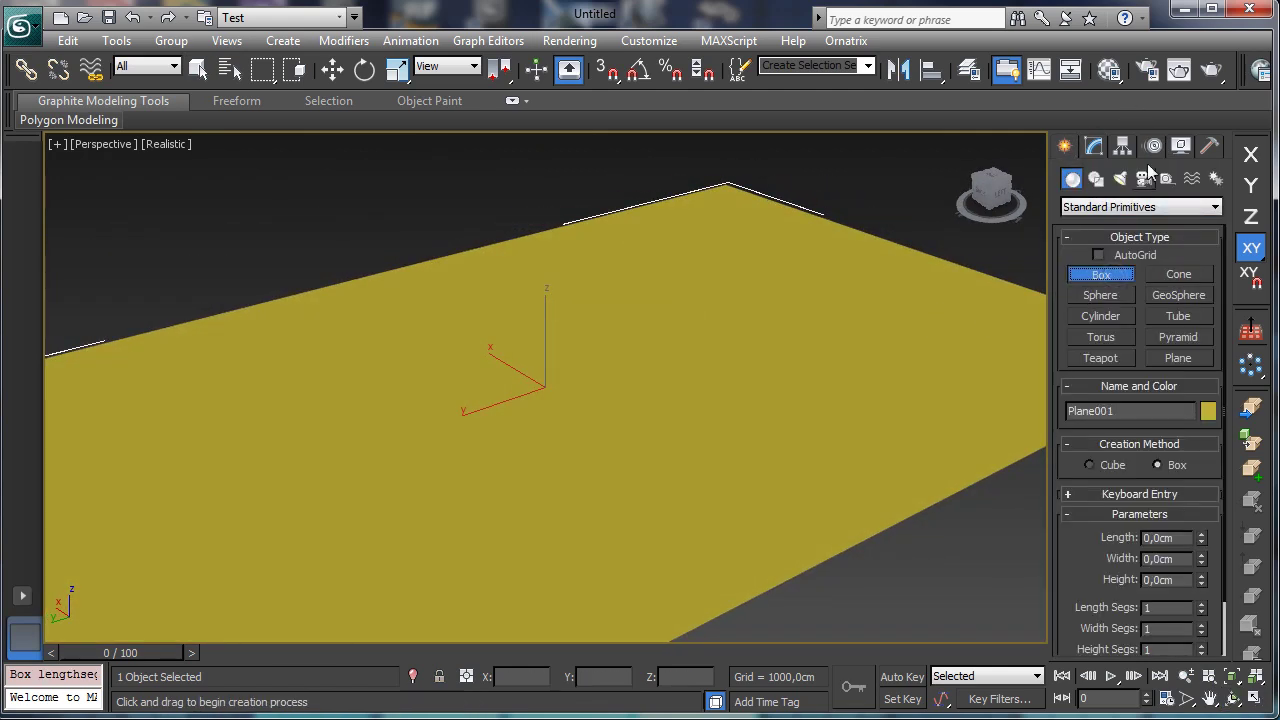
left_click(1083, 206)
left_click(1108, 251)
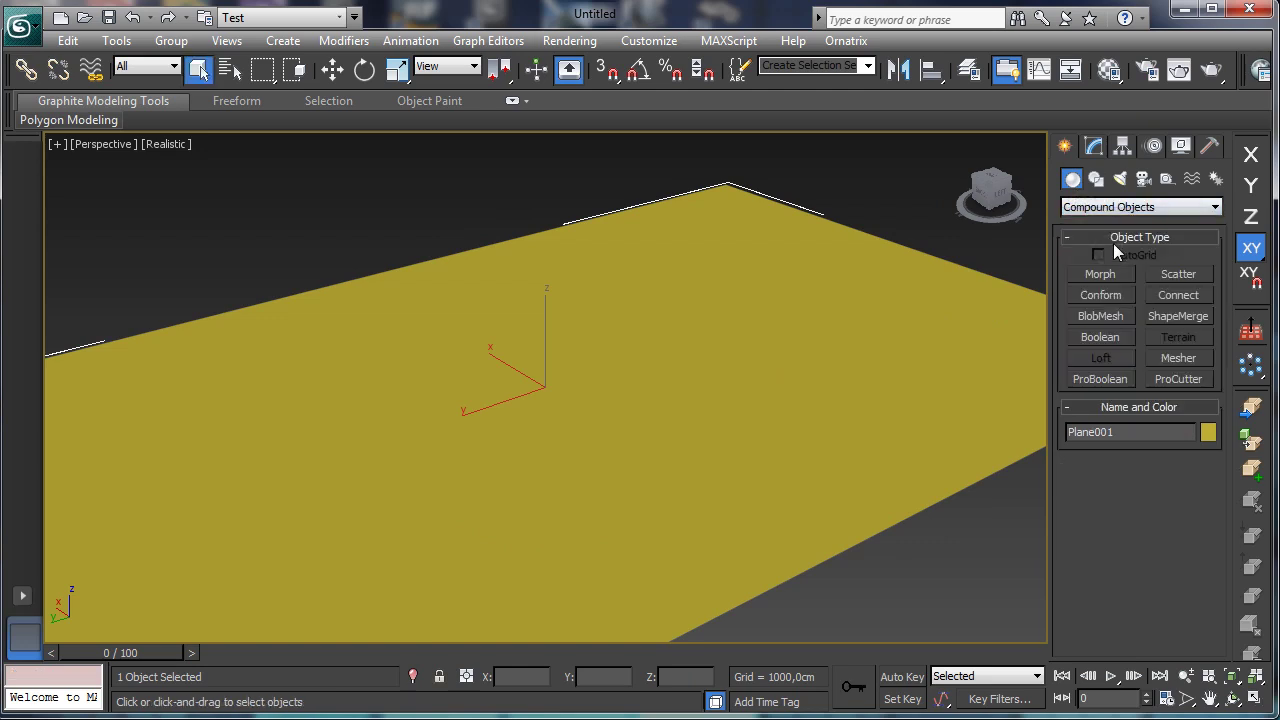
Step: Draw an Extended Primitives ChamferBox on the plane, about 64 cm long, 42 cm wide and 14 cm high
left_click(1109, 208)
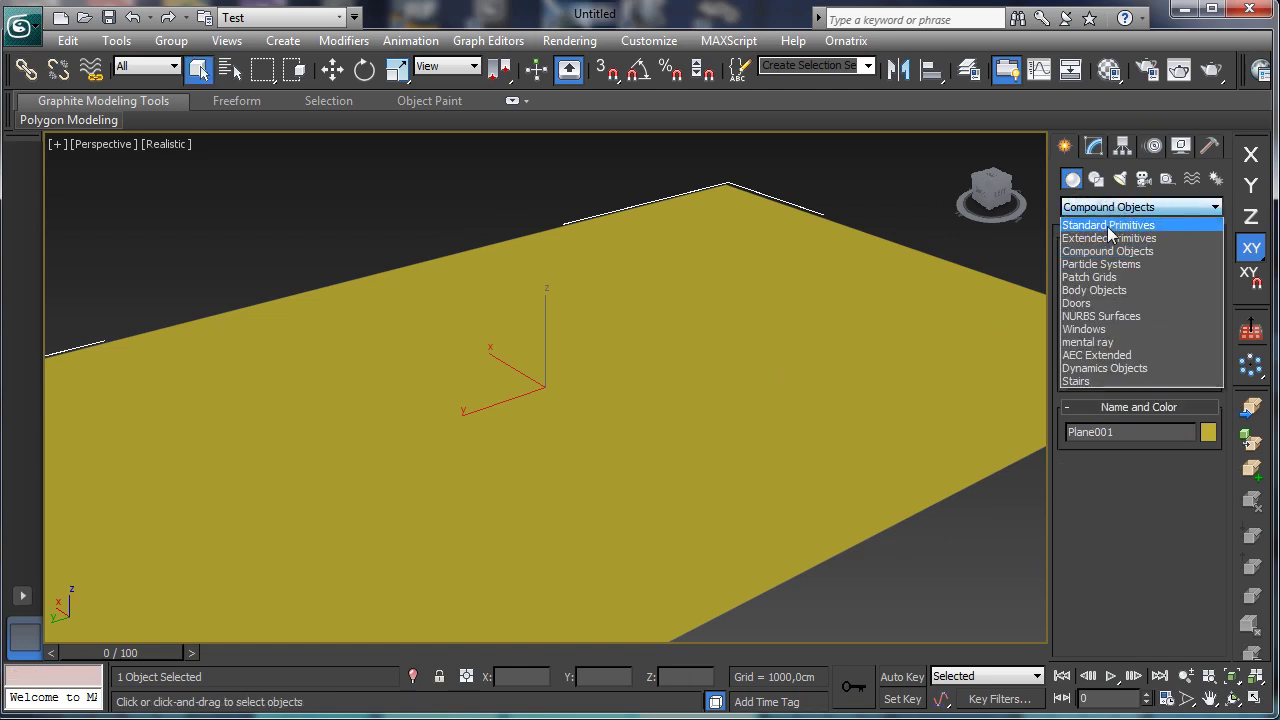
left_click(1112, 230)
left_click(1120, 292)
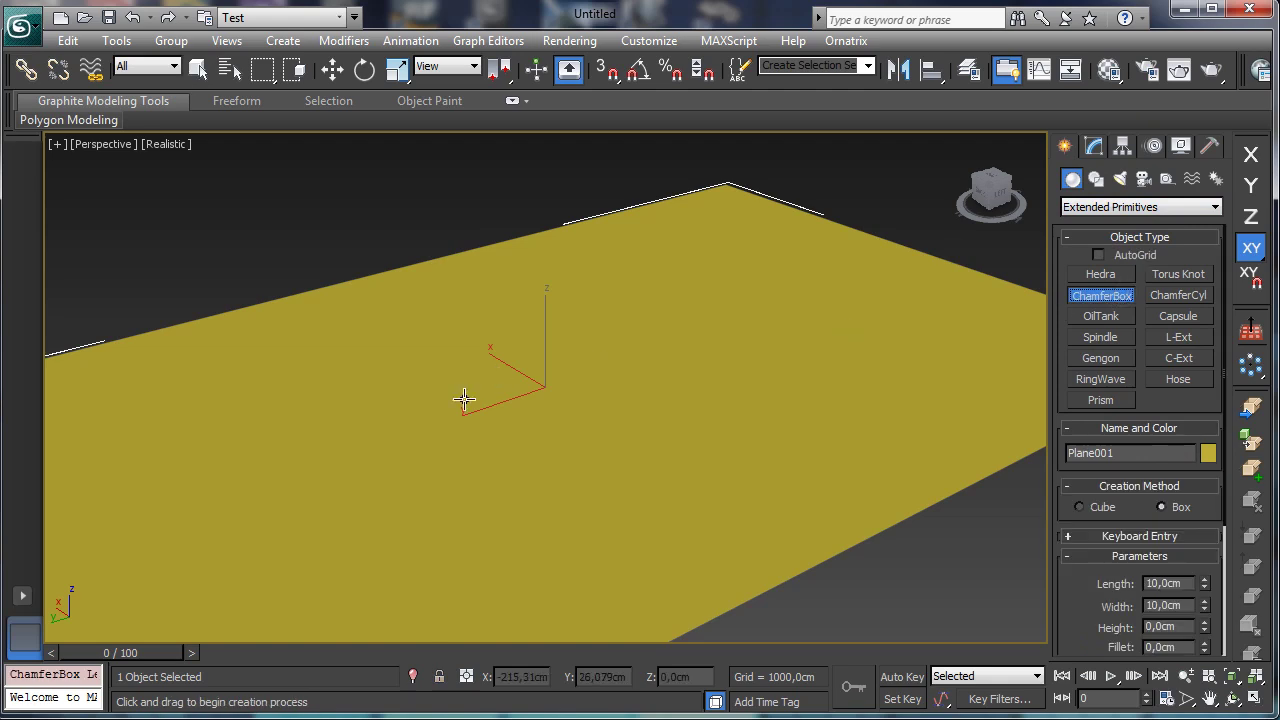
left_click_drag(474, 394, 934, 374)
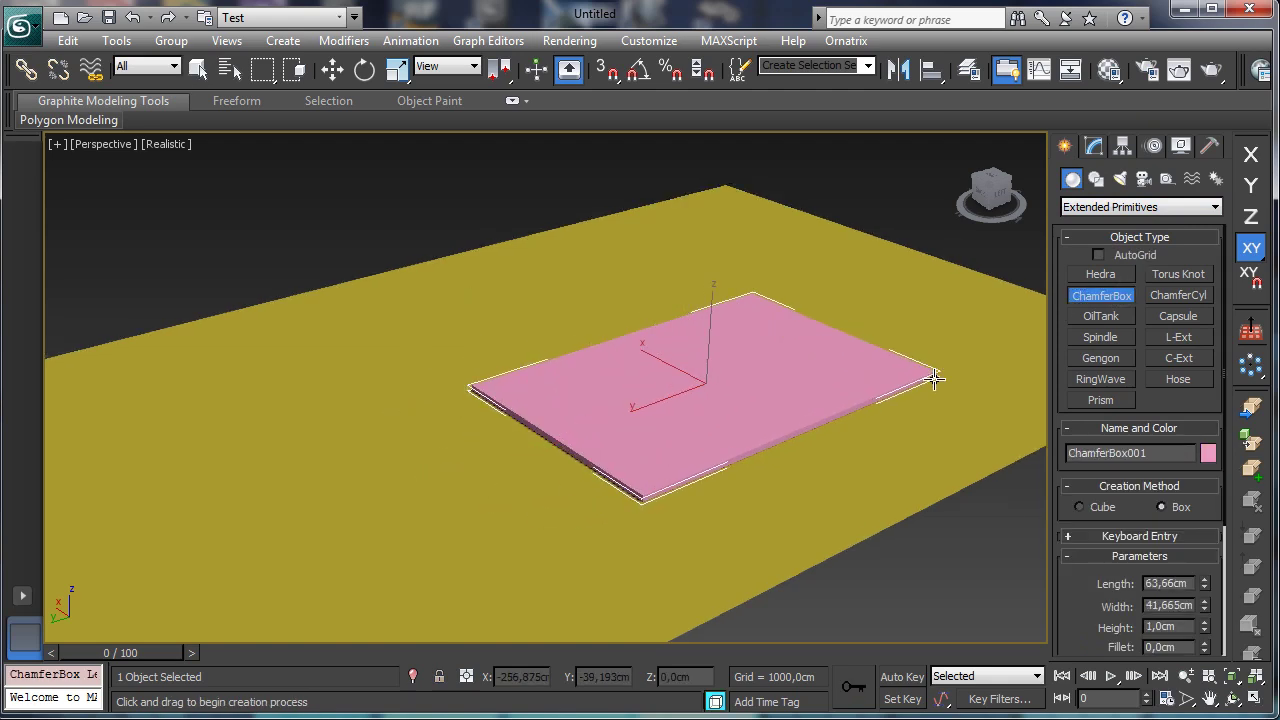
left_click(924, 298)
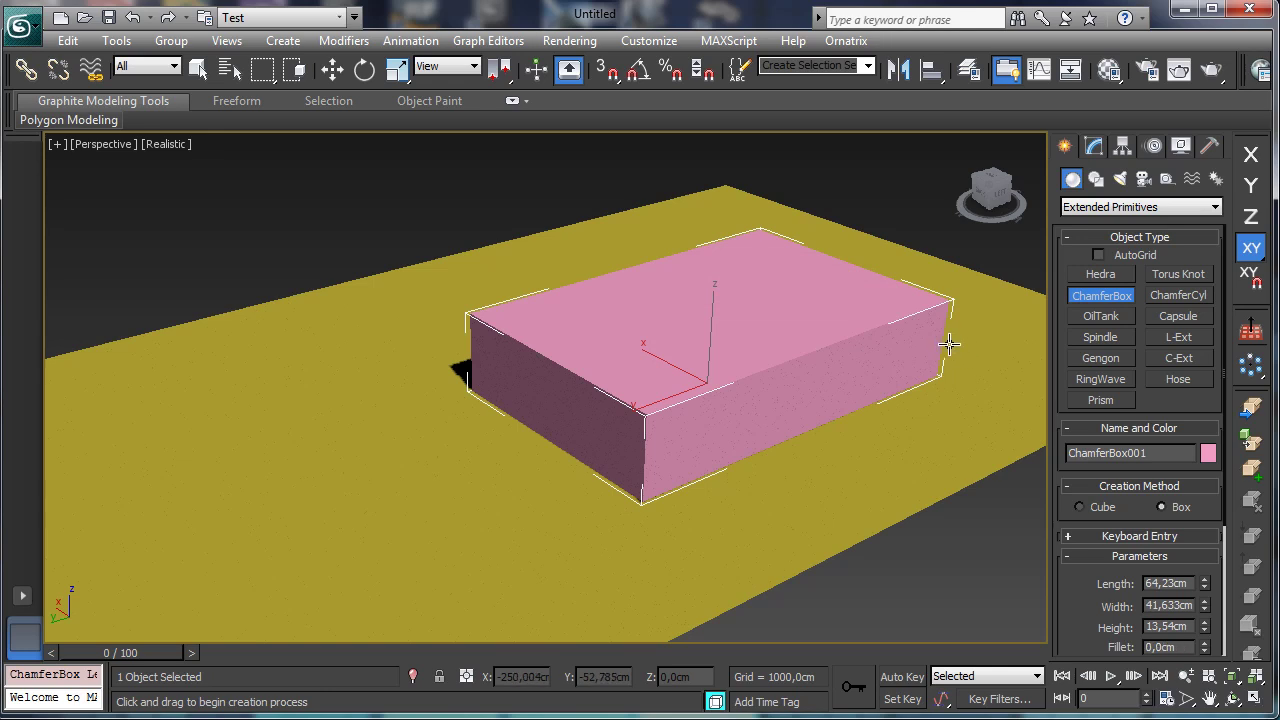
Step: Set the chamfer box's length to 25 cm
left_click(1093, 146)
left_click(1170, 434)
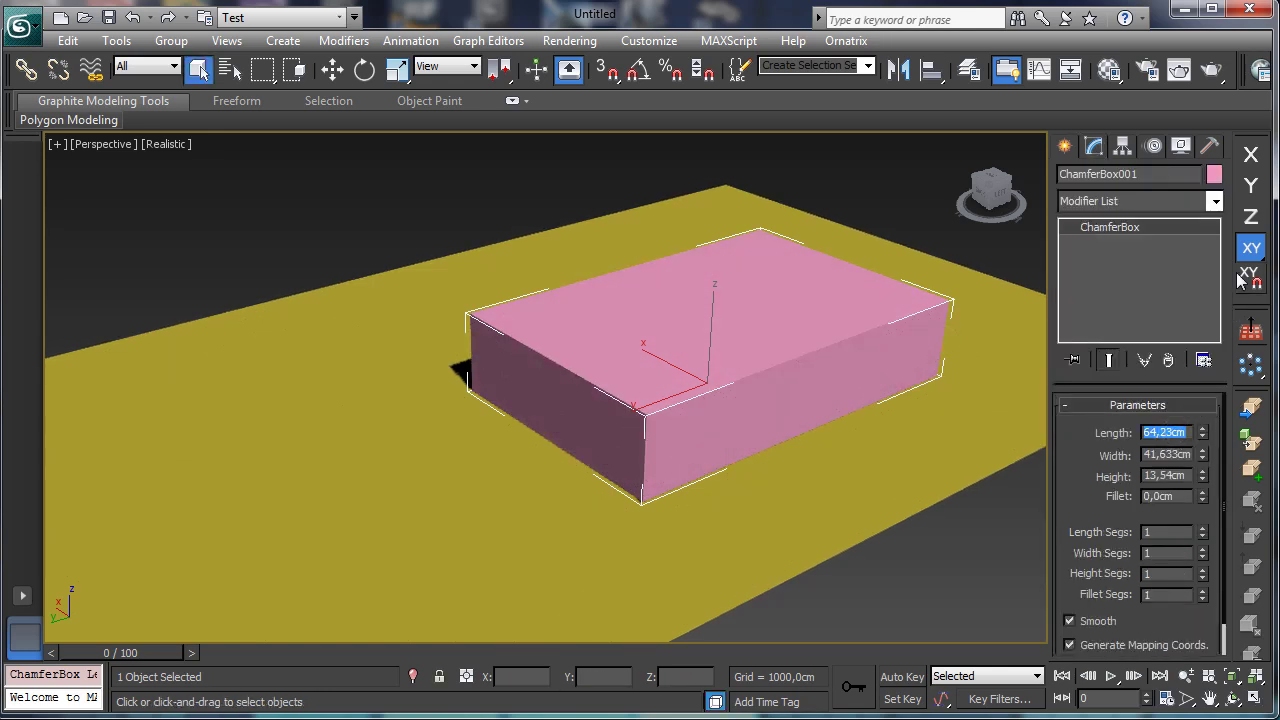
type("25")
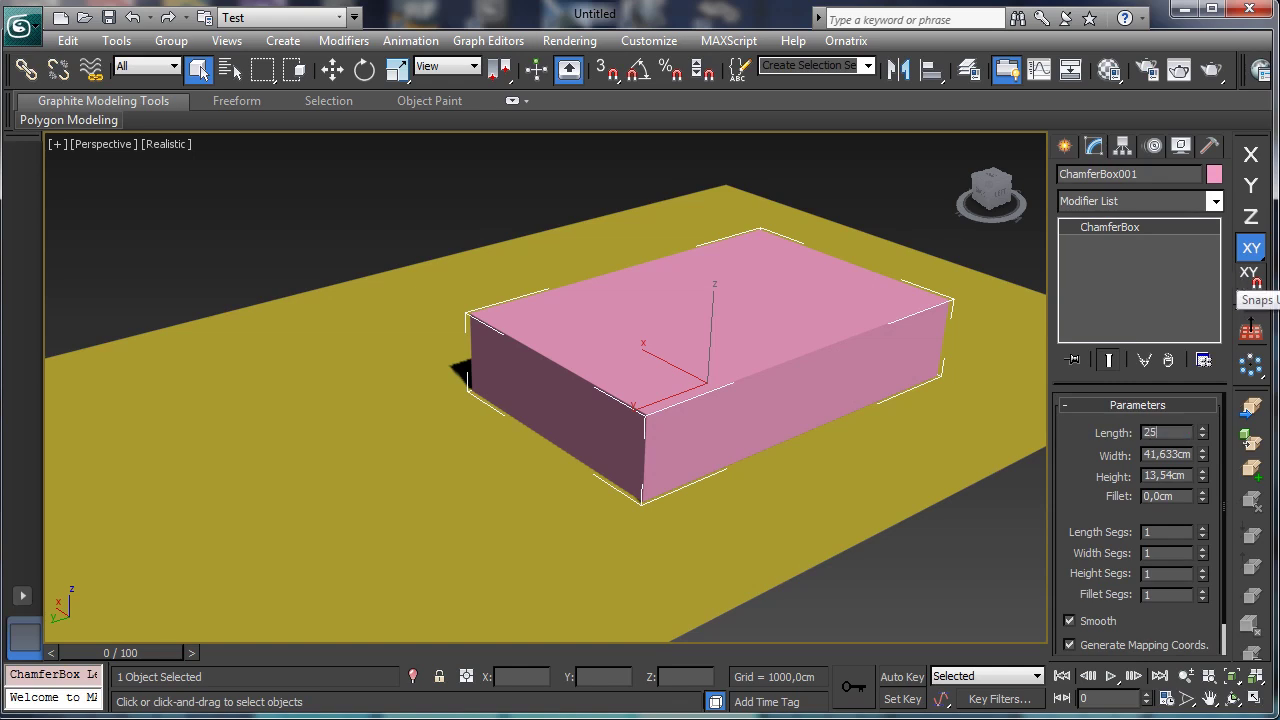
key("Return")
Step: Try chamfer box widths of 10 cm and 13 cm, and settle on a width of 15 cm
left_click(1170, 454)
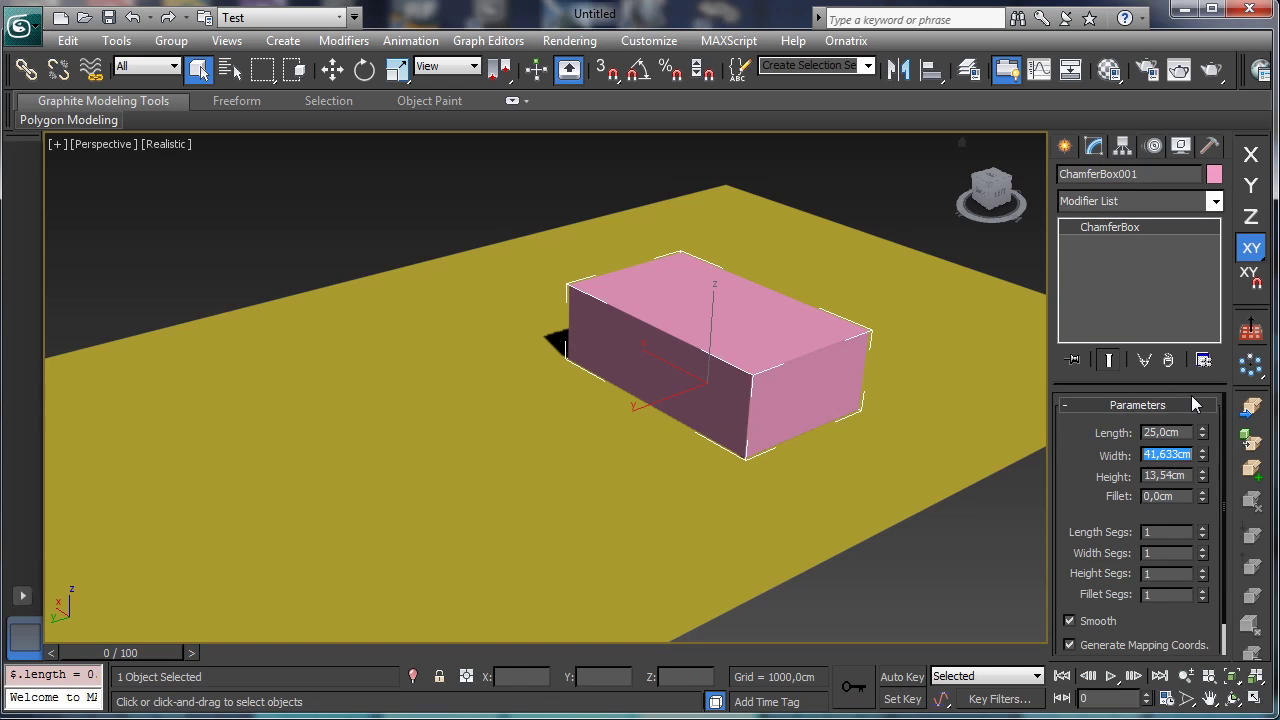
type("10")
key("Return")
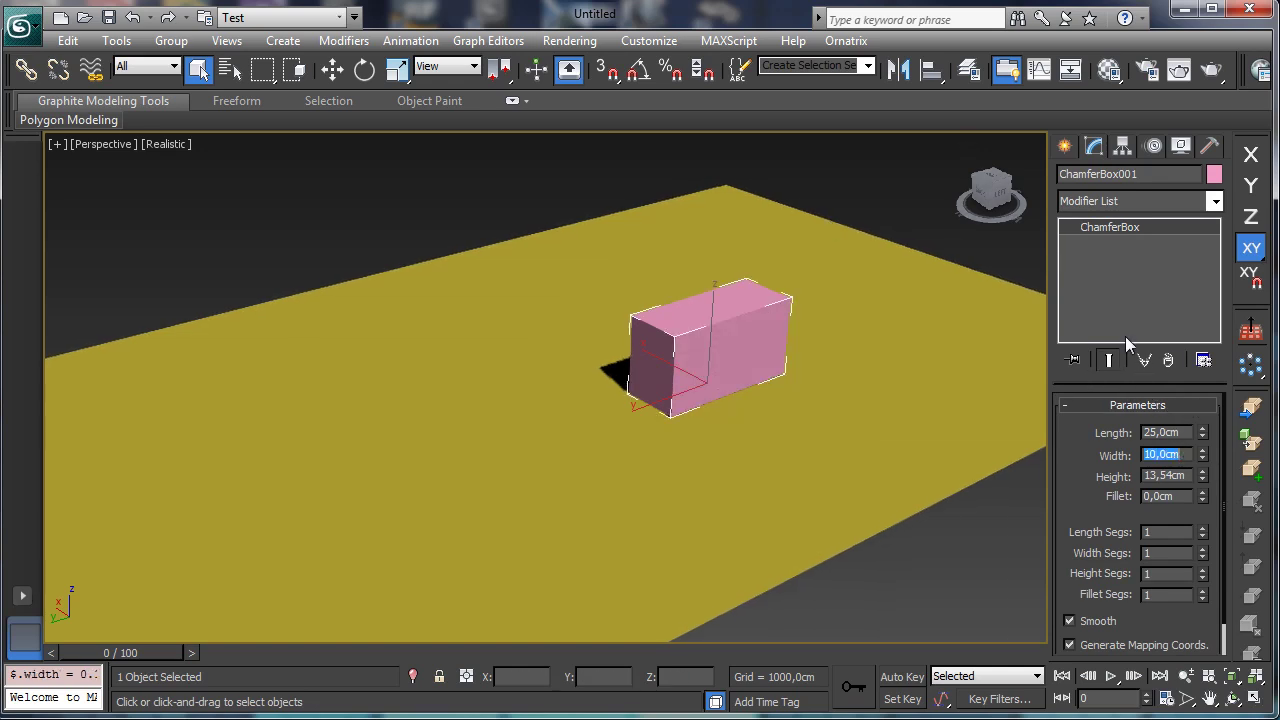
type("13")
key("Return")
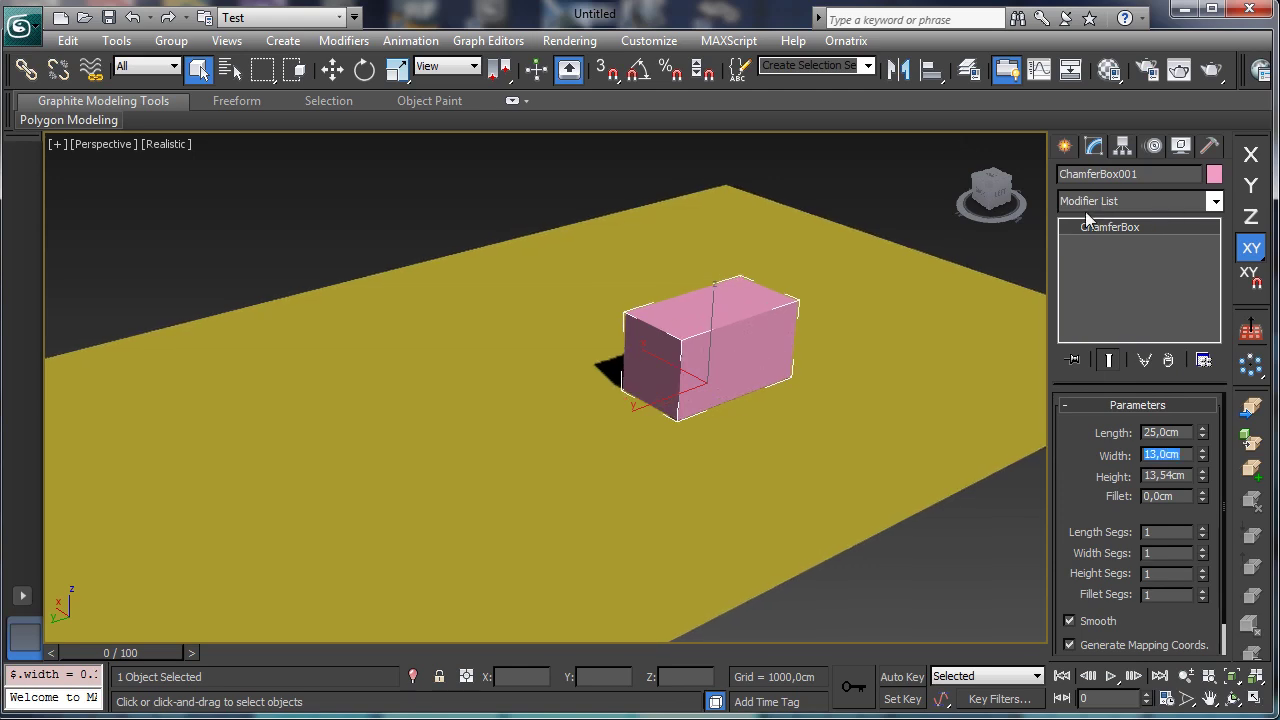
type("15")
key("Return")
Step: Try a chamfer box height of 6 cm, and settle on a height of 8 cm
key("Tab")
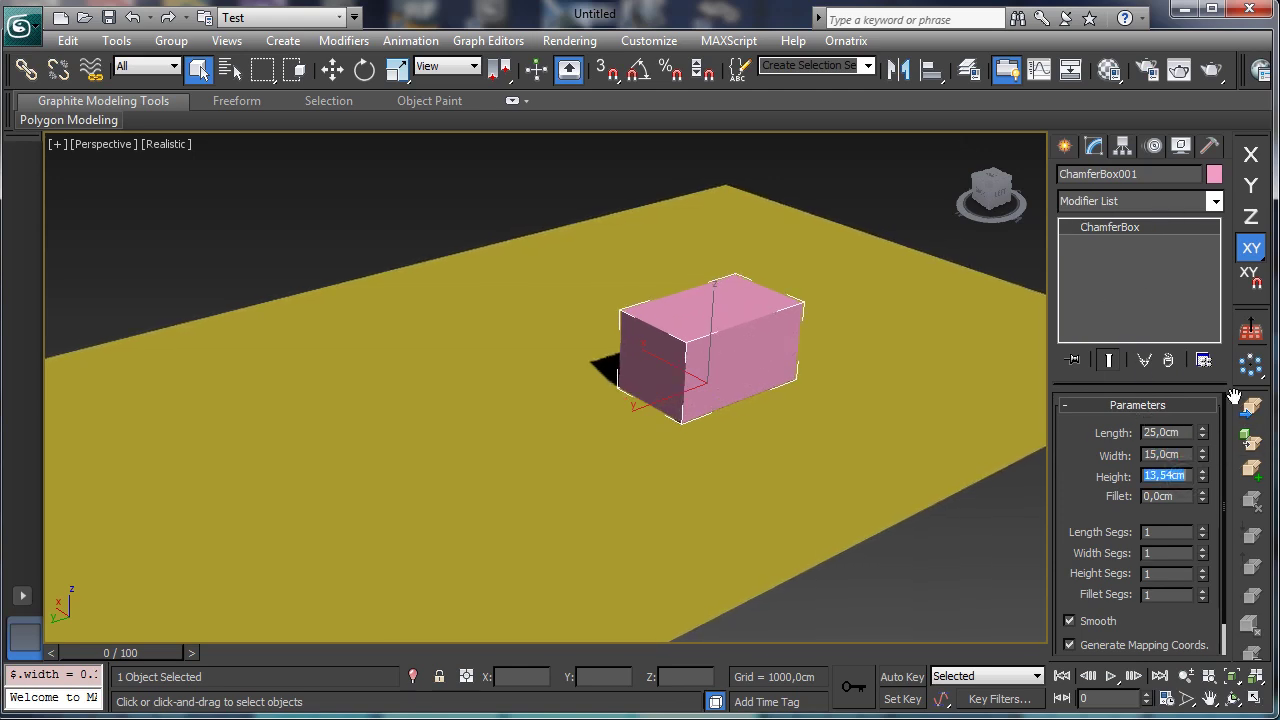
type("6")
key("Return")
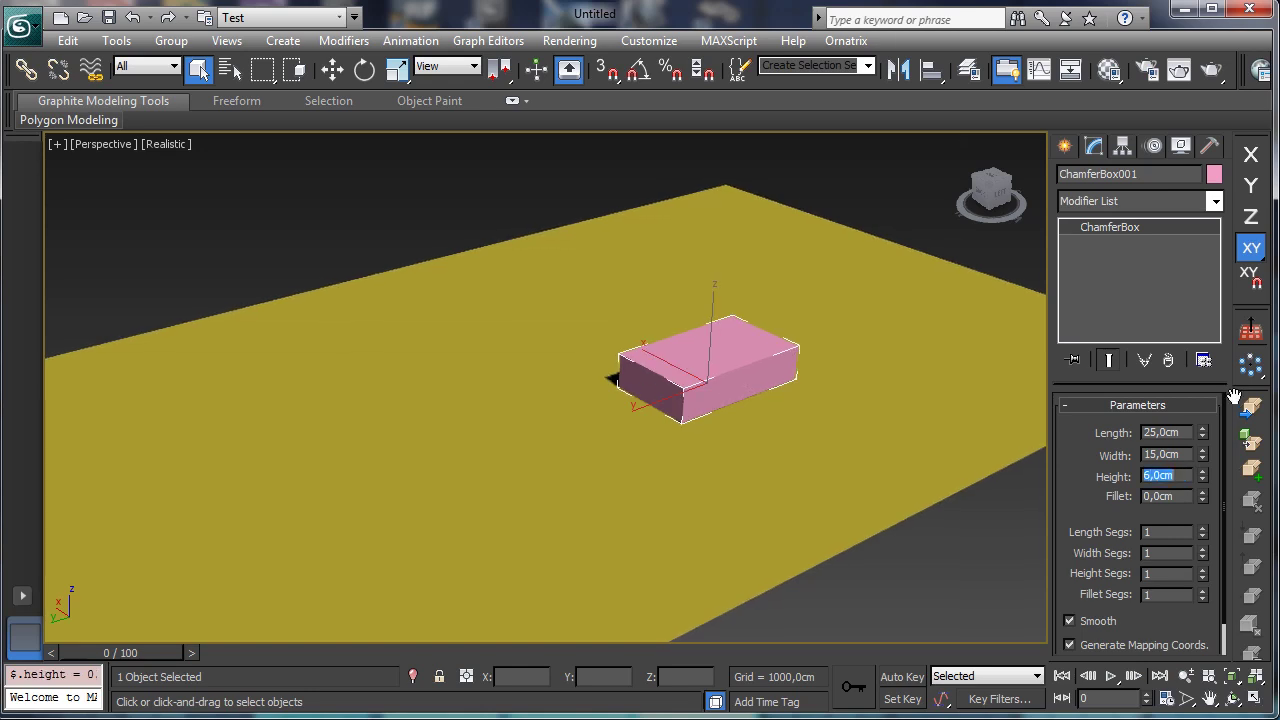
type("8")
key("Return")
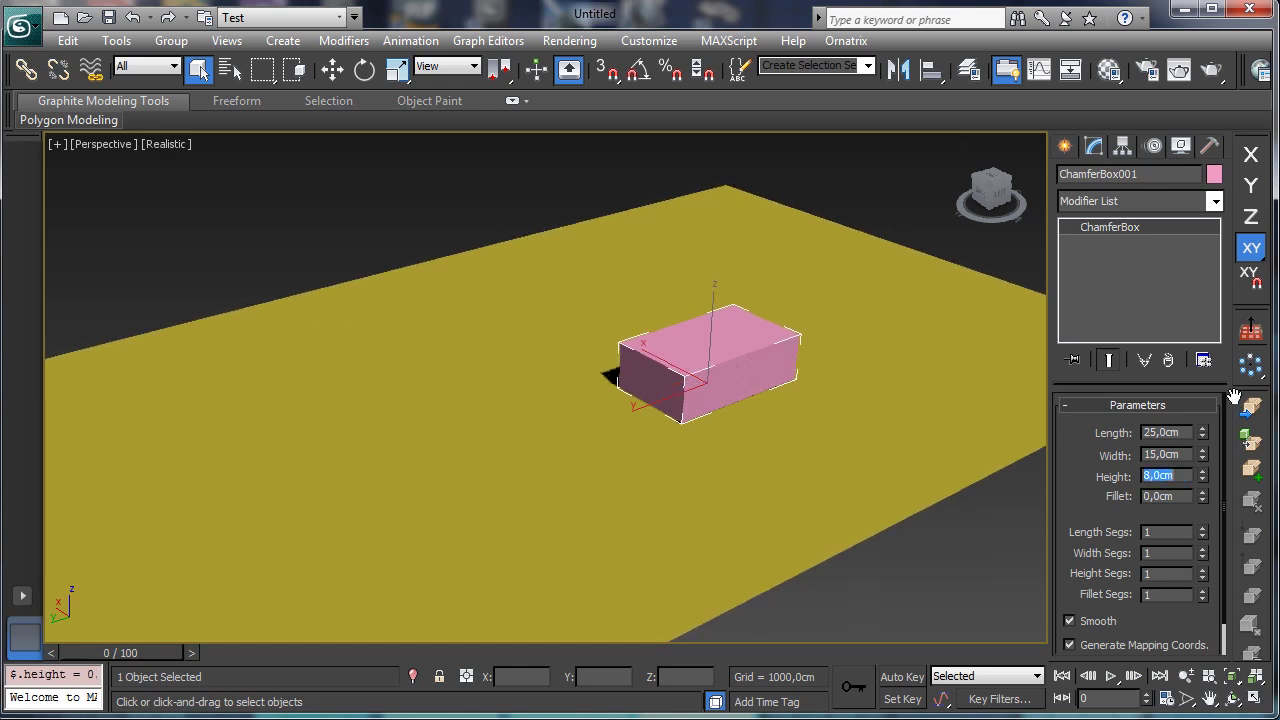
Step: Move the chamfer box a short distance across the surface of the plane in X and Y
left_click(333, 68)
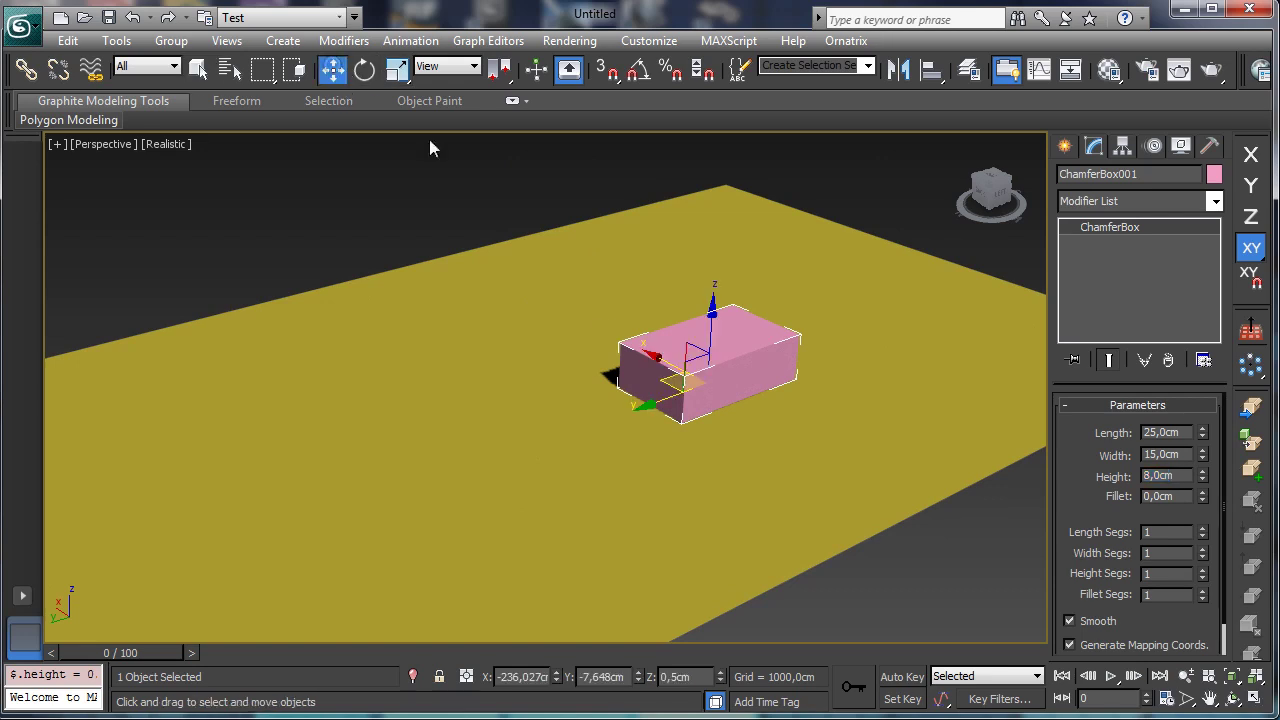
left_click_drag(688, 386, 599, 358)
Step: Zoom in on the chamfer box and create a camera from the current Perspective view
left_click(1185, 676)
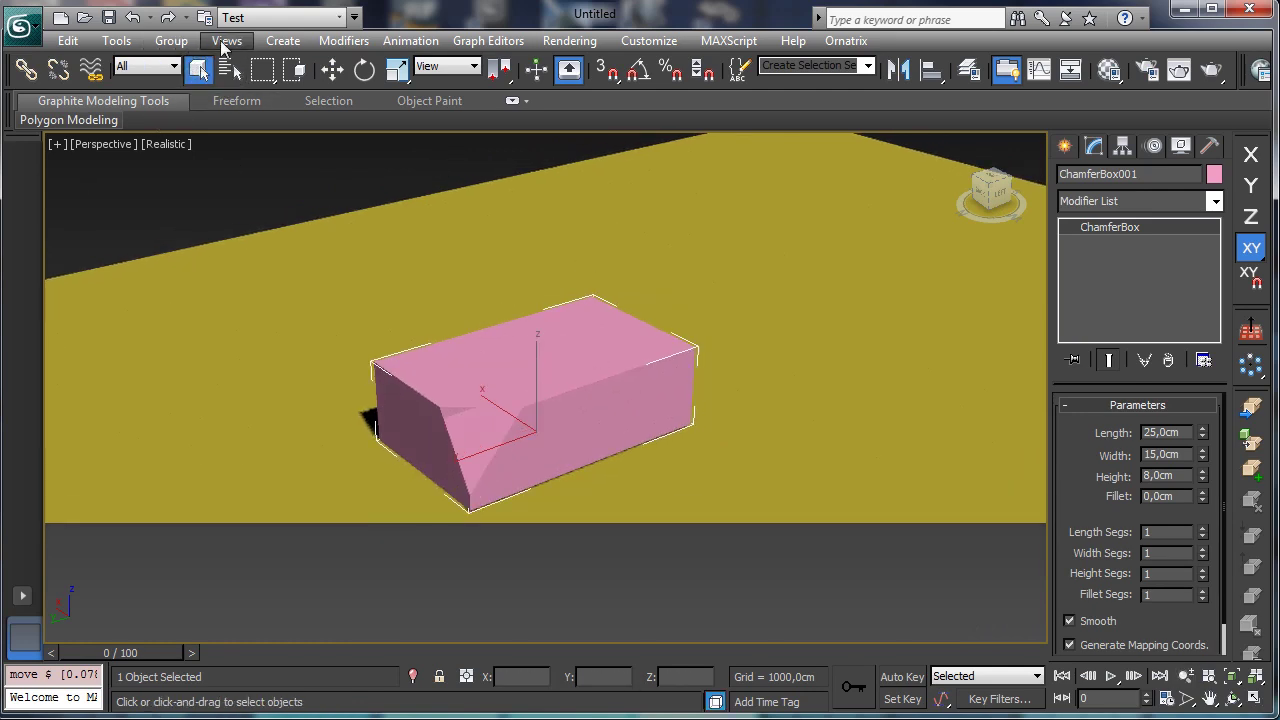
left_click(226, 41)
left_click(255, 295)
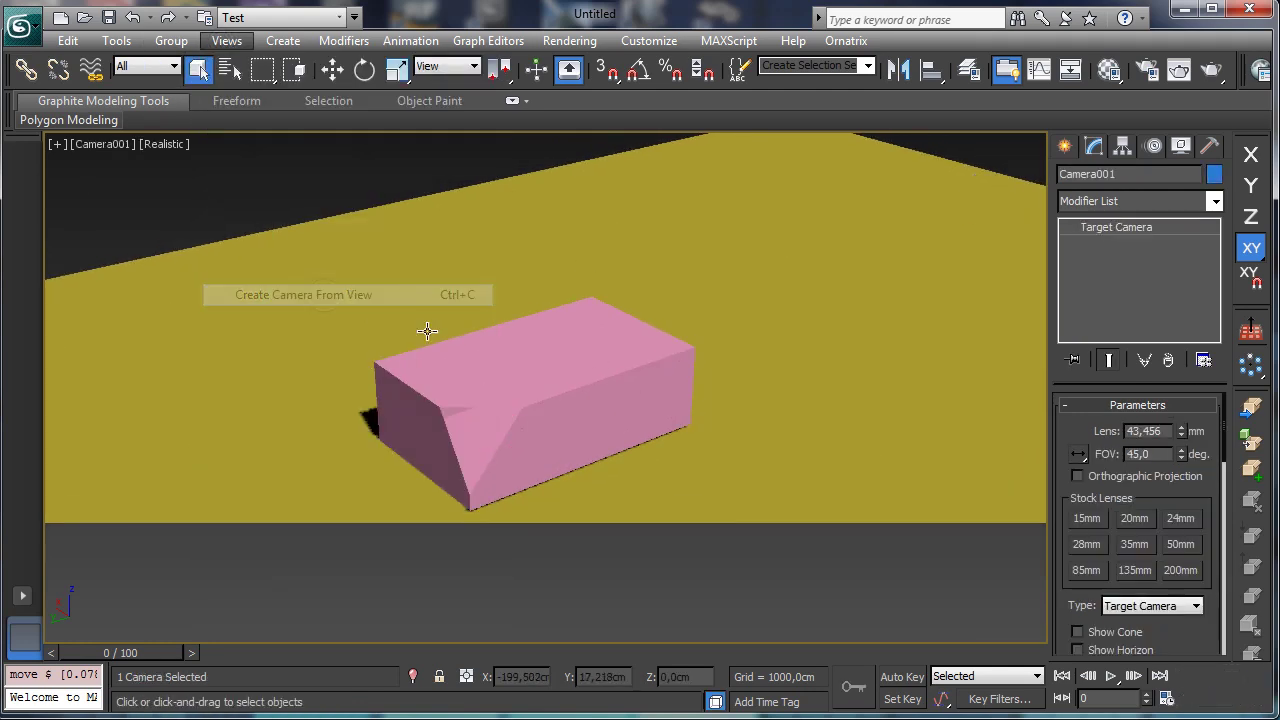
Step: Enable manual clipping for the camera and set its near clip to 0 cm
scroll(1163, 500, "down", 5)
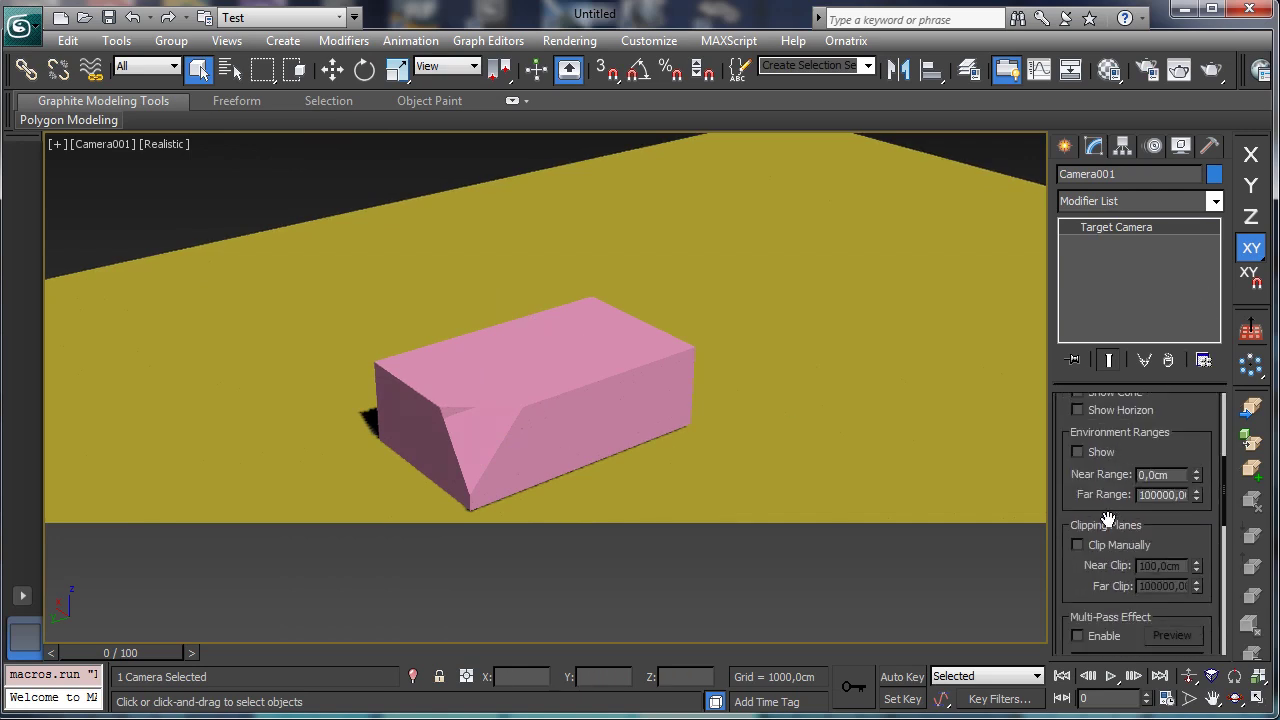
left_click(1113, 545)
right_click(1196, 566)
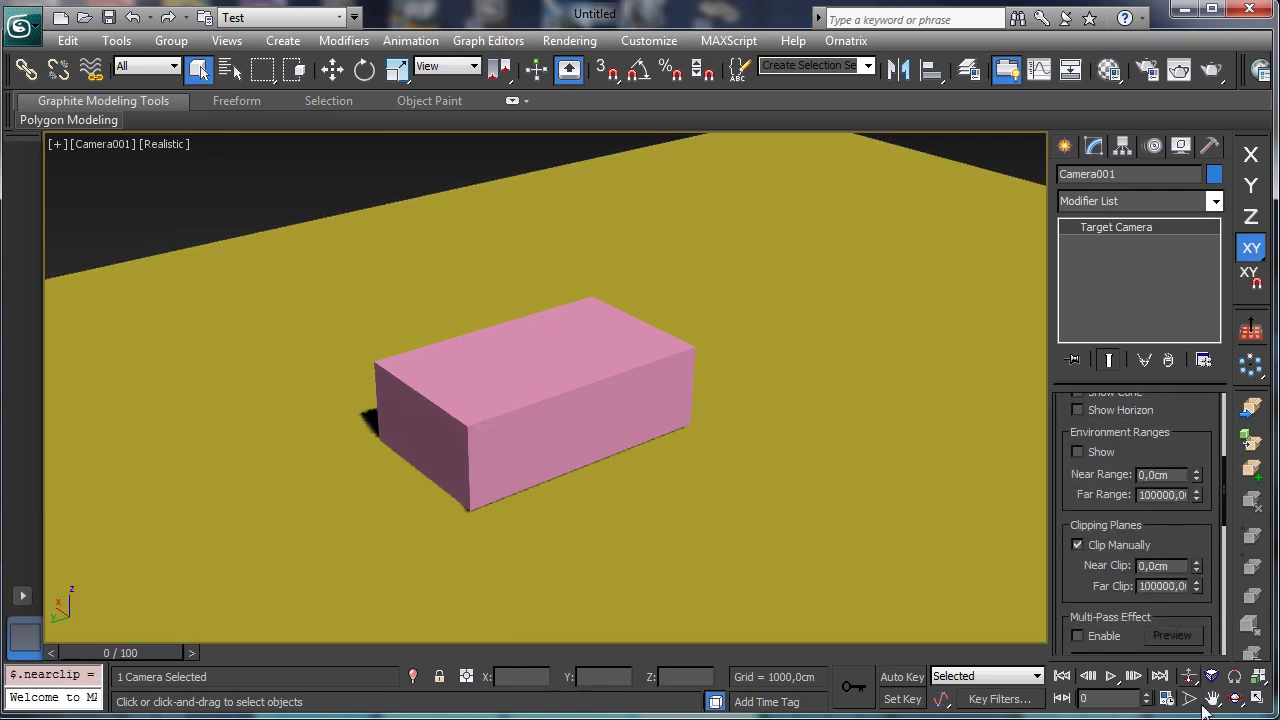
Step: Switch the viewport to Perspective to compare the box's clipping, and return to the Camera001 view
left_click(126, 143)
left_click(181, 214)
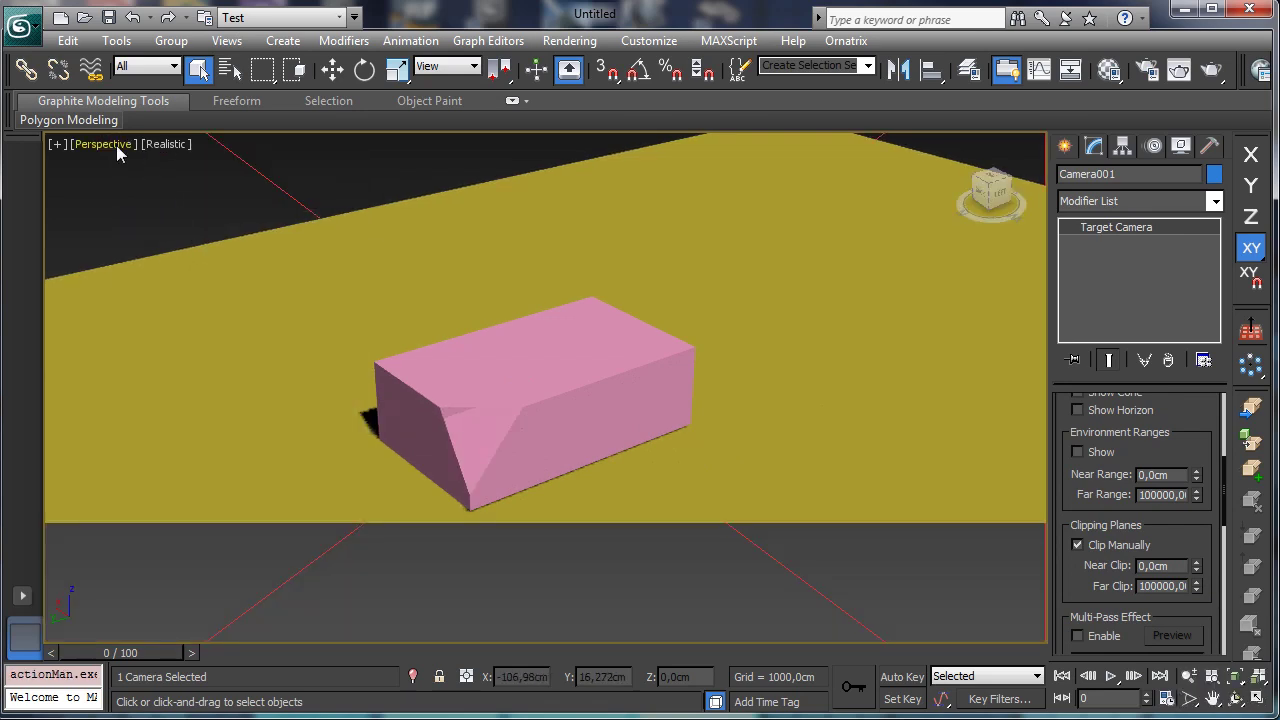
left_click(116, 147)
mouse_move(226, 168)
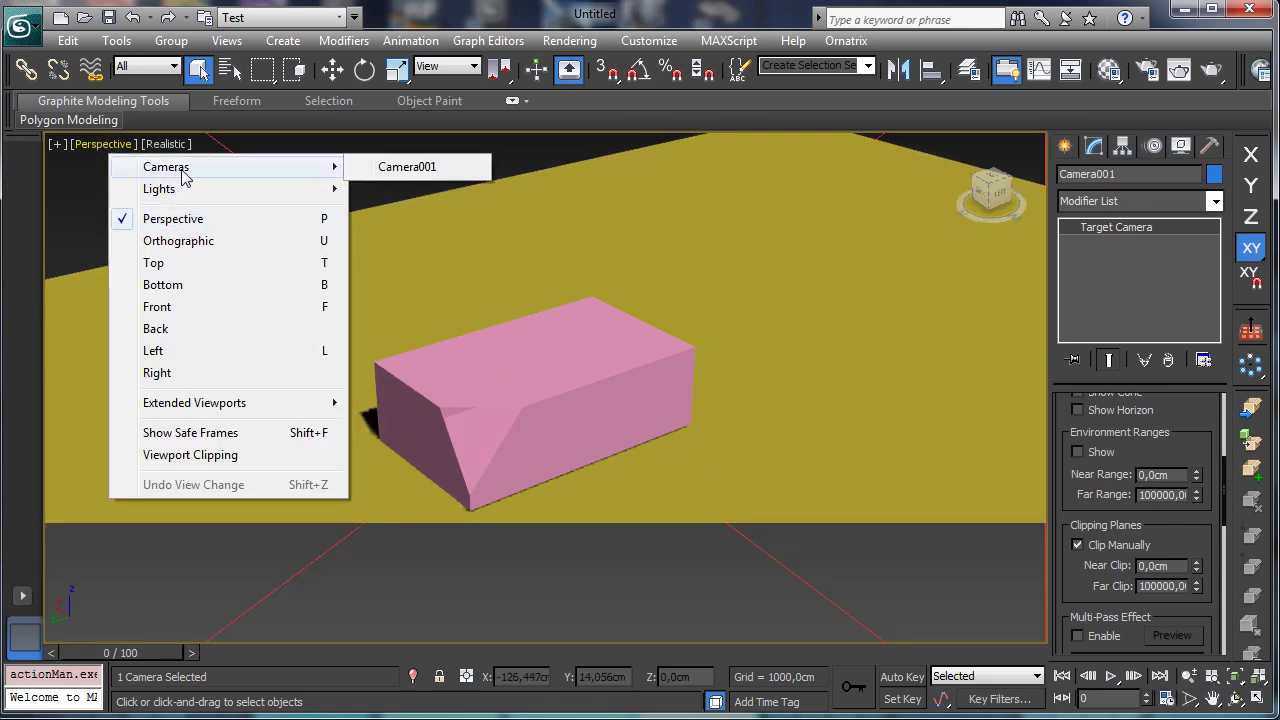
left_click(410, 170)
Step: Dolly the camera closer and orbit it slightly to frame the chamfer box
left_click(1189, 676)
left_click_drag(633, 448, 630, 398)
left_click(1234, 698)
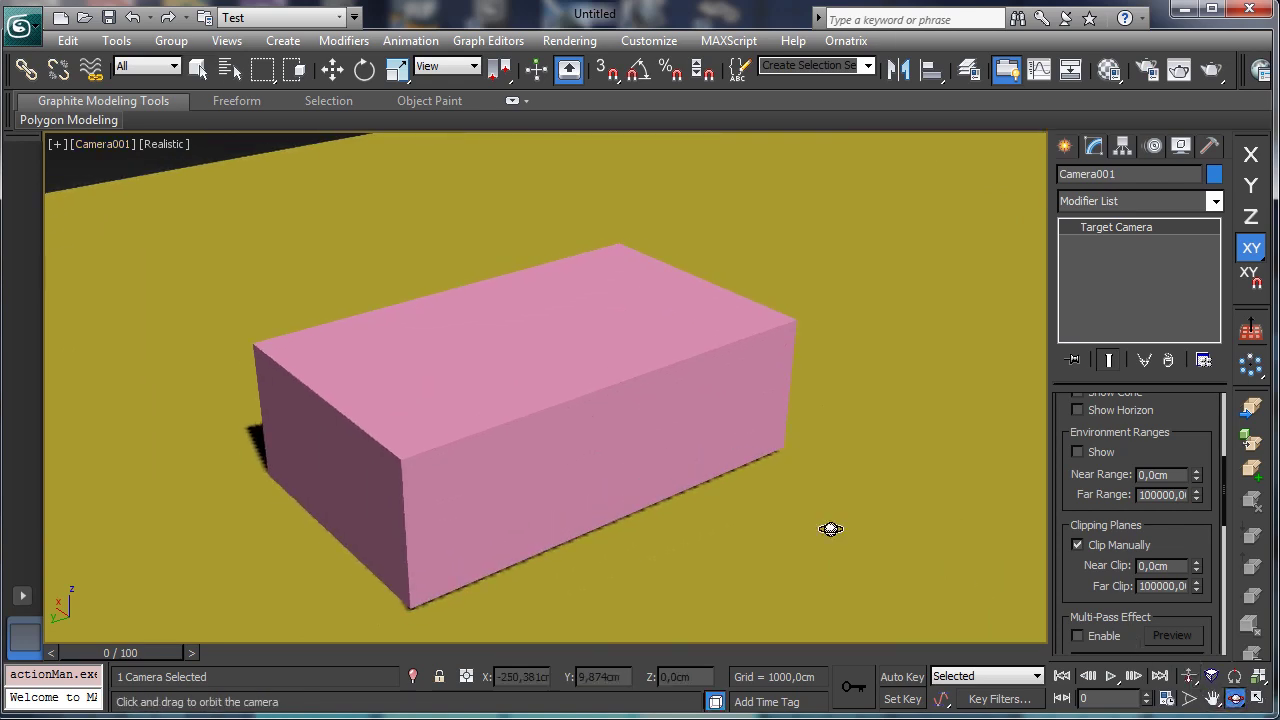
mouse_move(557, 434)
left_mouse_down()
mouse_move(582, 455)
mouse_move(569, 426)
left_mouse_up()
left_click(1212, 698)
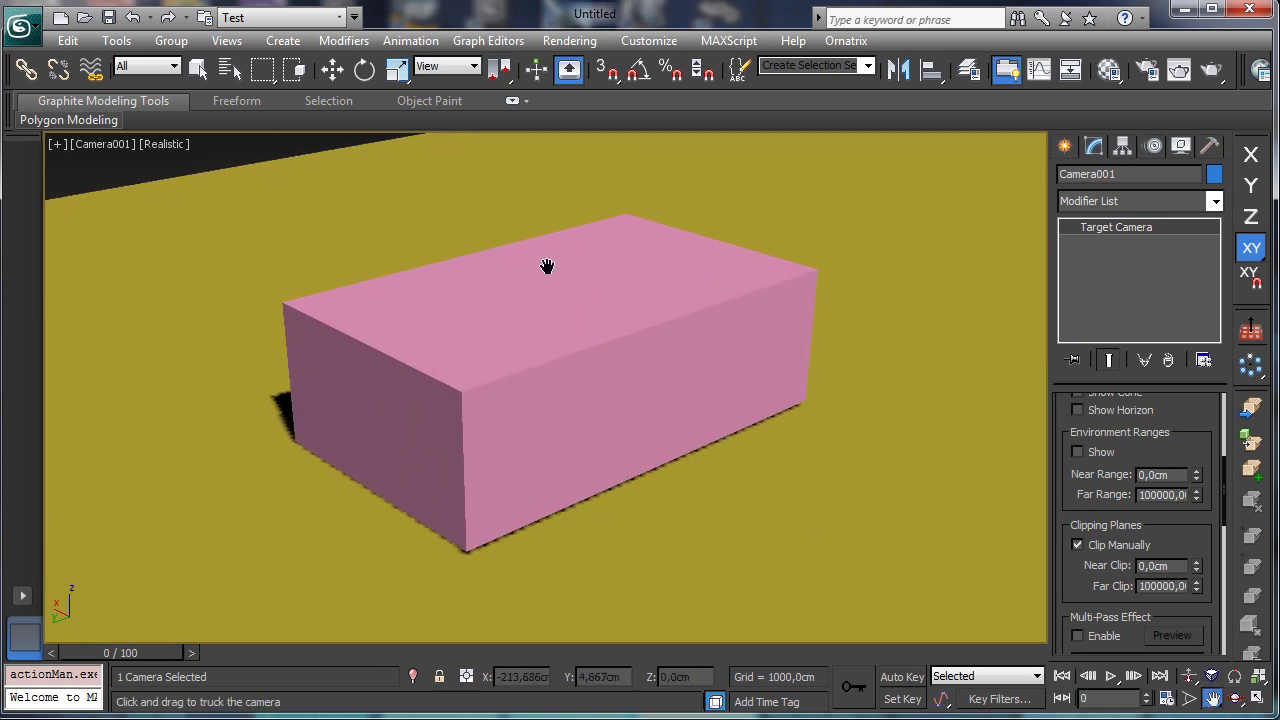
Step: Show safe frames in the camera view and set the render output size to 900 × 400
left_click(112, 144)
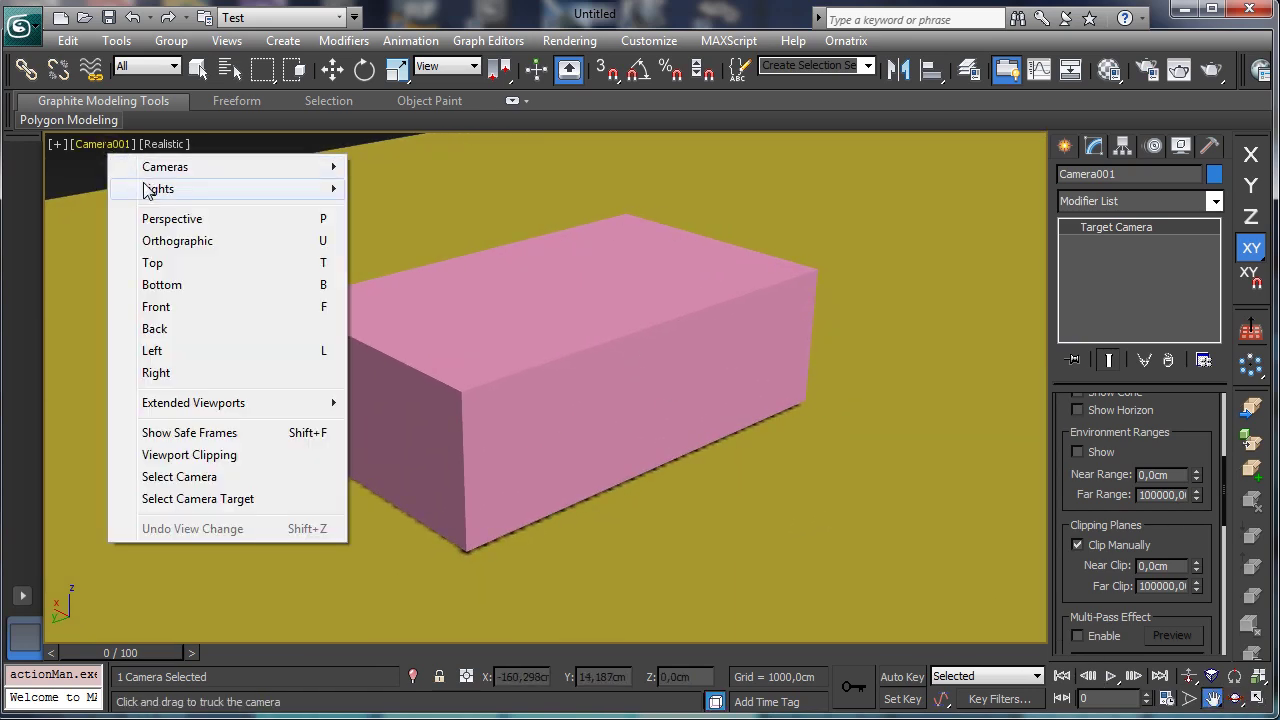
left_click(190, 432)
left_click(1148, 72)
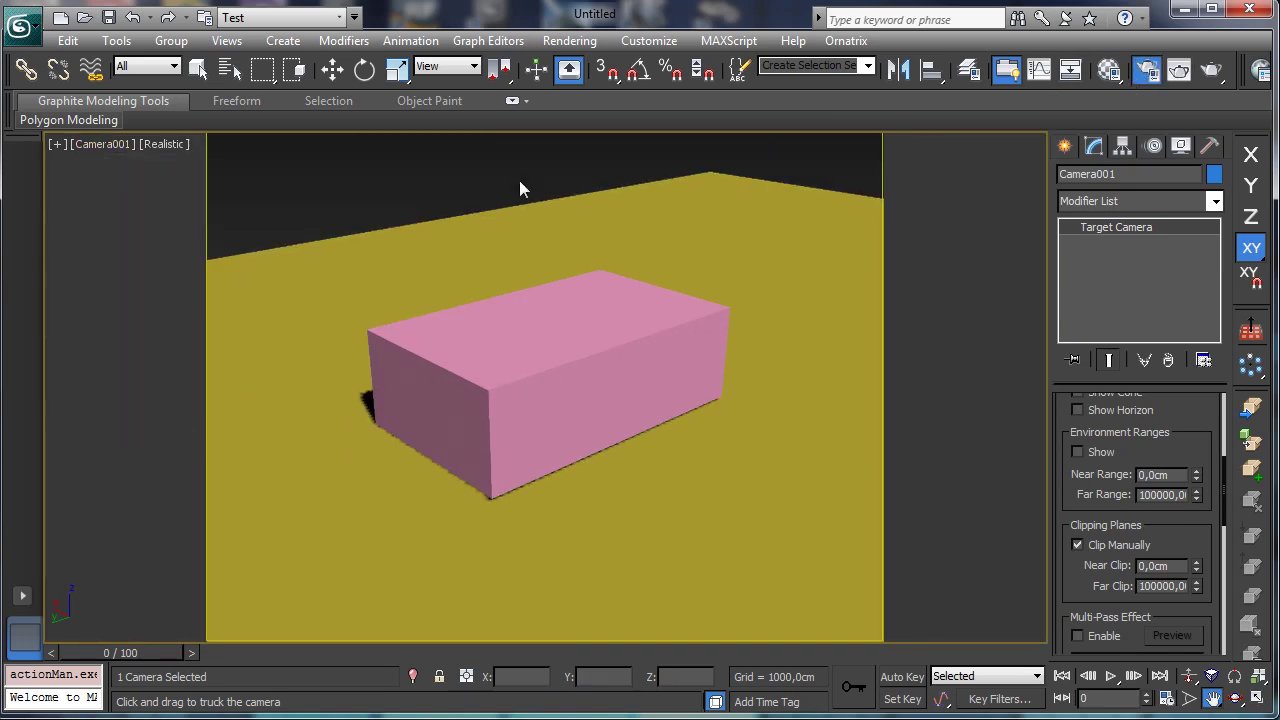
double_click(685, 381)
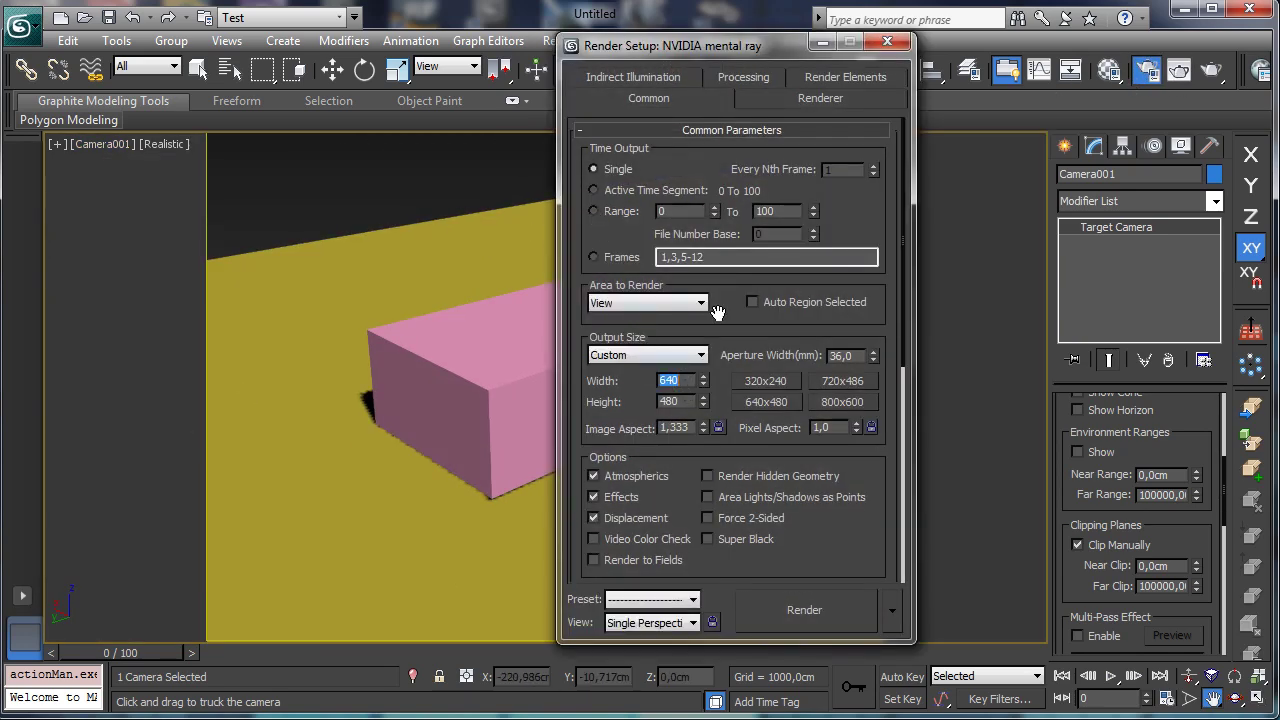
type("900")
key("Tab")
type("400")
key("Return")
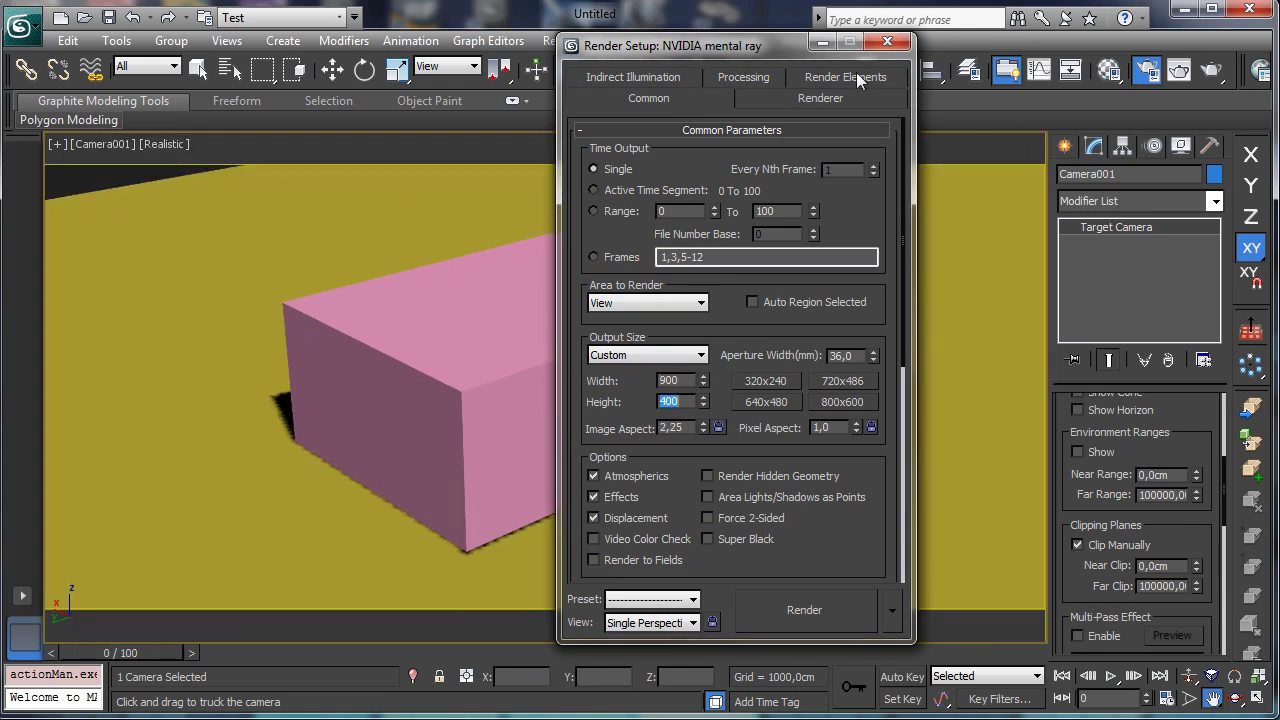
left_click(887, 41)
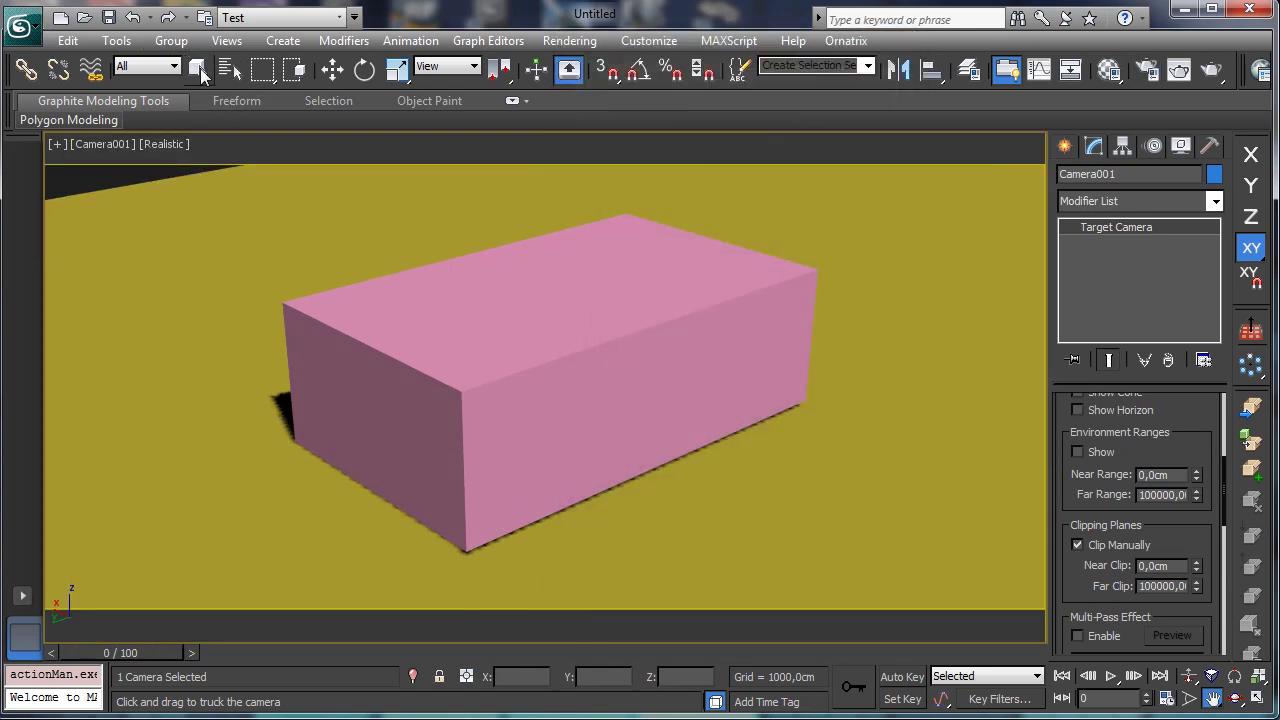
Step: Select the ground plane and increase its width to 146.4 cm
left_click(198, 67)
left_click(220, 257)
left_click_drag(1197, 450, 1197, 430)
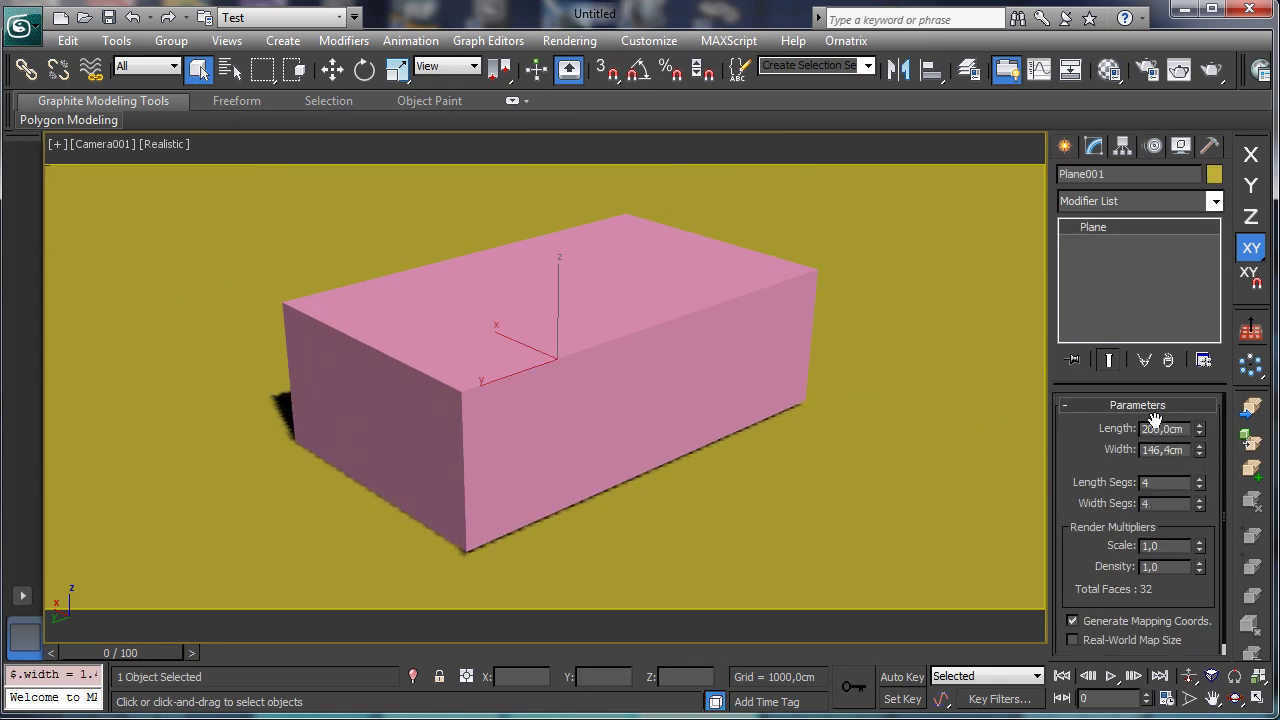
Step: Strengthen the camera's perspective and dolly it back slightly to keep the whole box in frame
left_click(1212, 676)
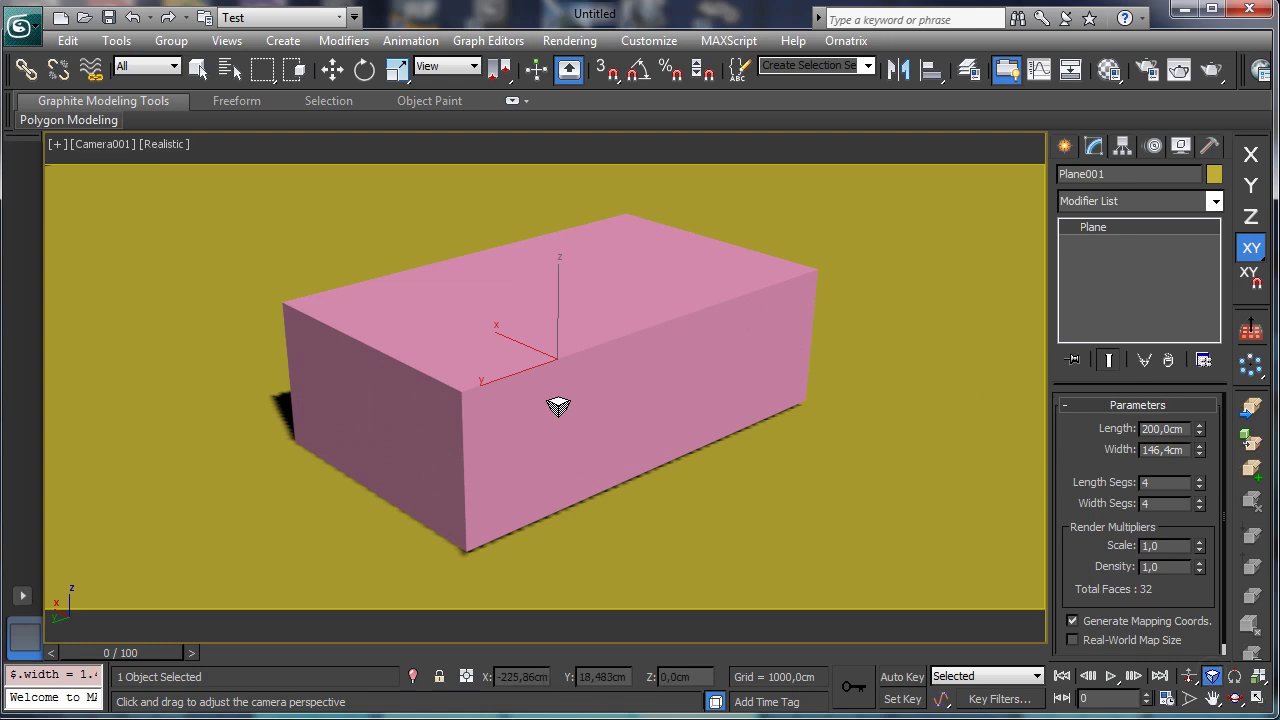
mouse_move(557, 403)
left_mouse_down()
mouse_move(560, 389)
mouse_move(563, 400)
left_mouse_up()
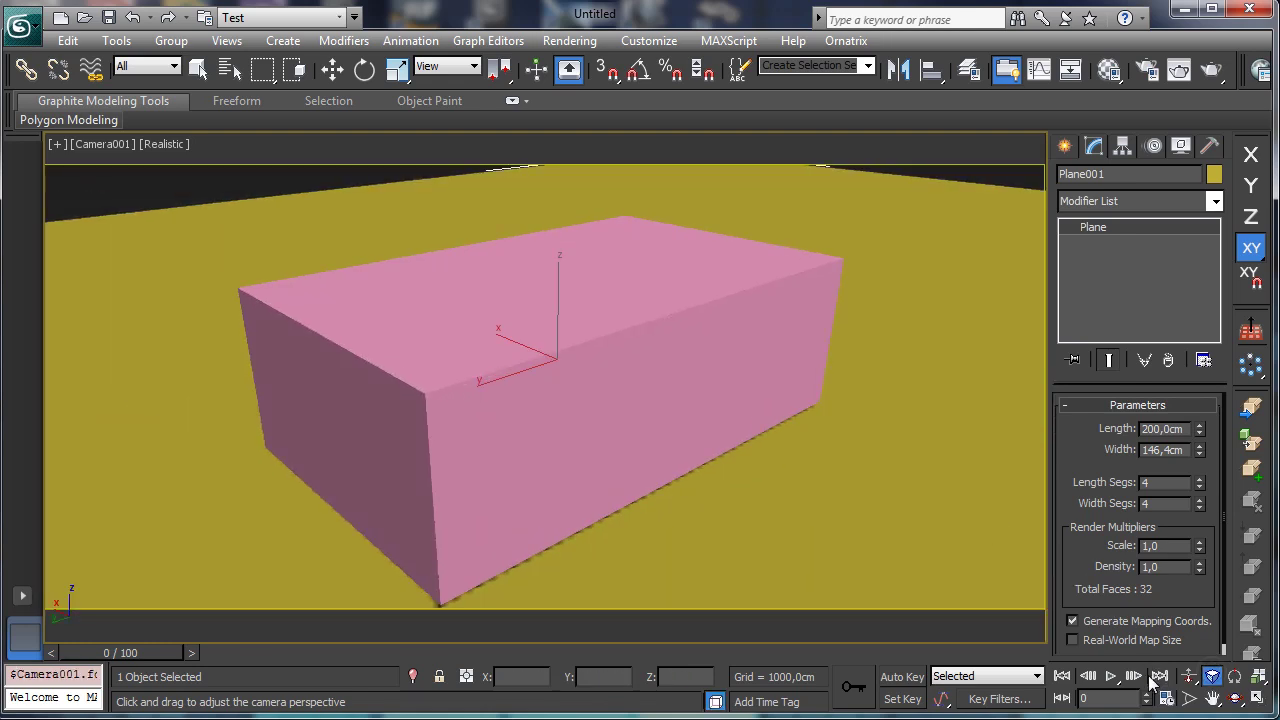
left_click(1188, 676)
left_click_drag(566, 406, 566, 420)
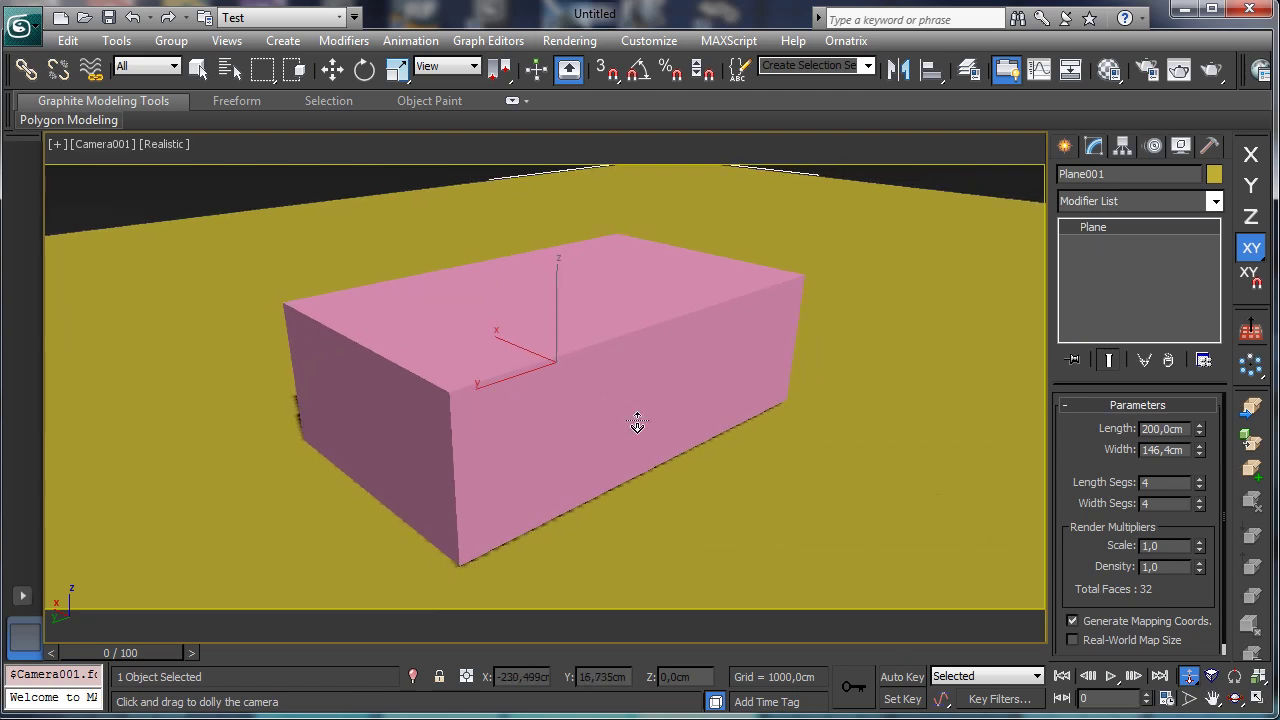
Step: Enlarge the ground plane to a length of 329.44 cm and a width of 345.504 cm so it fills the camera view
left_click(198, 68)
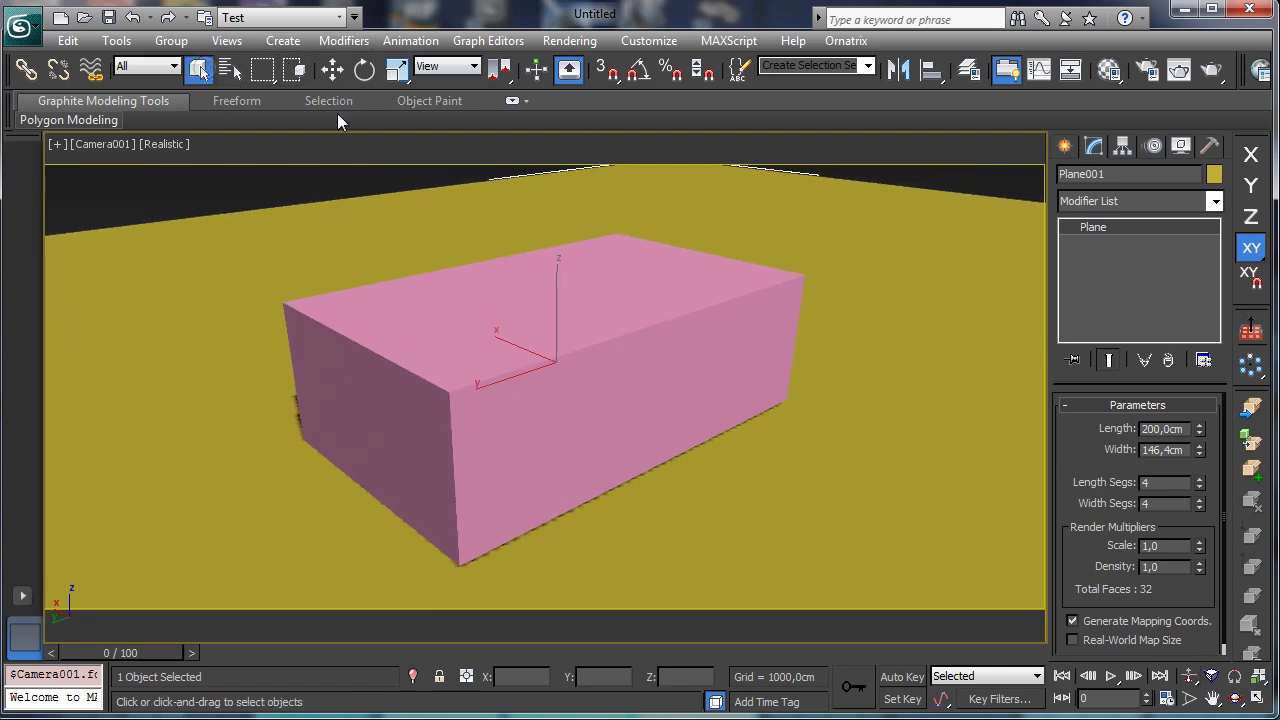
left_click_drag(1199, 432, 1163, 314)
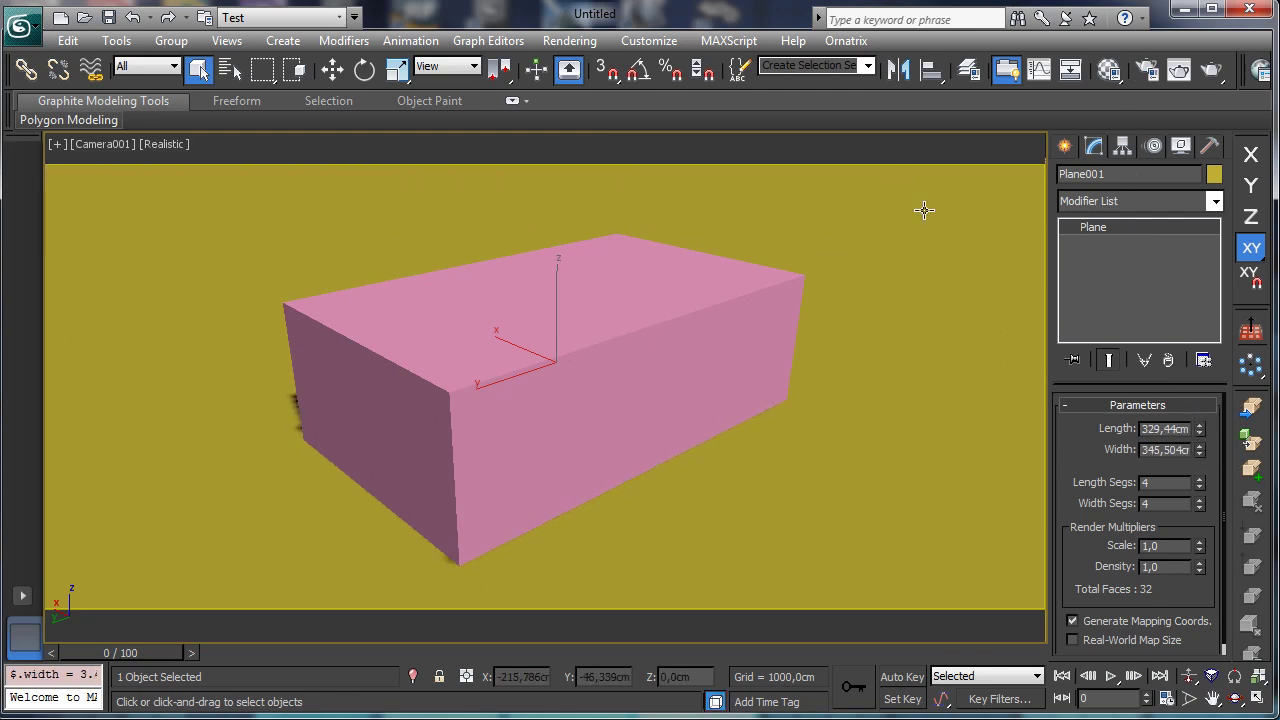
left_click(1108, 72)
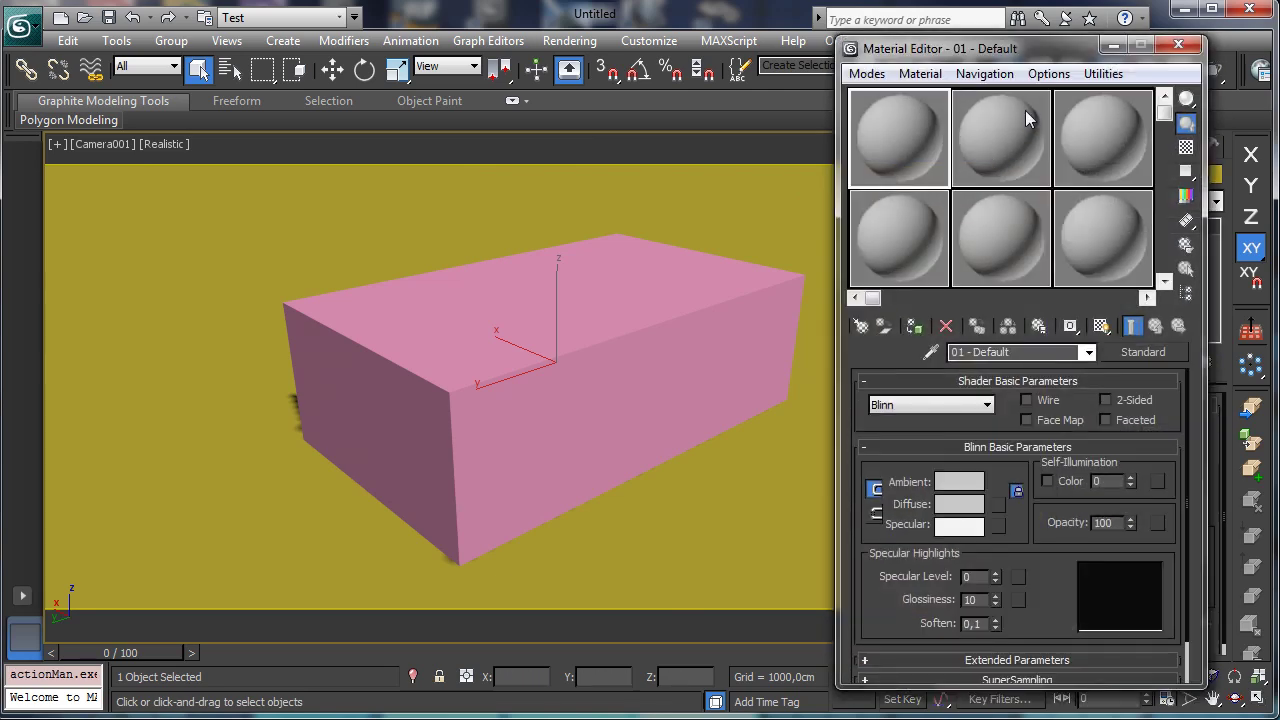
left_click(1178, 46)
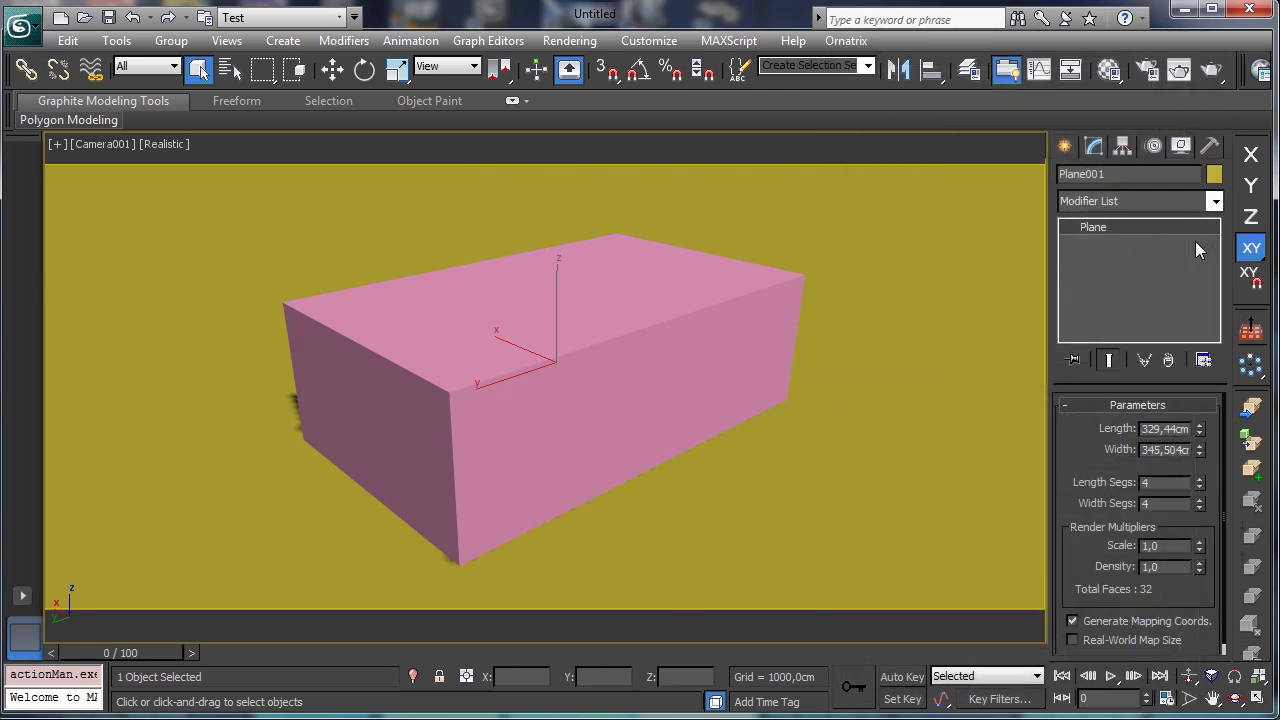
left_click(1110, 72)
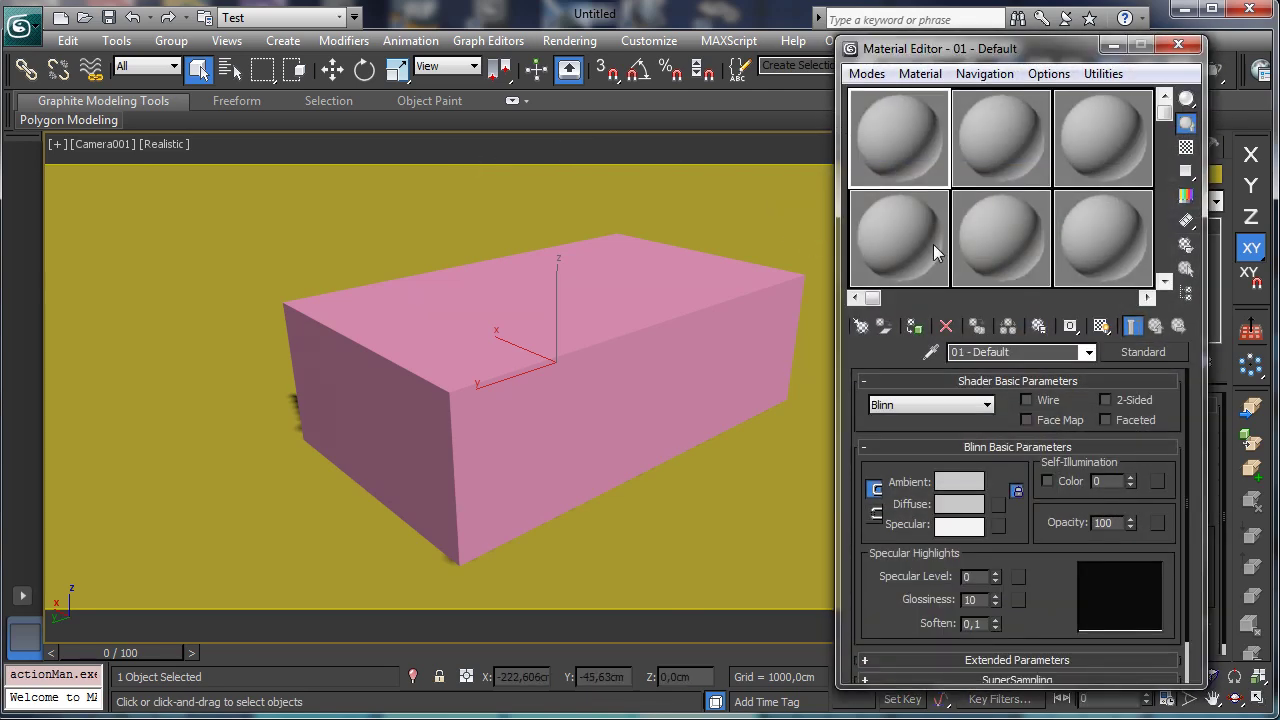
left_click(1178, 46)
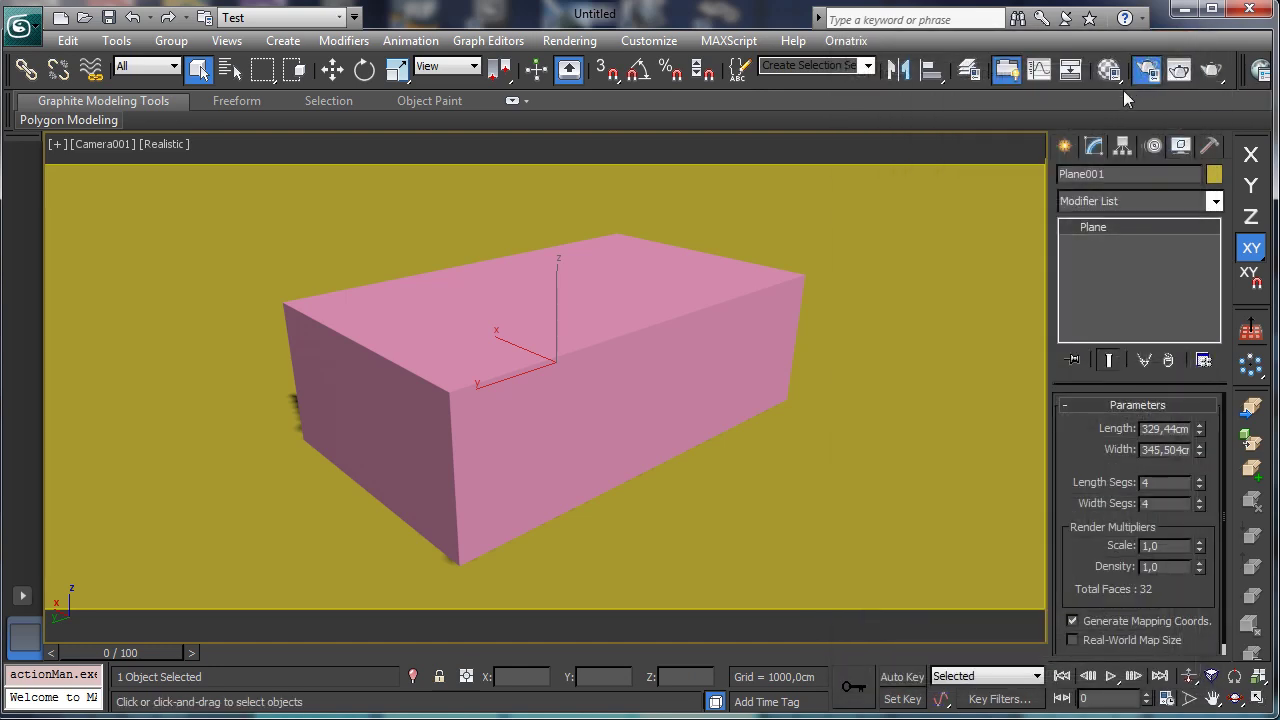
Step: Assign NVIDIA iray as the production renderer
key("F10")
scroll(897, 532, "down", 5)
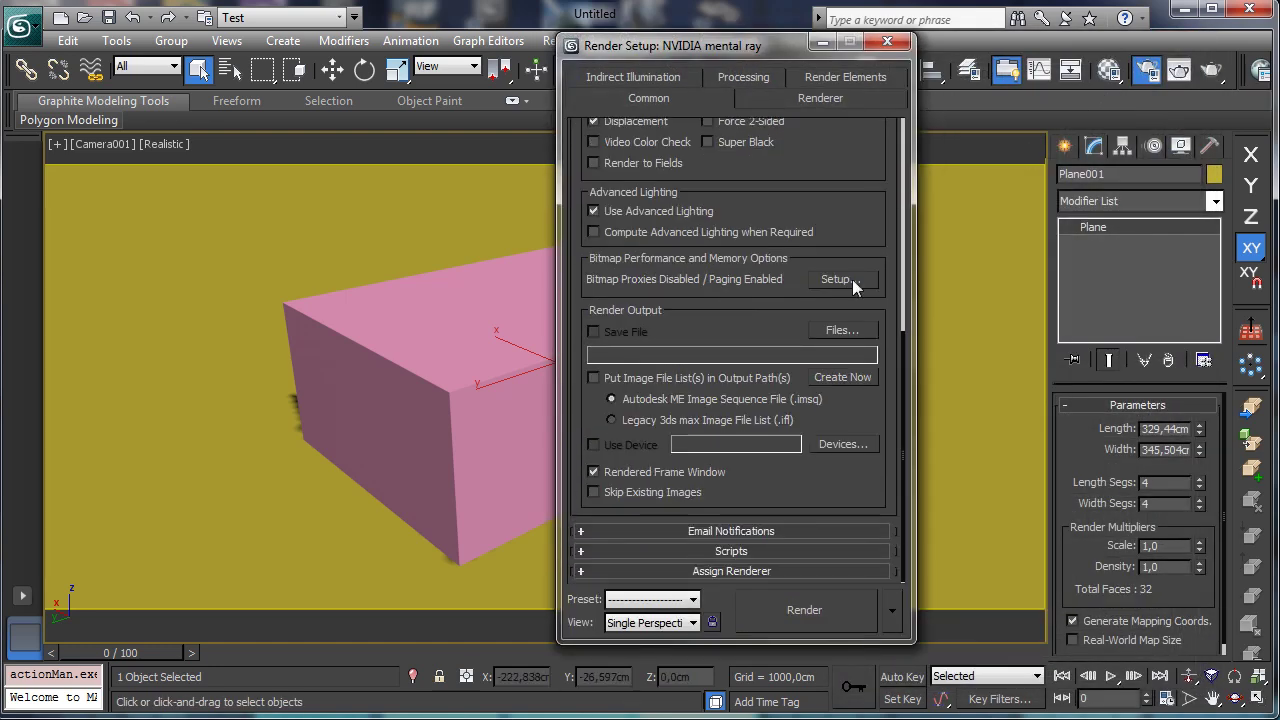
left_click(869, 574)
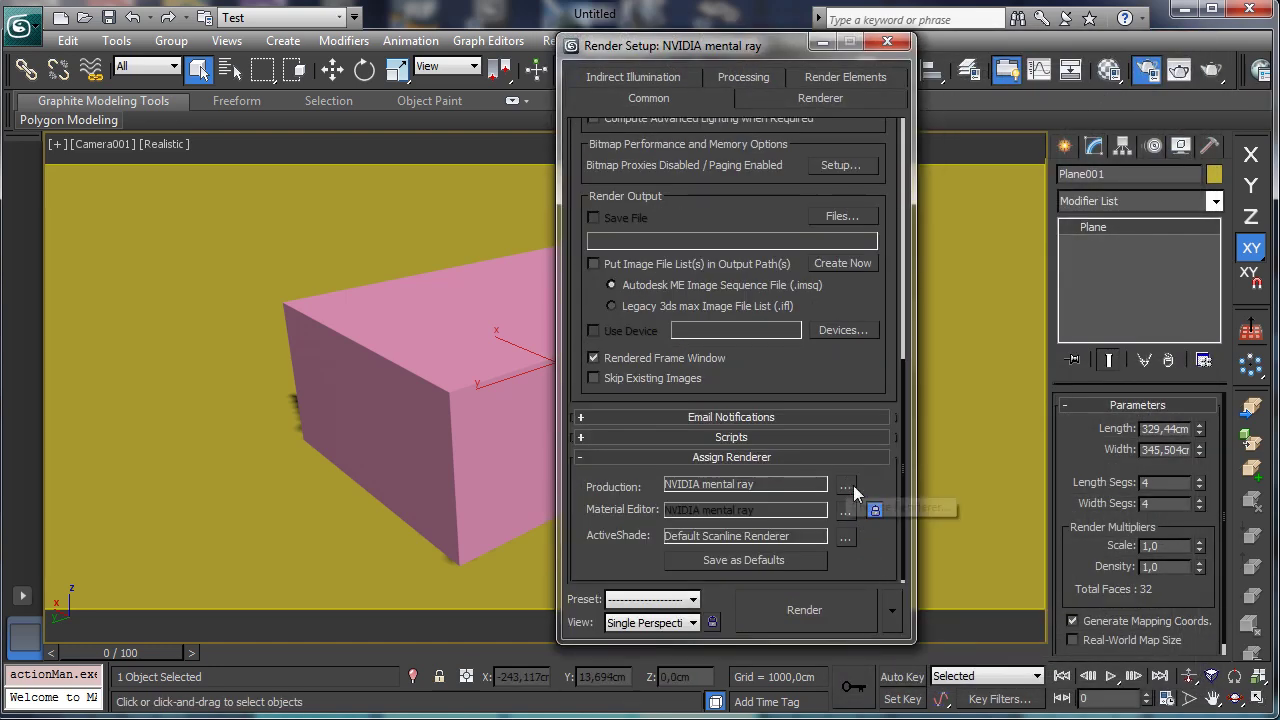
left_click(845, 486)
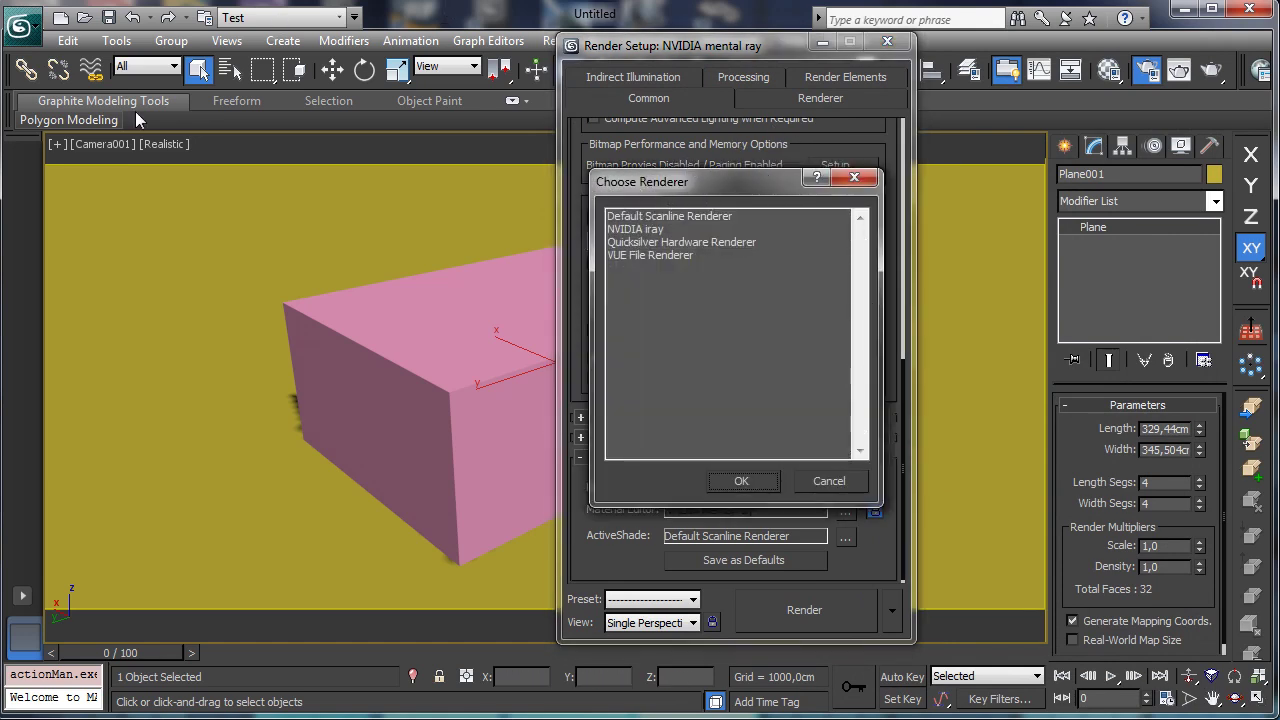
double_click(708, 229)
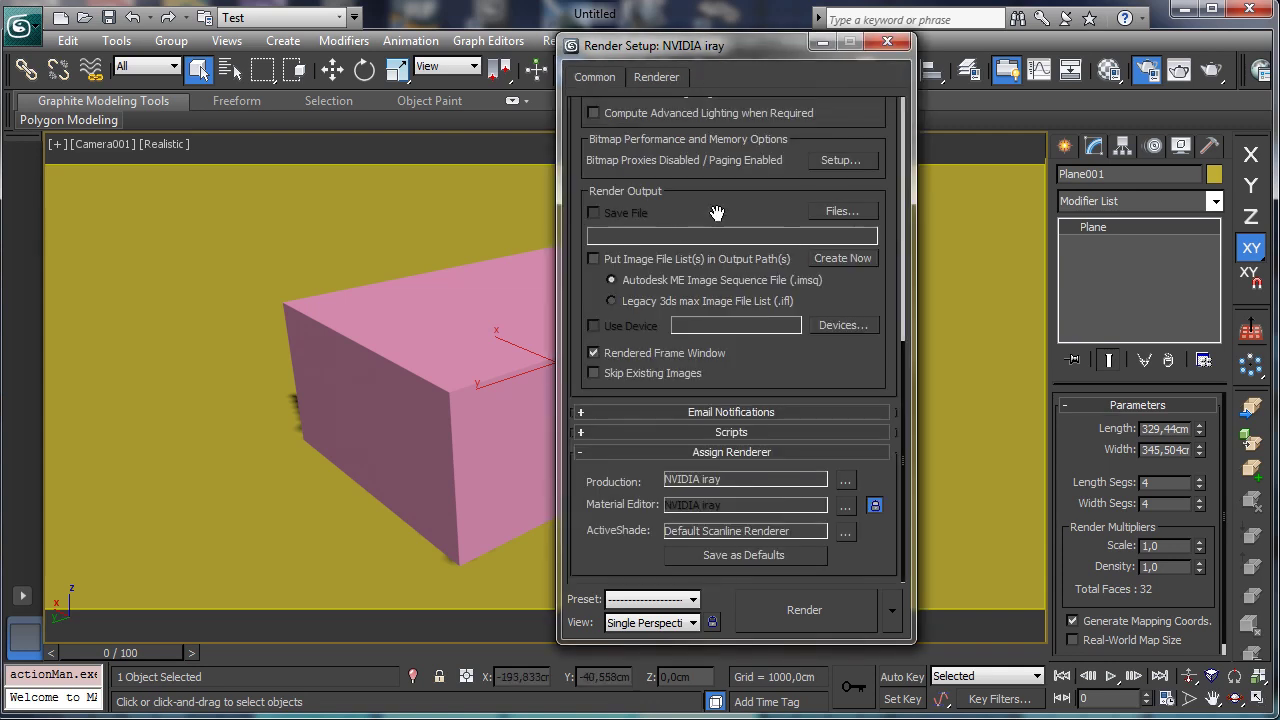
Step: Unlock the Material Editor renderer from the production renderer and set it to NVIDIA mental ray
left_click(875, 506)
left_click(845, 505)
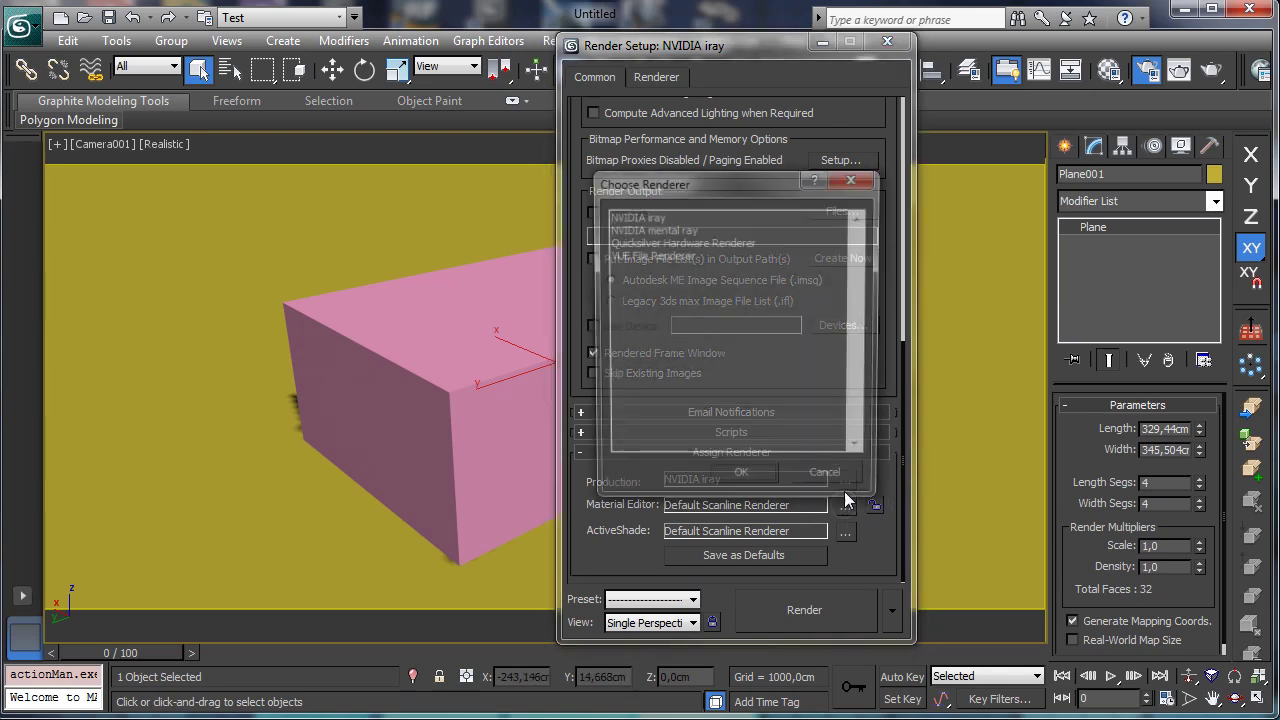
double_click(666, 228)
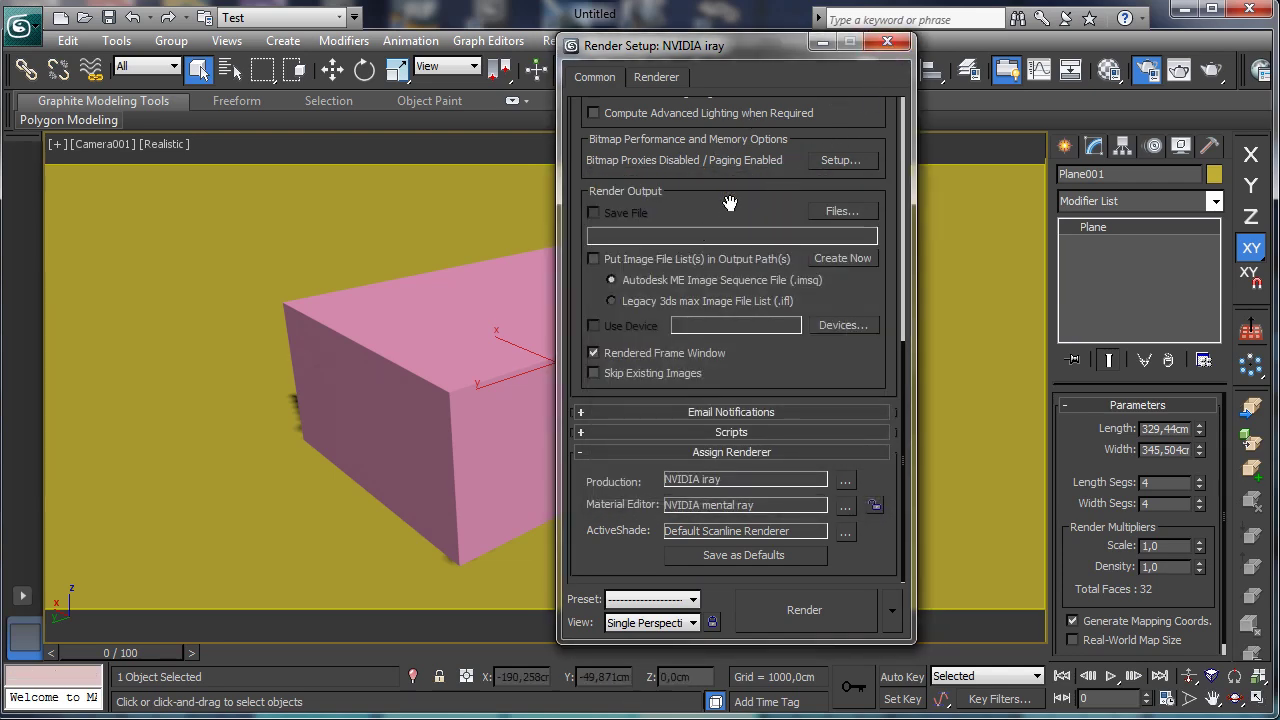
scroll(728, 200, "up", 10)
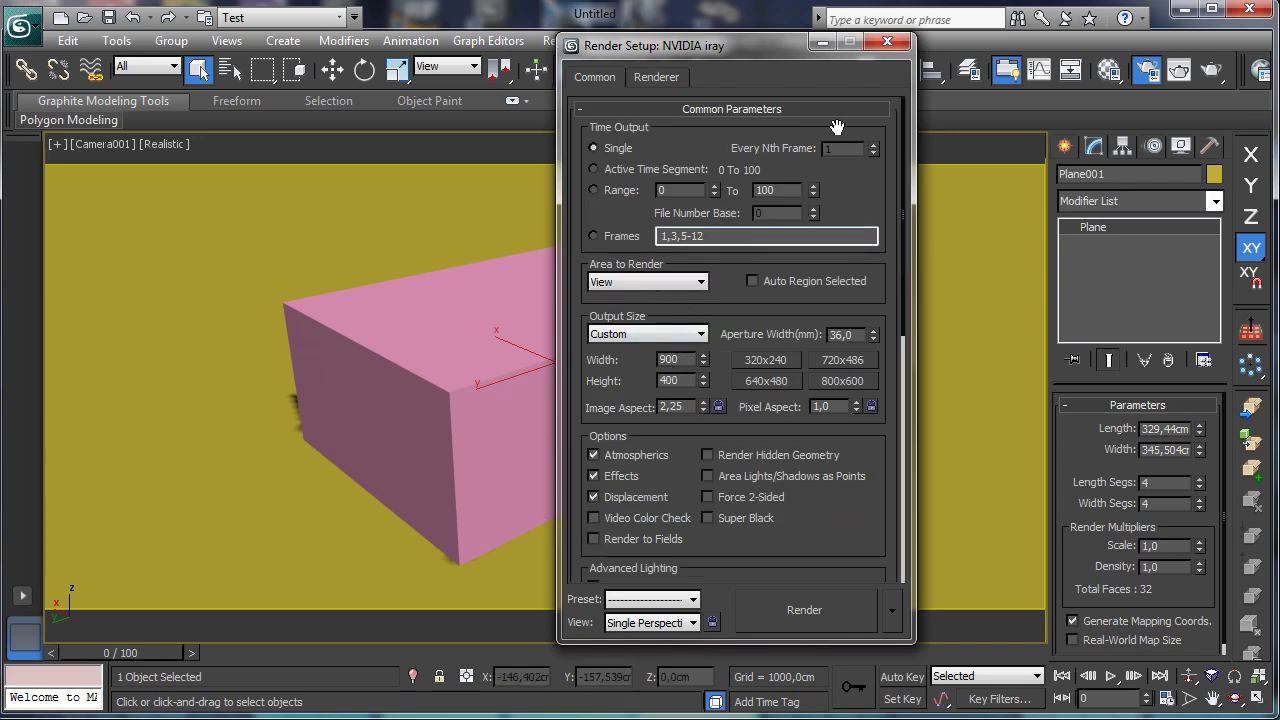
left_click(887, 41)
Step: Convert the first material to Arch & Design with a reflectivity of 0, and assign it to the chamfer box and the plane
left_click(614, 277)
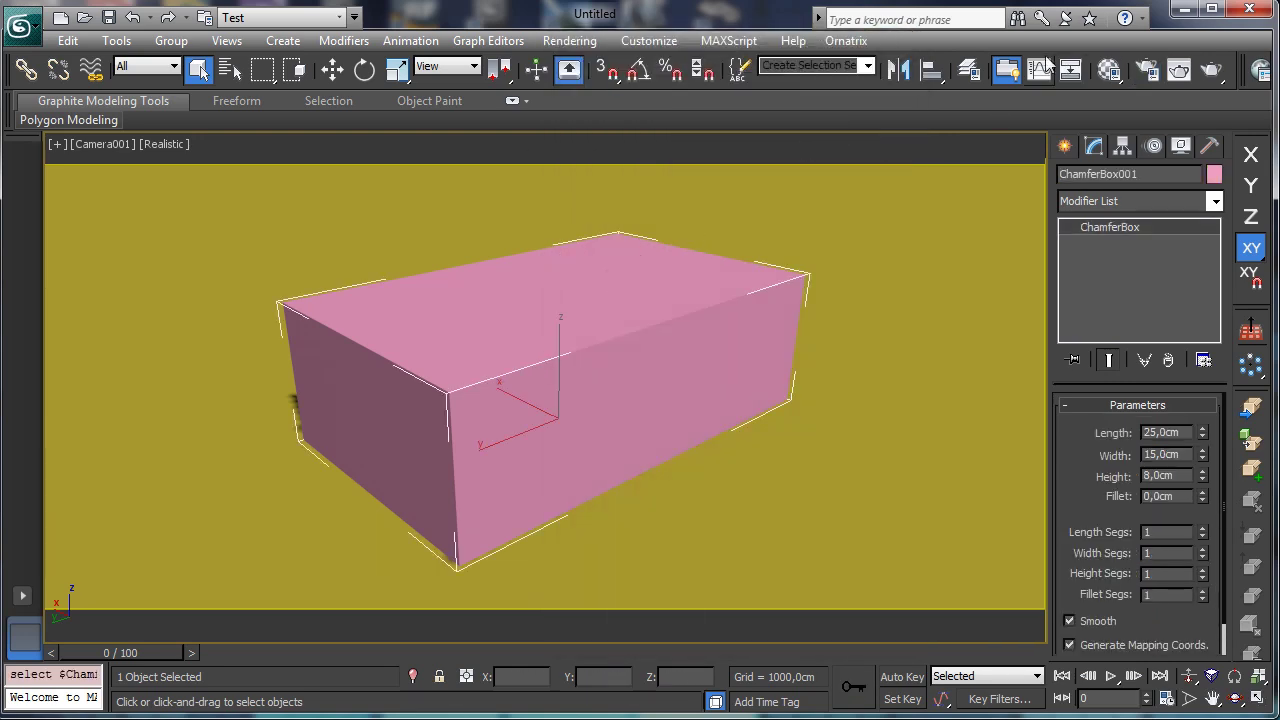
key("m")
left_click(1140, 351)
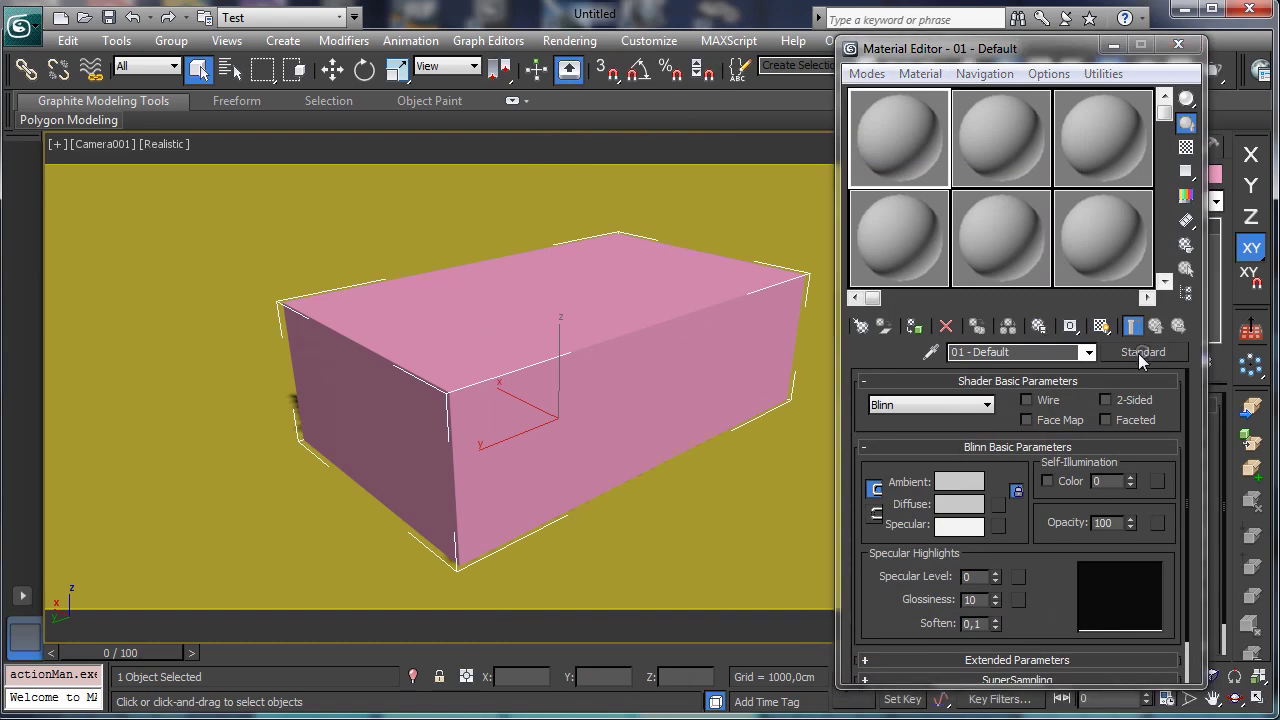
double_click(634, 212)
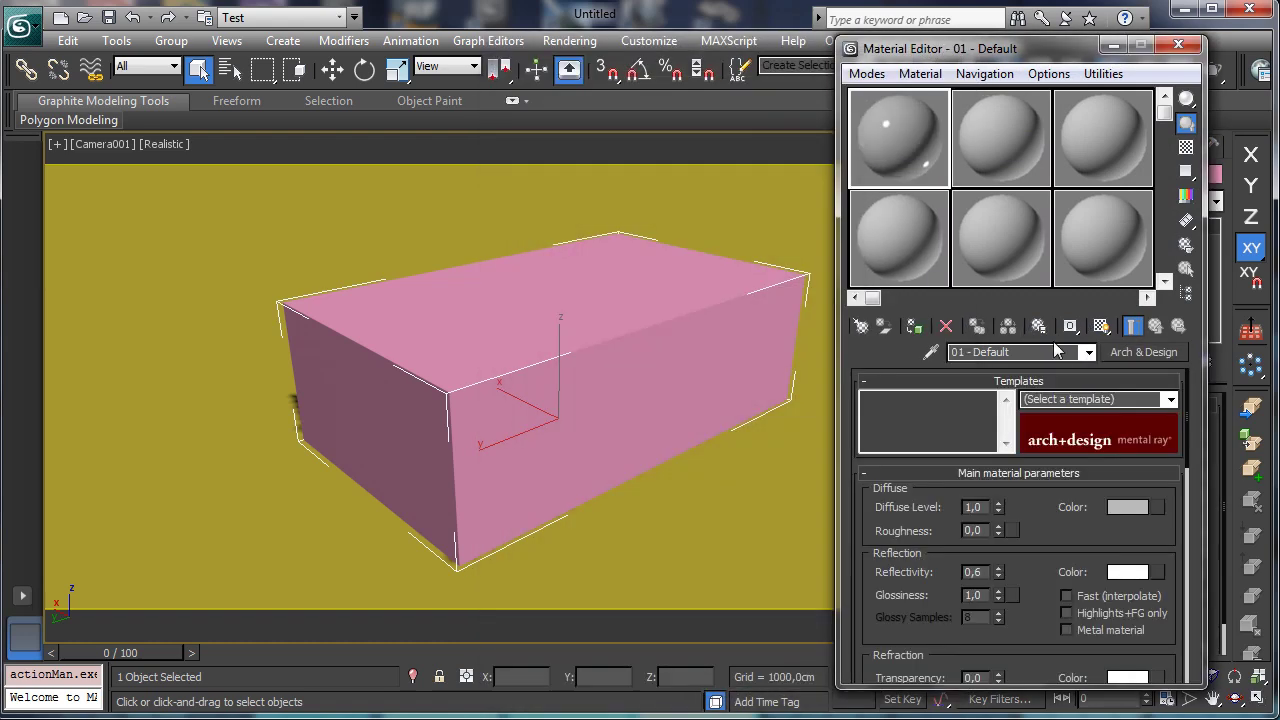
right_click(999, 571)
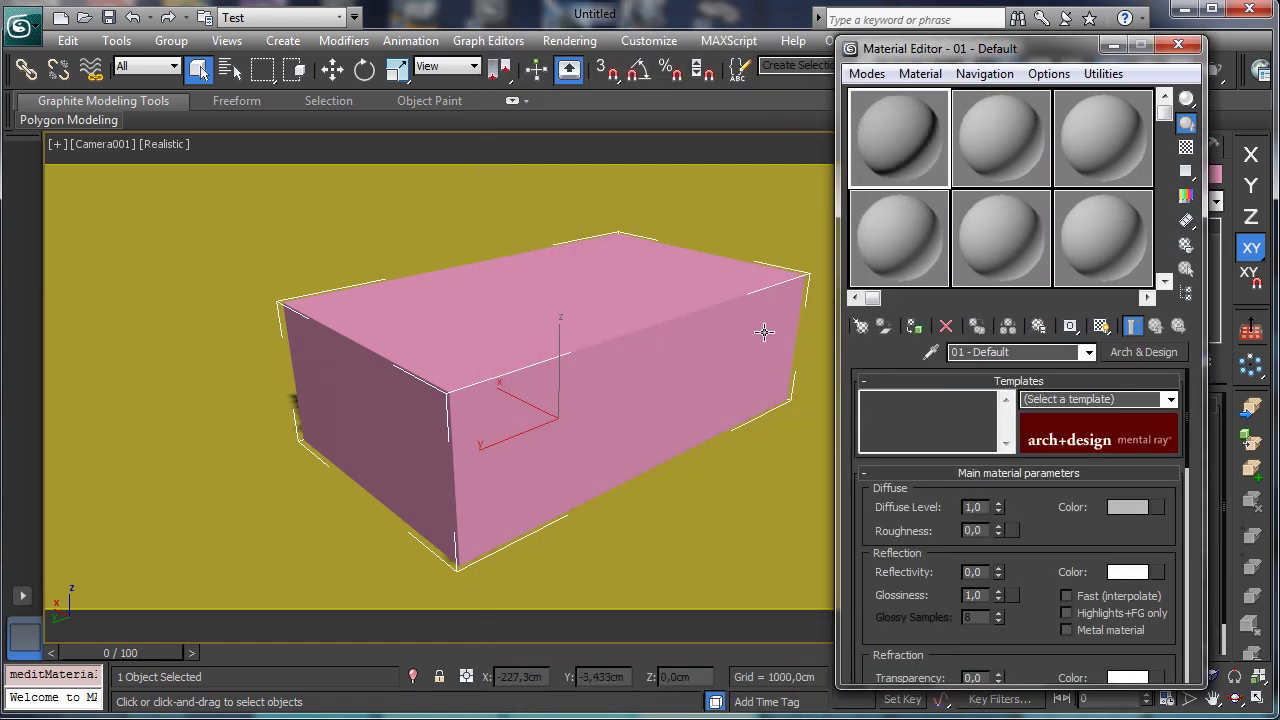
left_click(914, 326)
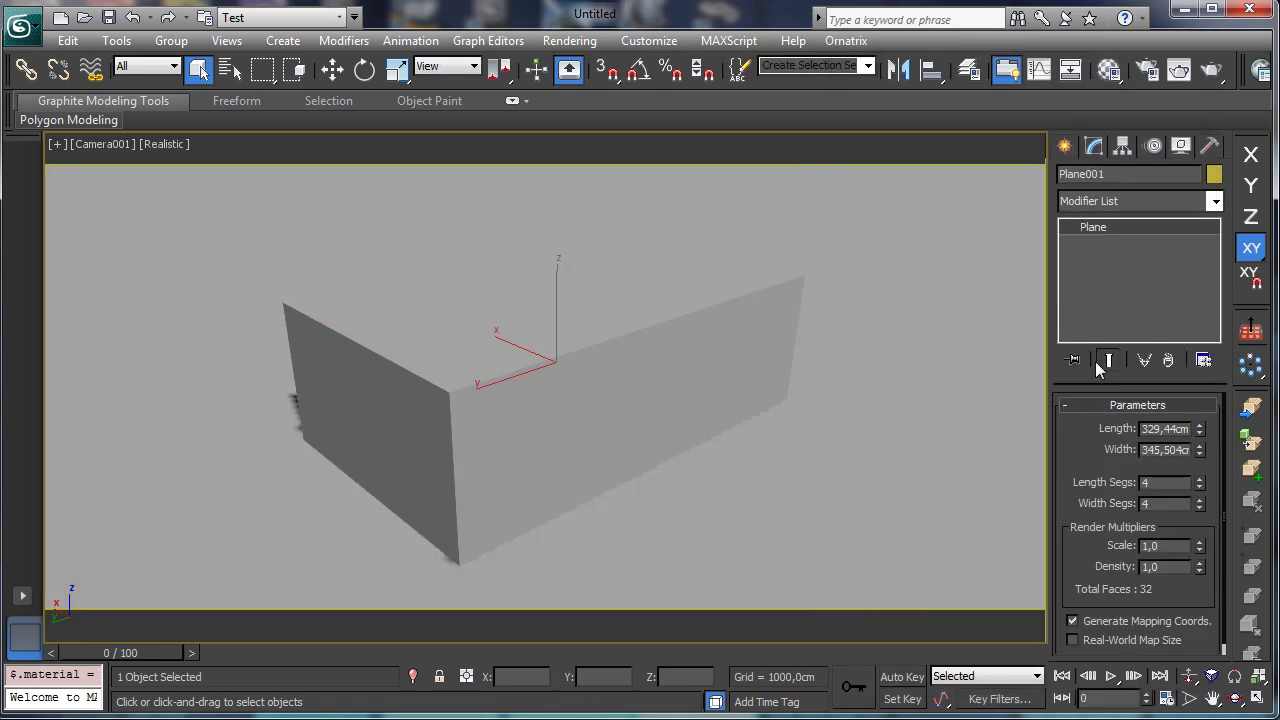
Step: Return to the four-view layout and start a photometric Target Light, accepting the recommended mr Photographic Exposure Control
left_click(1257, 699)
left_click(1064, 146)
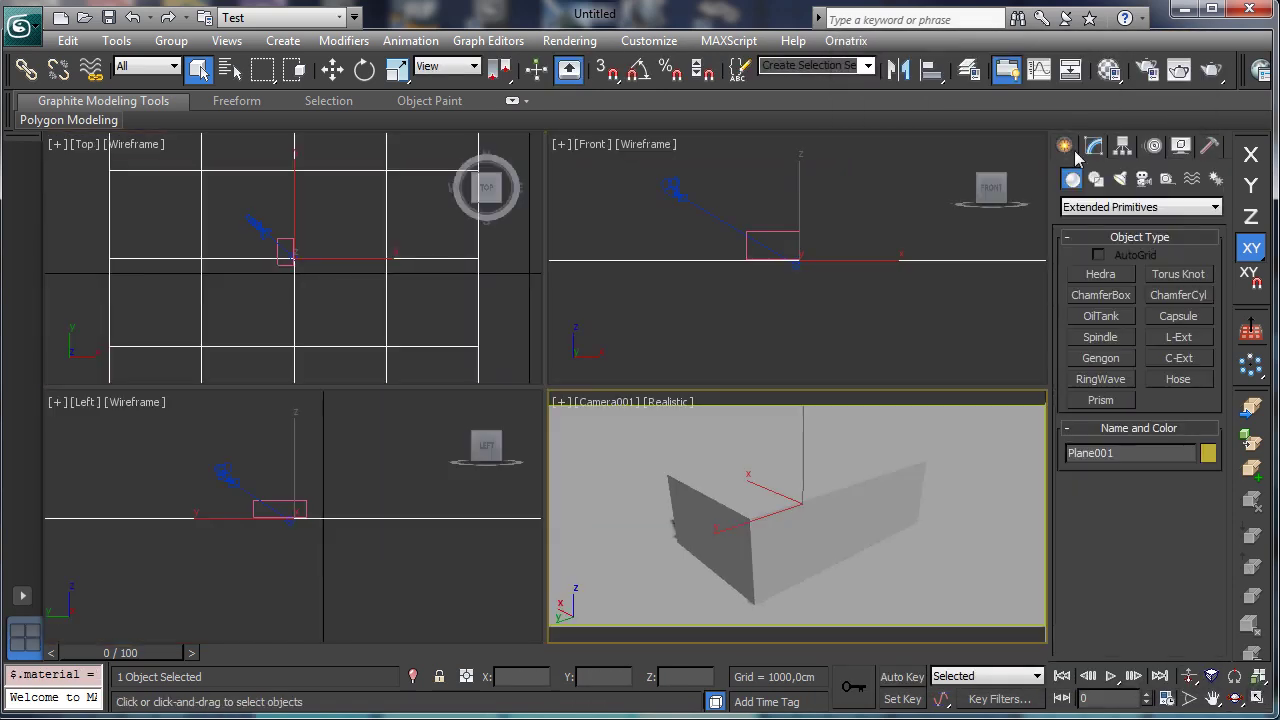
left_click(1119, 178)
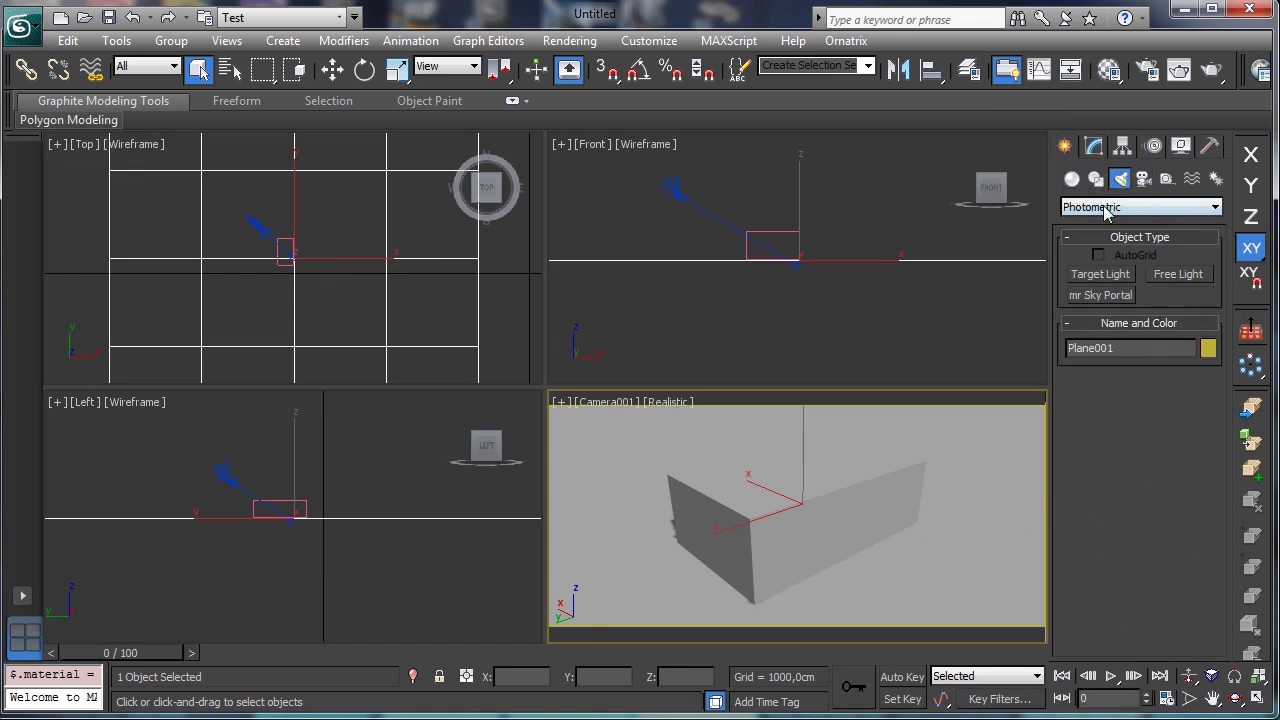
left_click(1122, 207)
left_click(1150, 237)
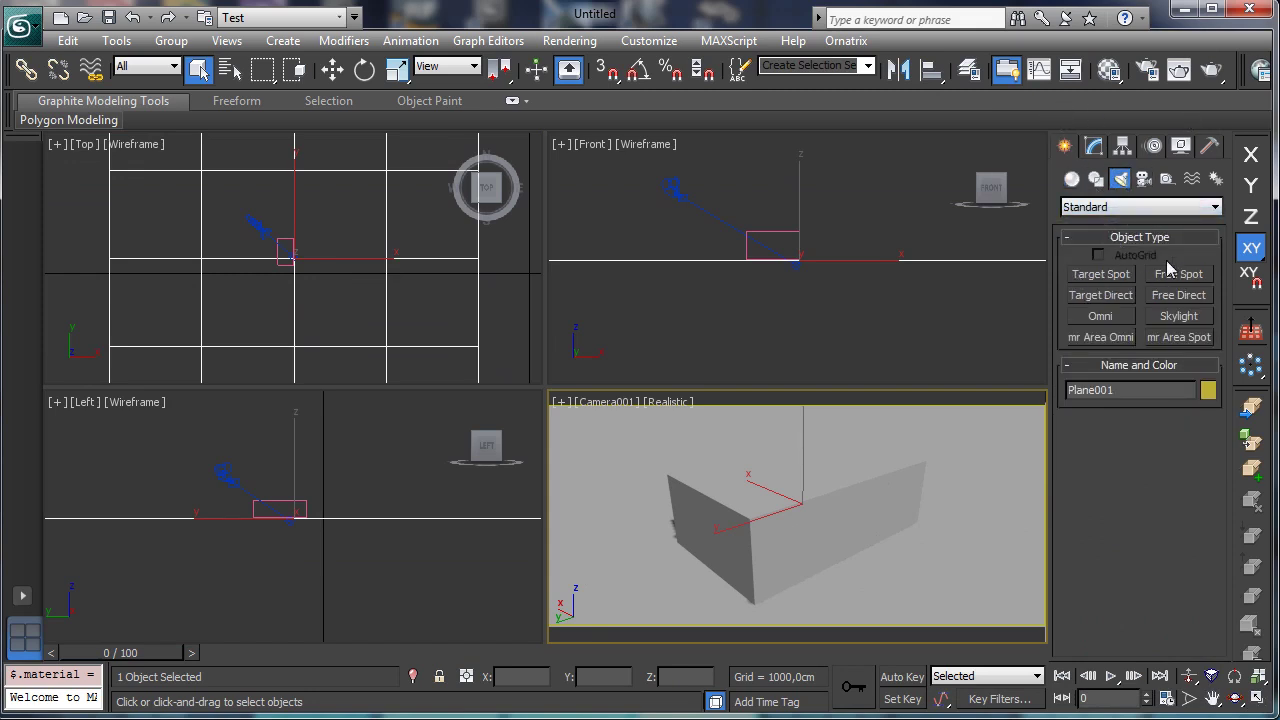
left_click(1135, 207)
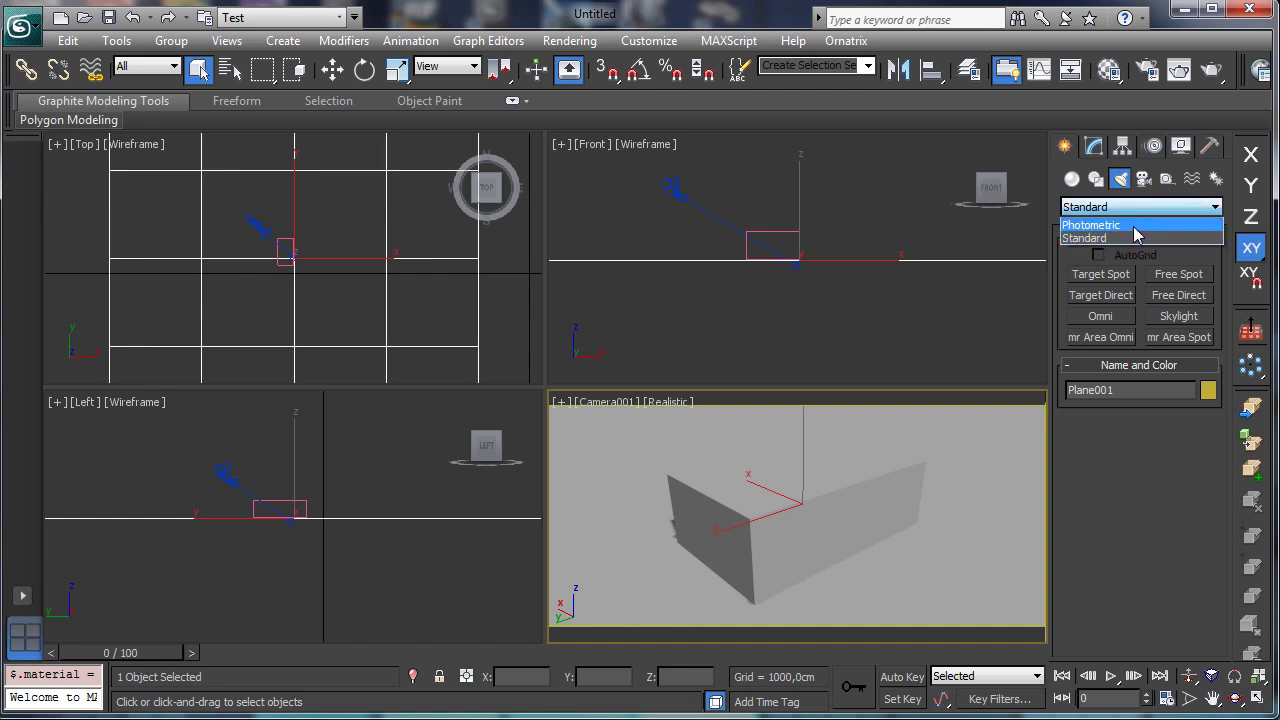
left_click(1137, 226)
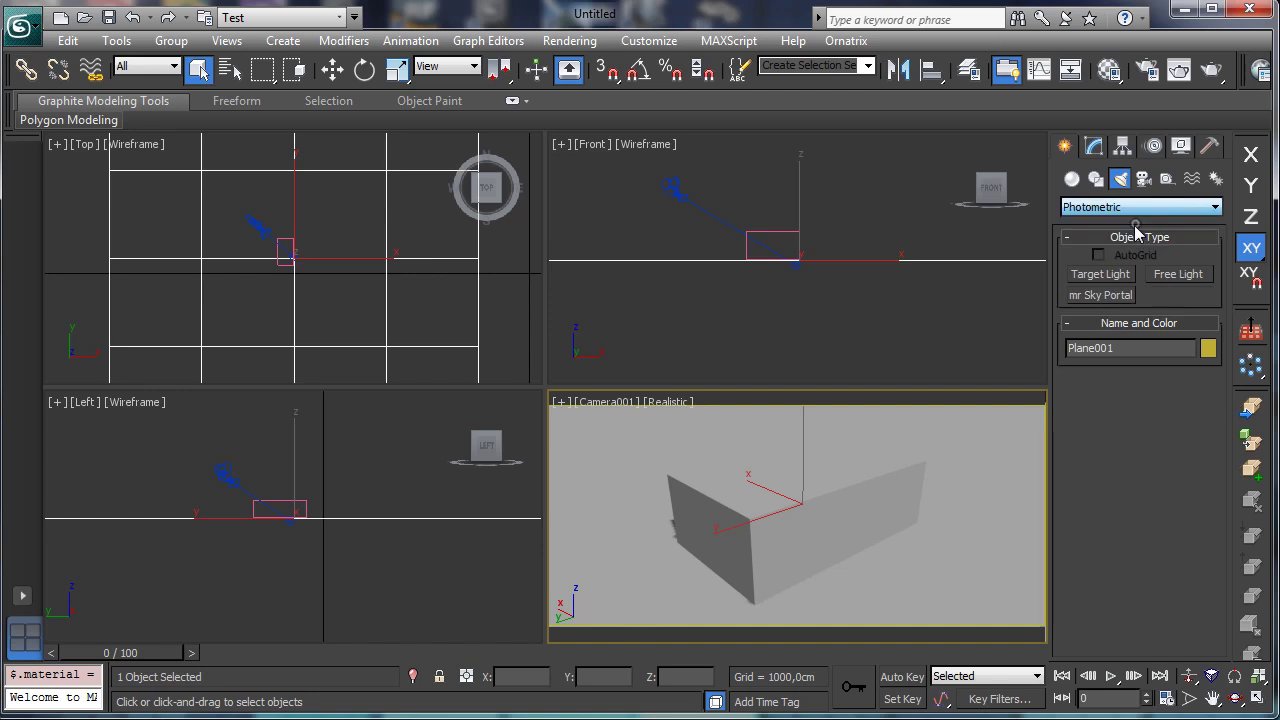
left_click(1124, 277)
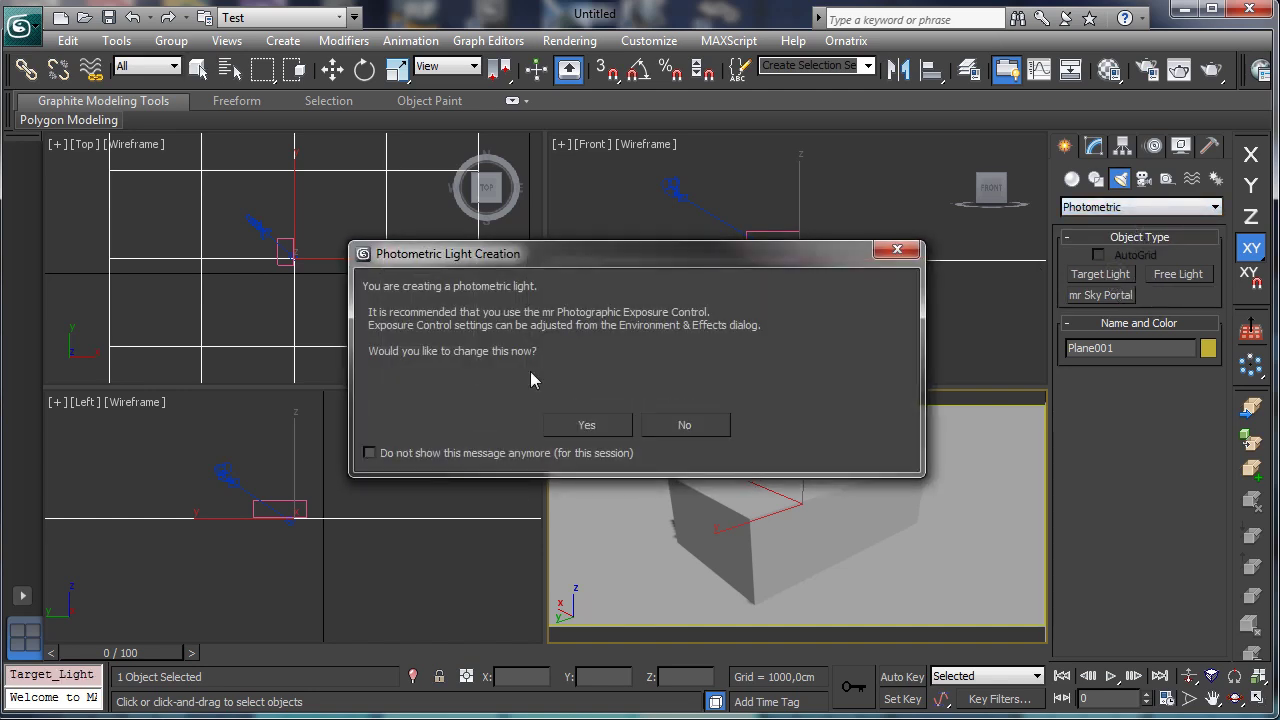
left_click(611, 424)
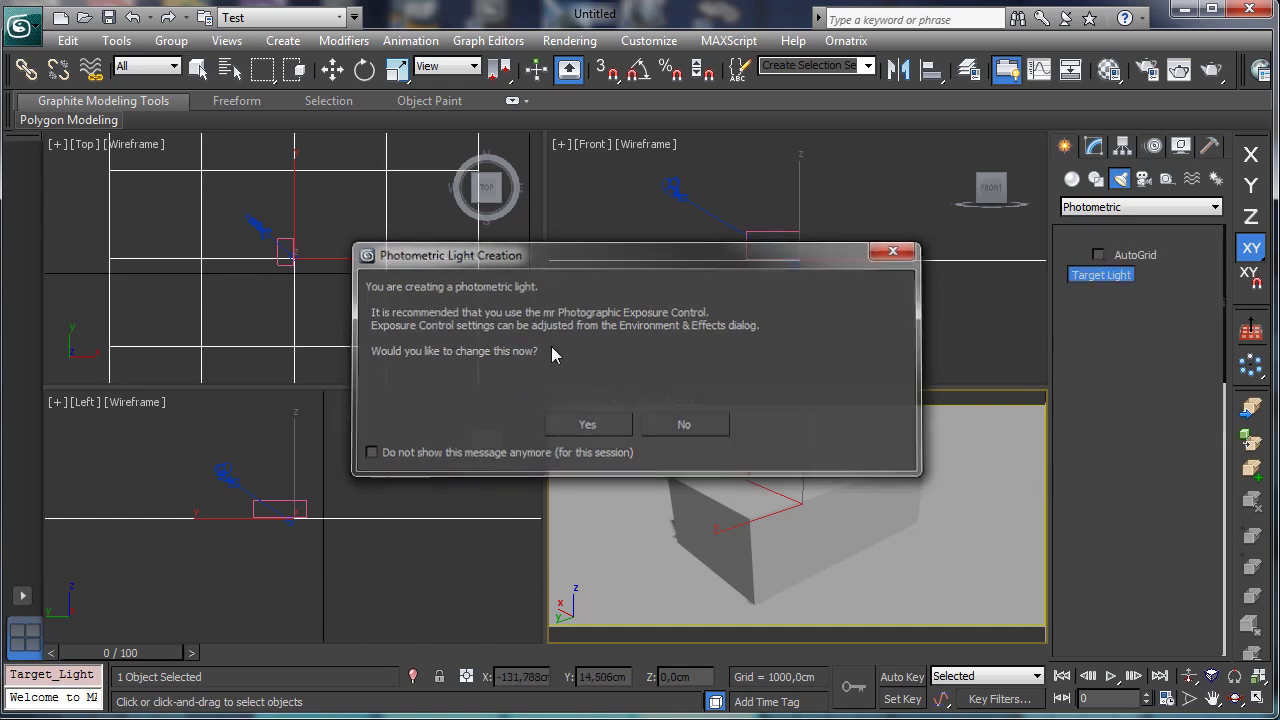
left_click_drag(274, 228, 287, 263)
left_click(199, 69)
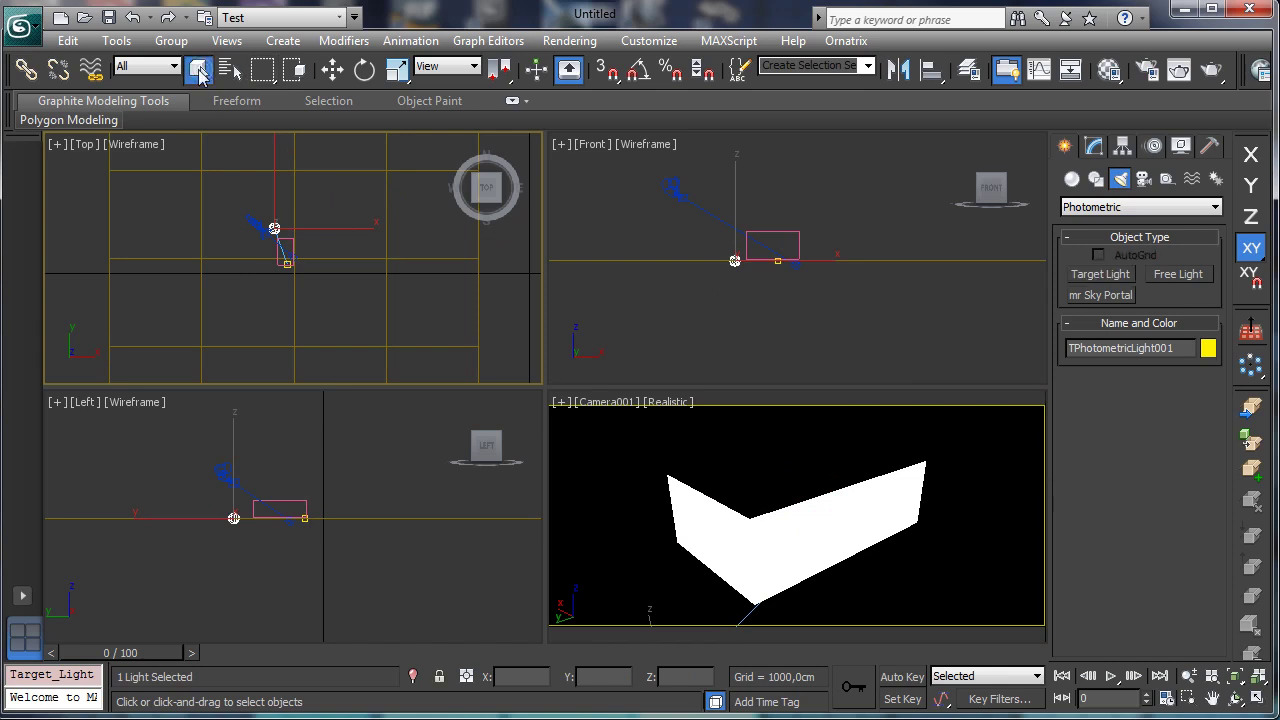
key("Delete")
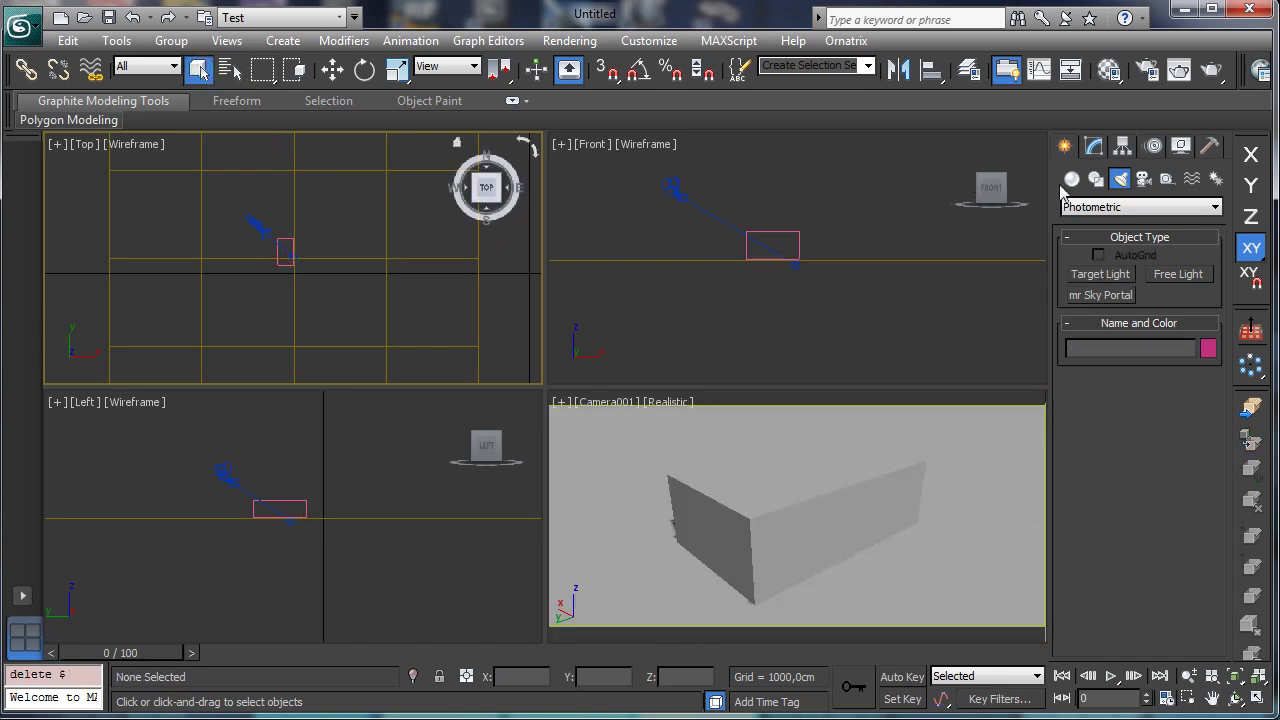
left_click(1100, 208)
left_click(1090, 238)
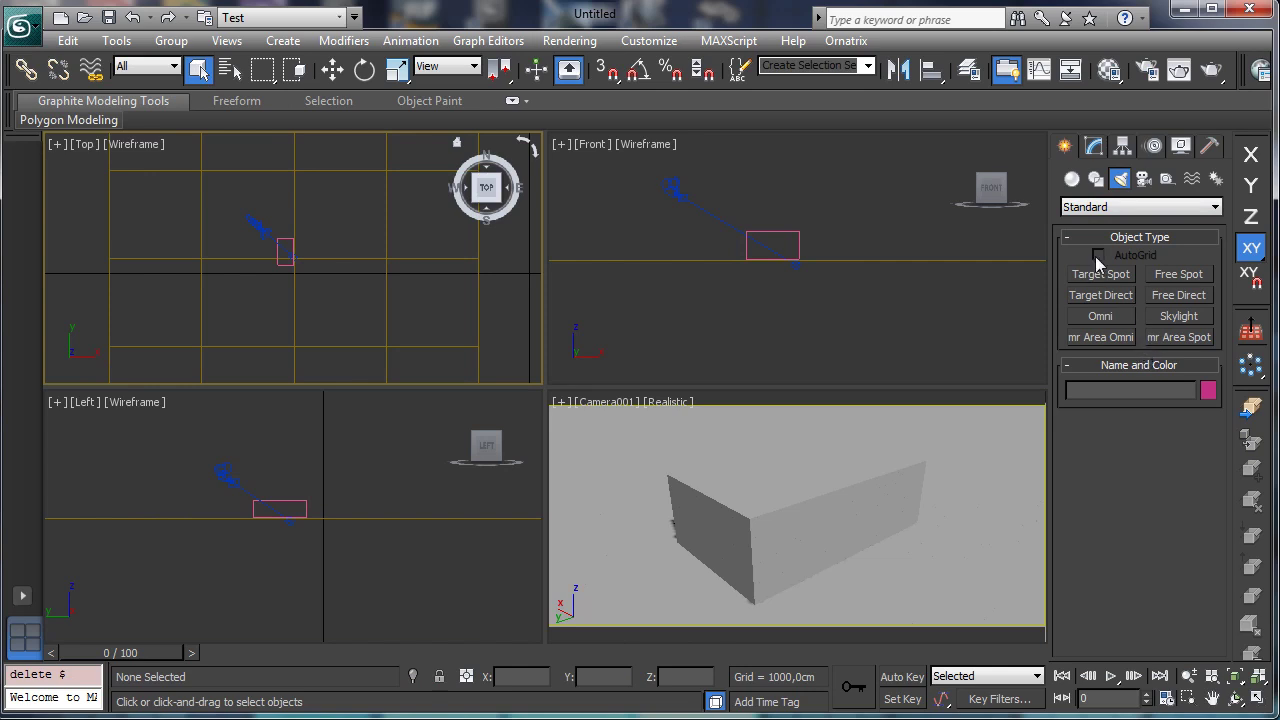
left_click(1102, 210)
left_click(1104, 226)
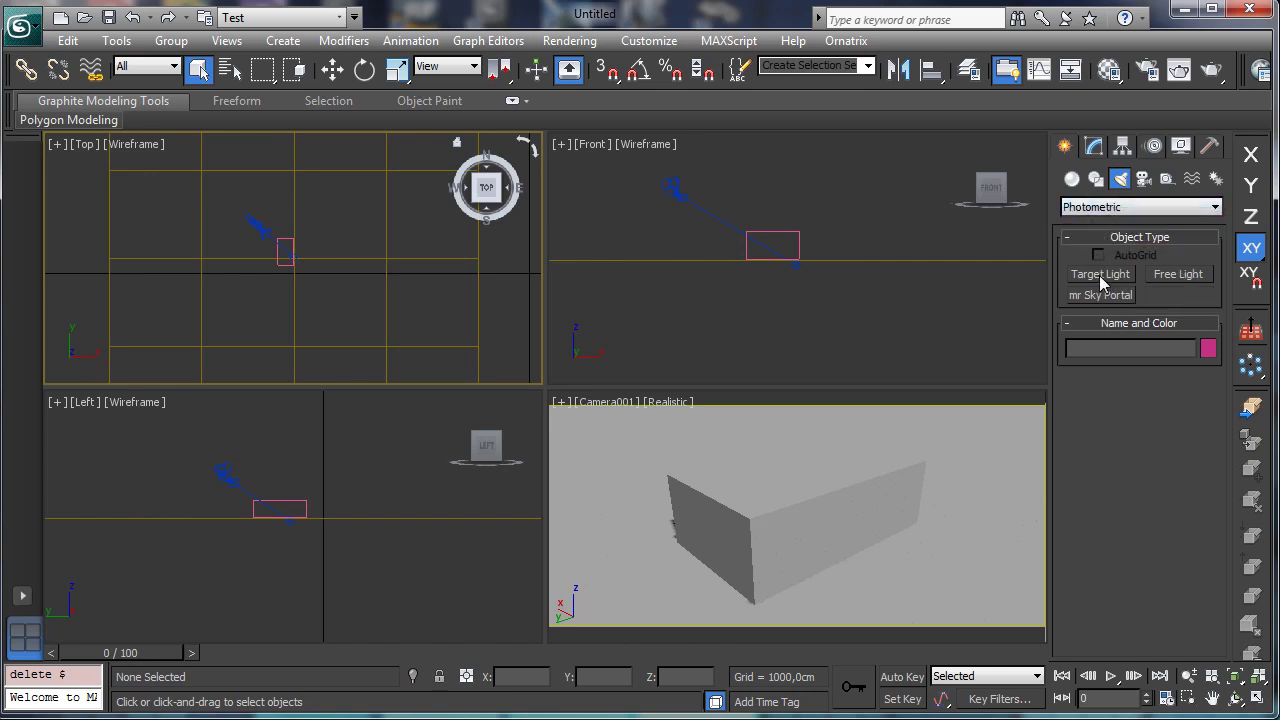
Step: Create a photometric target light pointing straight down in the Front view, and center the light and its target over the box
left_click(1101, 276)
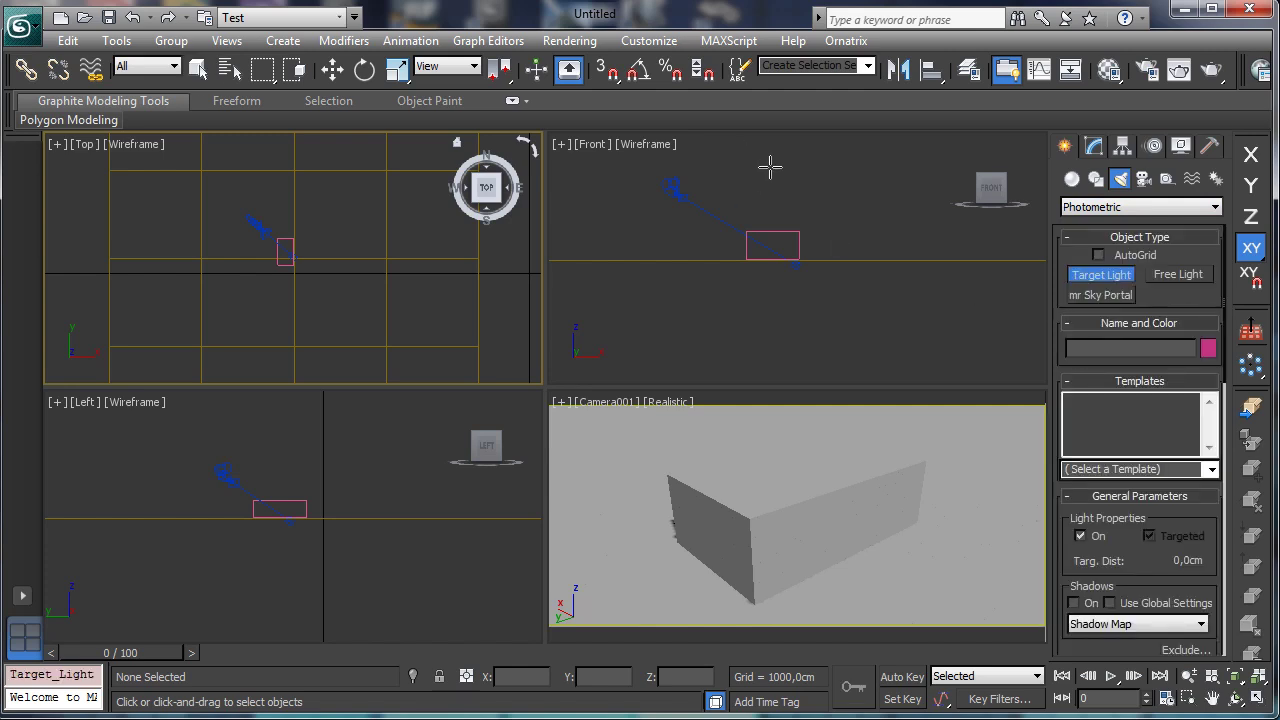
left_click_drag(770, 167, 770, 261)
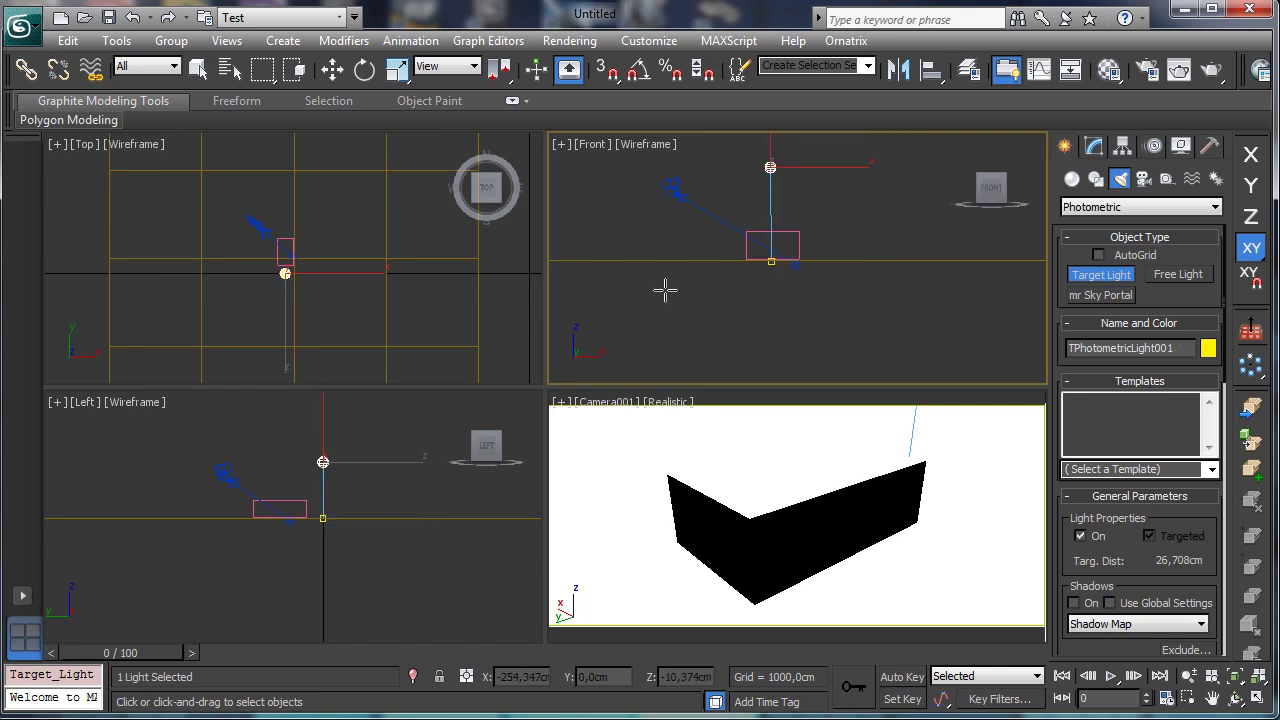
left_click(333, 68)
left_click(303, 236)
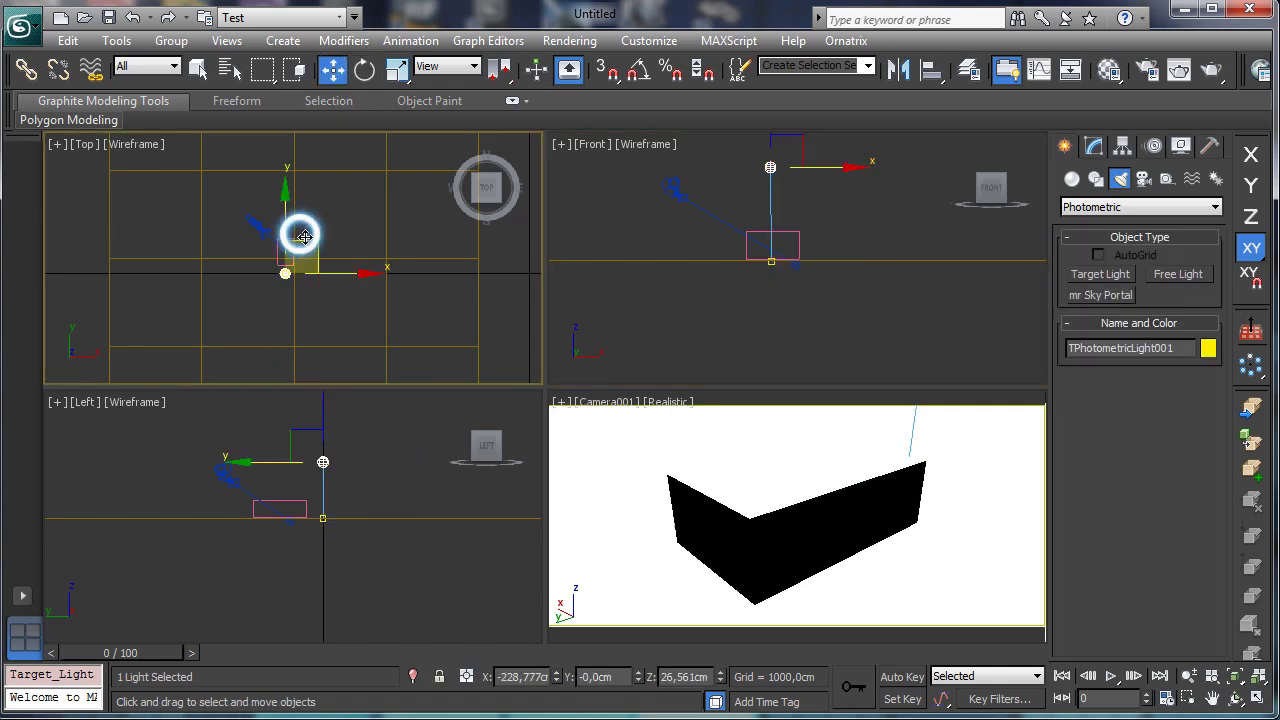
left_click_drag(286, 258, 286, 236)
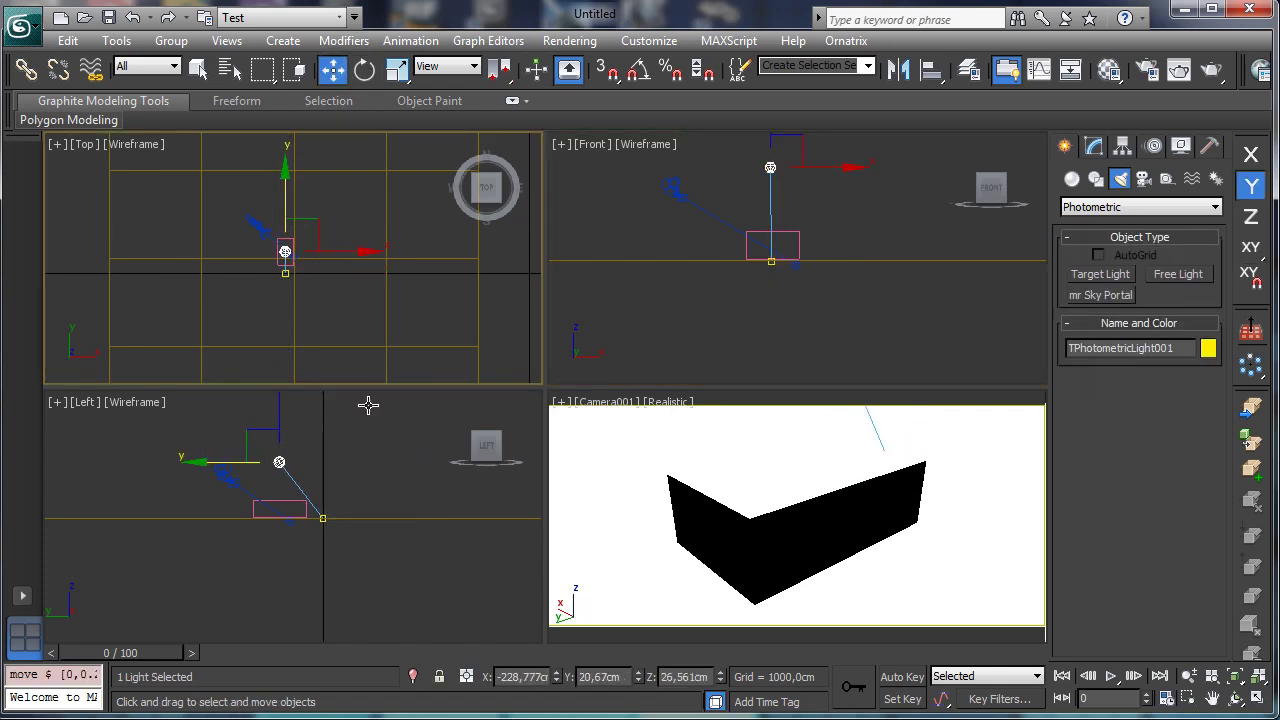
left_click(322, 519)
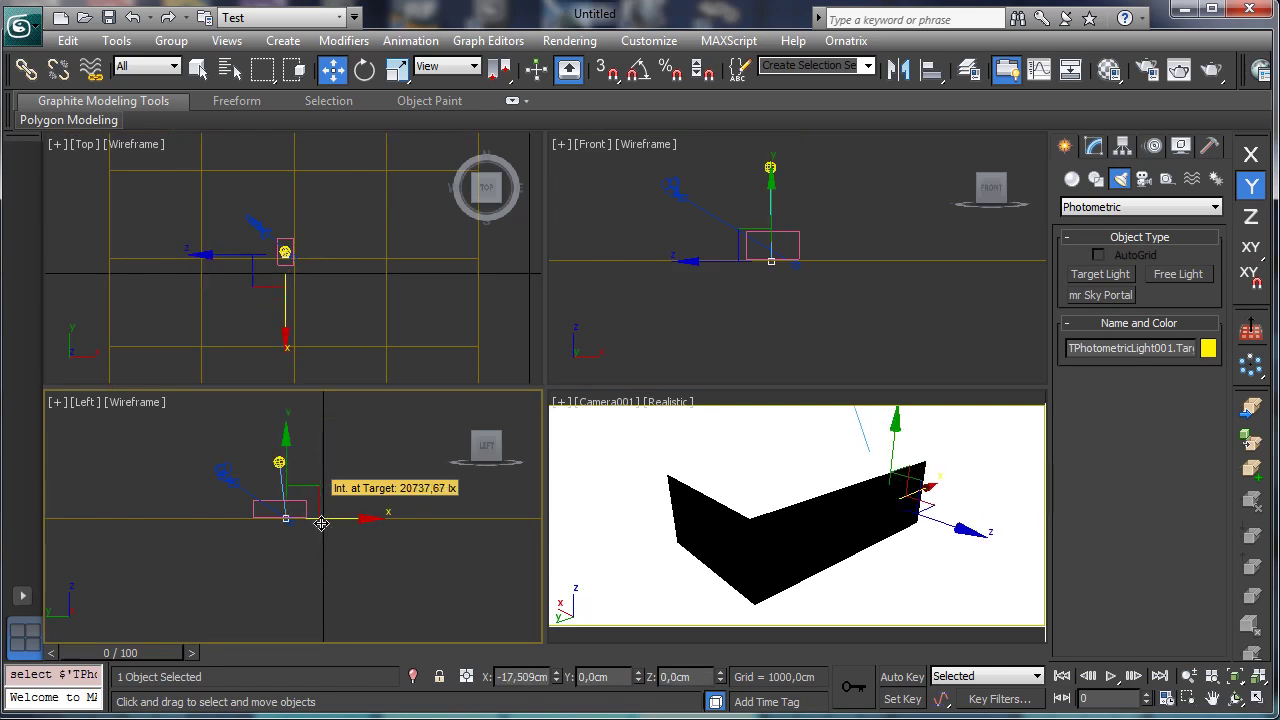
left_click_drag(321, 523, 314, 523)
Step: Raise the target light straight up above the box to a height of about 58.6 cm
left_click(280, 460)
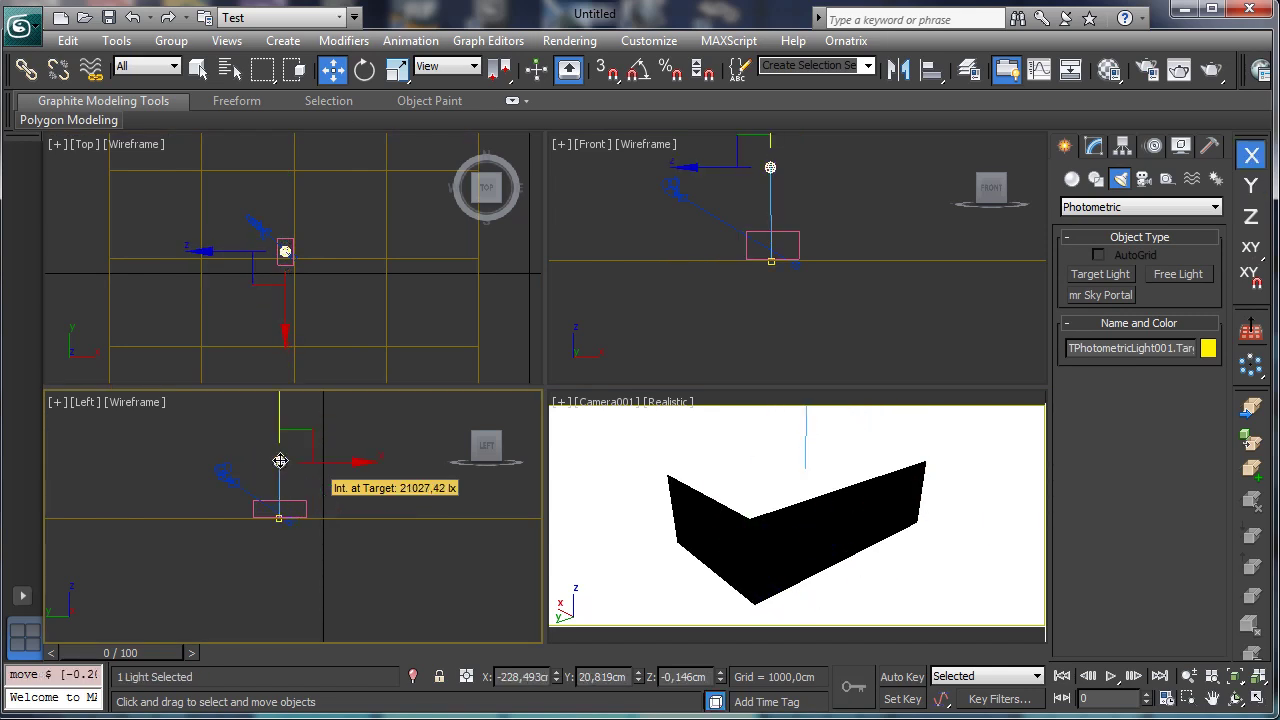
left_click_drag(280, 460, 592, 381)
right_click(648, 435)
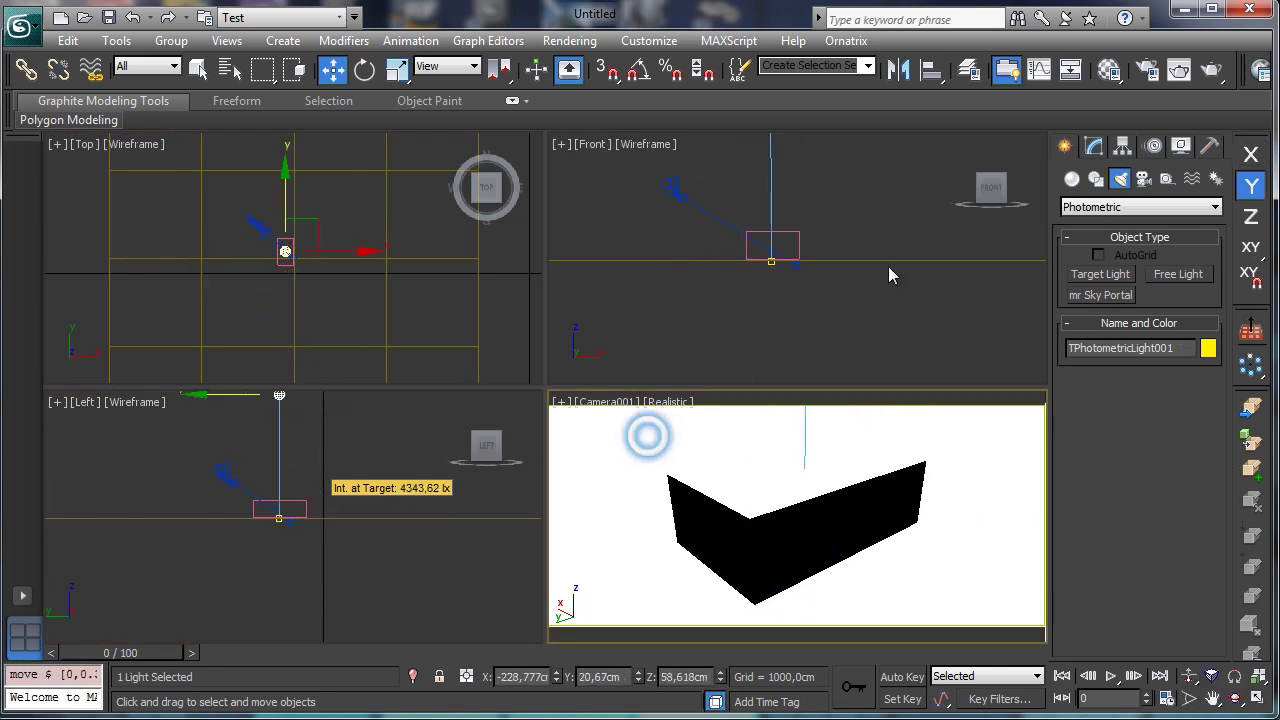
Step: Open the target light's parameters in a widened view and turn on its shadows
left_click(1093, 146)
left_click_drag(1118, 482, 1119, 582)
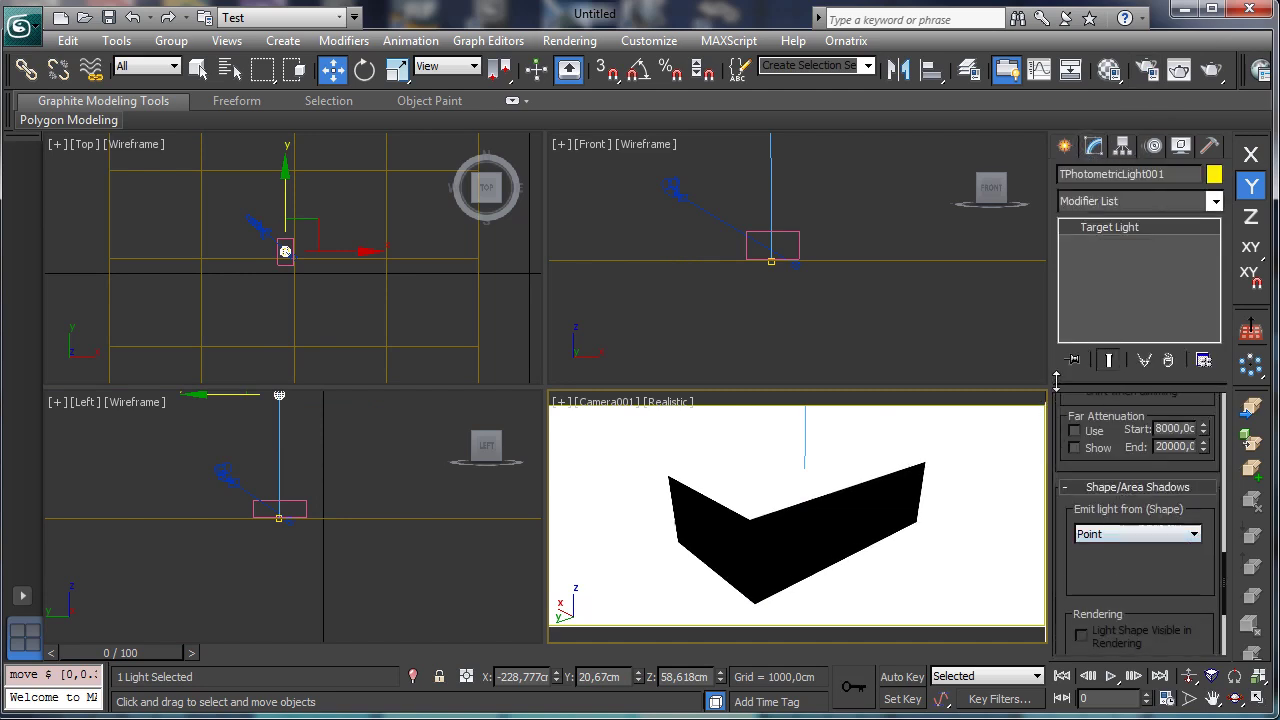
left_click_drag(1050, 375, 866, 375)
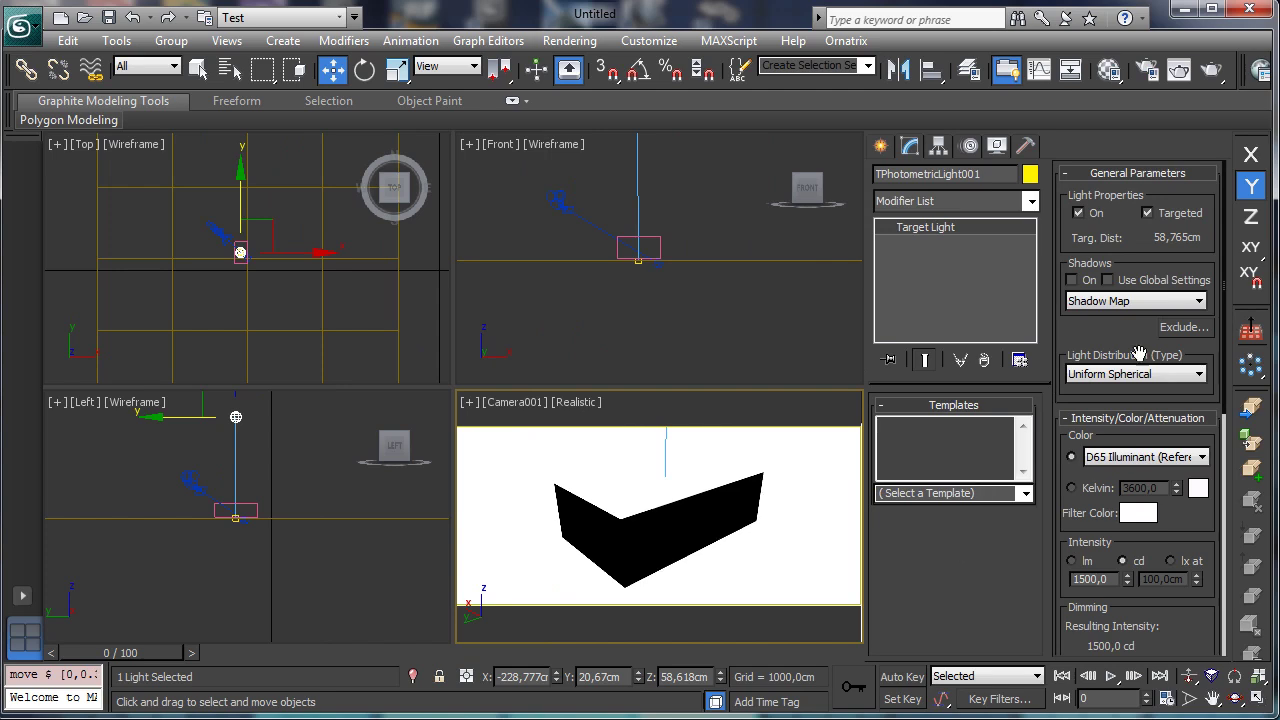
left_click(1083, 284)
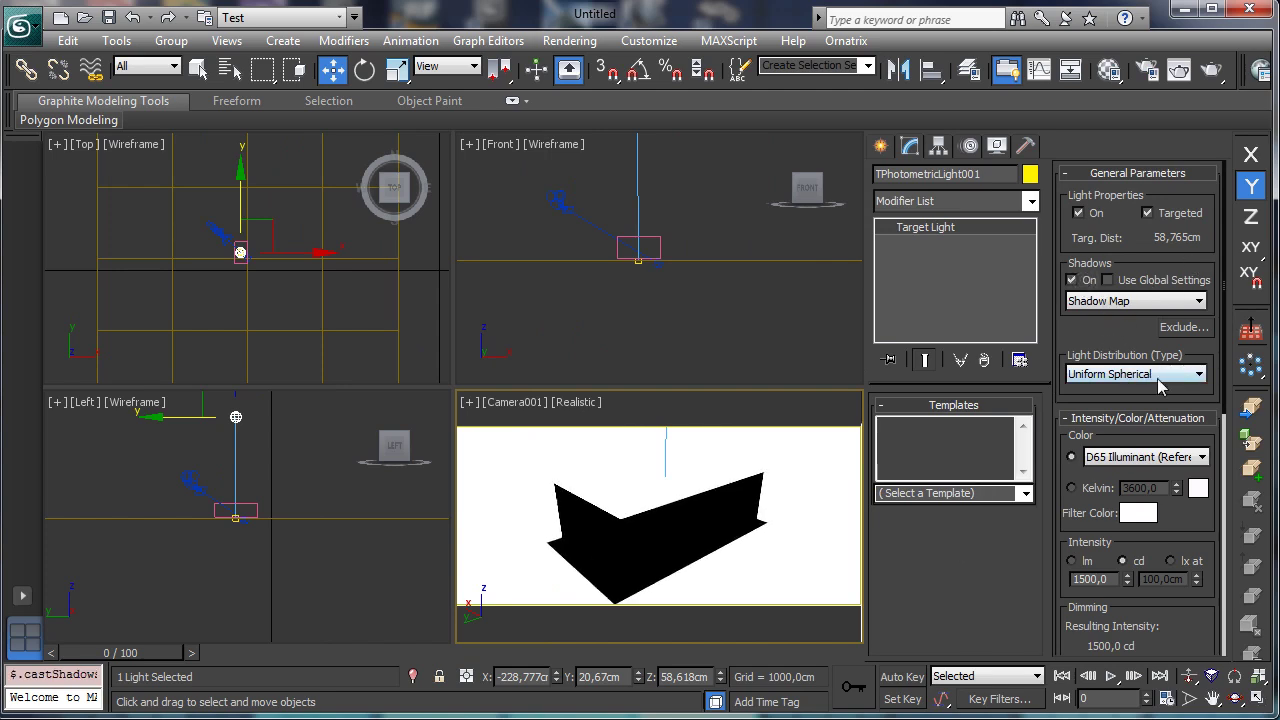
Step: Set the target light's intensity to 75 cd
scroll(1150, 485, "down", 5)
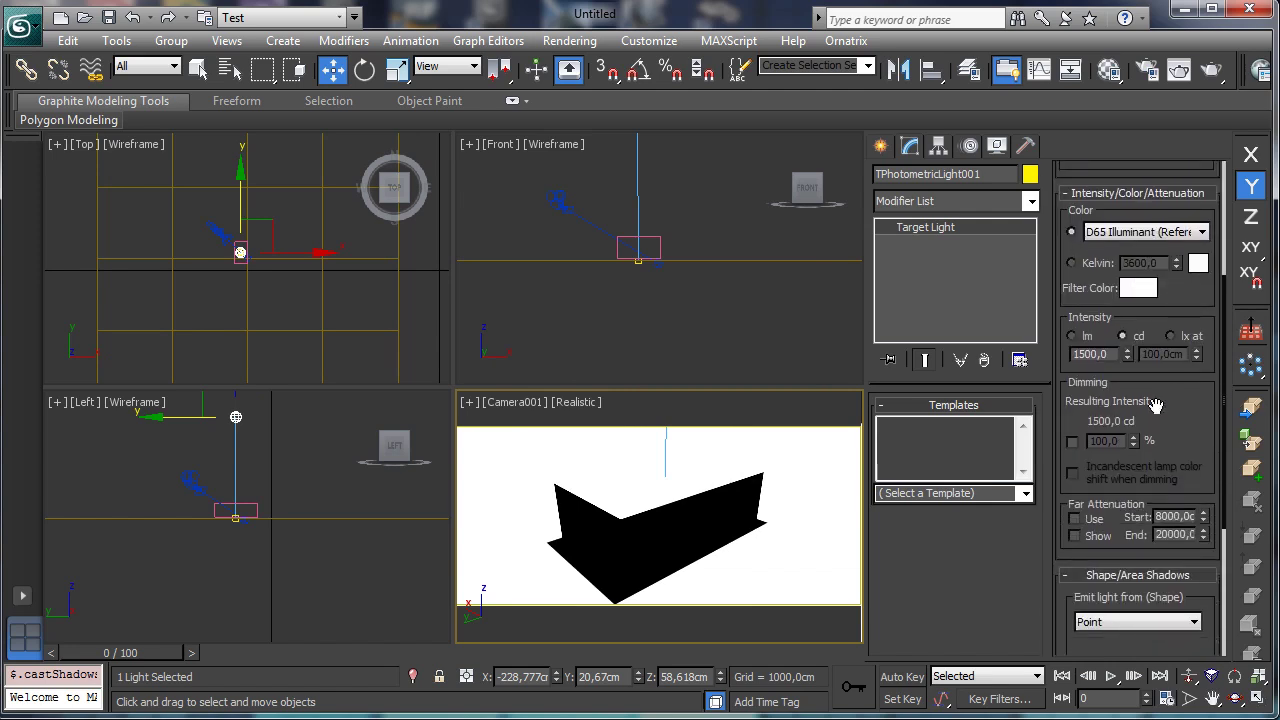
double_click(1095, 354)
type("100")
key("Return")
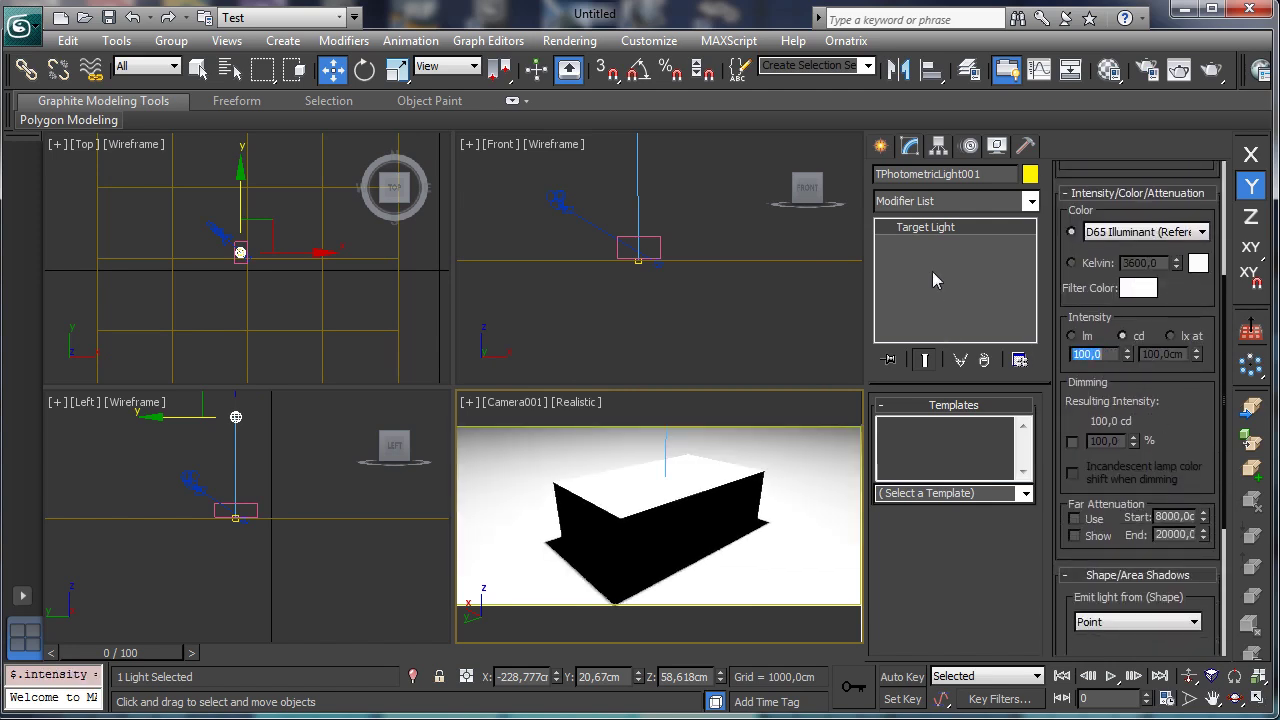
type("75")
key("Return")
Step: Make the target light emit from a rectangle with a length of 71.98 cm and a width of 43 cm
left_click(1140, 622)
left_click(1115, 666)
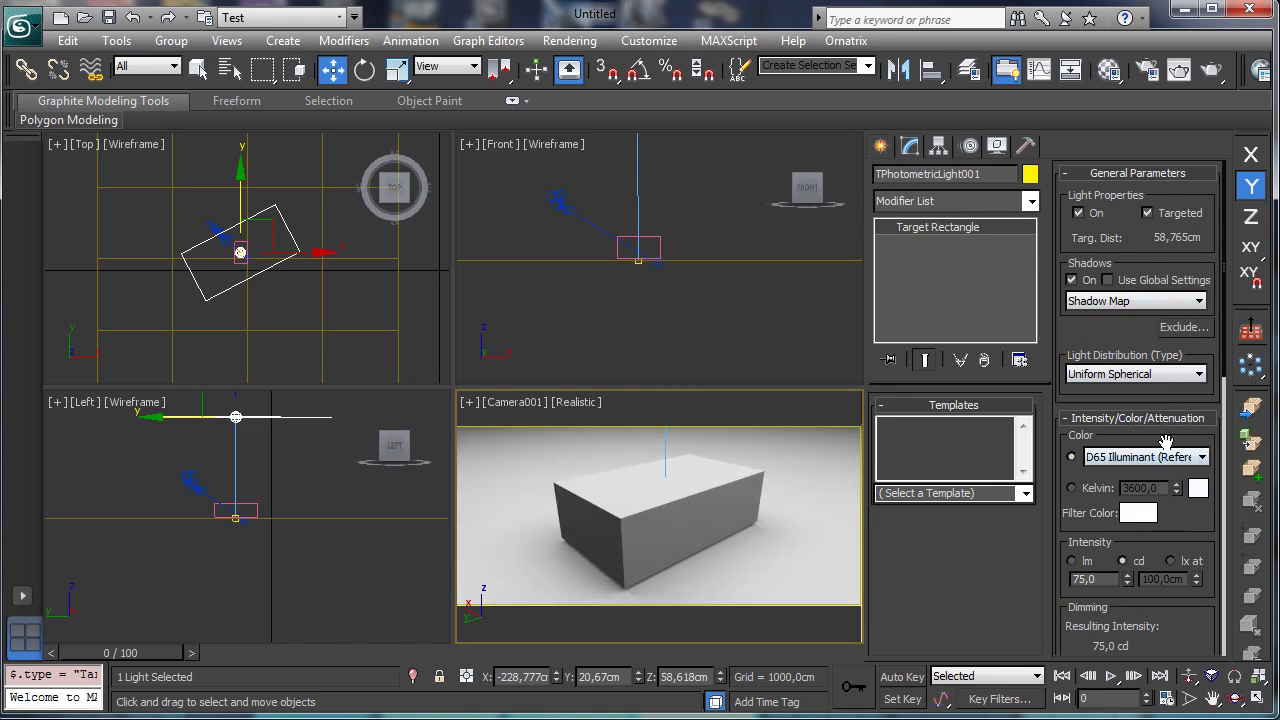
left_click_drag(1176, 535, 1183, 431)
scroll(1183, 431, "down", 5)
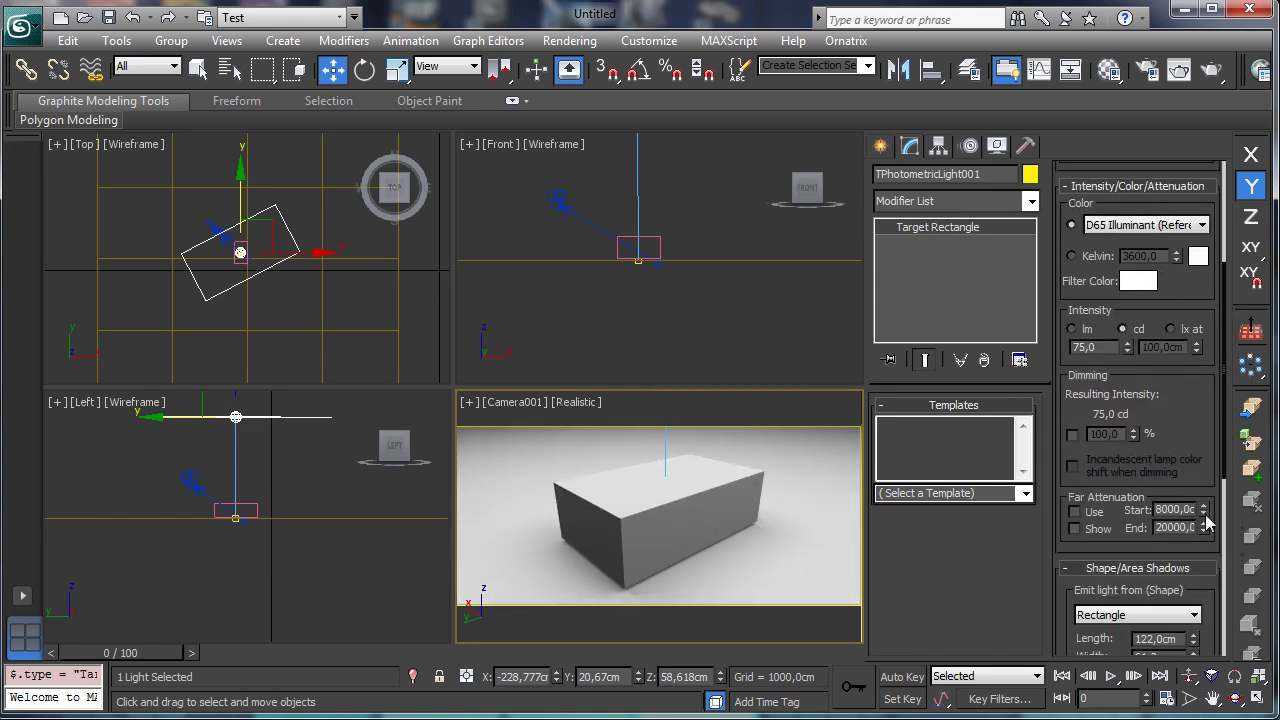
left_click_drag(1205, 559, 1158, 271)
left_click_drag(1192, 368, 1190, 396)
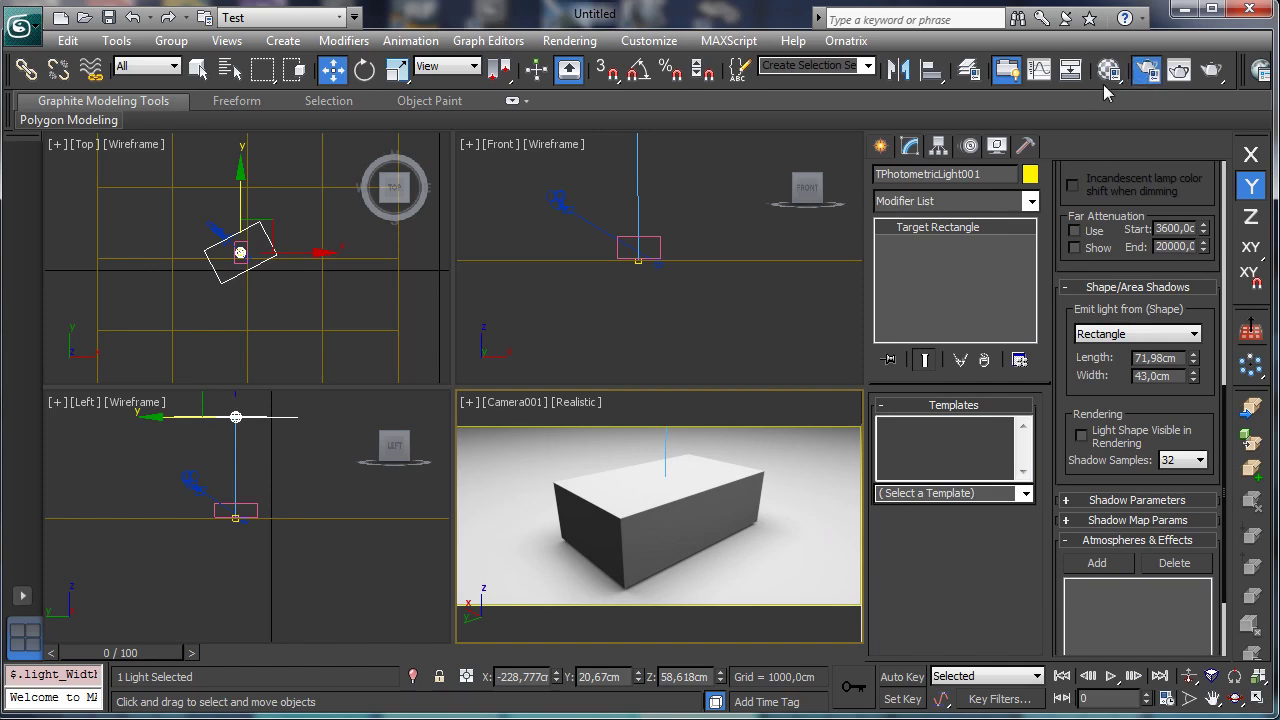
Step: Lock the output's image aspect at a width of 450, and render the camera view with iray
left_click(1148, 71)
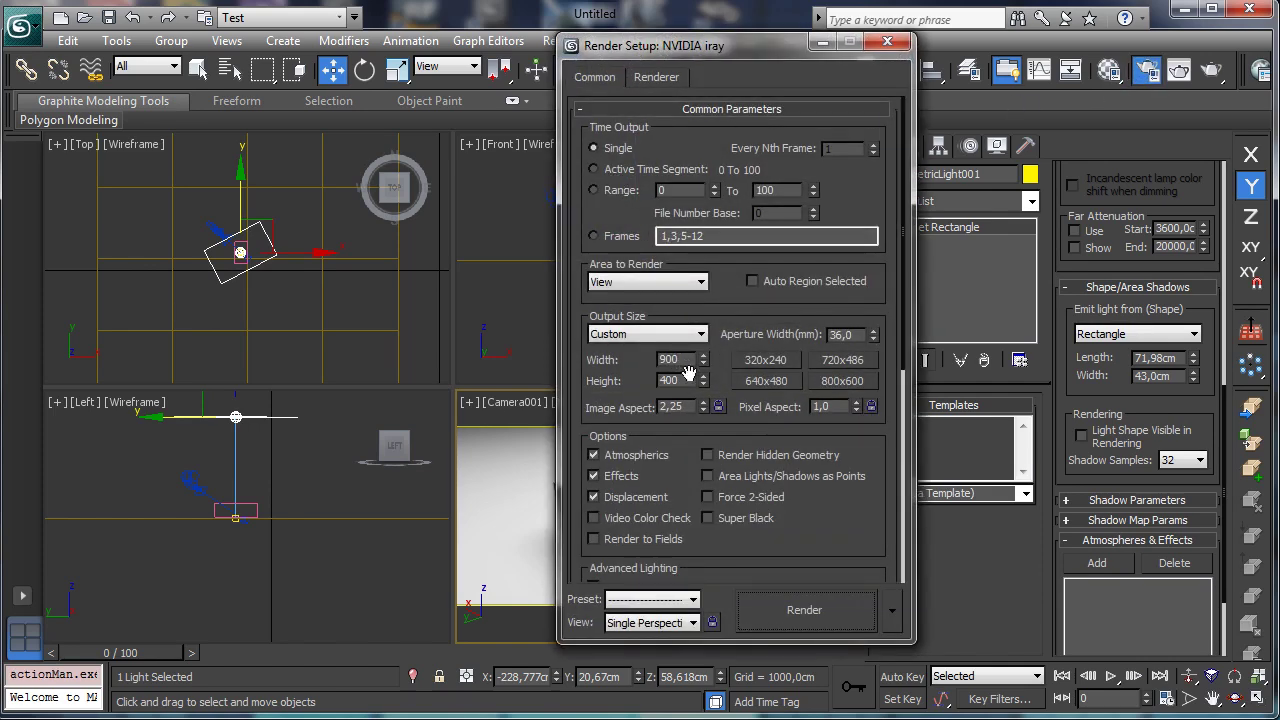
left_click(717, 406)
double_click(672, 359)
type("4")
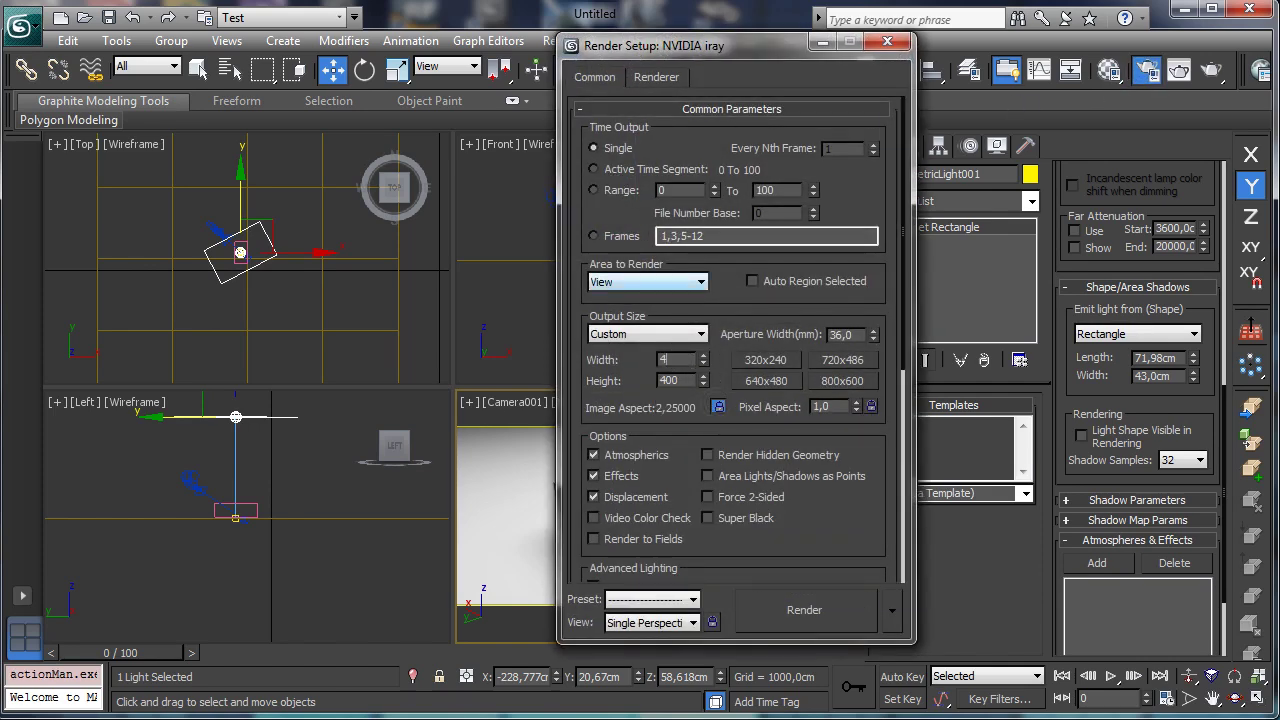
type("50")
key("Return")
left_click(820, 615)
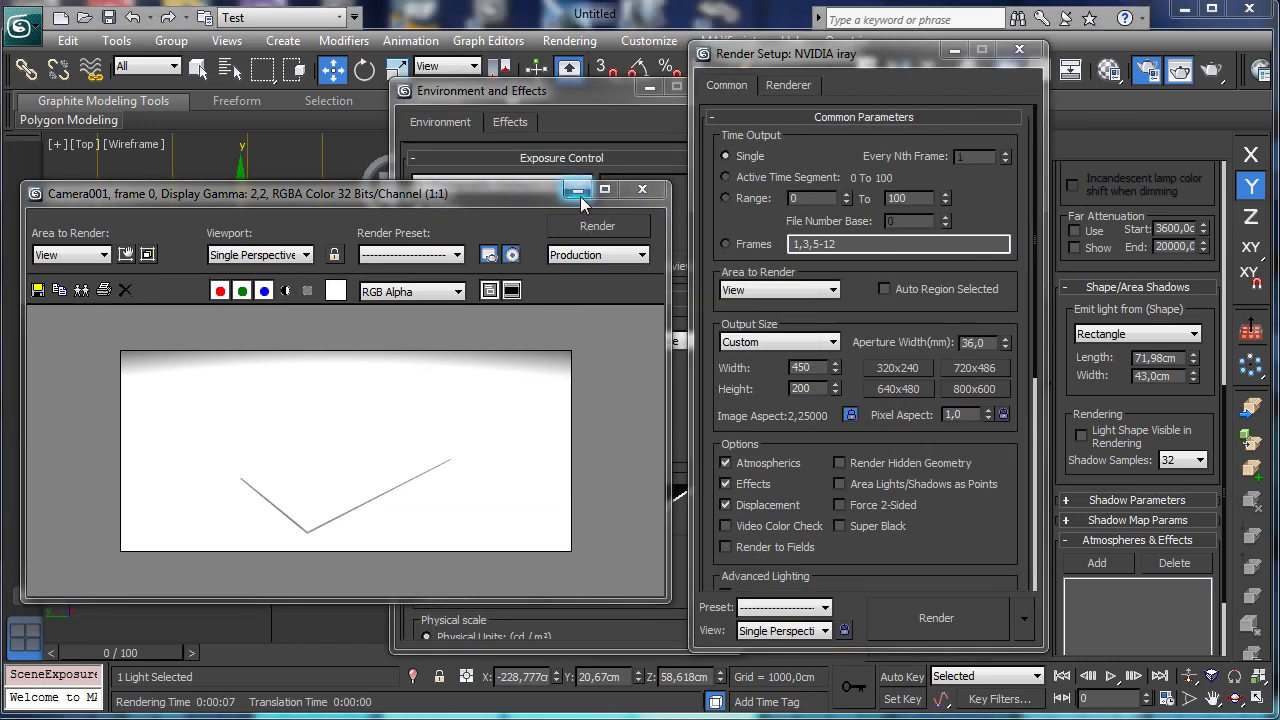
left_click(579, 192)
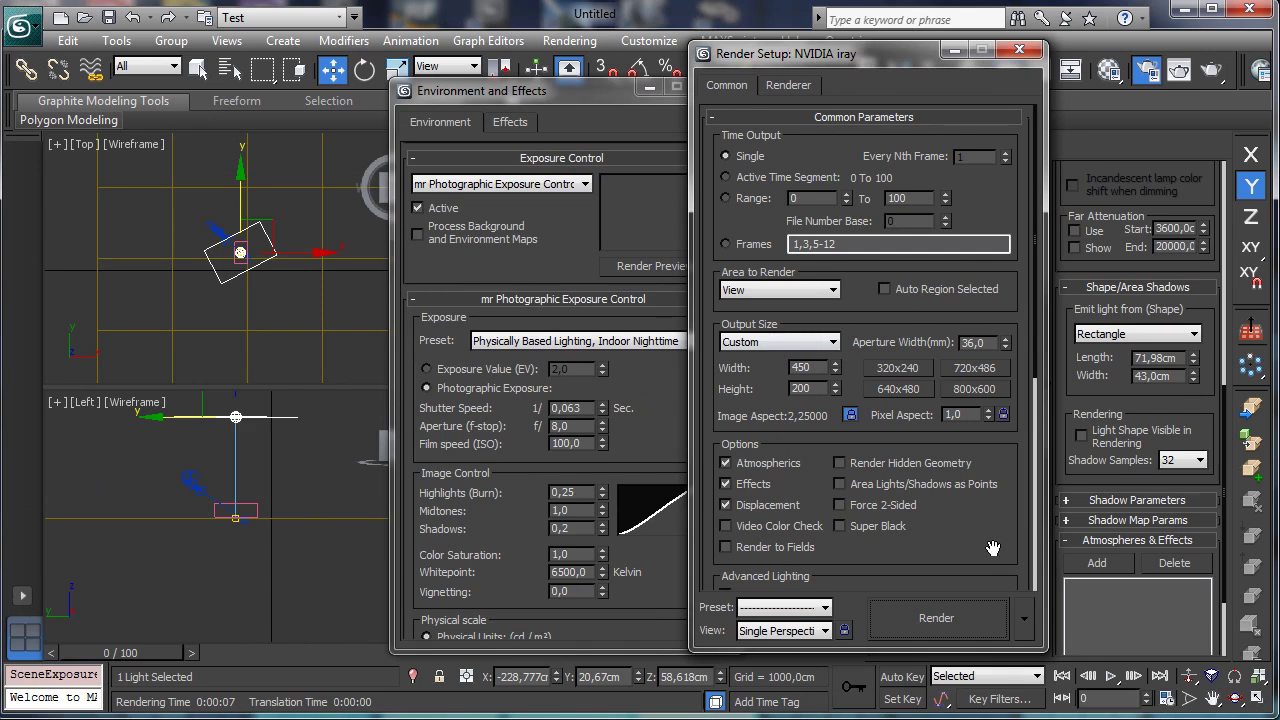
scroll(991, 542, "down", 8)
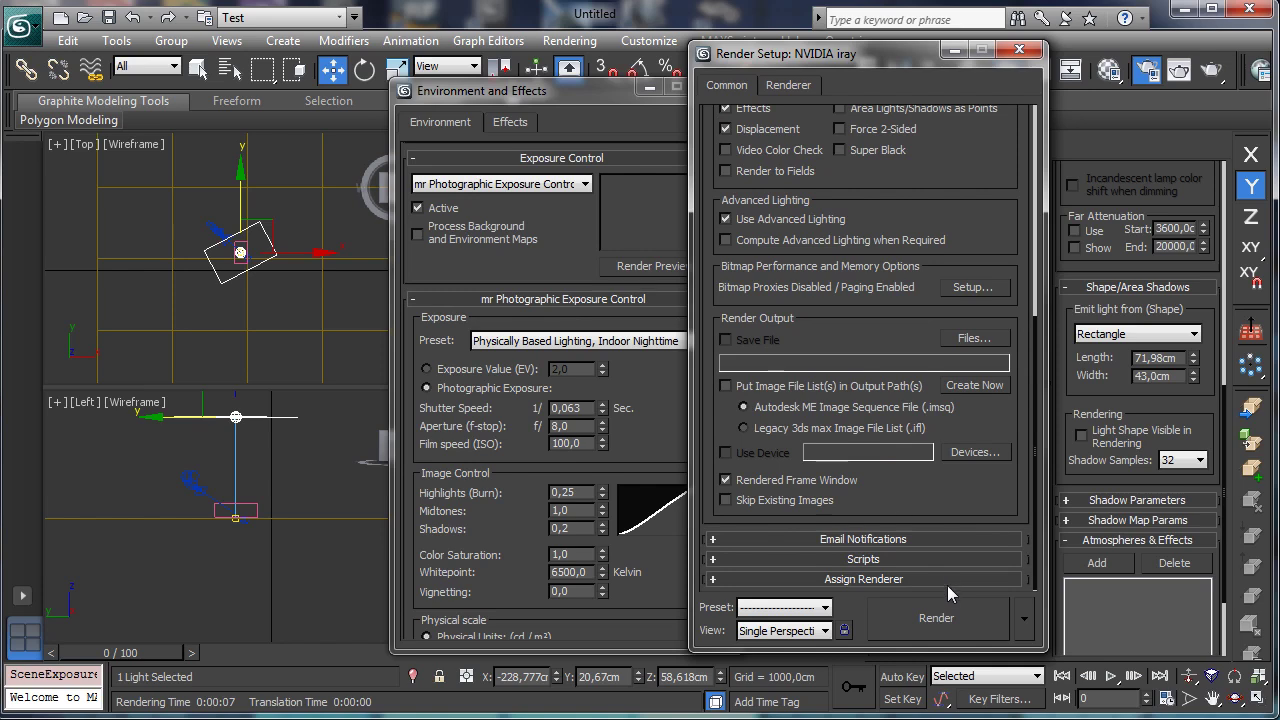
left_click(951, 579)
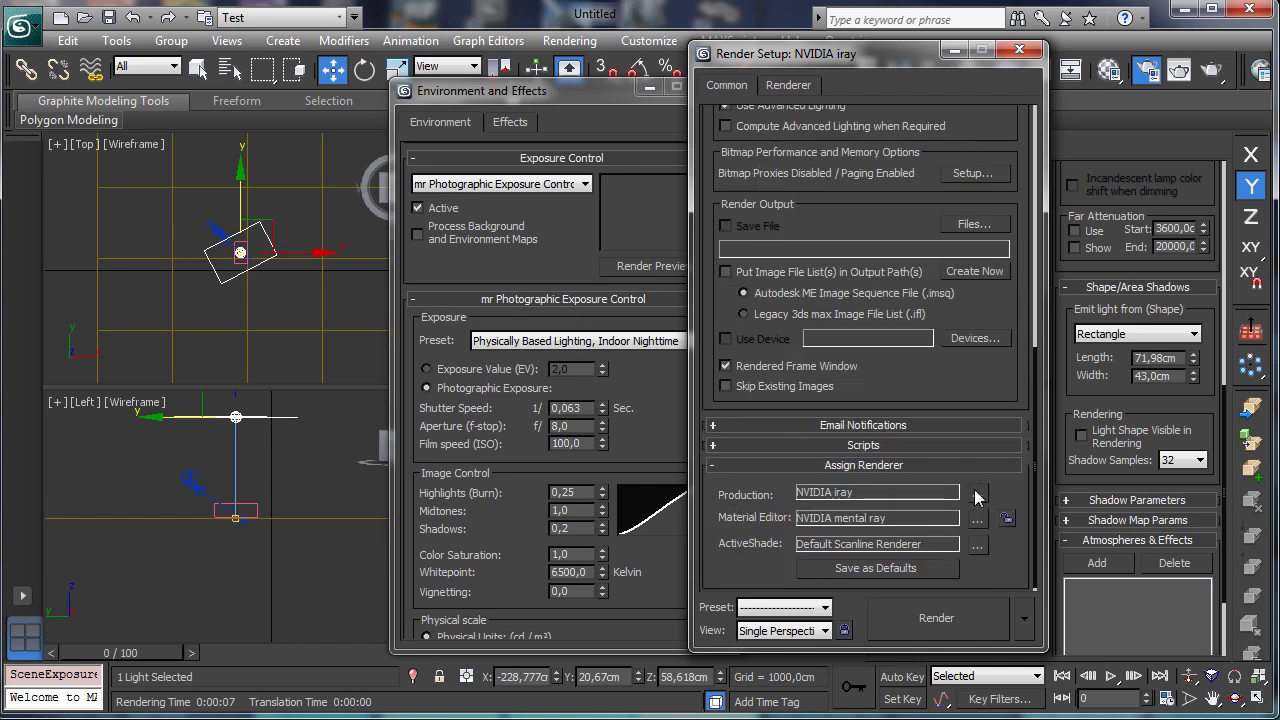
left_click(977, 496)
double_click(838, 238)
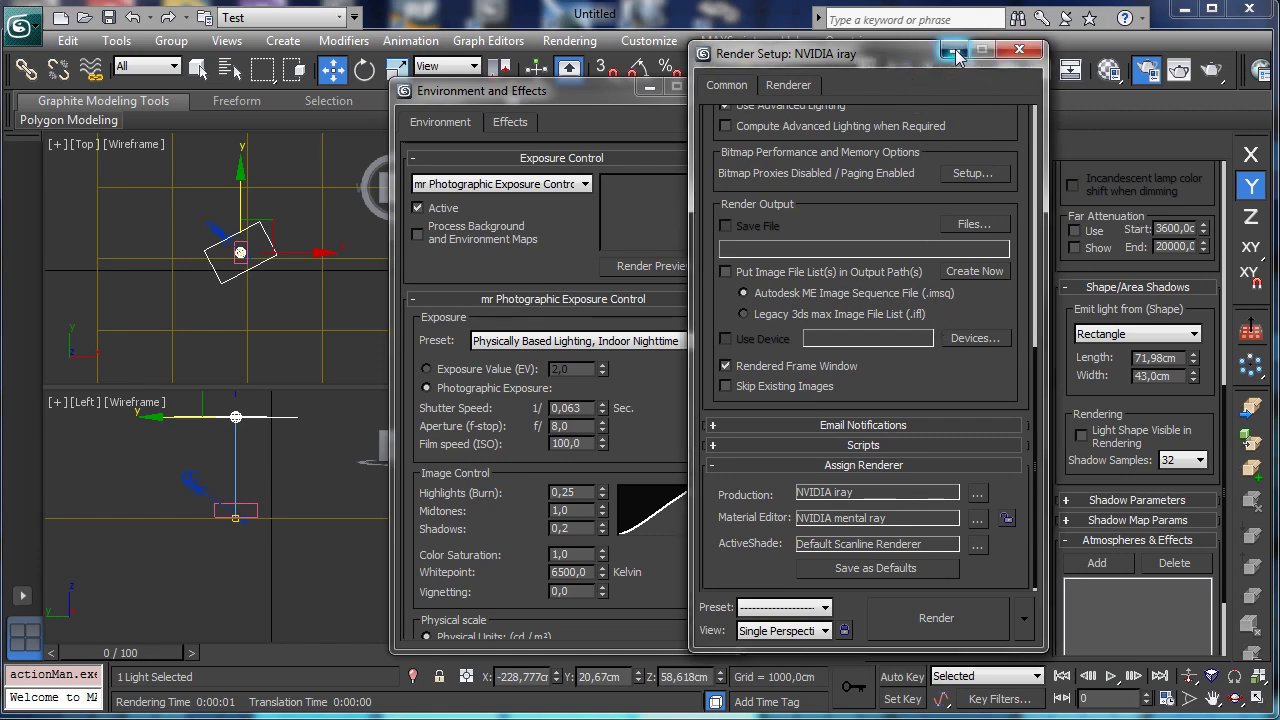
Step: Close the render setup and set the film speed (ISO) of the mr Photographic Exposure Control to 200
left_click(1019, 49)
mouse_move(609, 93)
left_mouse_down()
mouse_move(671, 81)
mouse_move(616, 96)
left_mouse_up()
left_click_drag(478, 443, 439, 411)
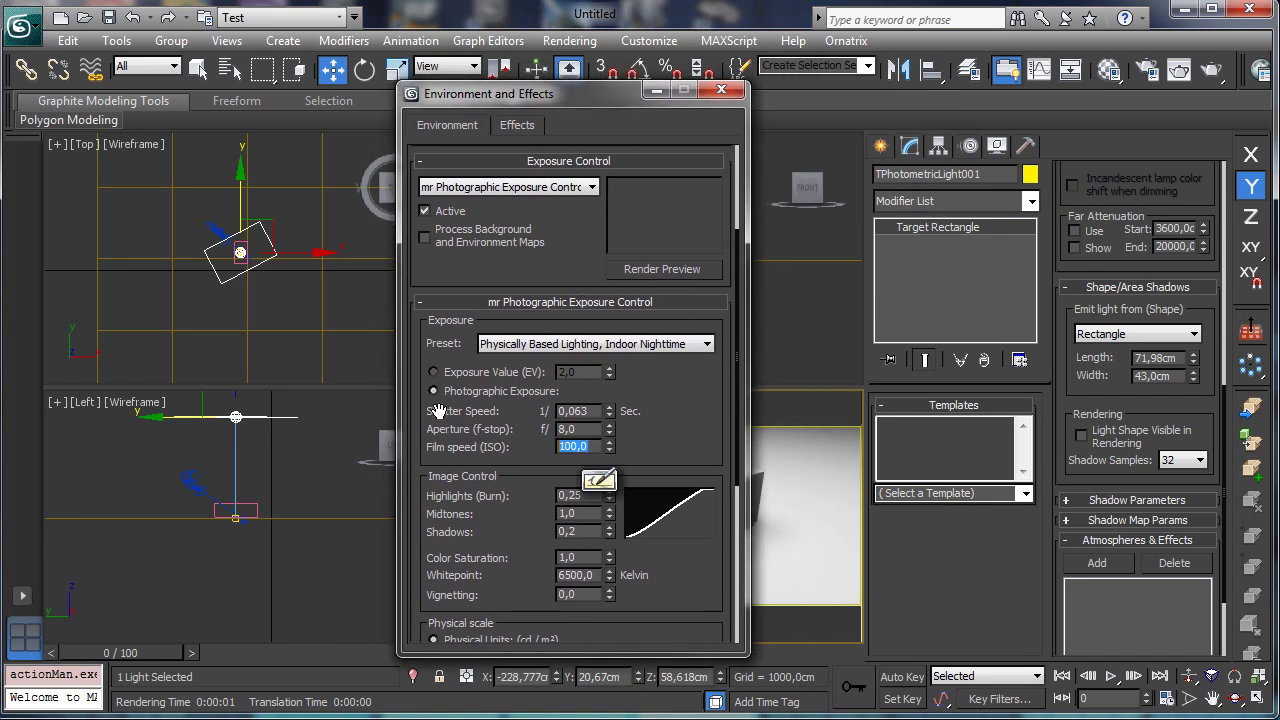
type("200")
key("Return")
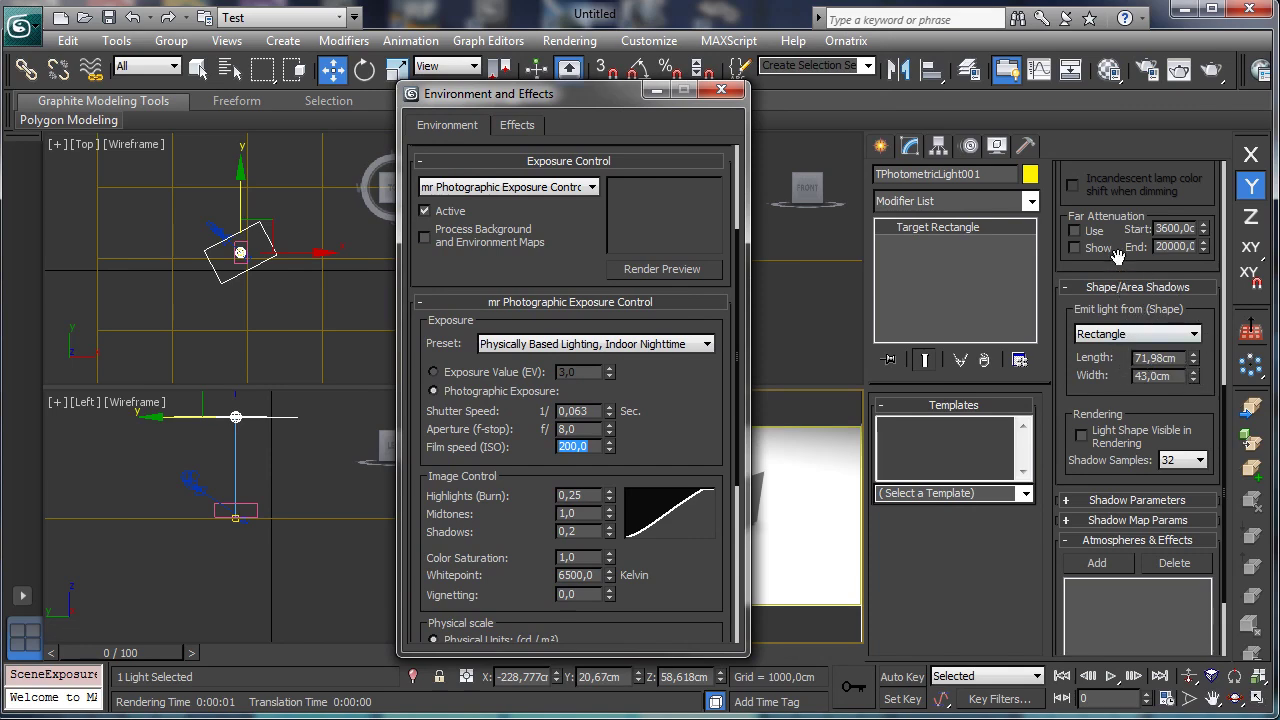
Step: Move the Environment and Effects dialog clear of the camera view and set that view's shading to Shaded
left_click_drag(1110, 256, 1107, 465)
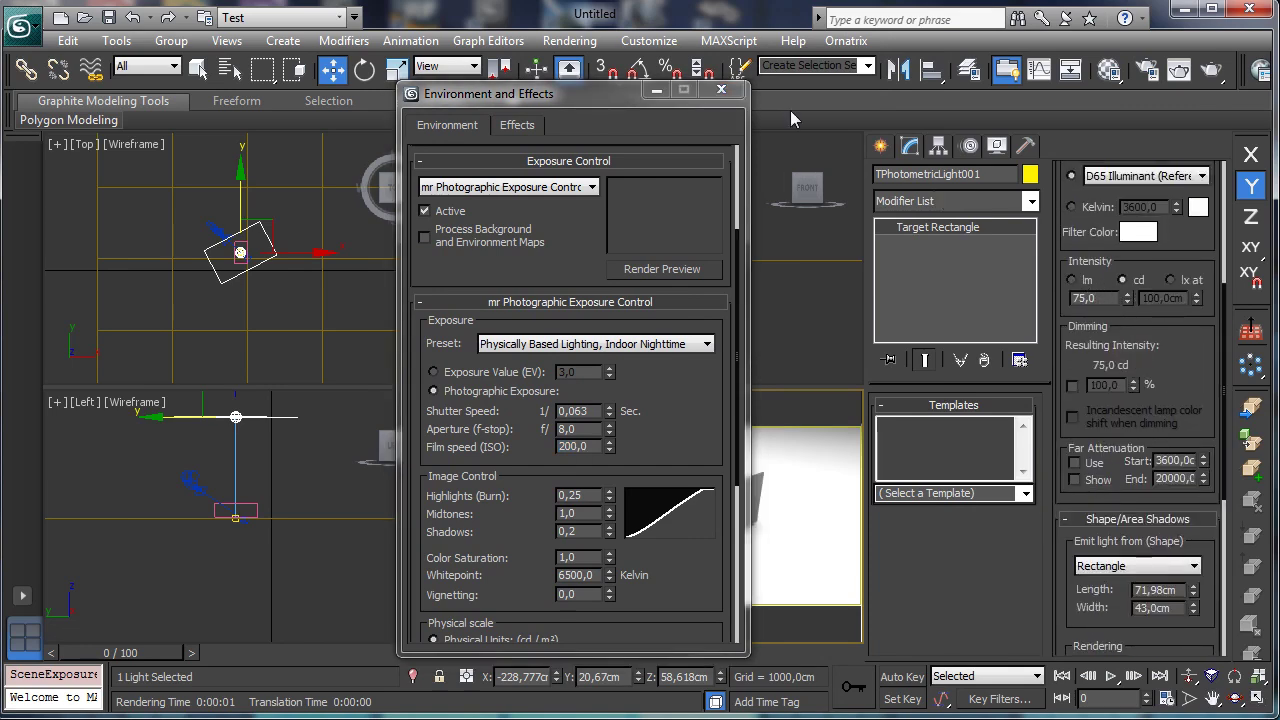
left_click_drag(588, 90, 250, 123)
left_click(580, 403)
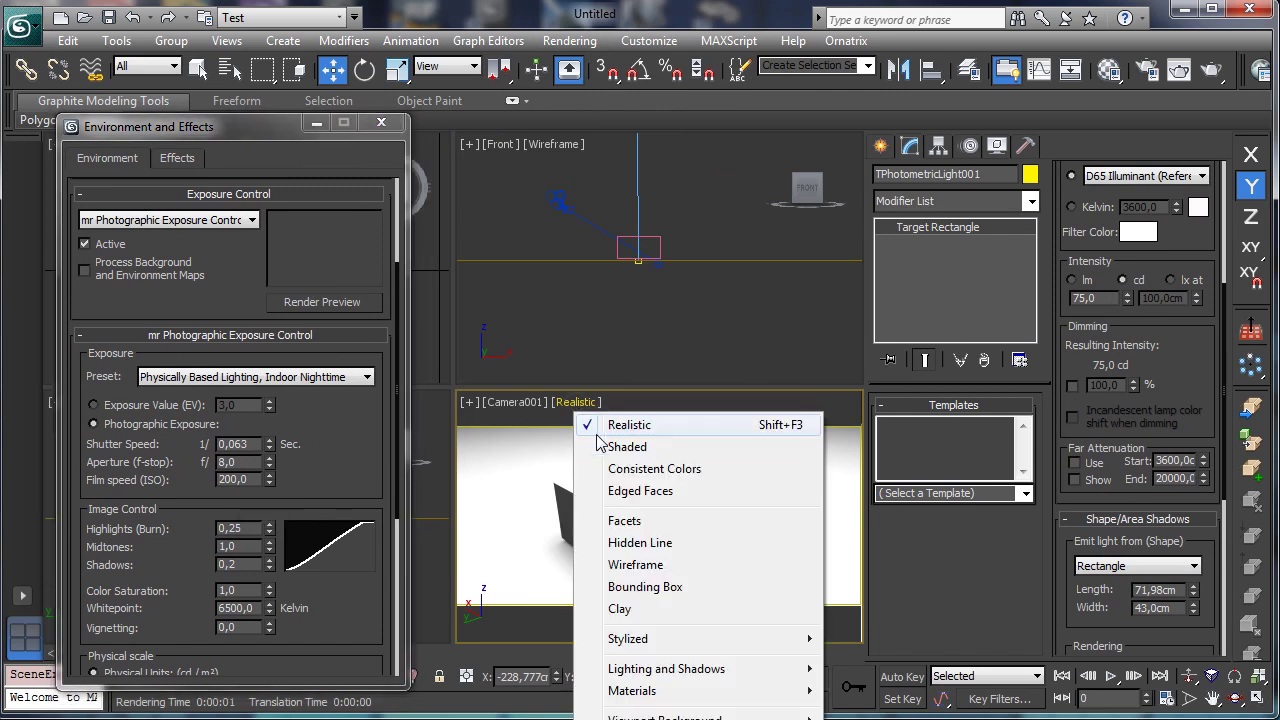
left_click(741, 436)
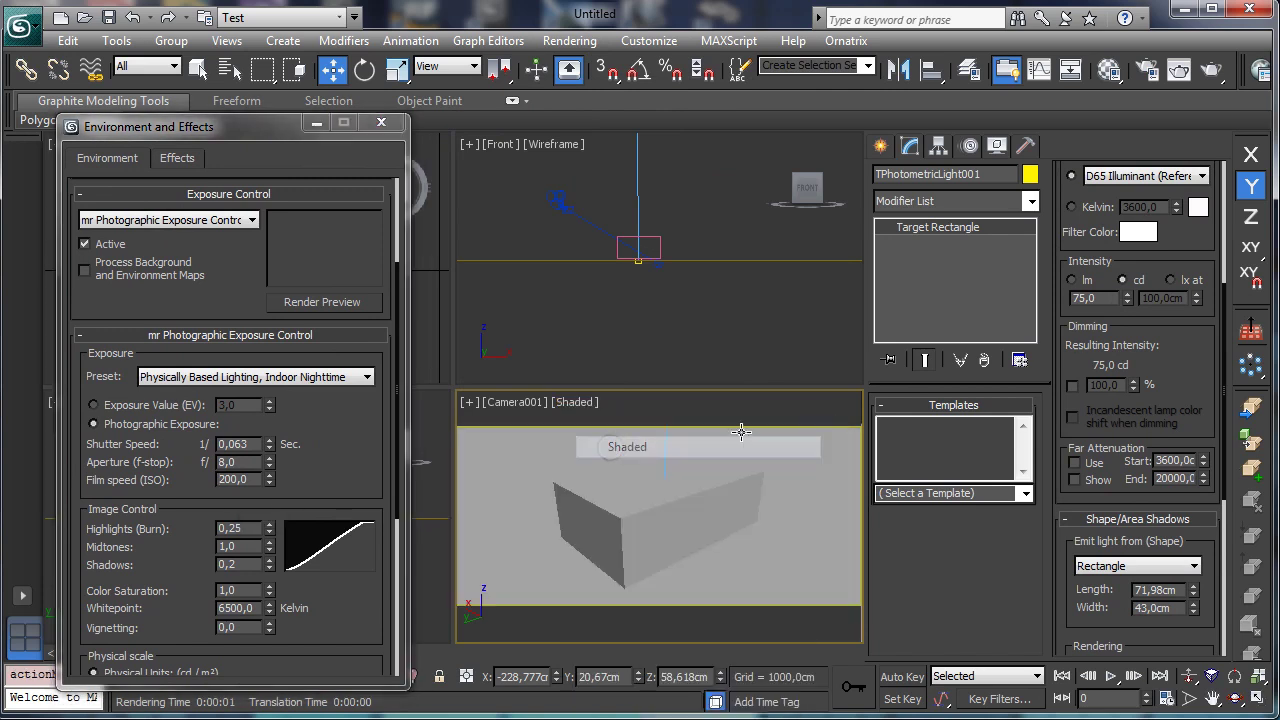
Step: Set the rectangular target light's intensity to 40 cd, reduce it to 5 cd, and test-render the camera view
double_click(1105, 298)
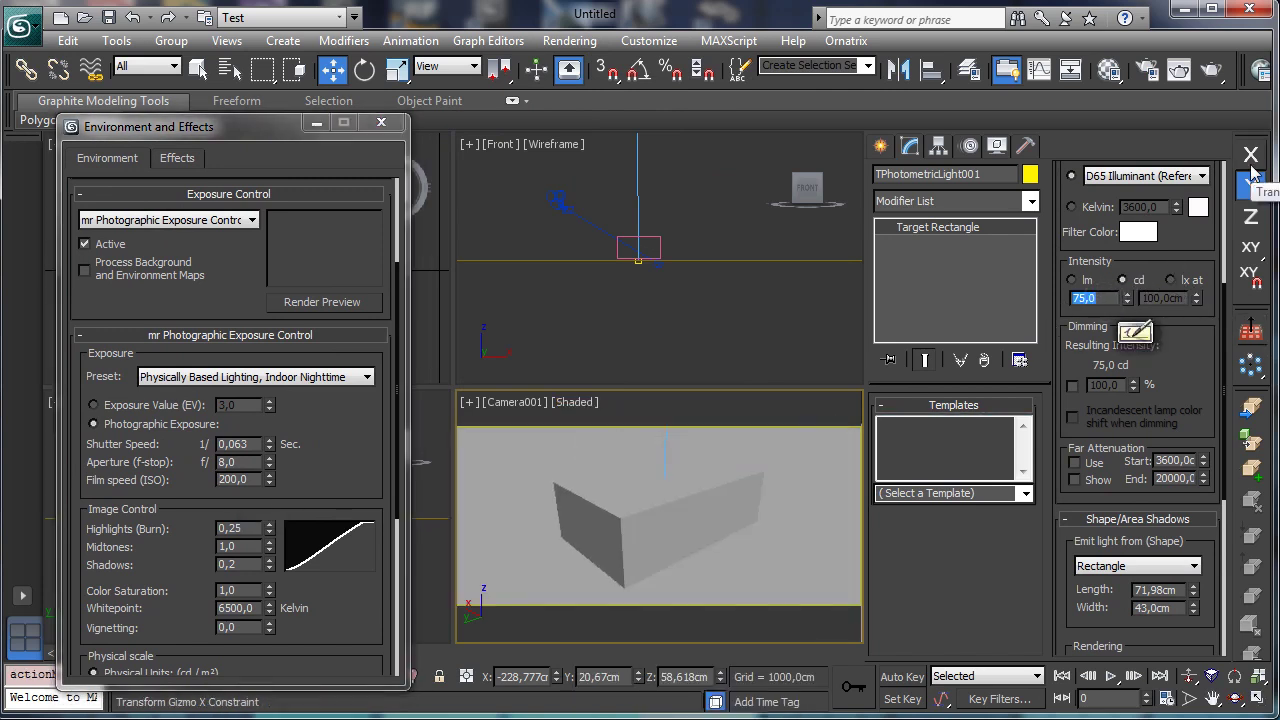
type("40")
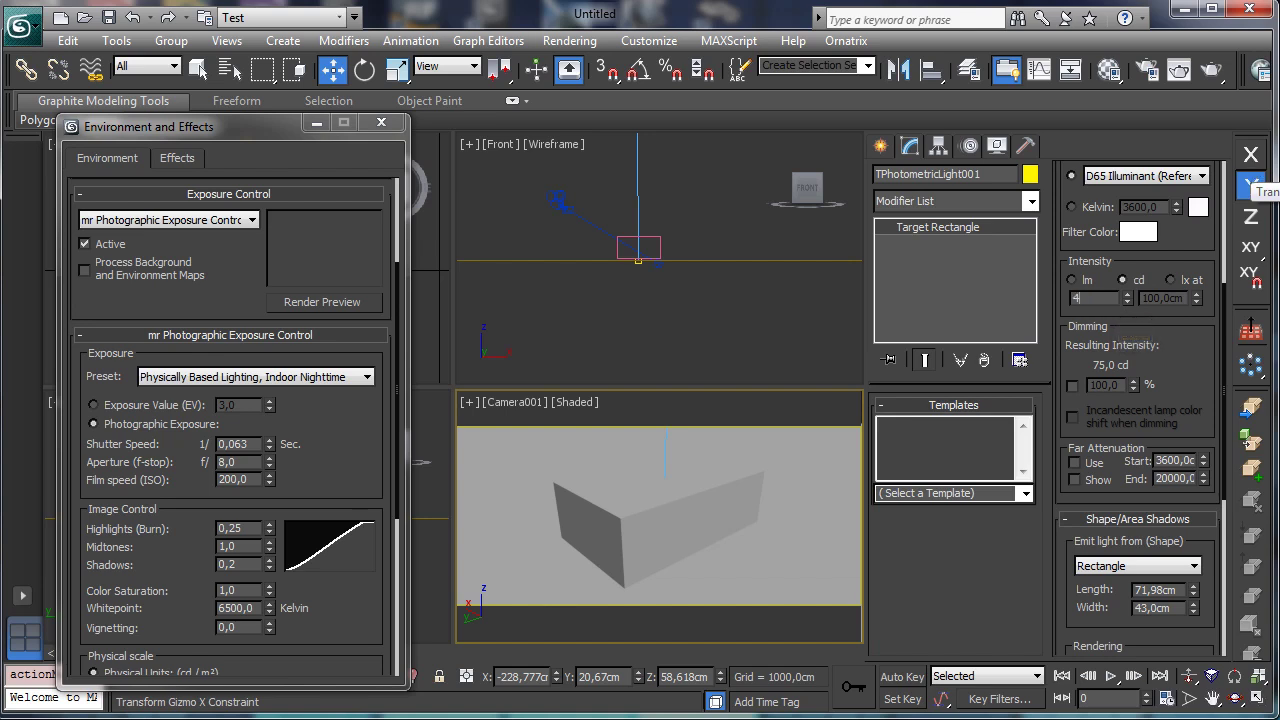
key("Return")
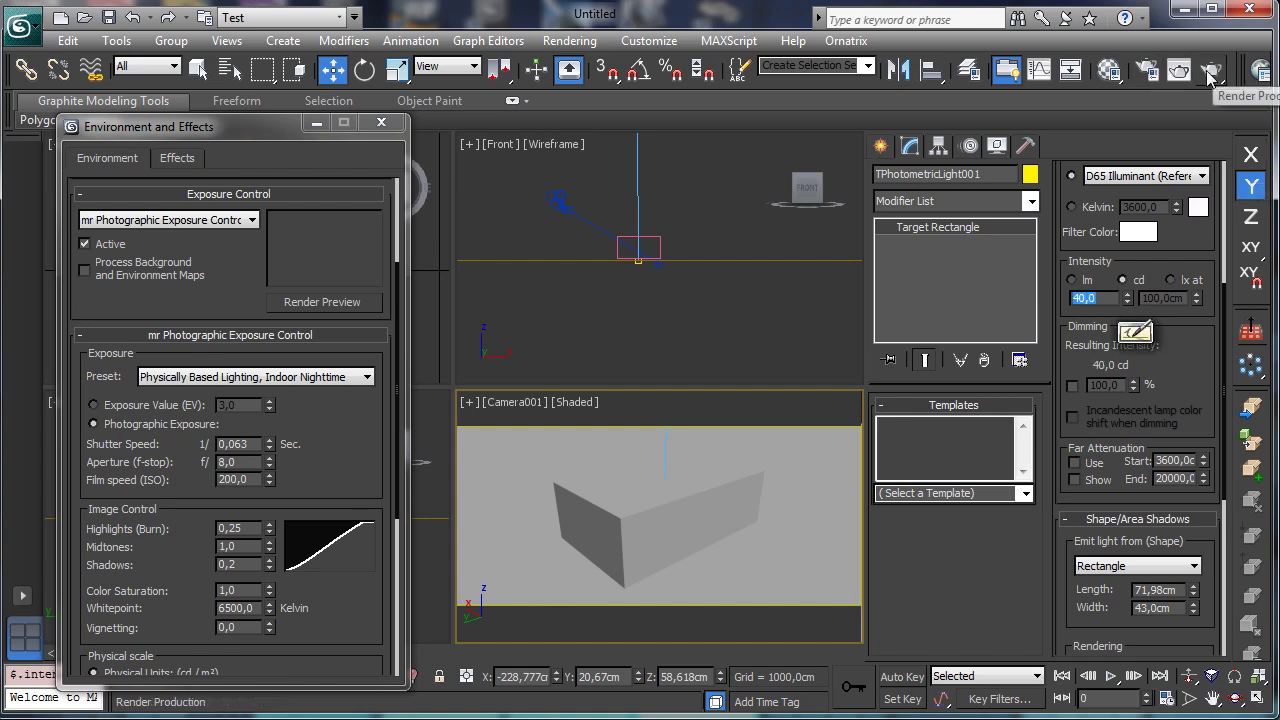
left_click(1180, 68)
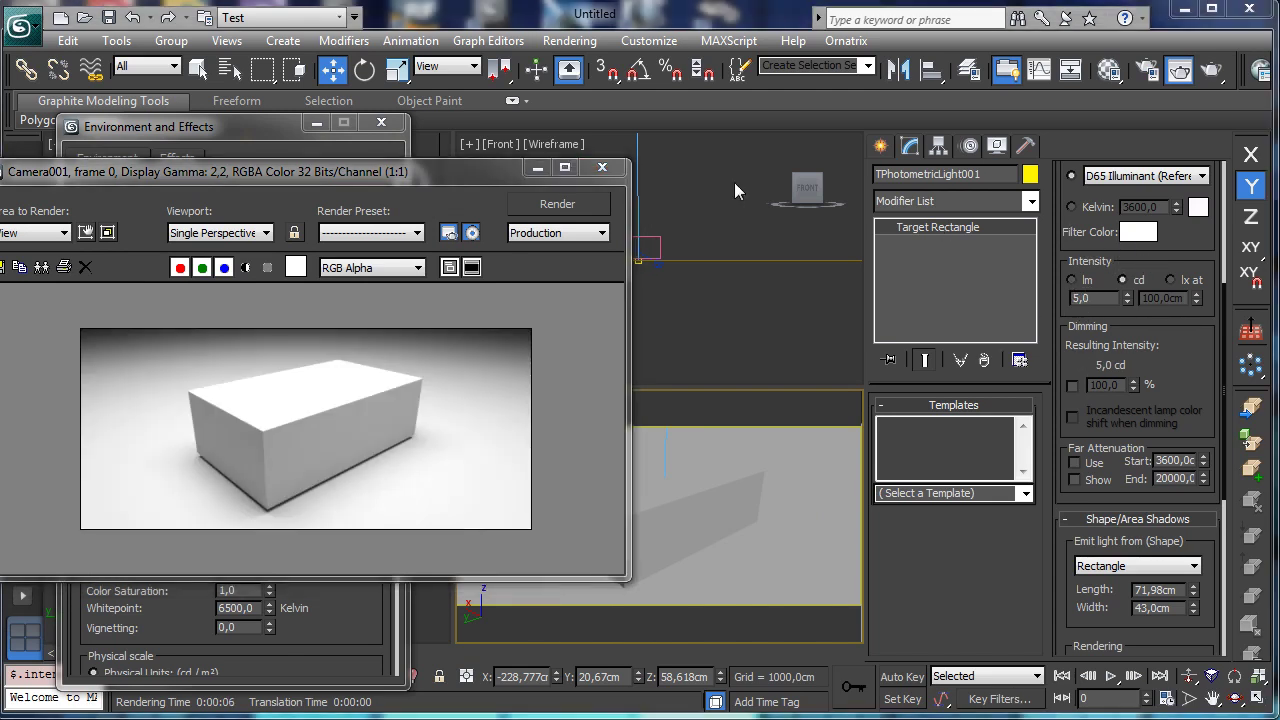
left_click(537, 167)
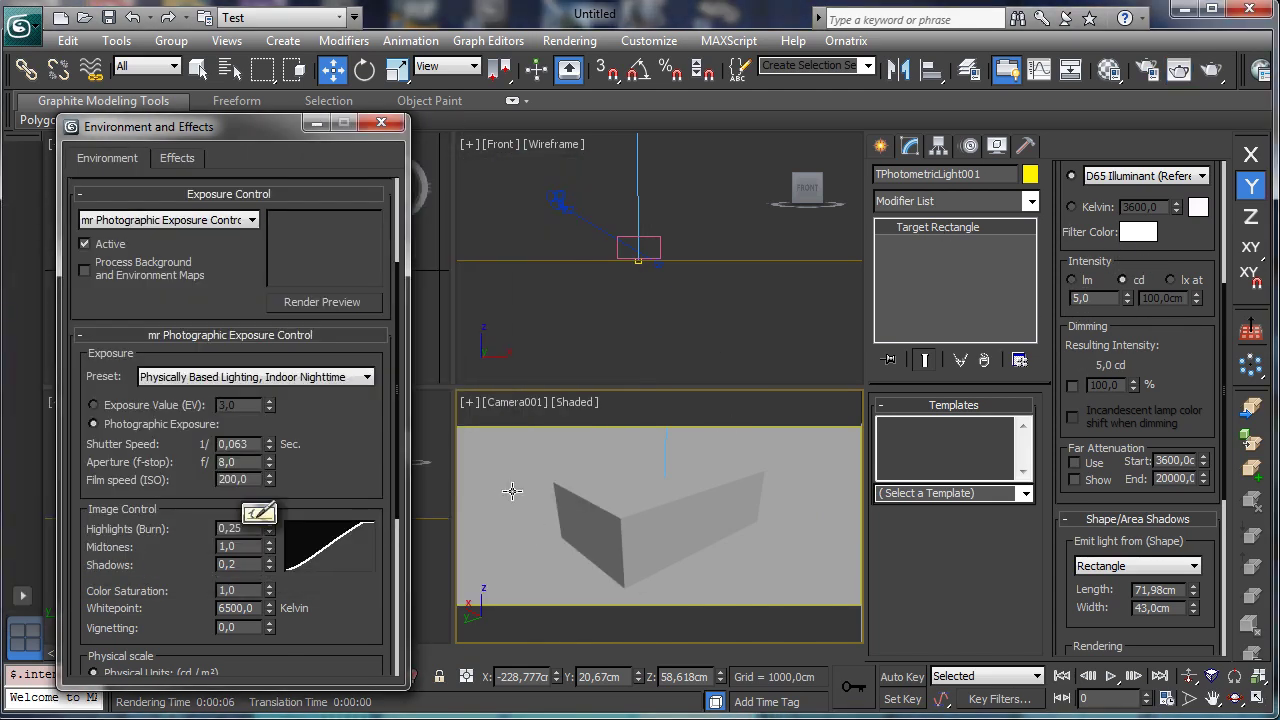
Step: Lower the chamfer box about 0.4 cm in the Front view so it rests on the plane
left_click(727, 262)
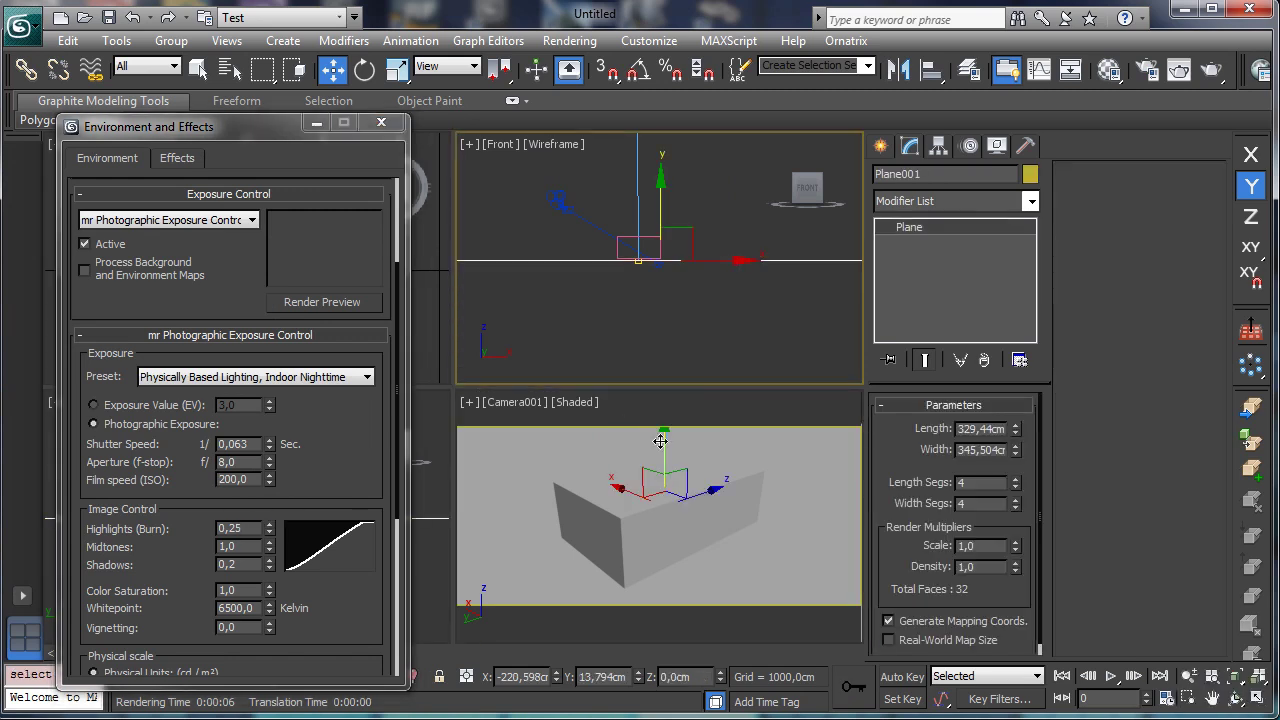
left_click(1188, 676)
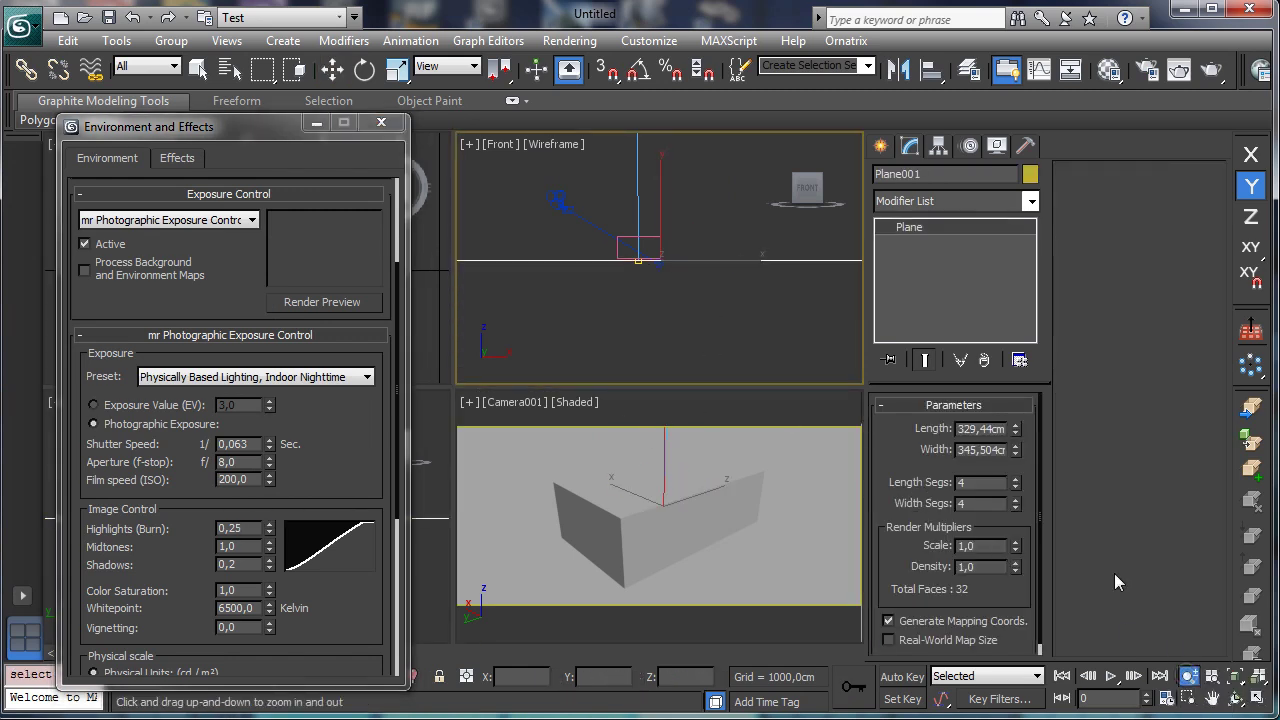
left_click_drag(650, 265, 644, 150)
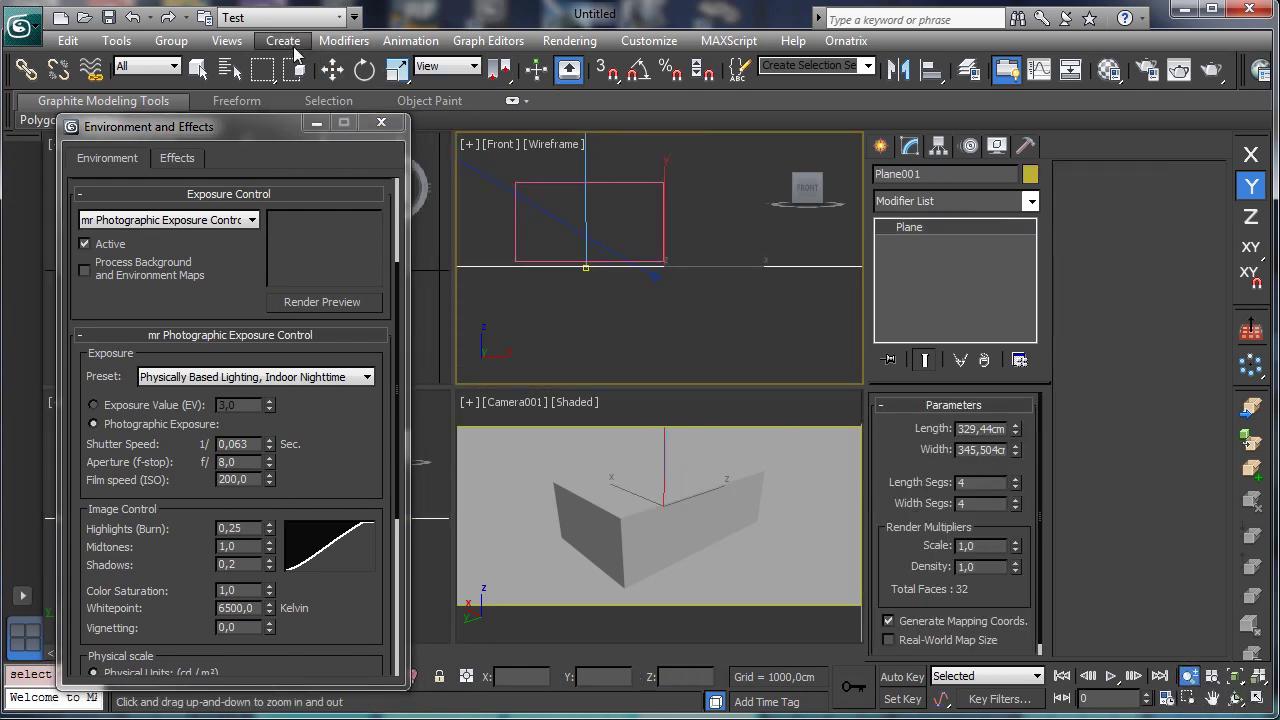
key("w")
left_click(623, 197)
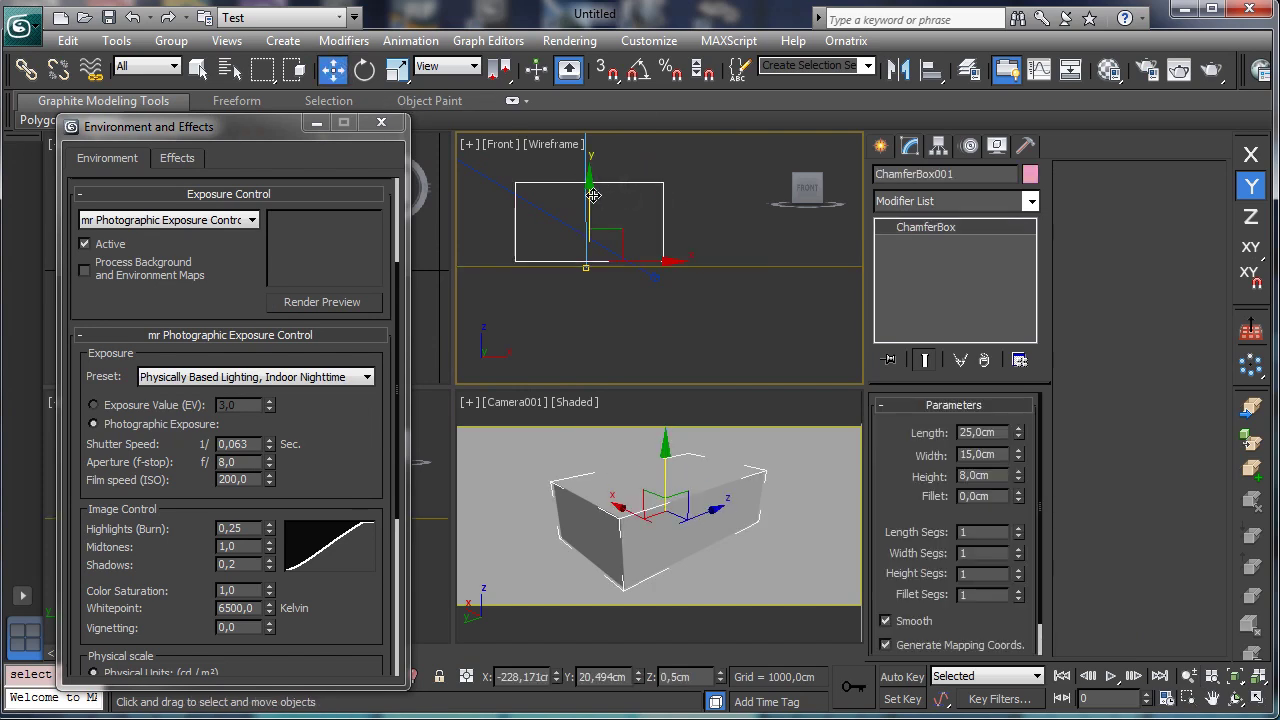
left_click_drag(593, 195, 591, 200)
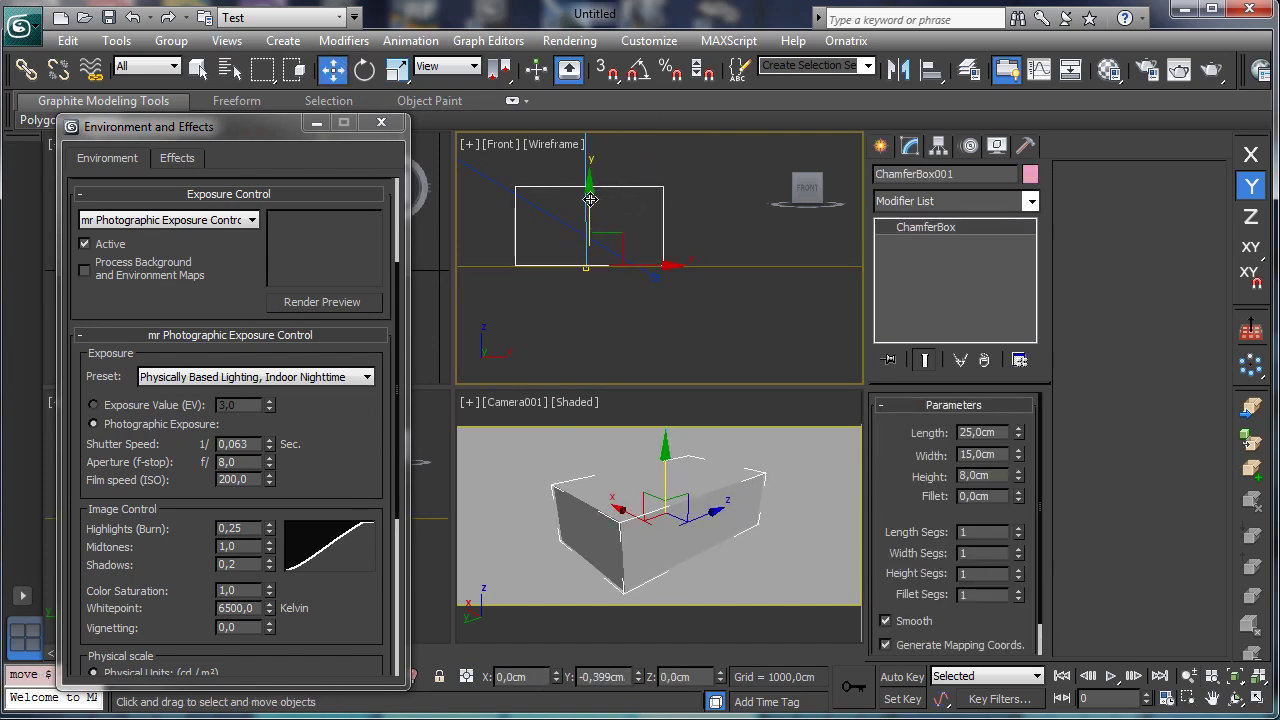
Step: Give the chamfer box a 0.3 cm fillet with 5 fillet segments
right_click(551, 429)
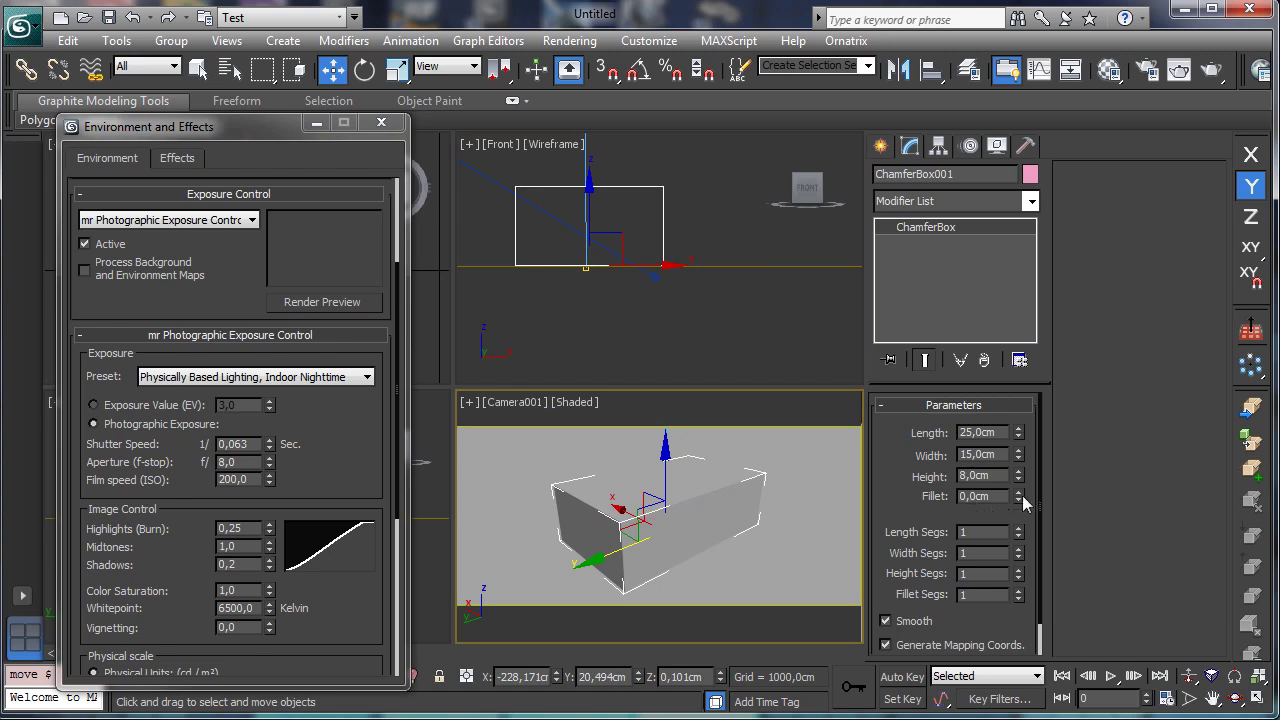
left_click_drag(1019, 498, 925, 498)
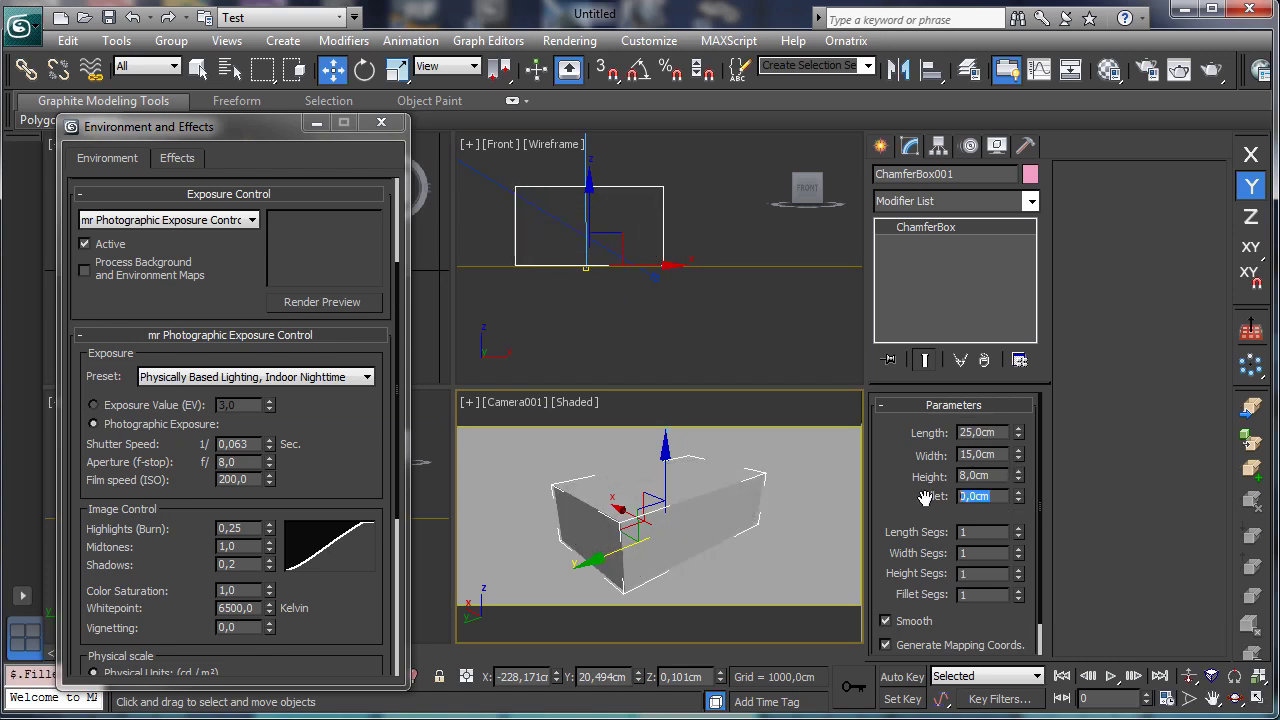
type("0,3")
key("Return")
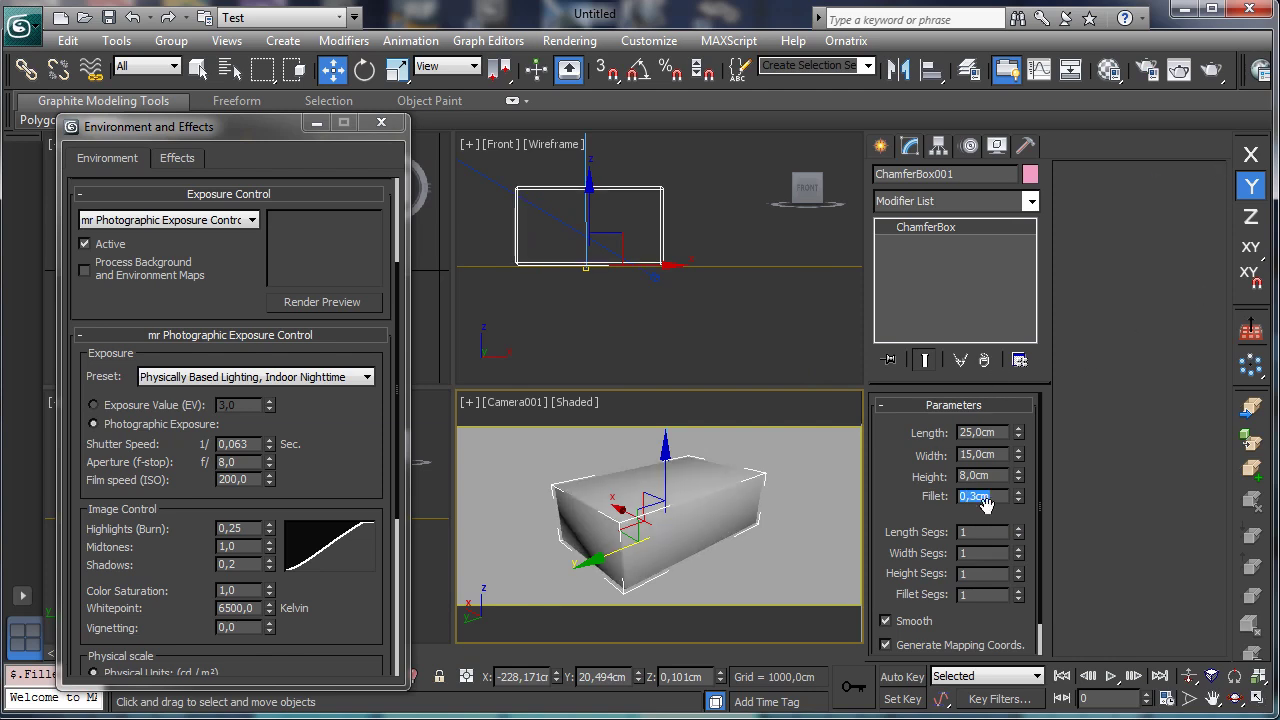
left_click(1018, 592)
left_click(1019, 592)
left_click(1020, 592)
left_click(1020, 592)
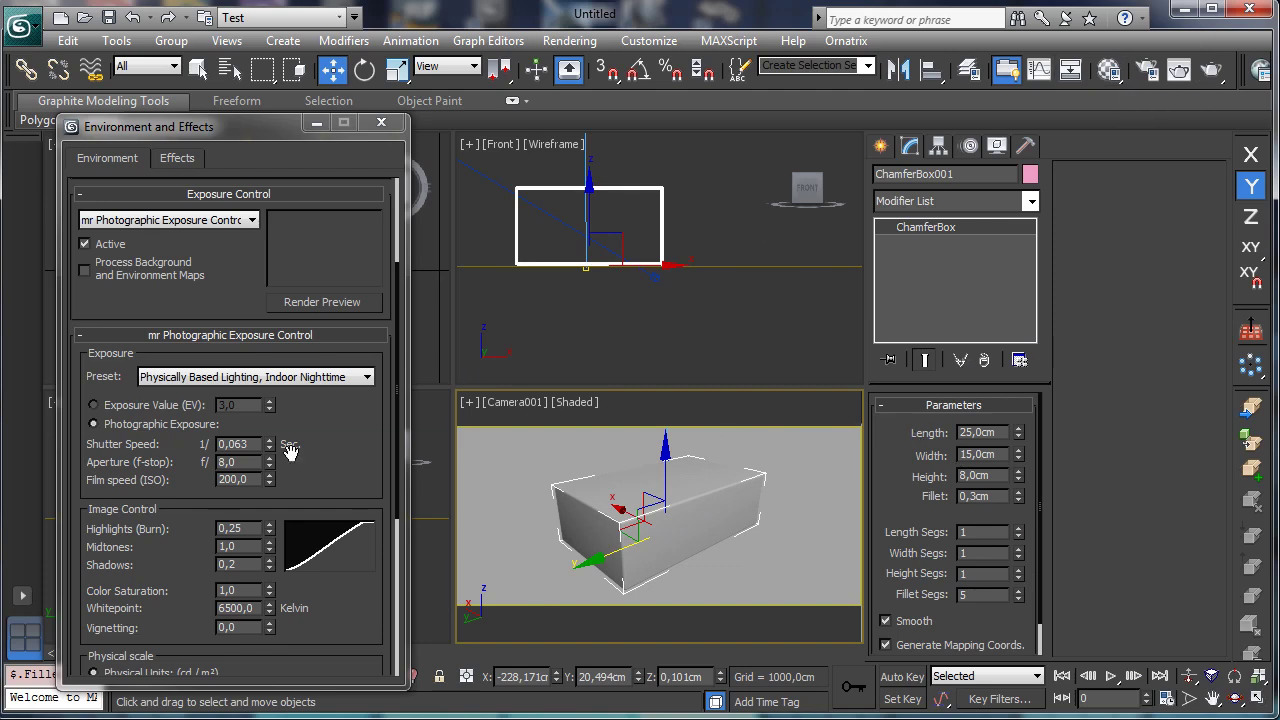
Step: Render the camera view to check the rounded edges, and close the render window and the Environment and Effects dialog
left_click(1176, 68)
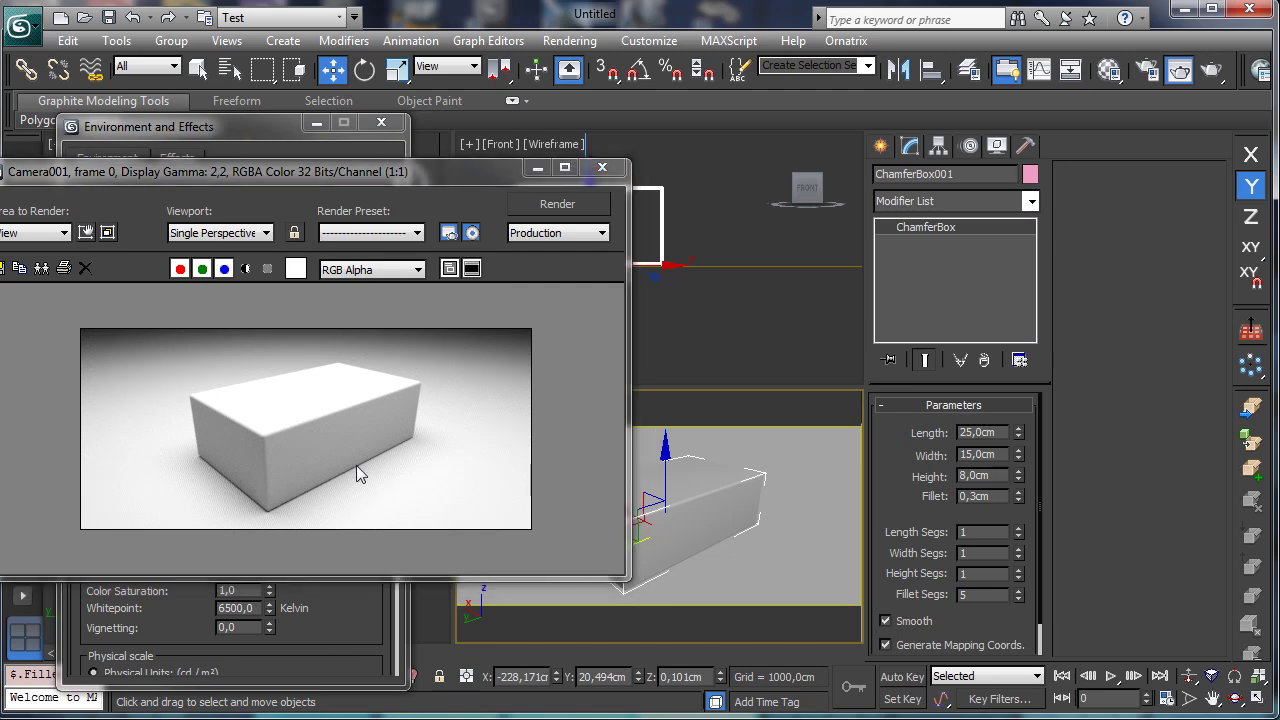
left_click(602, 167)
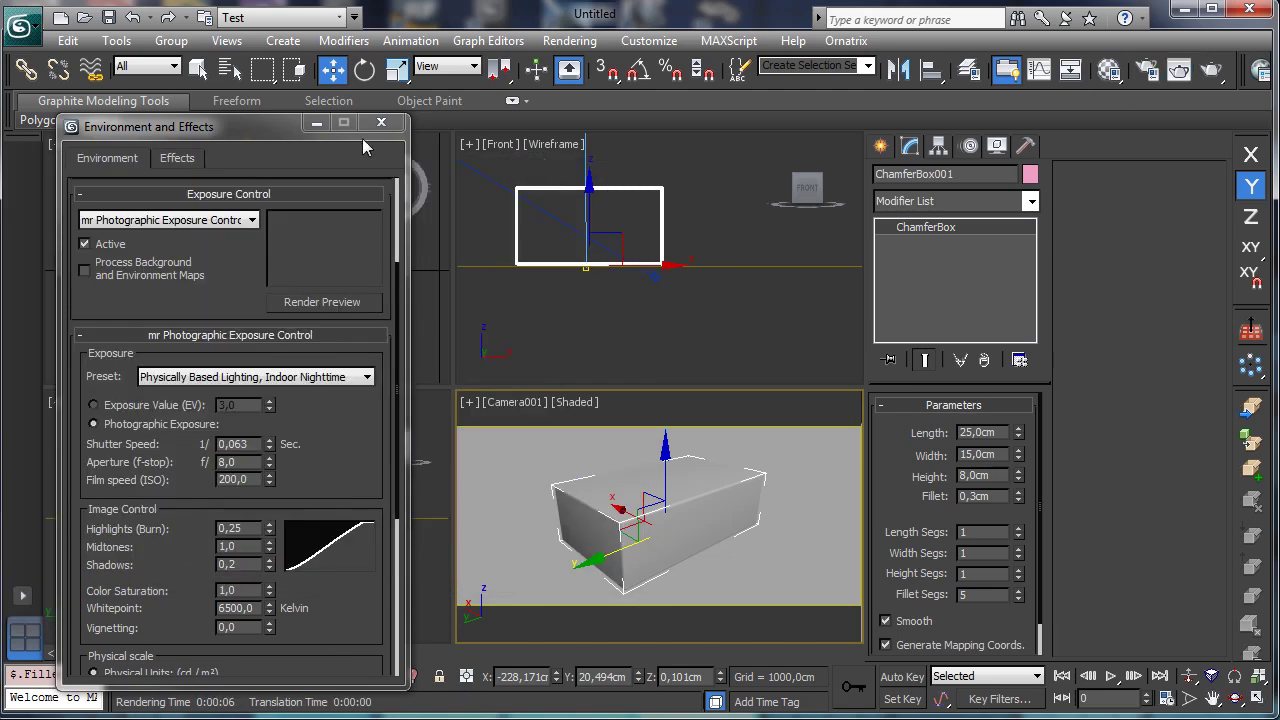
left_click(381, 121)
Step: Create a second photometric target light in the Left view, aimed at the box, and pull it back to about Y -71.4 cm
left_click(882, 147)
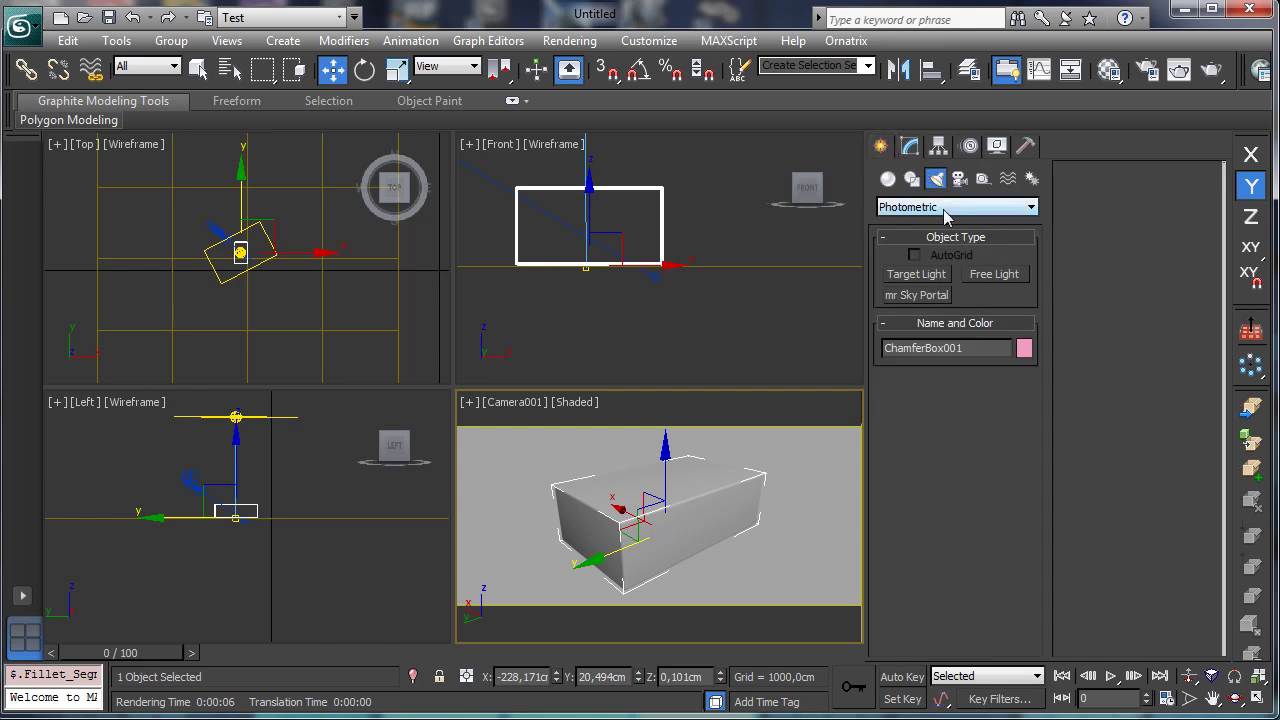
left_click(932, 276)
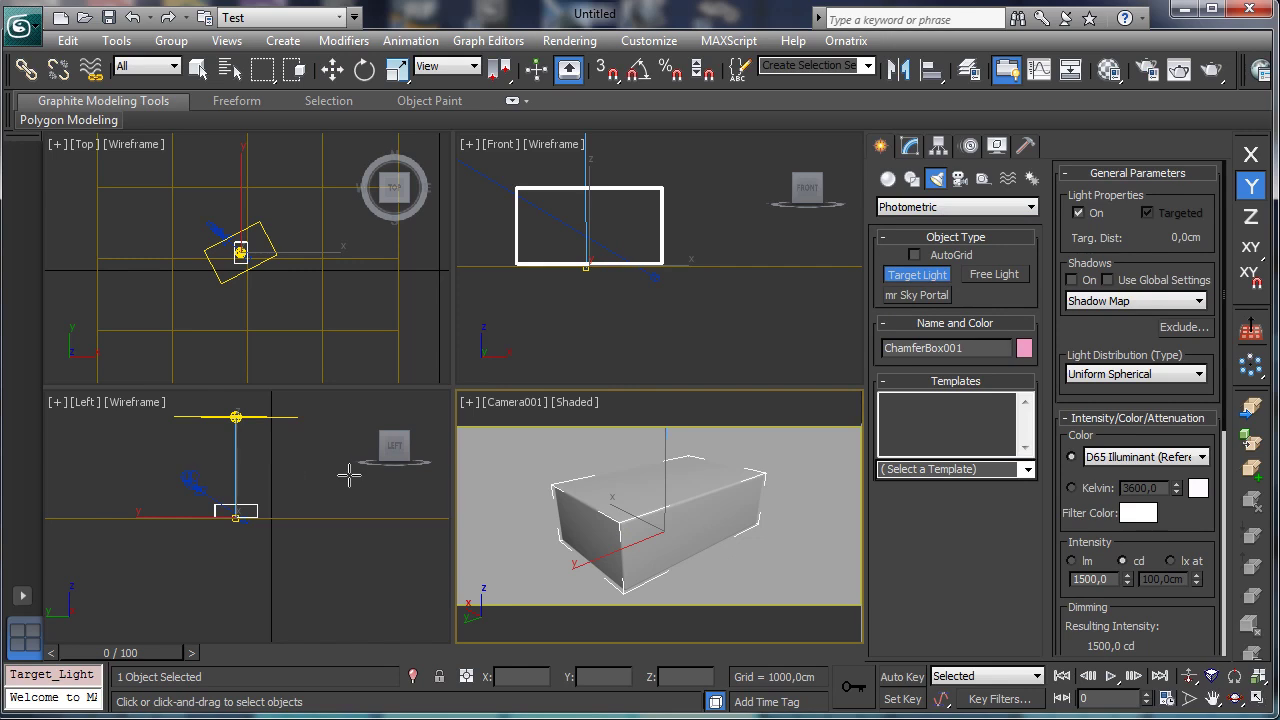
left_click_drag(349, 475, 234, 515)
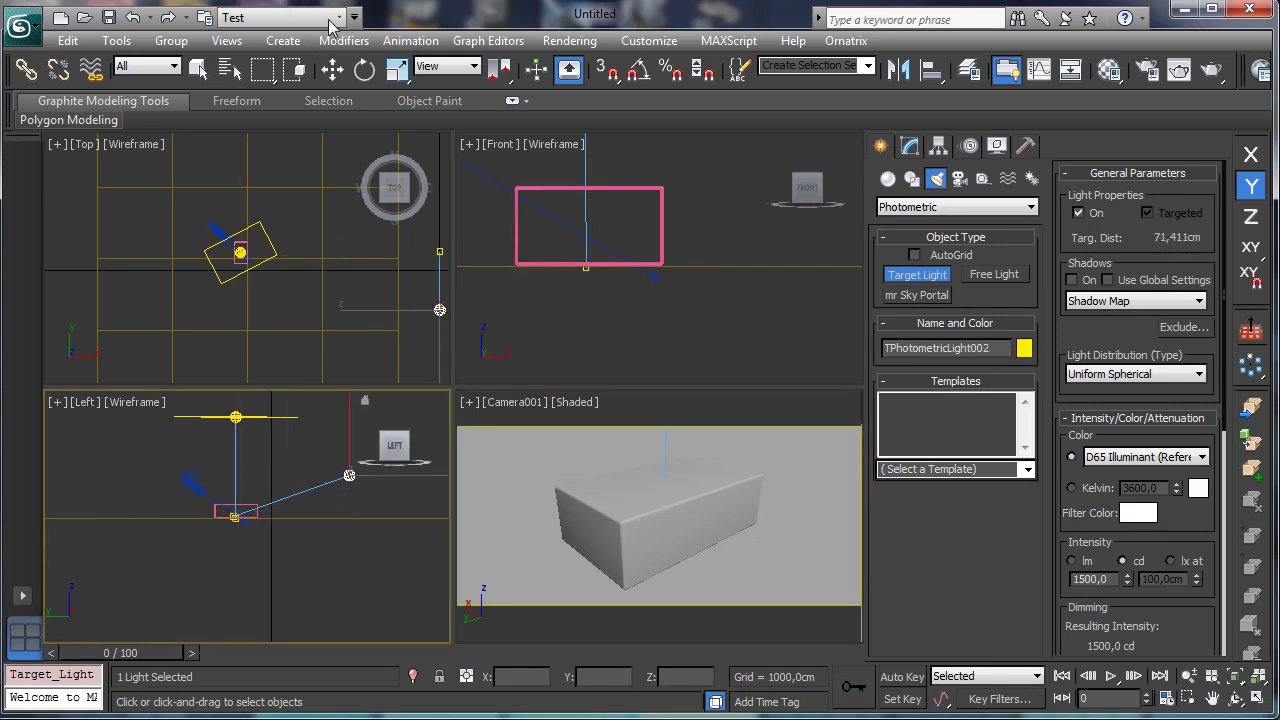
left_click(443, 263)
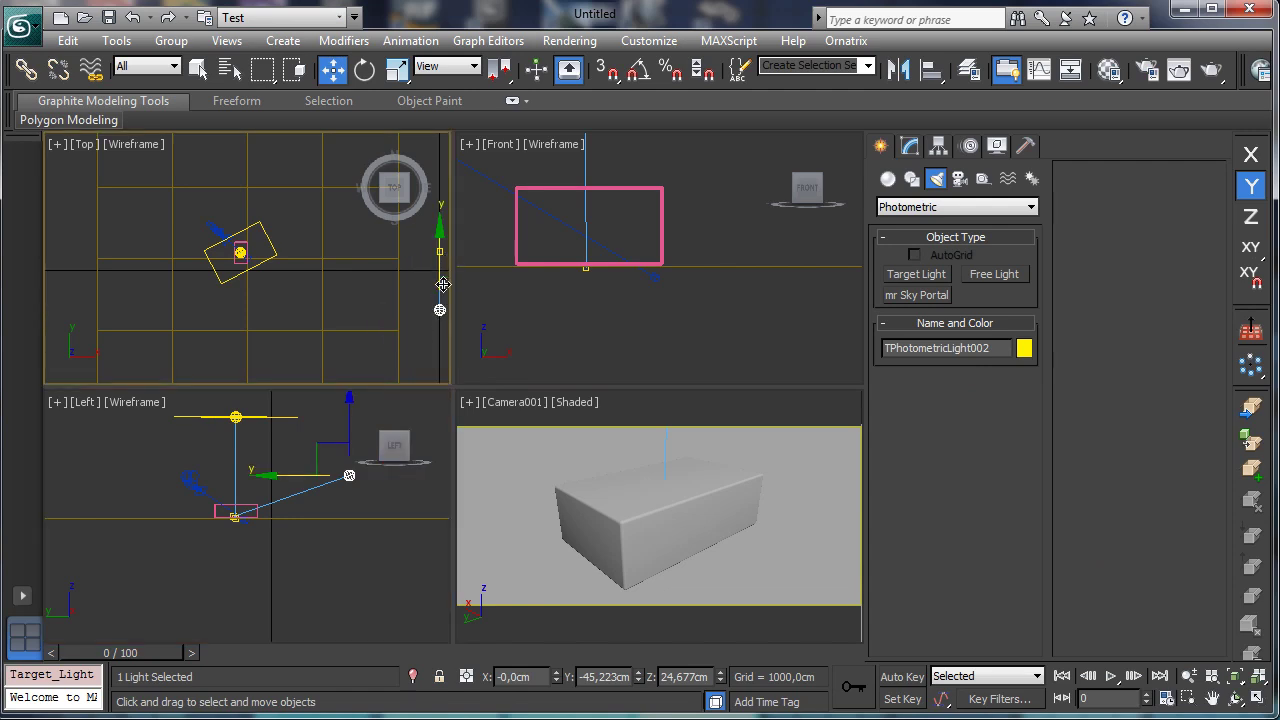
left_click_drag(443, 284, 446, 310)
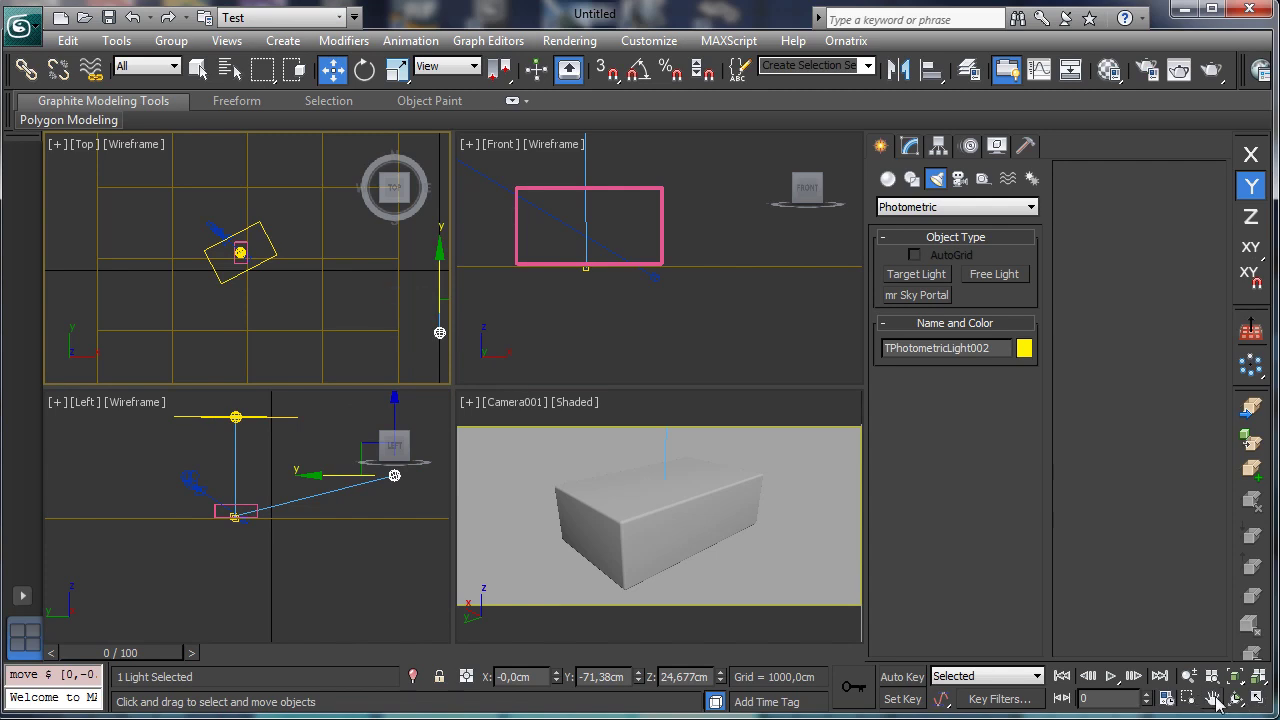
Step: In the Top view, place the second light at about X -249.6, Y -53.8 cm and its target at about X -222, Y 33.6 cm
middle_click_drag(277, 283, 197, 280)
left_click(365, 69)
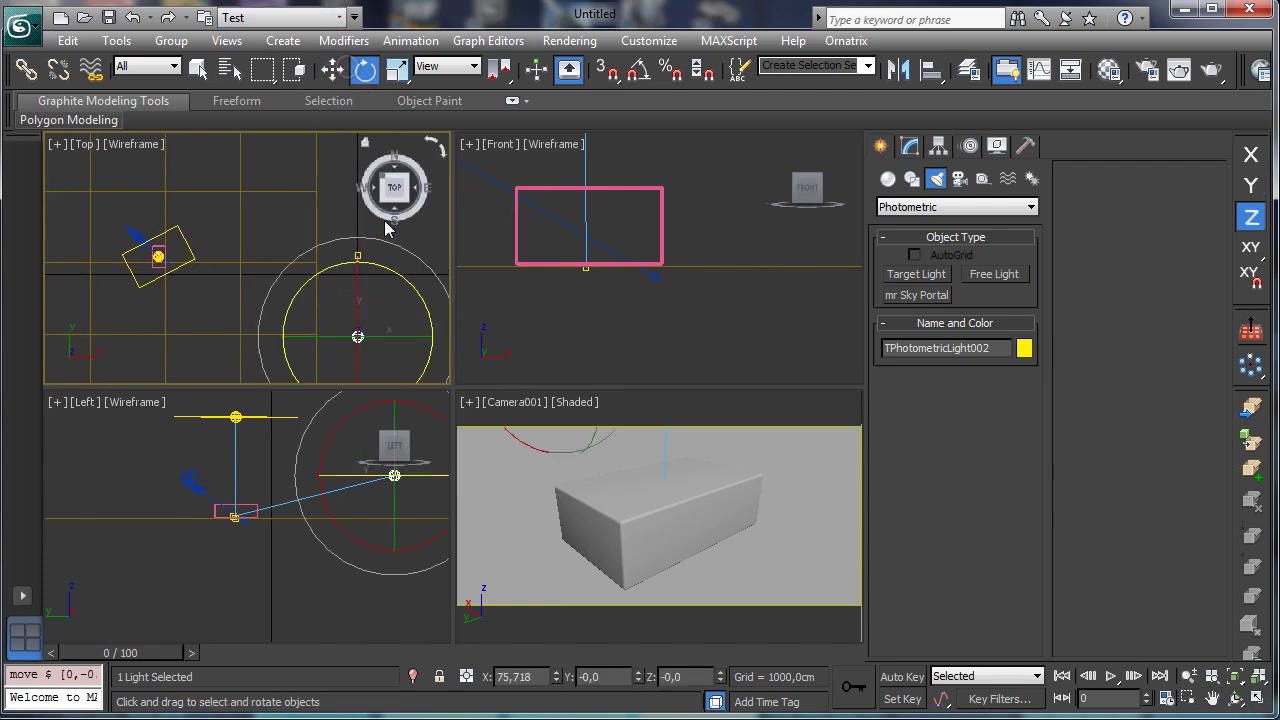
left_click(335, 69)
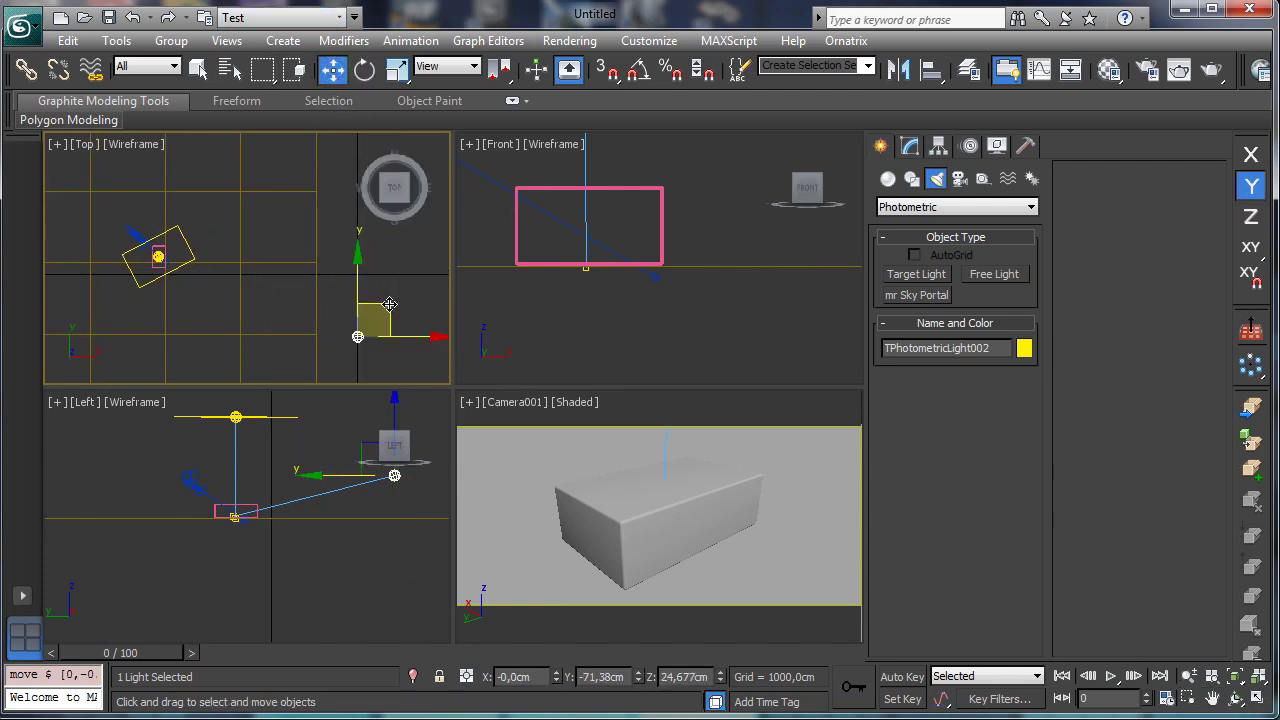
left_click_drag(389, 304, 171, 289)
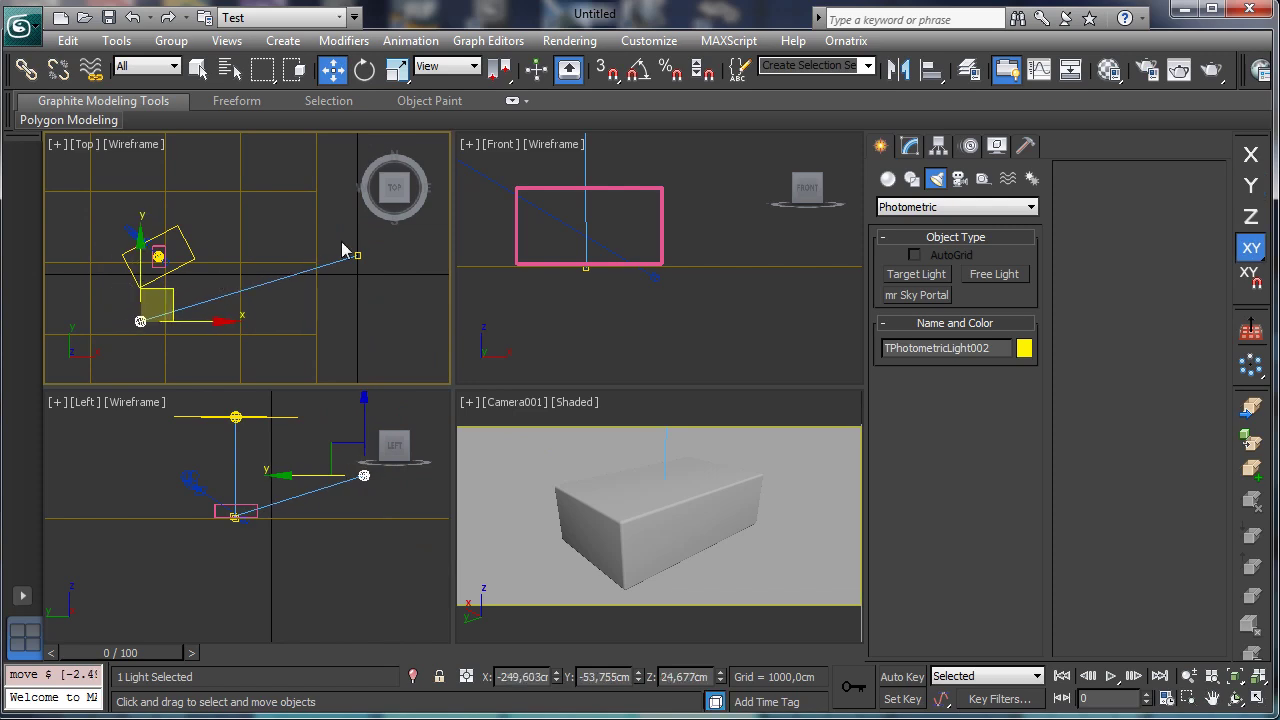
left_click_drag(360, 254, 176, 217)
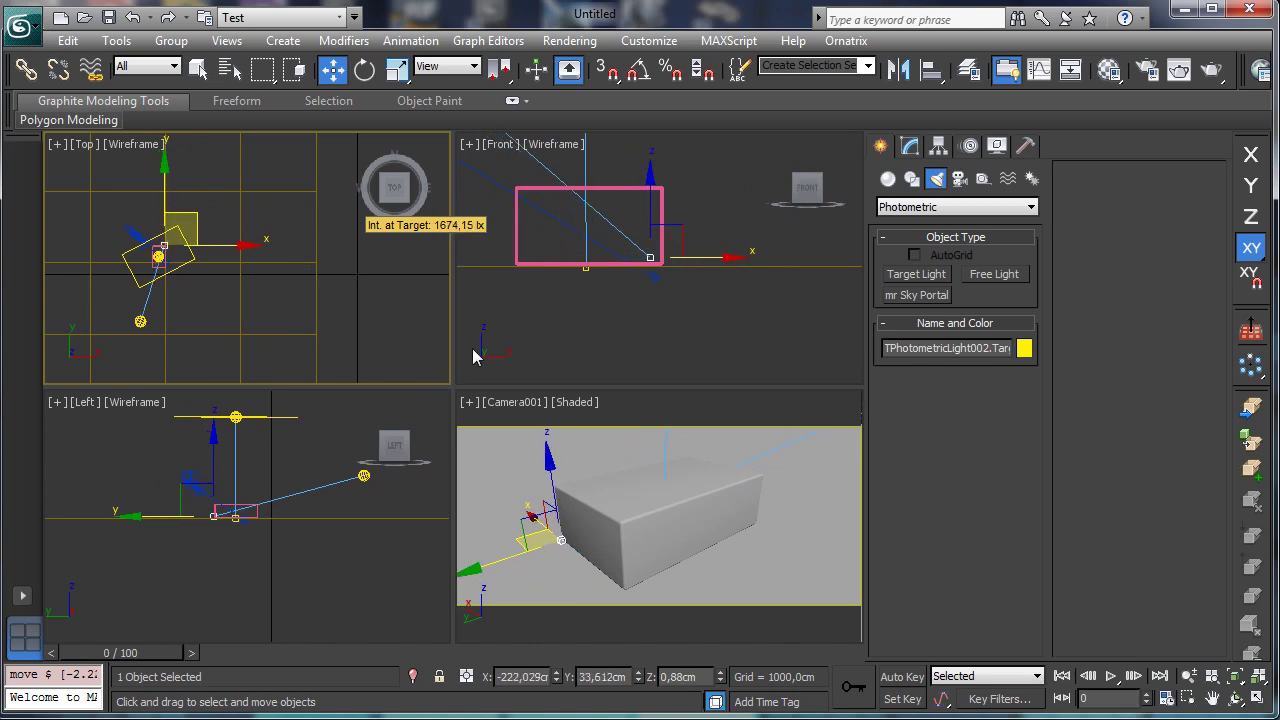
Step: Turn on shadows for the second target light and set its intensity to 5 cd
right_click(333, 422)
left_click(365, 480)
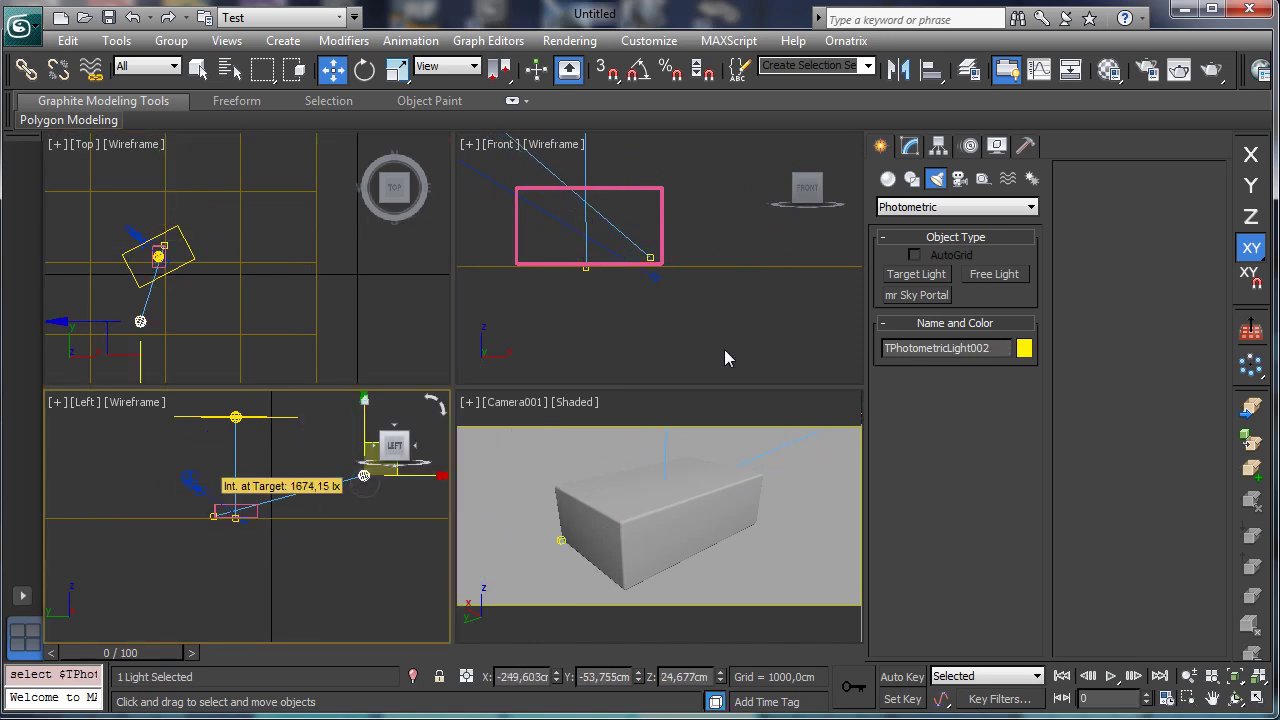
left_click(910, 146)
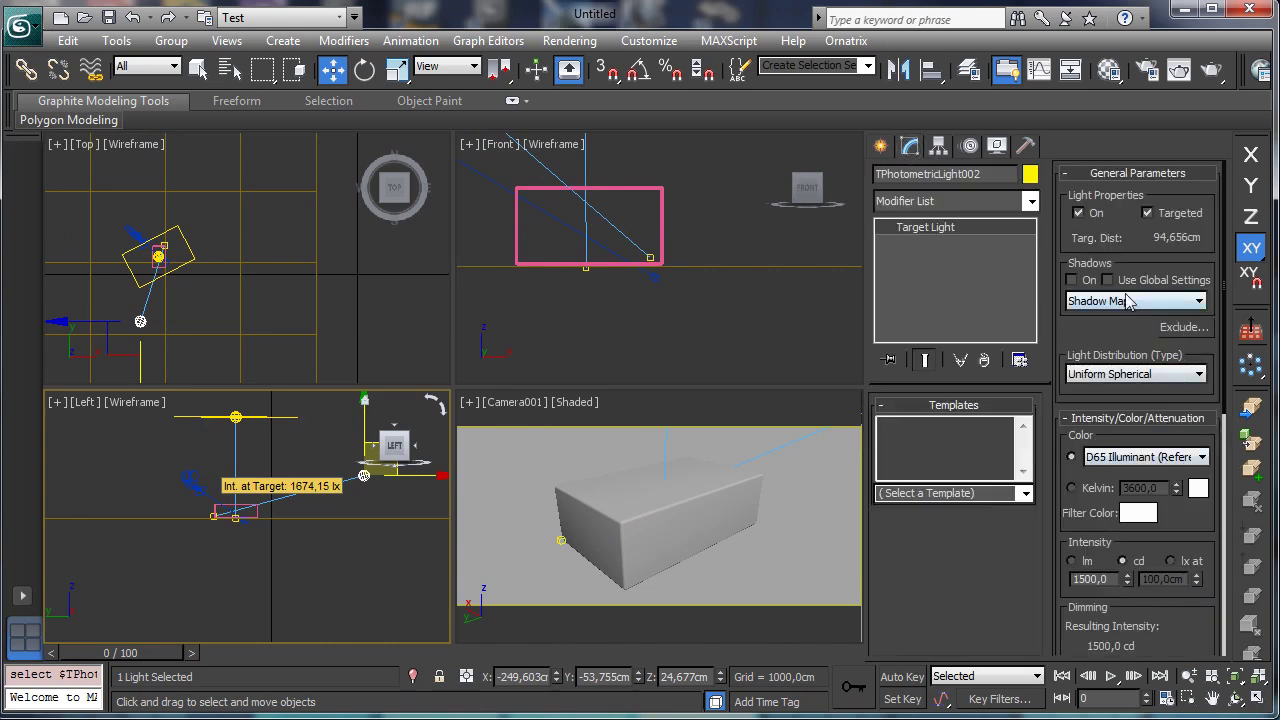
left_click(1072, 280)
double_click(1103, 578)
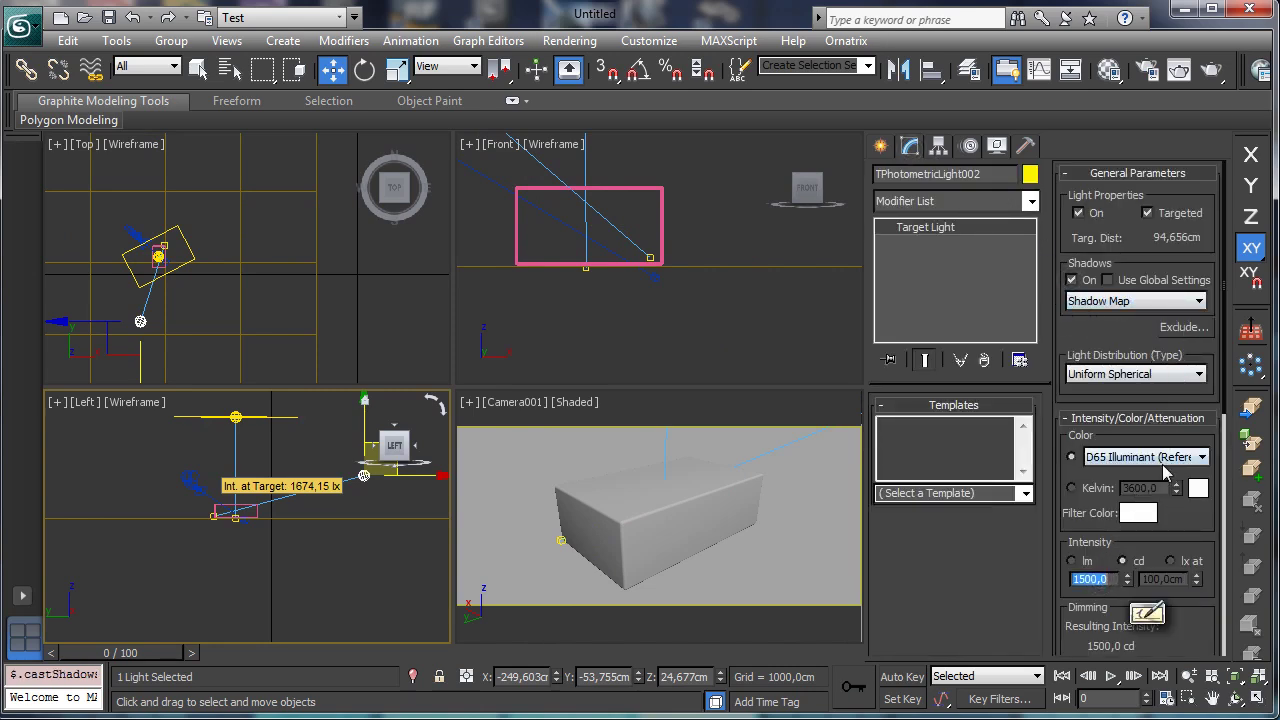
type("5")
key("Return")
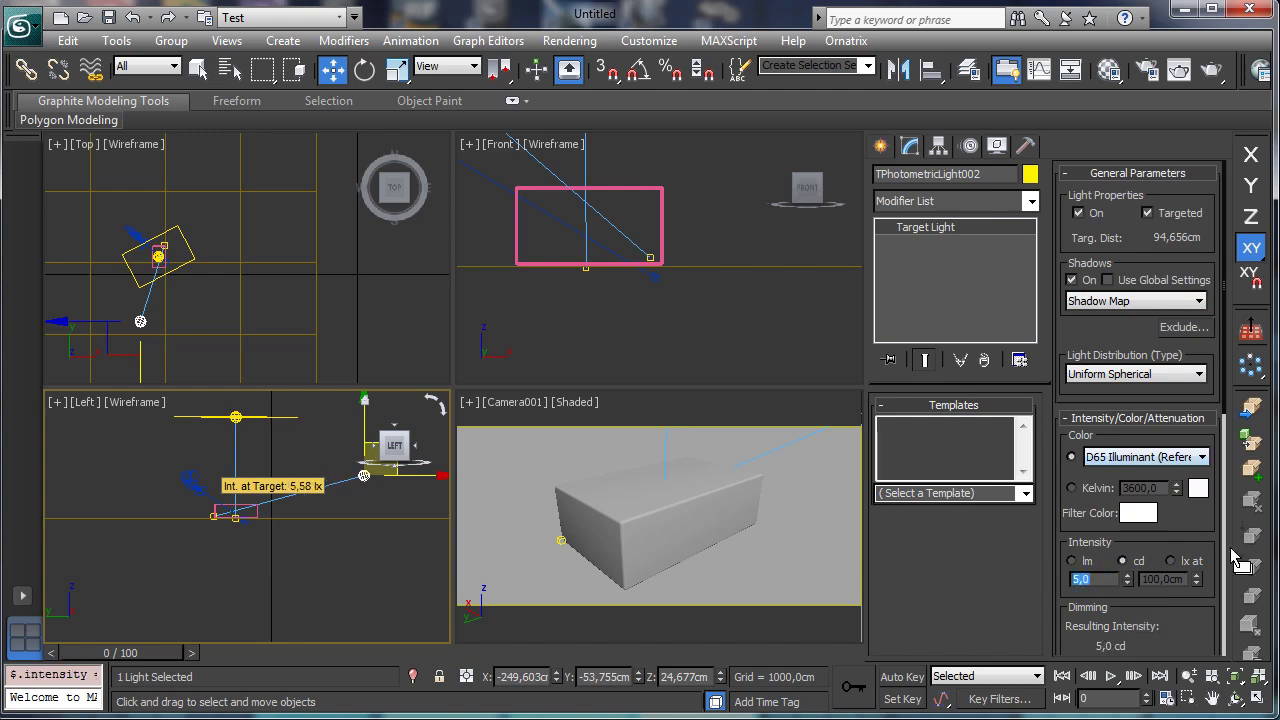
Step: Make the second light emit from a rectangle about 37.8 cm long and 61 cm wide, and render the camera view
scroll(1180, 463, "down", 3)
scroll(1180, 463, "down", 3)
left_click(1157, 567)
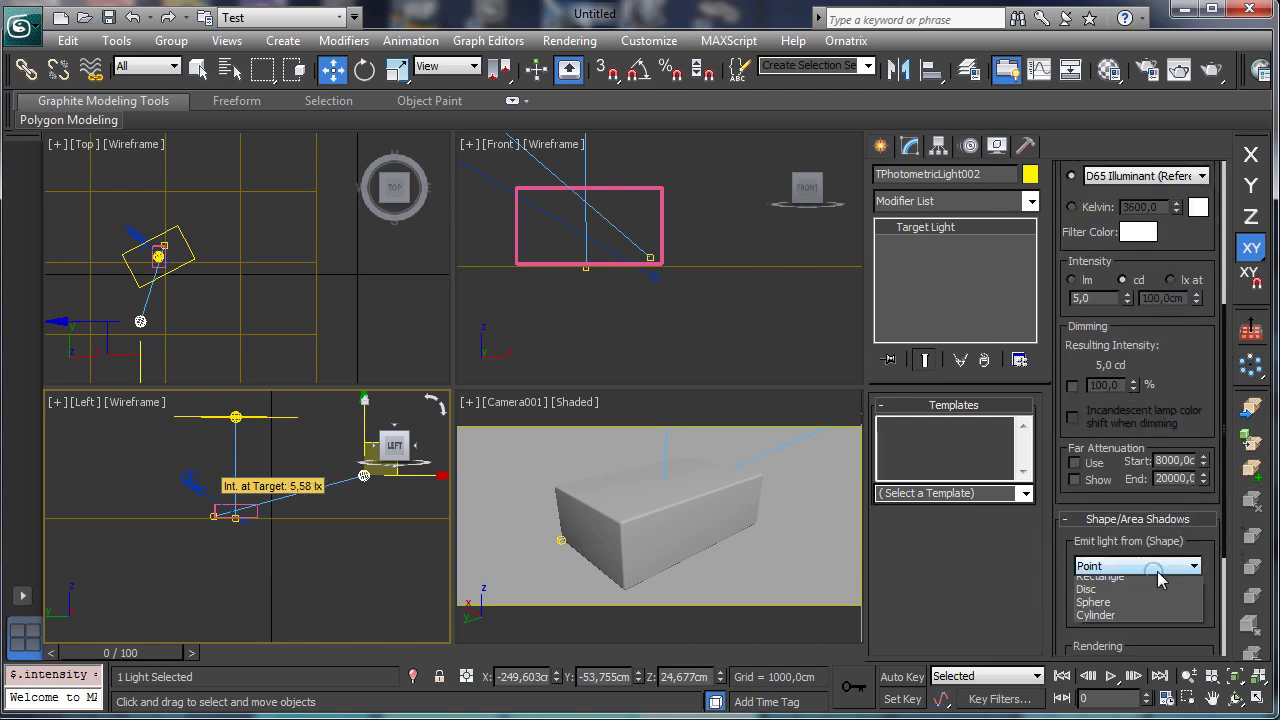
left_click(1100, 610)
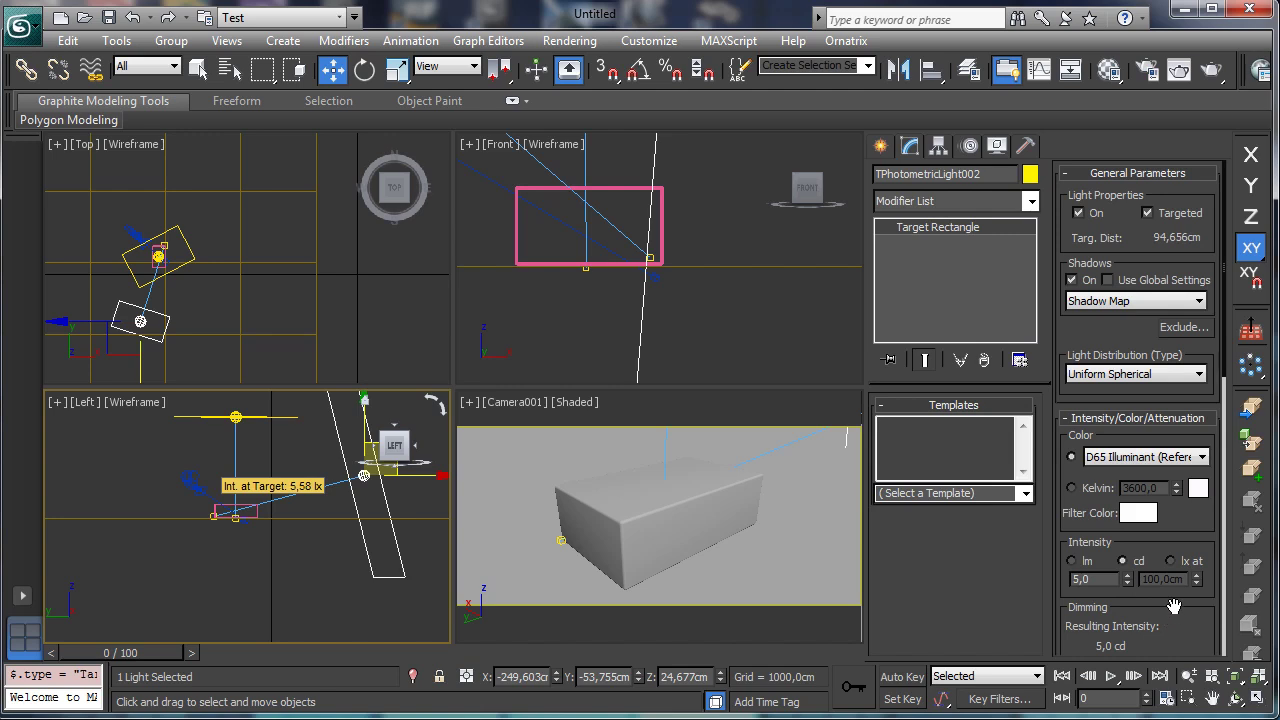
left_click_drag(1182, 612, 1206, 263)
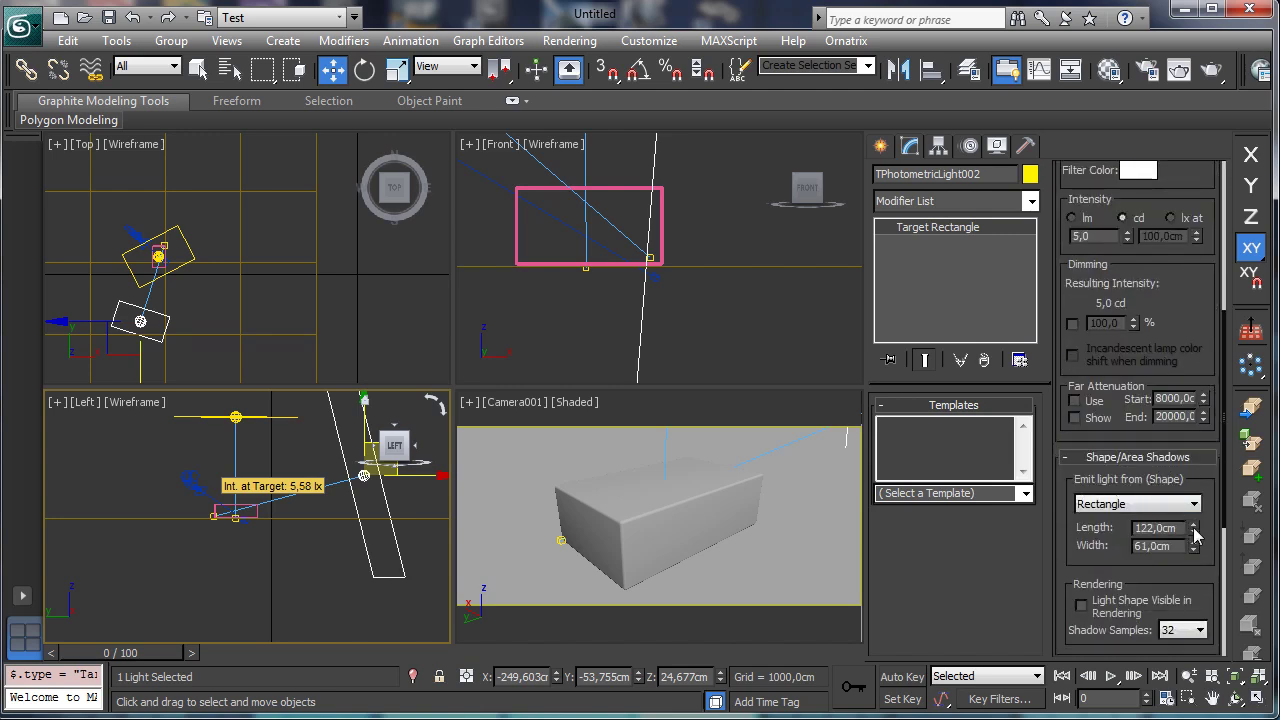
left_click_drag(1194, 530, 1206, 560)
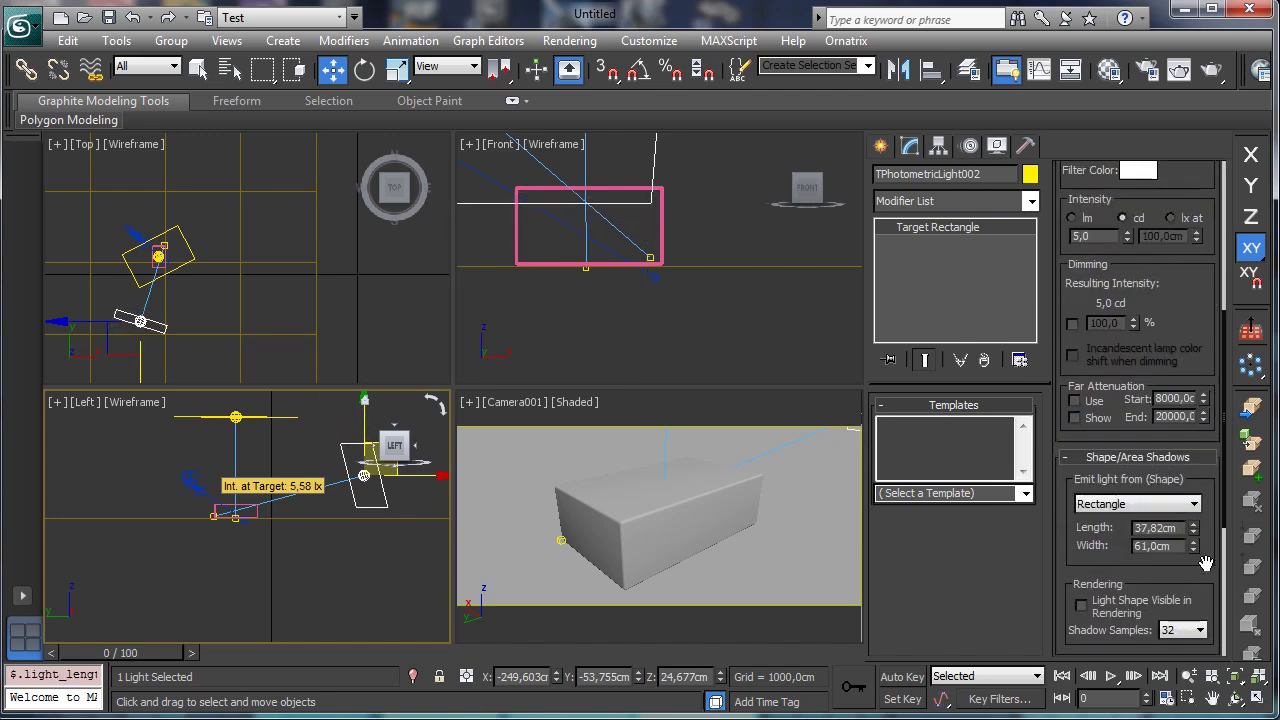
left_click_drag(1188, 277, 1143, 567)
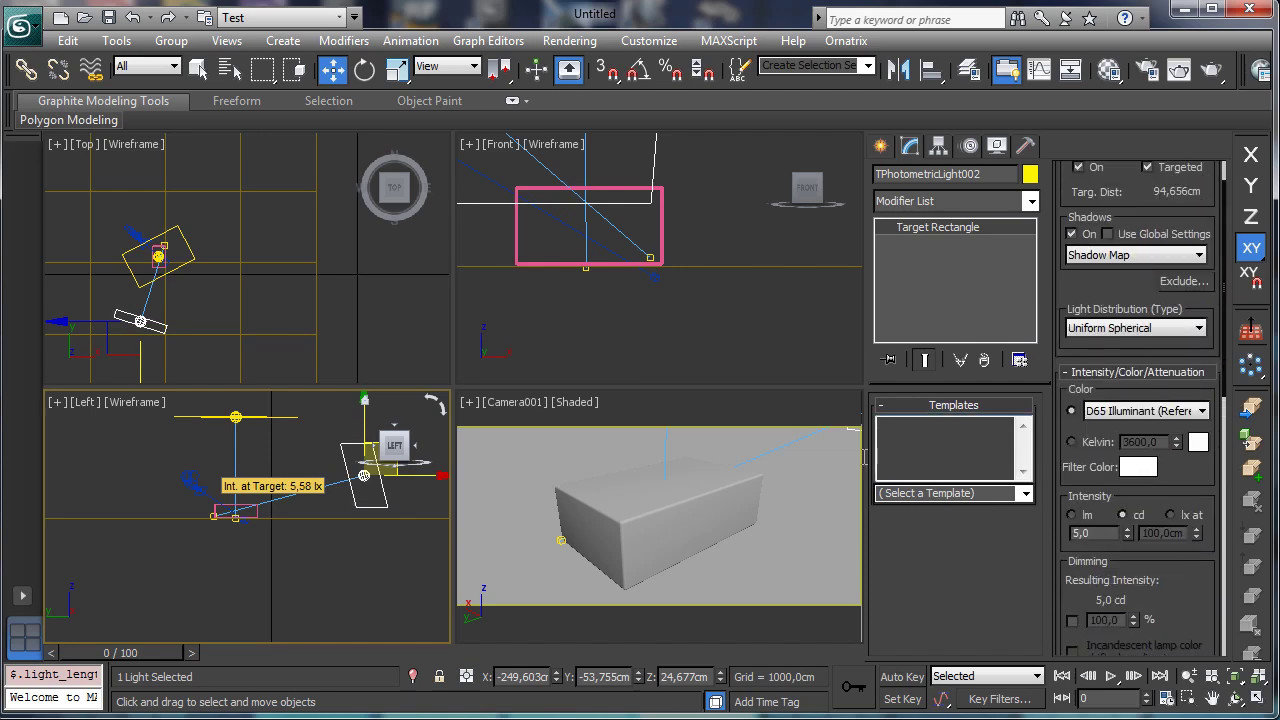
middle_click(640, 490)
left_click(1180, 69)
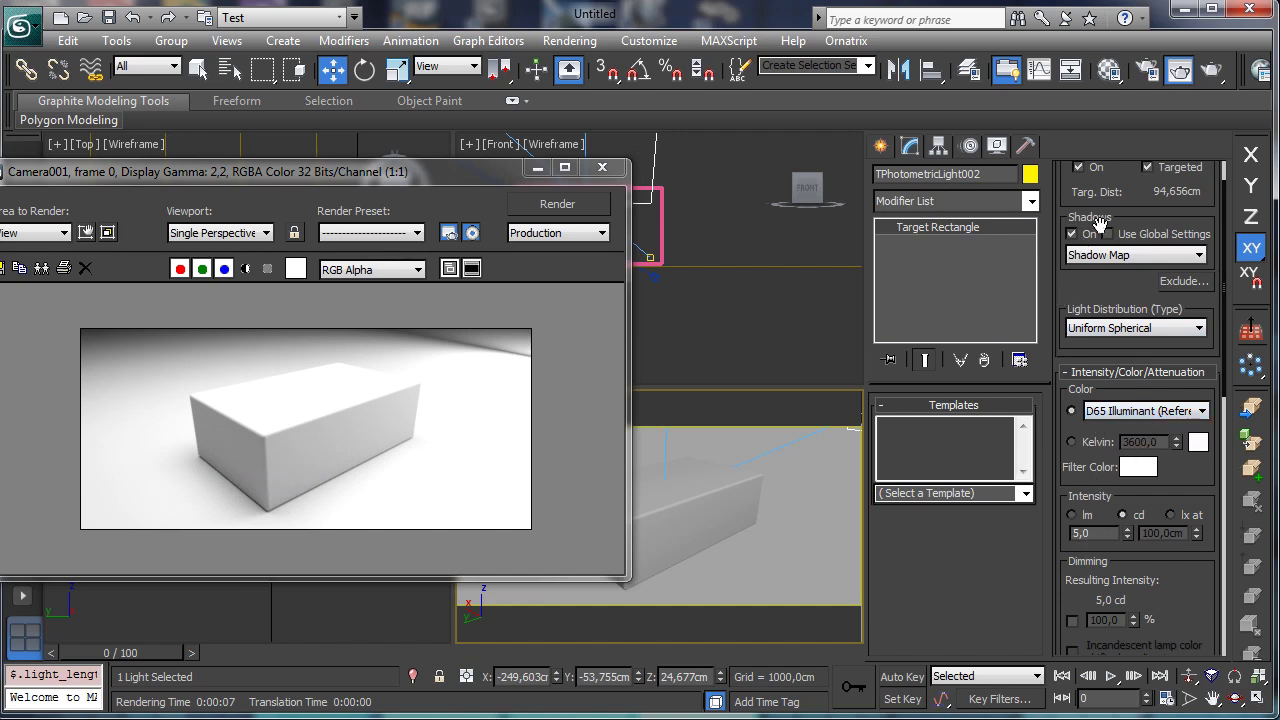
Step: Set the second light's filter color to a muted blue, RGB 65, 90, 121, re-render the camera view and minimize the render window
scroll(1108, 273, "up", 2)
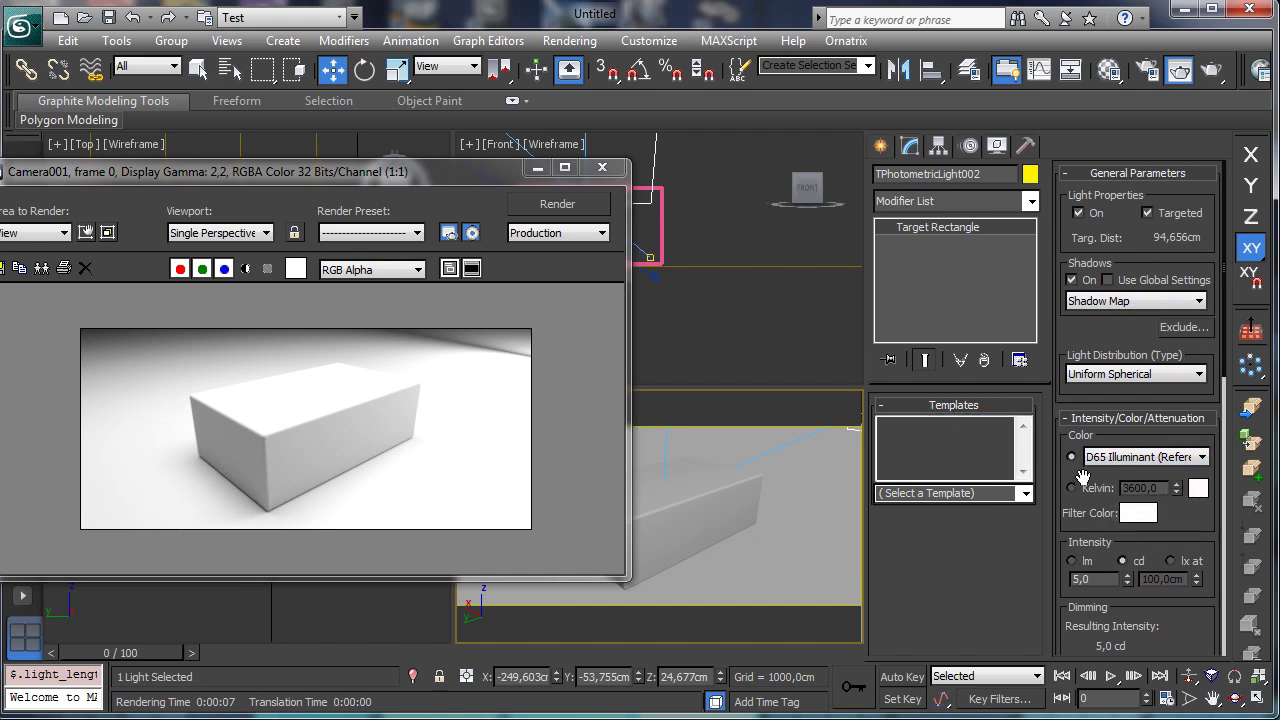
left_click(1136, 516)
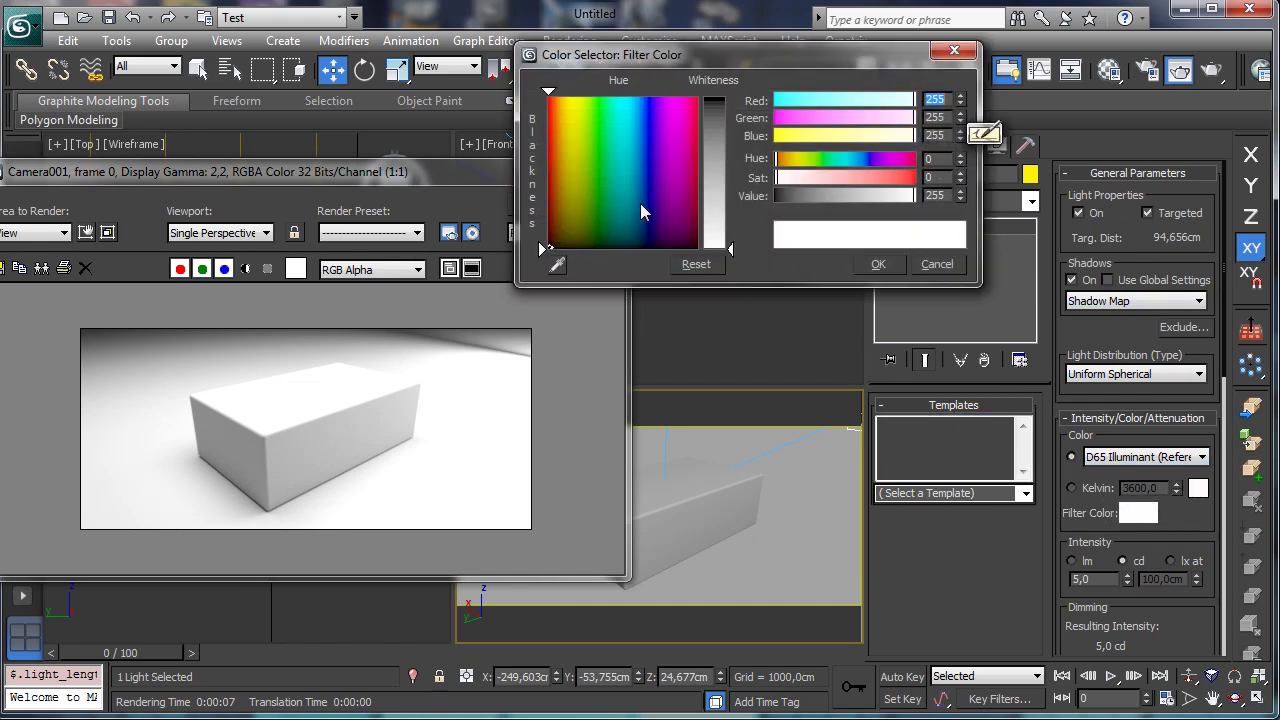
left_click(638, 205)
left_click(730, 134)
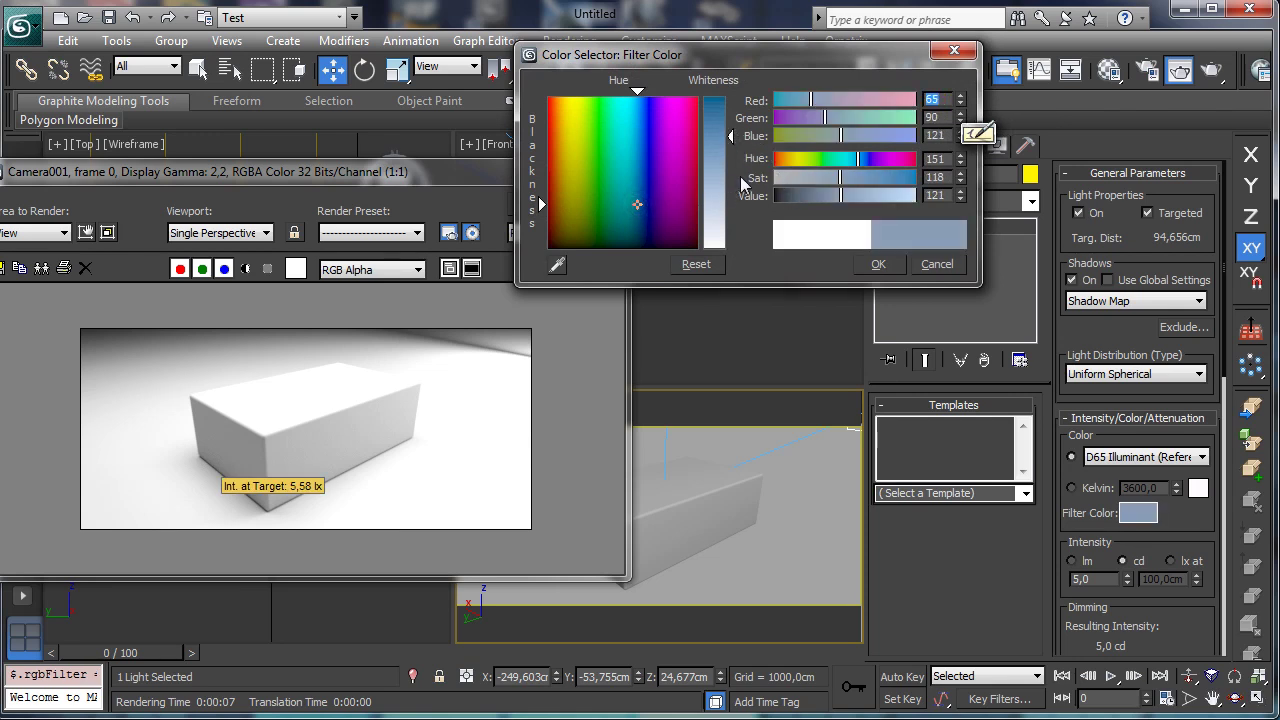
left_click(878, 264)
left_click(565, 233)
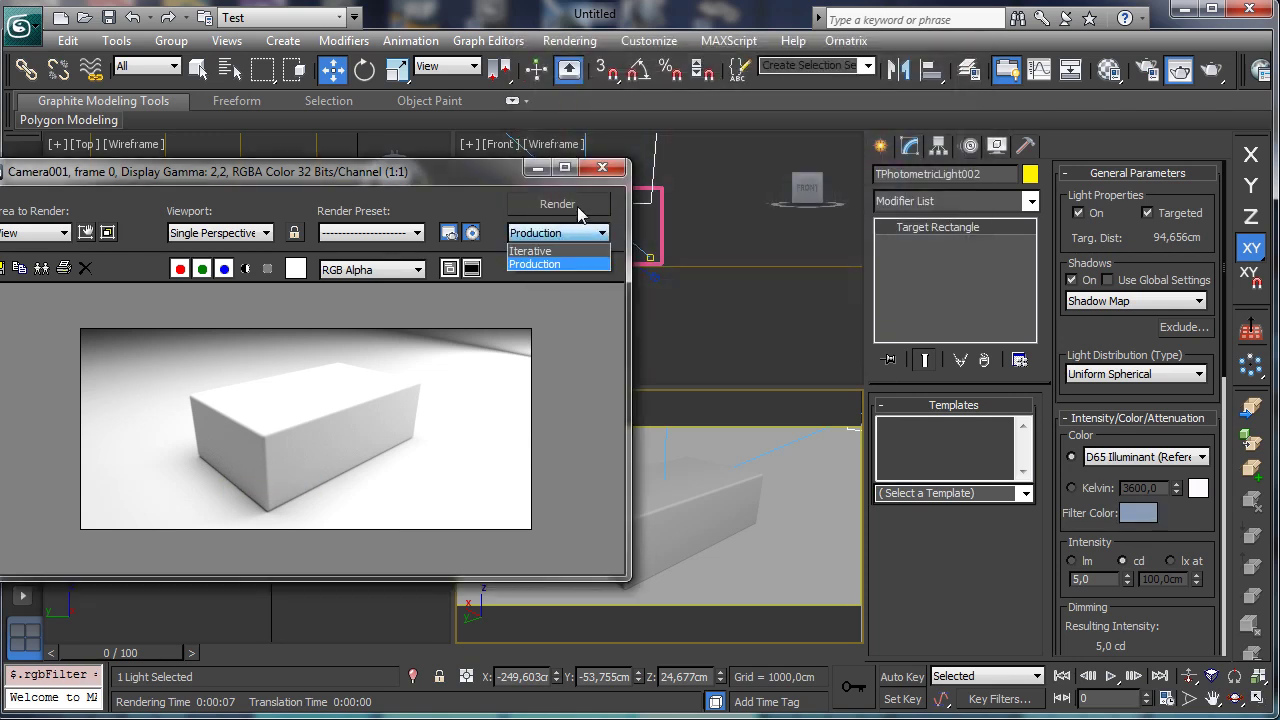
left_click(585, 208)
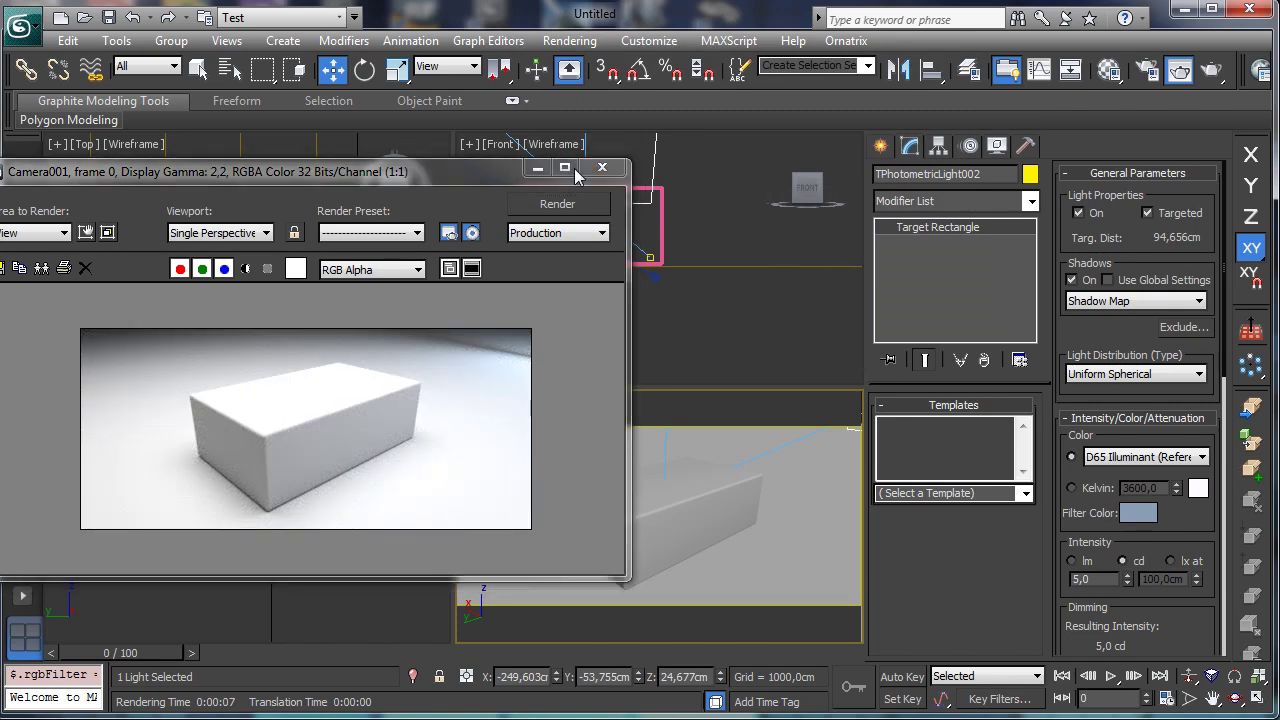
left_click(537, 168)
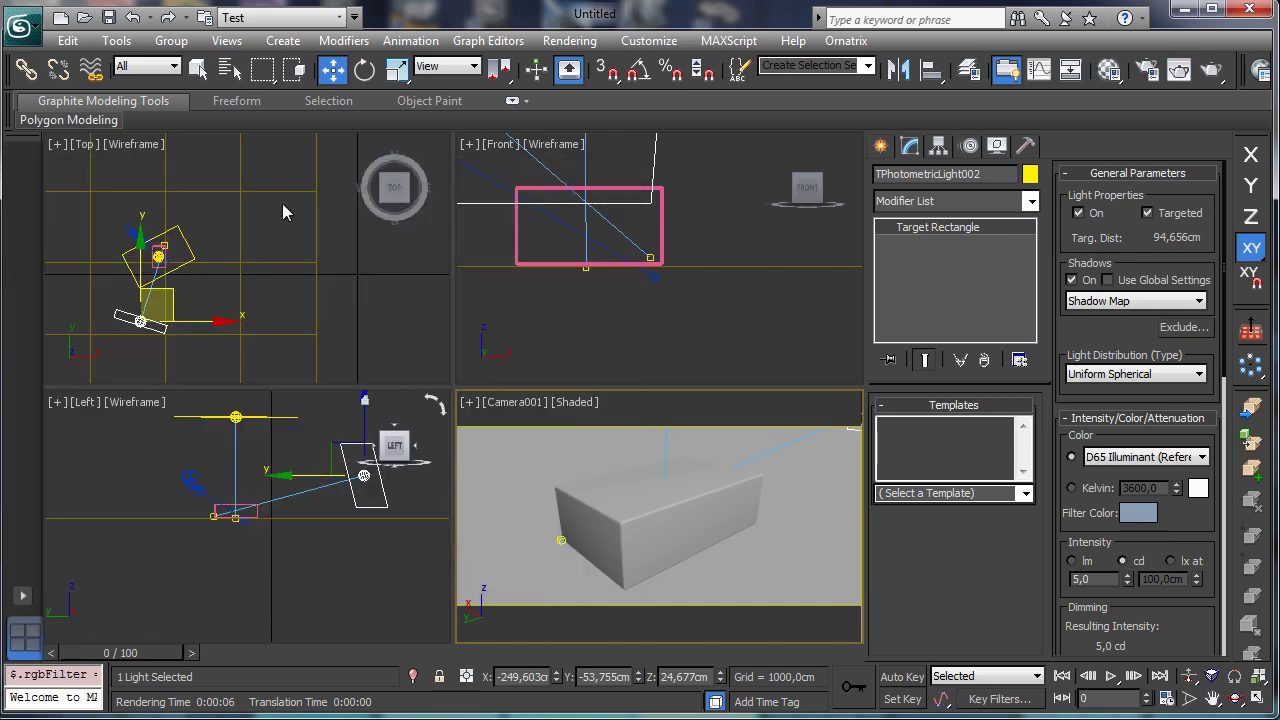
Step: Turn off the first photometric light above the box, render the camera view with the second light alone, and close the render window
left_click(184, 254)
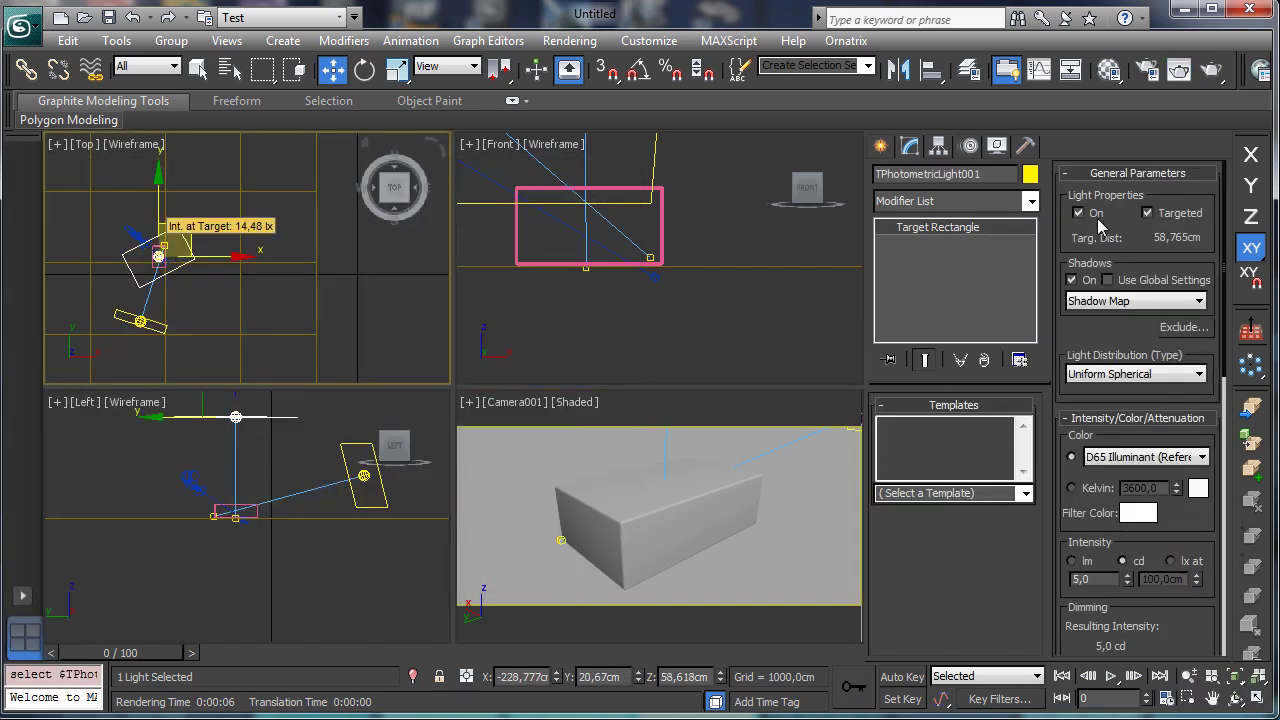
left_click(1090, 214)
right_click(647, 480)
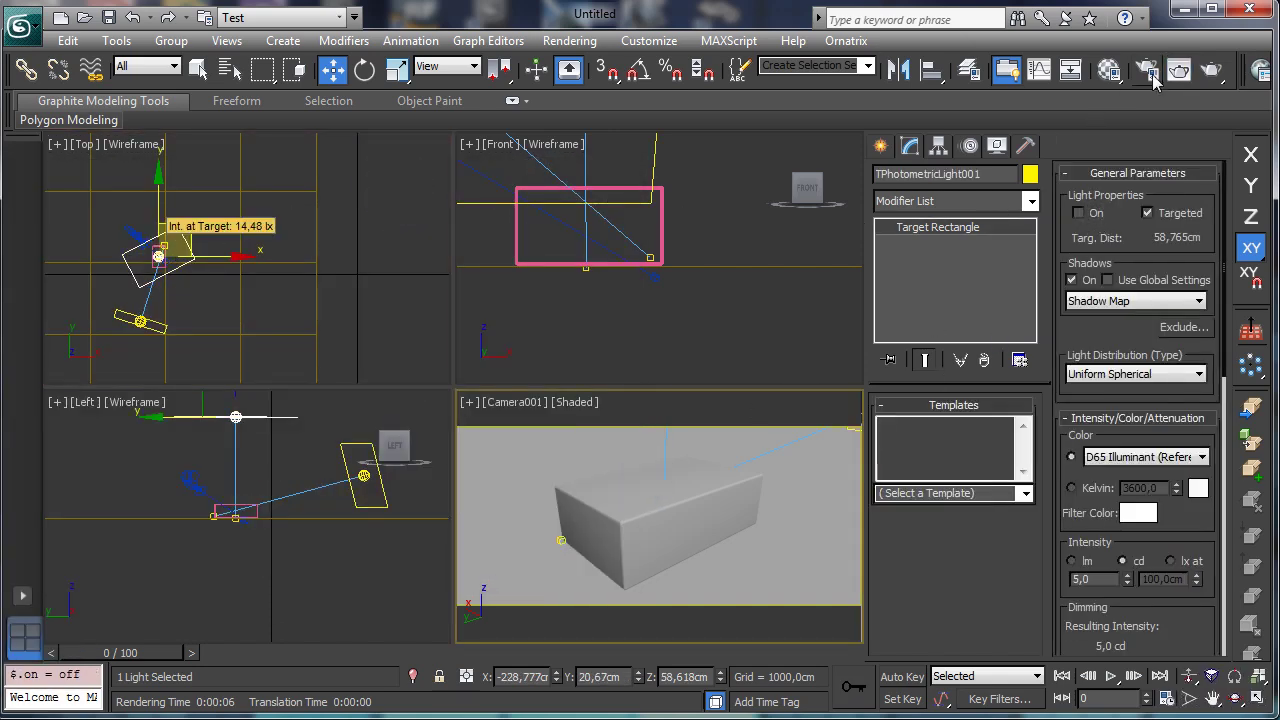
left_click(1202, 77)
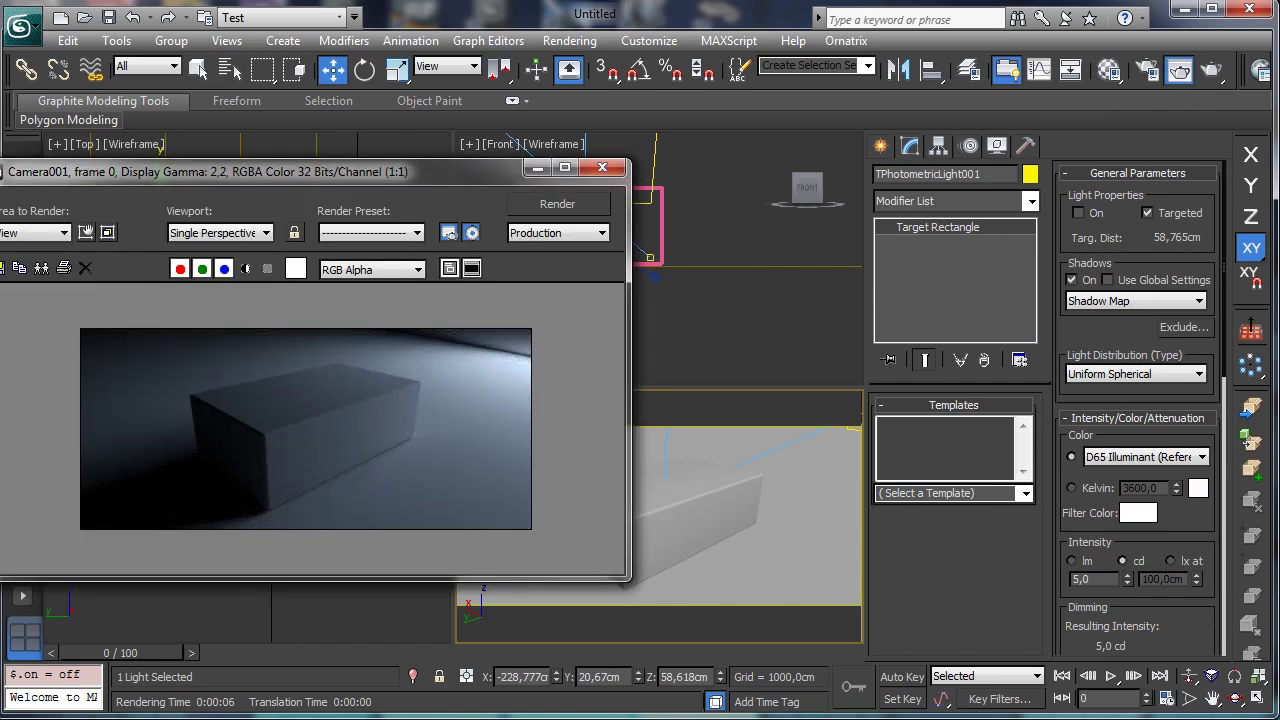
left_click(602, 167)
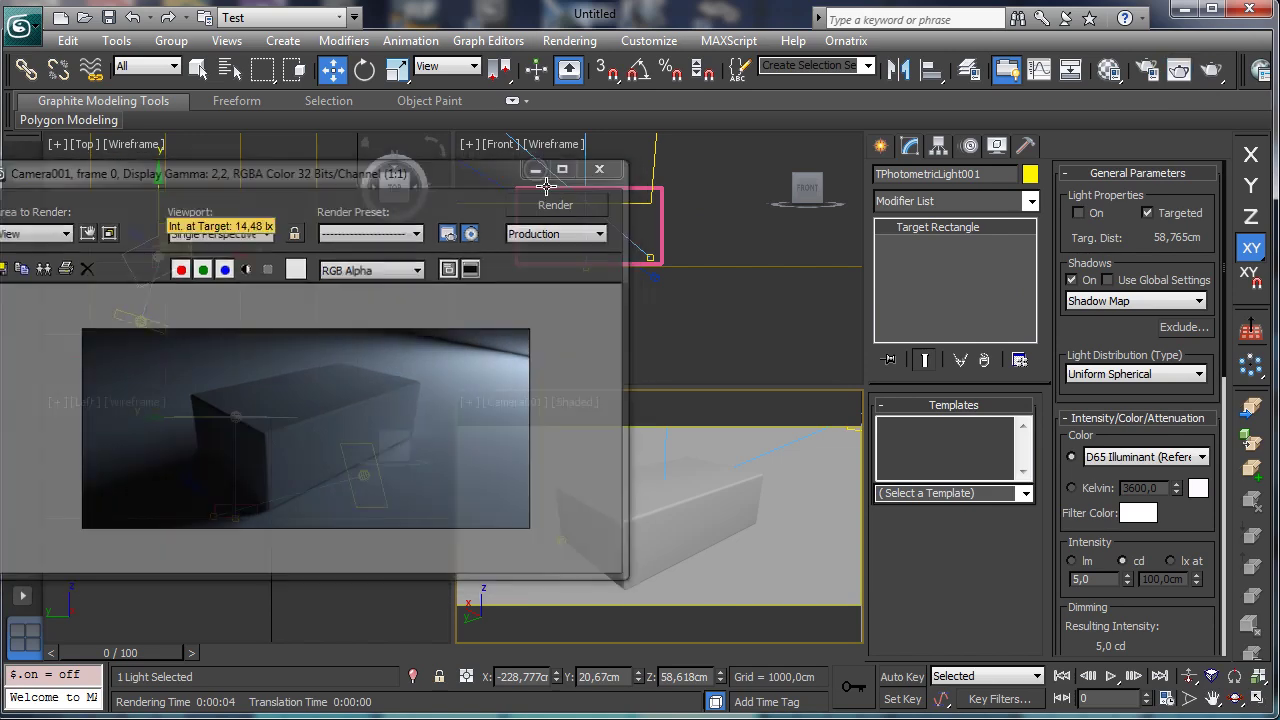
Step: Move the second light along X in the Top view and raise it in the Left view, to about X -186.1, Z 46.7 cm
right_click(199, 301)
left_click(143, 321)
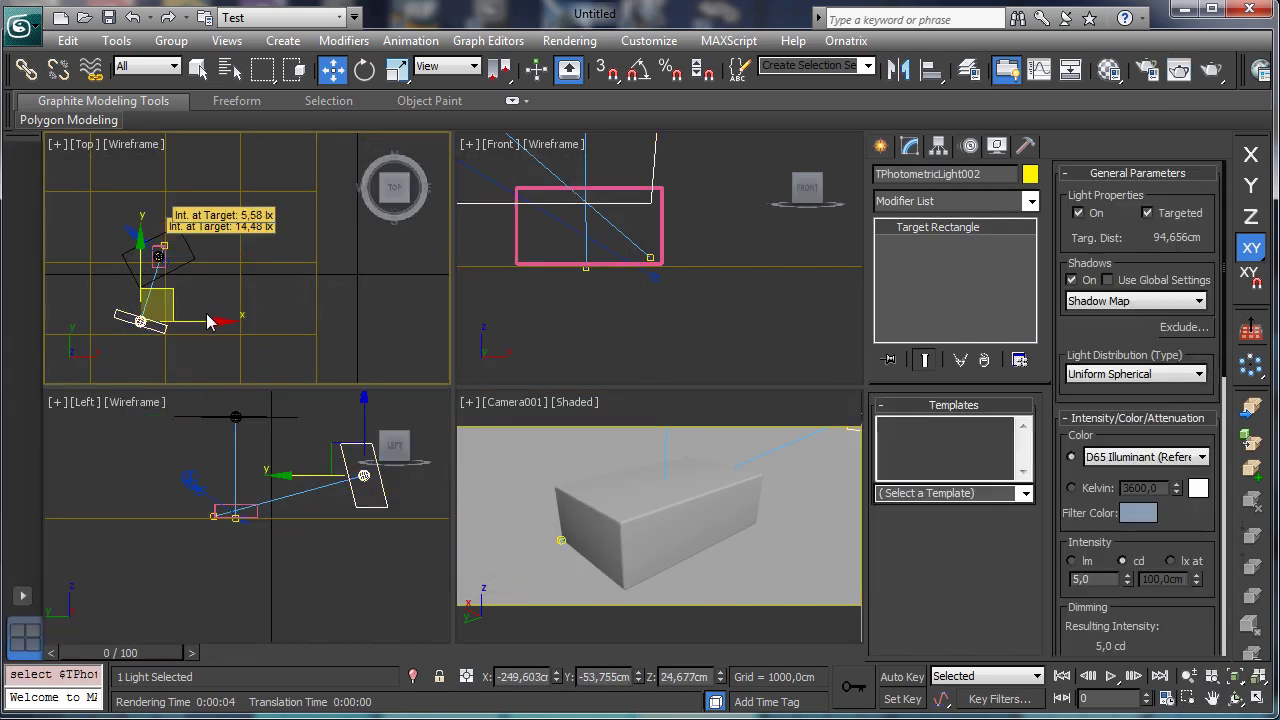
left_click_drag(214, 320, 262, 320)
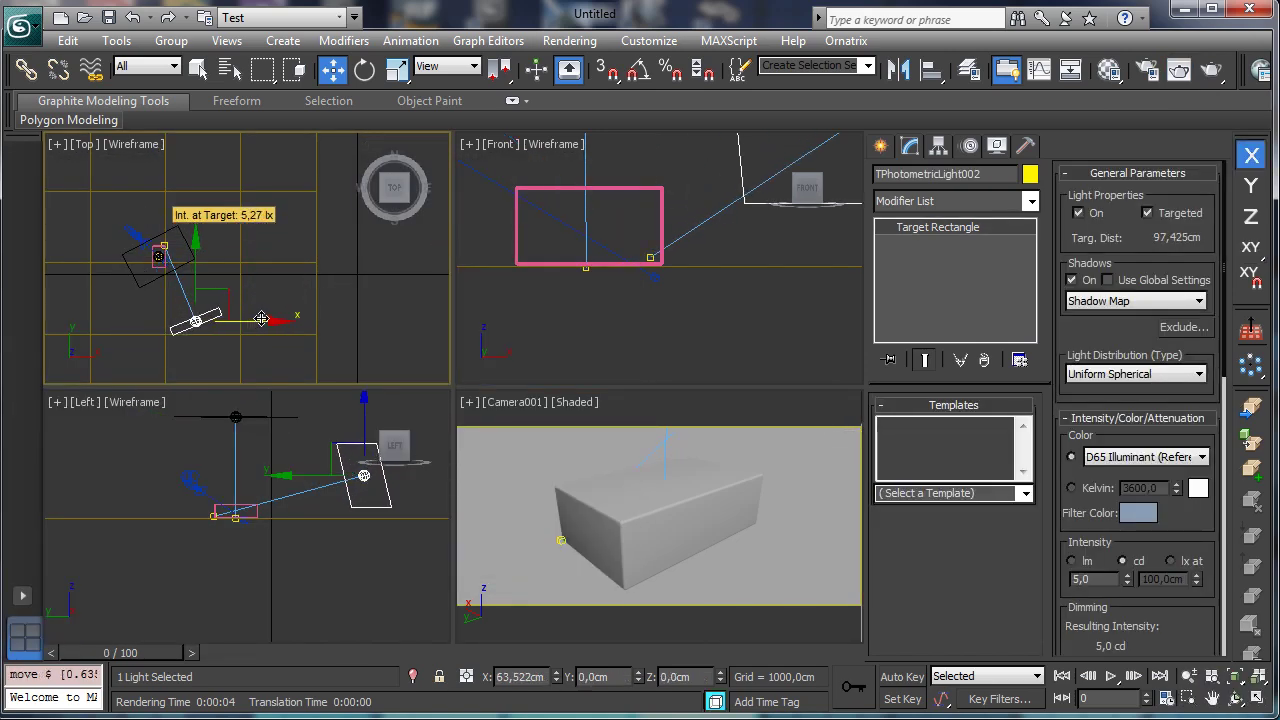
right_click(350, 414)
left_click_drag(367, 420, 358, 384)
Step: Render the camera view from the light's new position, and lighten the second light's filter color to about RGB 96, 117, 143
right_click(500, 434)
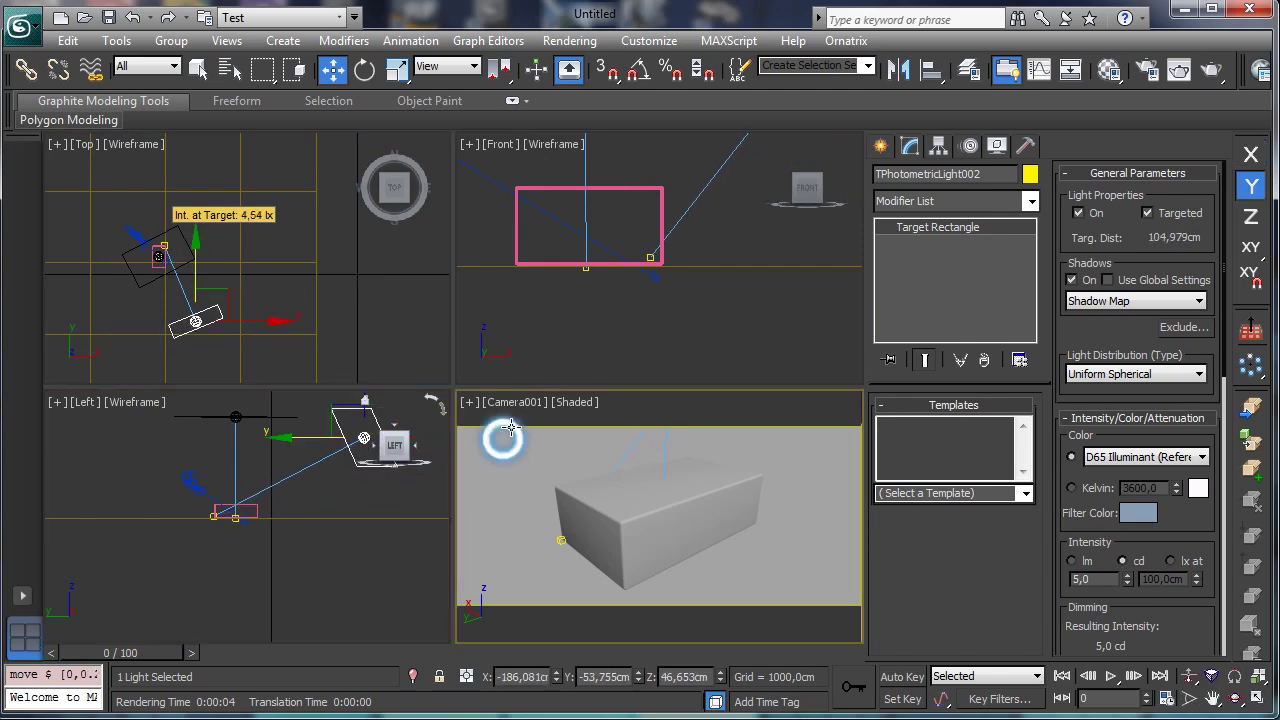
left_click(1182, 70)
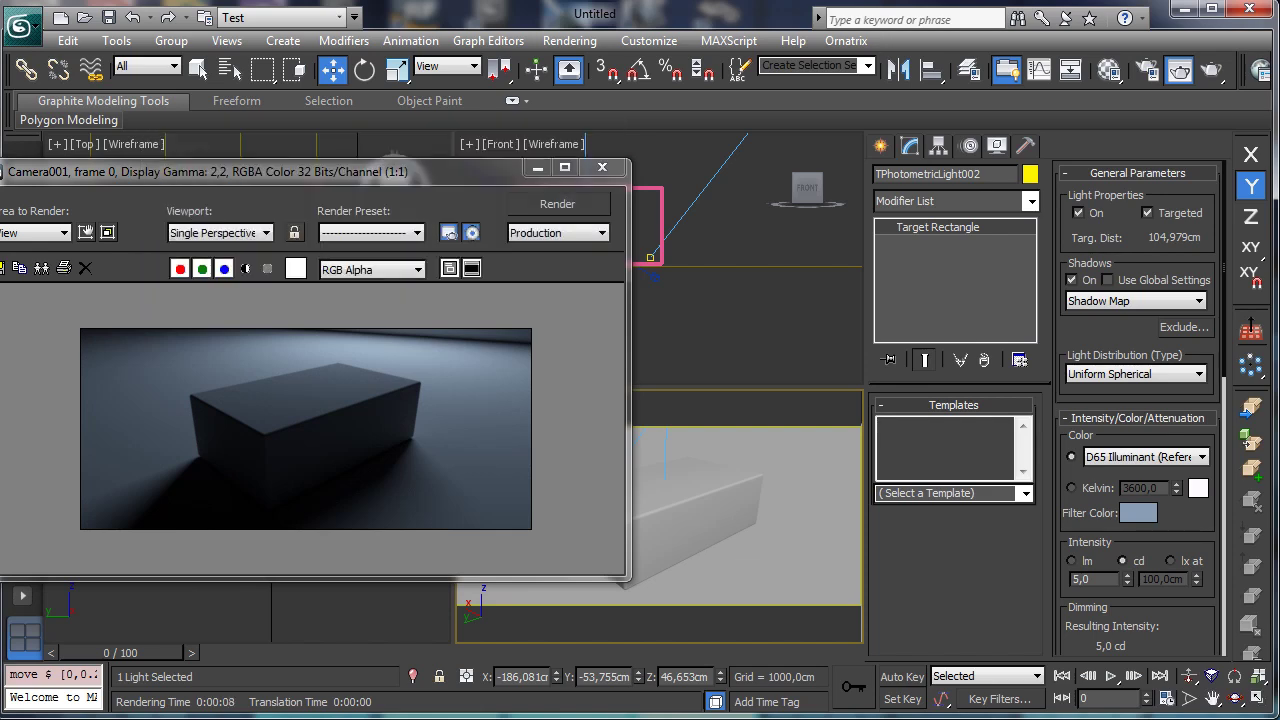
left_click(537, 167)
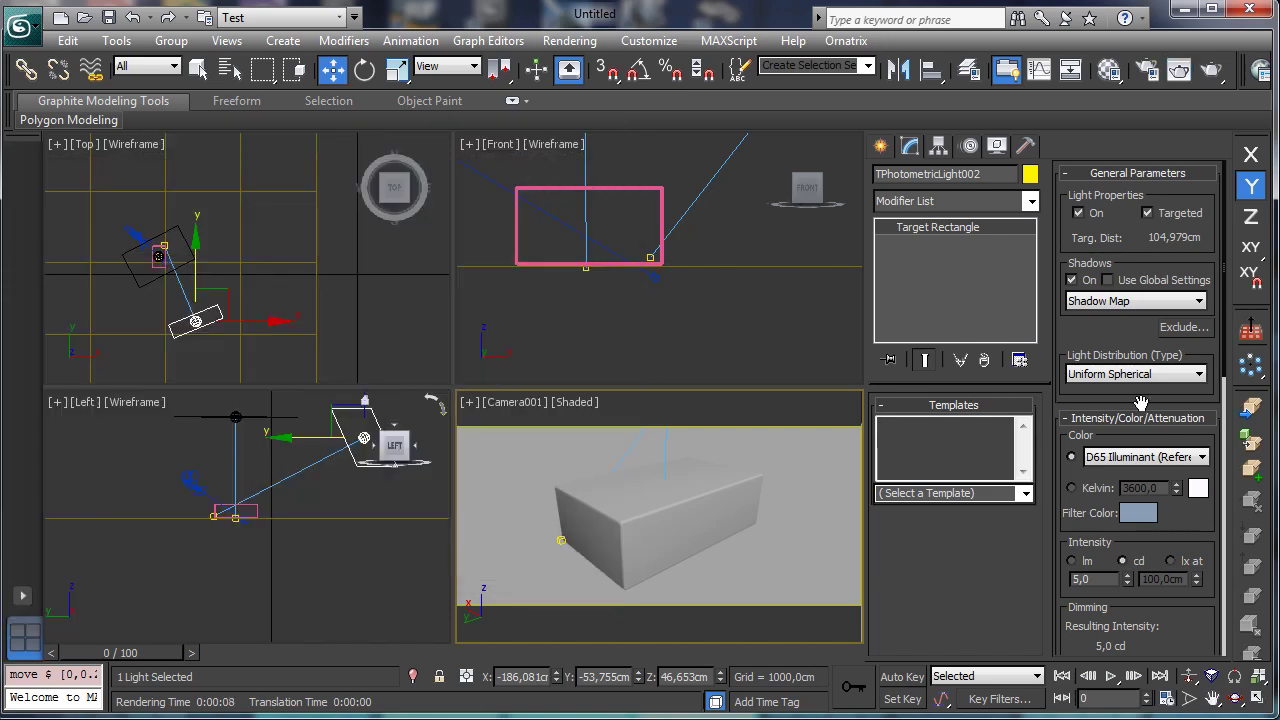
left_click(1138, 512)
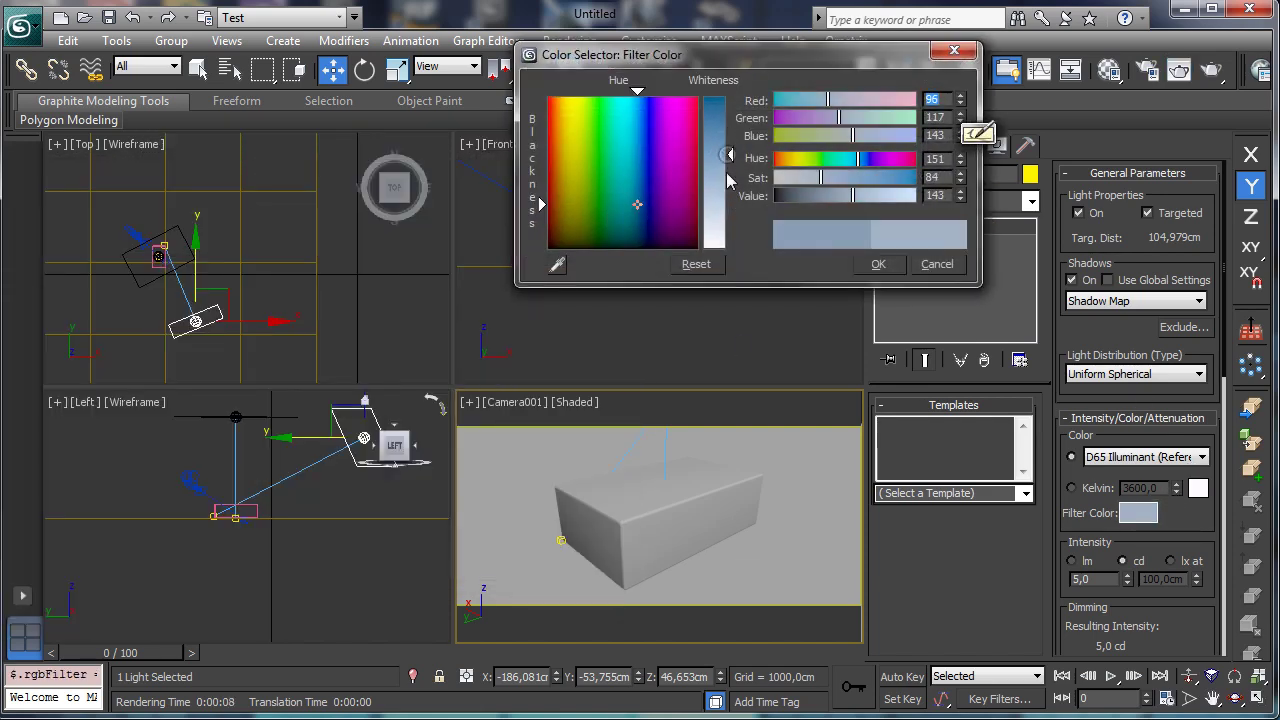
left_click(882, 264)
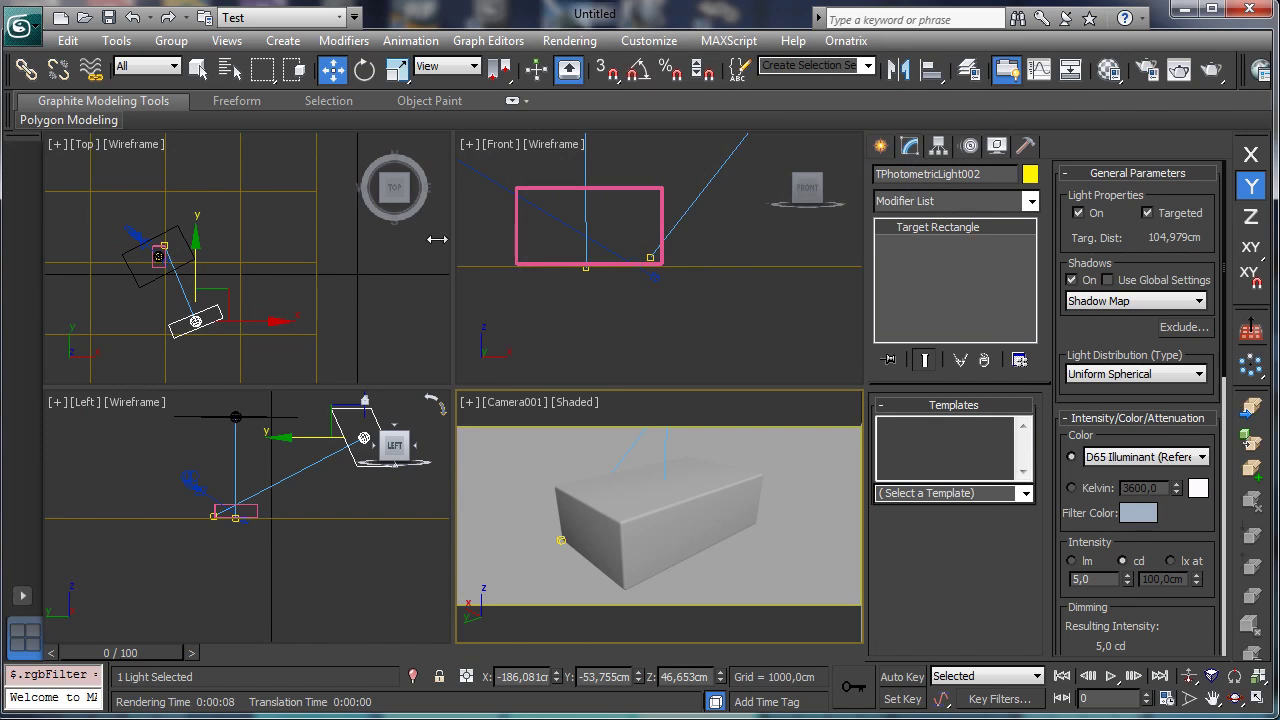
Step: Create a third target light in the Top view behind the box, aimed at it, and move it to about Y 120.5, Z 40.1 cm
left_click(880, 145)
left_click(930, 274)
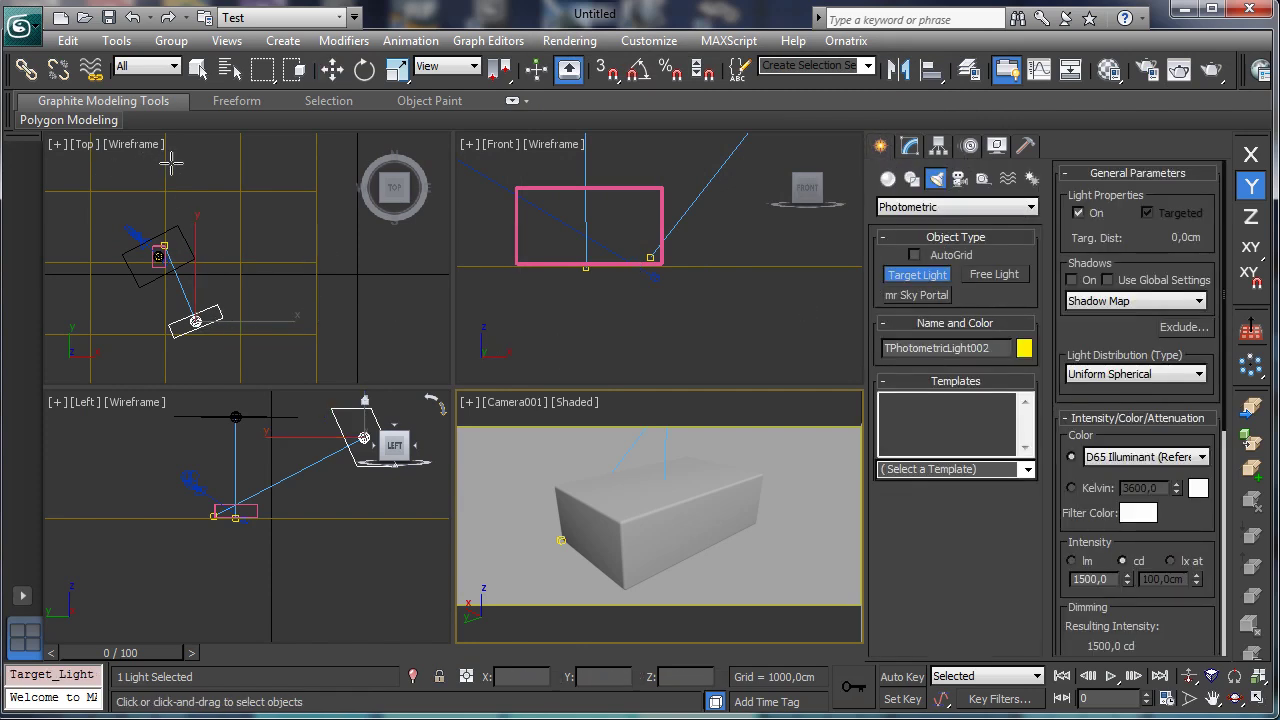
left_click_drag(177, 159, 162, 245)
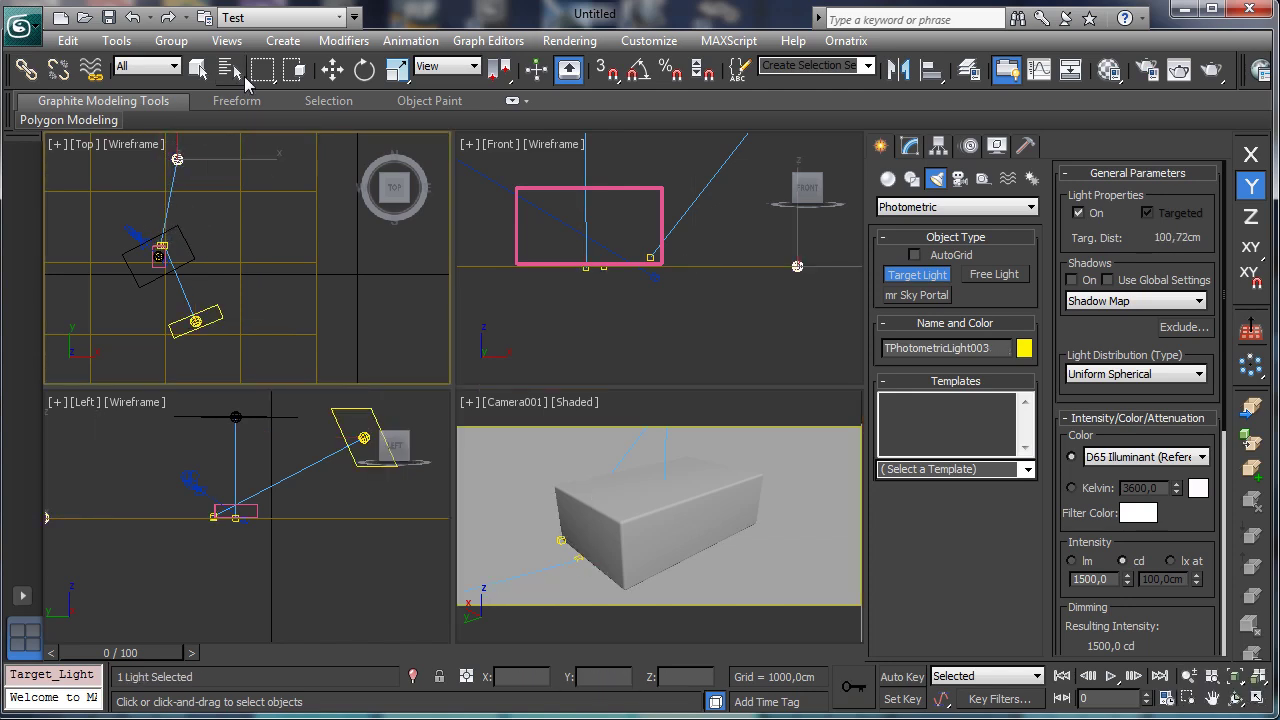
left_click(332, 70)
right_click(290, 472)
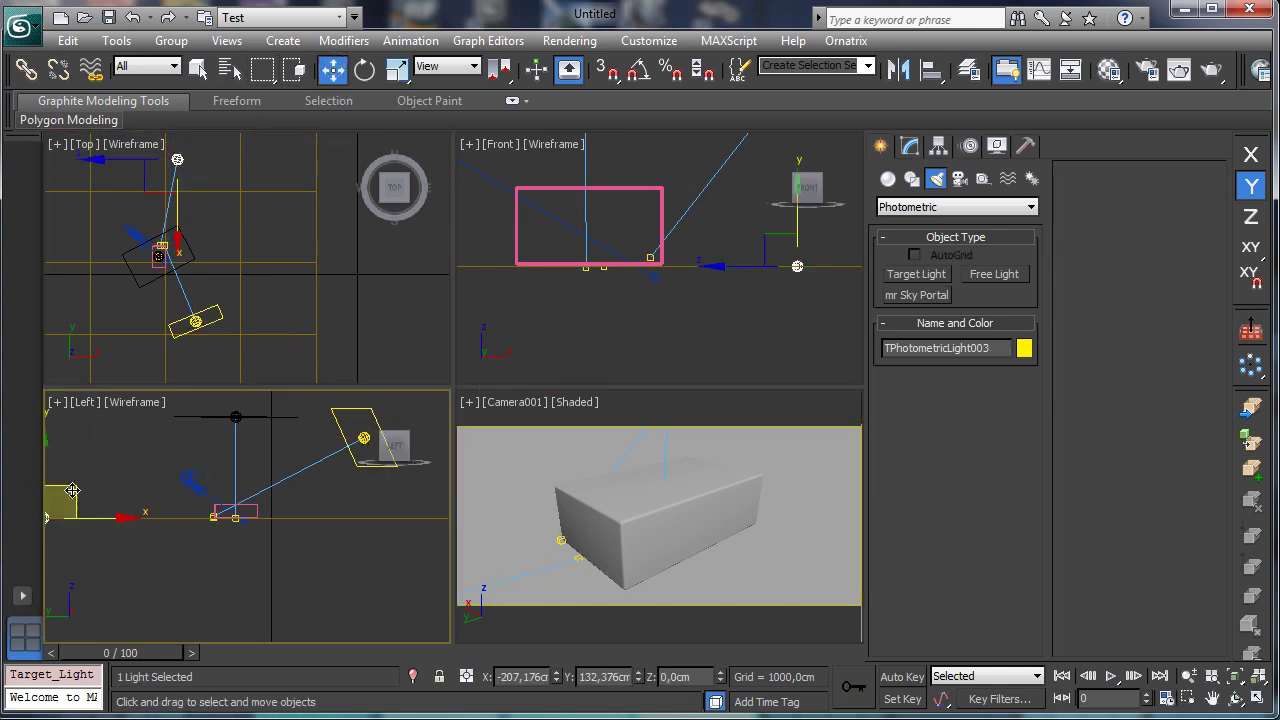
left_click_drag(72, 490, 90, 422)
right_click(643, 471)
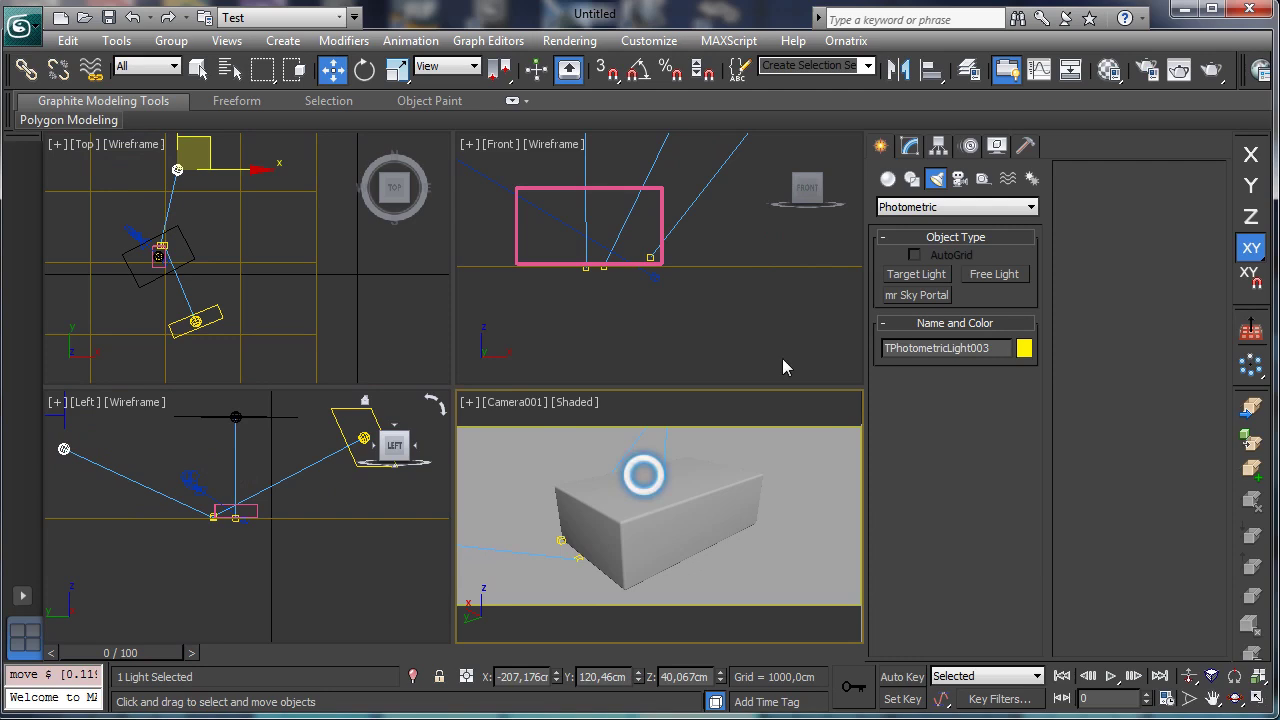
Step: Turn on shadows for the third light and set its filter color to a reddish brown, RGB 88, 45, 33
left_click(918, 146)
left_click(1073, 280)
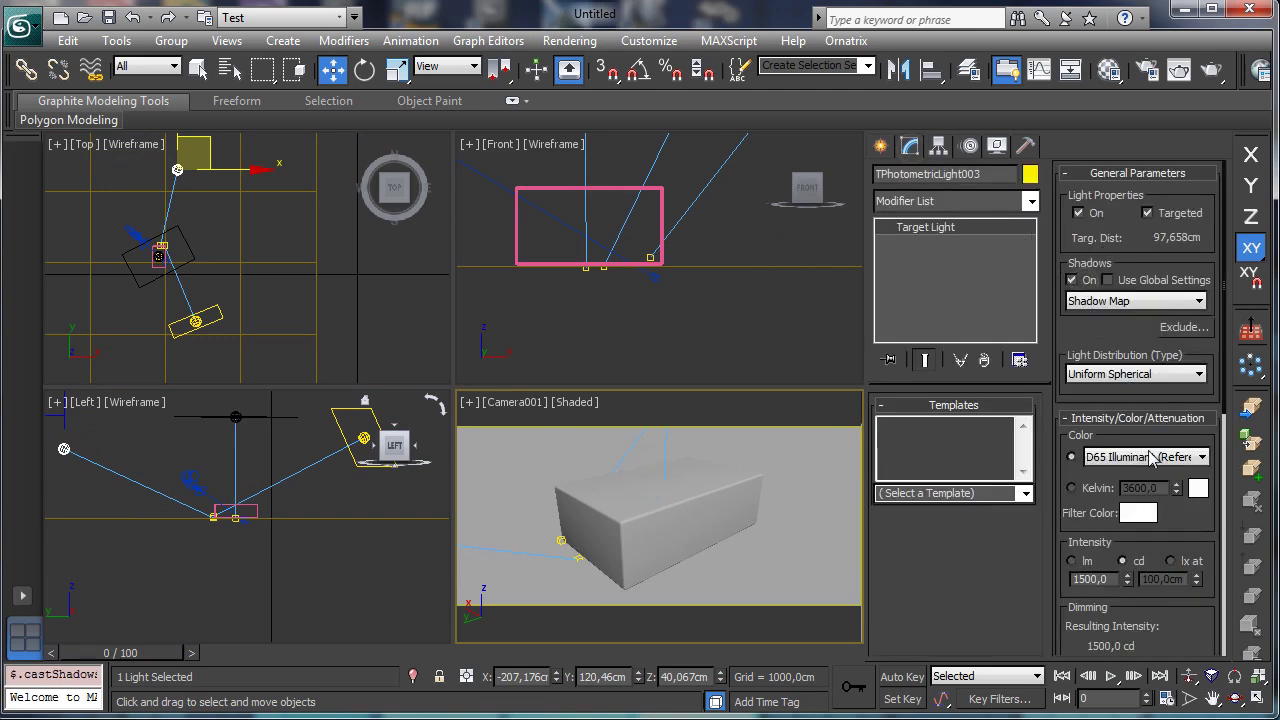
left_click(1138, 514)
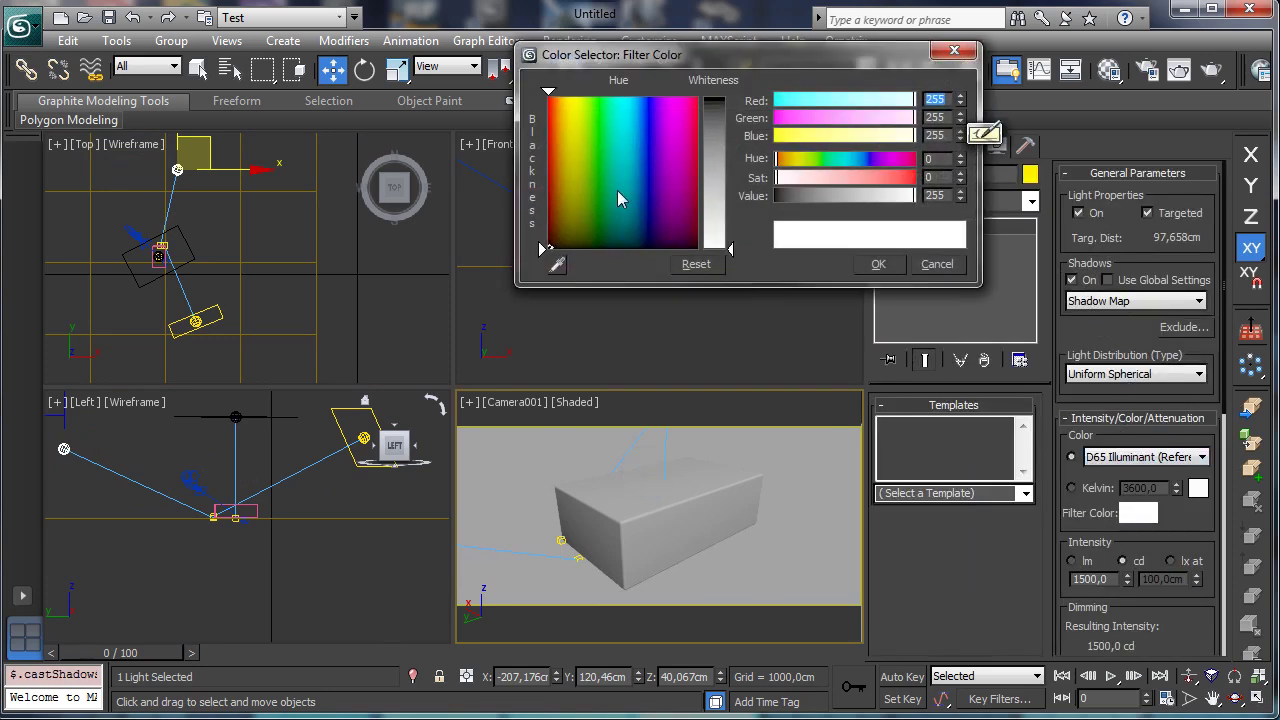
left_click(556, 216)
left_click_drag(732, 133, 731, 121)
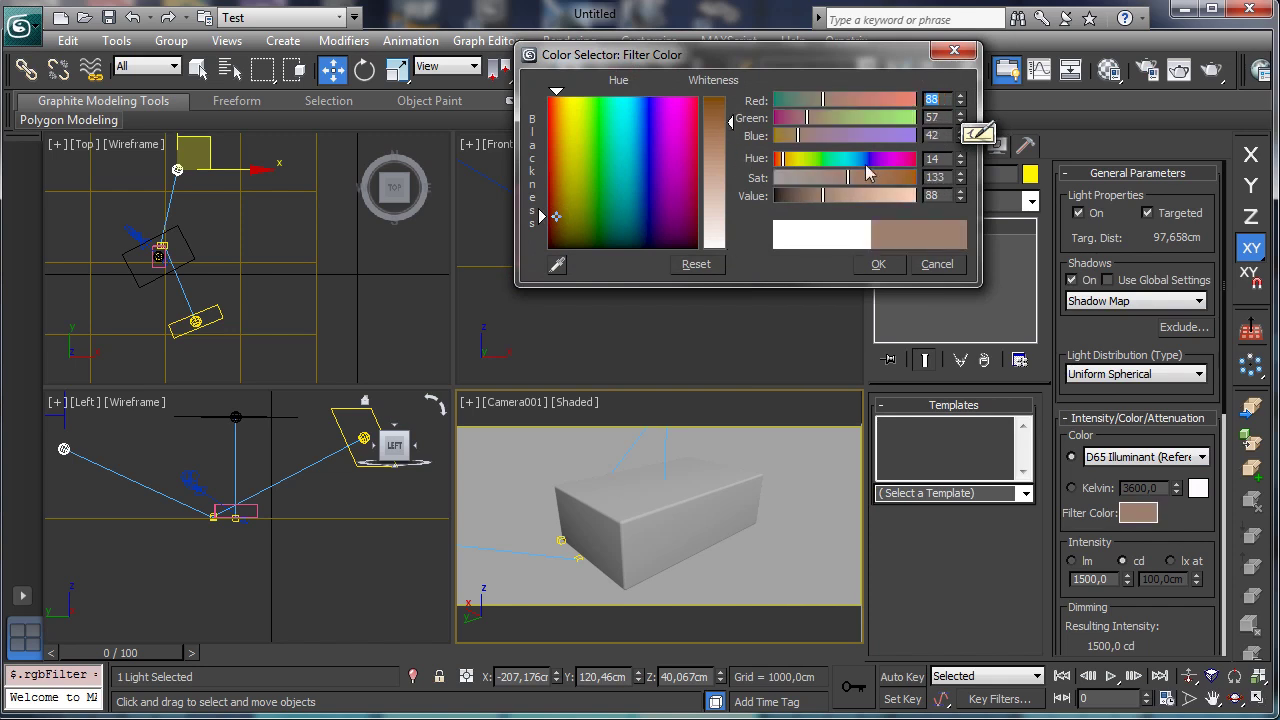
left_click(813, 197)
left_click(823, 102)
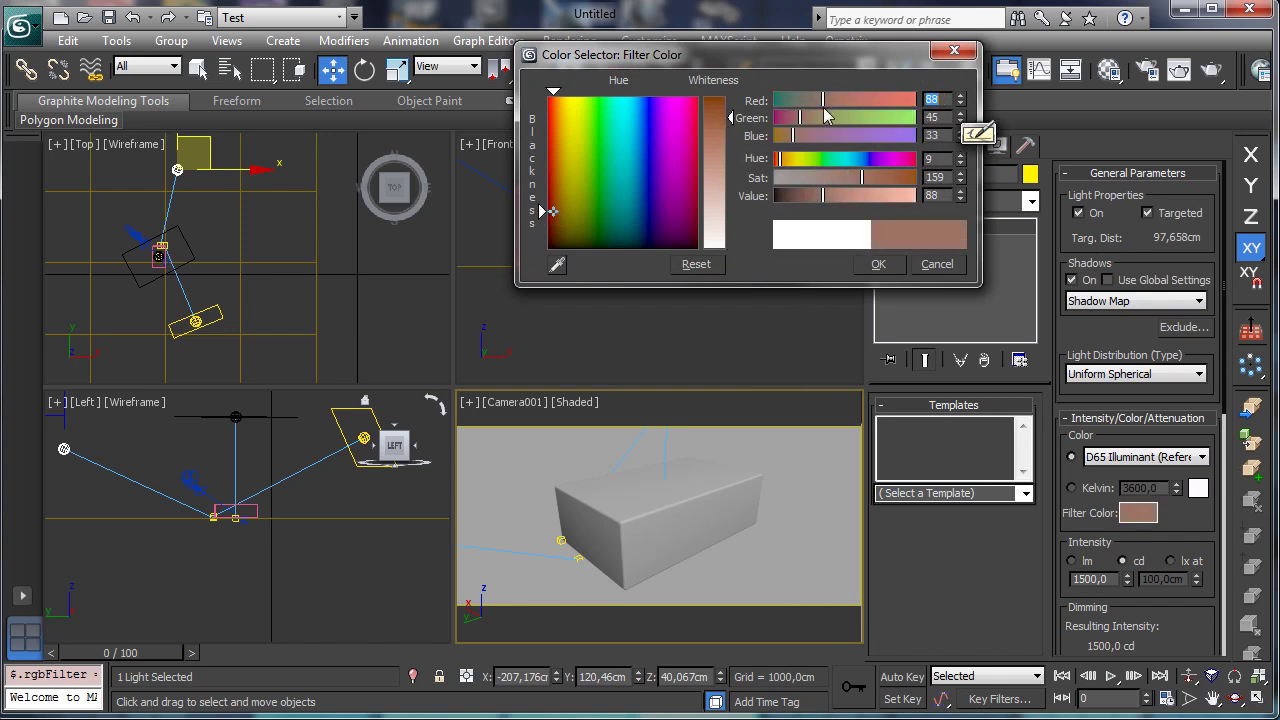
left_click(880, 264)
Step: Set the third light's intensity to 4 cd and render the camera view
scroll(1180, 600, "down", 5)
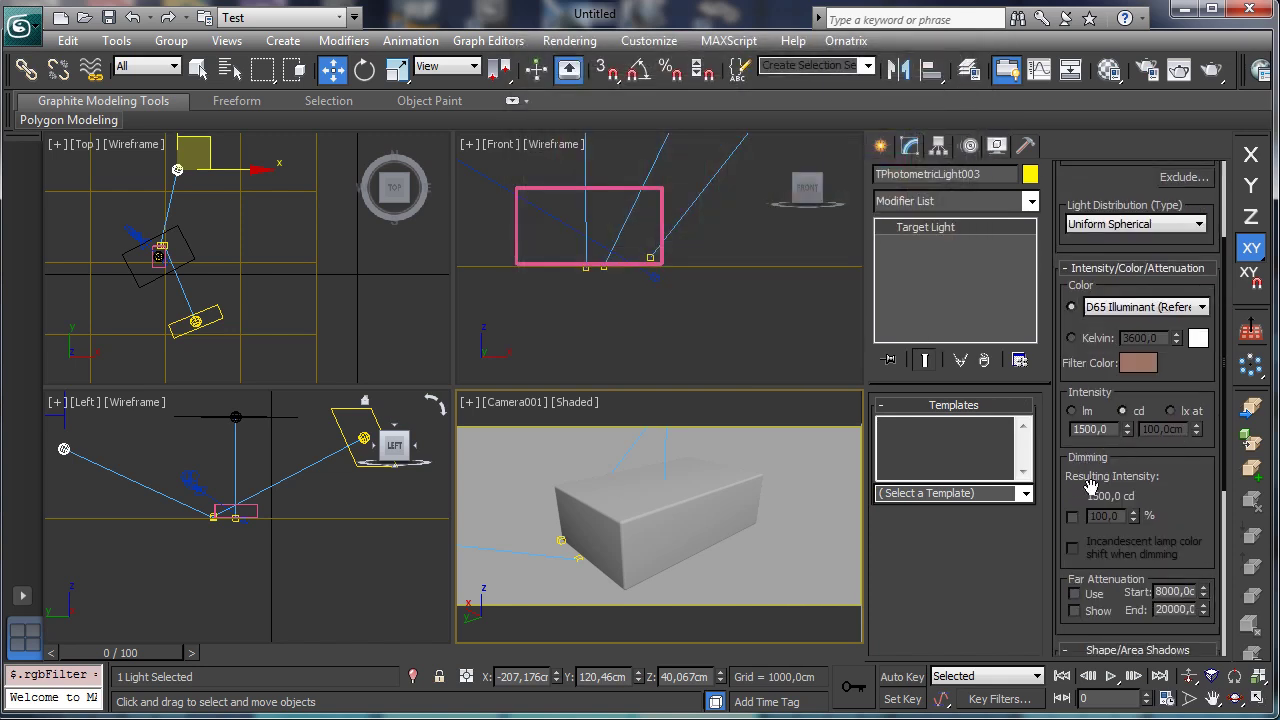
double_click(1092, 428)
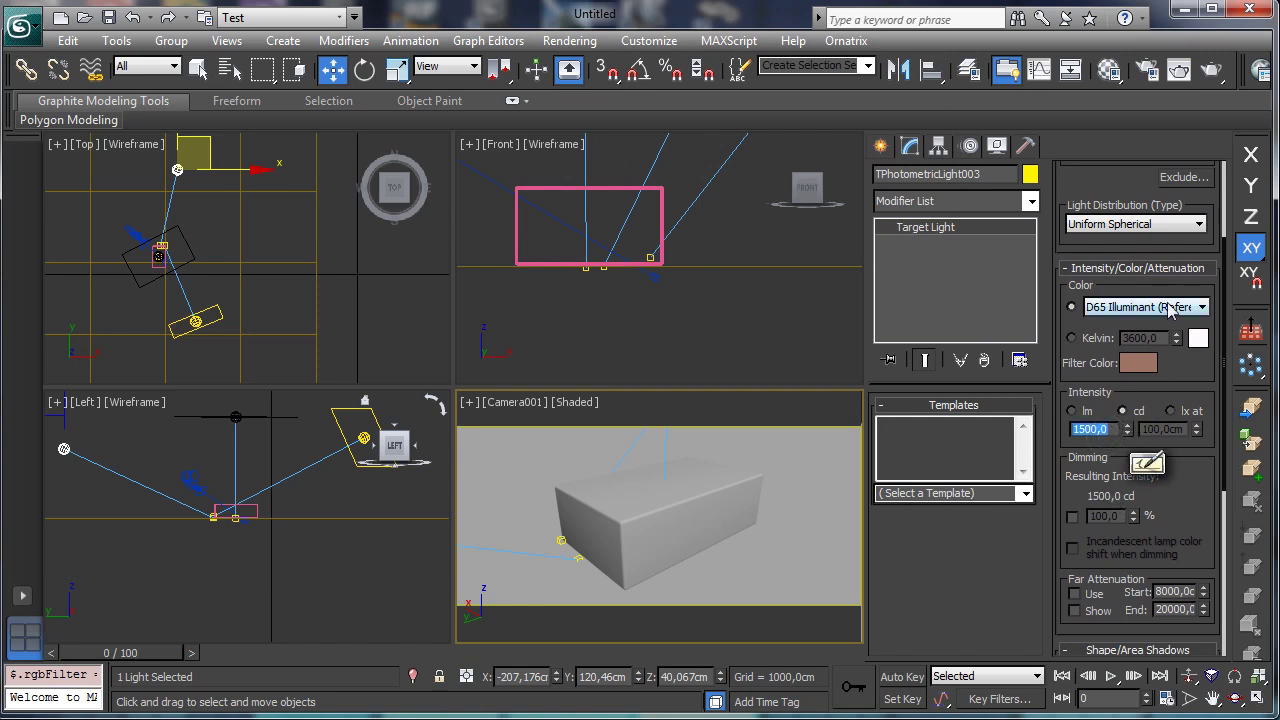
type("4")
key("Return")
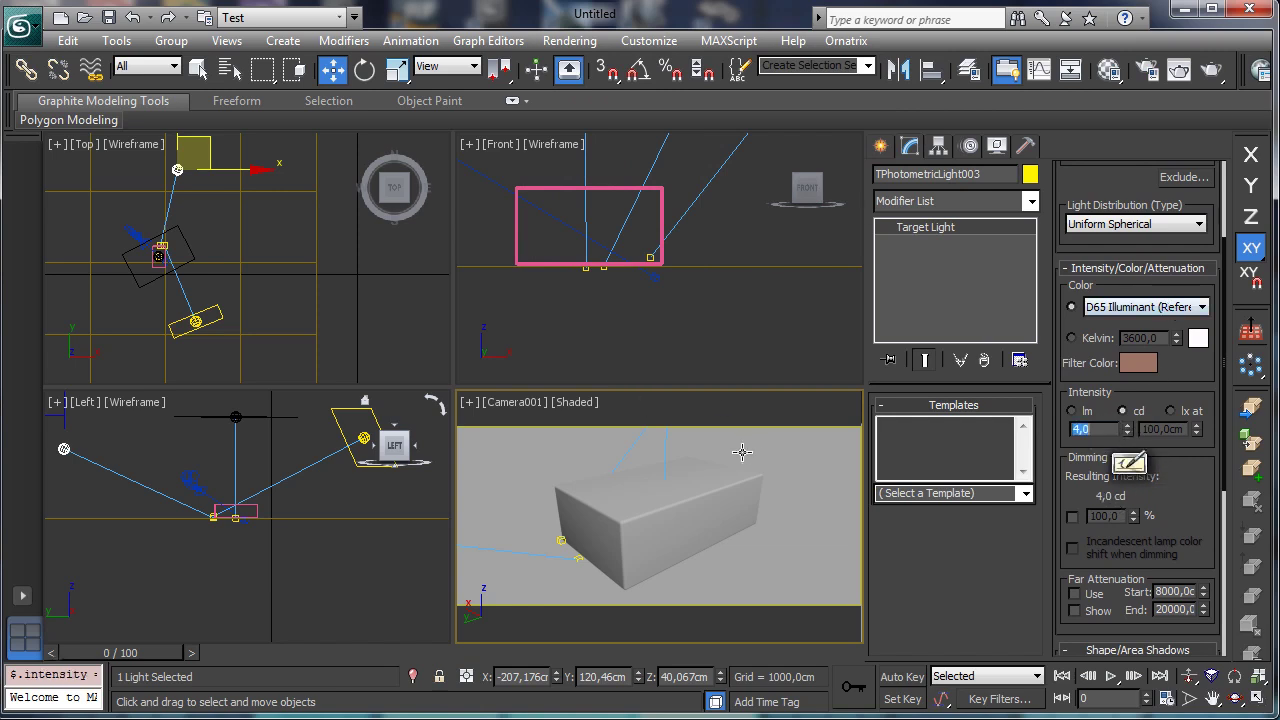
left_click(1180, 70)
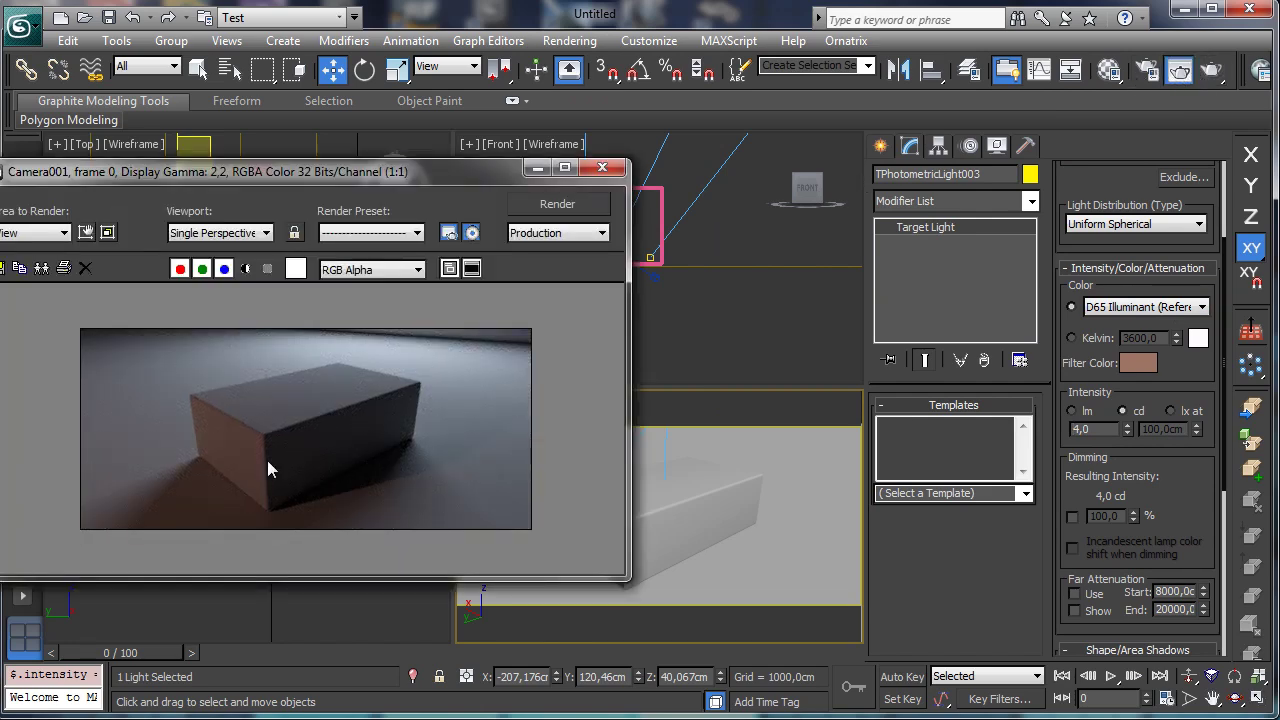
Step: Make the third light emit from a Rectangle shape instead of a point
left_click(537, 170)
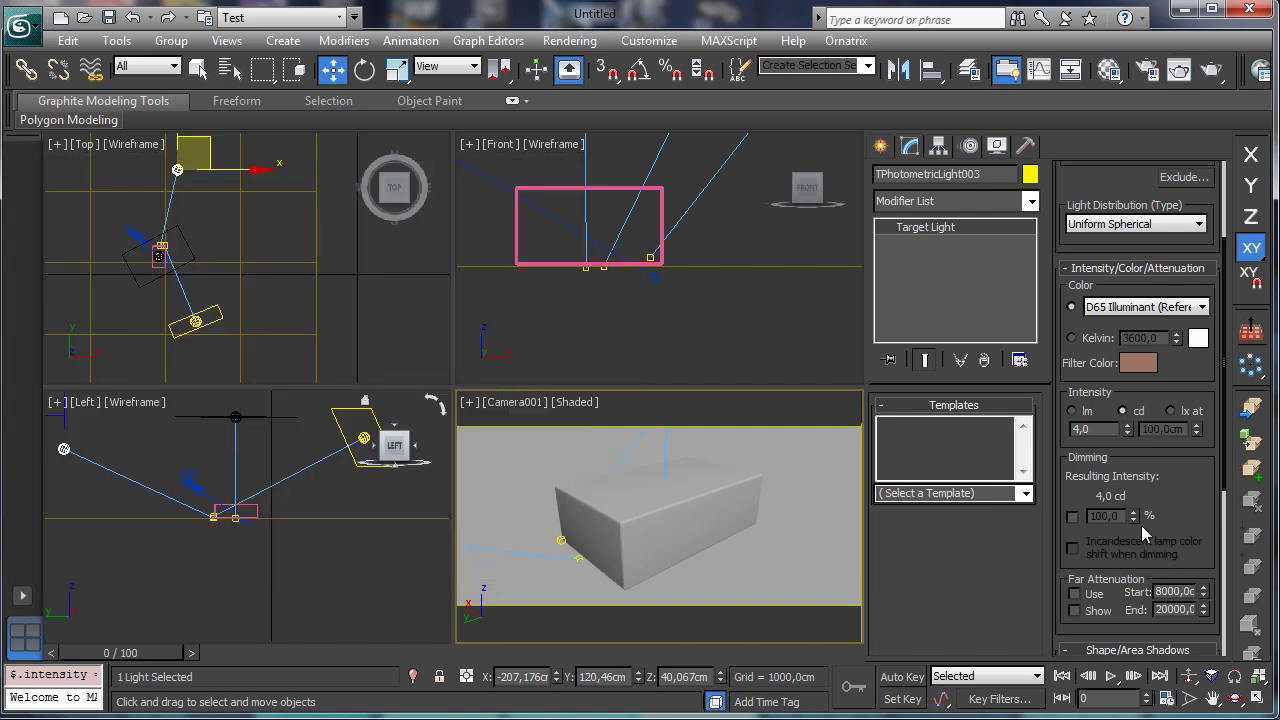
scroll(1140, 520, "down", 5)
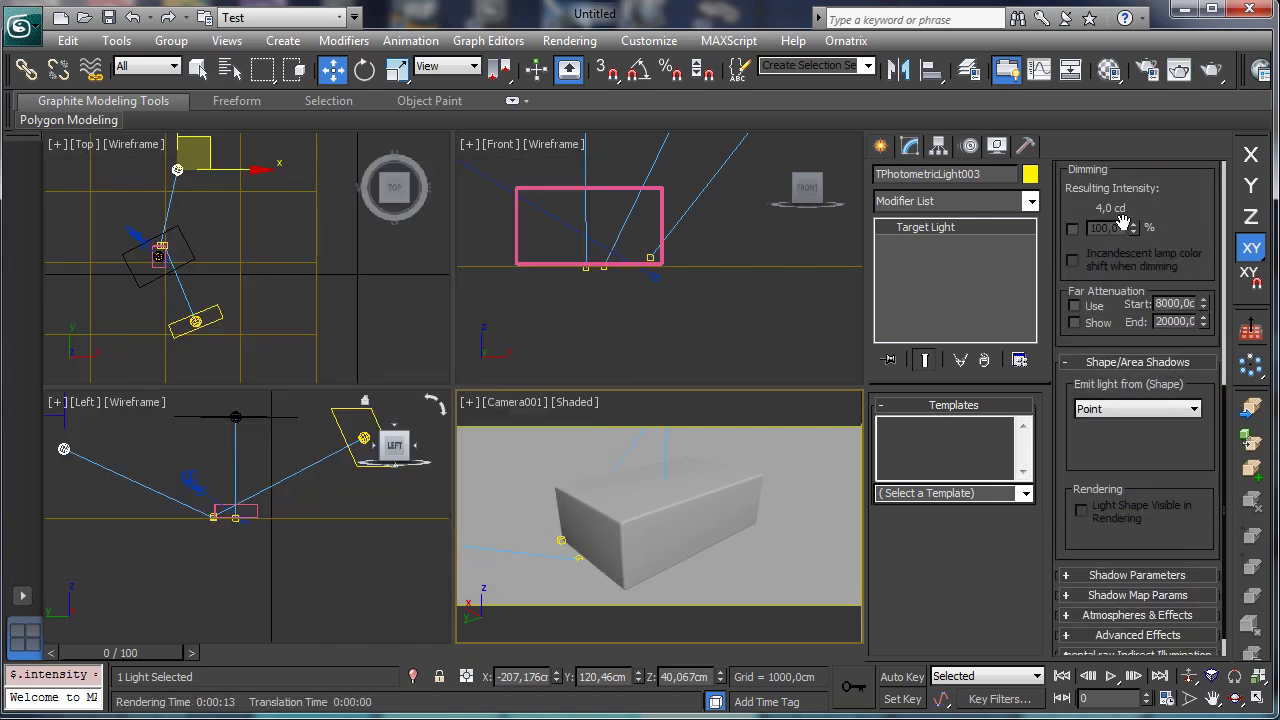
left_click(1151, 409)
left_click(1133, 452)
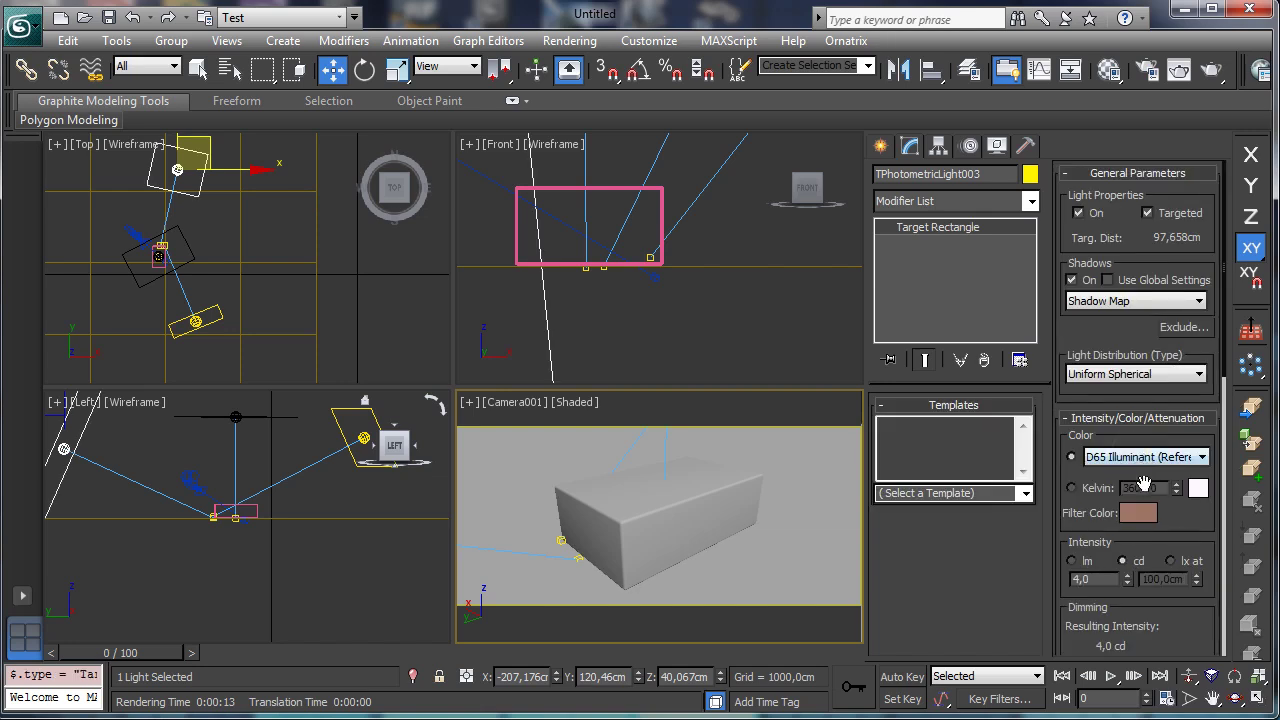
scroll(1155, 338, "down", 5)
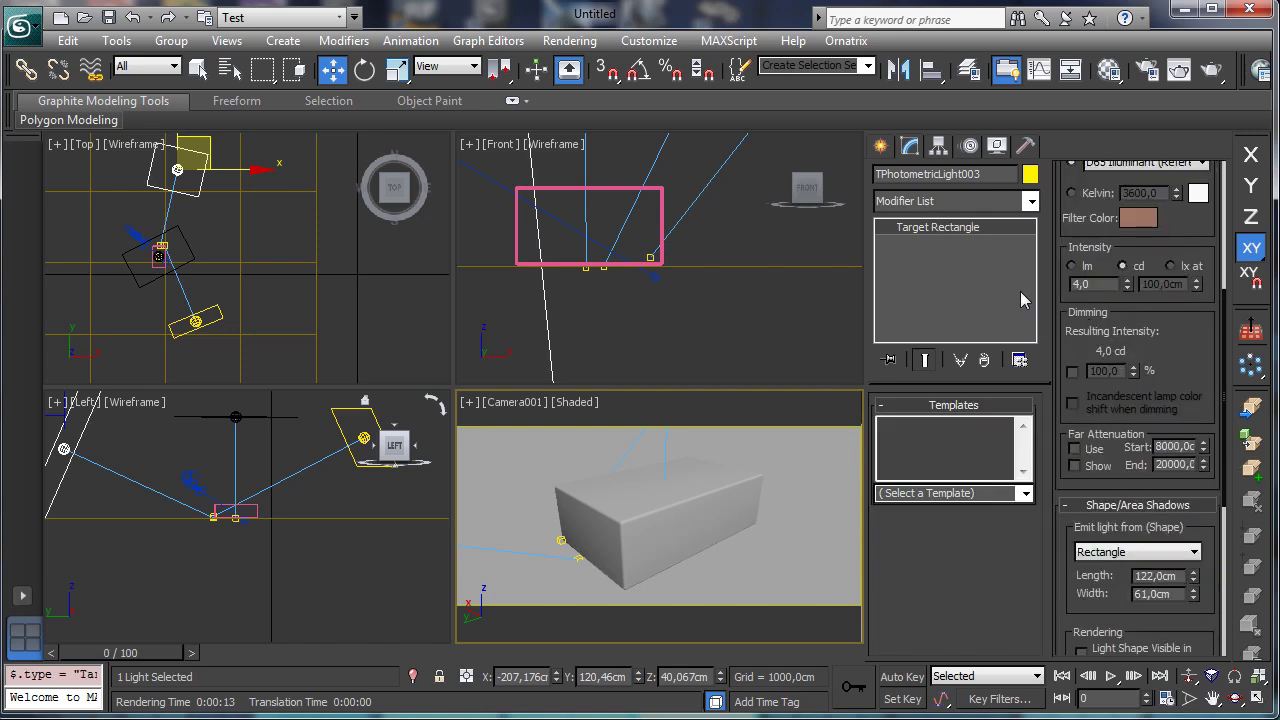
Step: Move the second light in the Top view along X to about -235.3 cm and render the camera view
left_click(217, 323)
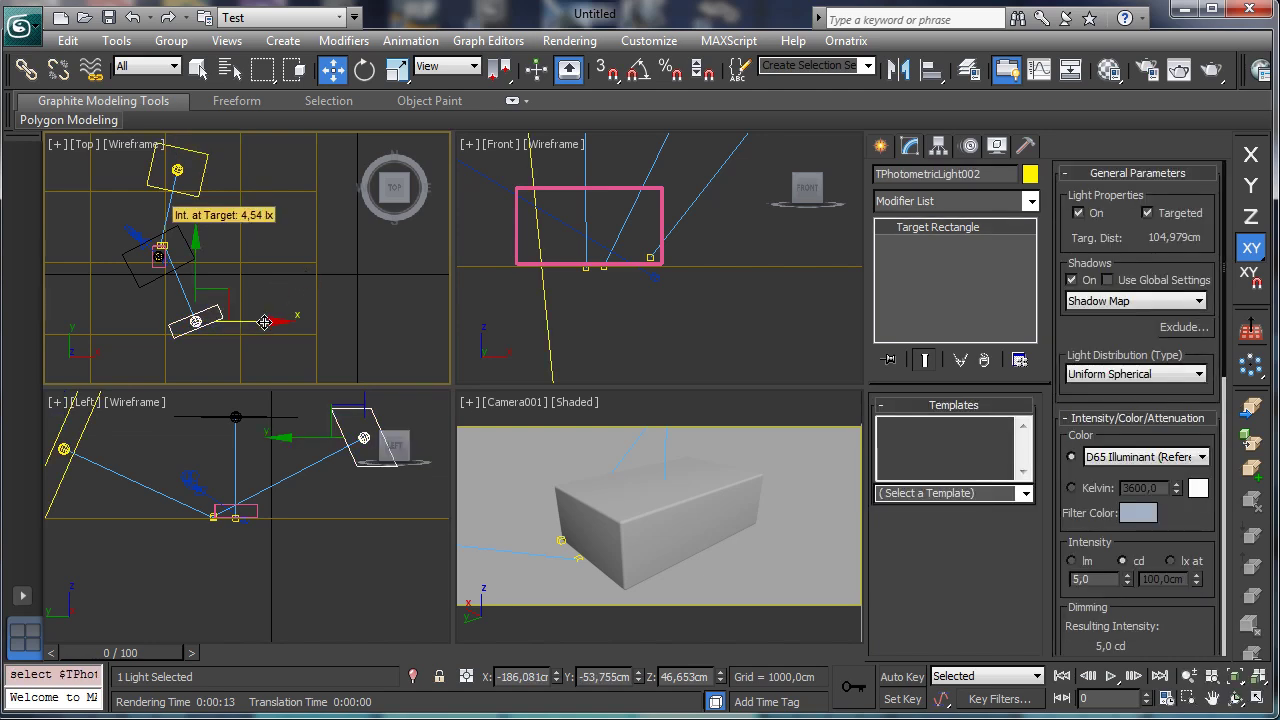
left_click_drag(263, 322, 222, 329)
right_click(617, 460)
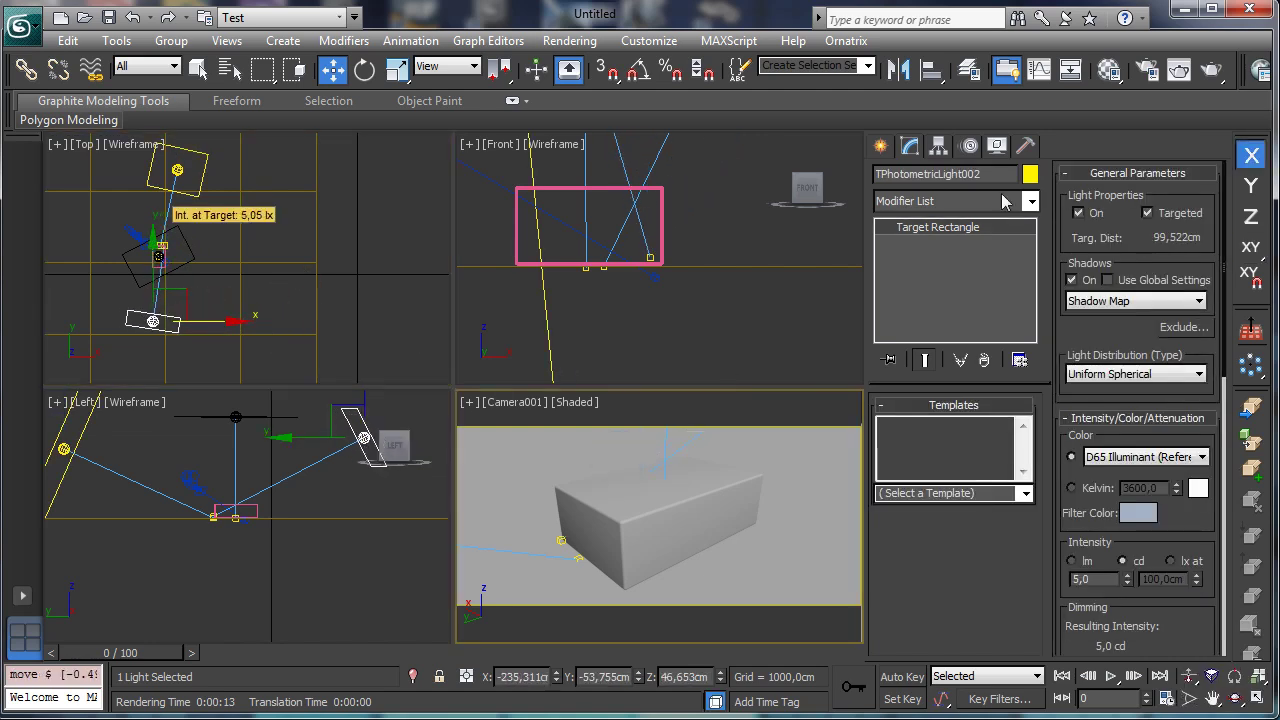
left_click(1188, 78)
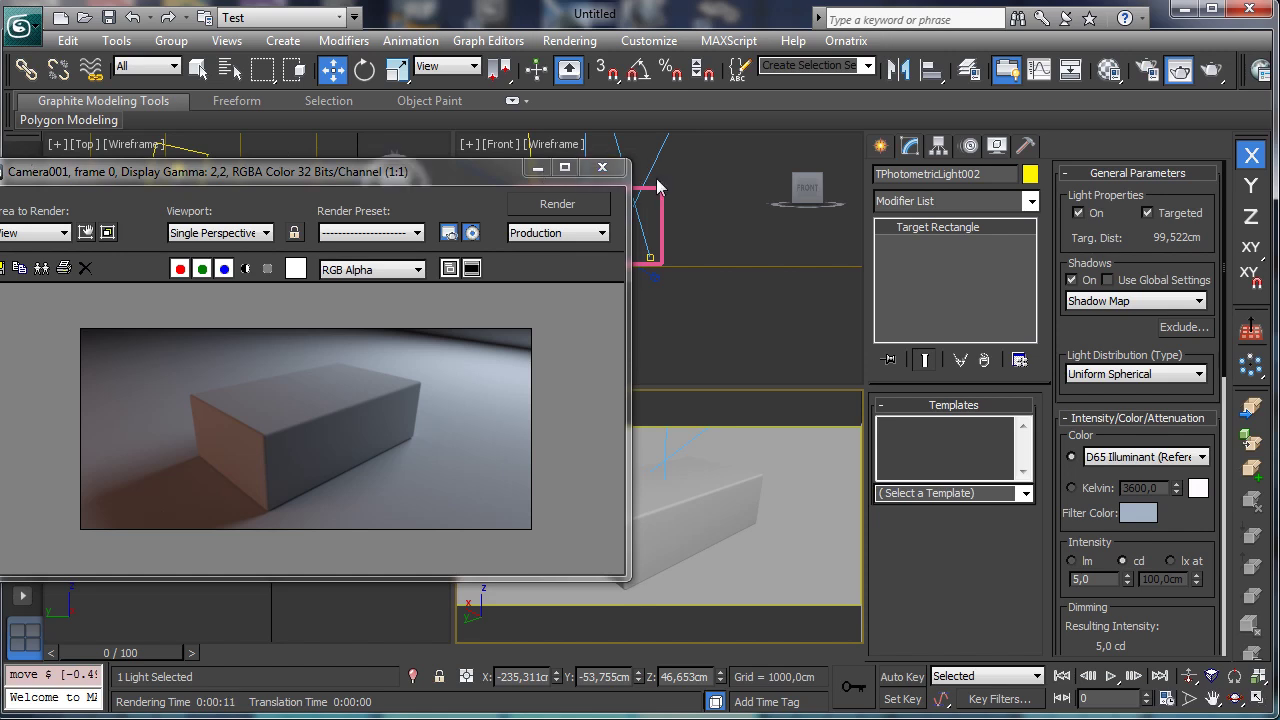
left_click(540, 170)
Step: Shift the second light along X to about -212 cm and render the camera view again
left_click(205, 323)
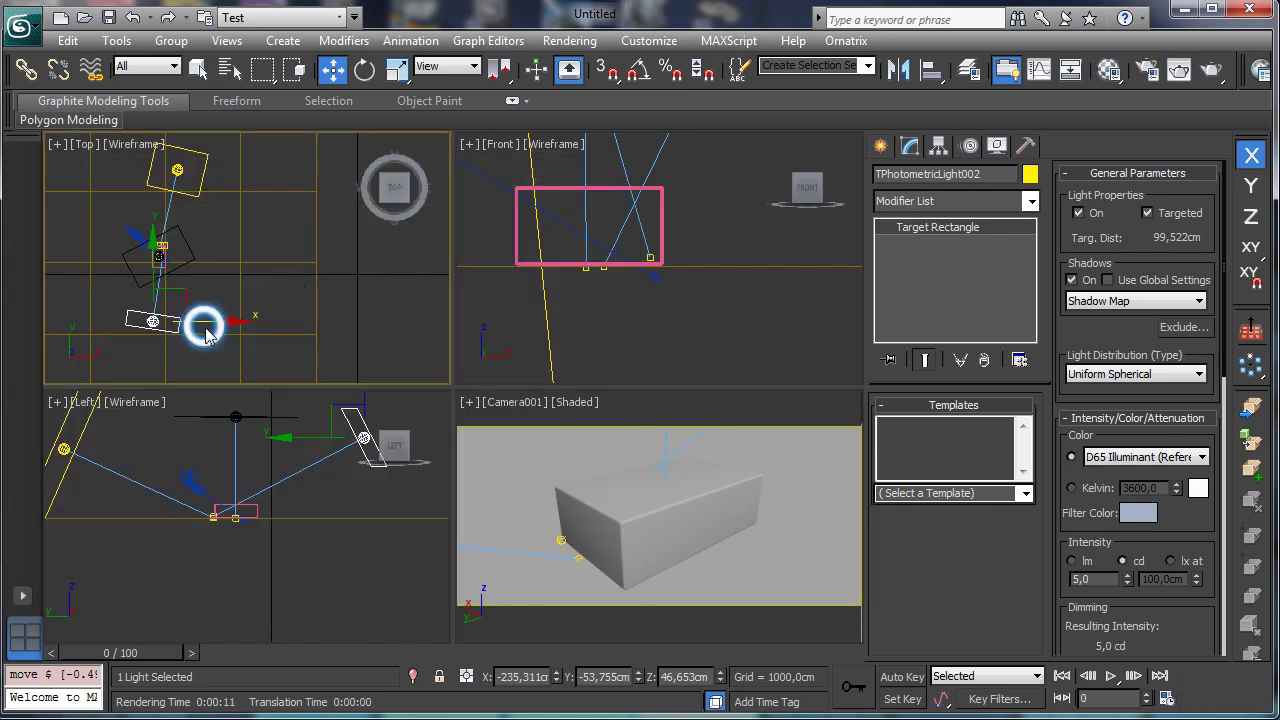
right_click(220, 321)
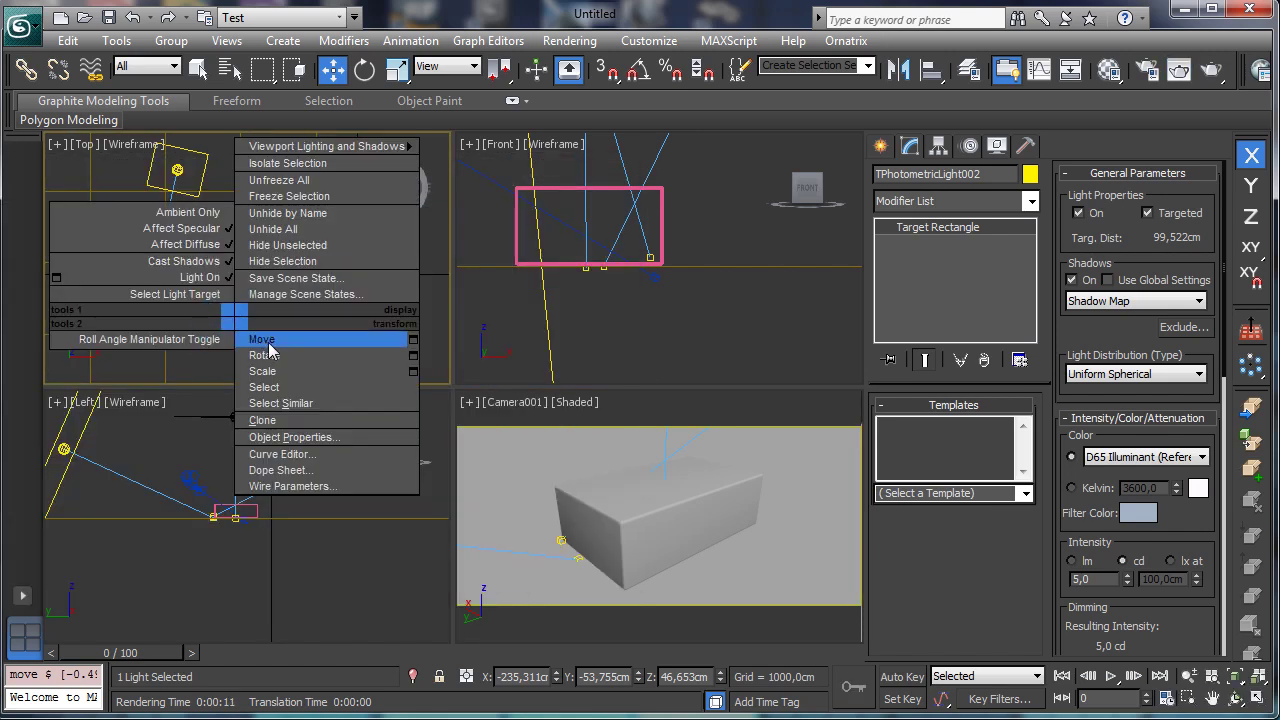
left_click(250, 340)
left_click_drag(220, 321, 249, 323)
right_click(621, 420)
left_click(1180, 70)
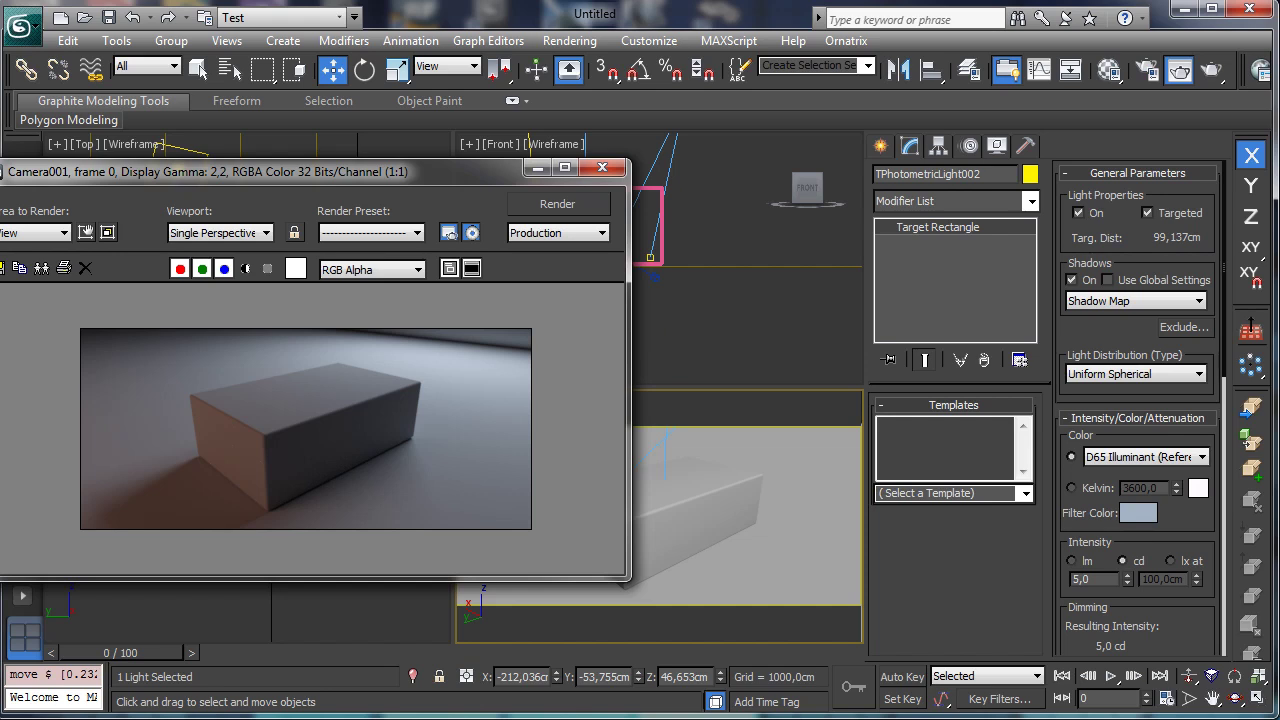
left_click(778, 228)
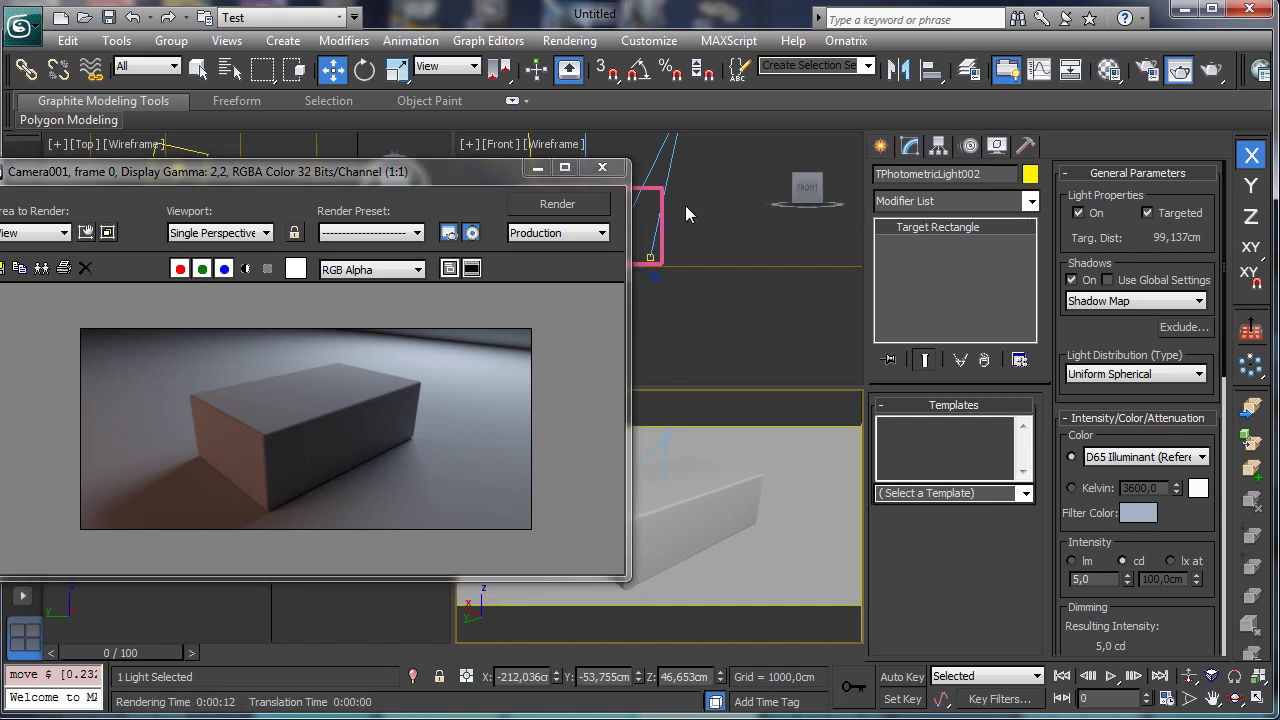
left_click_drag(458, 180, 639, 158)
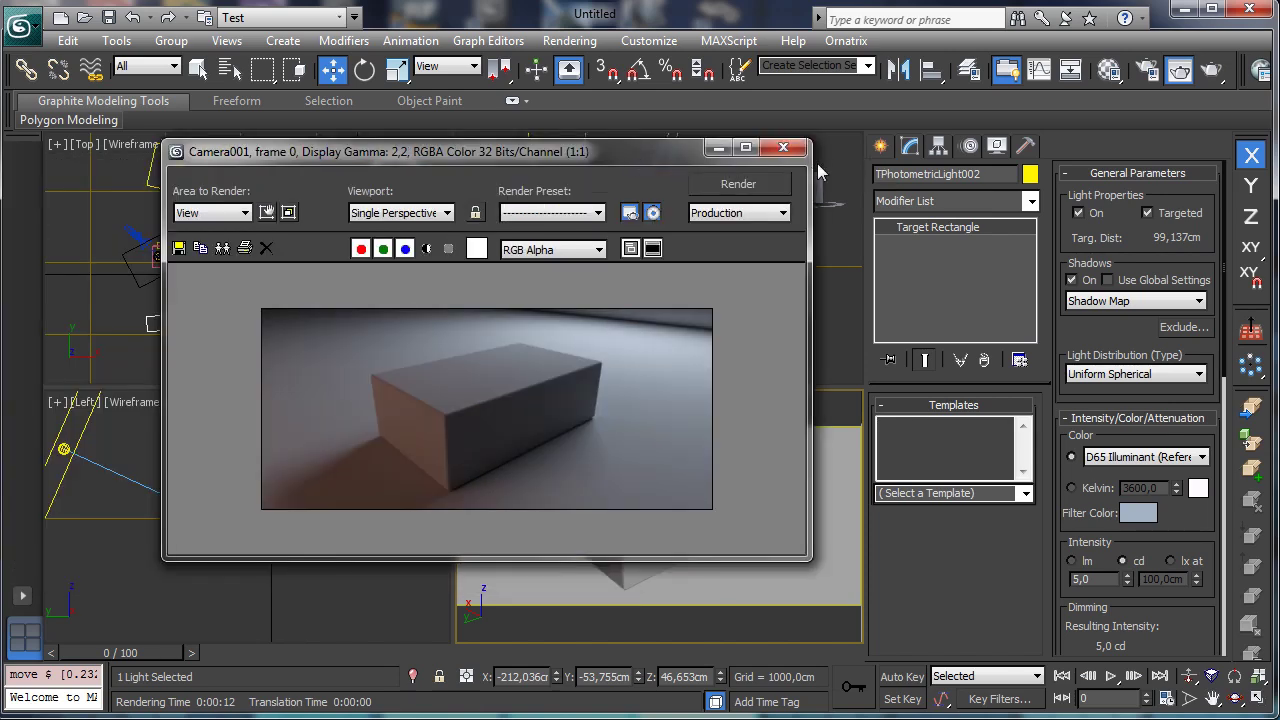
left_click(718, 147)
Step: Select the ground plane and set up the second material slot as an Arch & Design material named Ground
left_click(788, 502)
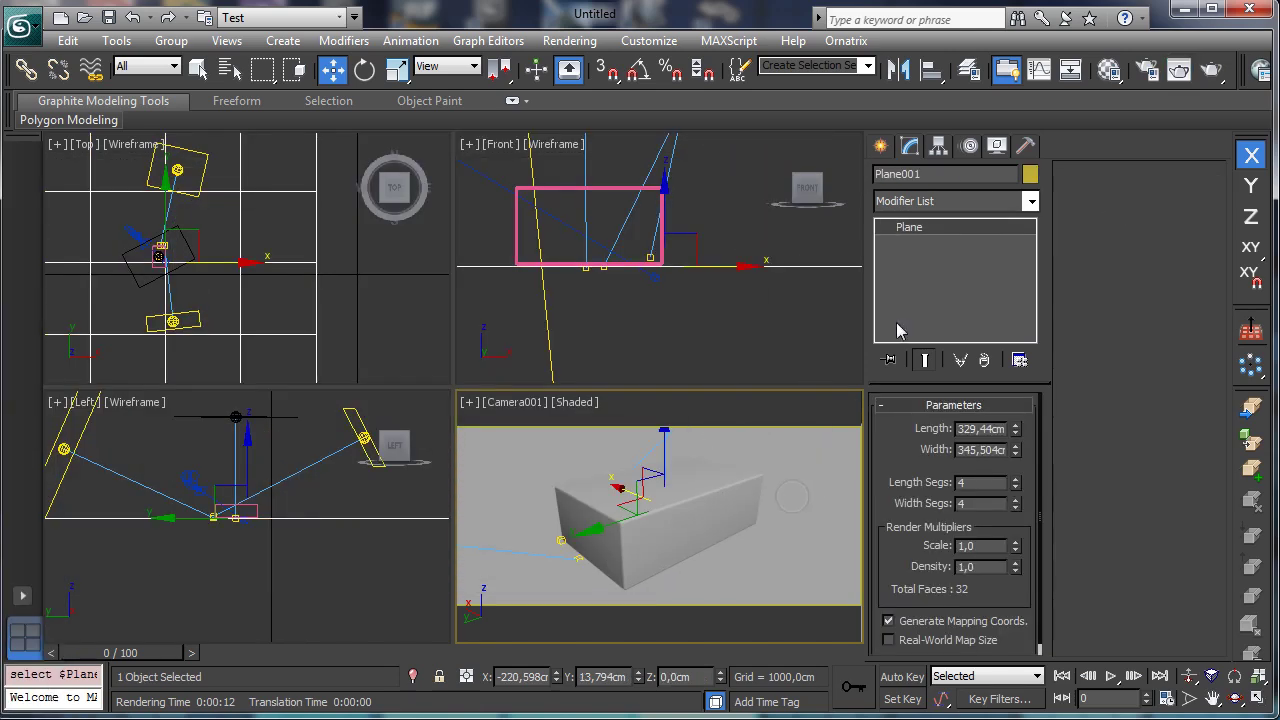
left_click(1108, 72)
left_click(985, 145)
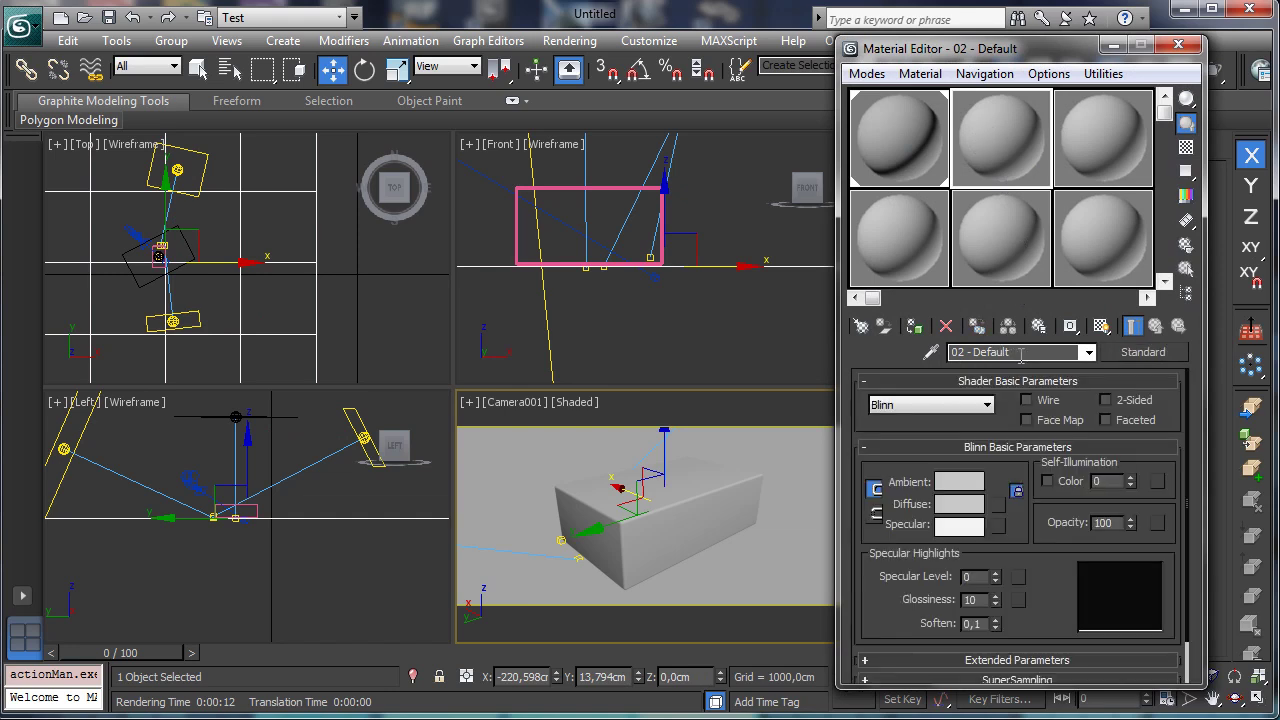
type("Ground")
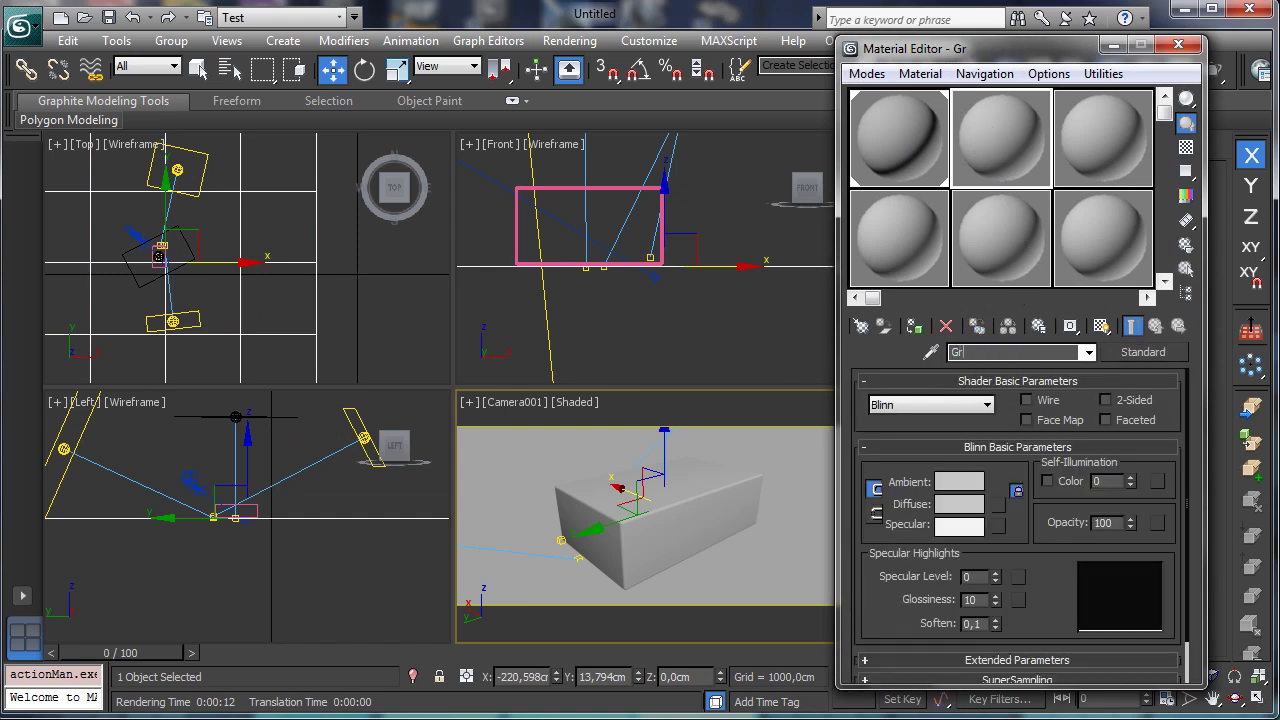
left_click(1145, 352)
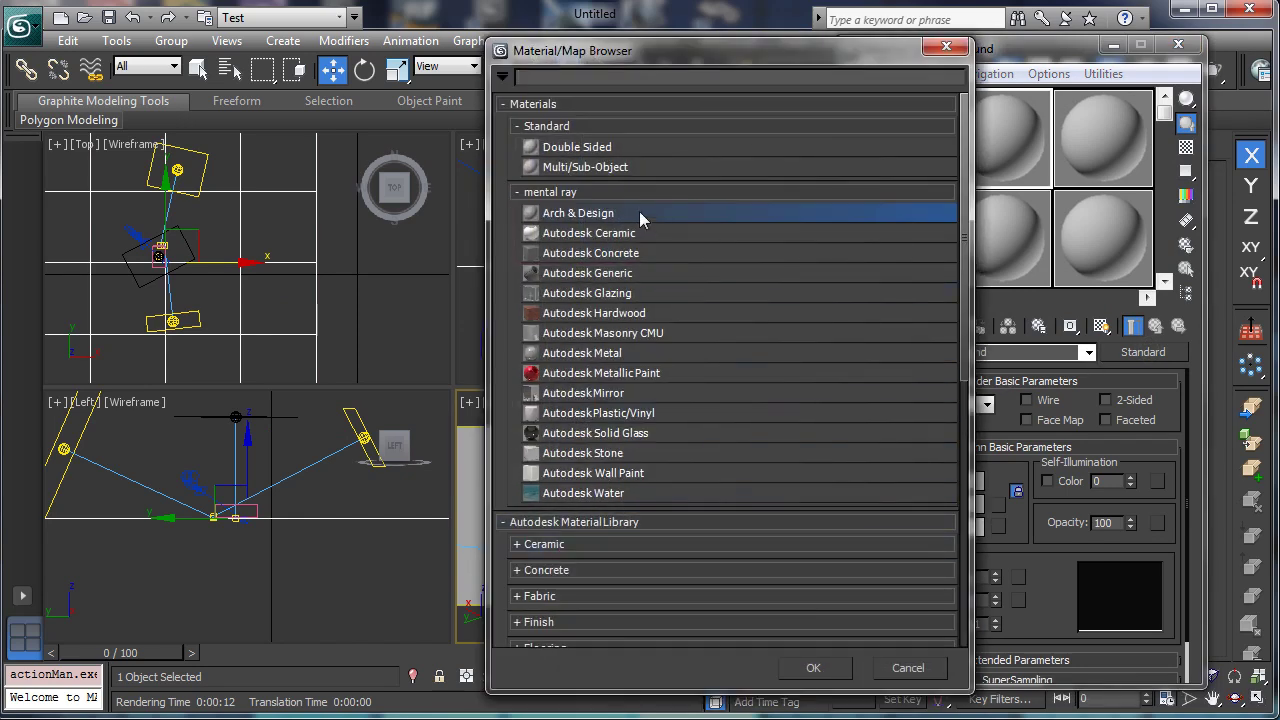
double_click(602, 212)
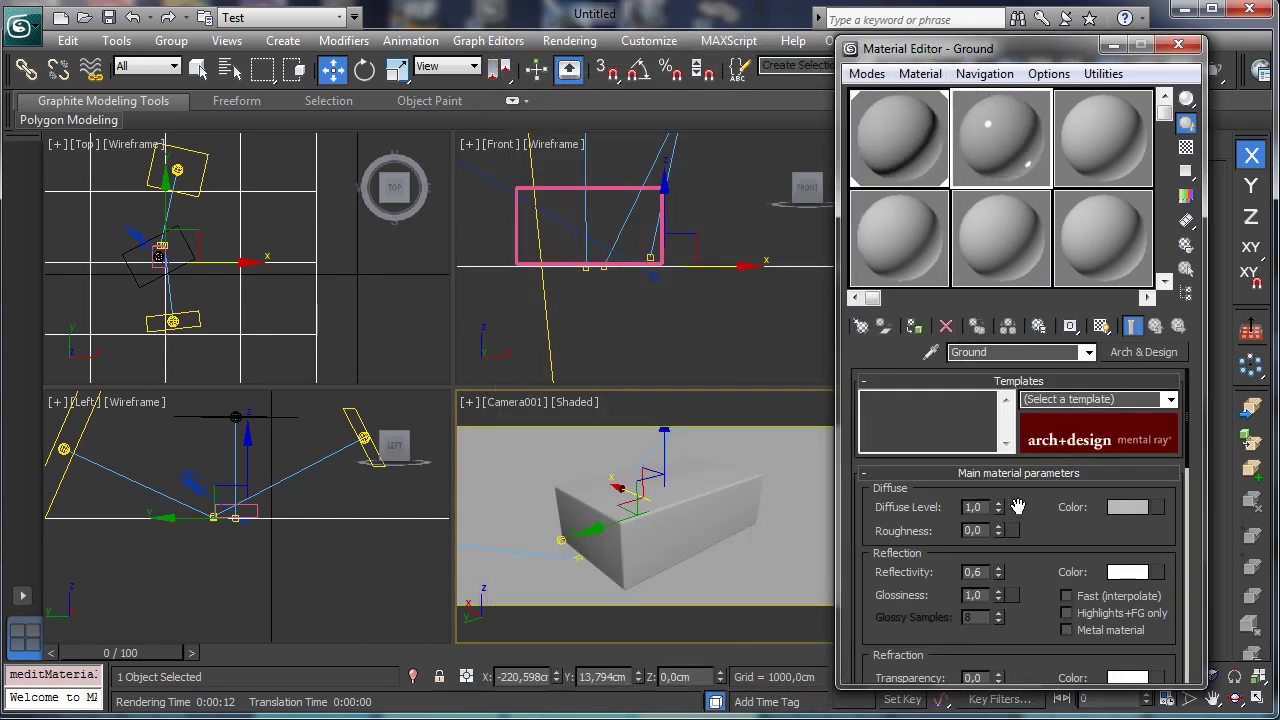
Step: Set the Ground material's diffuse color to a dark grayish green, about red 0.247, green 0.318, blue 0.302
left_click(1127, 507)
left_click(640, 211)
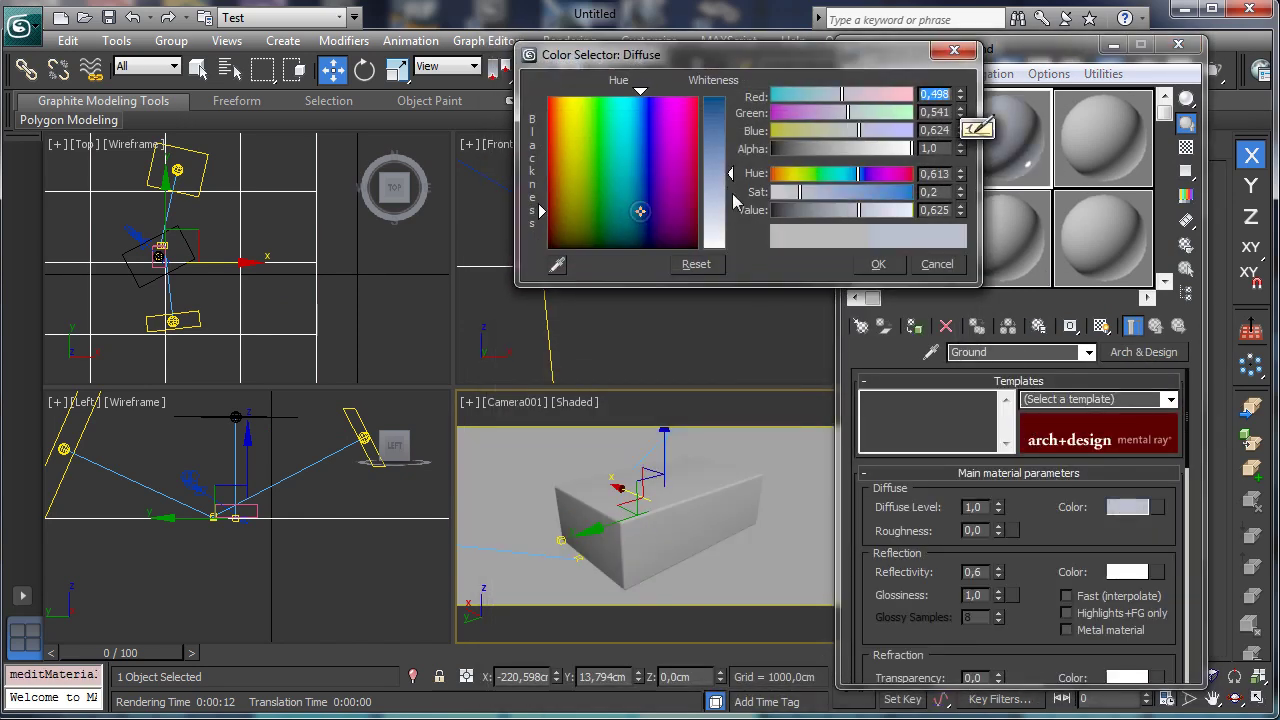
left_click(878, 210)
left_click_drag(729, 188, 731, 177)
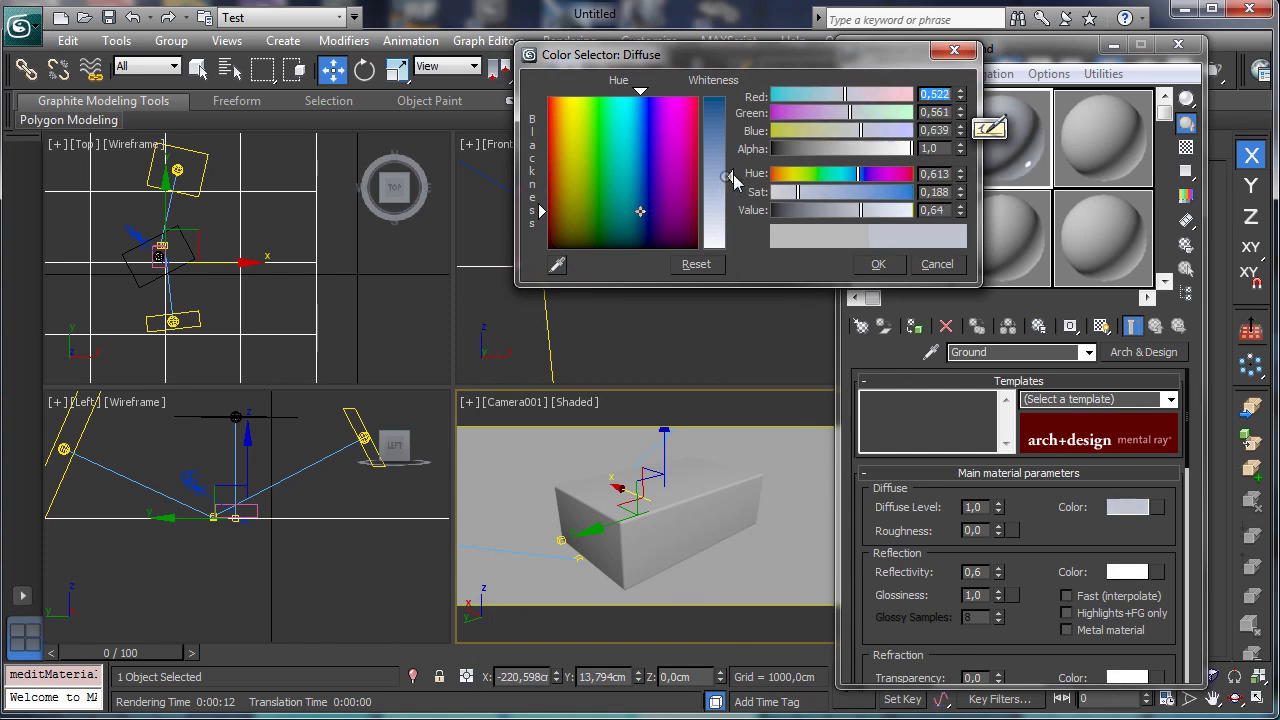
left_click(858, 113)
left_click(867, 116)
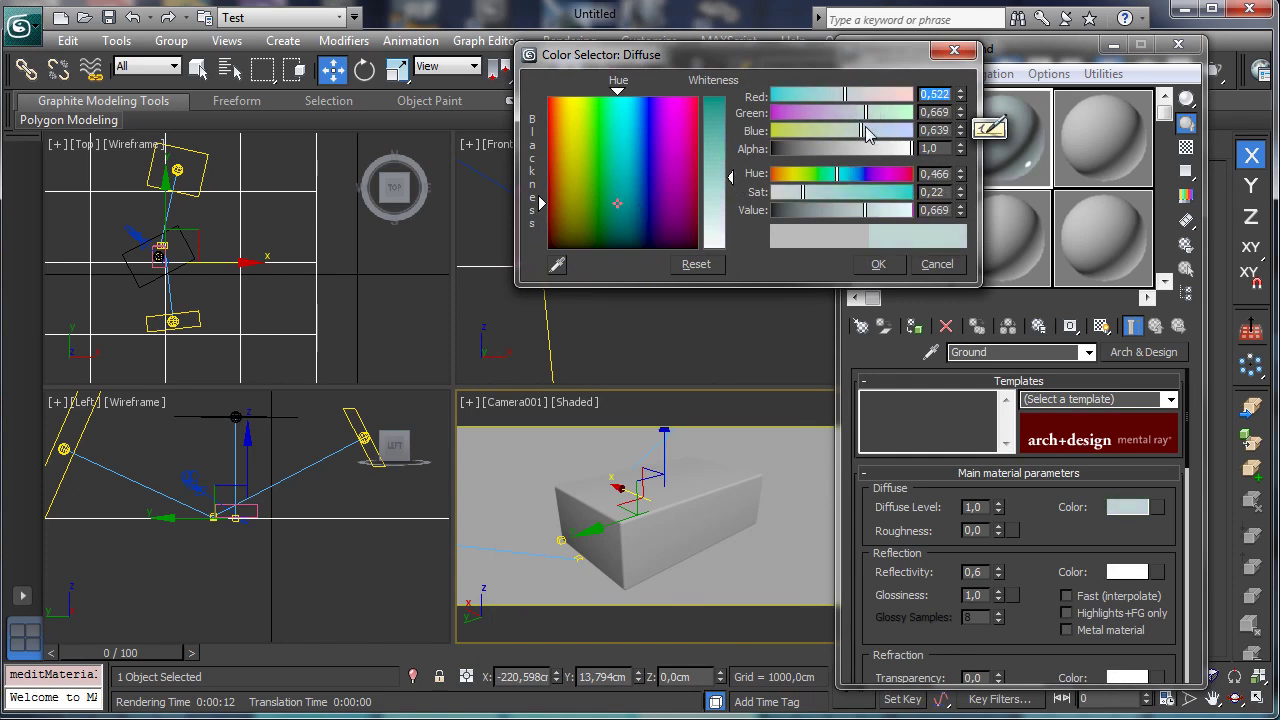
left_click_drag(843, 212, 818, 211)
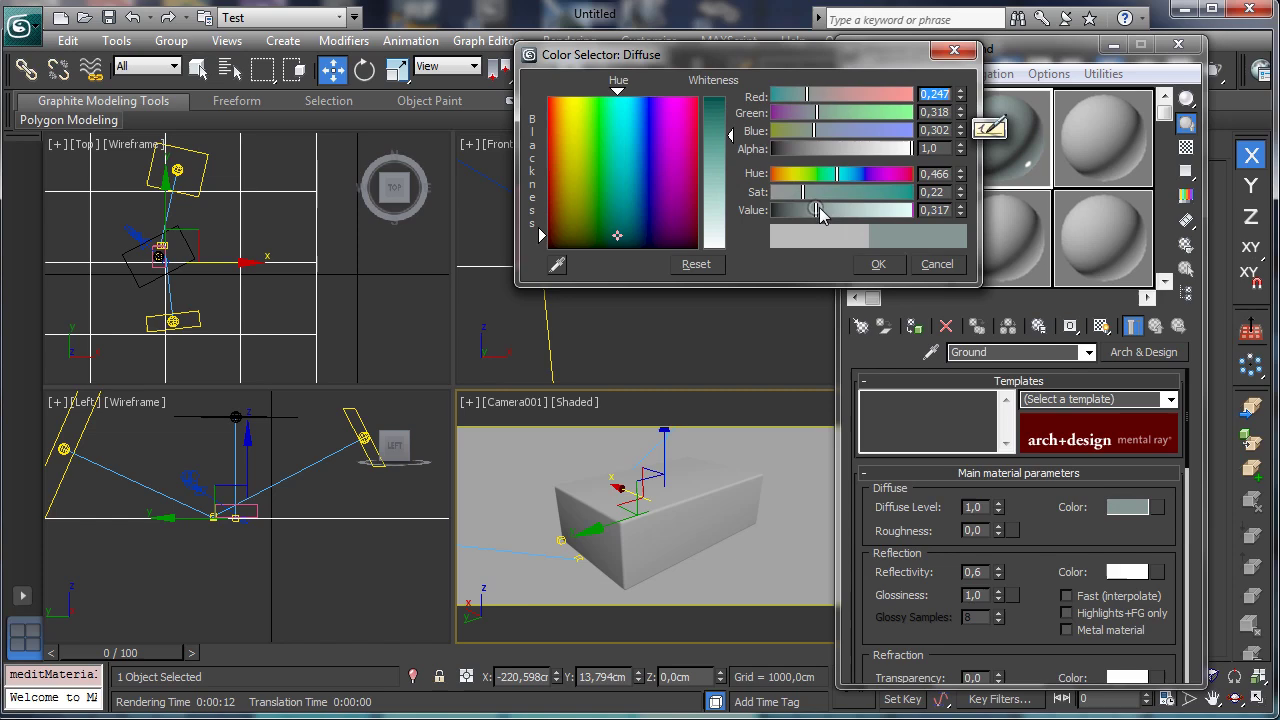
left_click(880, 263)
Step: Set the Ground material's reflectivity to 0.3 and glossiness to 0.34, and assign it to the plane for a test render
left_click_drag(1000, 578, 1002, 598)
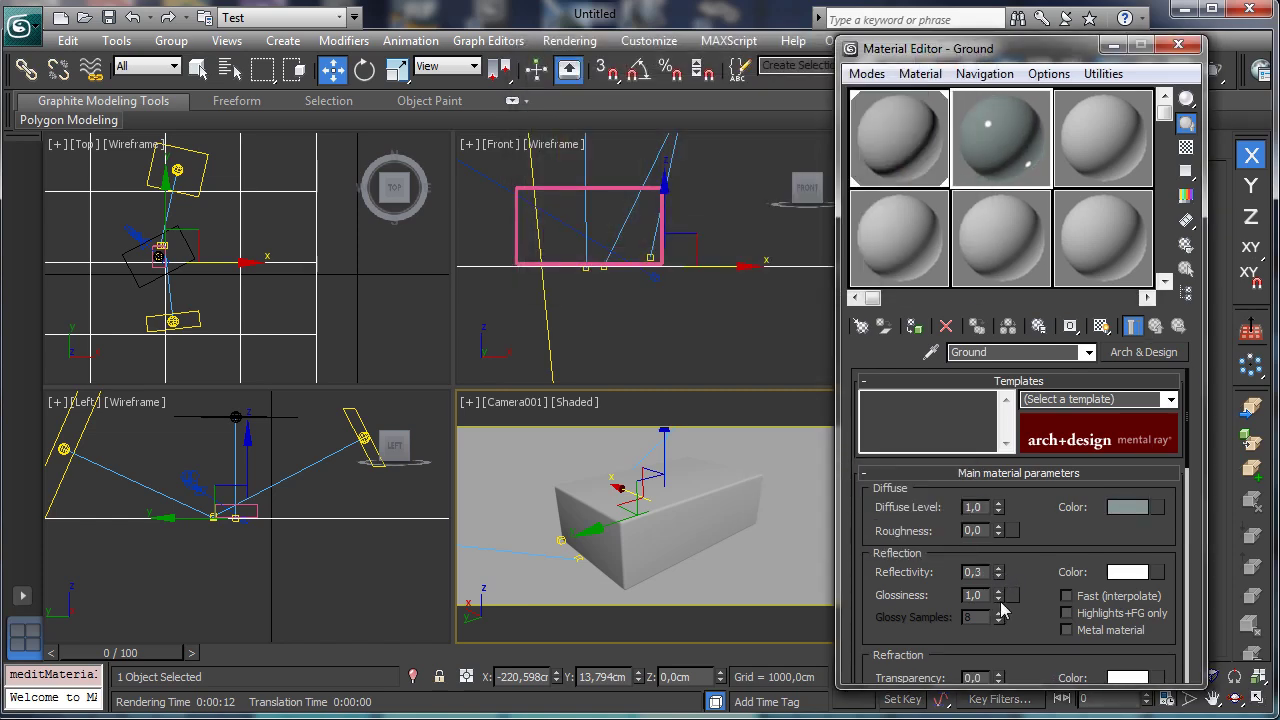
left_click_drag(999, 598, 1000, 656)
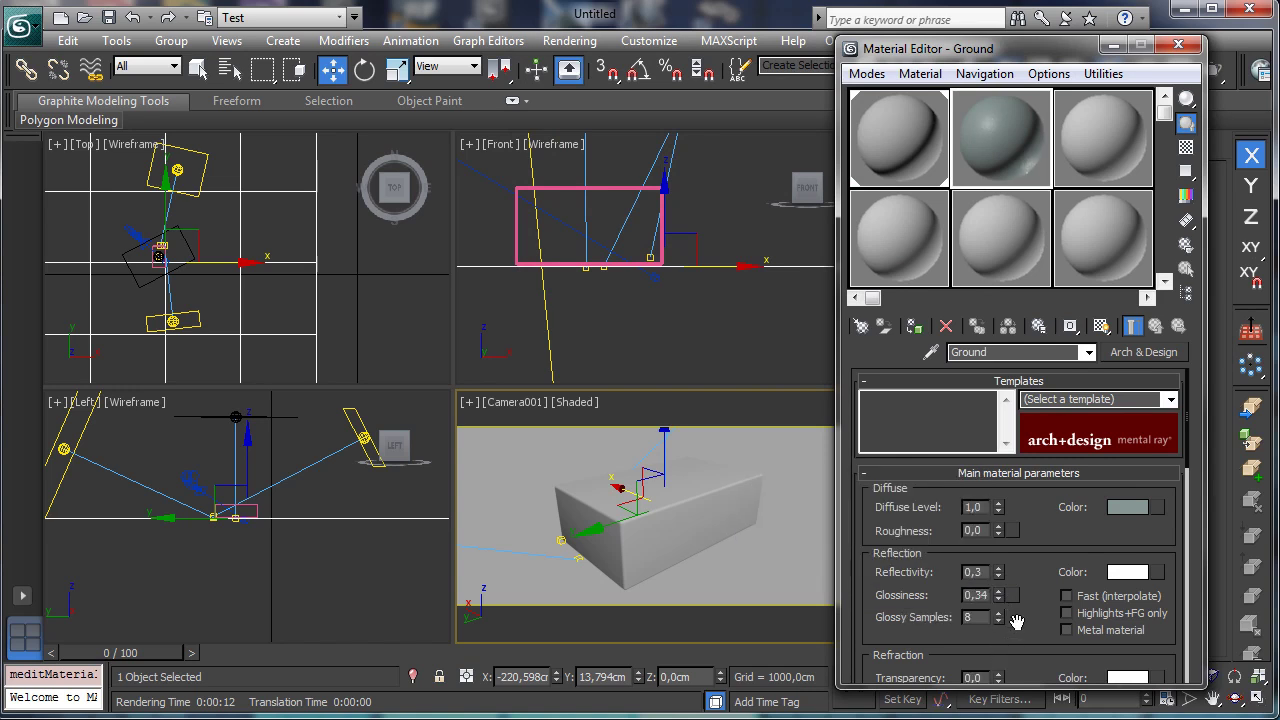
left_click(914, 326)
left_click(1218, 68)
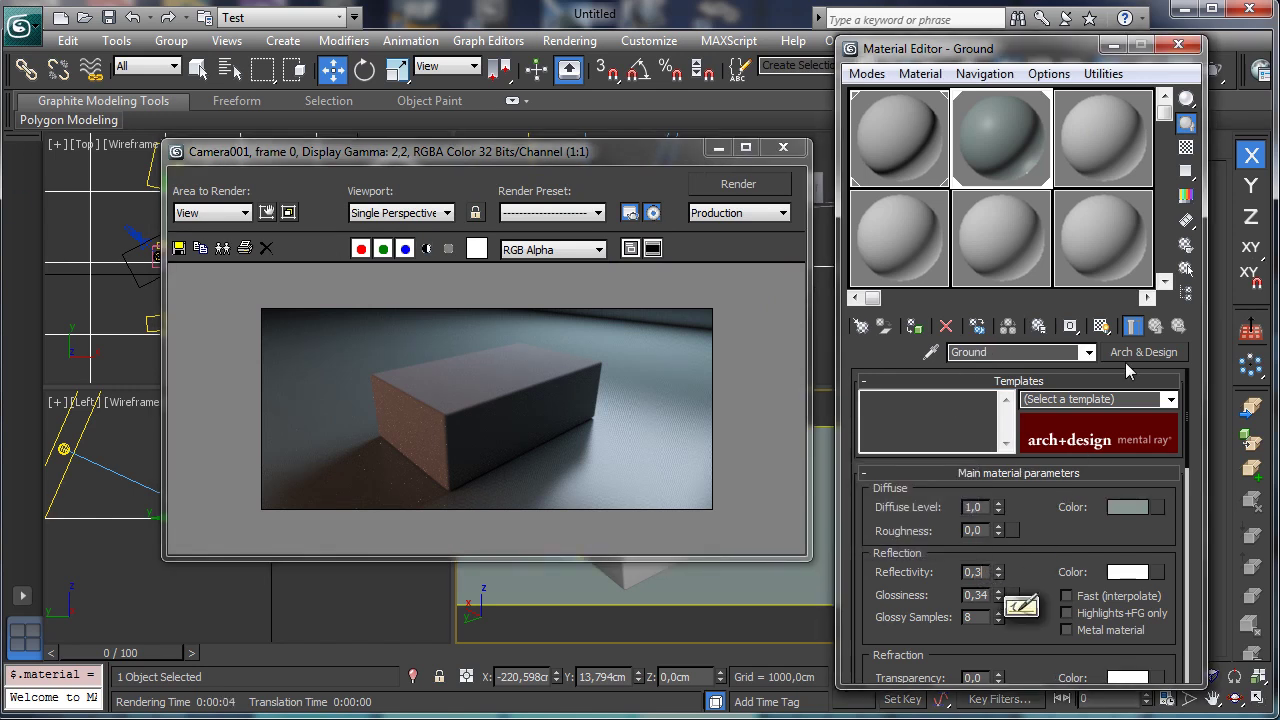
Step: Lower the Ground material's reflectivity to 0.15 and glossiness to 0.2, and render the camera view
key("BackSpace")
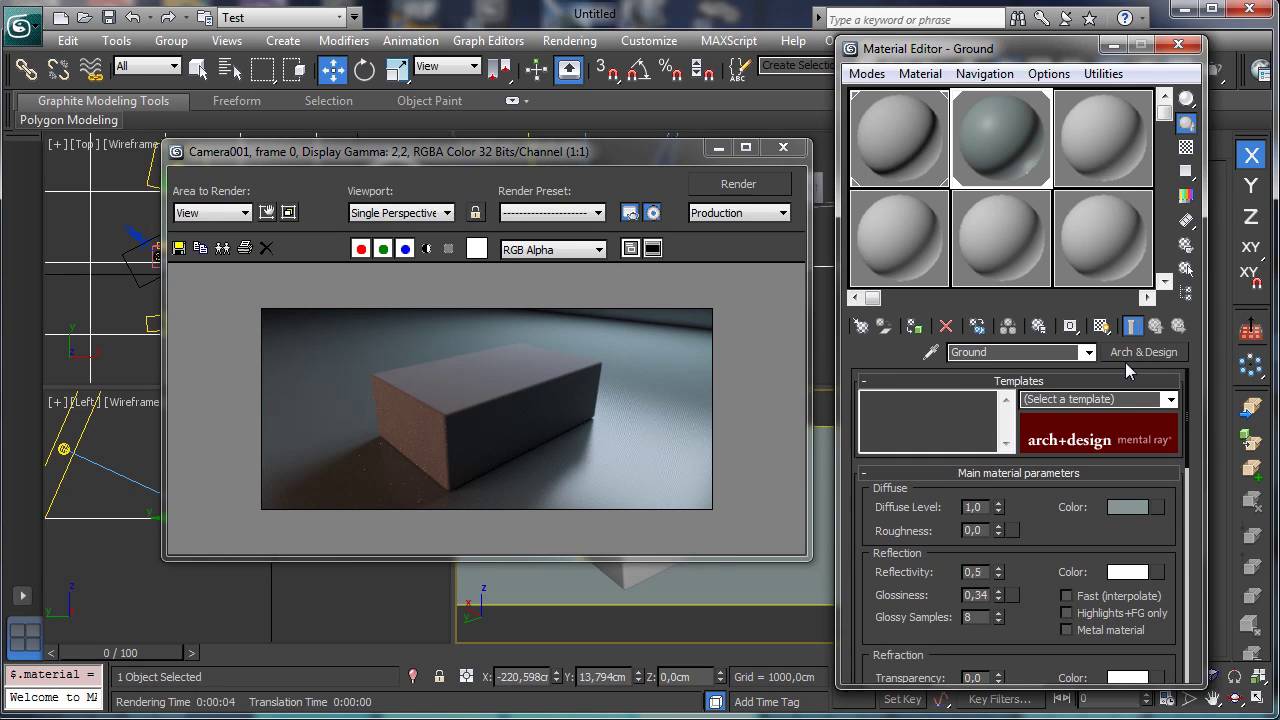
type("15")
key("Return")
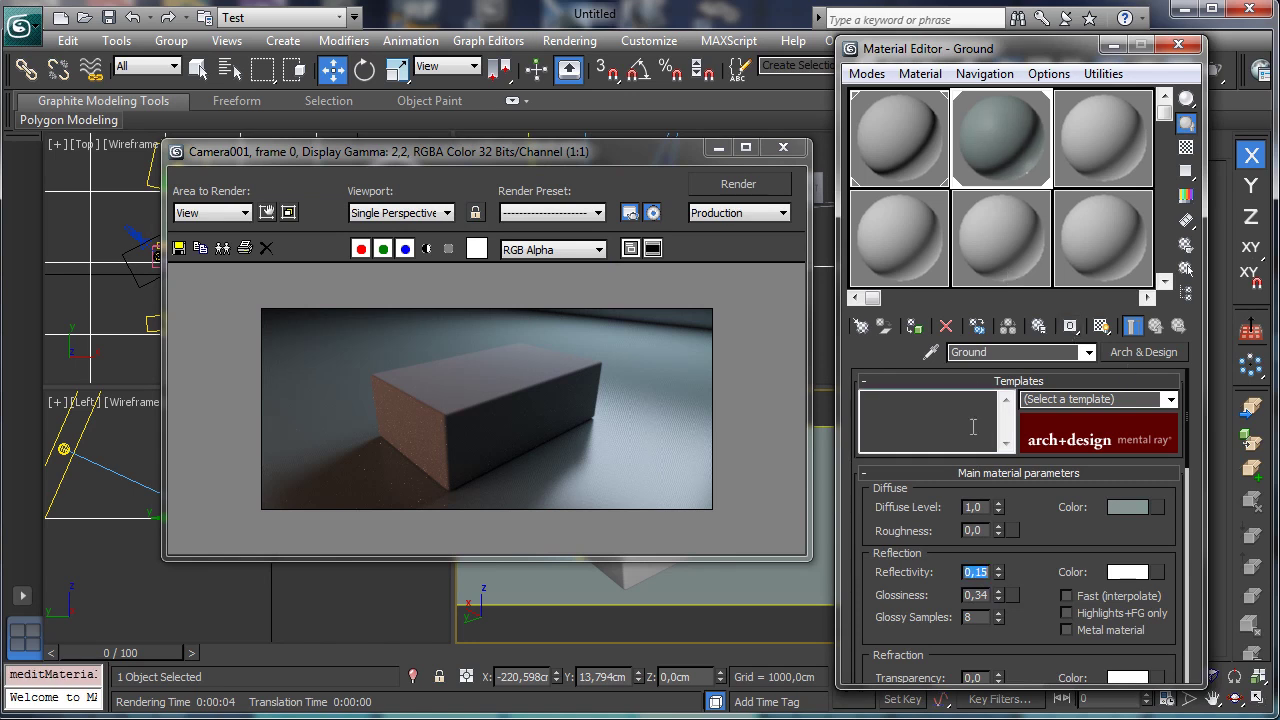
left_click(977, 595)
key("Return")
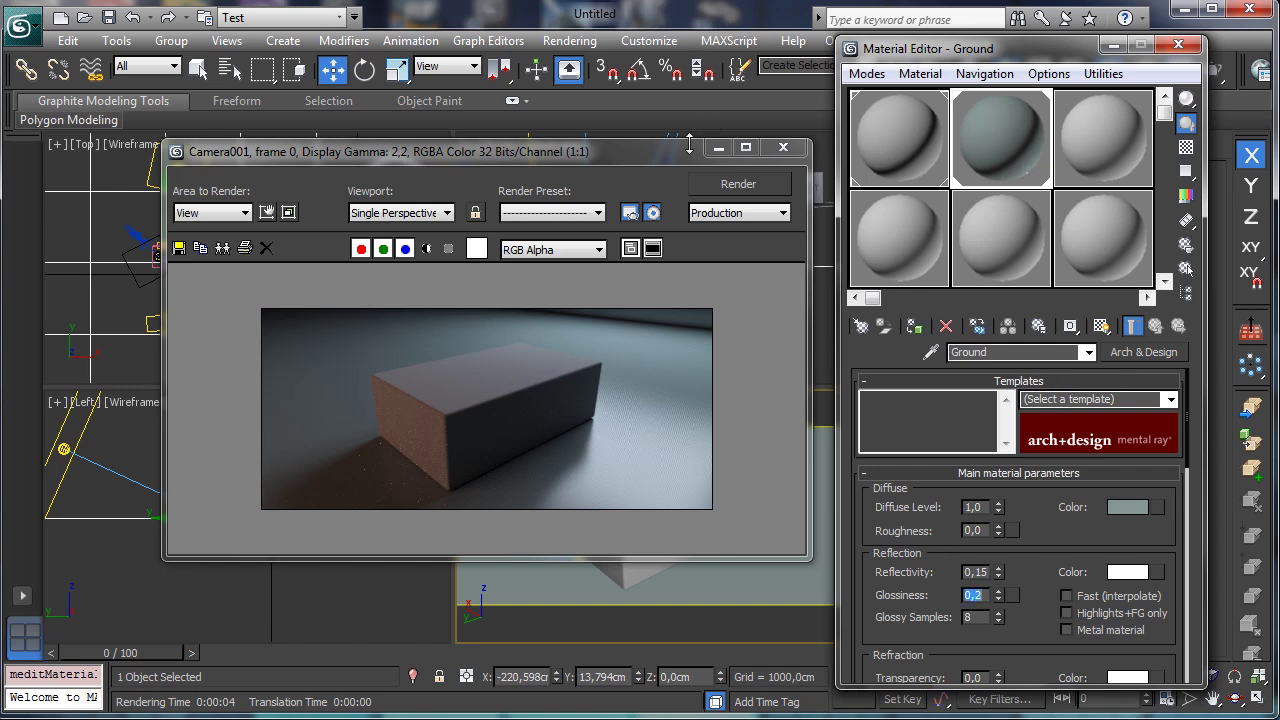
left_click(707, 183)
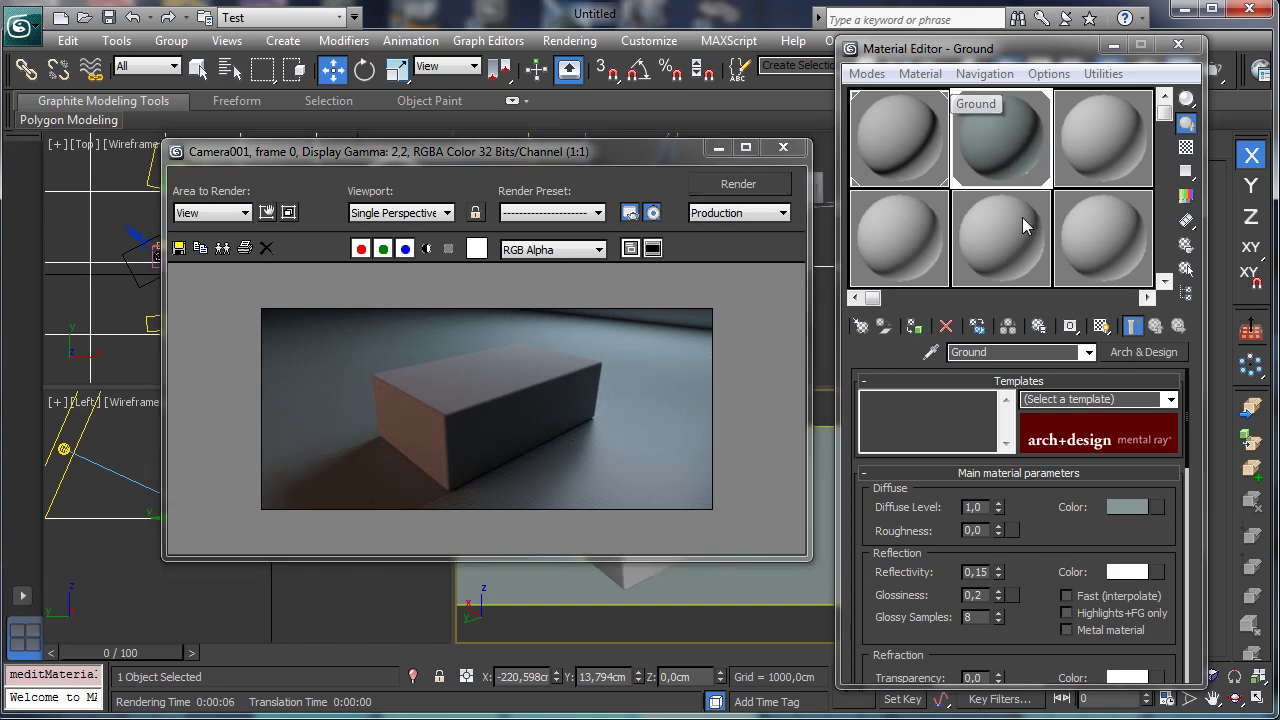
Step: Shift the Ground material's diffuse color to a grayish blue by raising its blue component
left_click(1114, 503)
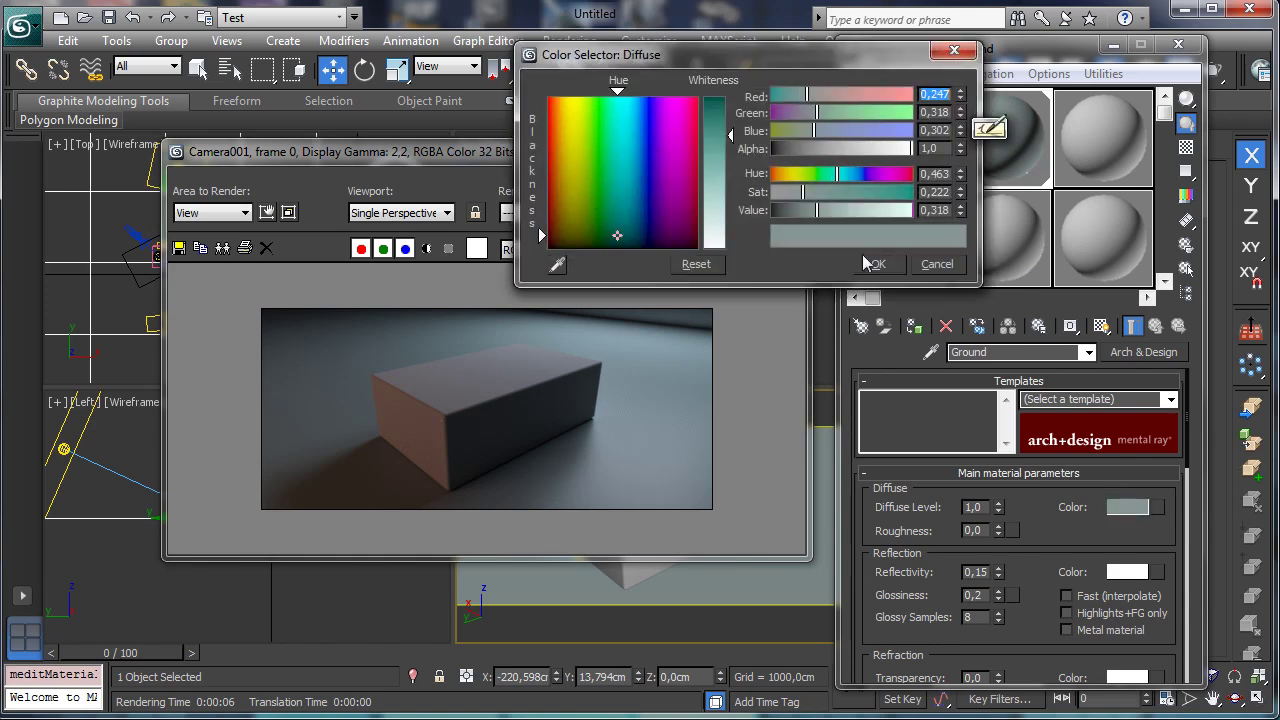
left_click_drag(818, 136, 822, 138)
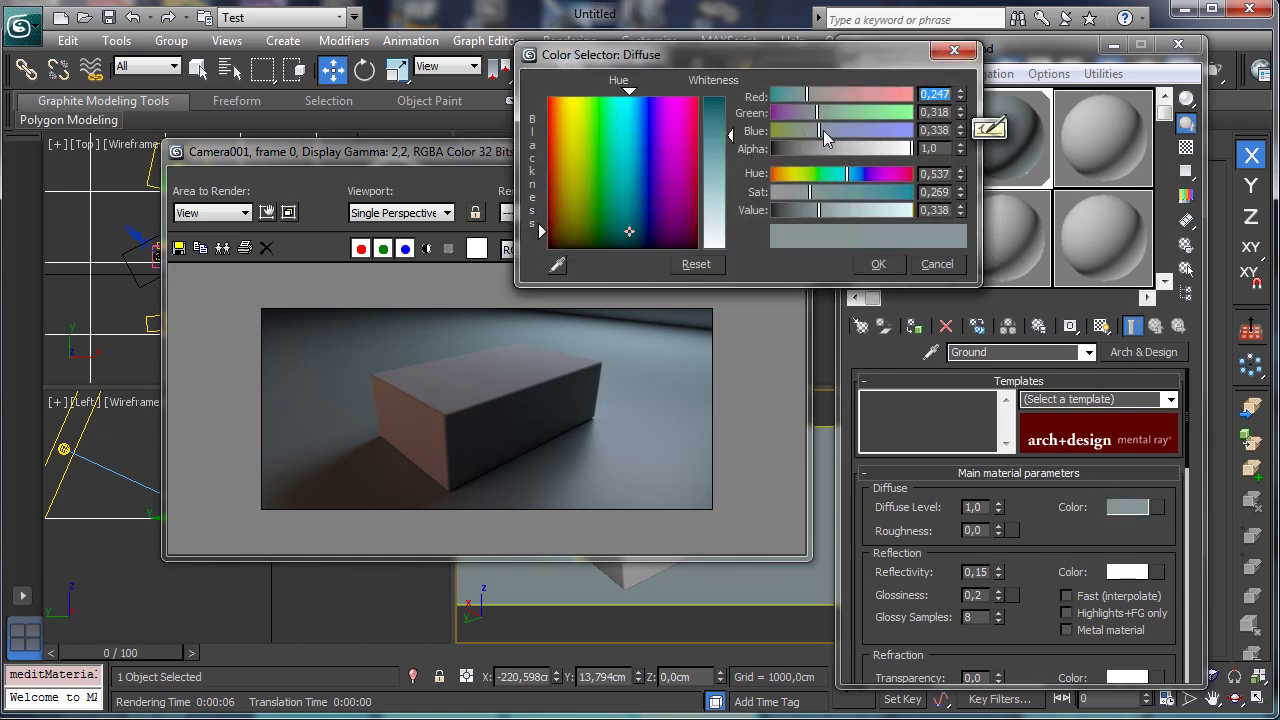
left_click(880, 264)
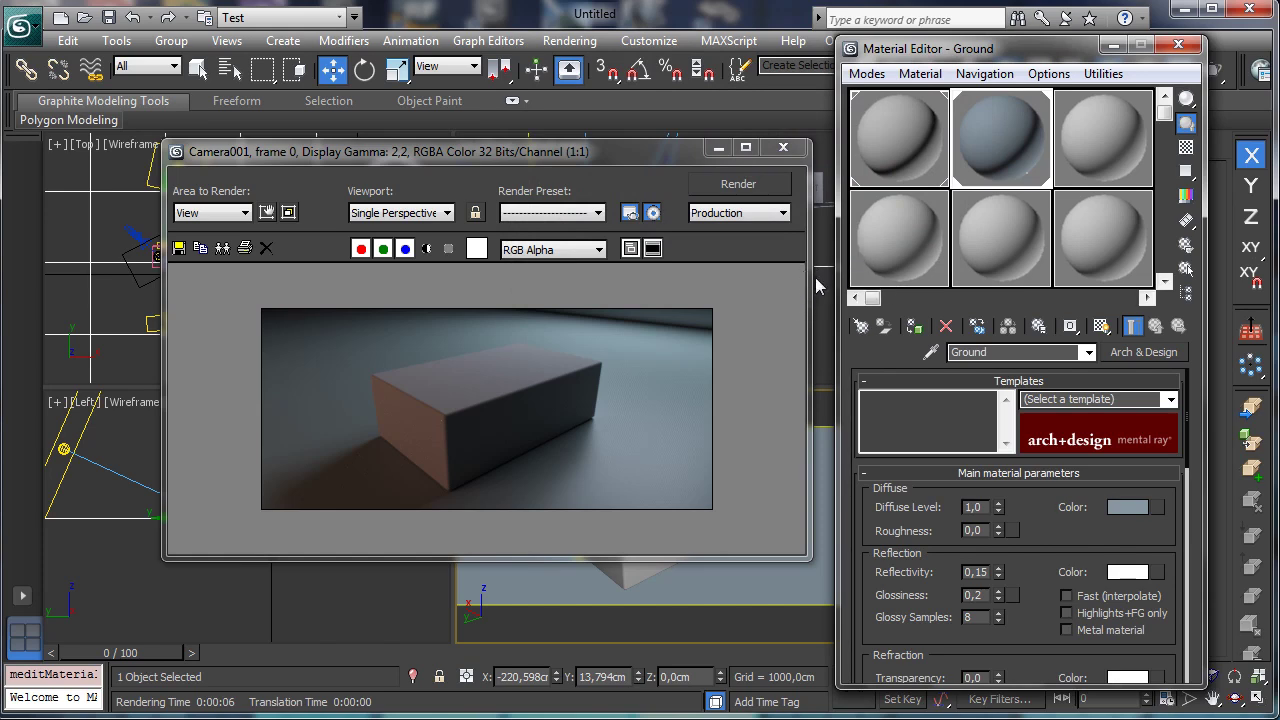
left_click(718, 148)
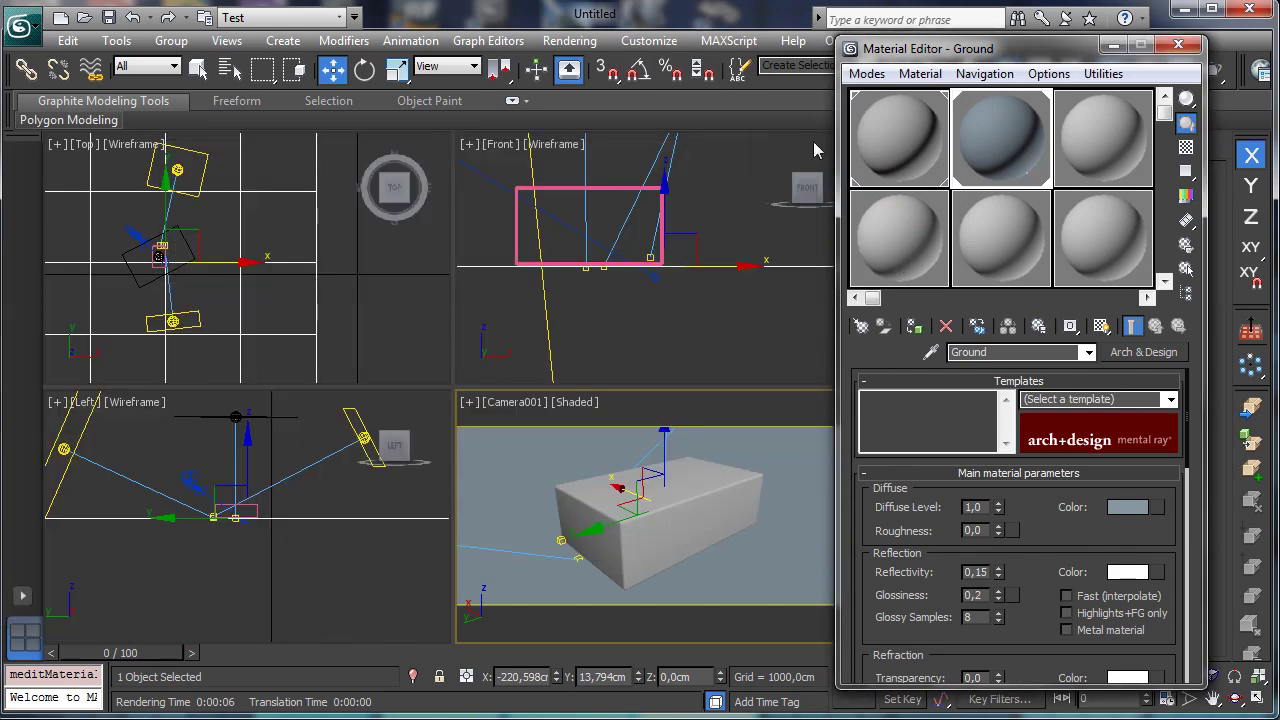
Step: Select the first light directly above the box and turn it on
left_click(235, 417)
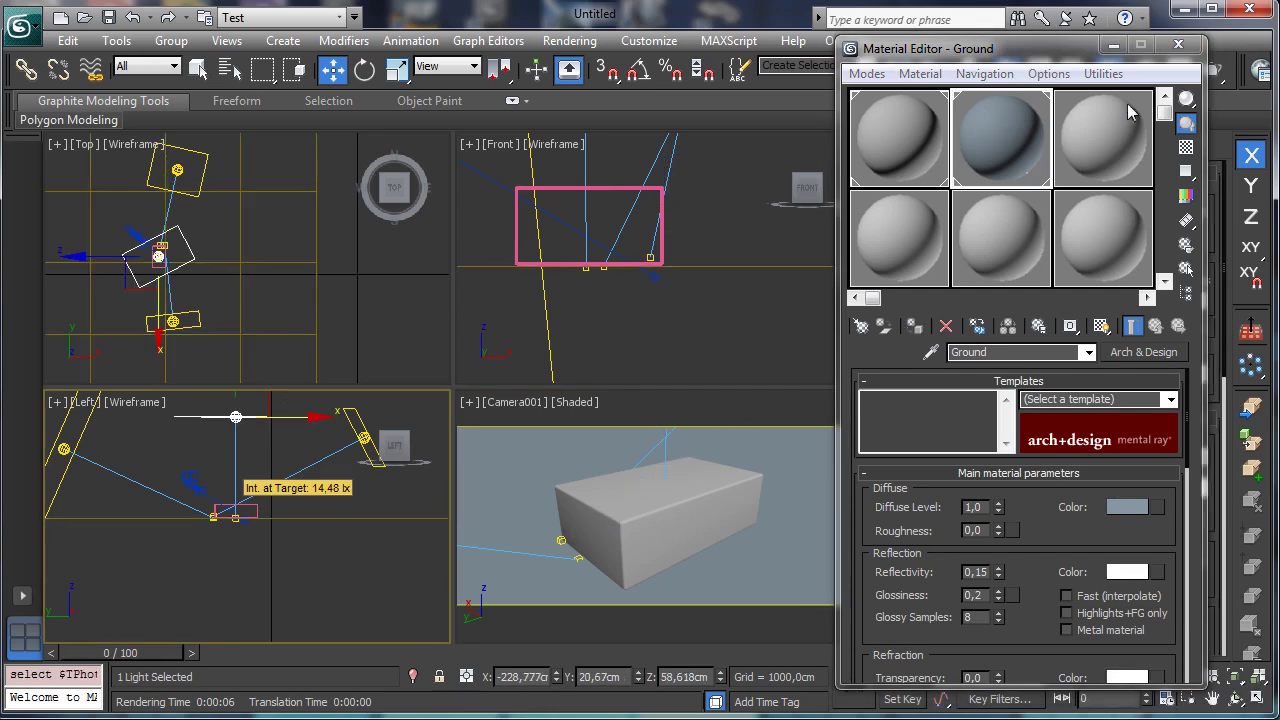
left_click(1113, 44)
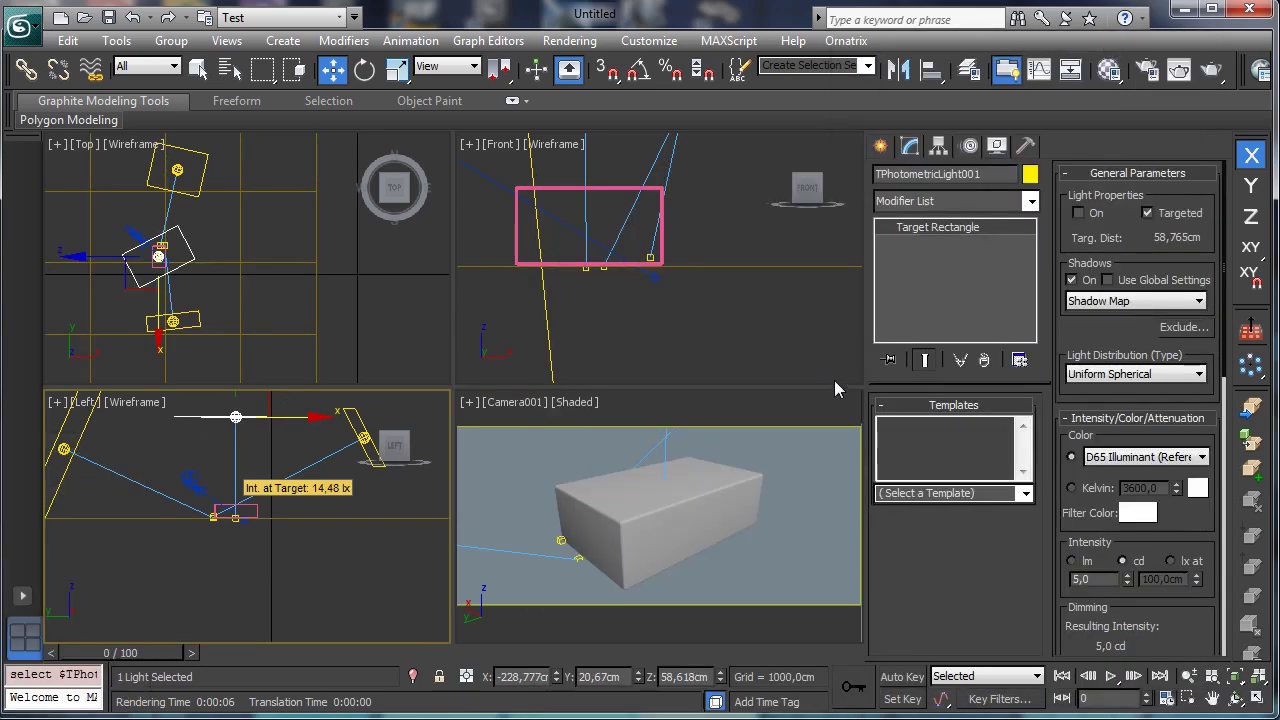
right_click(749, 443)
left_click(1078, 213)
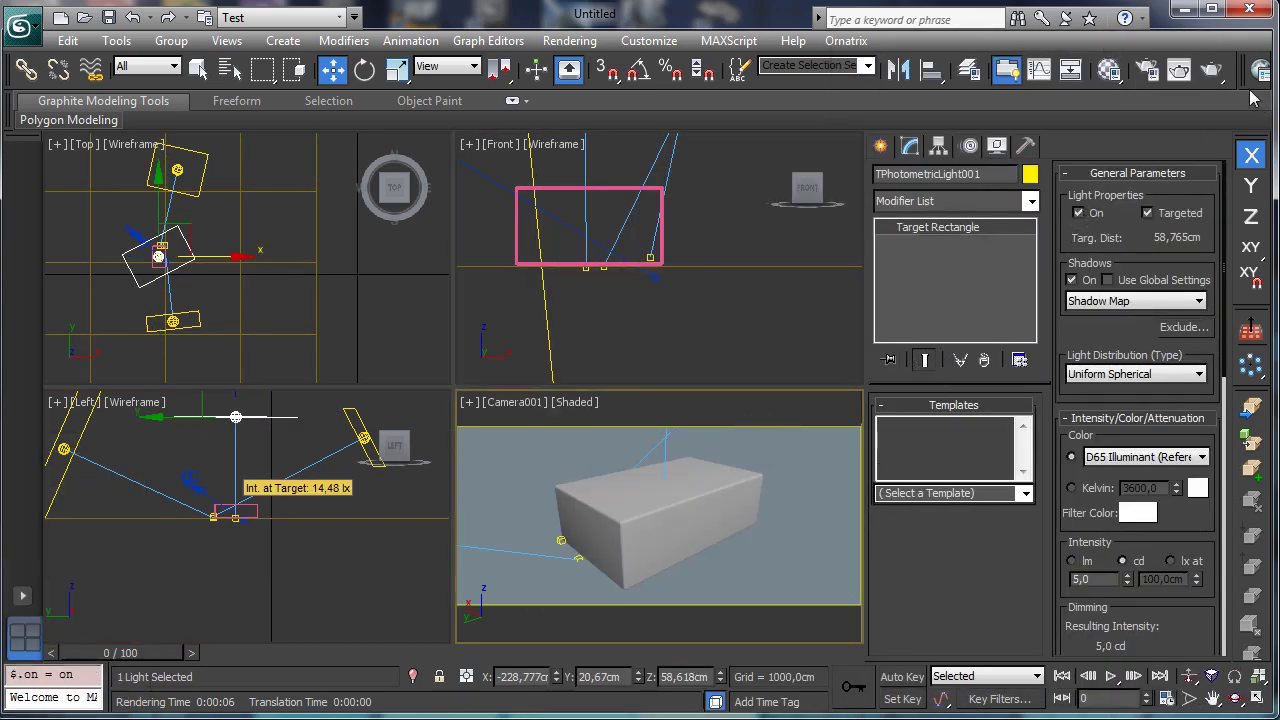
Step: Test-render the camera view, lower the first light's intensity to 4 cd, and render again
left_click(1211, 70)
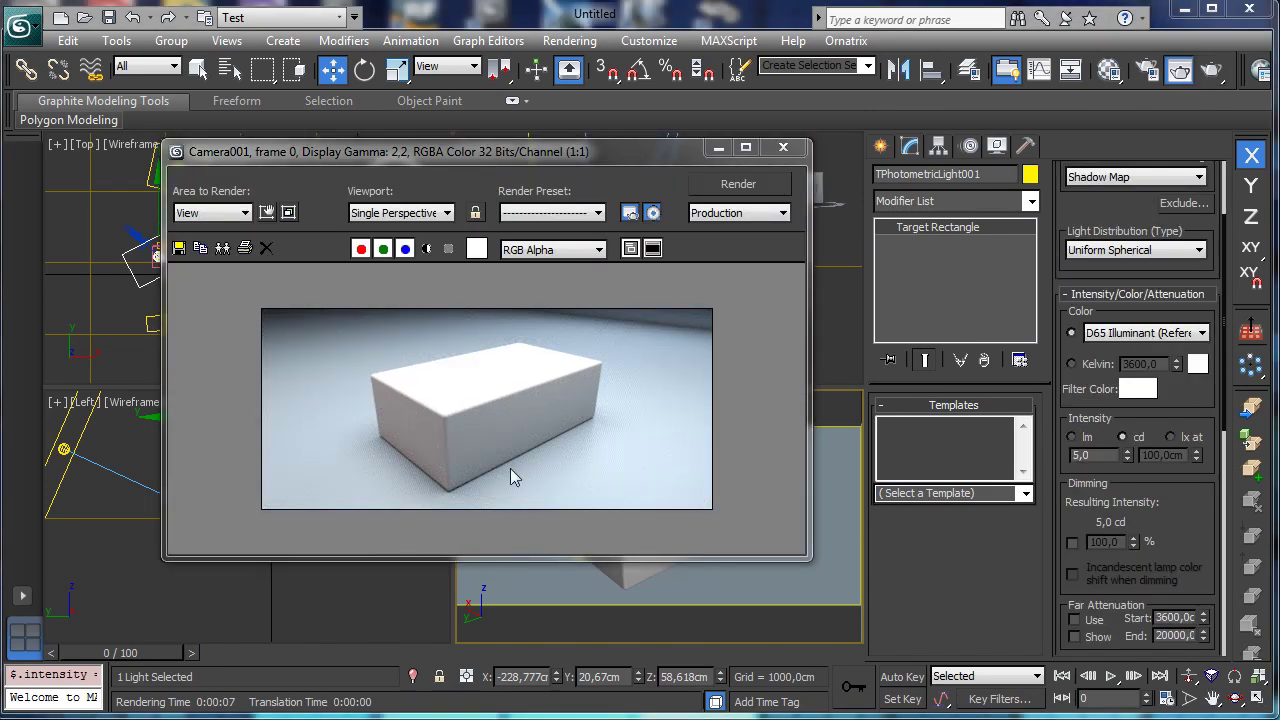
left_click(1104, 456)
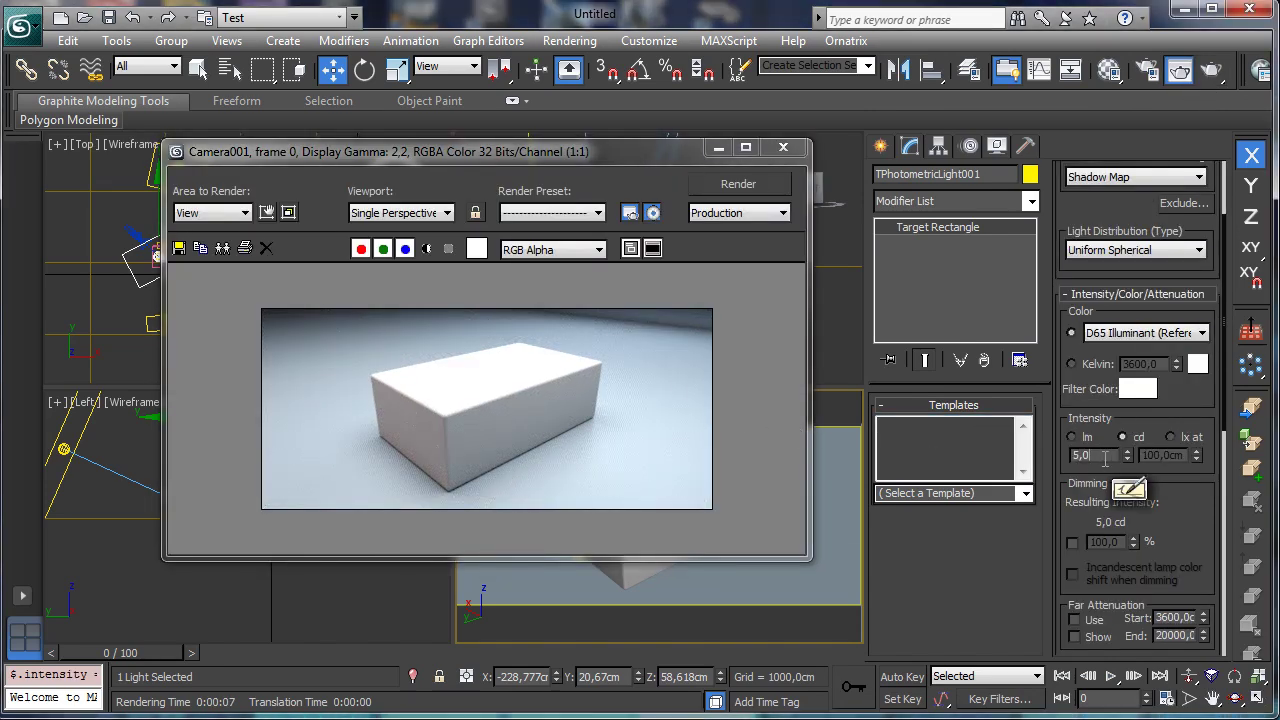
key("BackSpace")
key("BackSpace")
key("BackSpace")
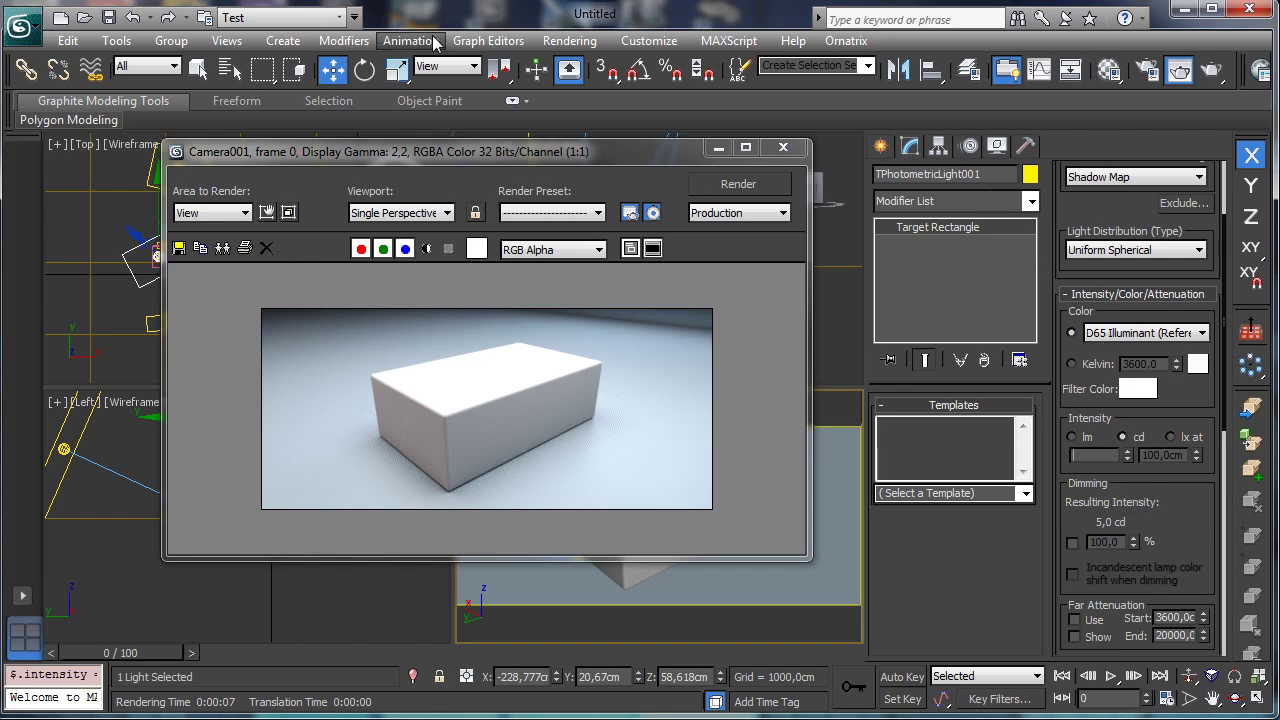
type("4")
key("Return")
left_click(750, 184)
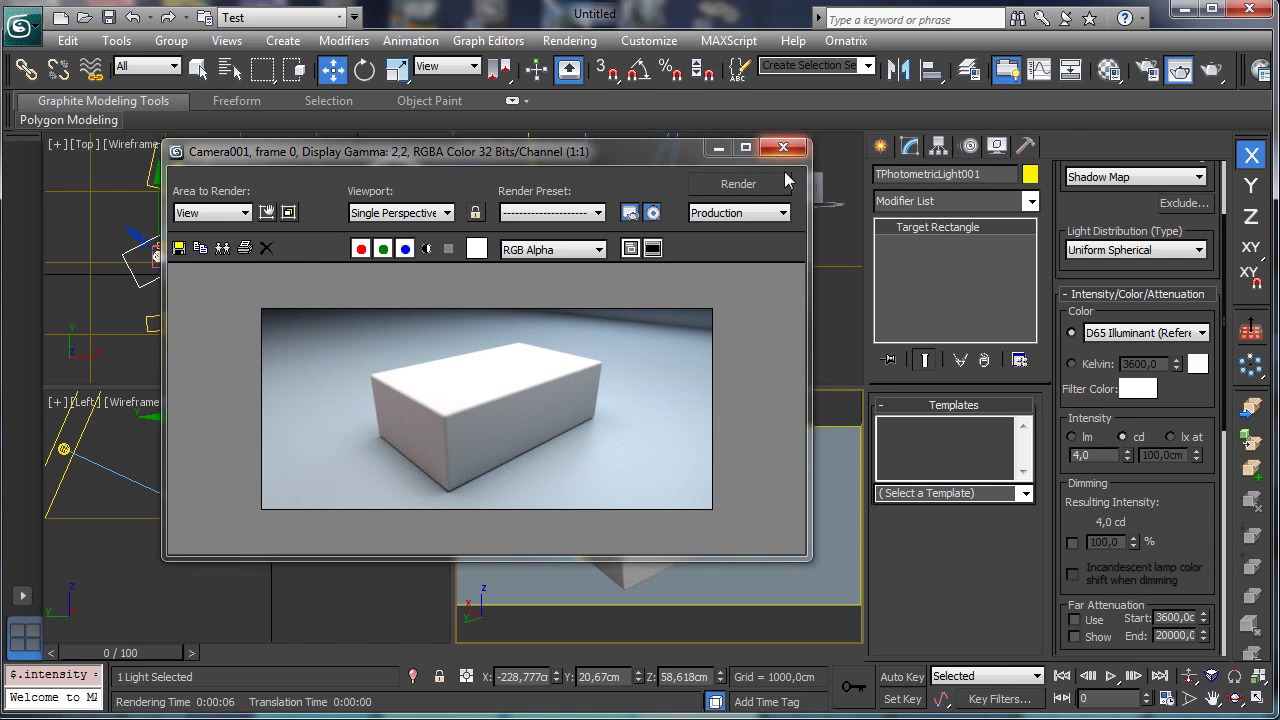
left_click_drag(1207, 537, 1224, 407)
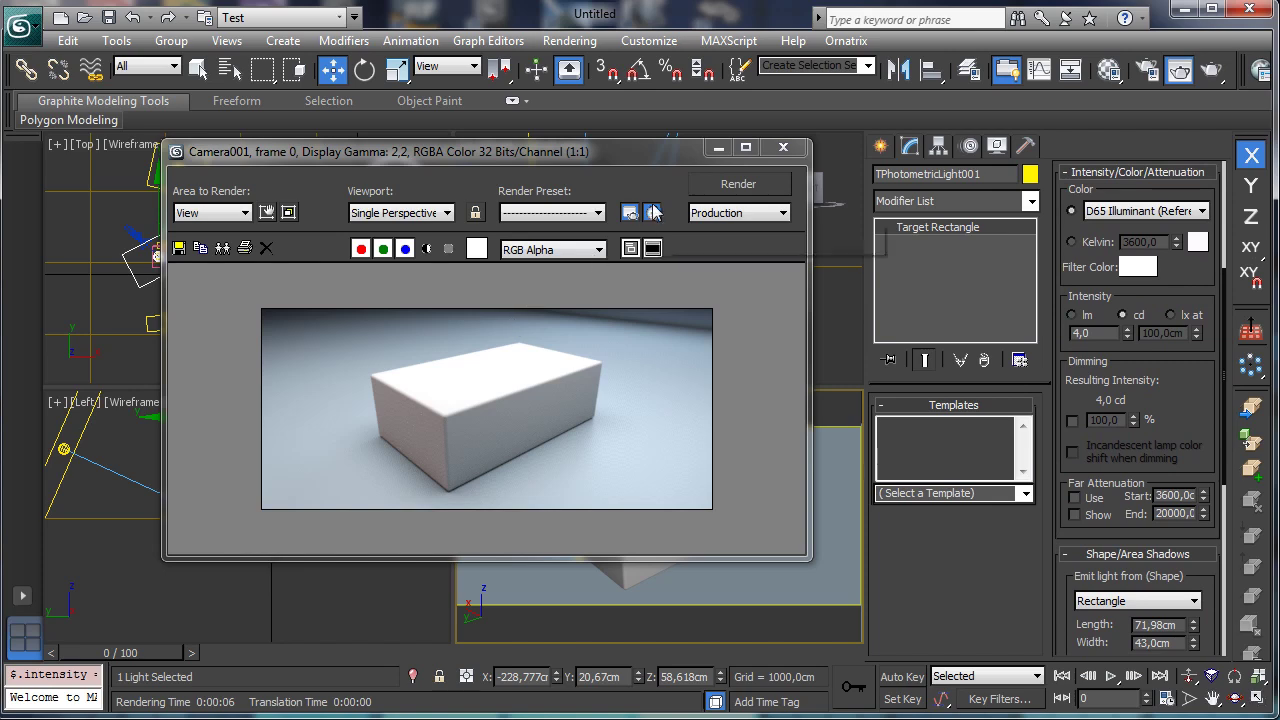
left_click(718, 147)
Step: Select the chamfered box and set up the third material slot as an Arch & Design material named Box
left_click(729, 488)
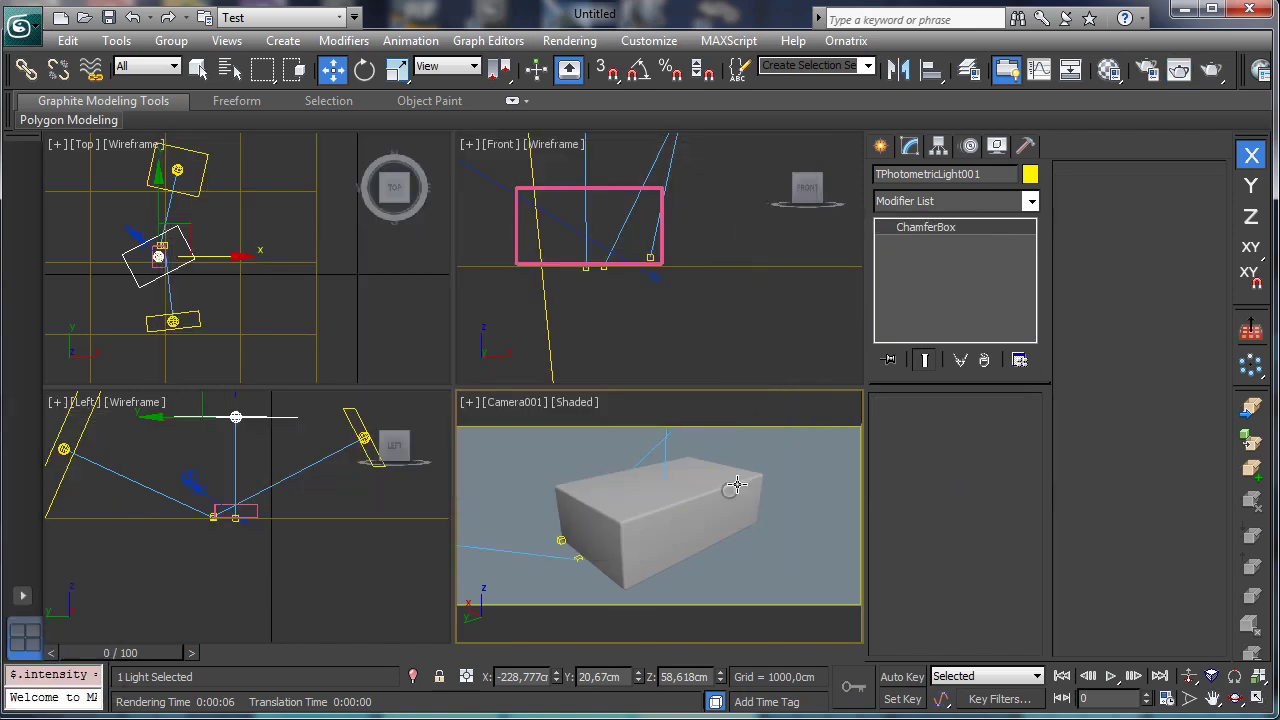
left_click(1108, 69)
left_click(1116, 152)
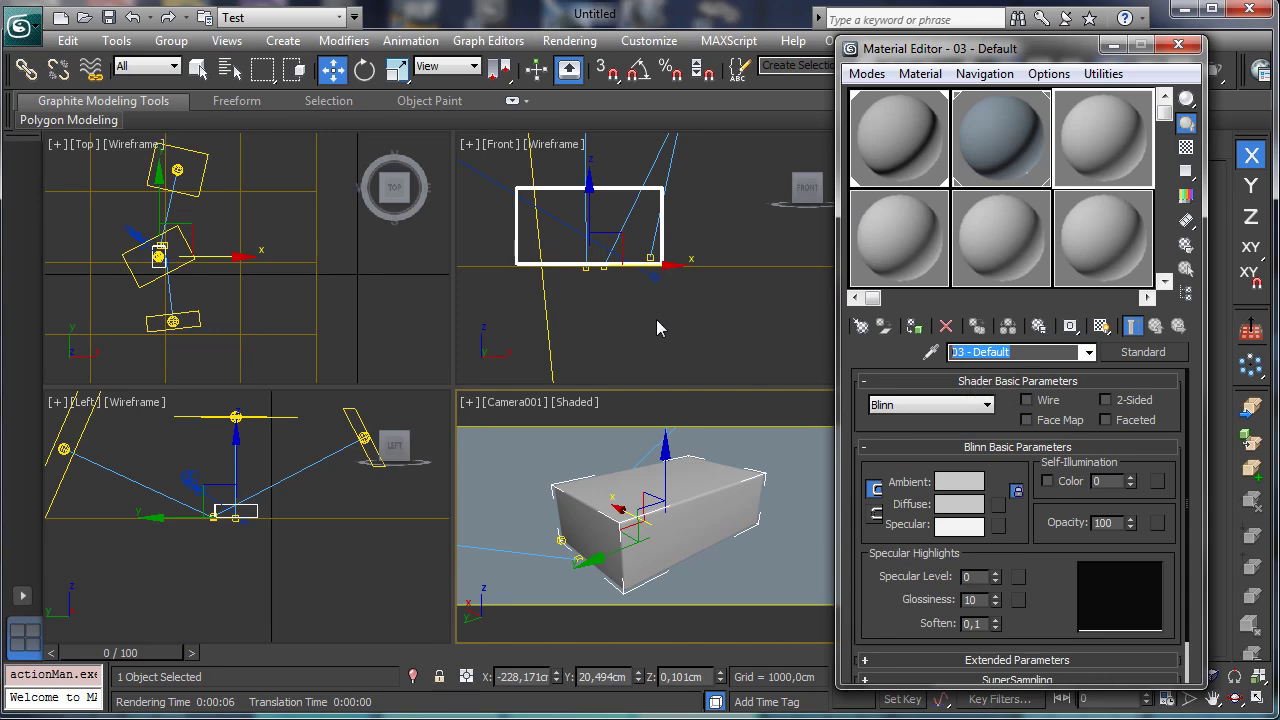
type("Box")
left_click(1143, 352)
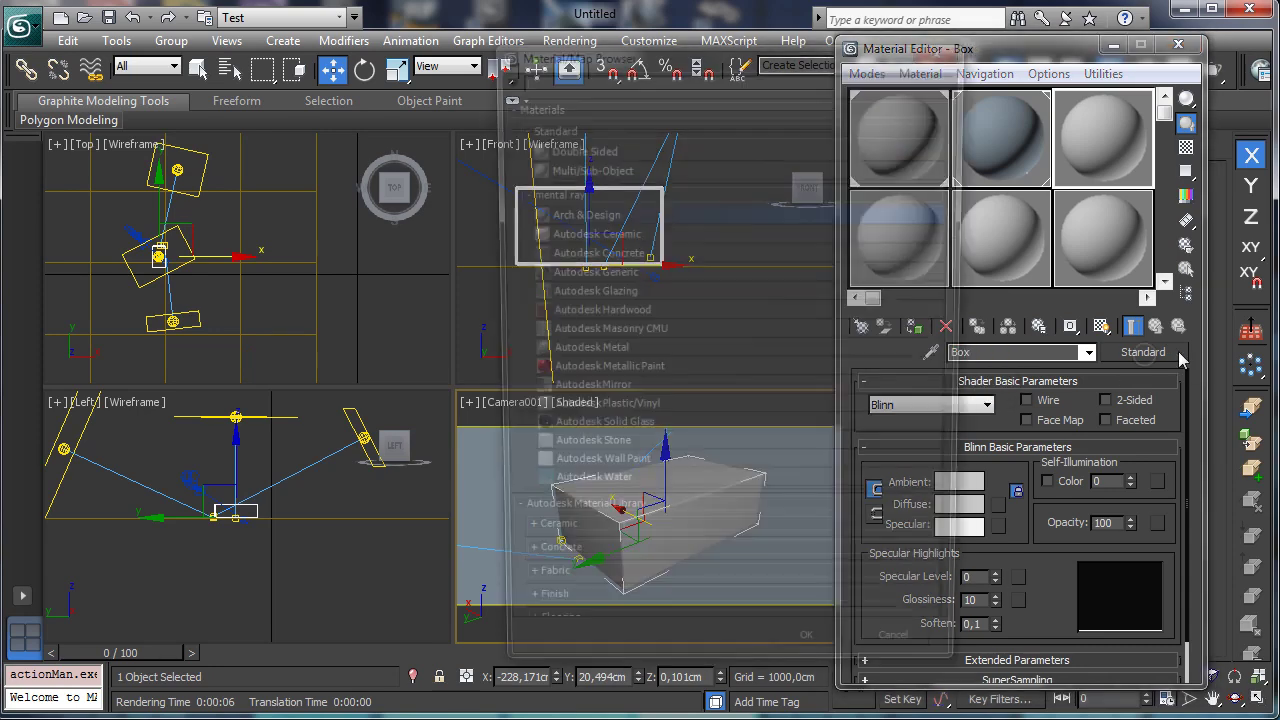
double_click(580, 213)
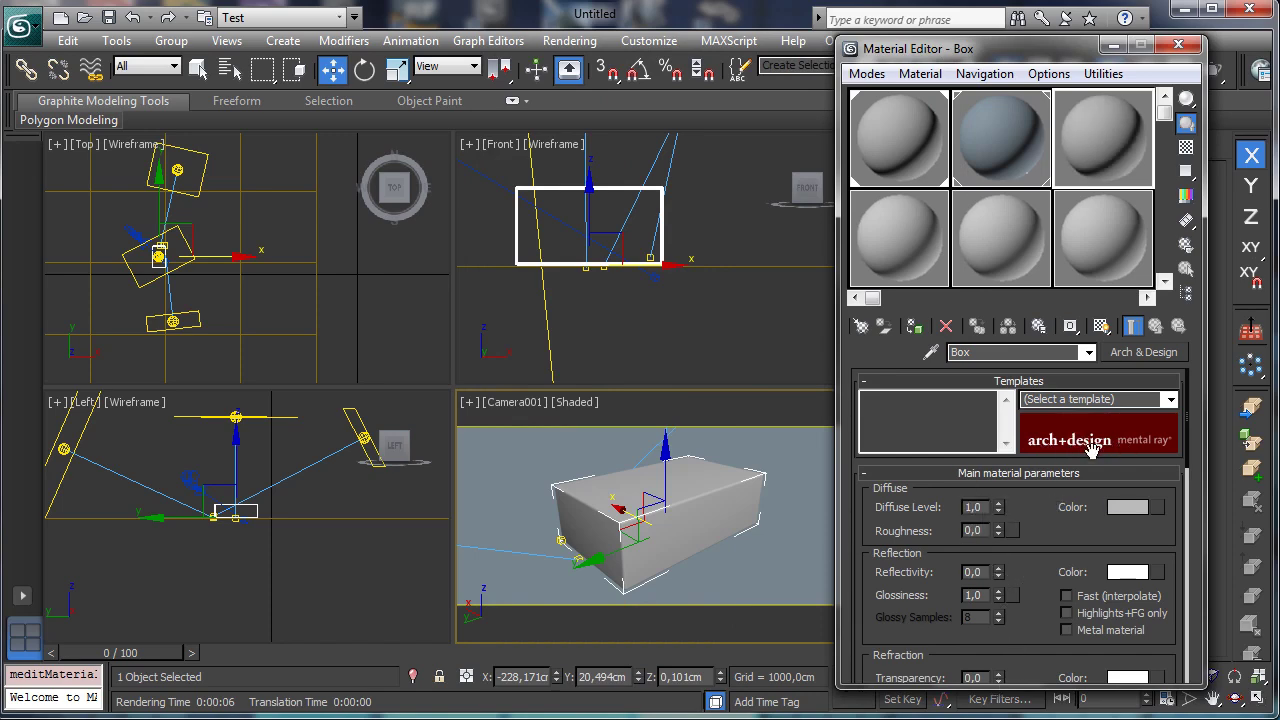
Step: Load profile_graphic.png from the Desktop as a bitmap in the Box material's diffuse color
left_click(1157, 508)
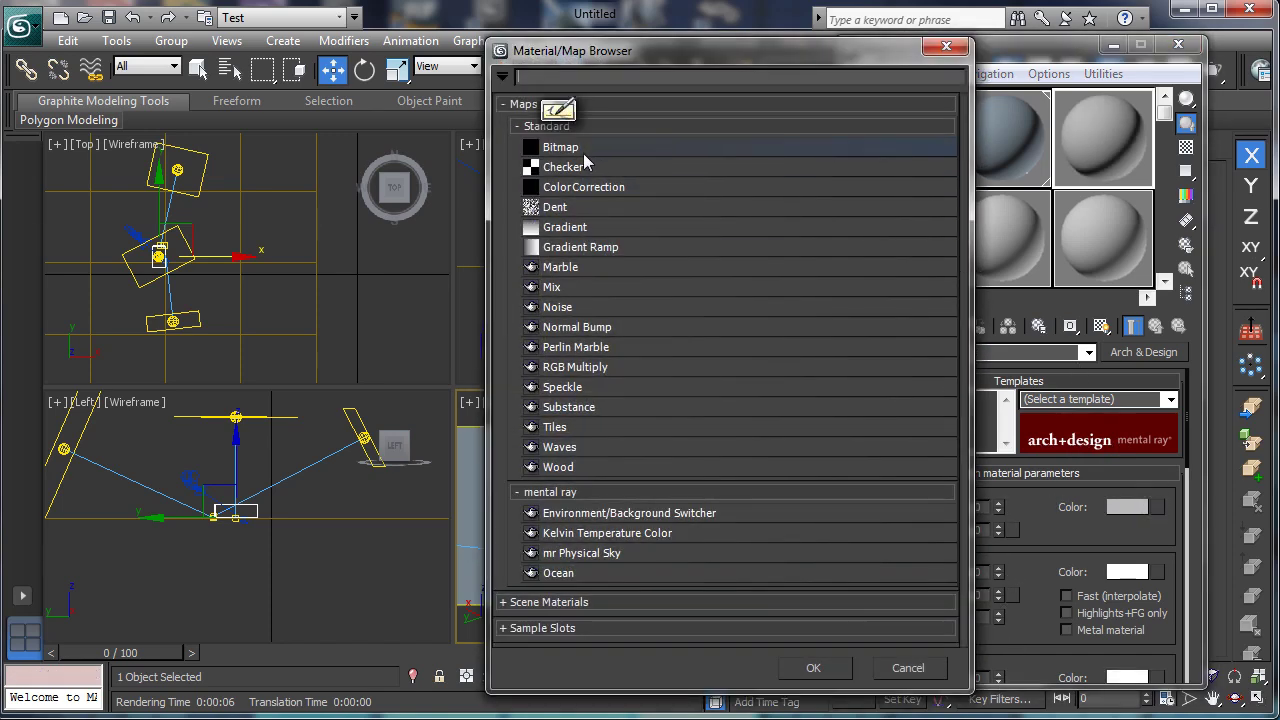
double_click(550, 149)
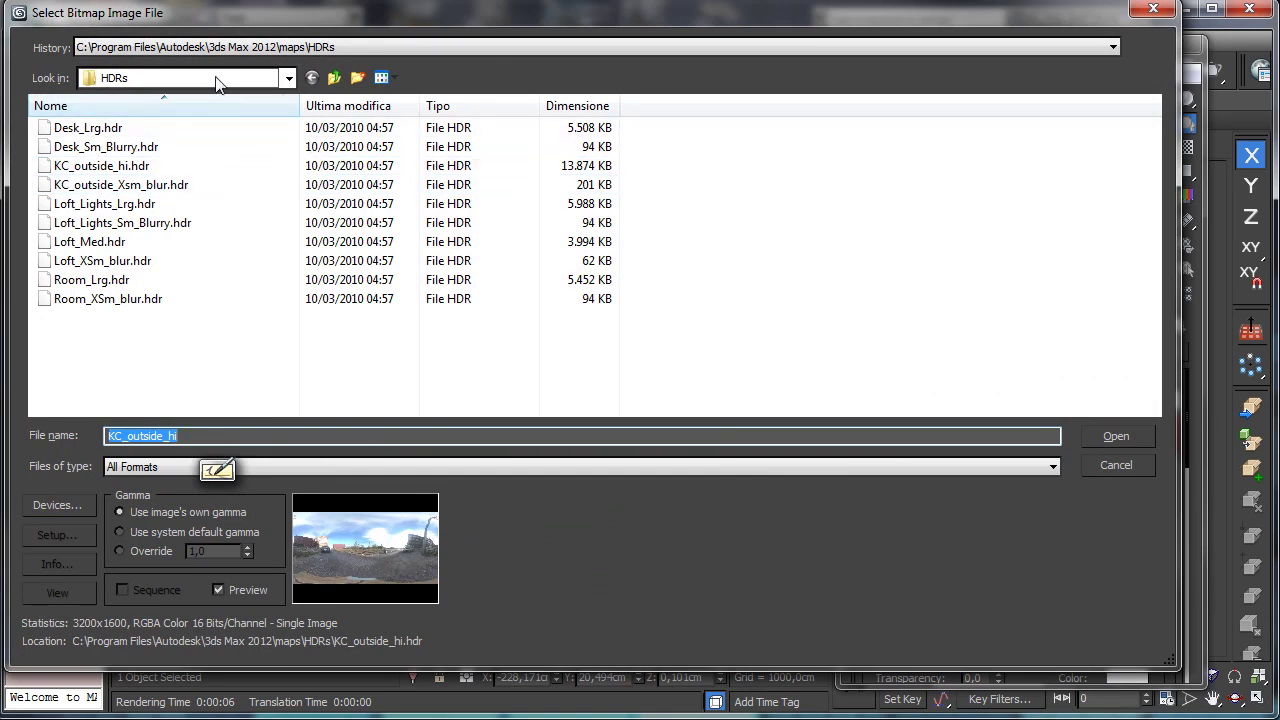
left_click(216, 80)
left_click(132, 104)
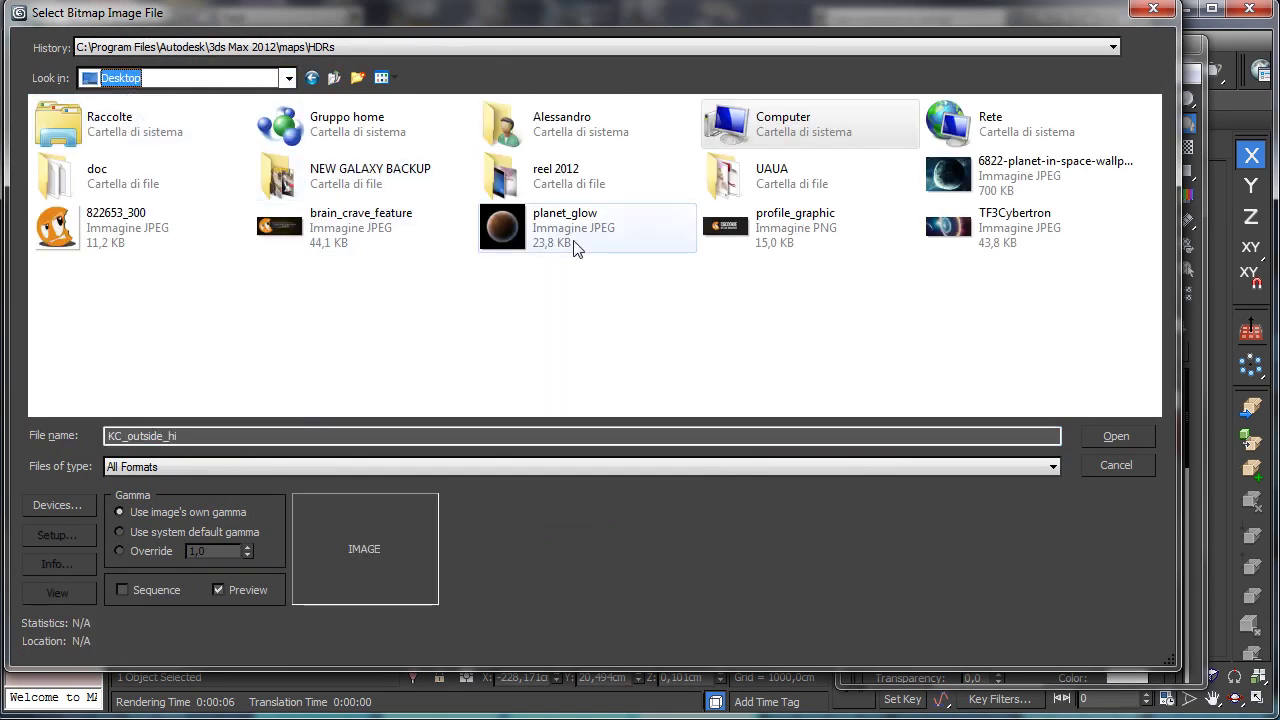
left_click(742, 238)
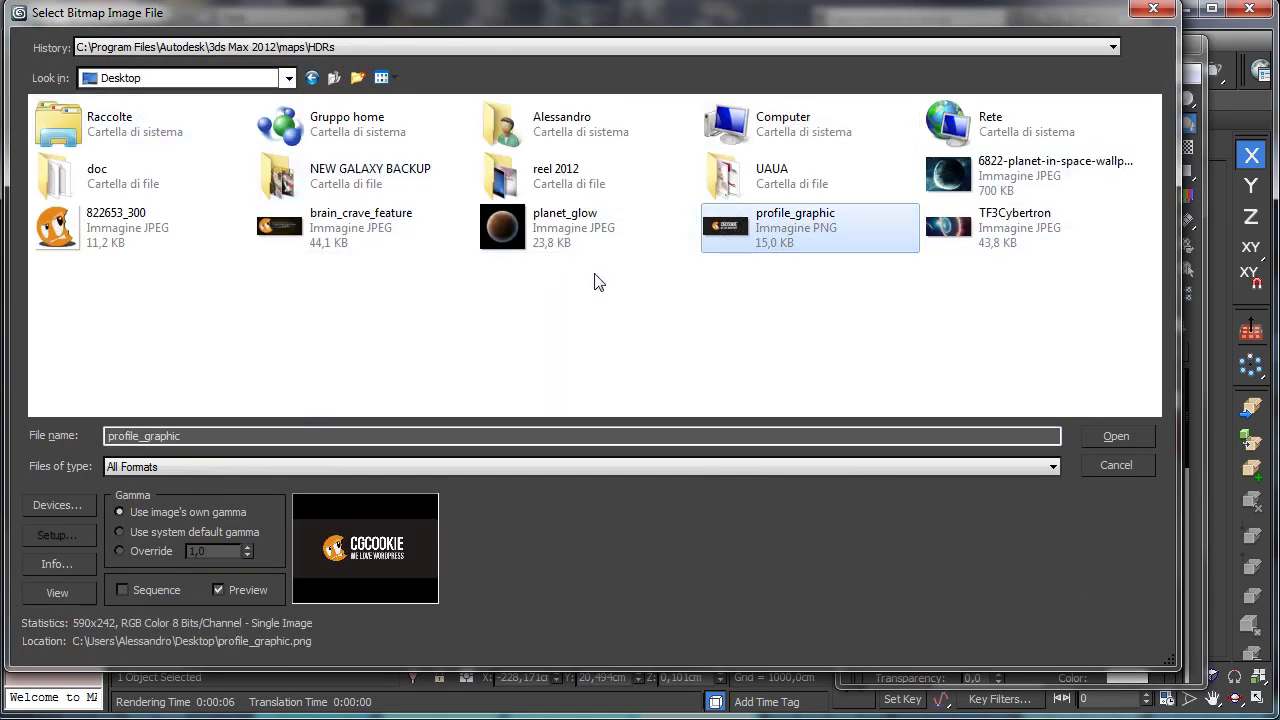
left_click(380, 233)
left_click(760, 228)
left_click(370, 232)
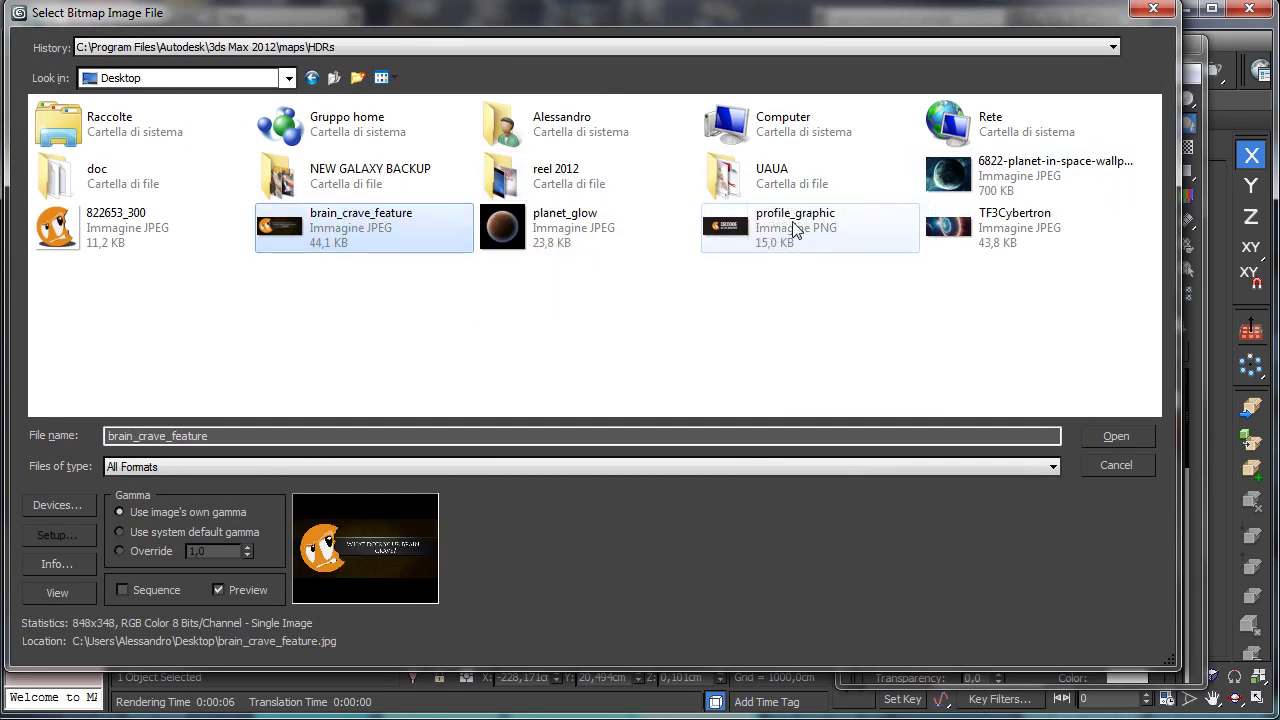
left_click(760, 228)
left_click(1116, 436)
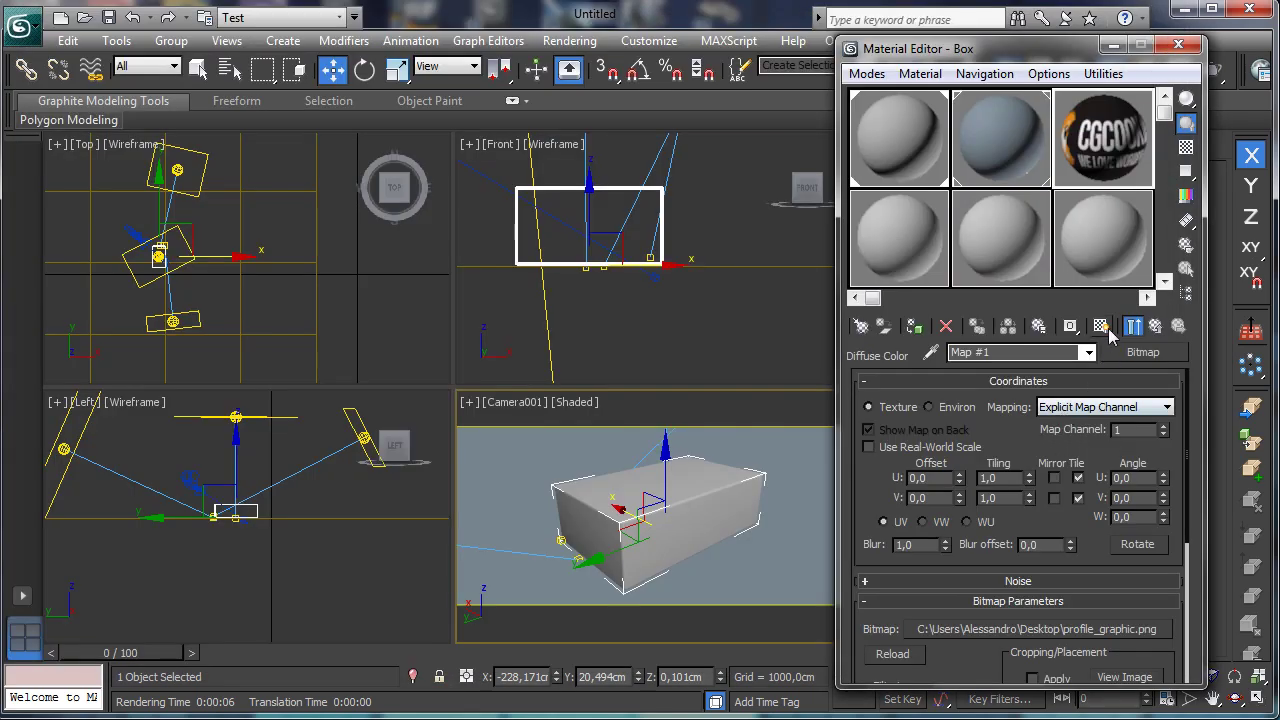
Step: Assign the Box material to the chamfered box with its map shown in the viewport, and set the map's W angle to 90
left_click(1101, 327)
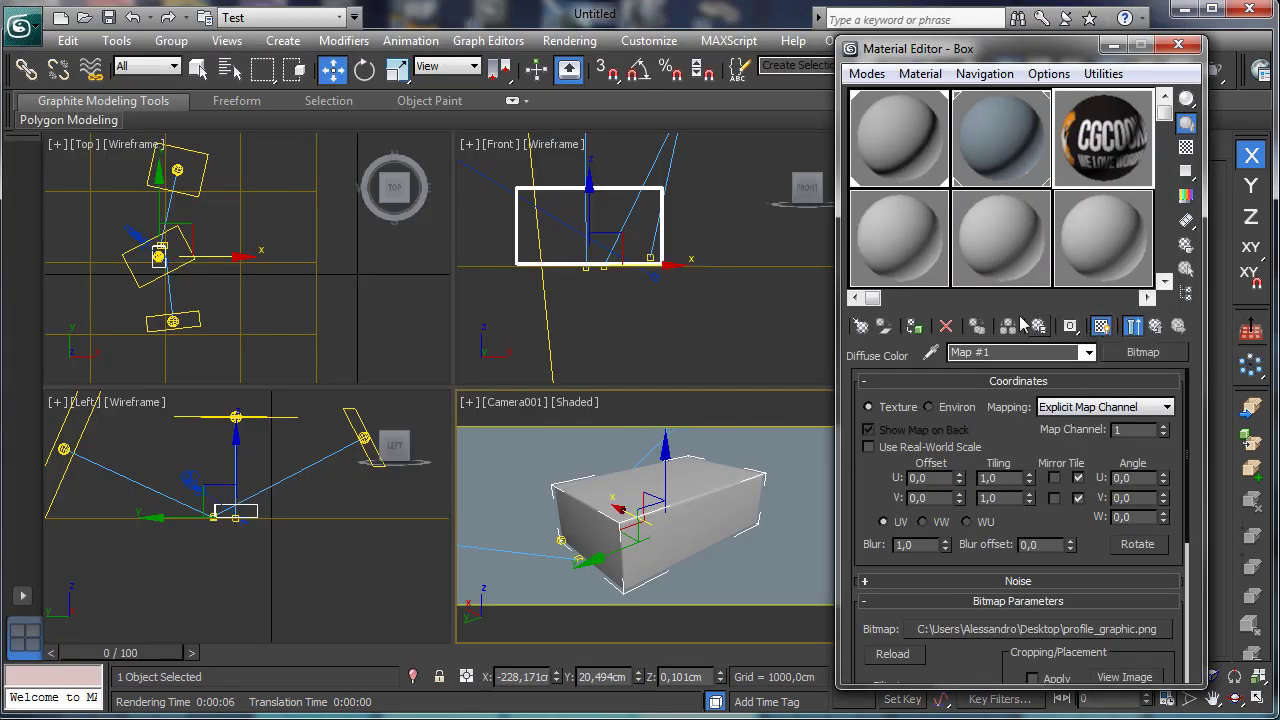
left_click(914, 326)
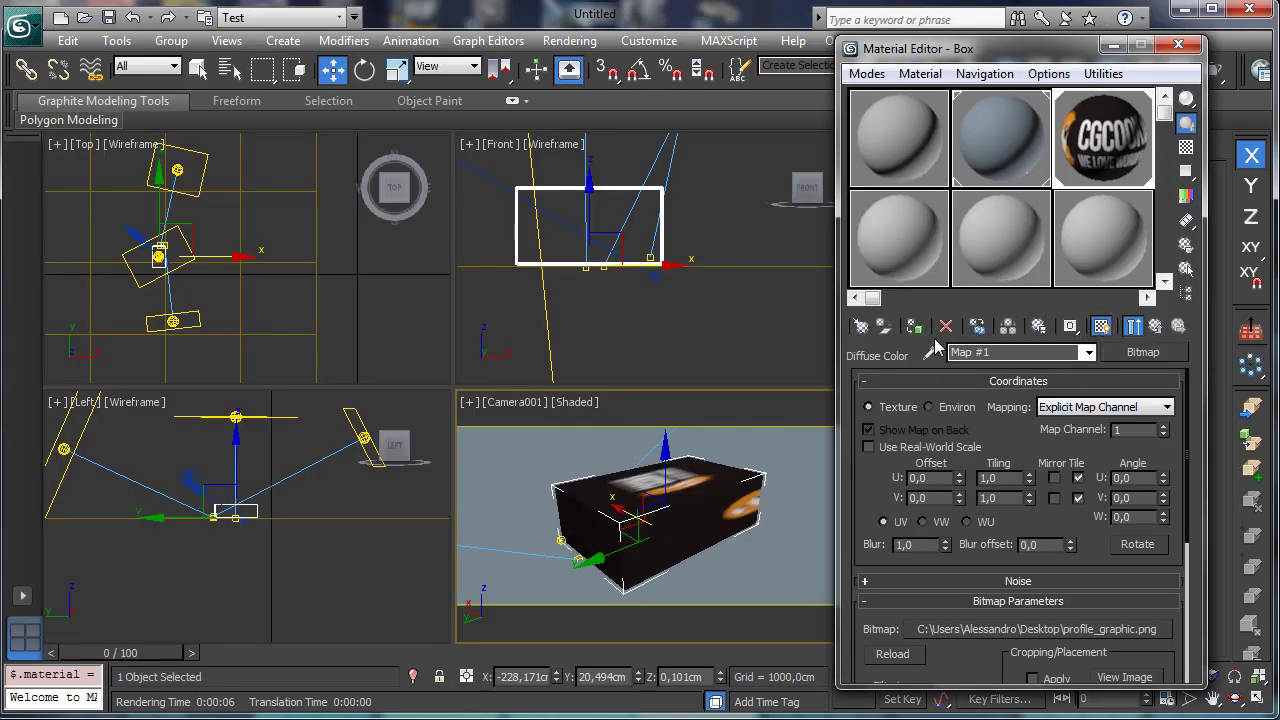
double_click(1128, 516)
type("90")
key("Return")
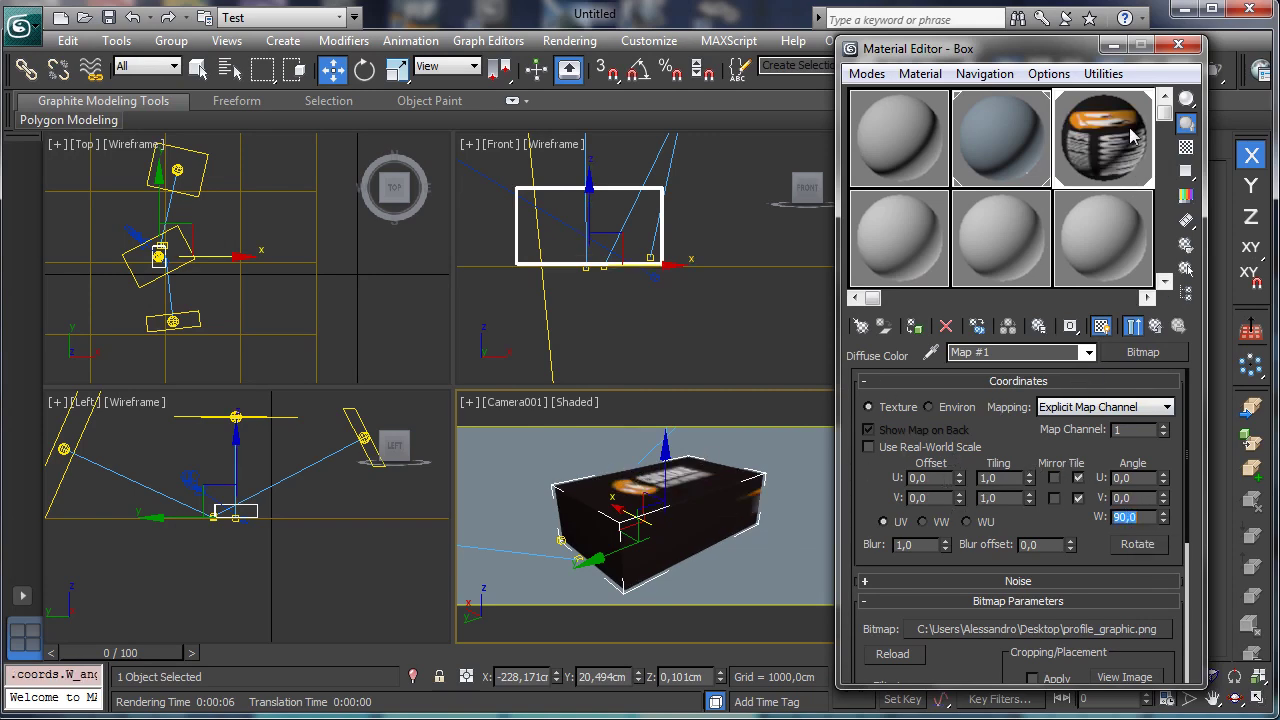
Step: Add a UVW Map modifier to the chamfered box
left_click_drag(1058, 56, 280, 88)
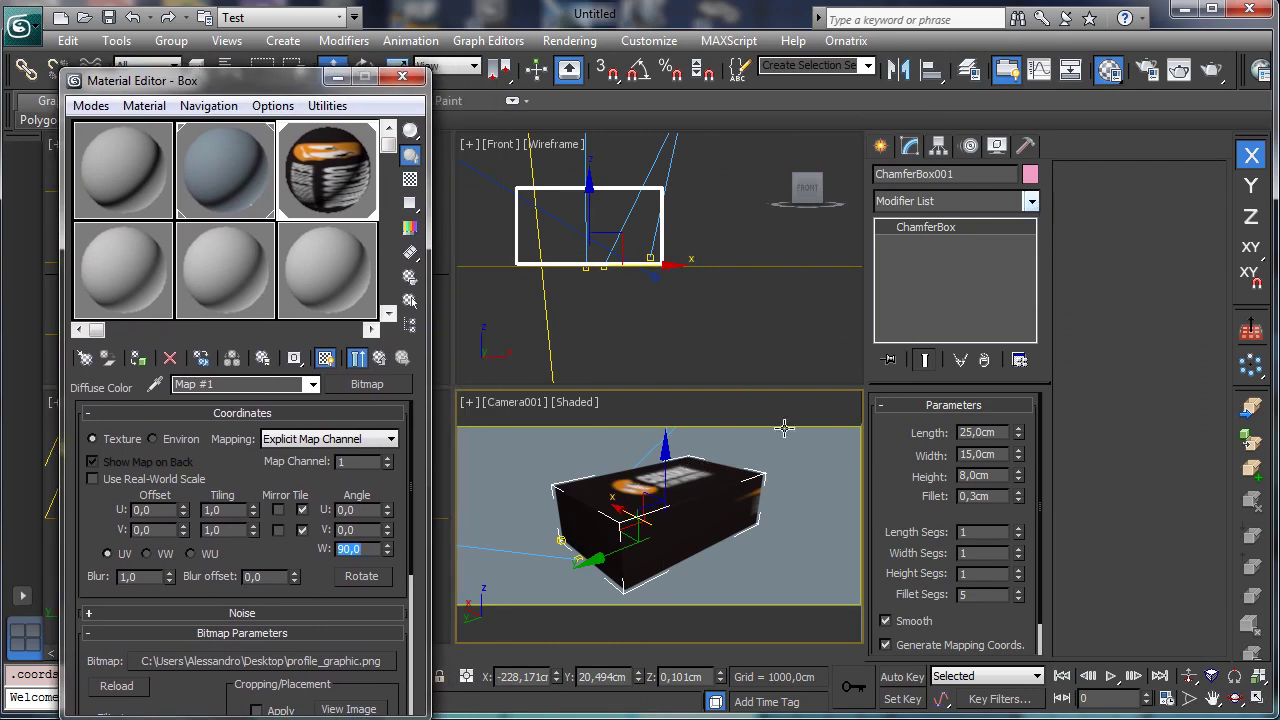
left_click(1032, 203)
left_click_drag(1032, 274, 1098, 700)
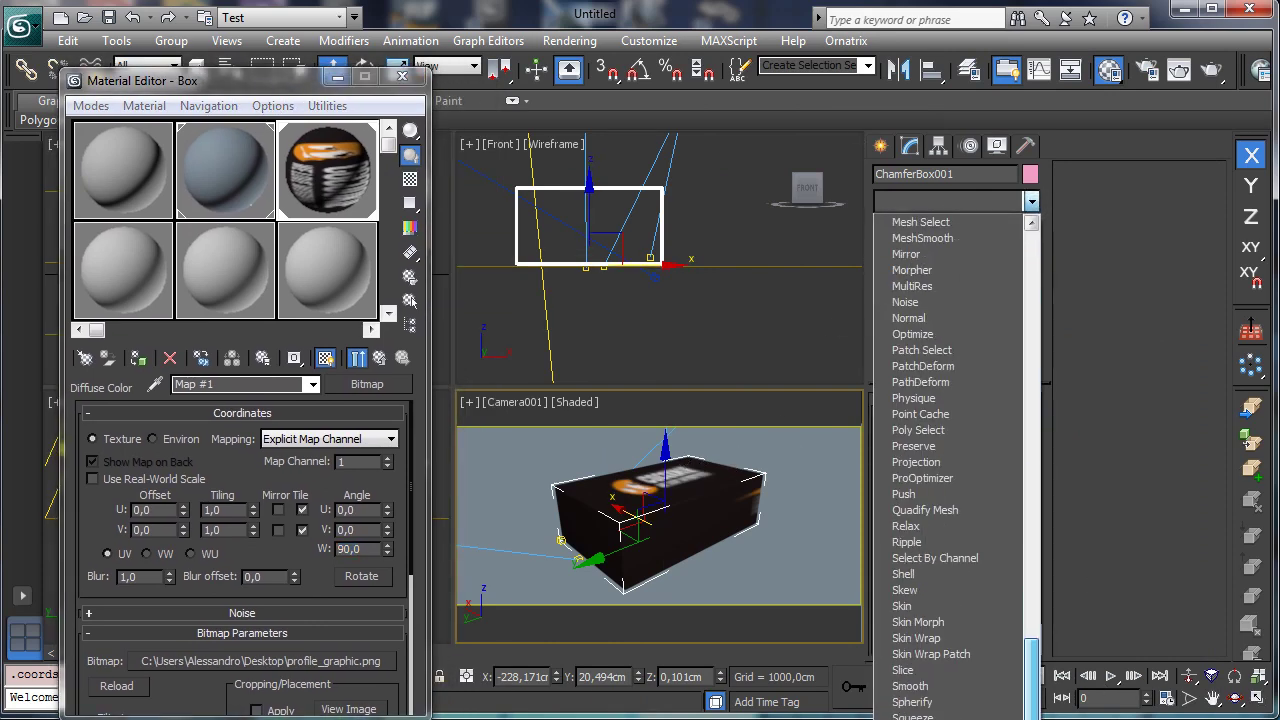
left_click(930, 717)
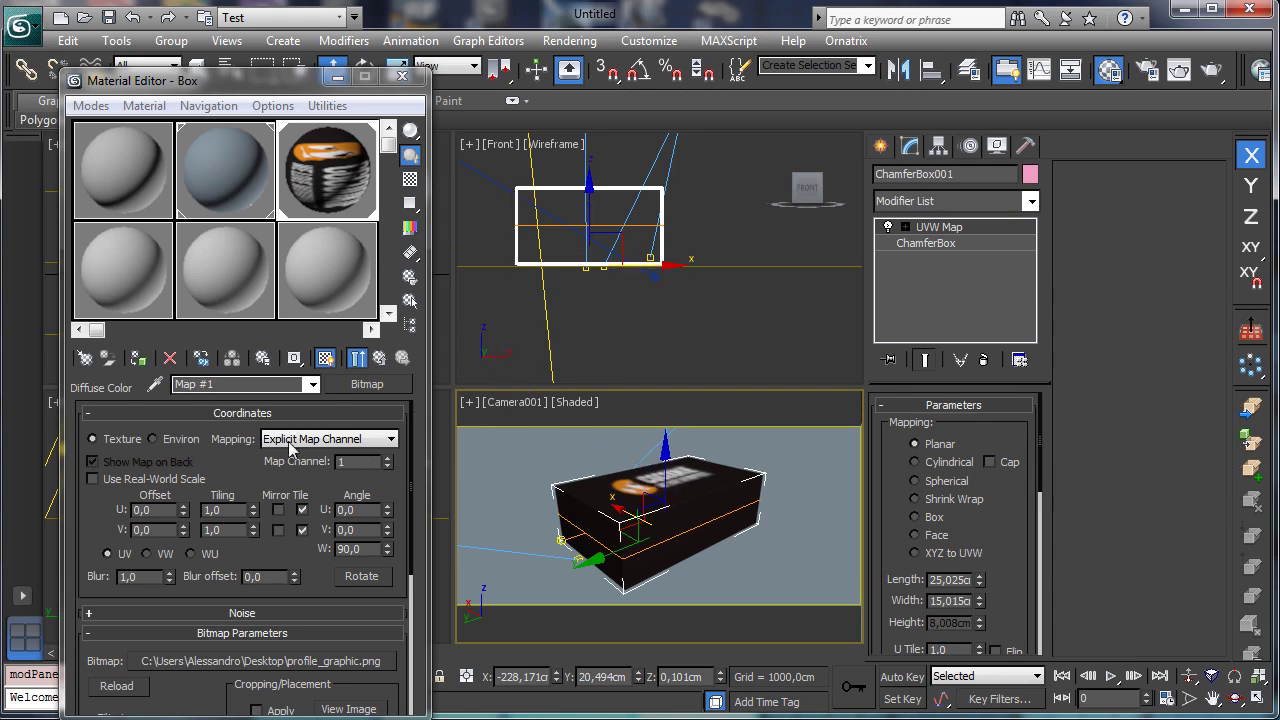
Step: Set the diffuse bitmap's blur to 0.01 and render the camera view
right_click(170, 577)
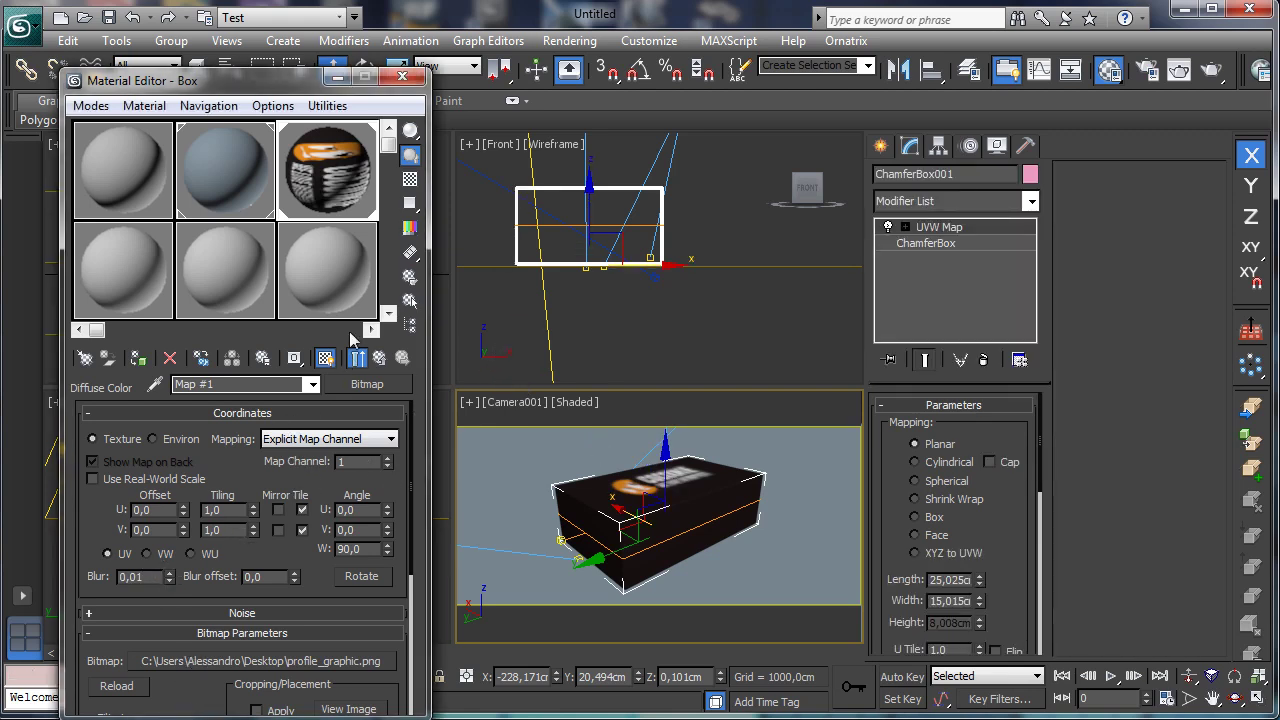
left_click(379, 358)
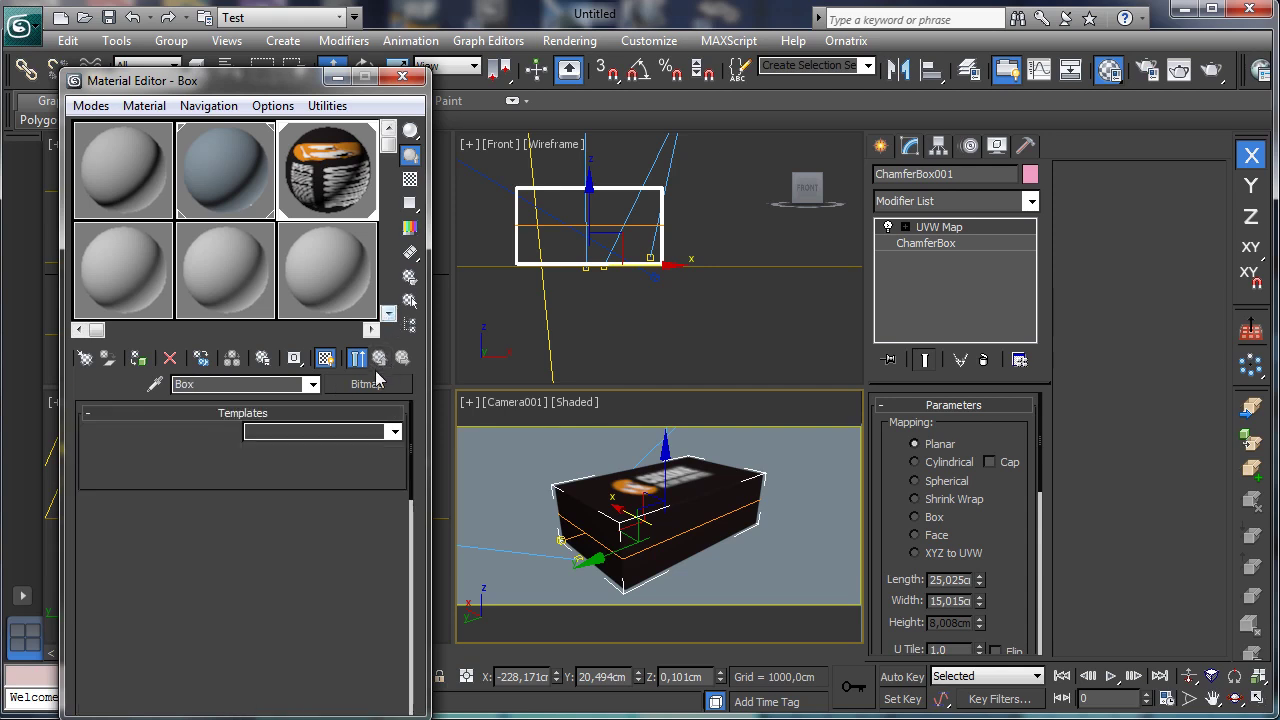
scroll(270, 512, "down", 1)
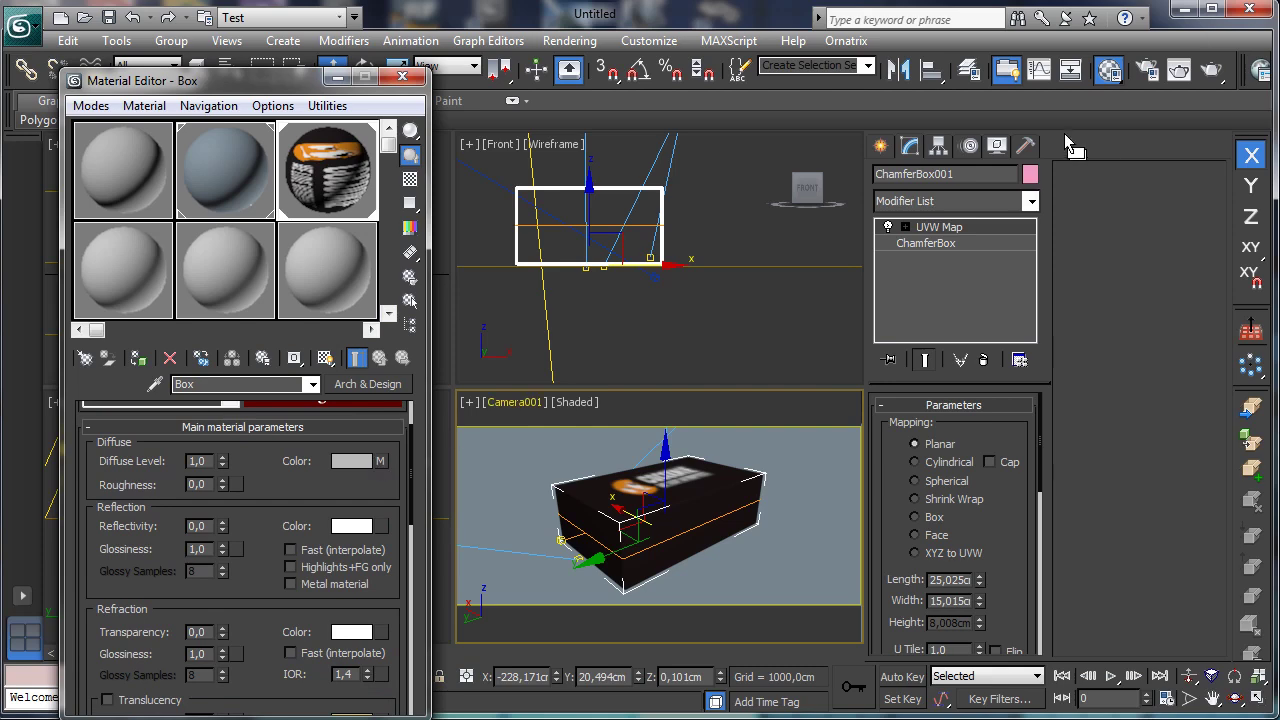
left_click(1212, 69)
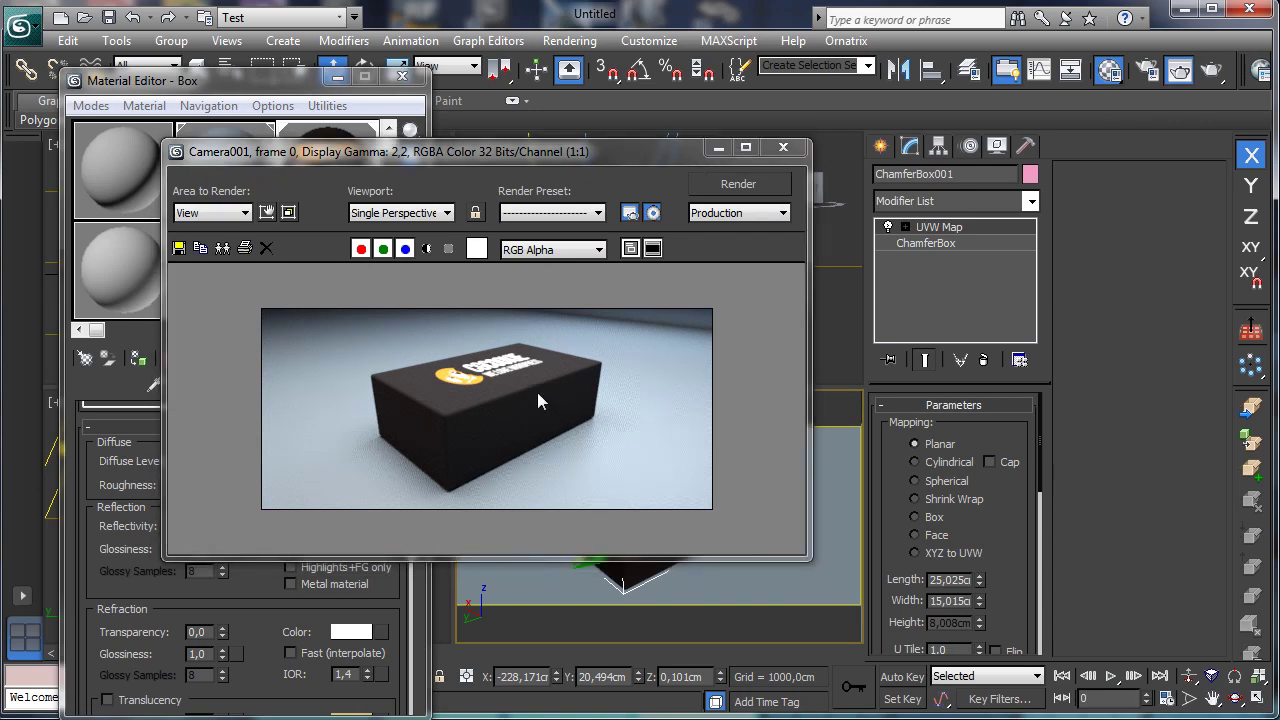
left_click_drag(644, 155, 955, 113)
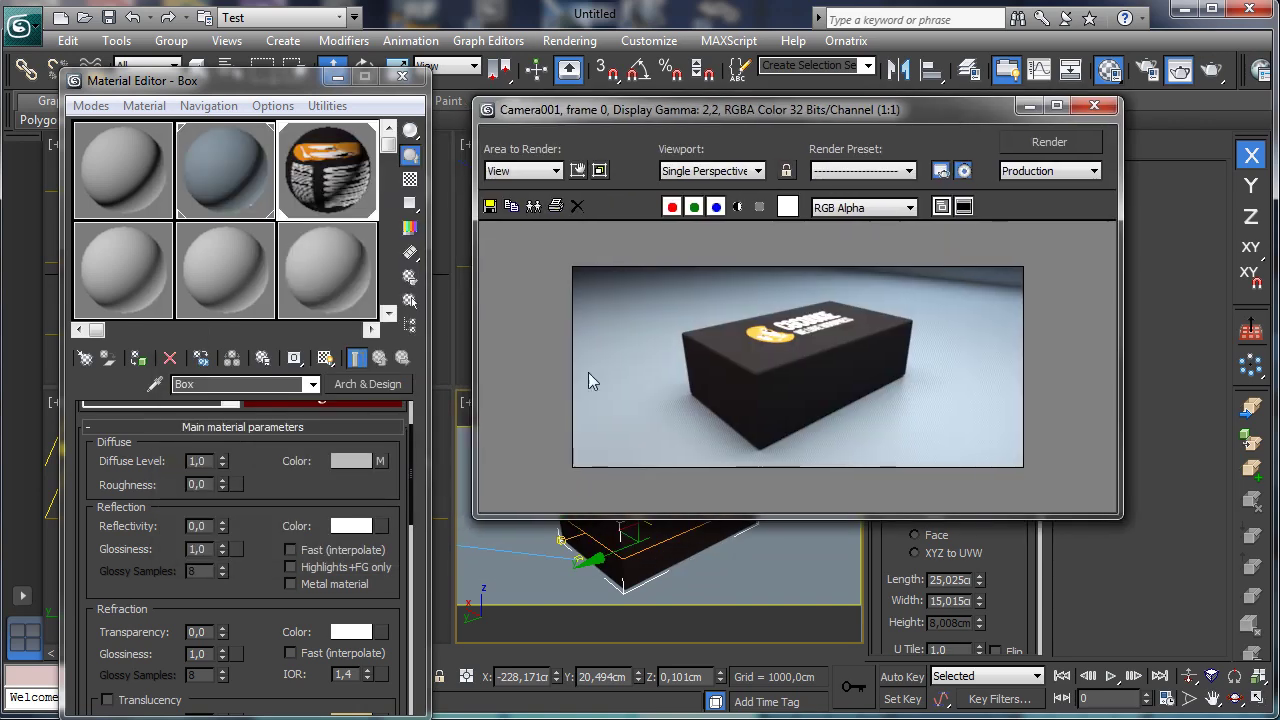
Step: Lower the diffuse bitmap's output RGB level to 0.61 and render the camera view
left_click(381, 467)
left_click_drag(322, 578, 360, 266)
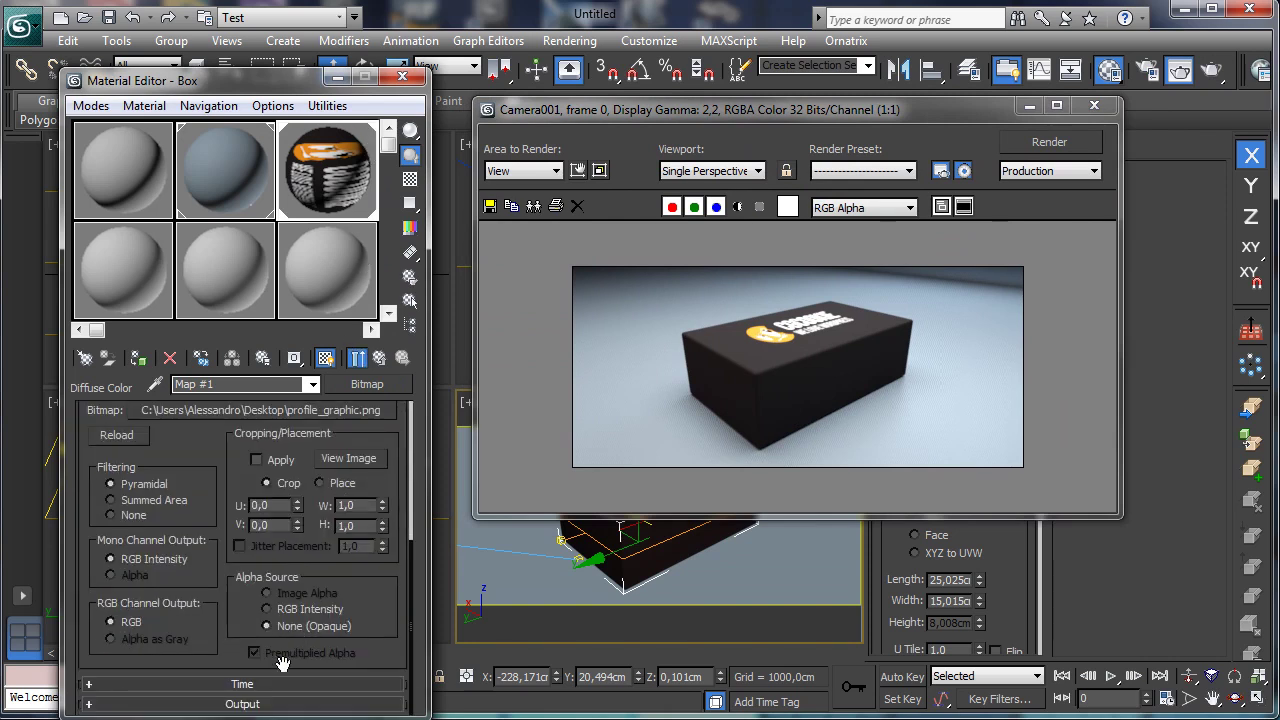
left_click(269, 699)
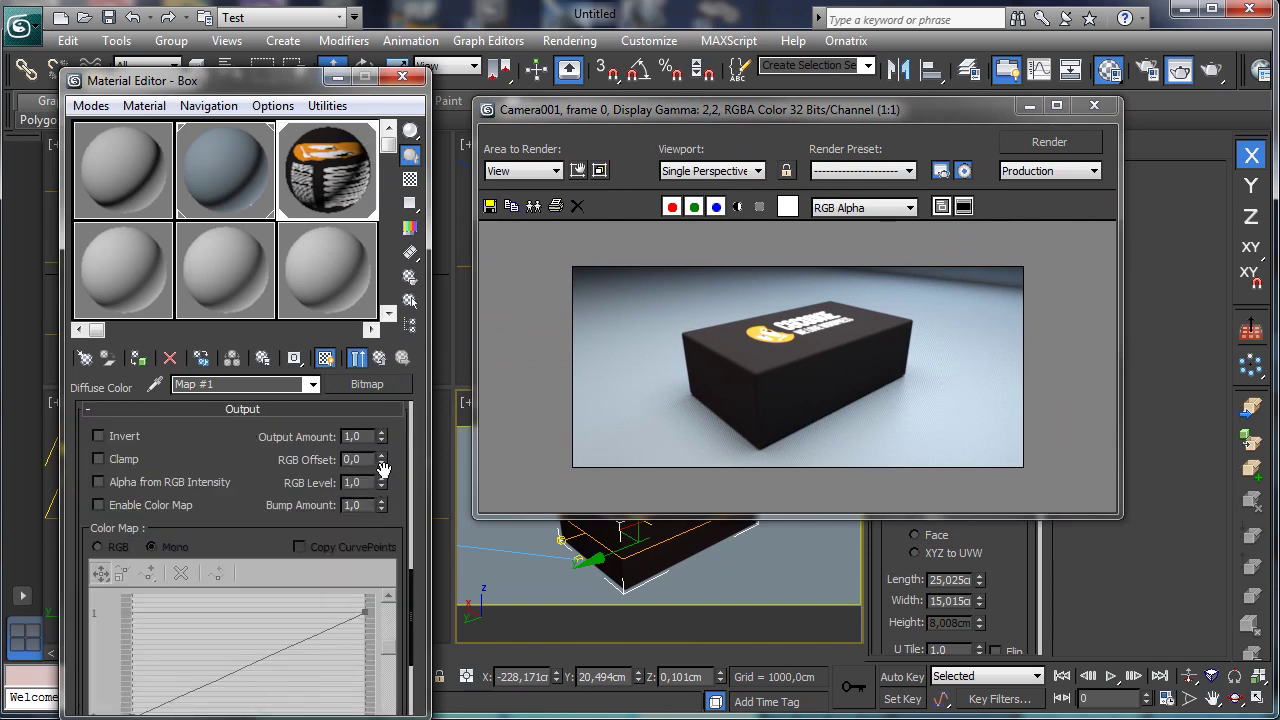
left_click_drag(381, 487, 382, 521)
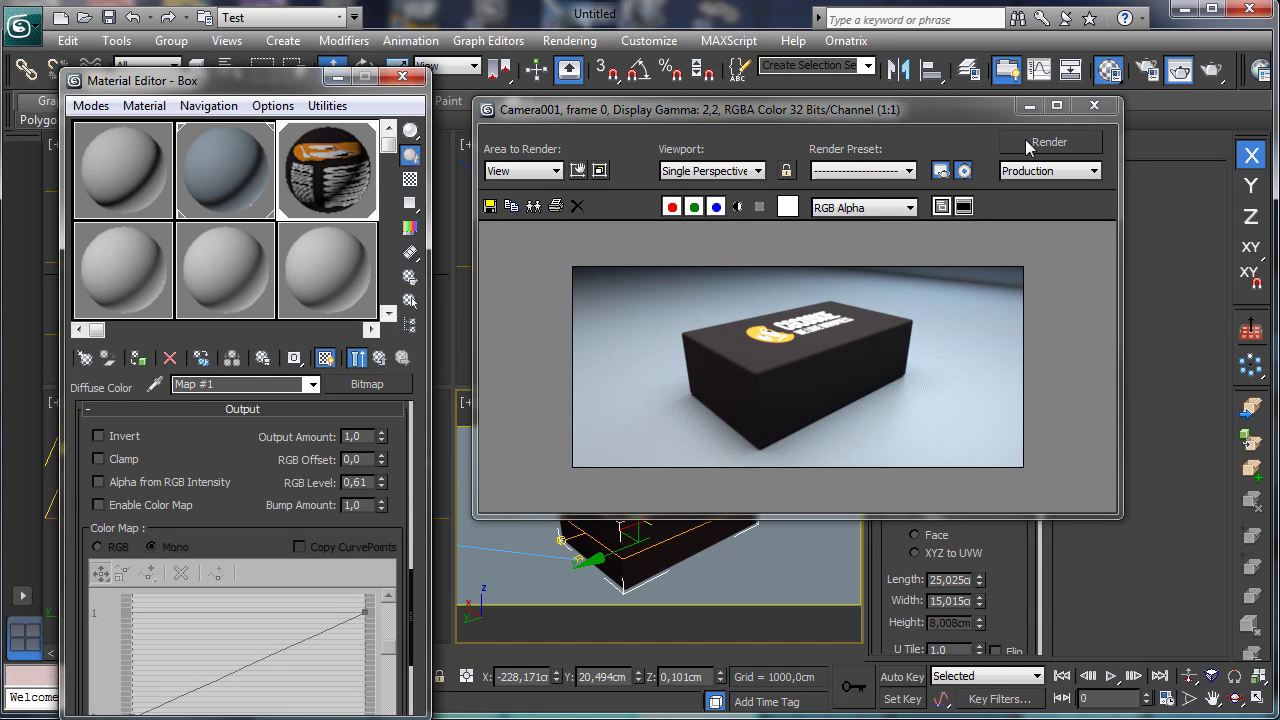
left_click(1040, 142)
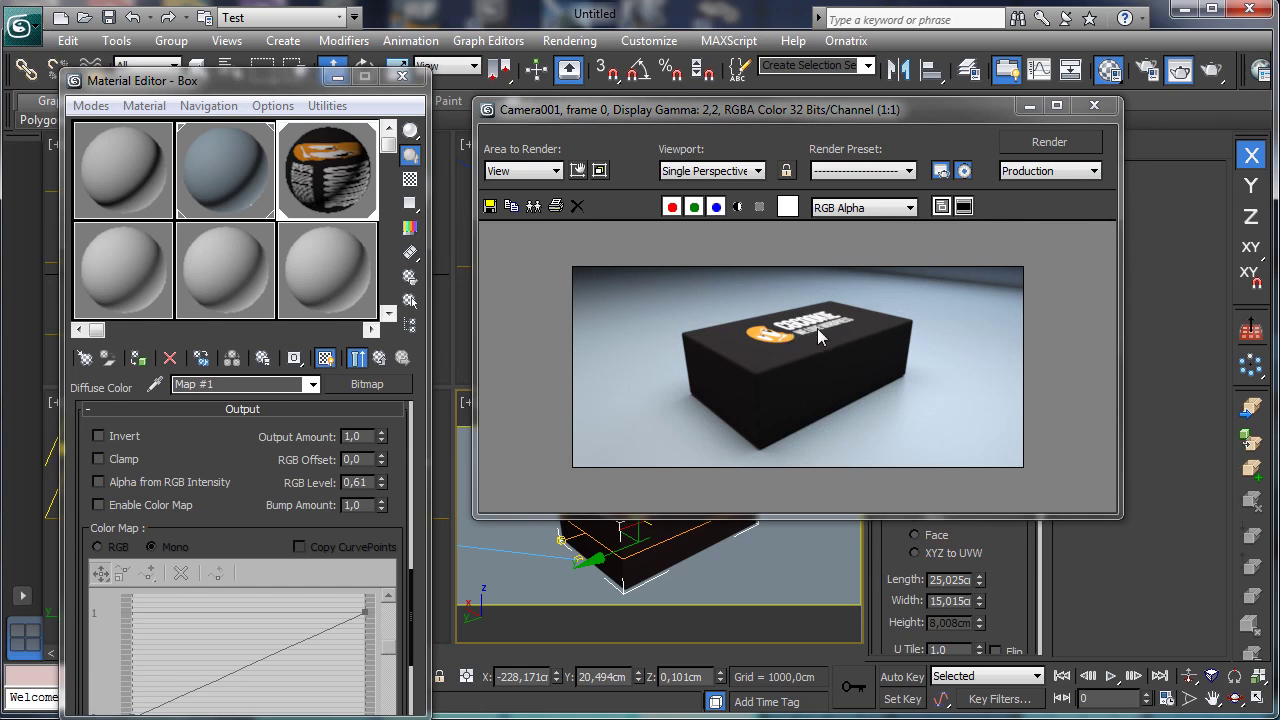
Step: Reduce the diffuse bitmap's RGB level to 0.3 and render again
left_click_drag(381, 485, 416, 508)
left_click(381, 481)
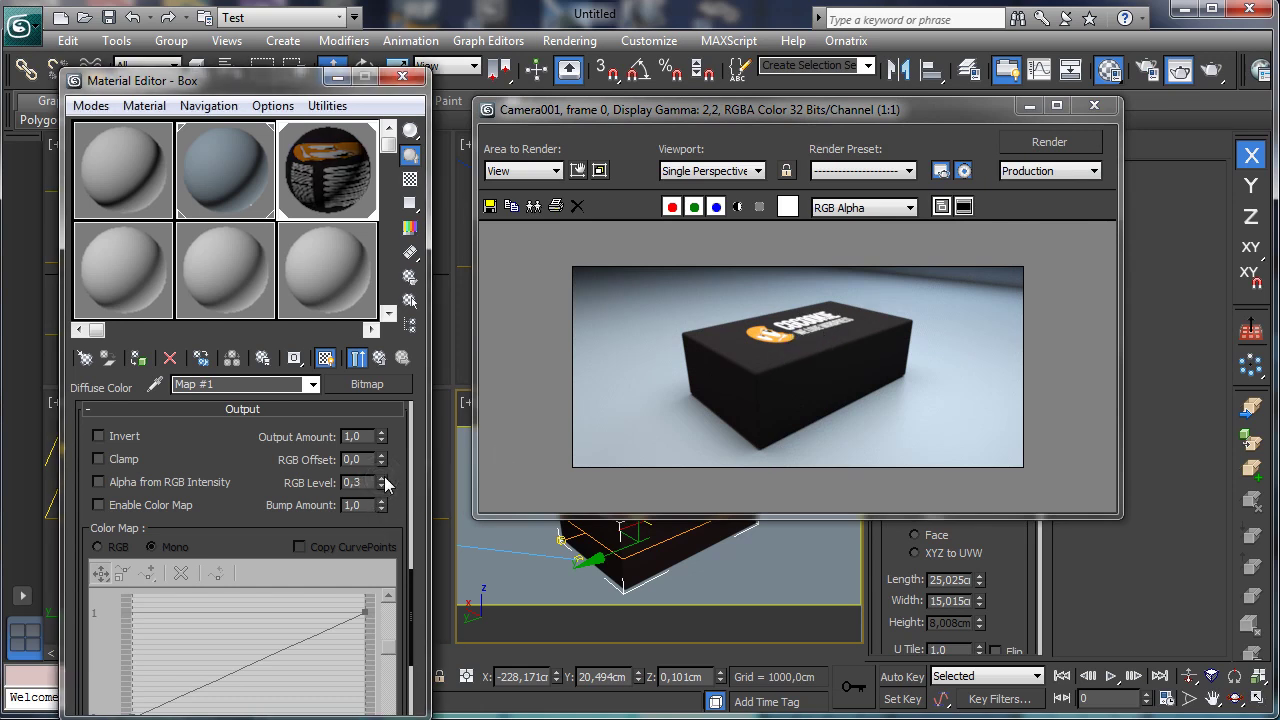
left_click(1049, 143)
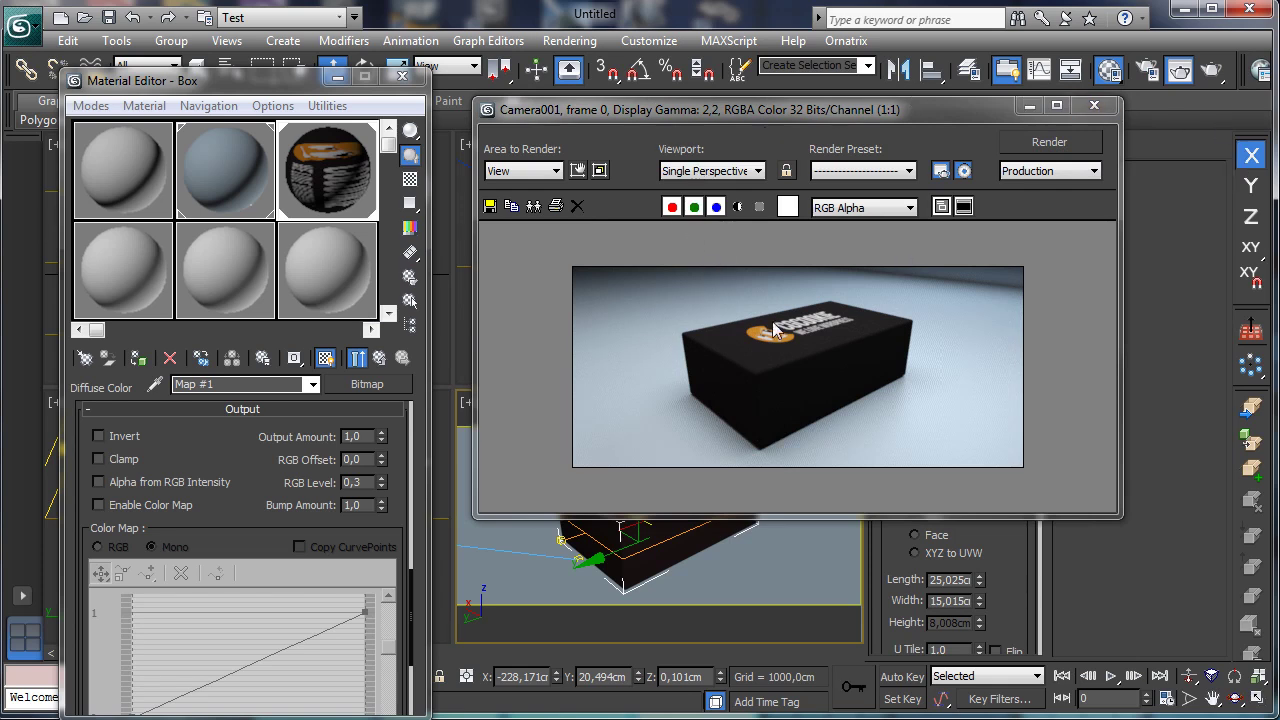
Step: Return to the Box material's main parameters and raise its reflectivity to 0.28
left_click(380, 362)
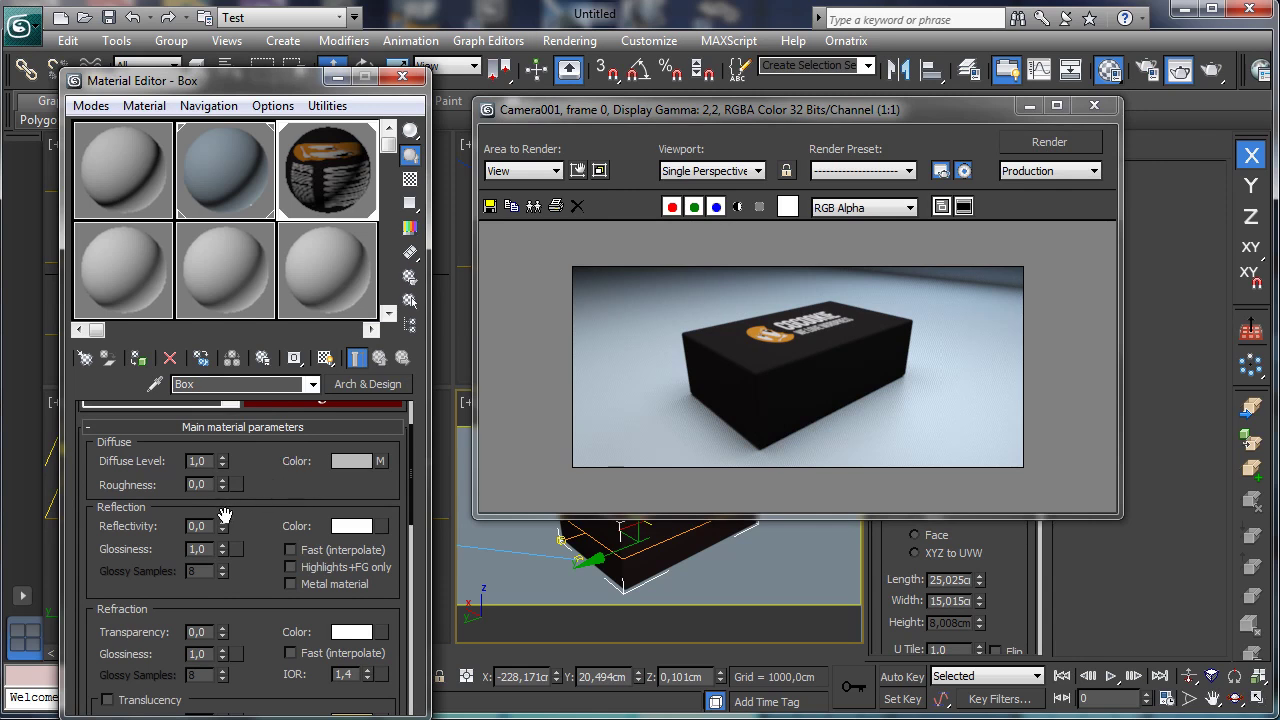
right_click(380, 463)
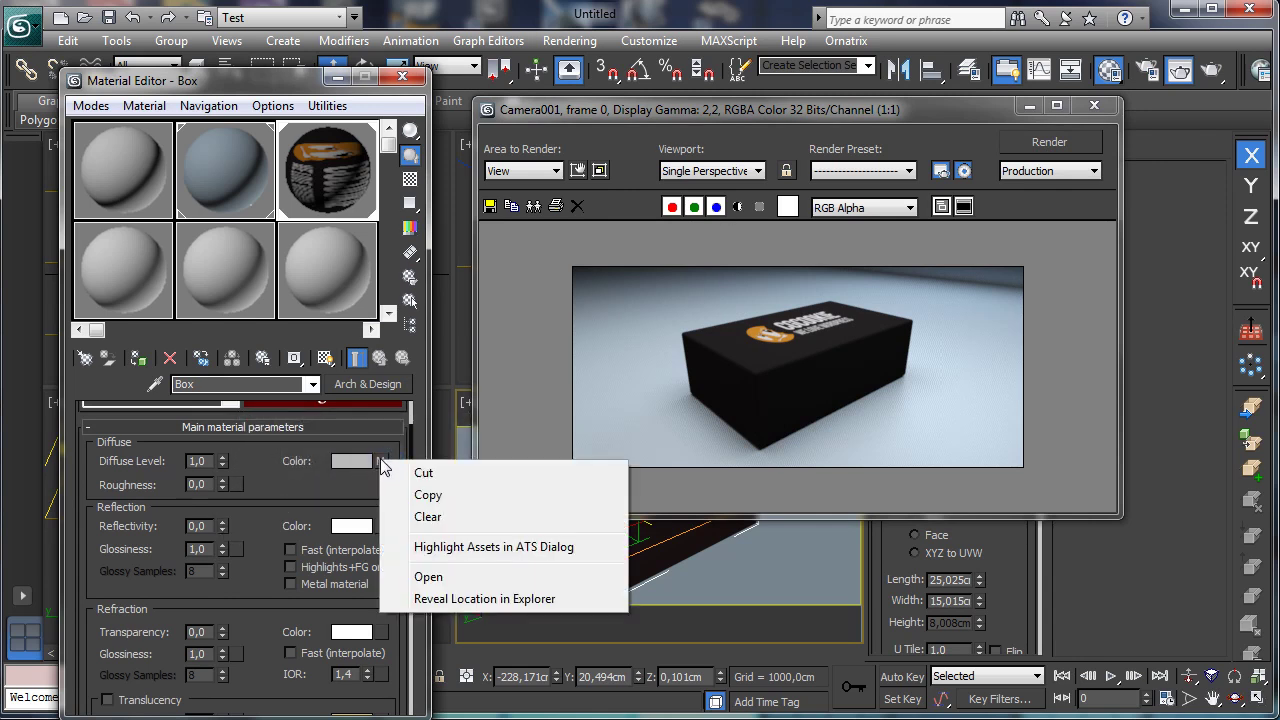
key("Escape")
left_click_drag(224, 524, 225, 493)
left_click(209, 527)
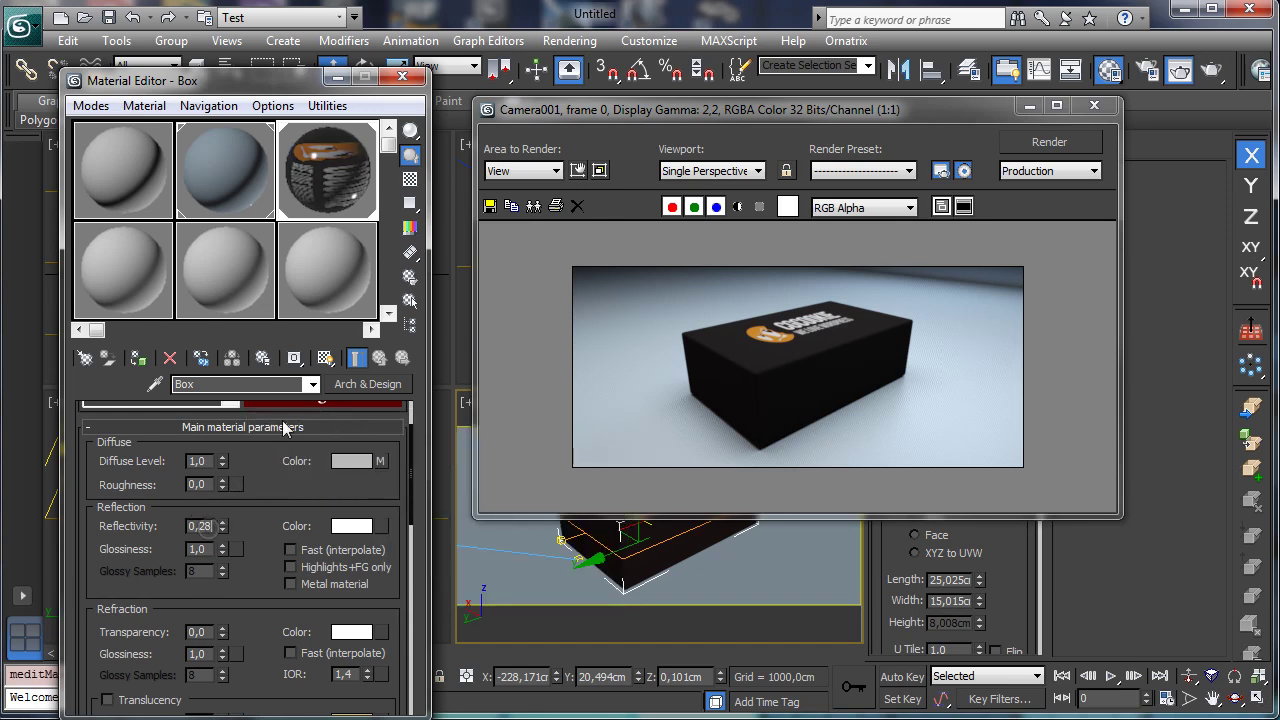
Step: Set the Box material's reflectivity to 0.3
key("BackSpace")
key("BackSpace")
type("3")
key("Return")
Step: Set the Box material's custom reflectivity at 0 degrees to 0.4 in the BRDF settings and render the camera view
scroll(249, 481, "down", 5)
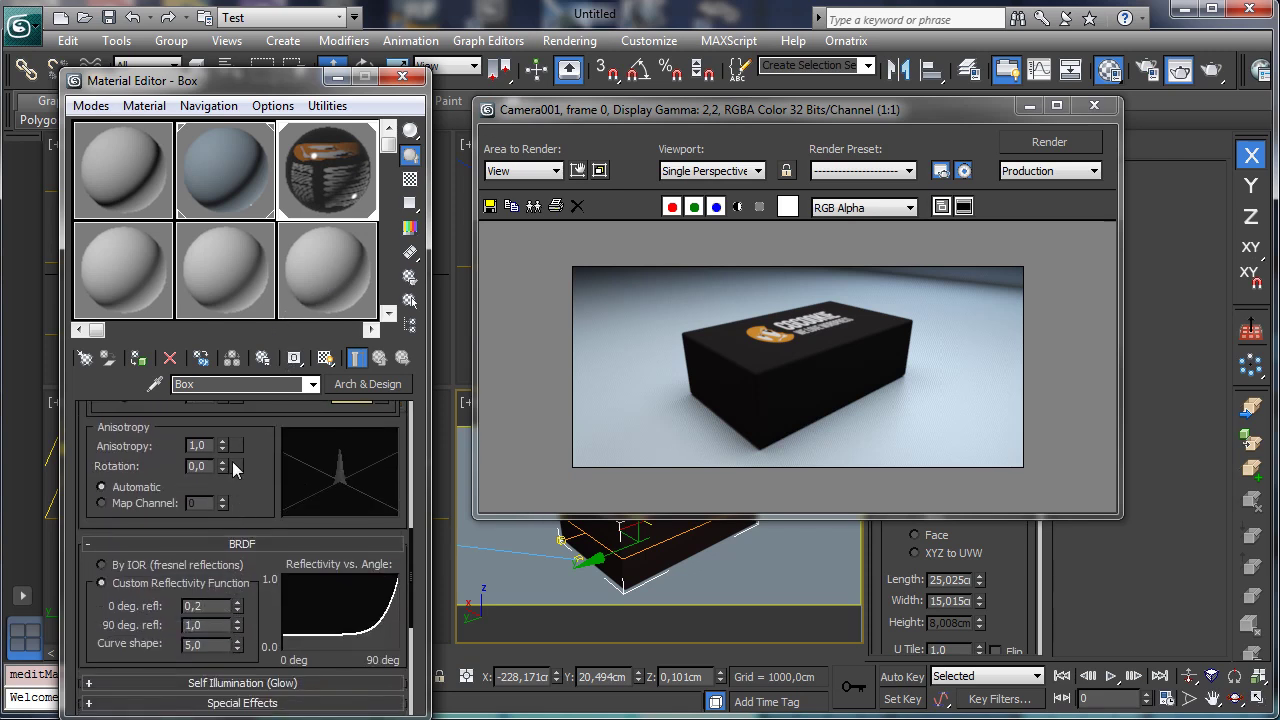
key("BackSpace")
type("4")
key("Return")
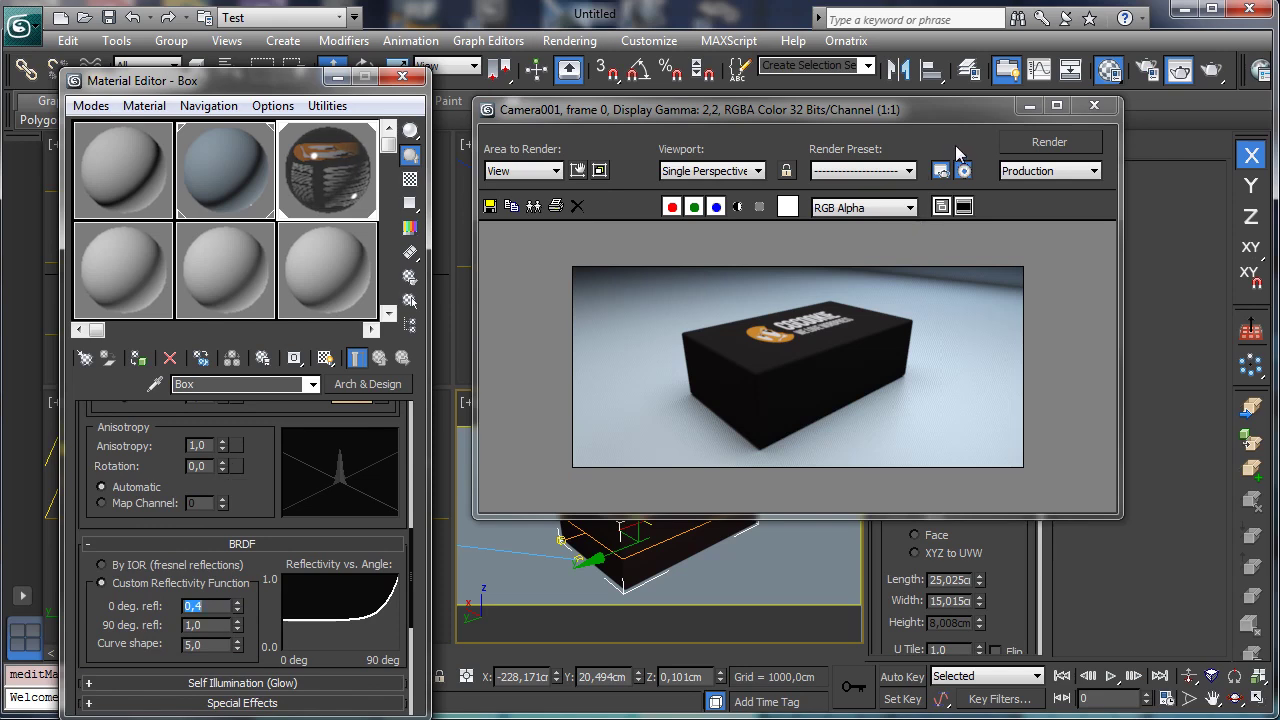
left_click(1048, 142)
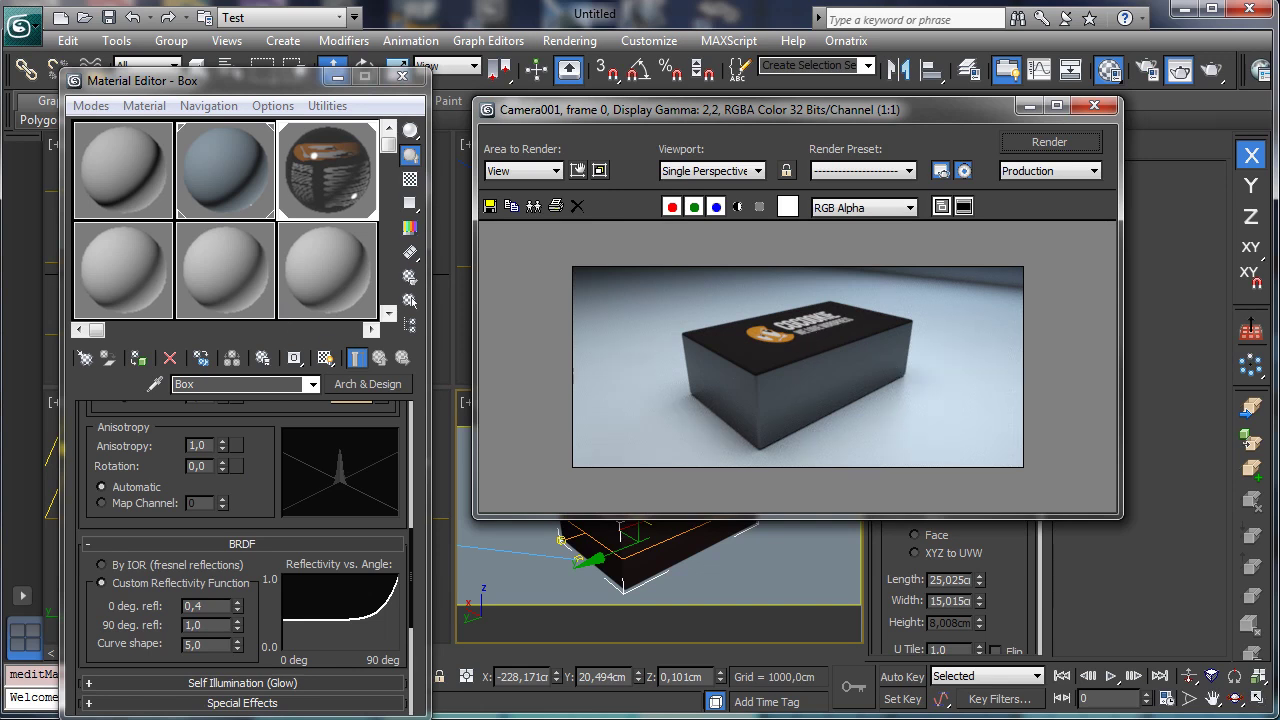
left_click(206, 607)
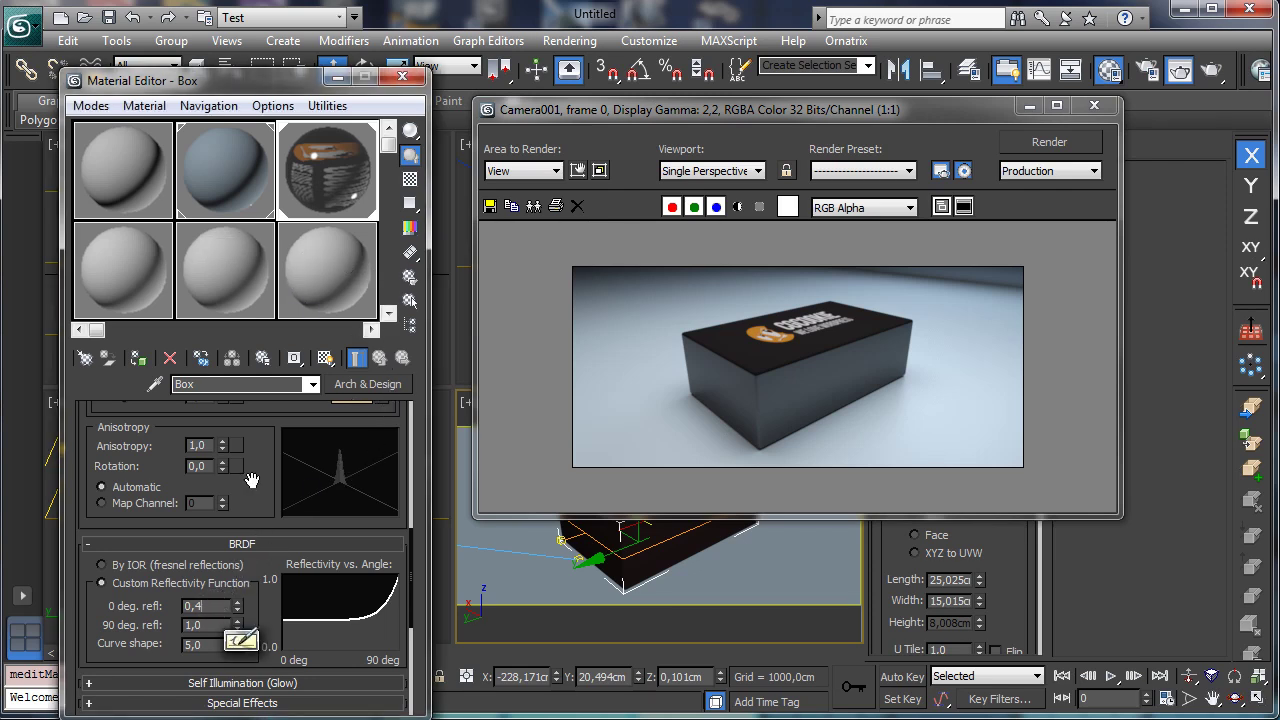
Step: Copy the Box material's diffuse bitmap onto its reflection color map
scroll(262, 481, "up", 10)
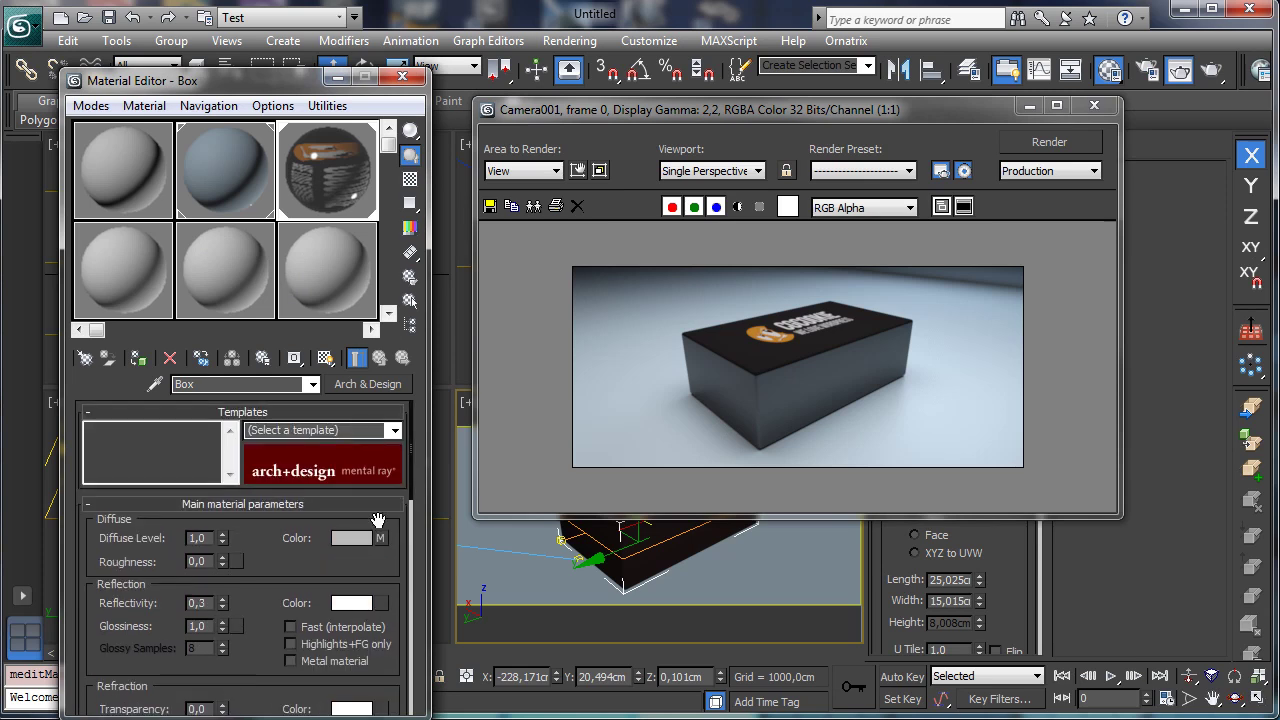
left_click_drag(385, 545, 381, 604)
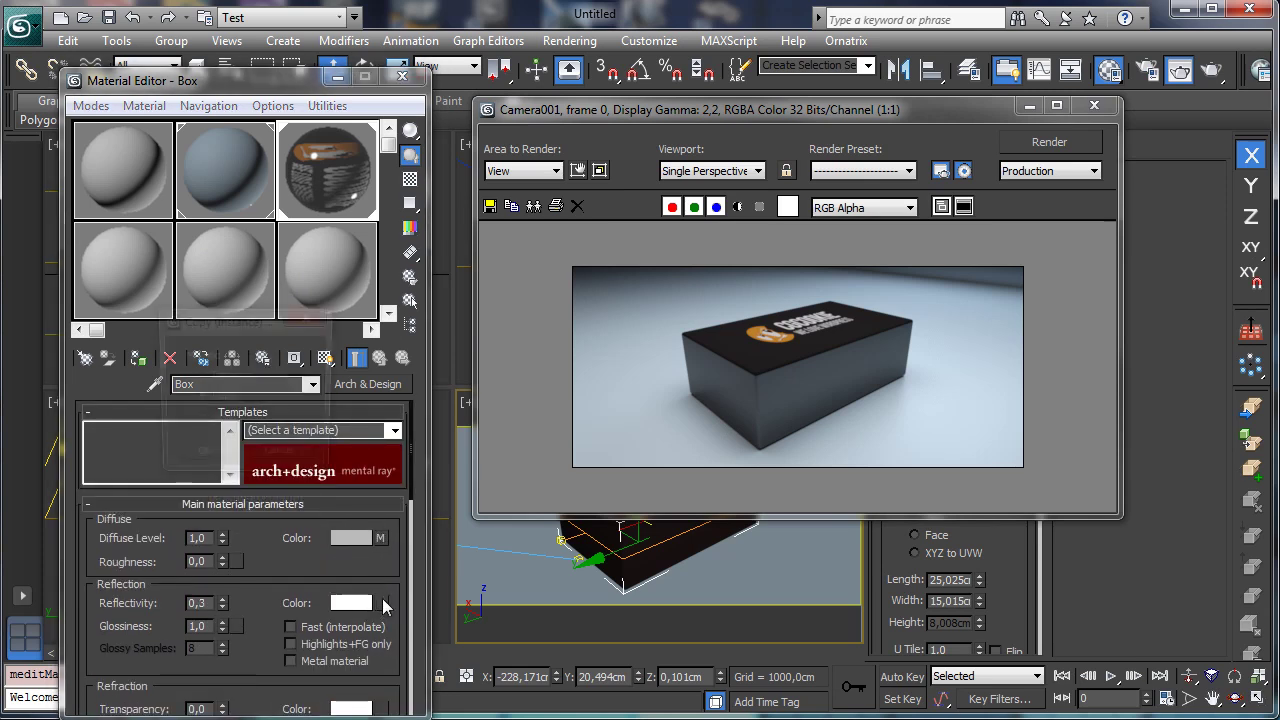
left_click(200, 458)
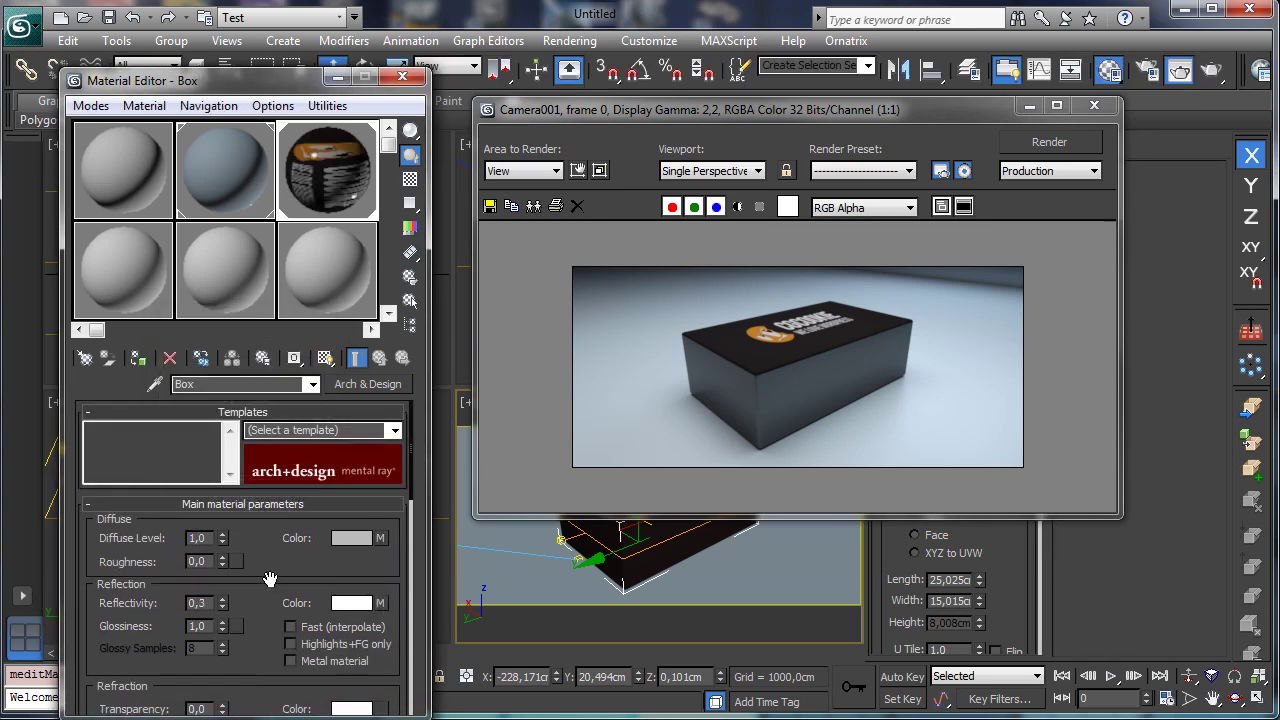
Step: Disable the Diffuse Color map in the Box material's general maps, keeping the reflection color map active
scroll(268, 530, "down", 10)
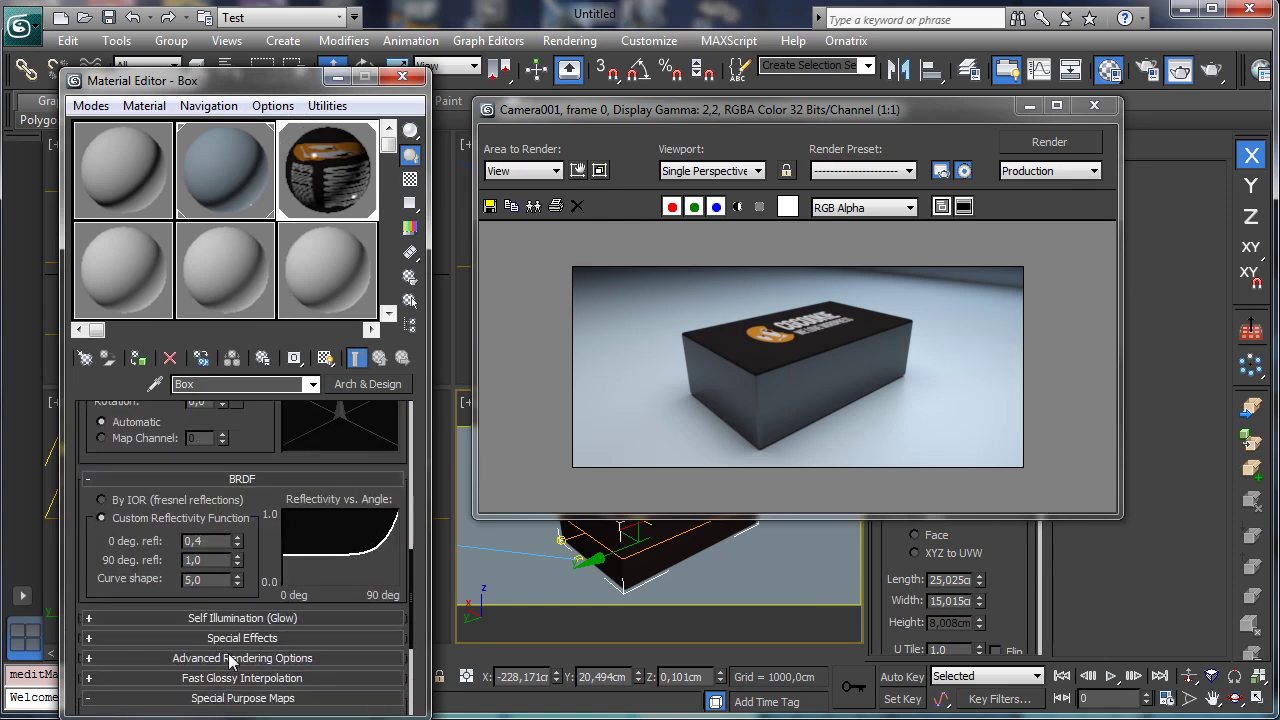
left_click(240, 699)
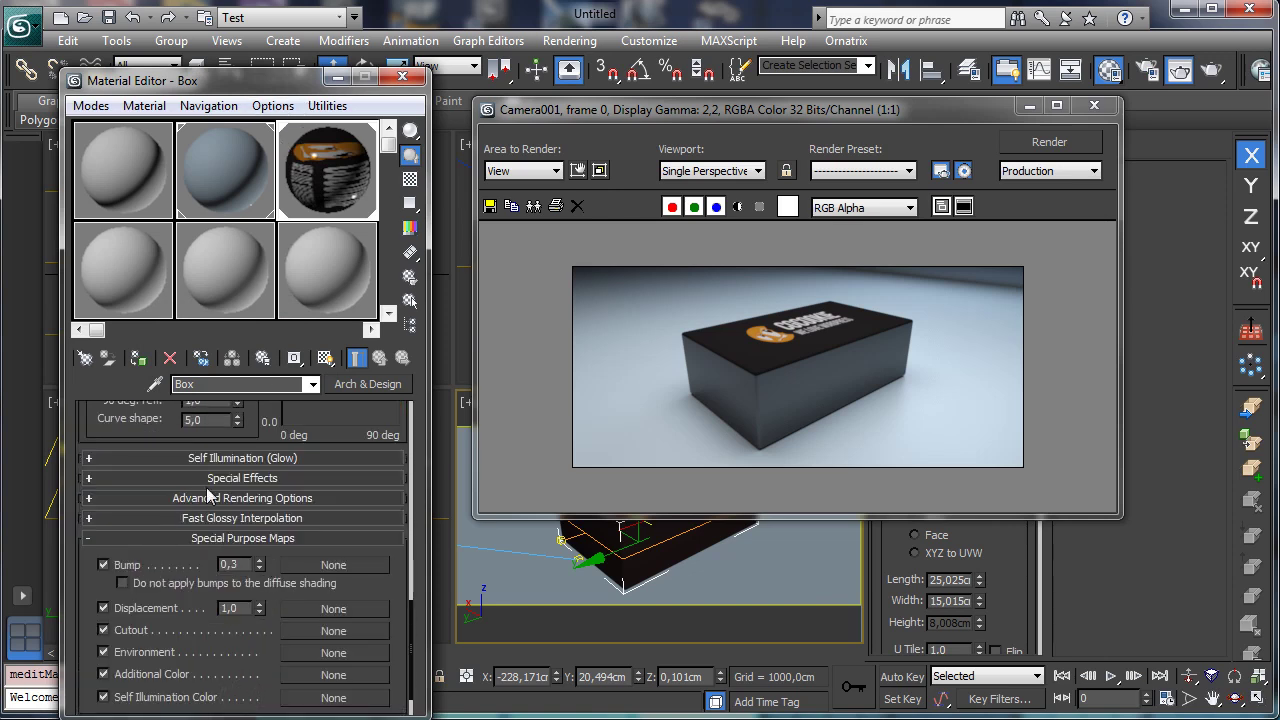
left_click(220, 538)
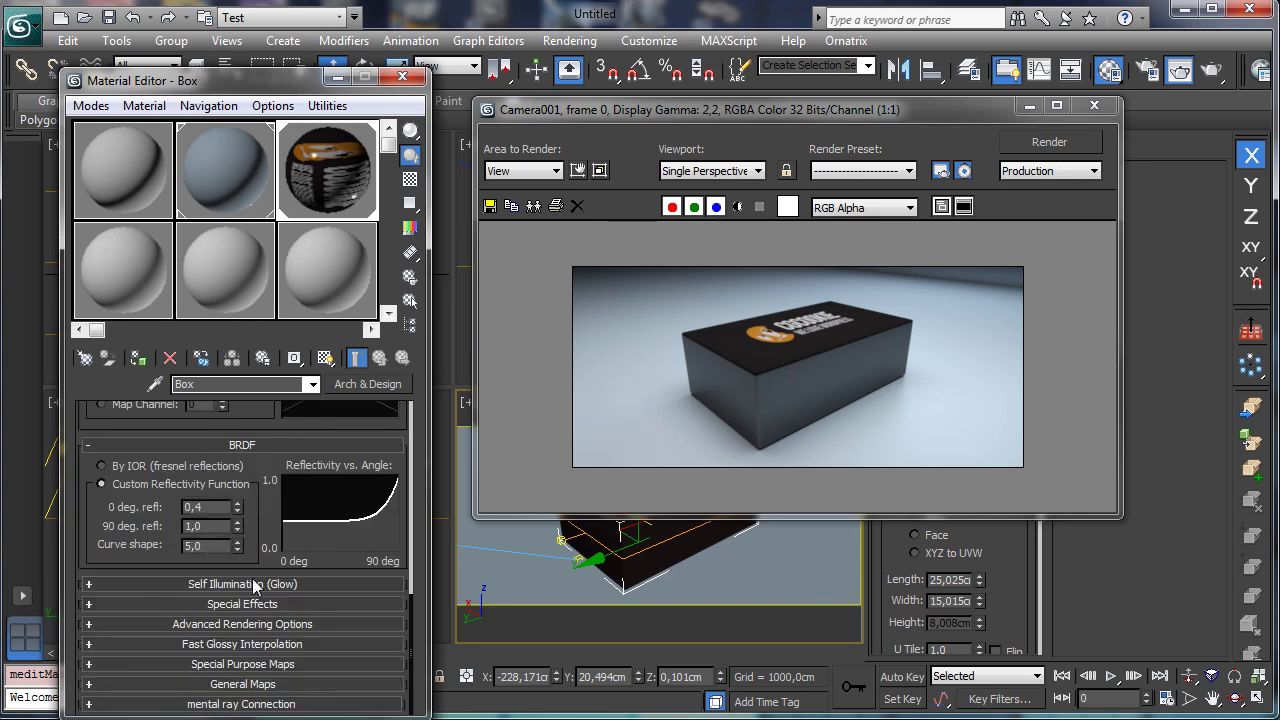
left_click(242, 684)
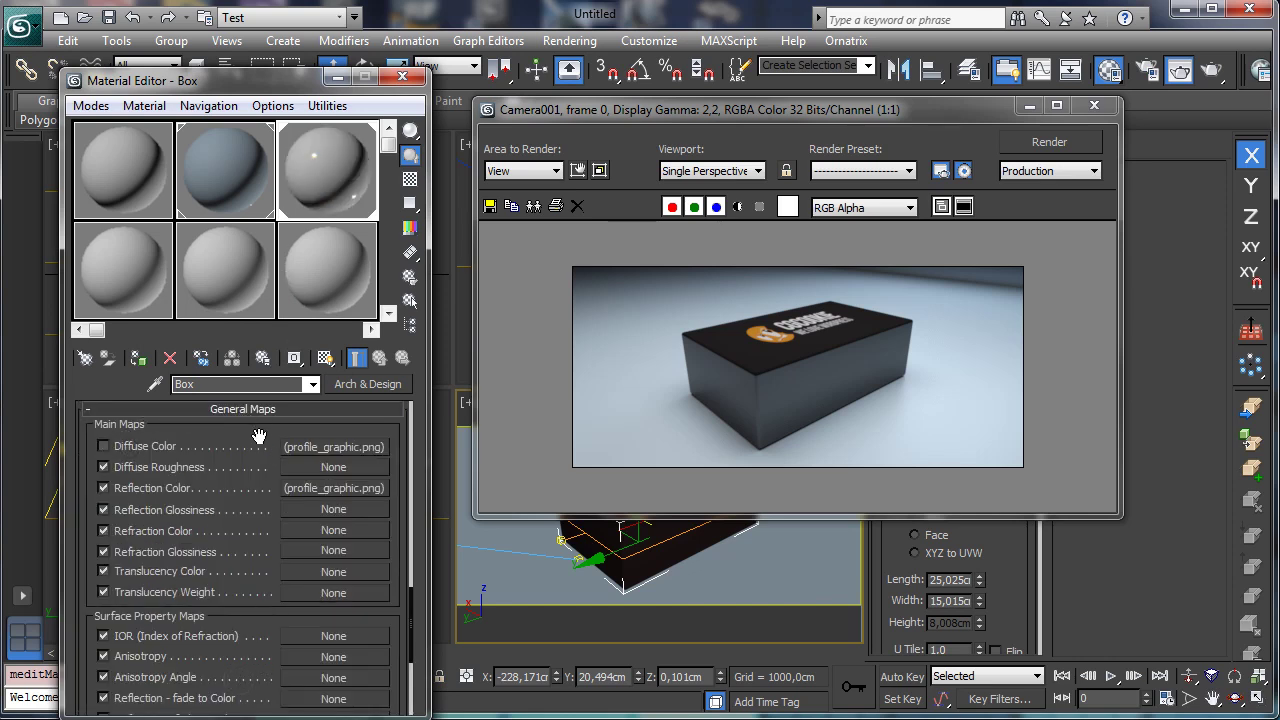
scroll(262, 460, "up", 5)
scroll(269, 481, "up", 5)
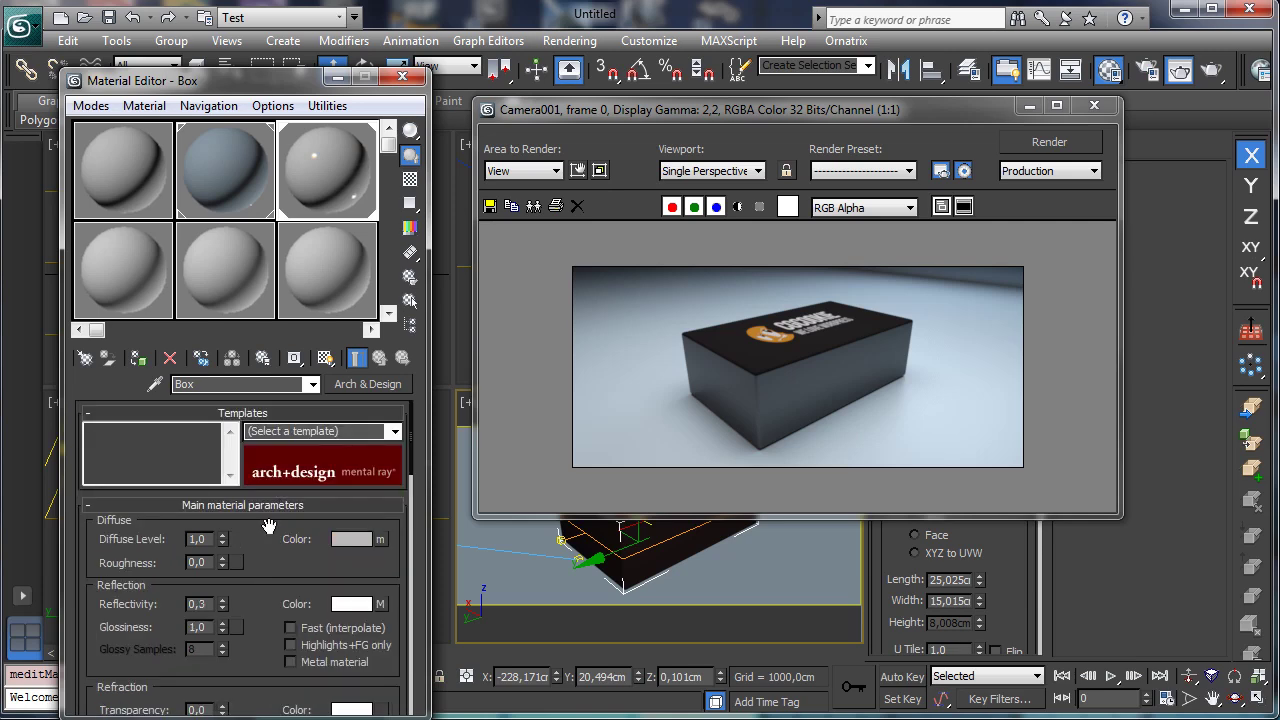
Step: Set the Box material's diffuse color to a near-black grey with RGB 0.024 and render the camera view
left_click(352, 538)
left_click_drag(716, 128, 724, 100)
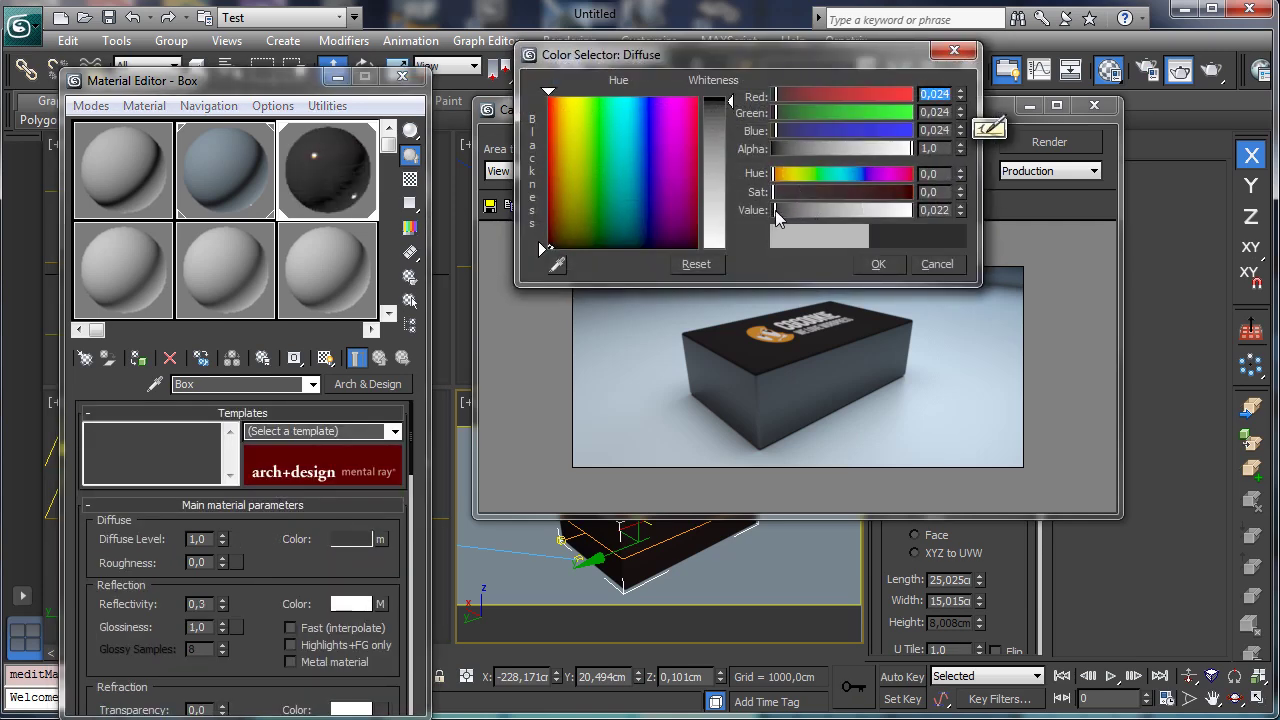
left_click(878, 264)
left_click(1040, 148)
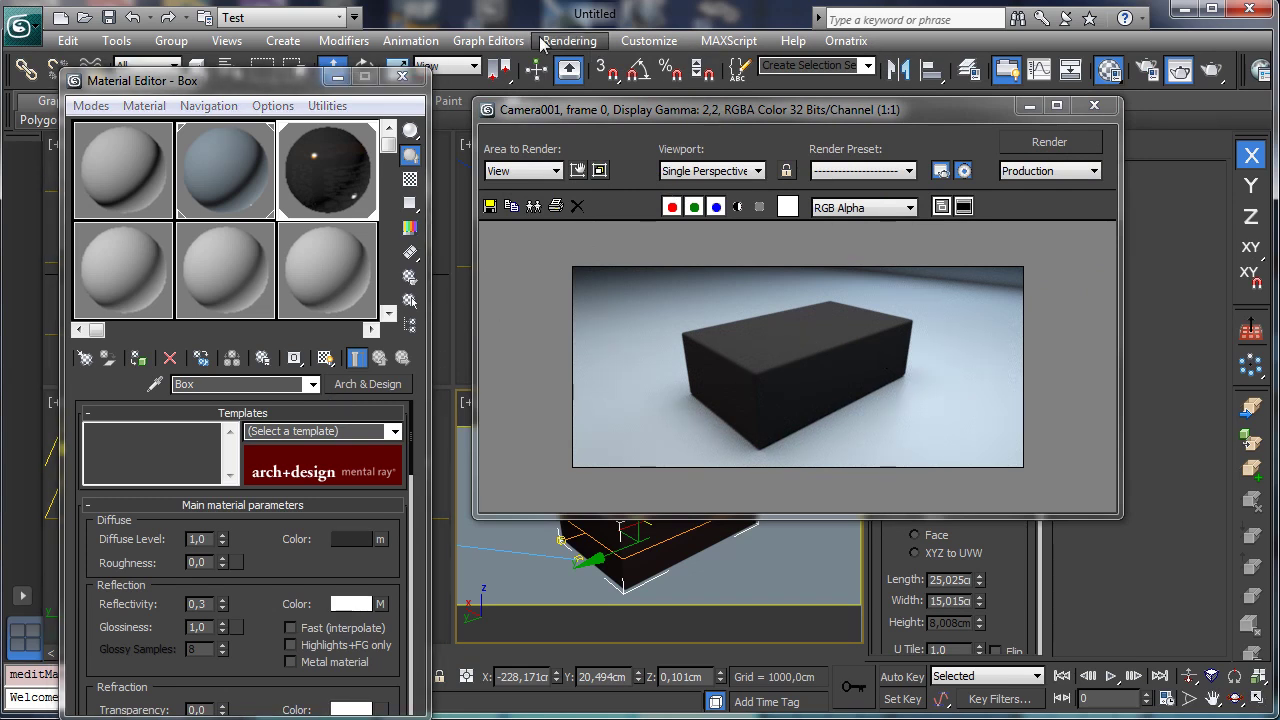
Step: Open the Environment settings and choose a Bitmap for the empty environment map
left_click(572, 41)
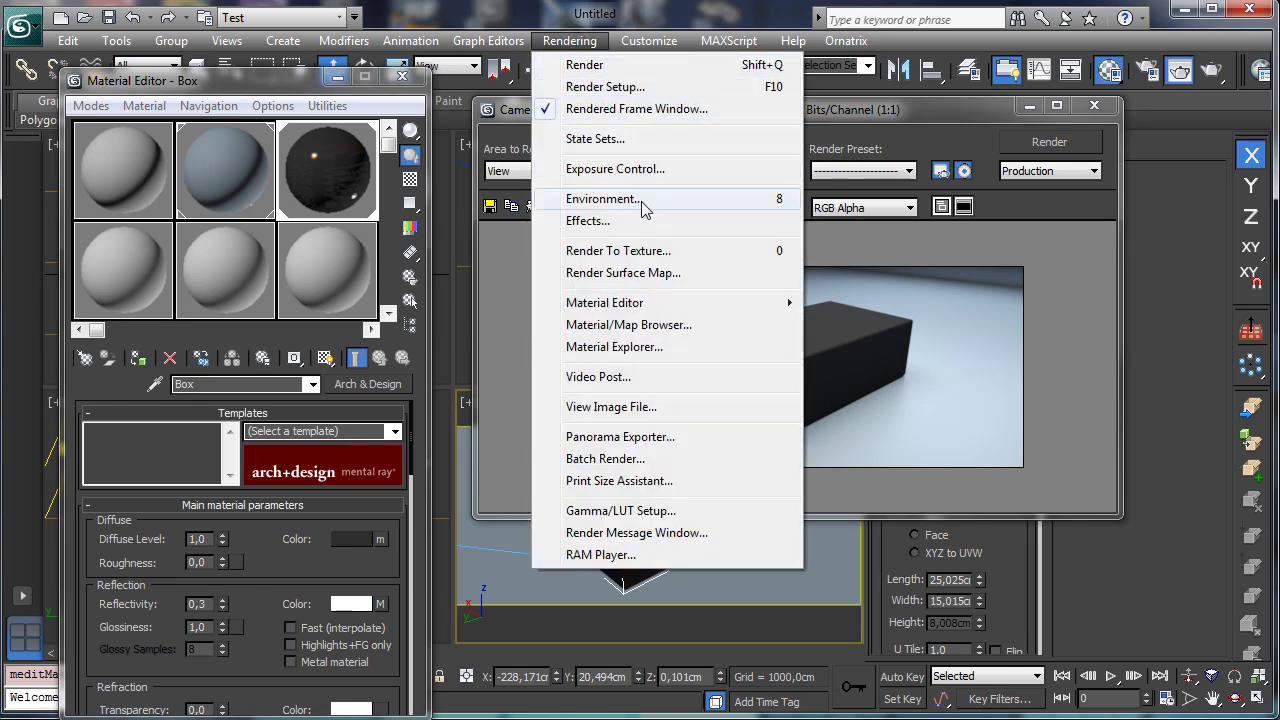
left_click(643, 200)
left_click(367, 246)
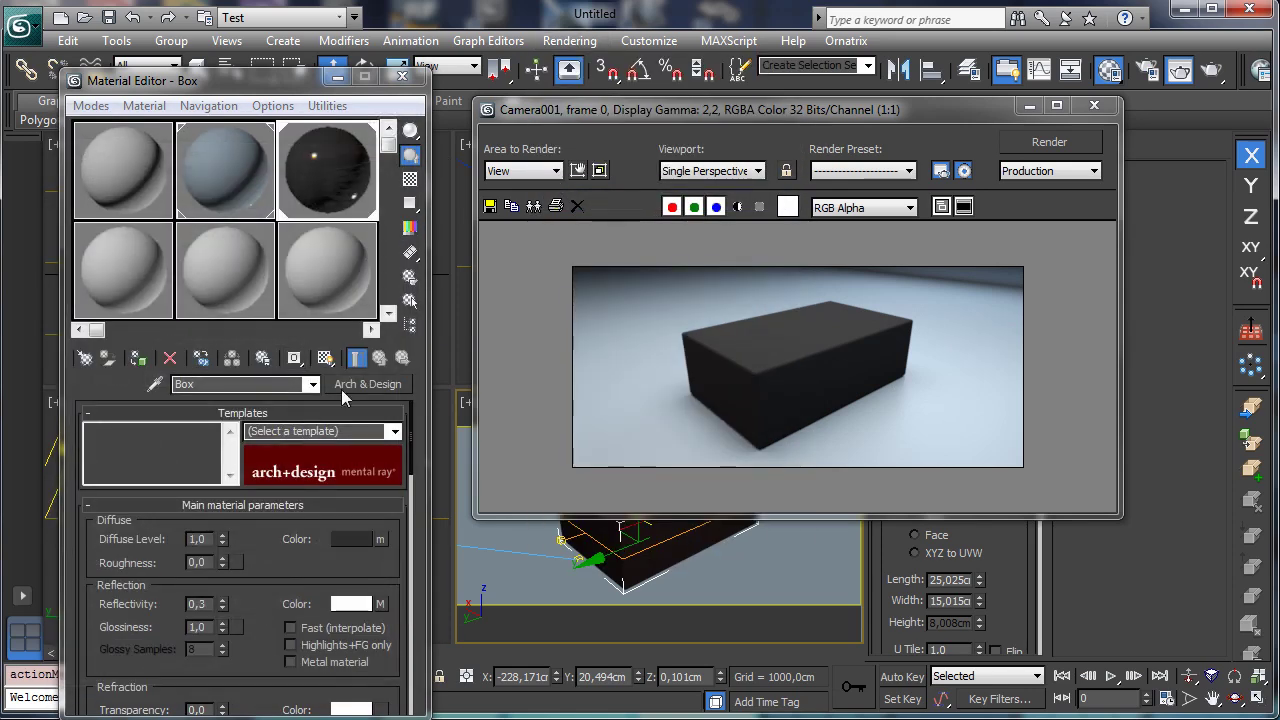
left_click(572, 41)
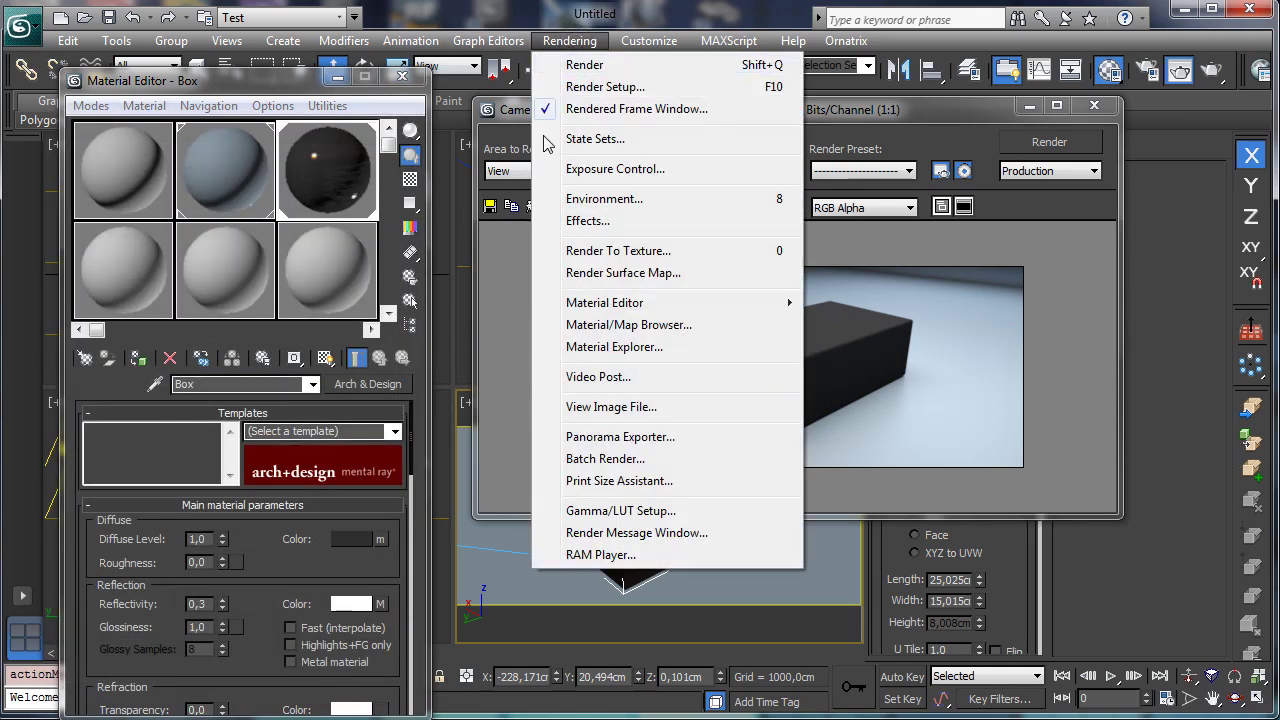
left_click(634, 197)
left_click(265, 249)
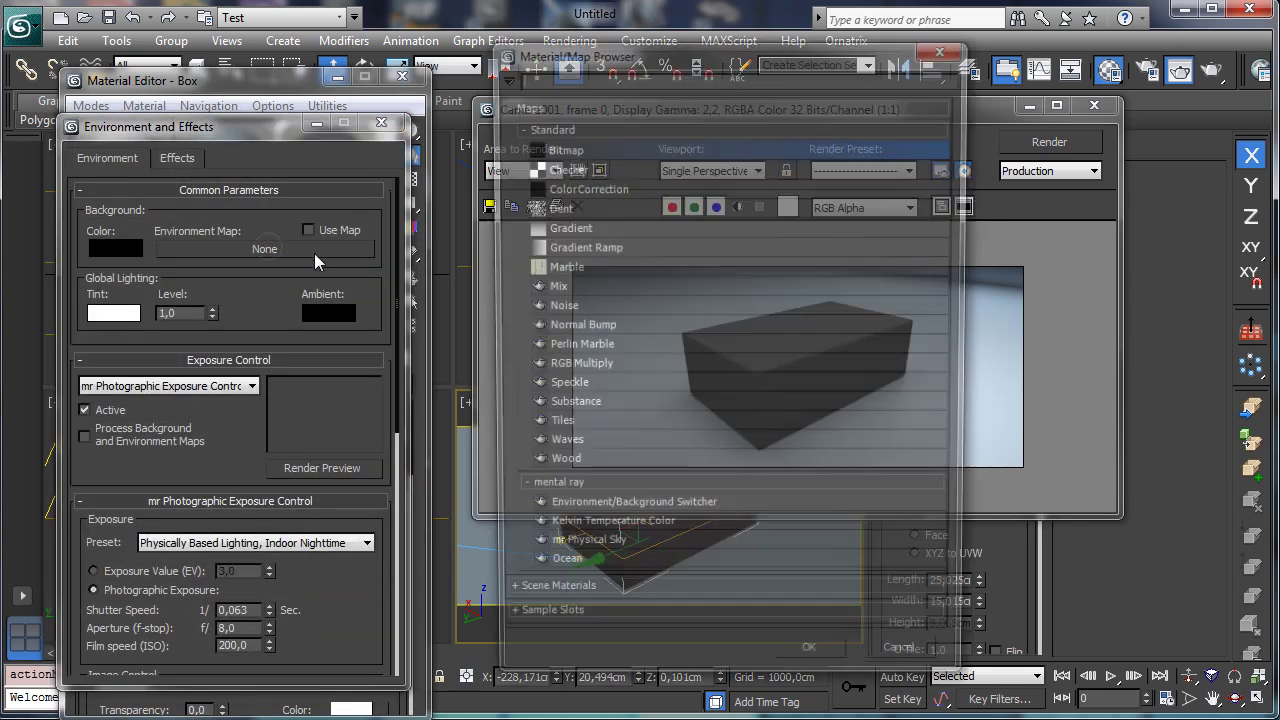
double_click(580, 150)
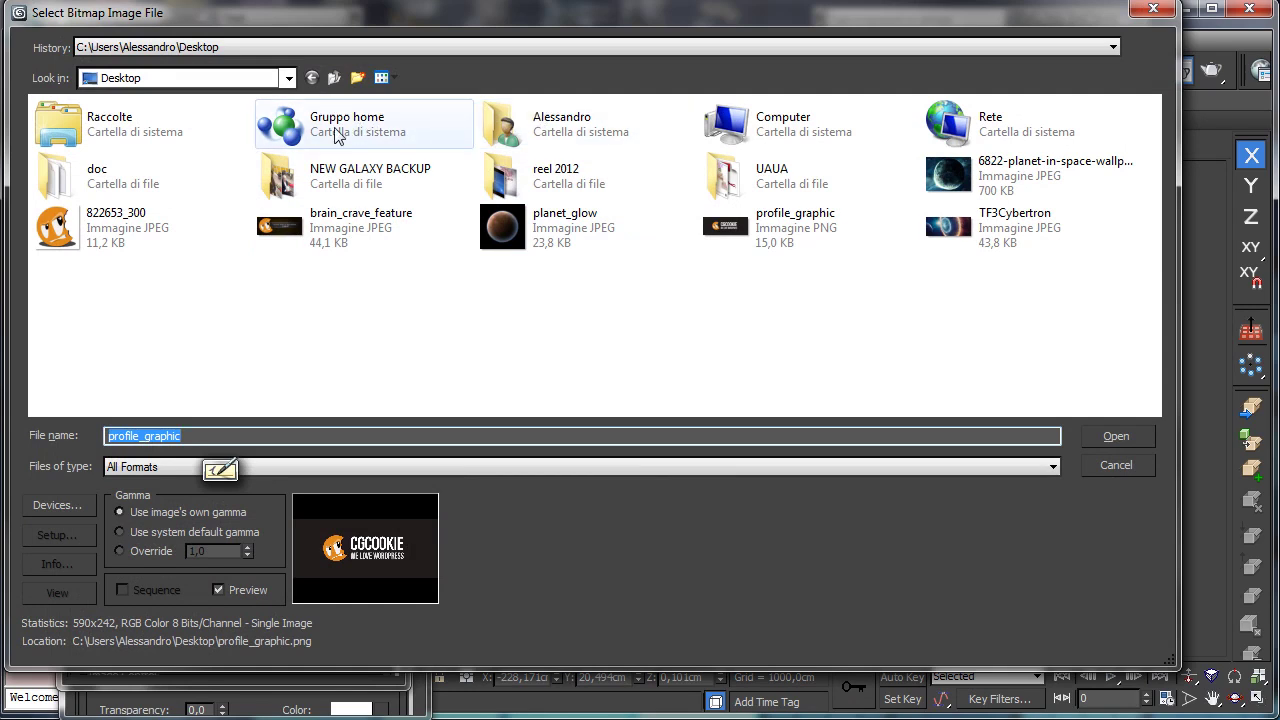
Step: Browse drive C: to the Programmi\Autodesk\3ds Max 2012\maps\HDRs folder for the environment image
double_click(763, 121)
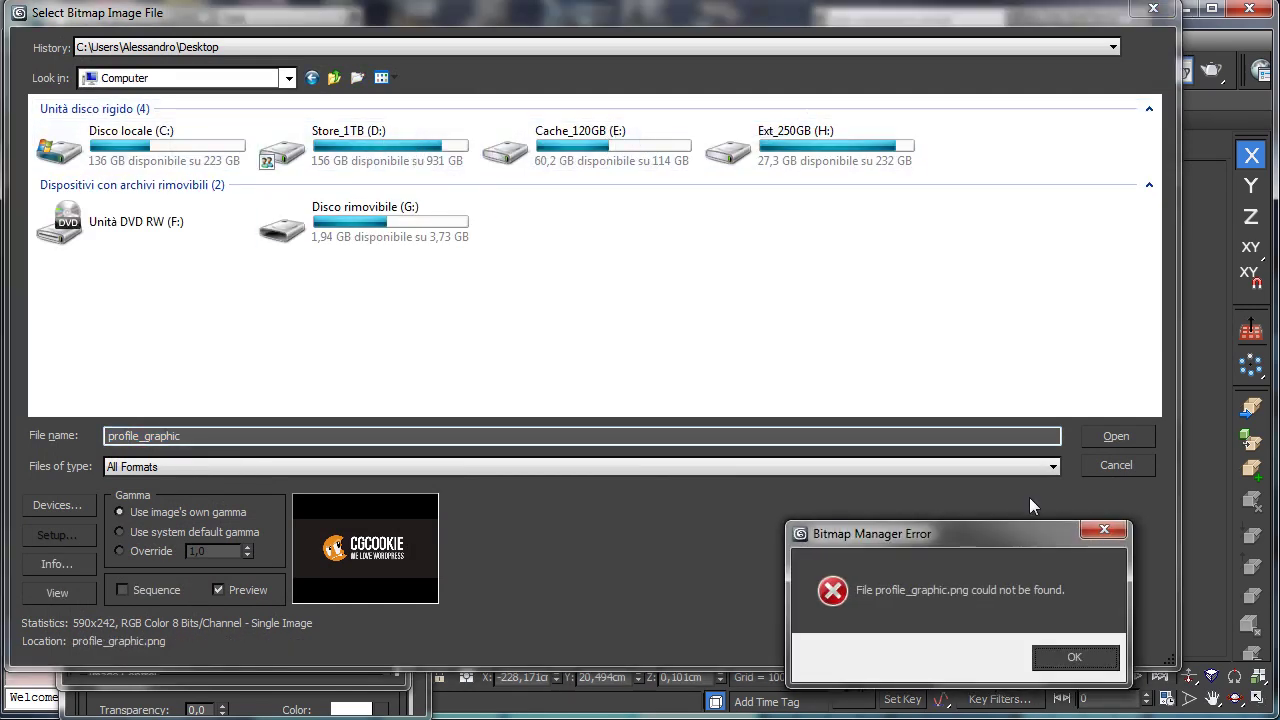
left_click(1068, 652)
double_click(160, 135)
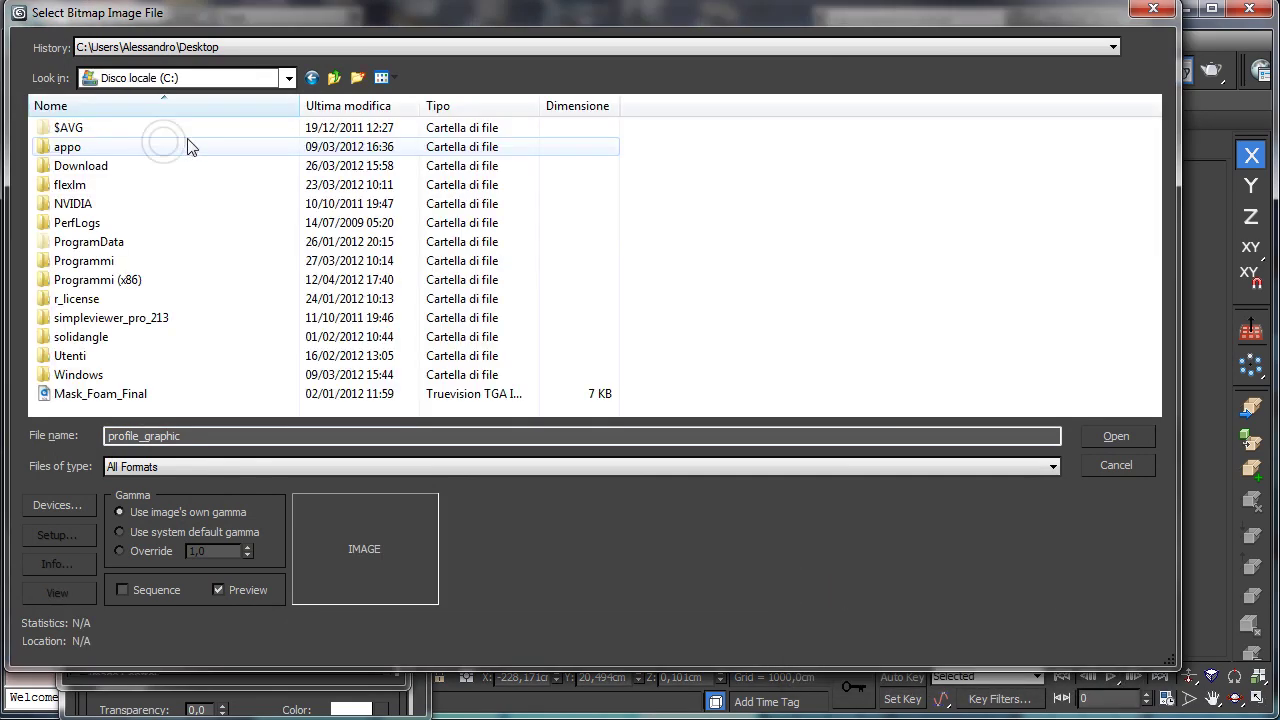
double_click(97, 264)
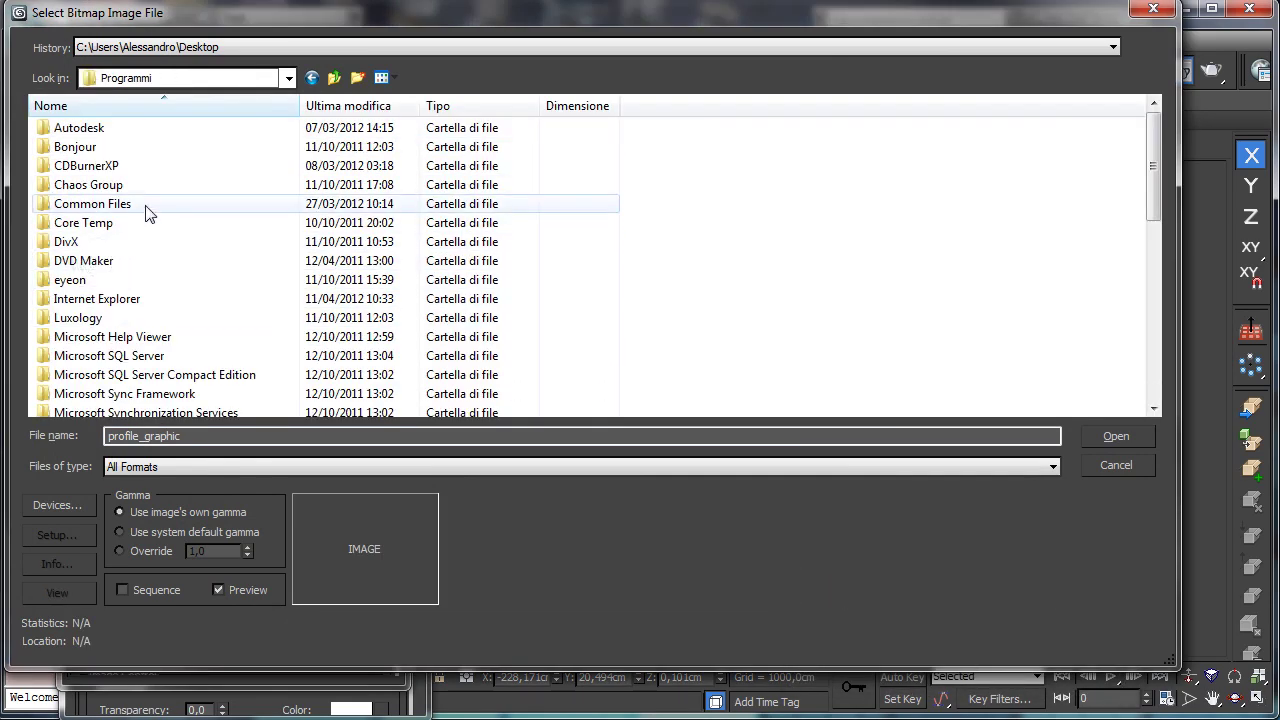
double_click(106, 131)
double_click(107, 135)
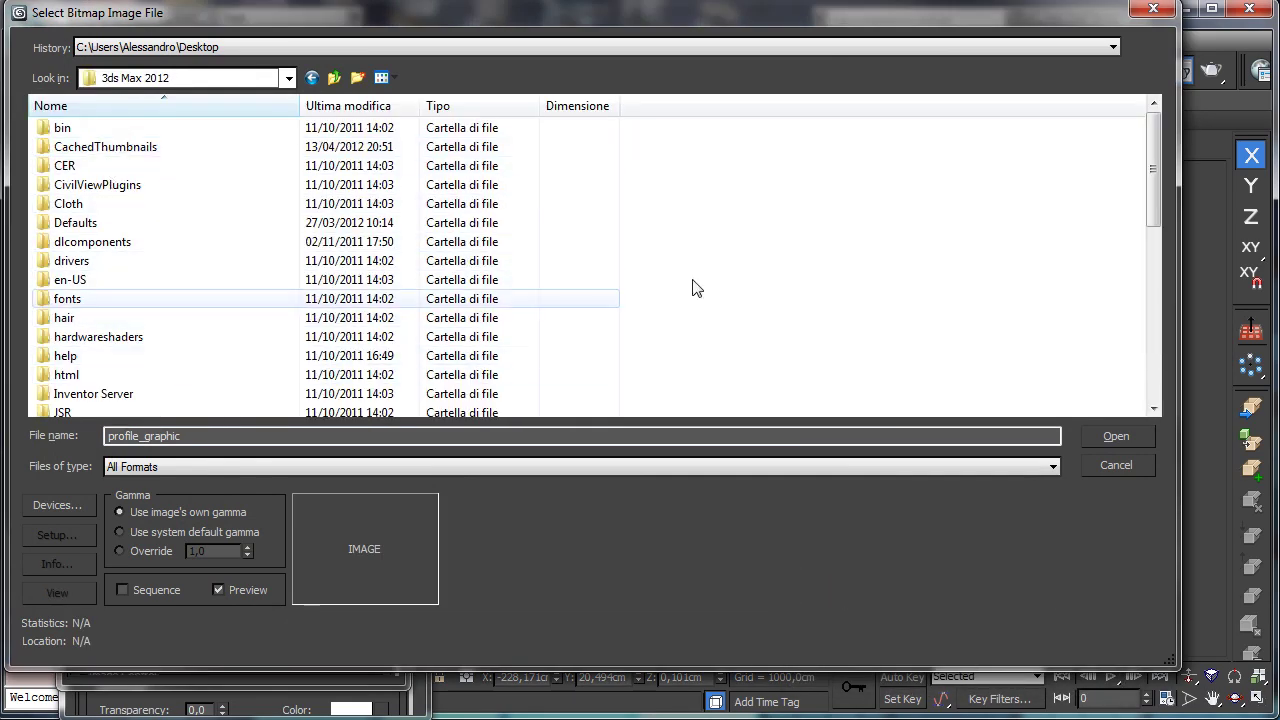
left_click_drag(1157, 177, 1157, 241)
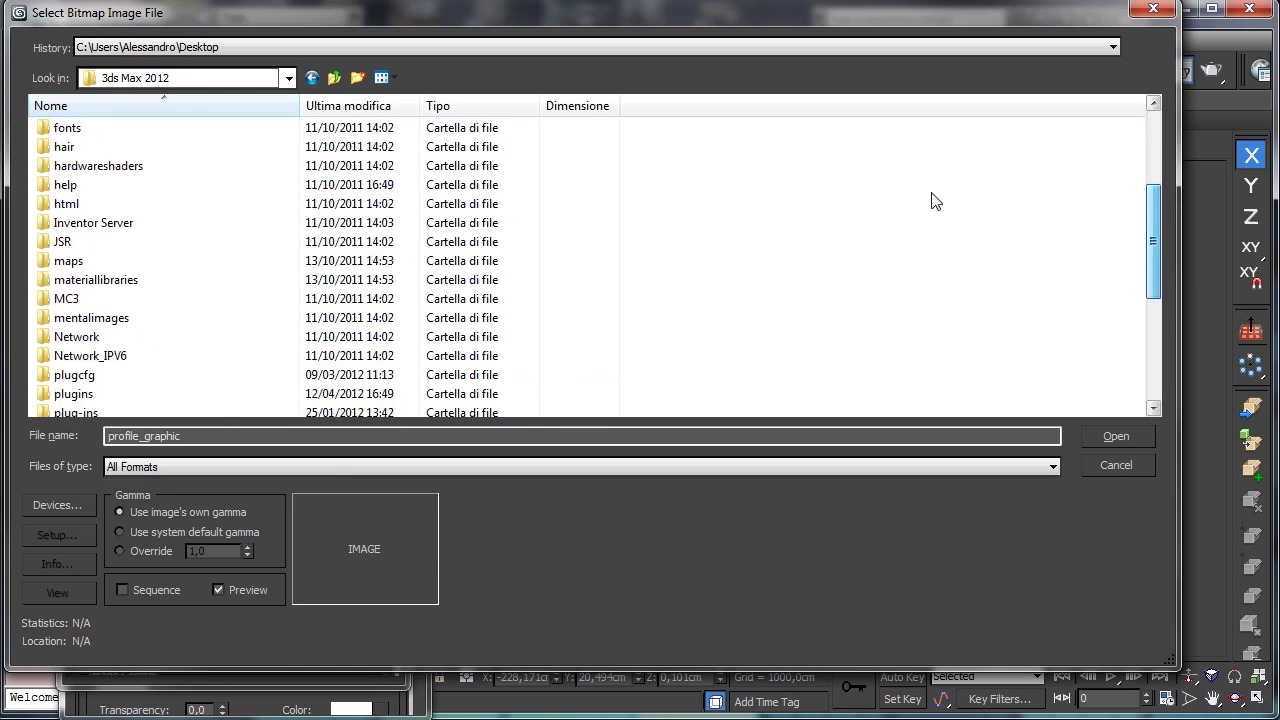
double_click(94, 262)
double_click(743, 130)
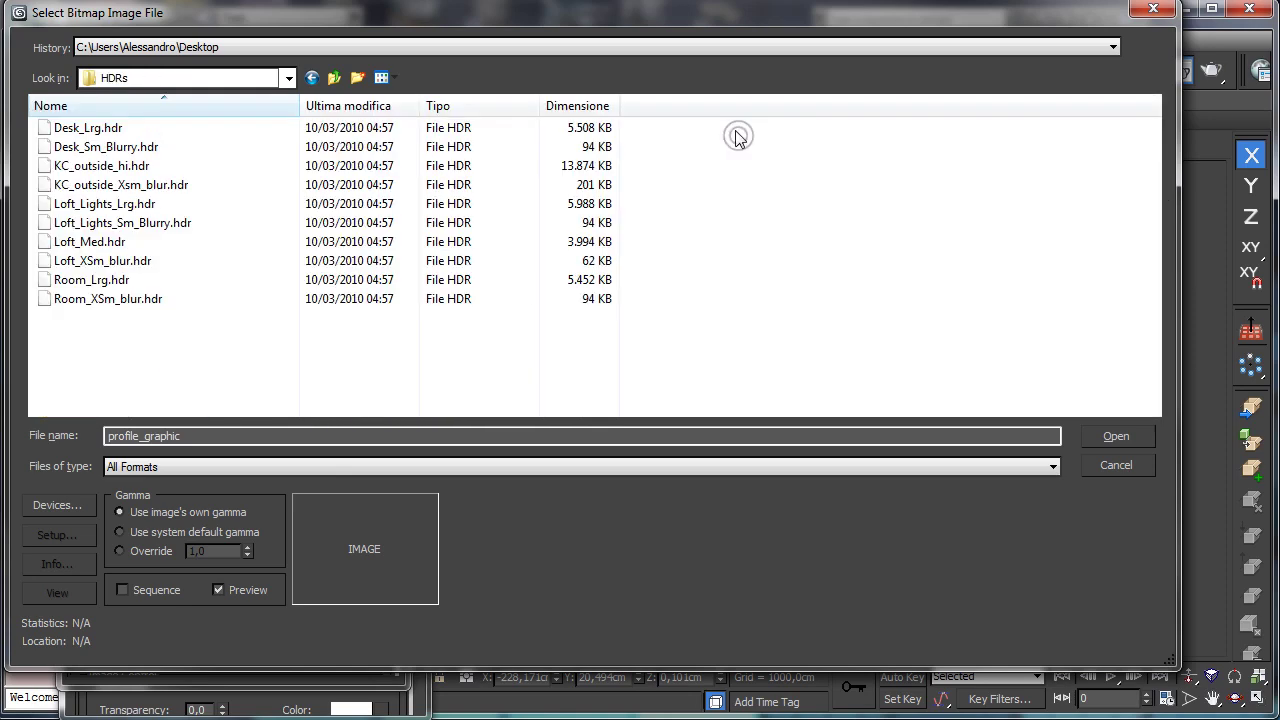
Step: Preview KC_outside_hi.hdr, and load Room_Lrg.hdr as the environment map
left_click(145, 167)
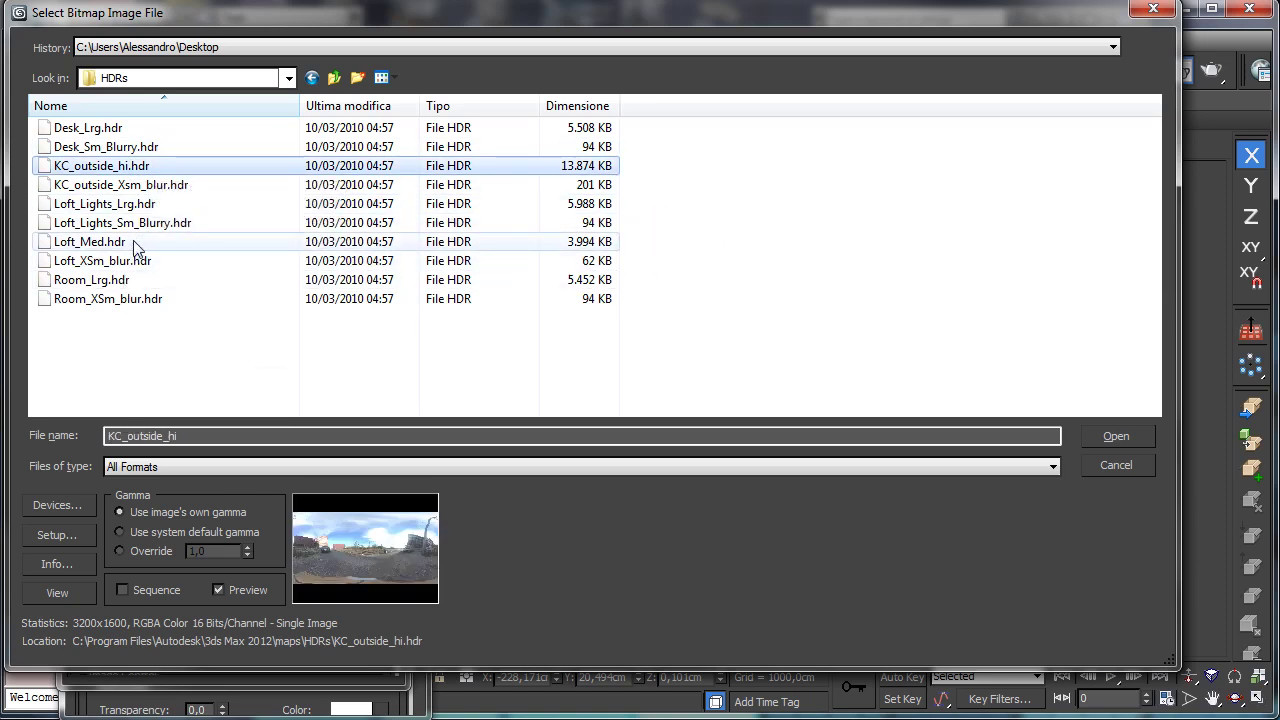
left_click(112, 282)
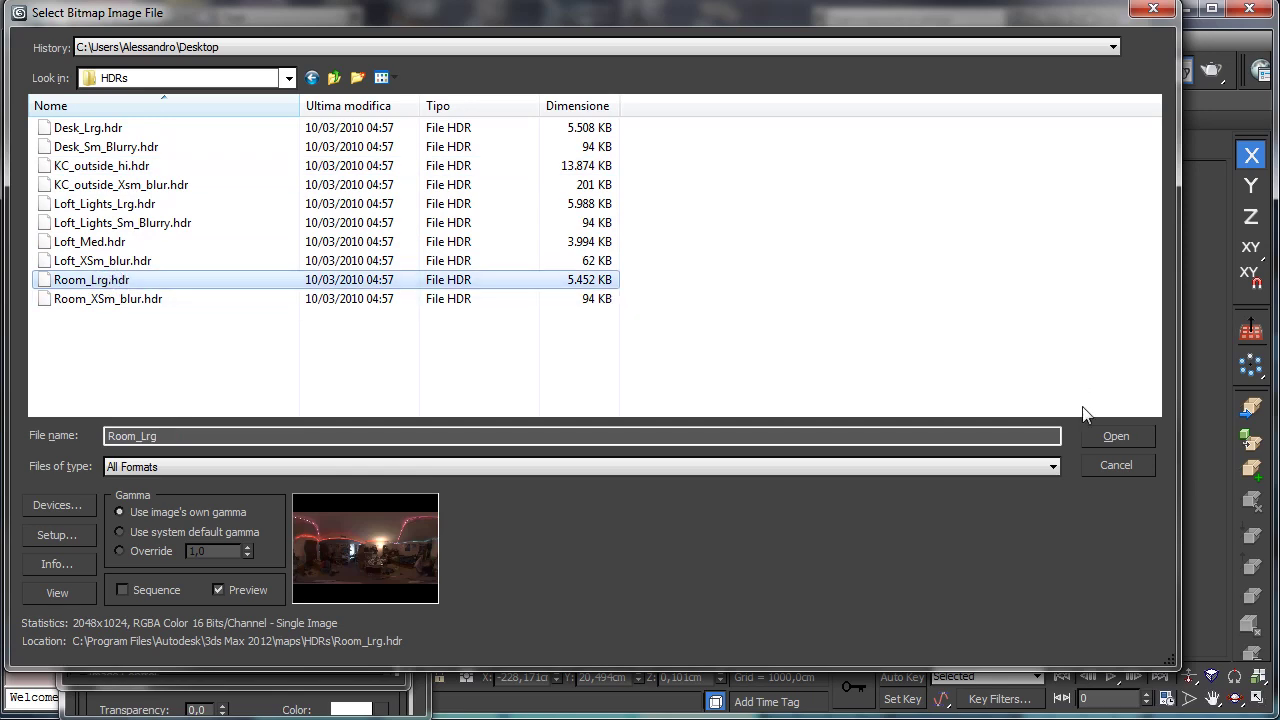
left_click(1118, 436)
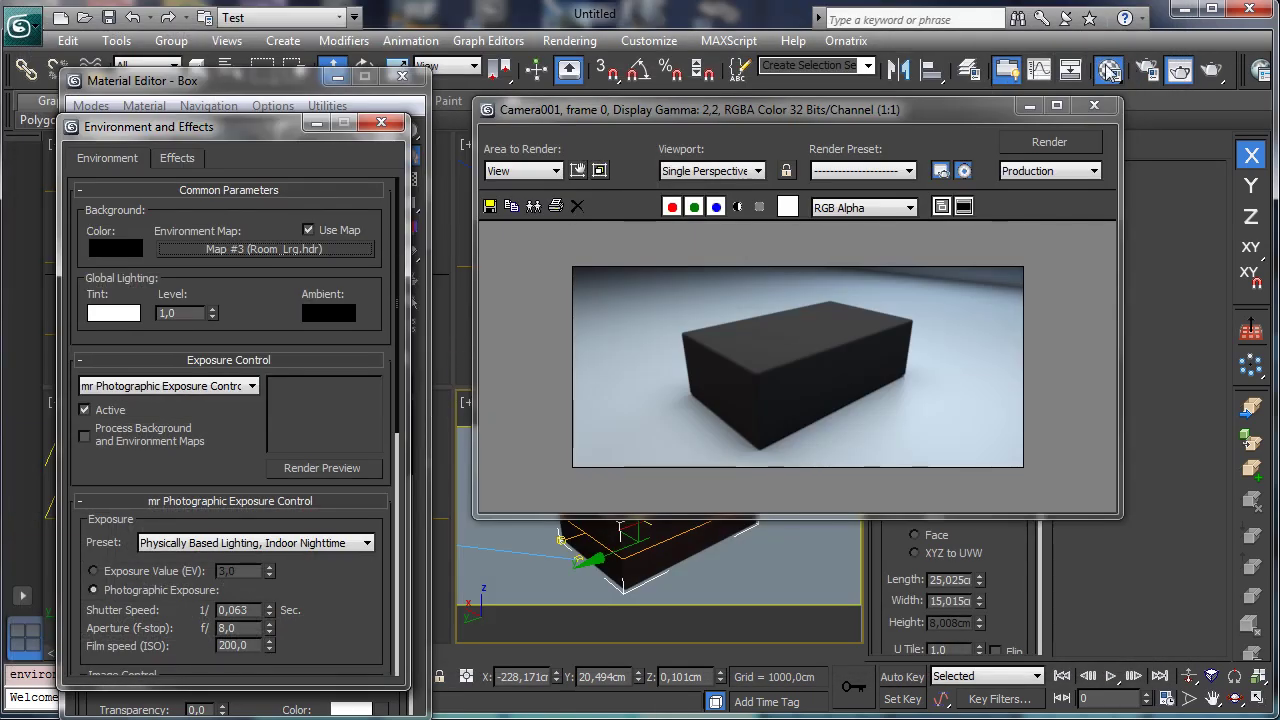
Step: Place the Room_Lrg.hdr environment map as an instance in the fourth sample slot of the Material Editor
left_click_drag(258, 126, 832, 90)
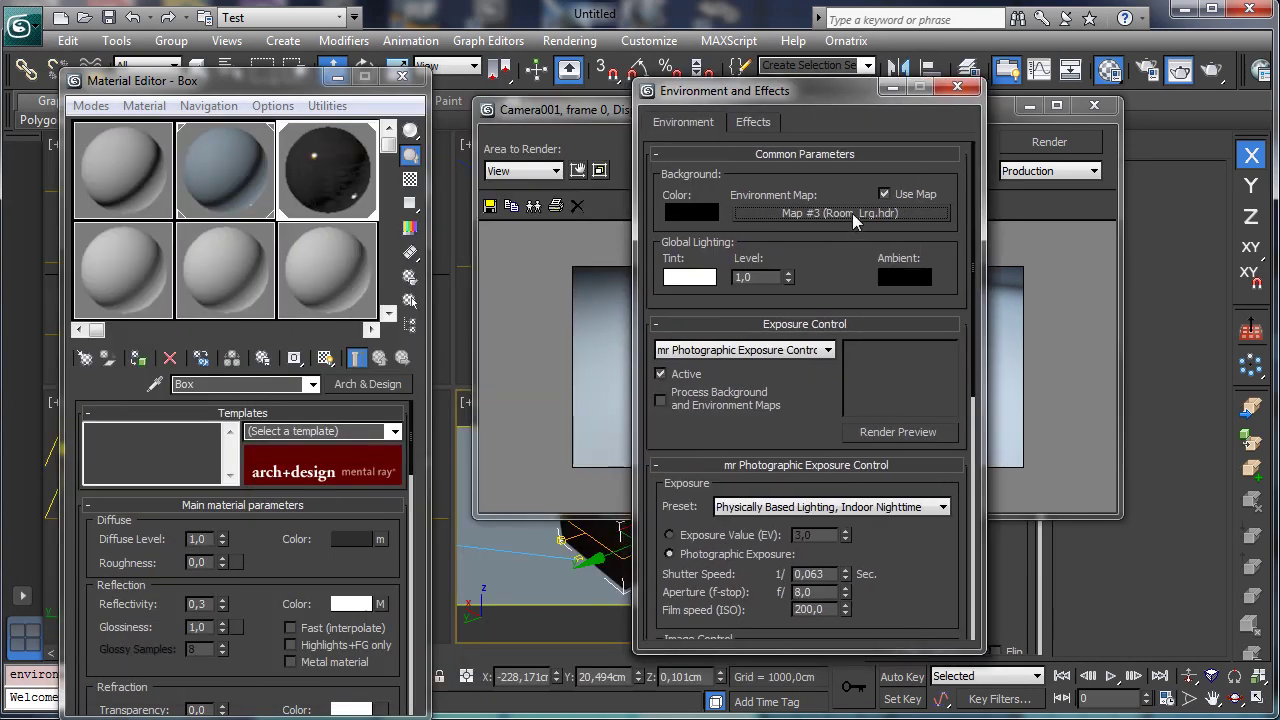
left_click_drag(852, 213, 110, 259)
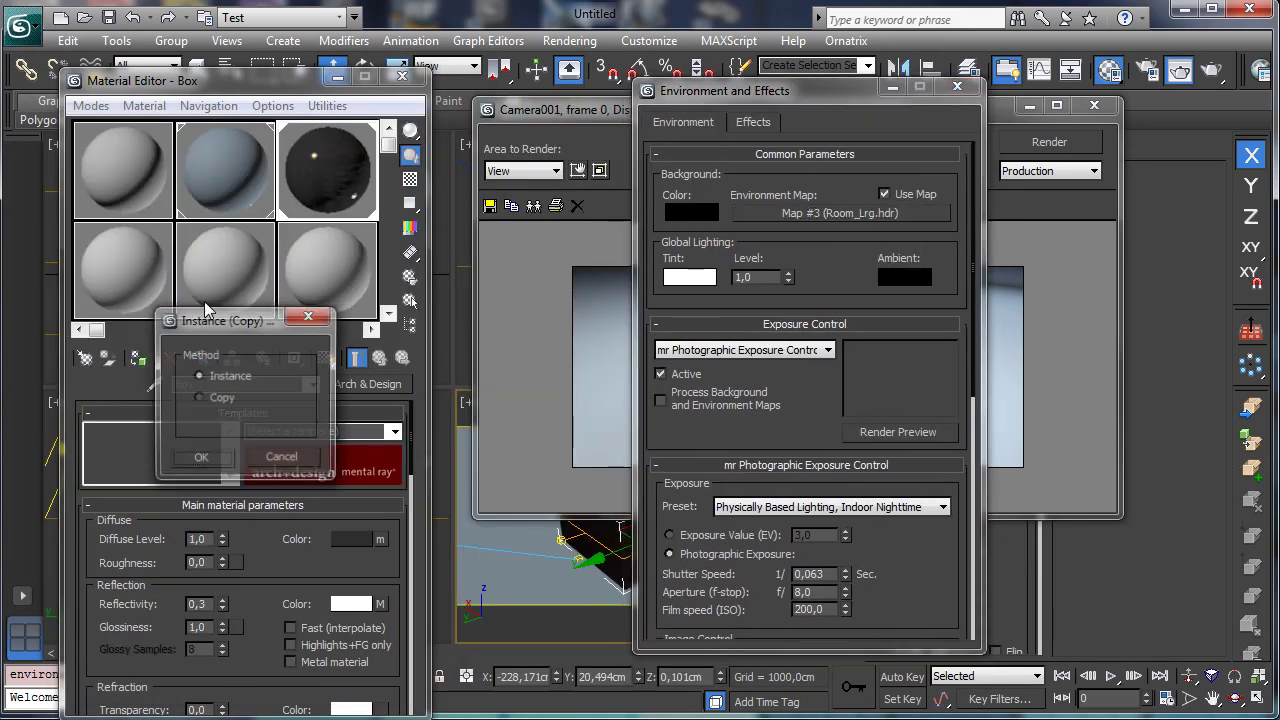
left_click(201, 460)
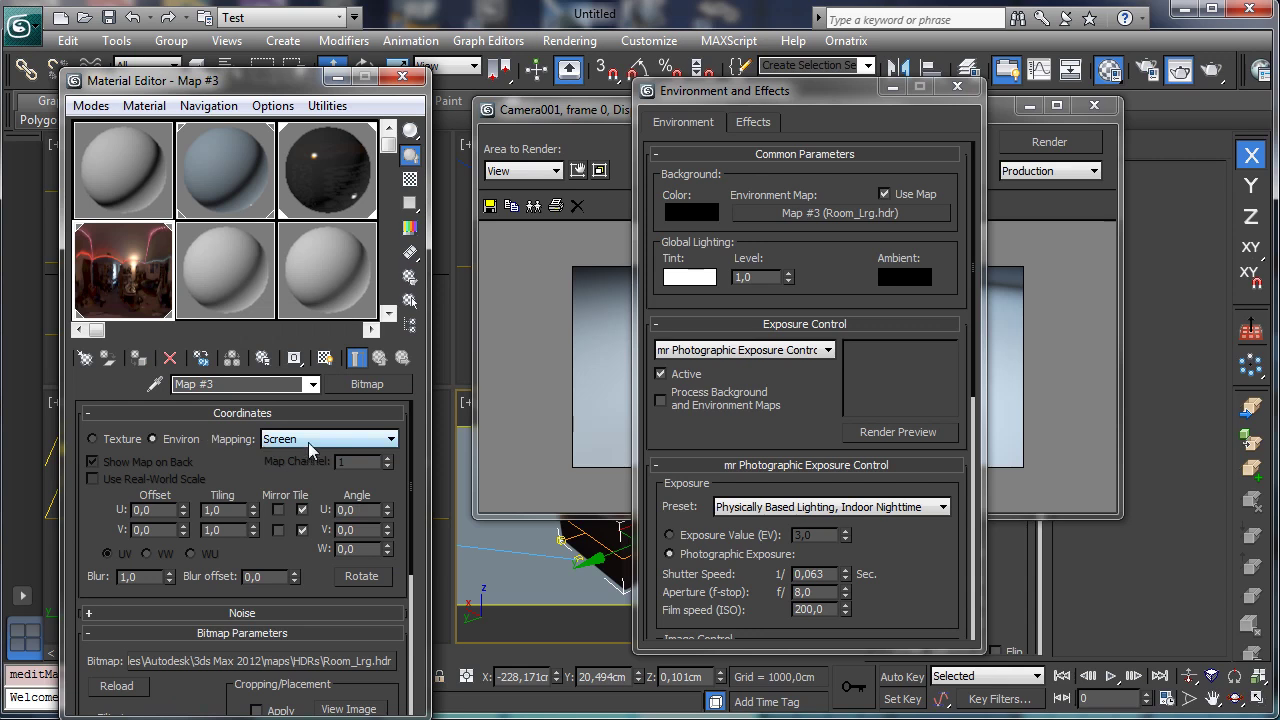
Step: Set the environment map's mapping to Spherical Environment and render the camera view
left_click(310, 441)
left_click(316, 456)
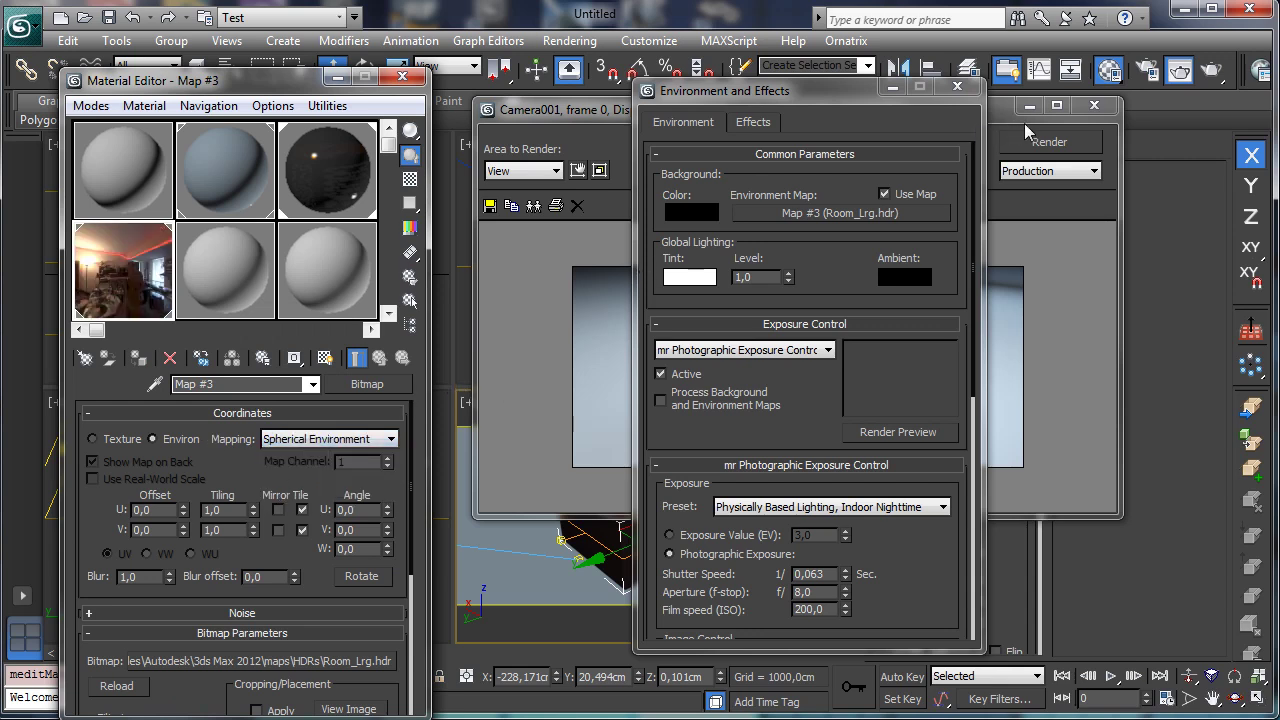
left_click(1048, 142)
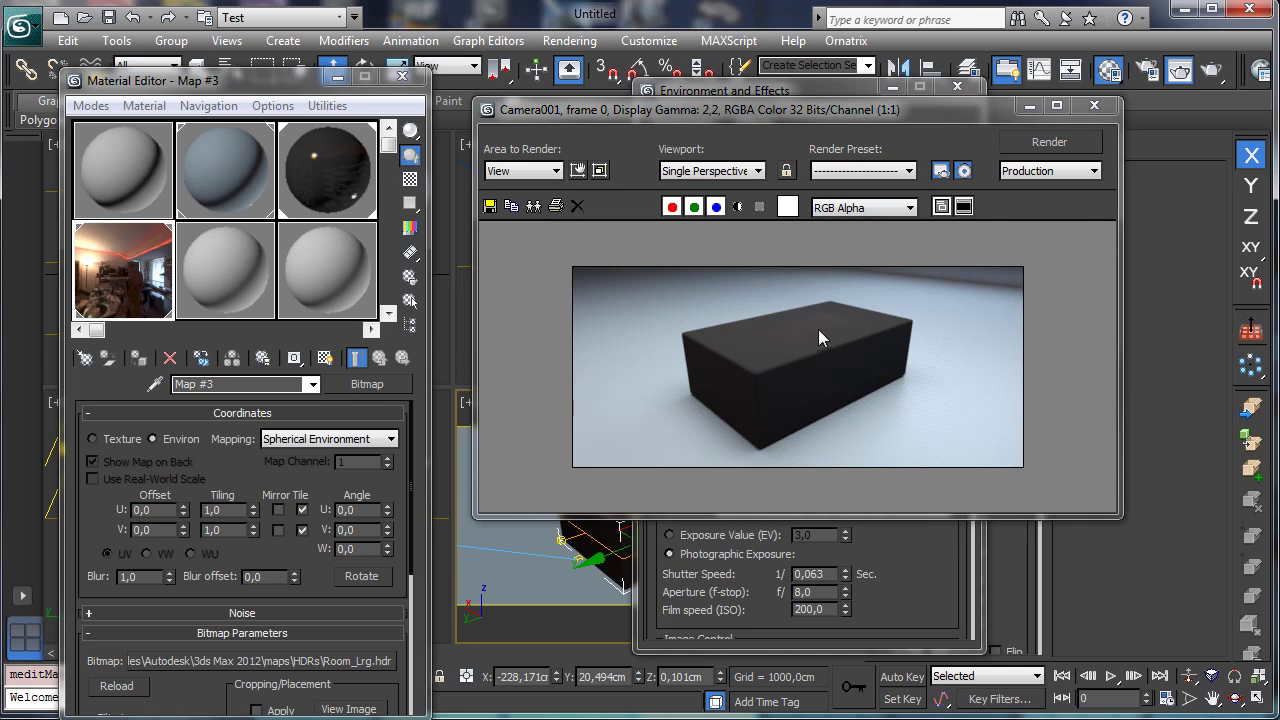
Step: Set the RGB Level of the Box material's reflection map output to 1.0 and render the camera view
left_click(360, 257)
left_click(385, 600)
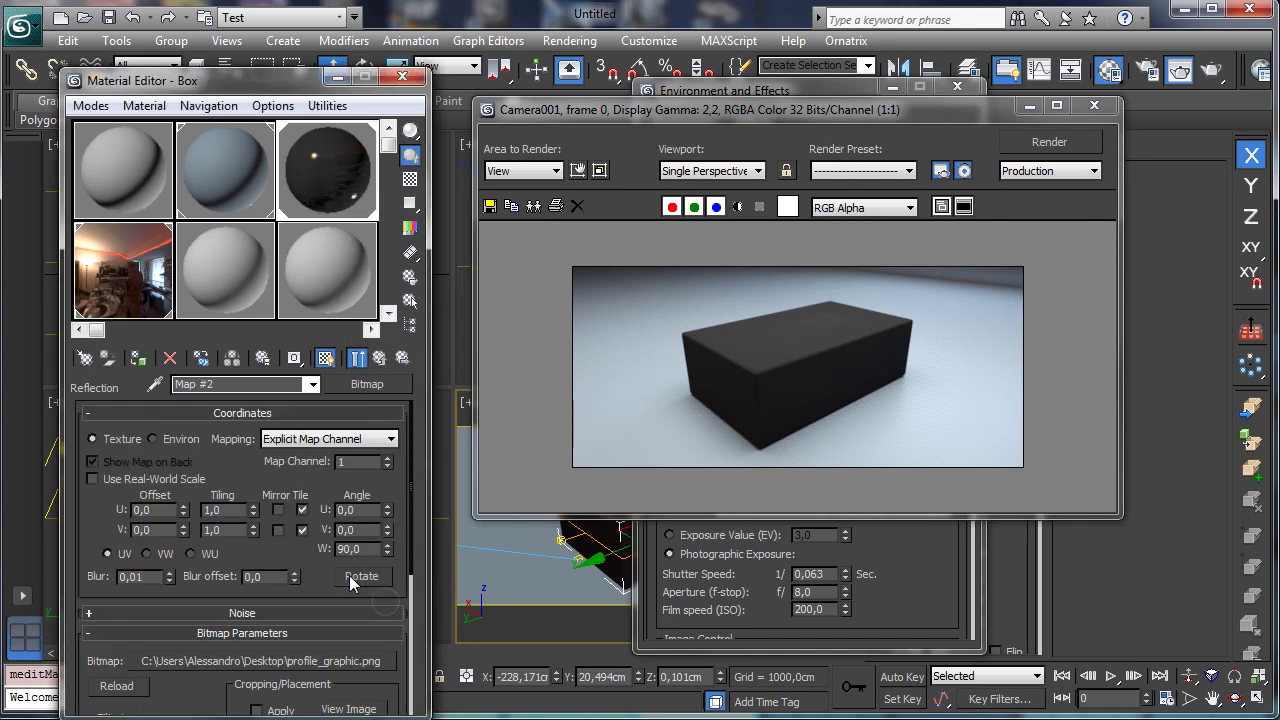
scroll(313, 554, "down", 5)
scroll(307, 700, "down", 10)
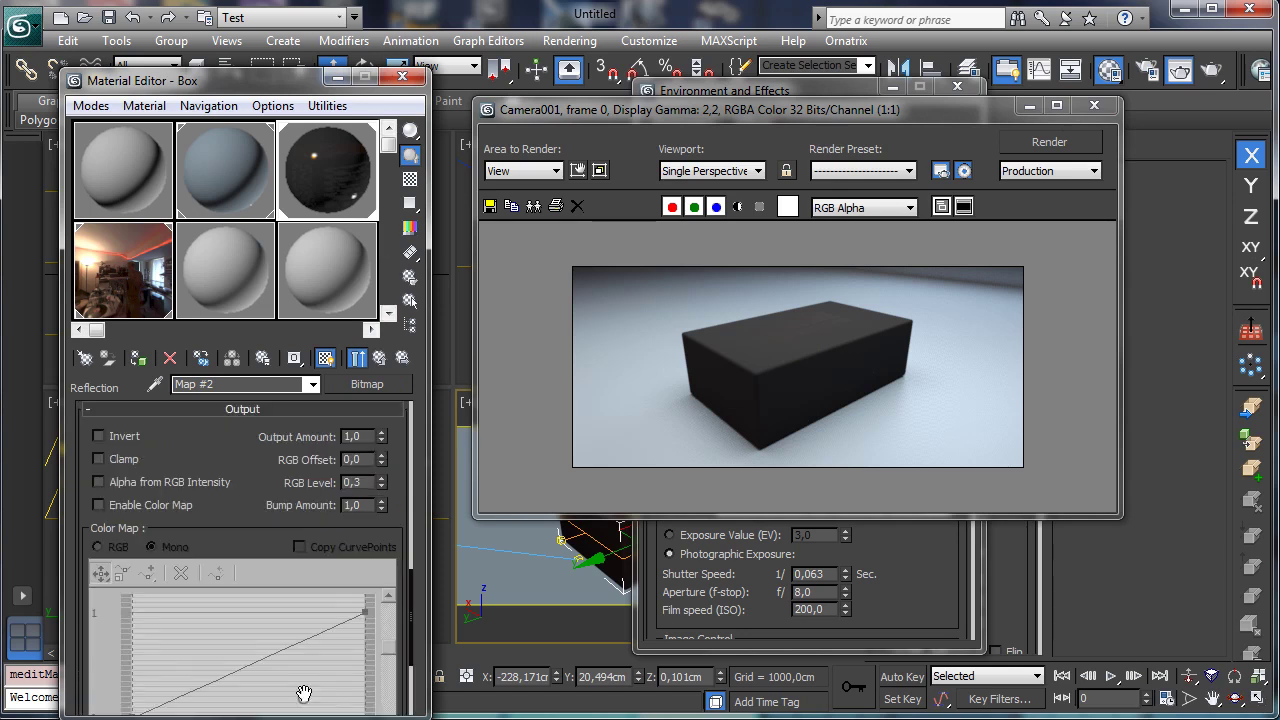
left_click_drag(365, 483, 138, 325)
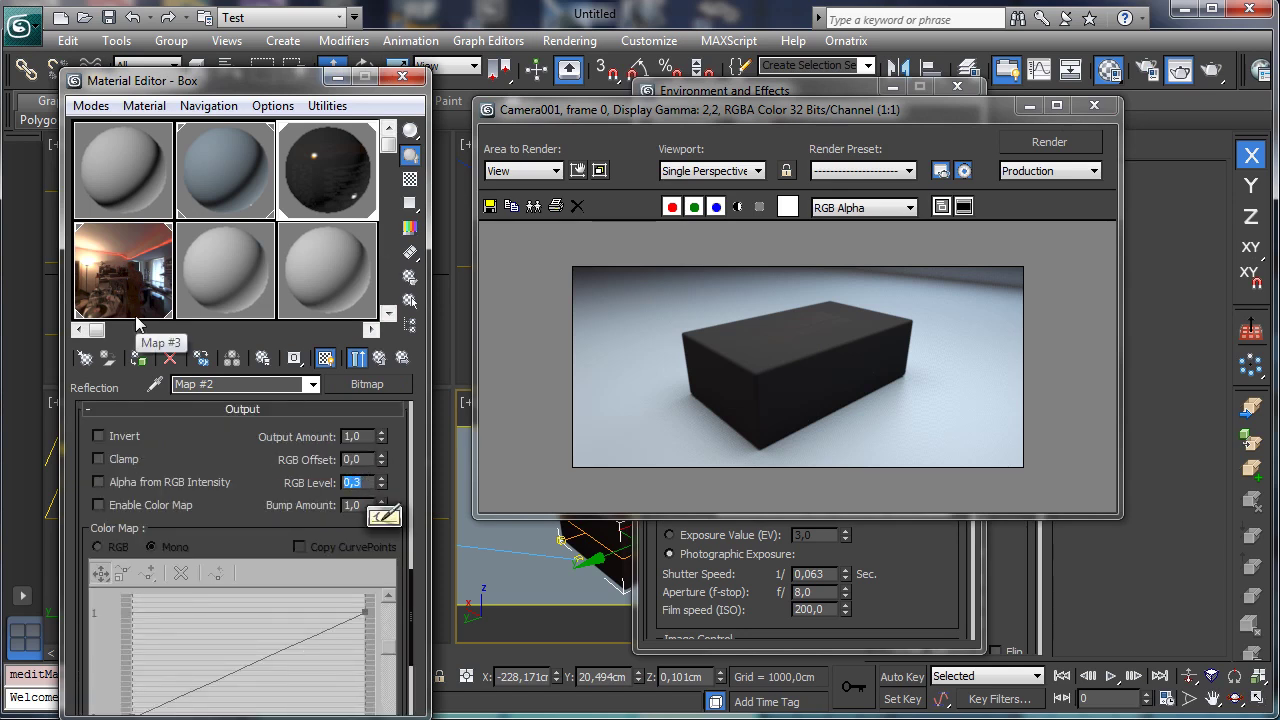
type("1")
key("Return")
left_click(1049, 142)
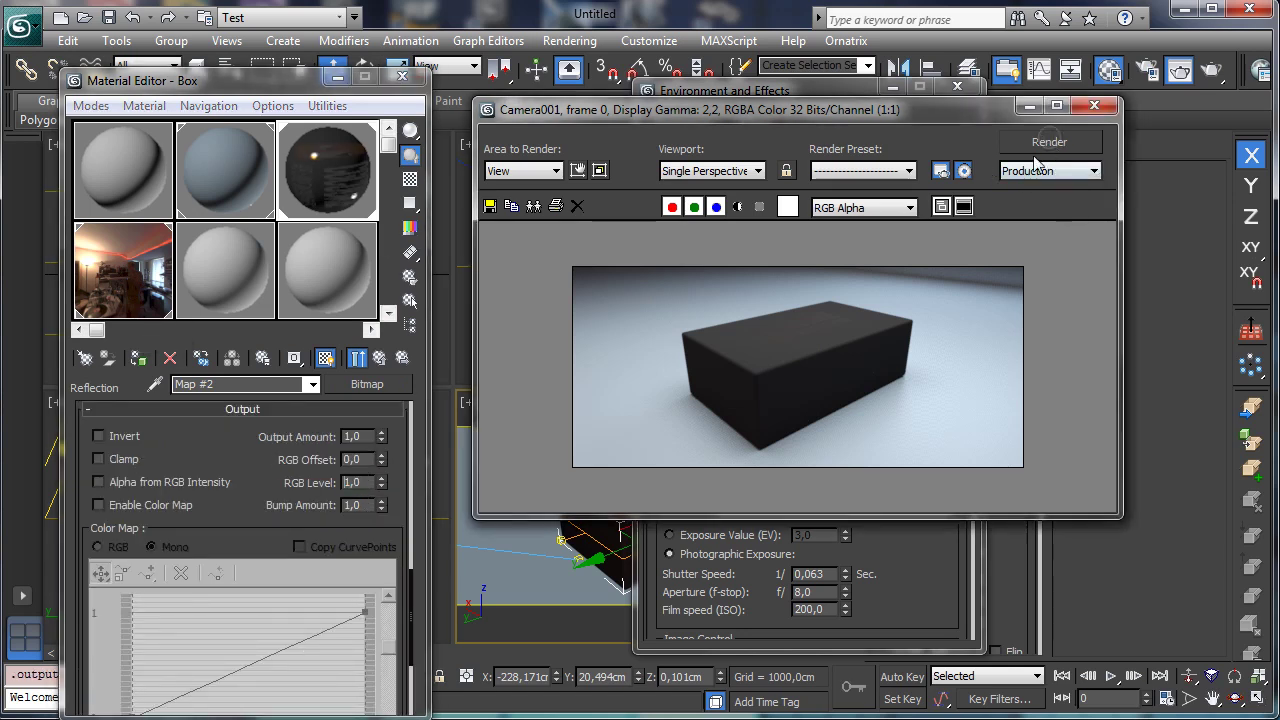
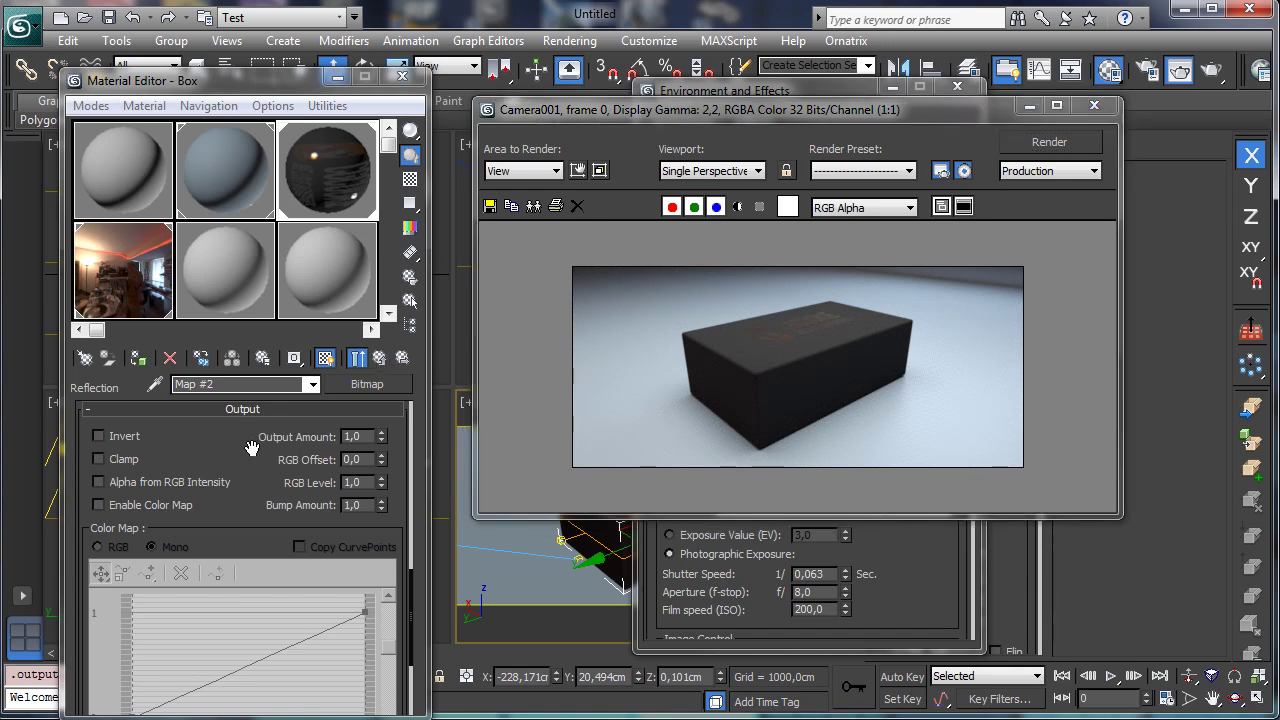
Step: Return from the reflection map to the Box material's main parameters and render the camera view again
left_click_drag(252, 448, 227, 633)
left_click_drag(297, 451, 293, 580)
left_click(380, 360)
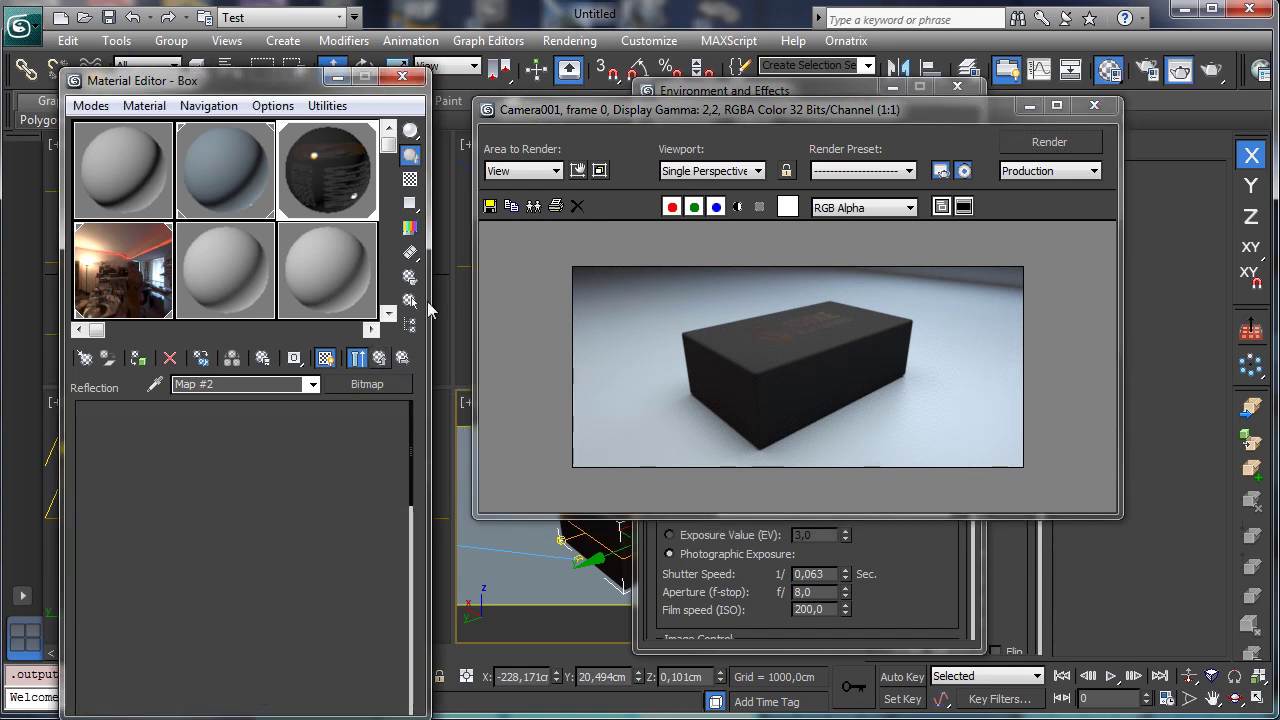
left_click_drag(222, 565, 254, 462)
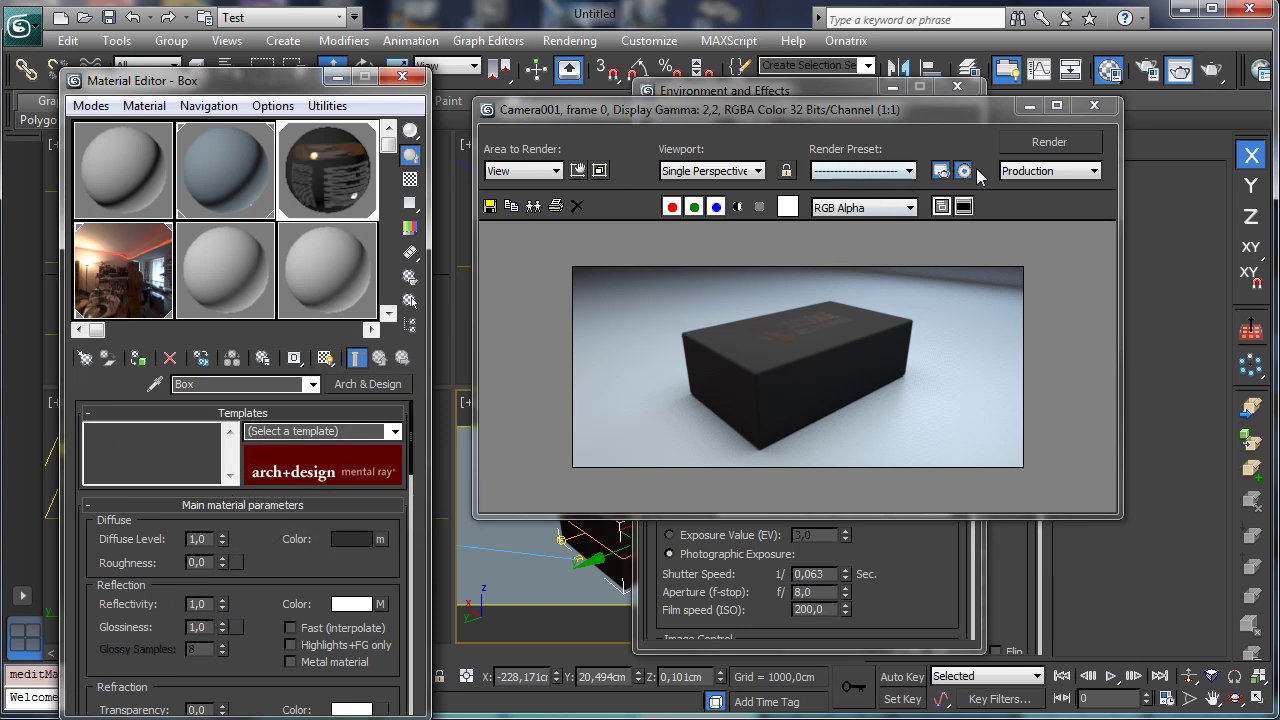
left_click(1049, 142)
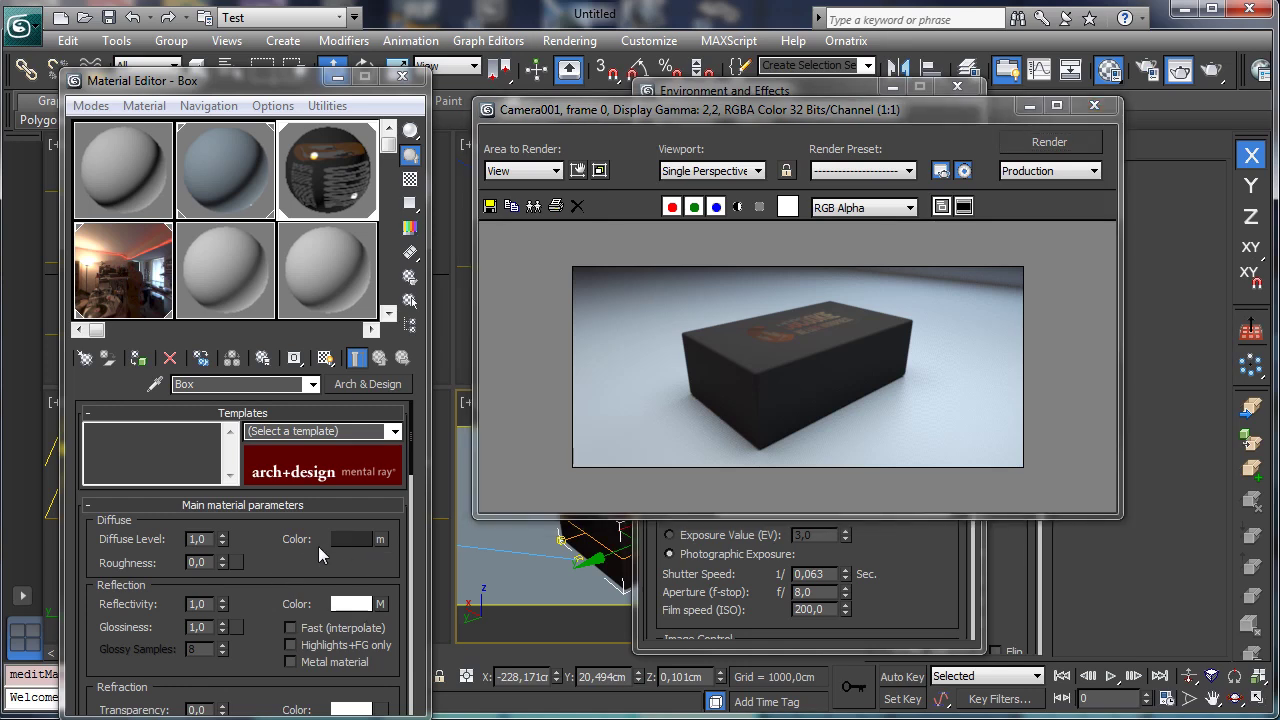
Step: Duplicate the Box material's Reflection Color map, profile_graphic.png, into its Bump slot as an independent copy
scroll(300, 565, "down", 5)
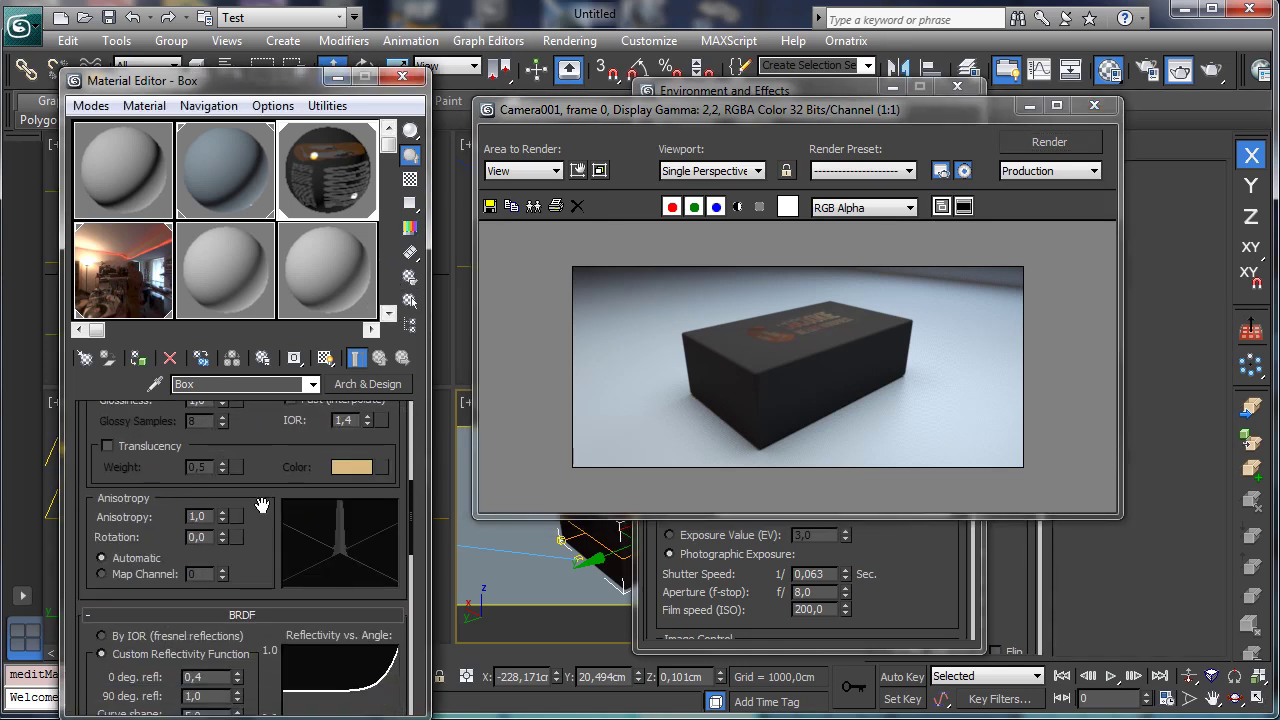
scroll(350, 398, "down", 5)
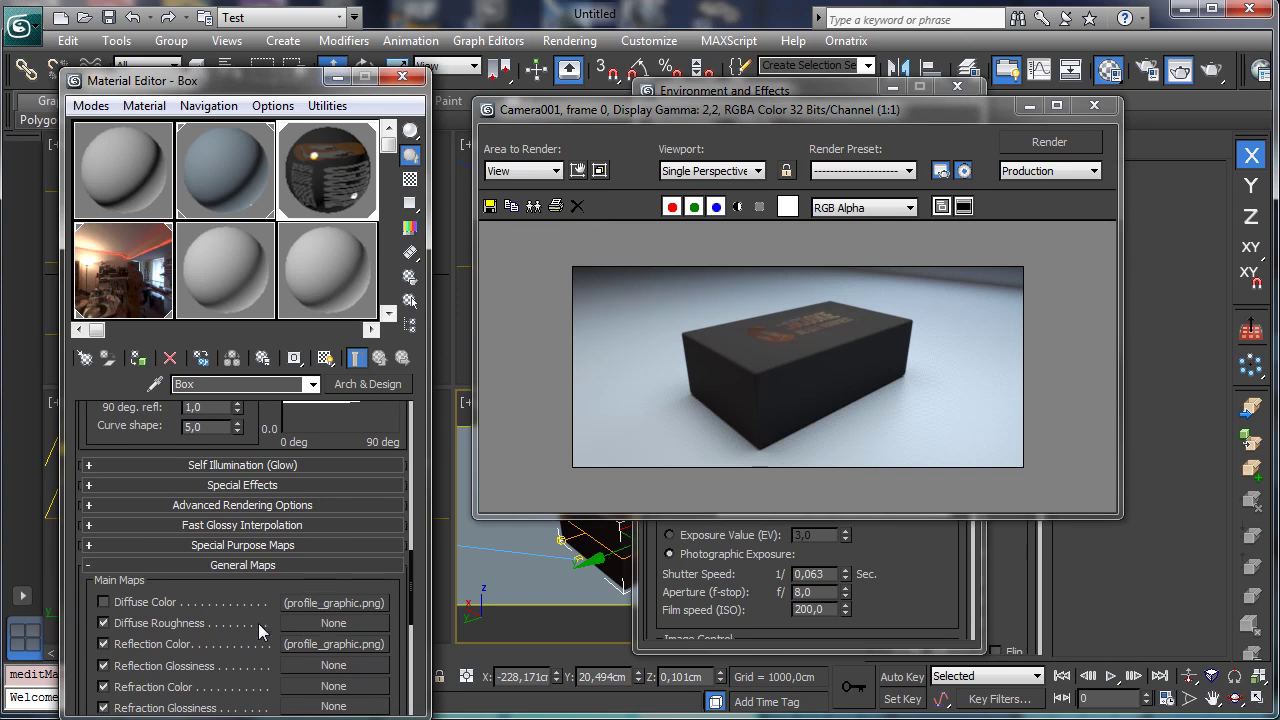
scroll(258, 623, "down", 5)
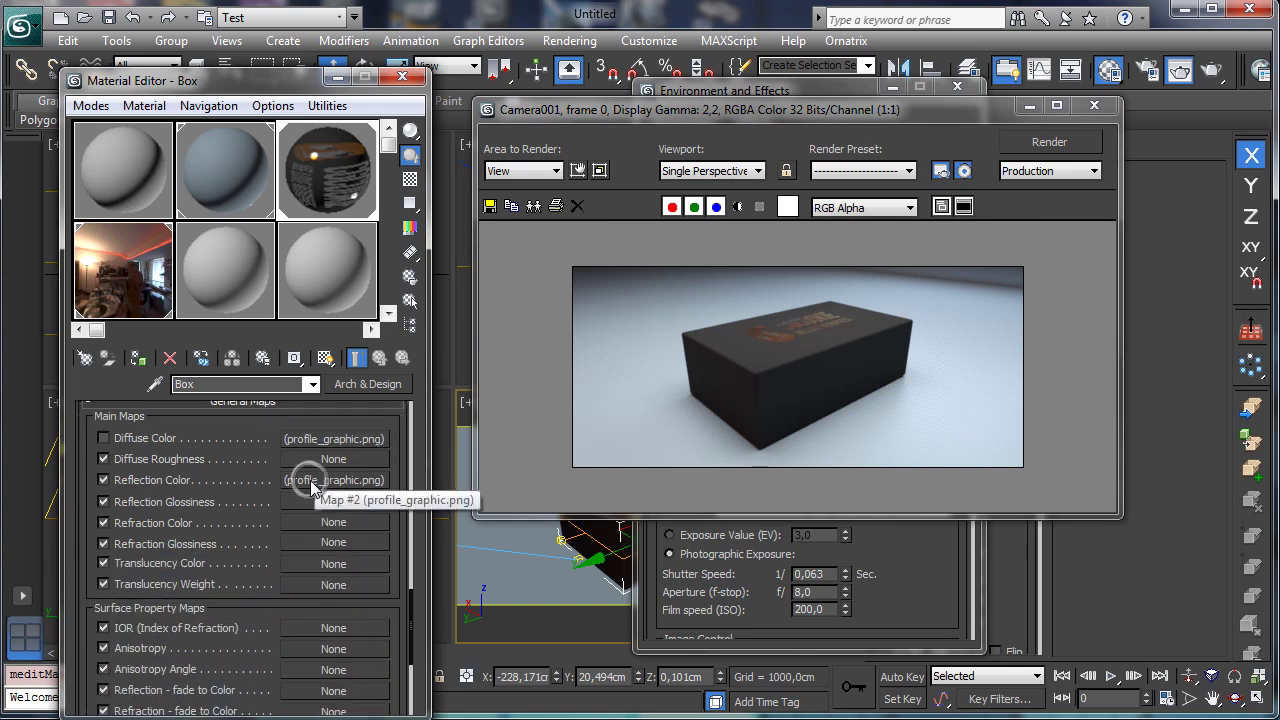
right_click(318, 480)
left_click(318, 514)
left_click_drag(277, 600, 300, 718)
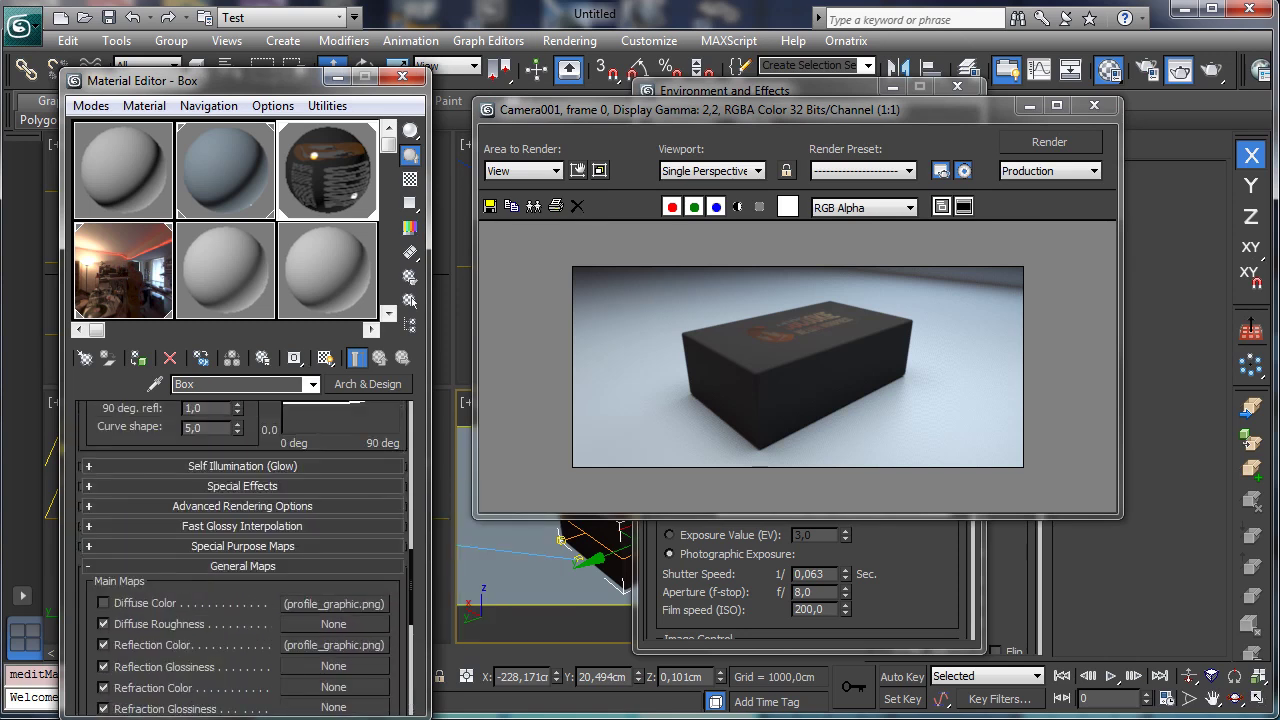
left_click(265, 549)
left_click(293, 480)
left_click(268, 425)
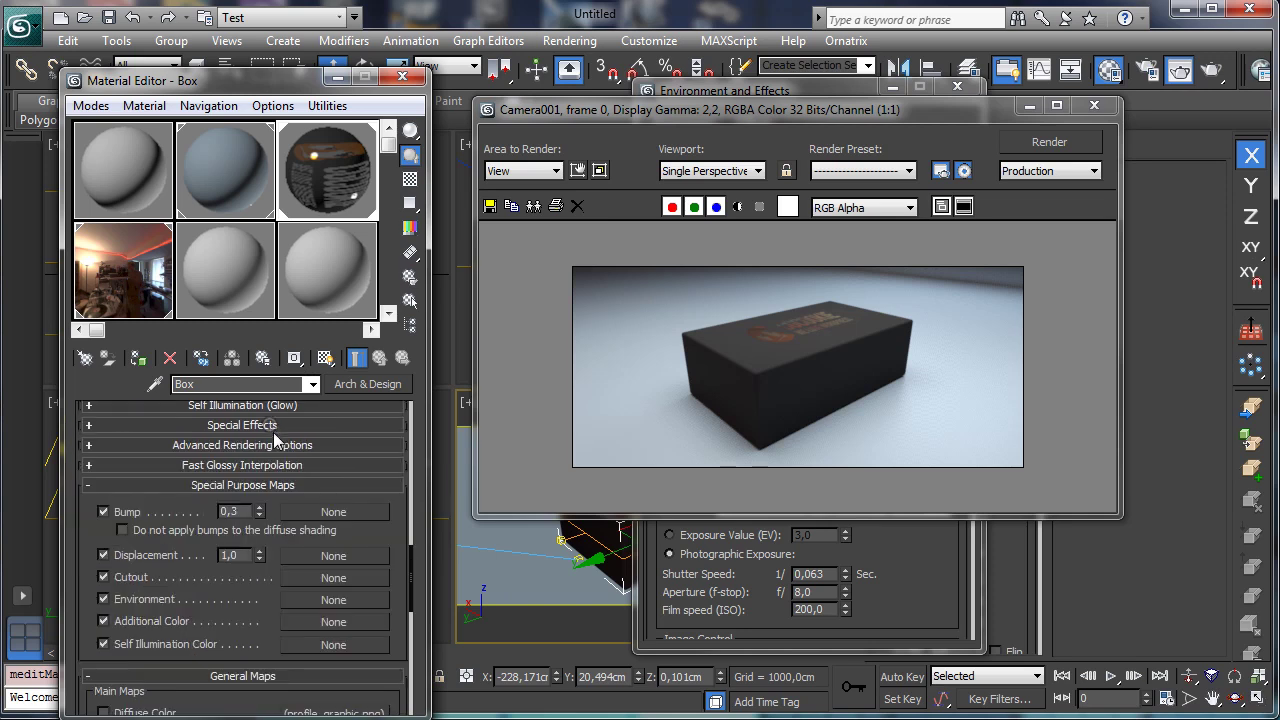
right_click(302, 509)
left_click(340, 524)
Step: Open the bump bitmap's settings and set its Blur to 0.5
left_click(313, 511)
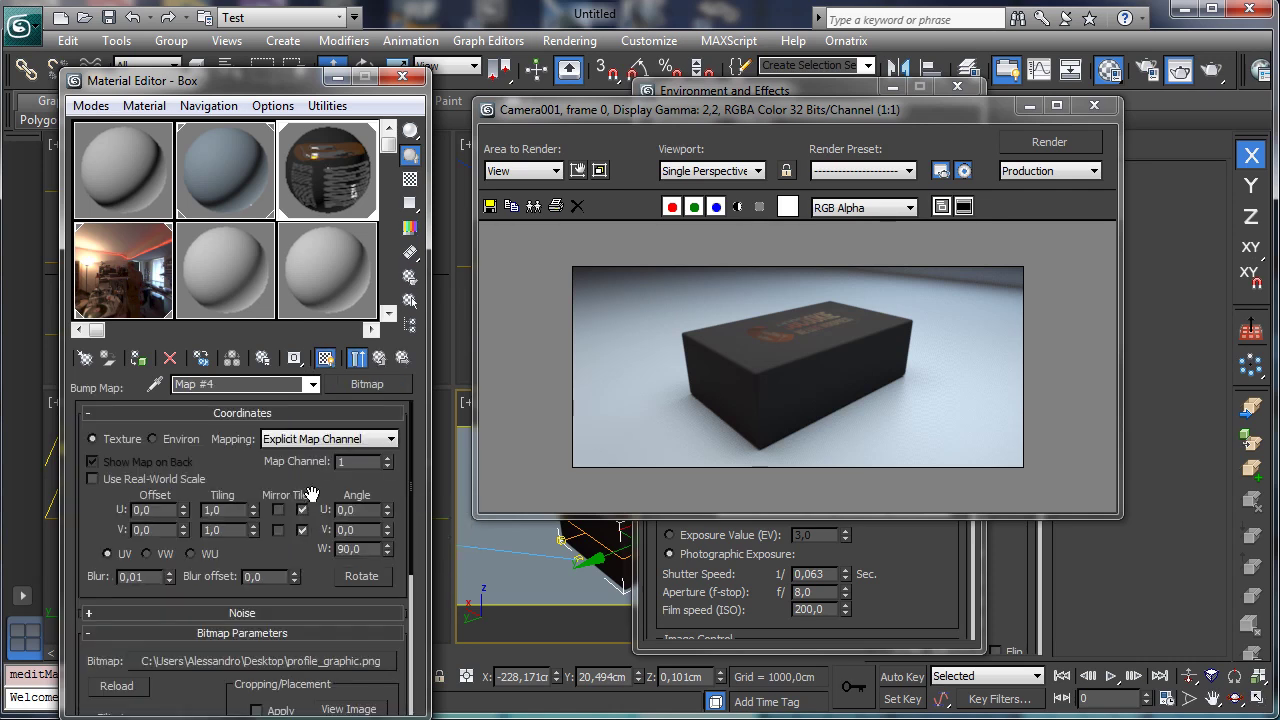
left_click(141, 568)
key("BackSpace")
type("5")
Step: Replace the bump bitmap with a Color Correction map, keeping the old bitmap as its sub-map
left_click(396, 385)
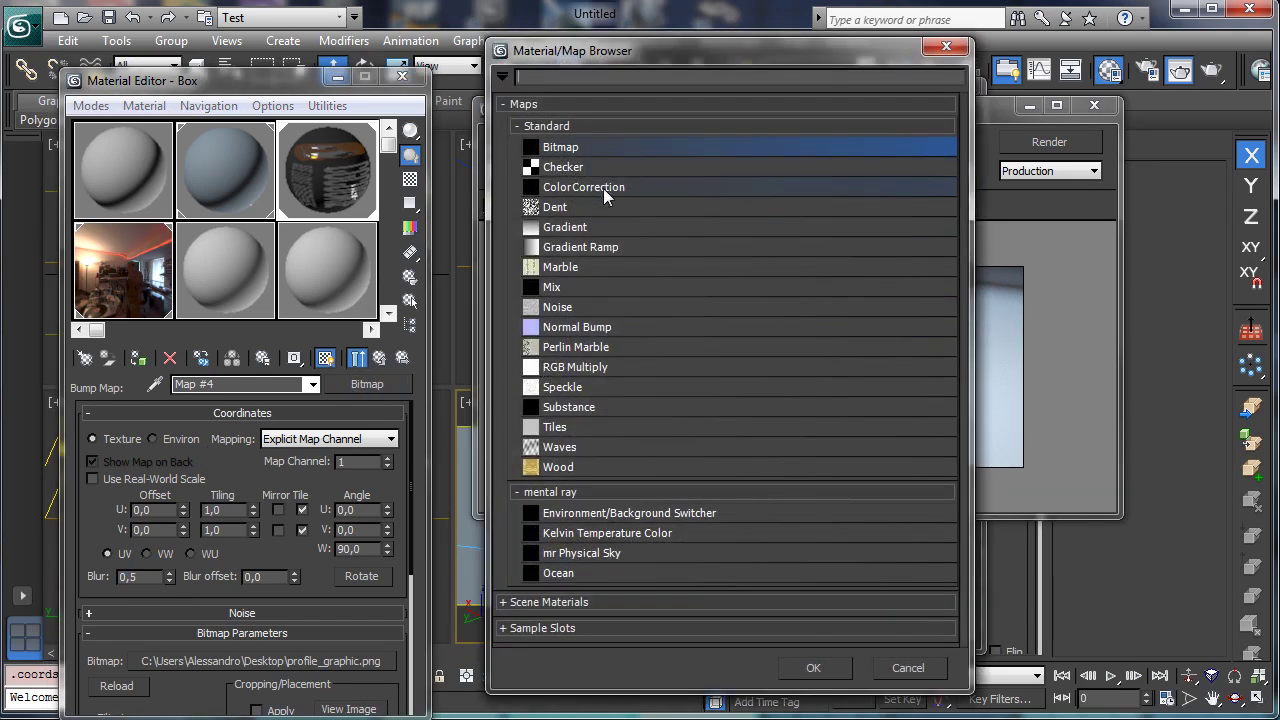
double_click(603, 188)
left_click(205, 446)
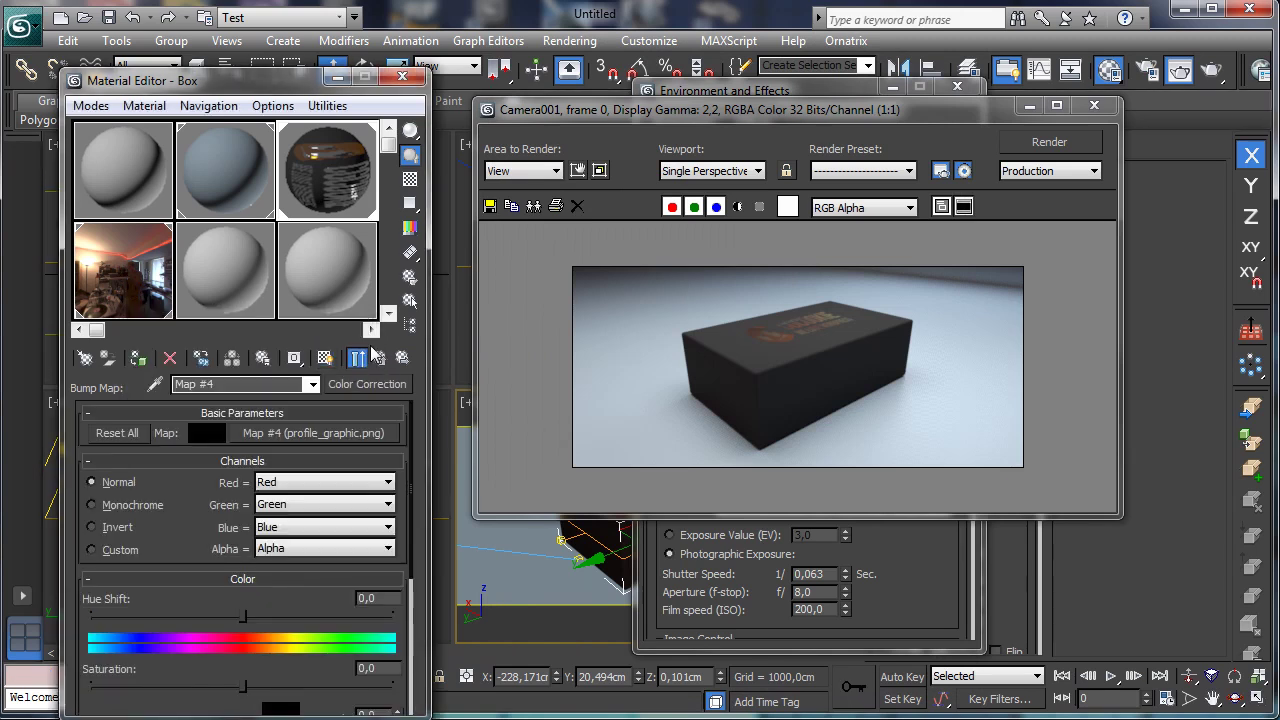
Step: Set the bump Color Correction's saturation to -100, return to the Box material and render the camera view
scroll(236, 530, "down", 3)
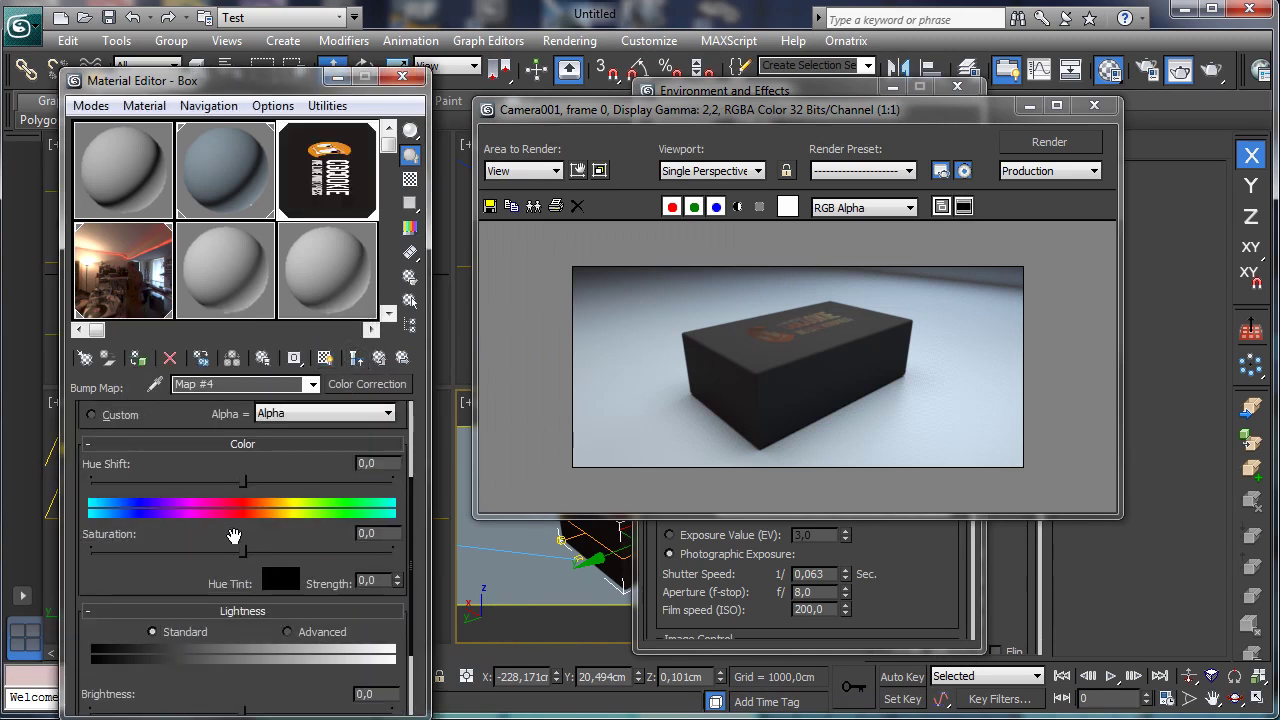
left_click_drag(281, 547, 15, 537)
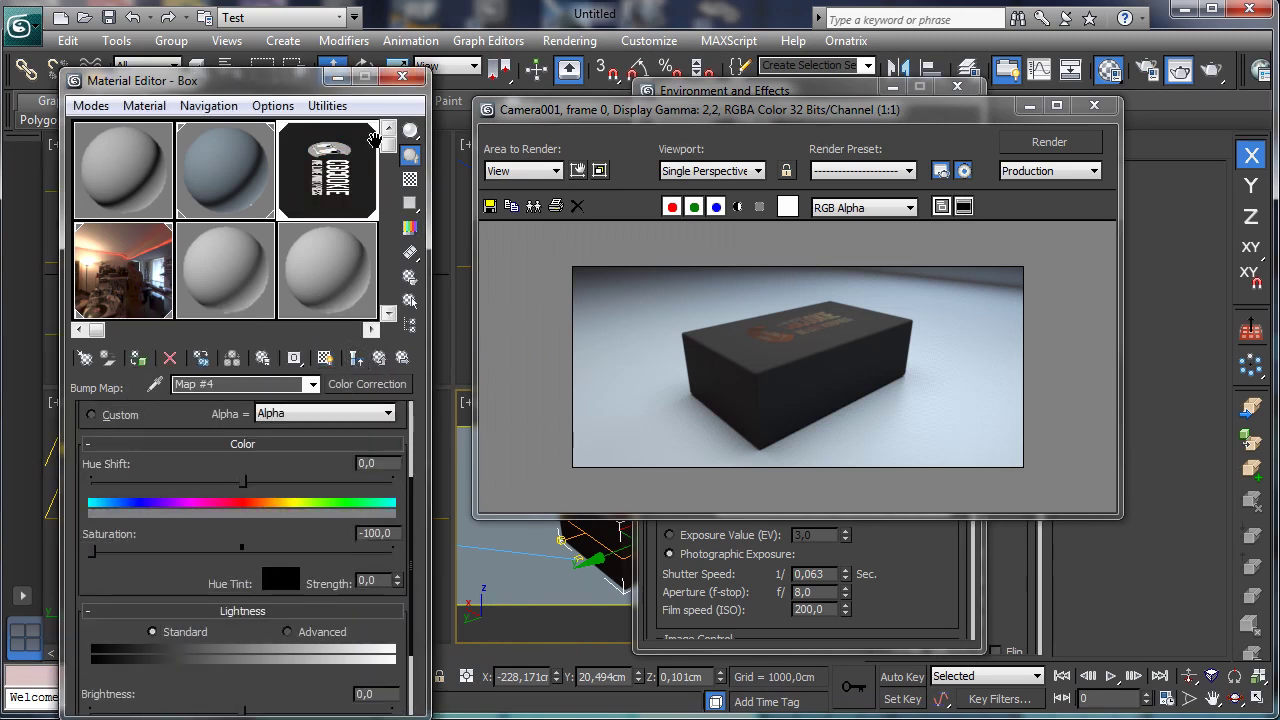
left_click(377, 361)
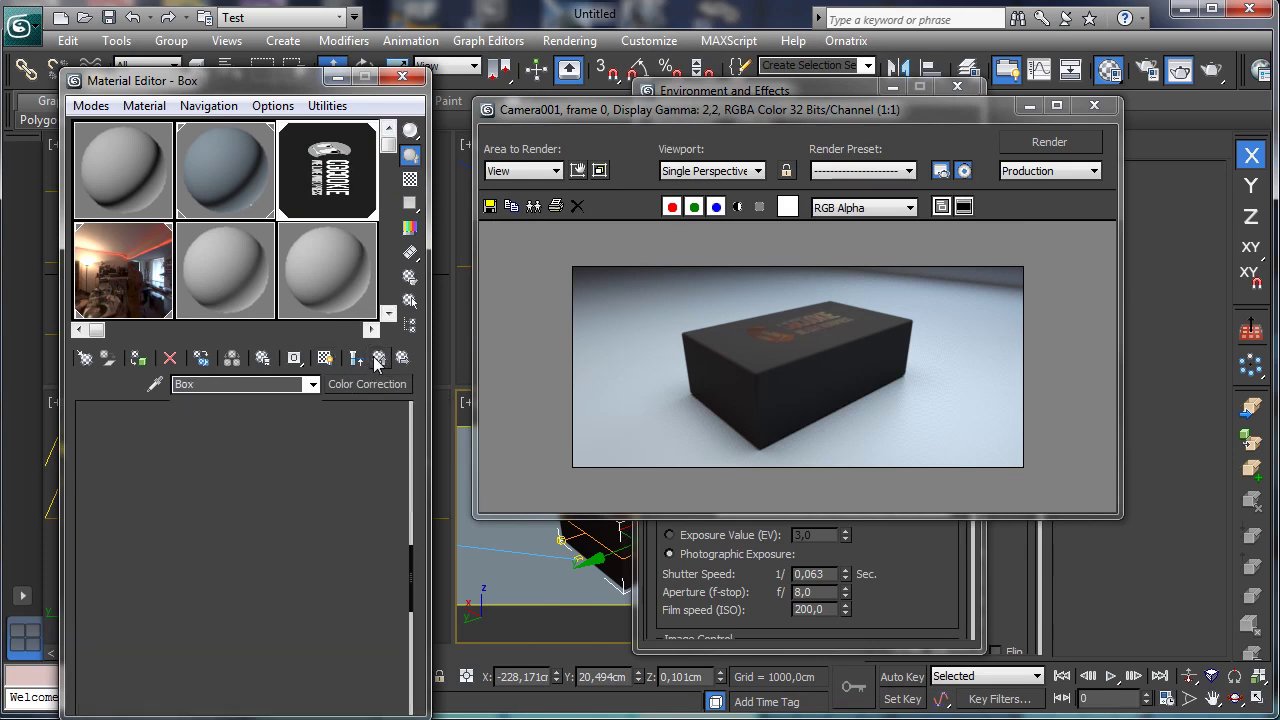
left_click(1070, 146)
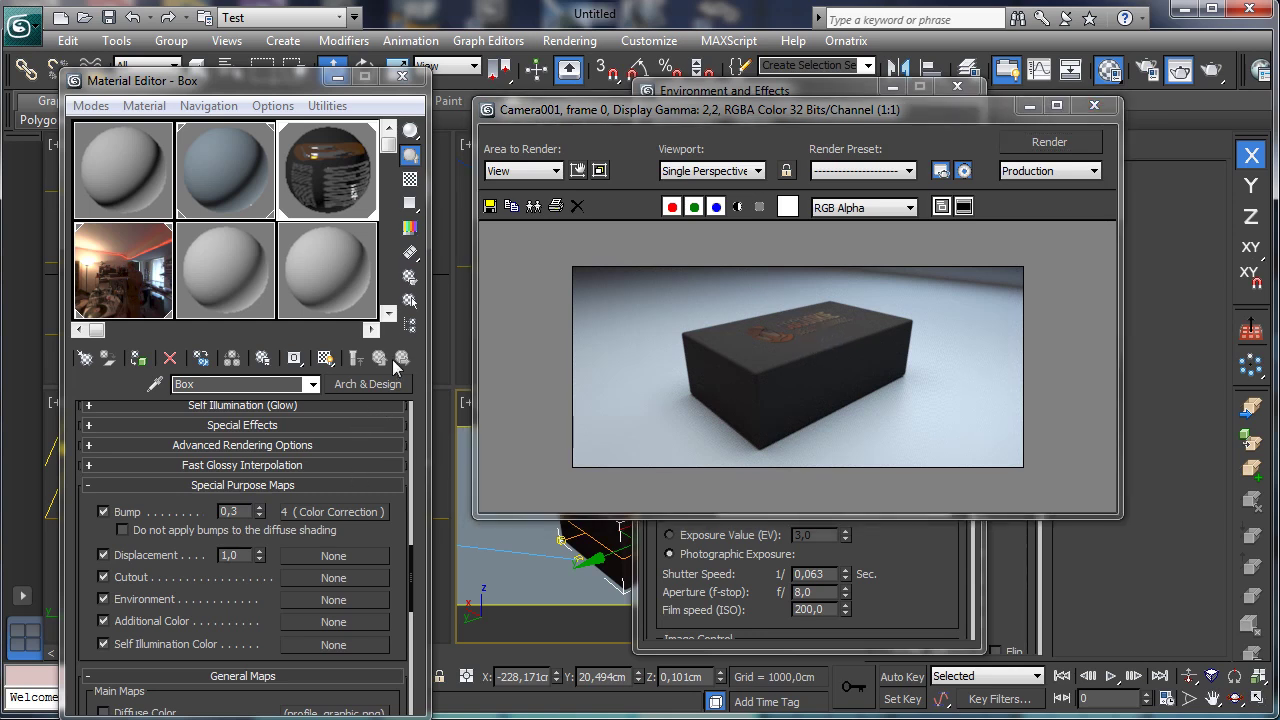
Step: Replace the bump Color Correction map with a Mix map, keeping the old map as its Color #1 sub-map
left_click_drag(372, 530, 357, 456)
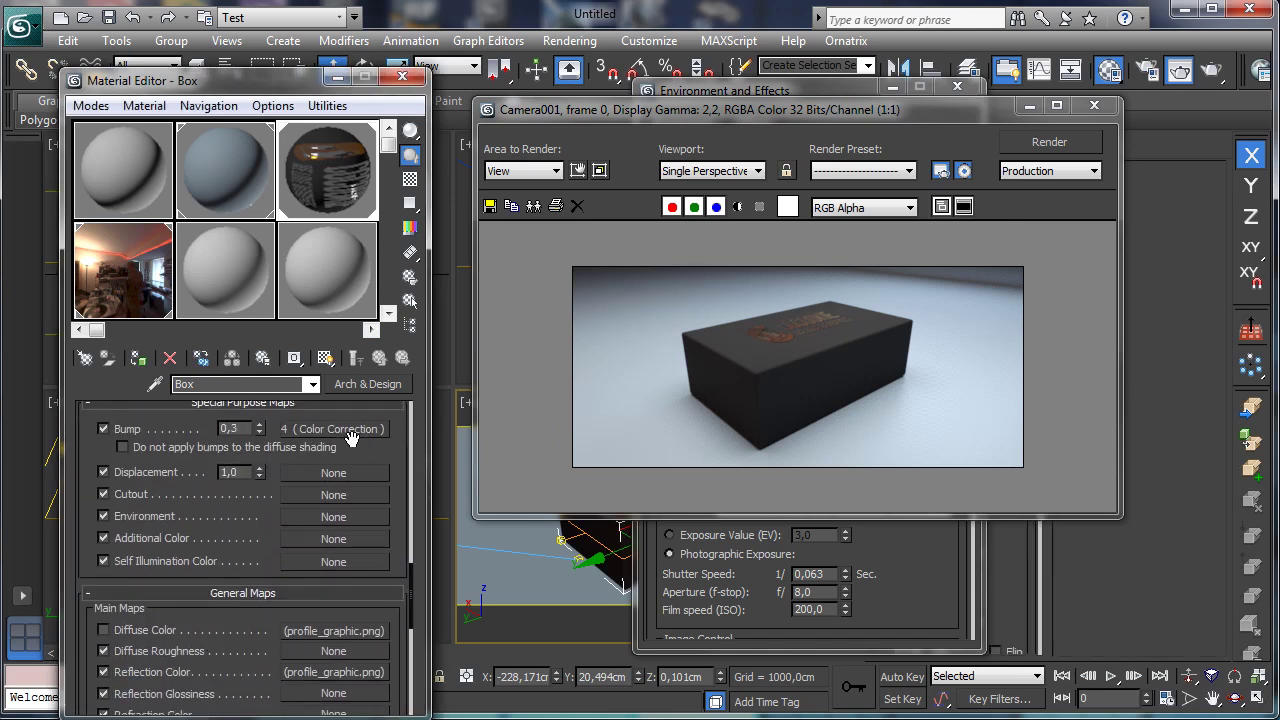
left_click(347, 430)
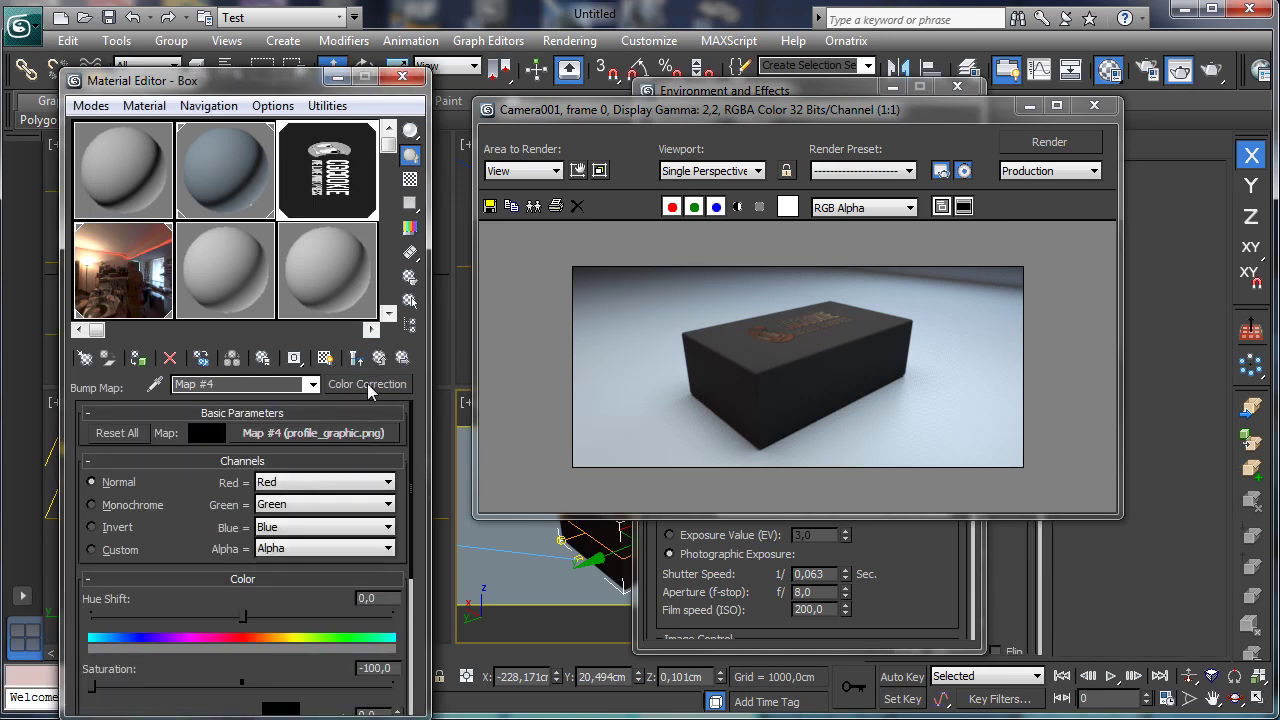
left_click(367, 383)
double_click(566, 288)
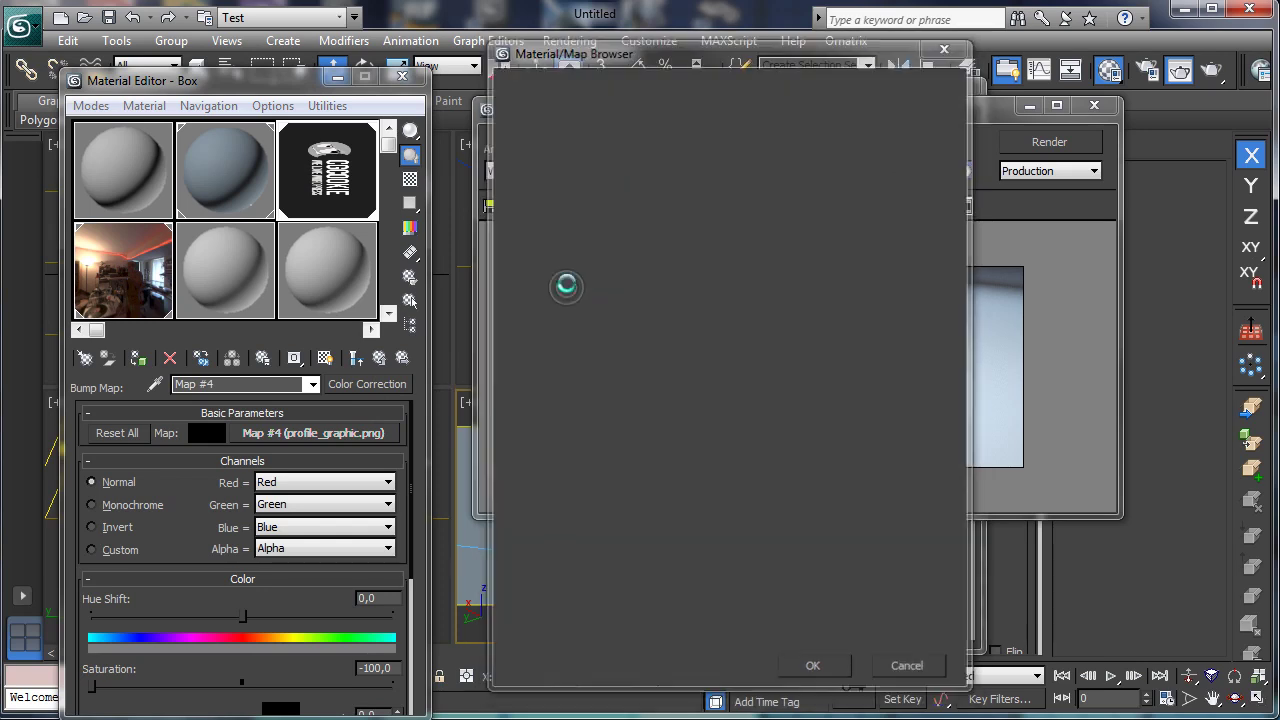
left_click(210, 447)
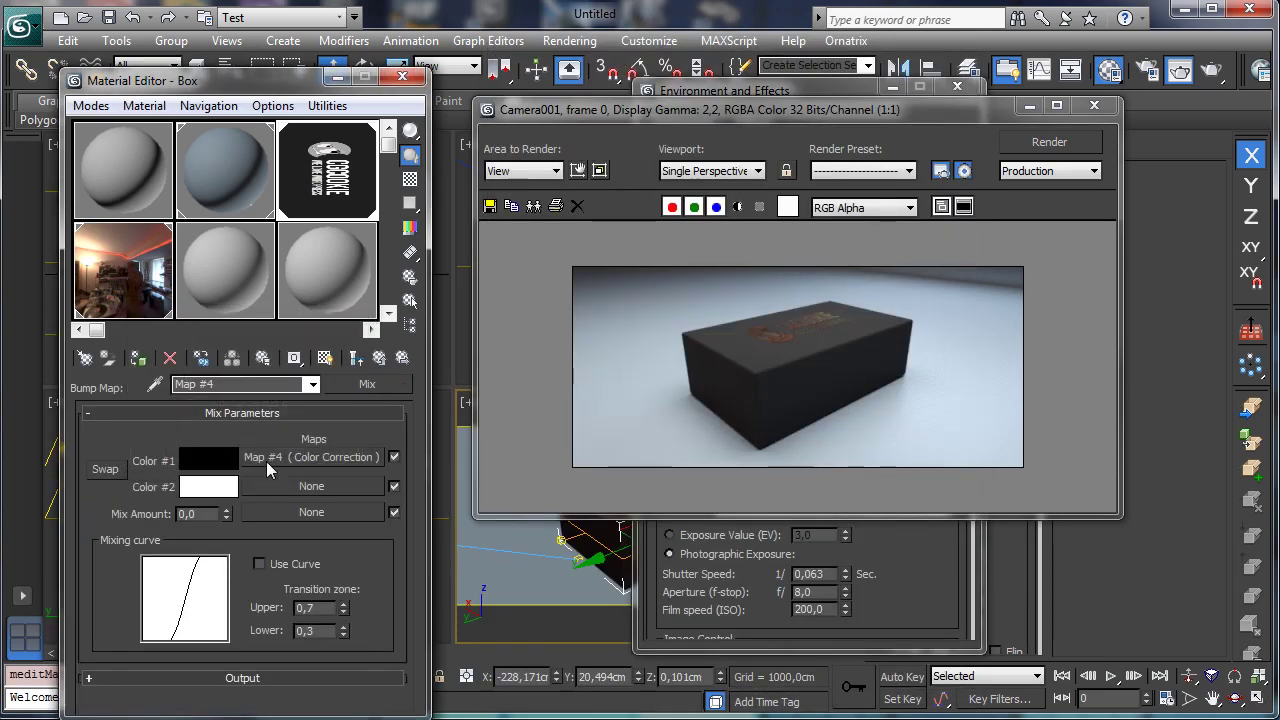
Step: Assign a Noise map with Fractal type to Color #2 of the bump Mix map and set the mix amount to 100
left_click(330, 457)
double_click(573, 310)
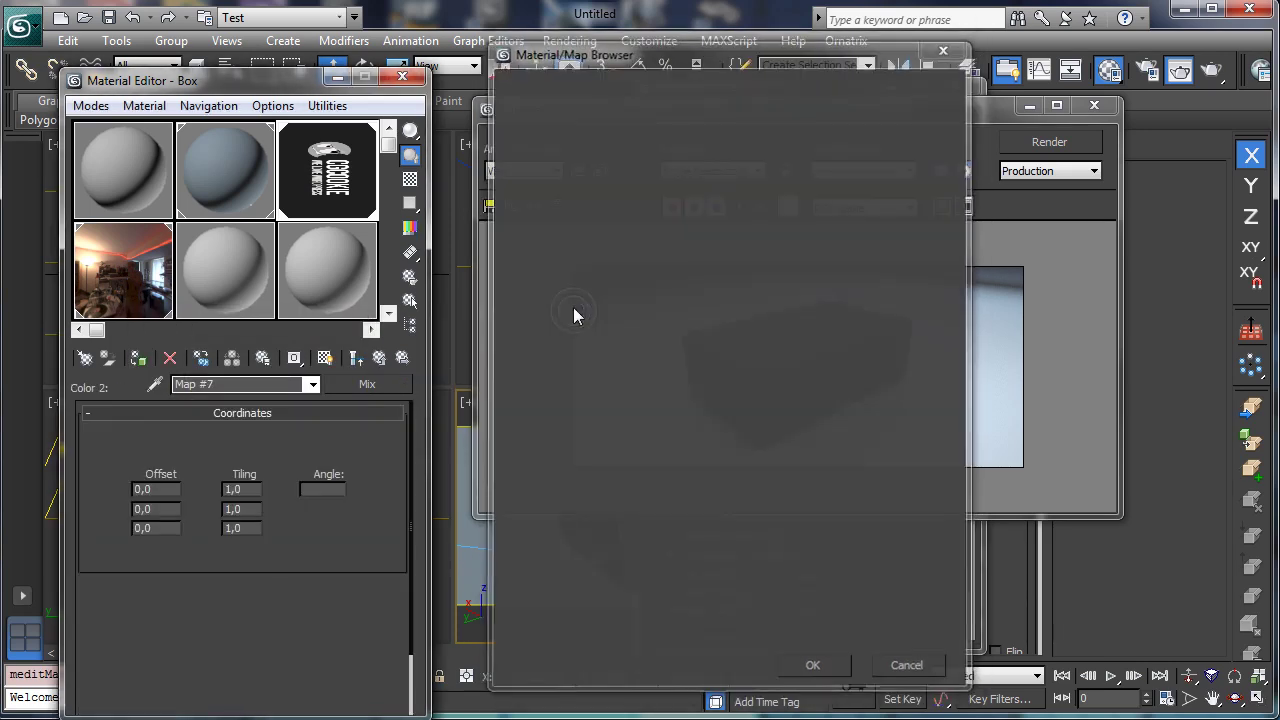
left_click(281, 618)
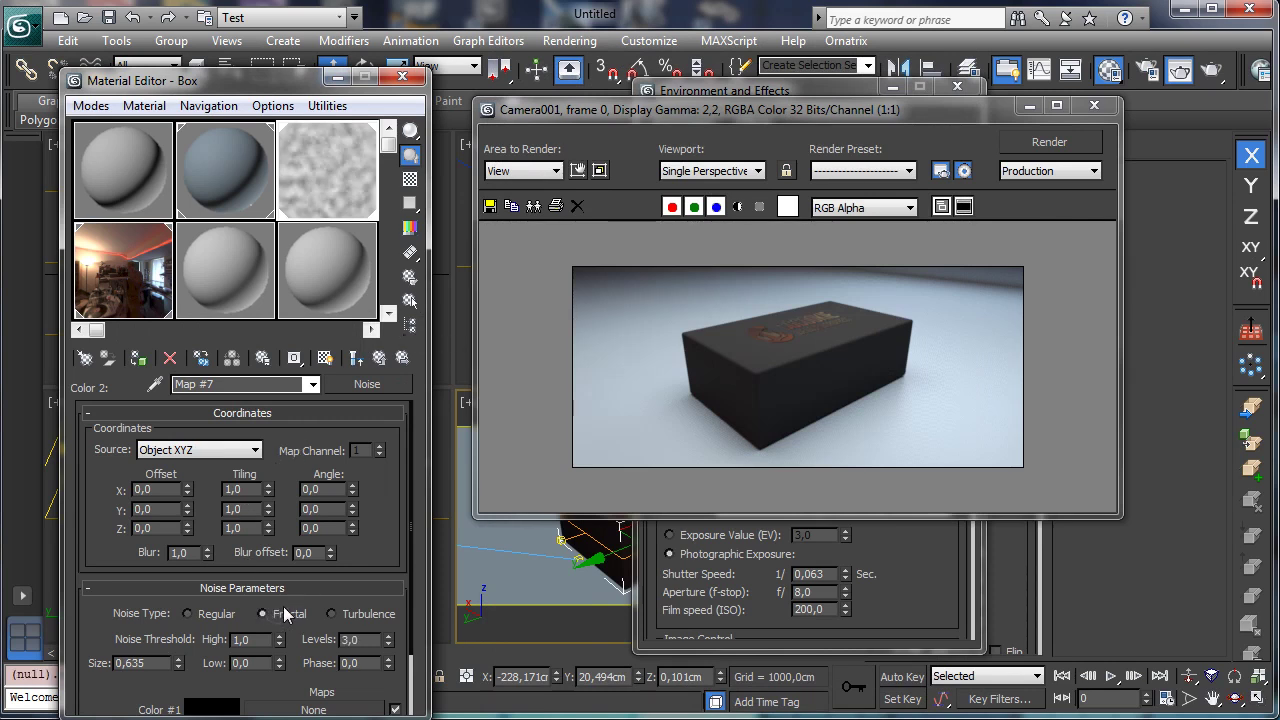
left_click(379, 357)
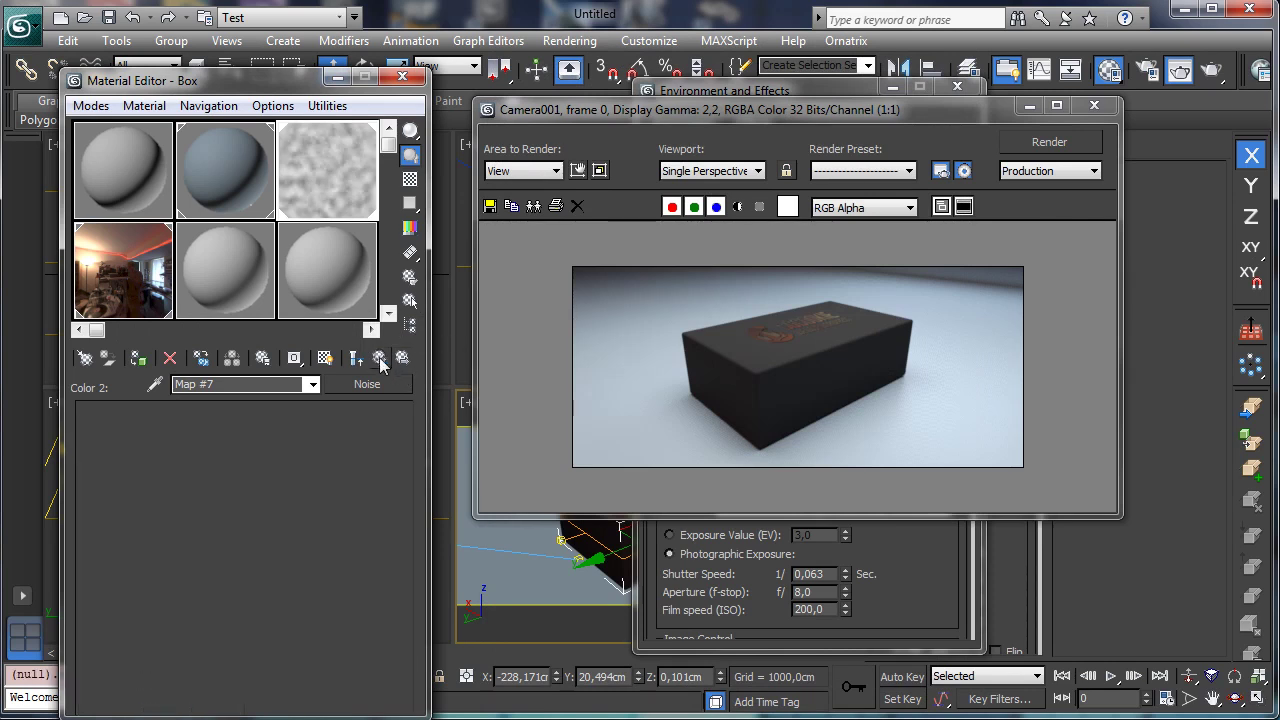
double_click(187, 514)
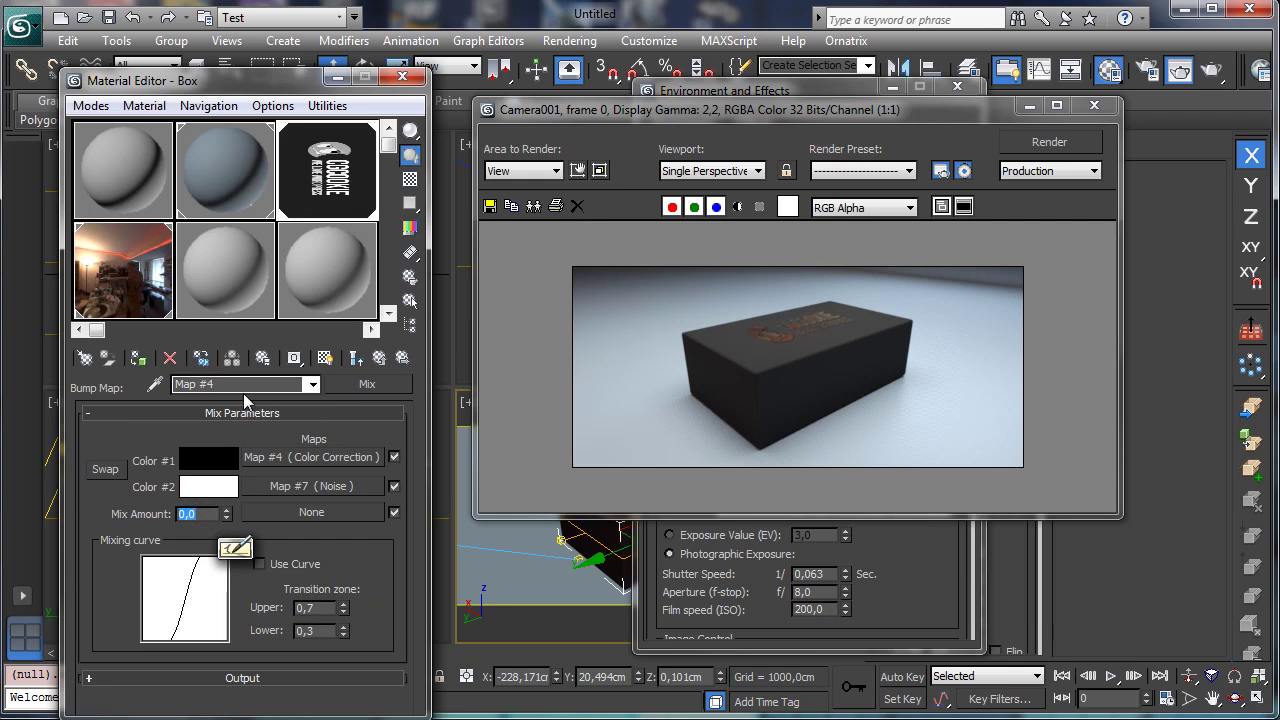
type("100")
key("Return")
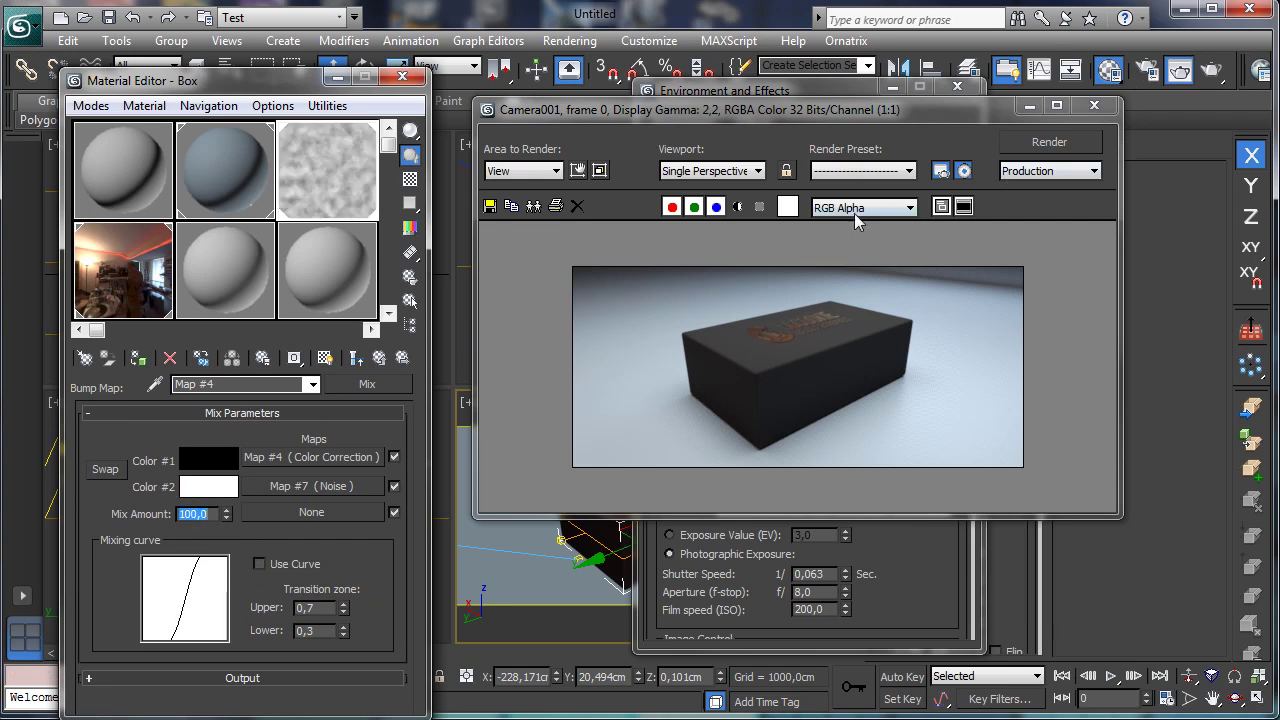
Step: Limit the render area to a narrow vertical region across the far part of the box, including part of the logo
left_click(577, 170)
left_click_drag(984, 282, 679, 306)
left_click_drag(670, 362, 866, 337)
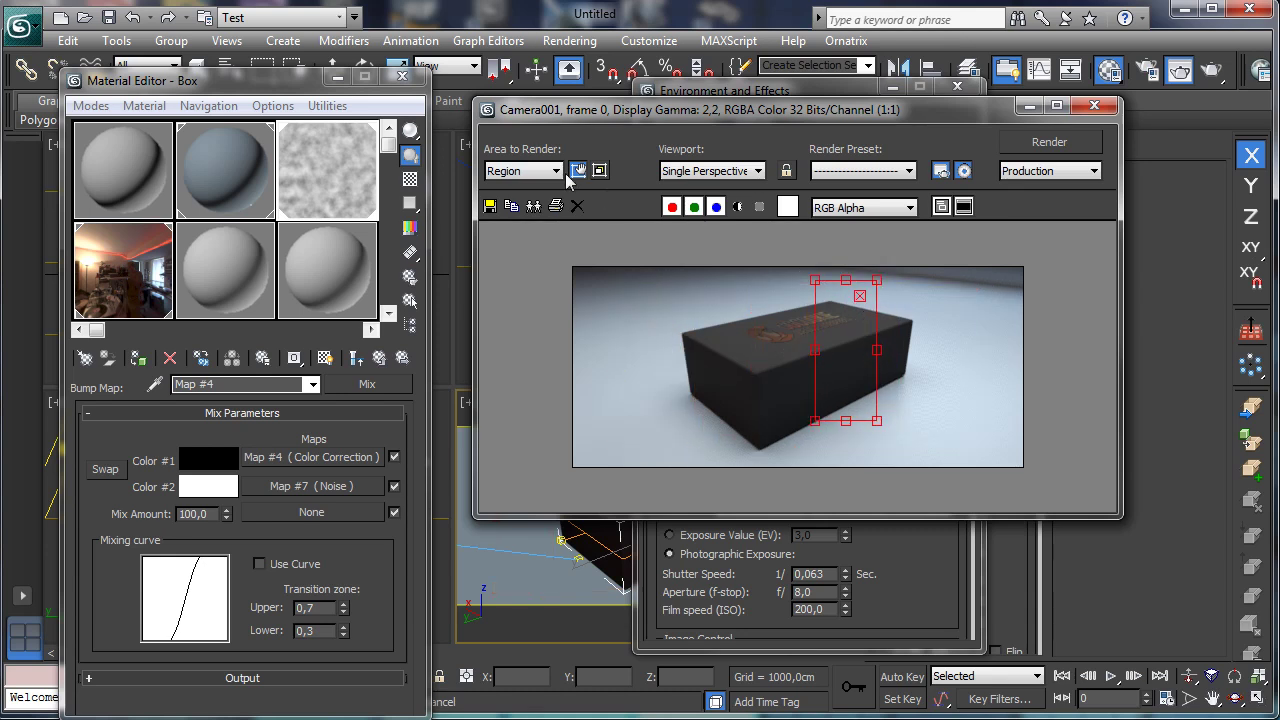
Step: Set the render output width to 900 and test-render the region, stopping it once the preview is readable
left_click(1150, 70)
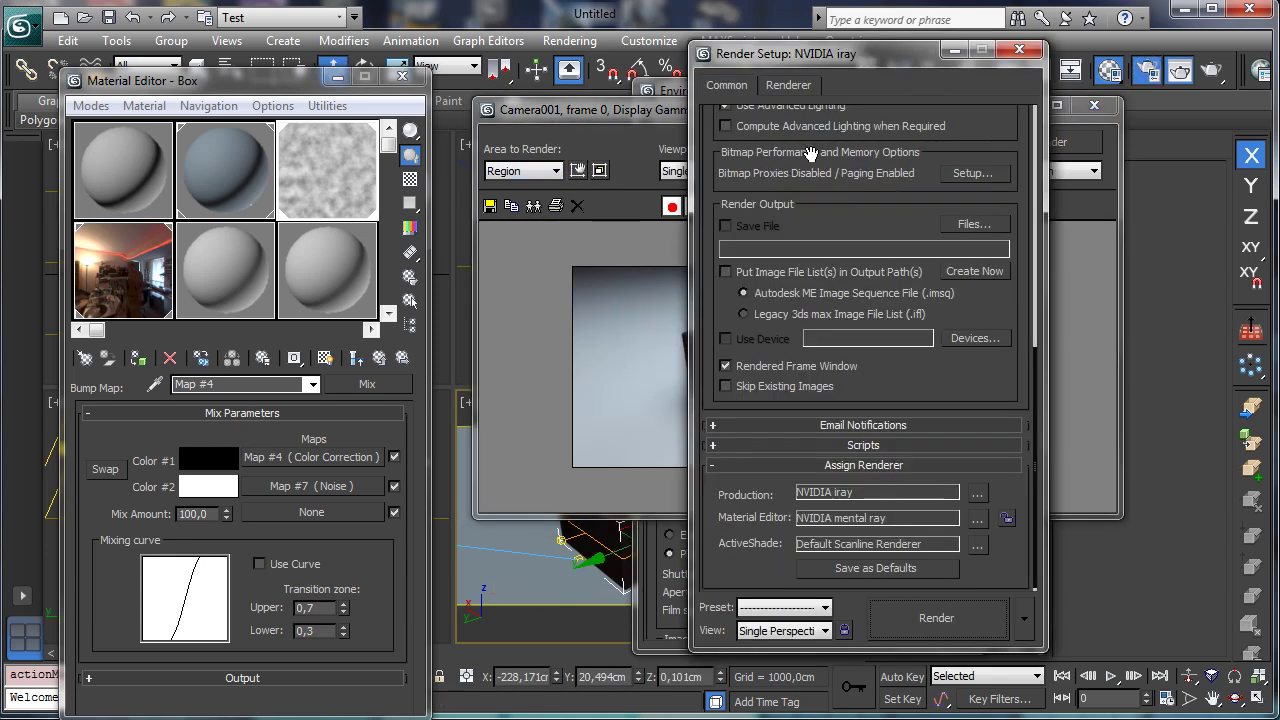
scroll(843, 258, "up", 5)
double_click(818, 171)
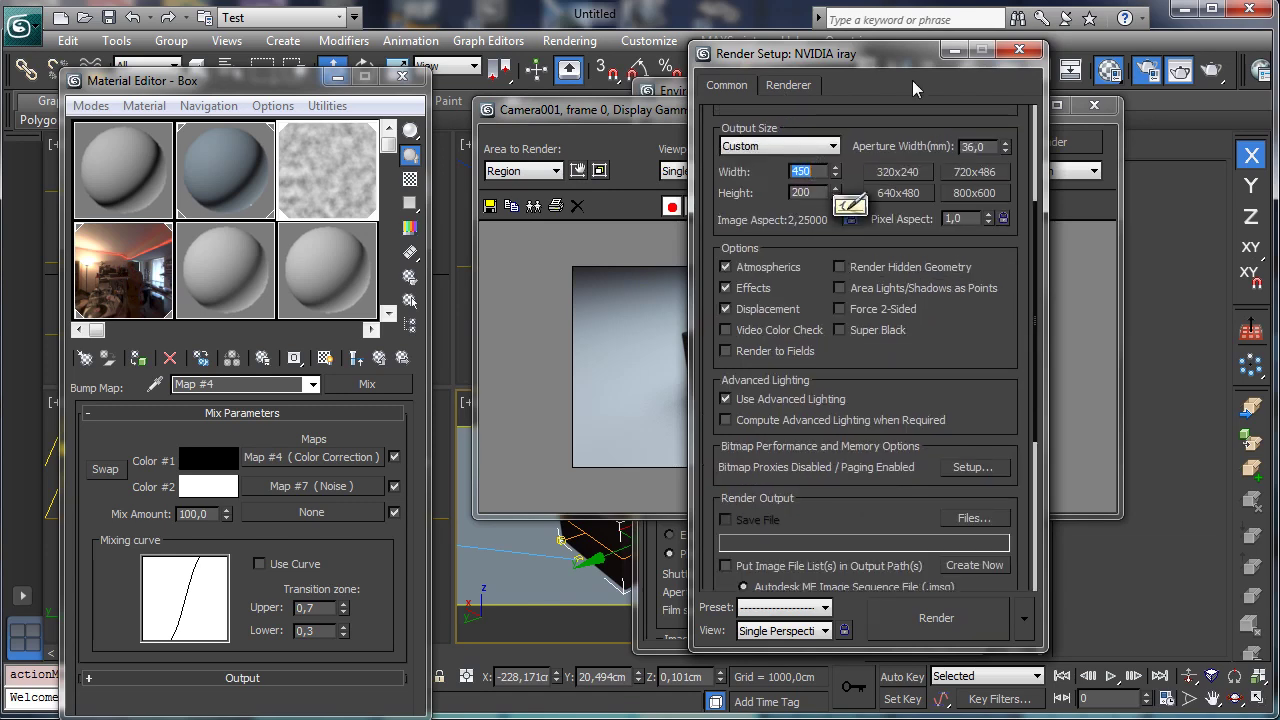
type("900")
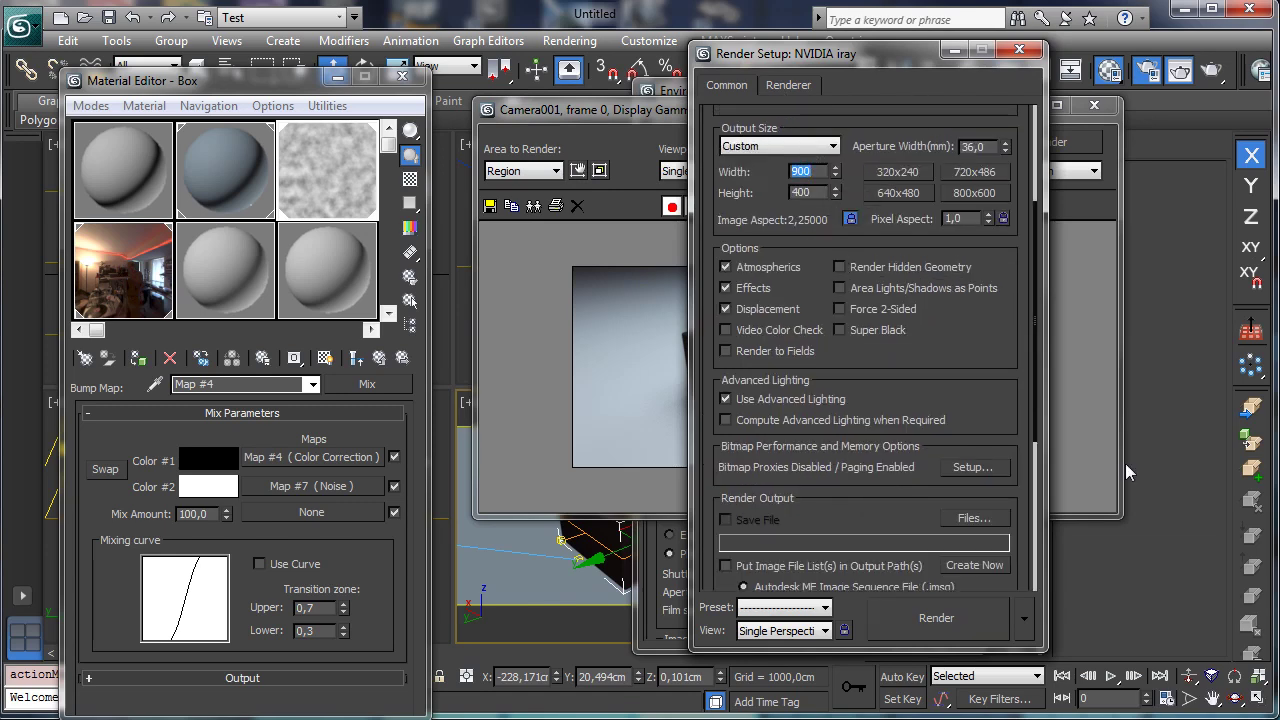
left_click(936, 620)
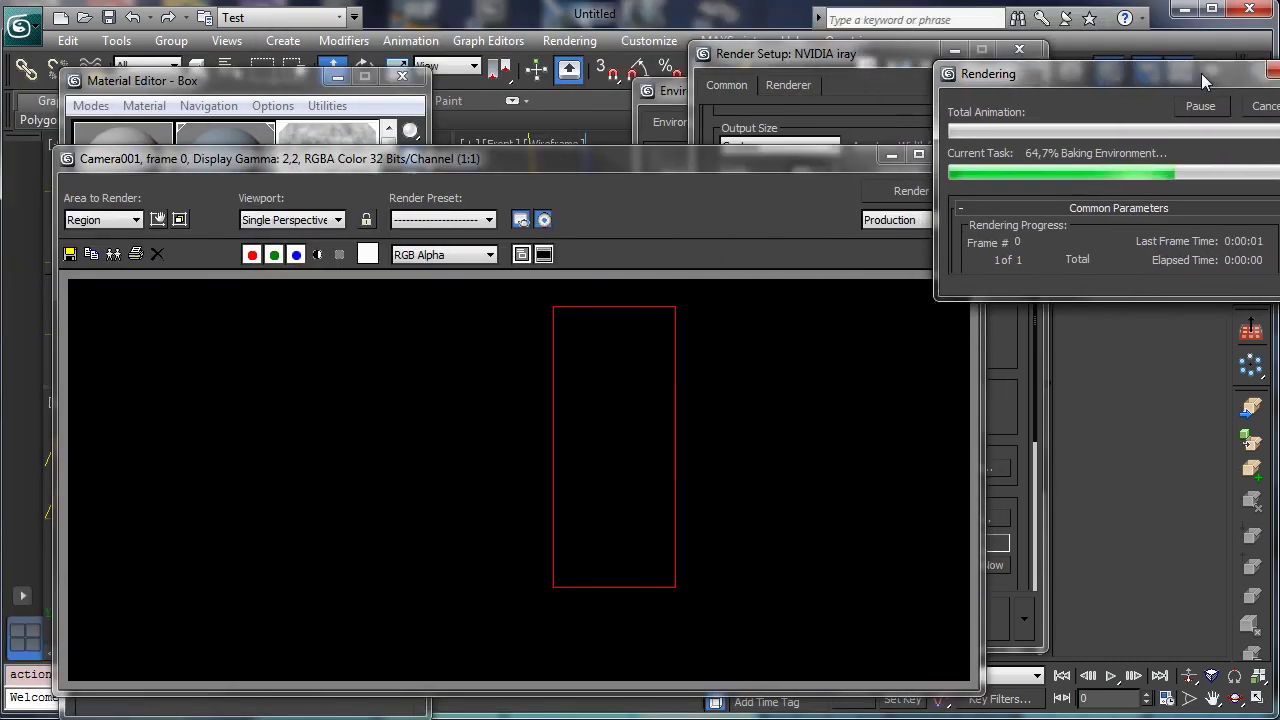
left_click_drag(1184, 86, 1061, 85)
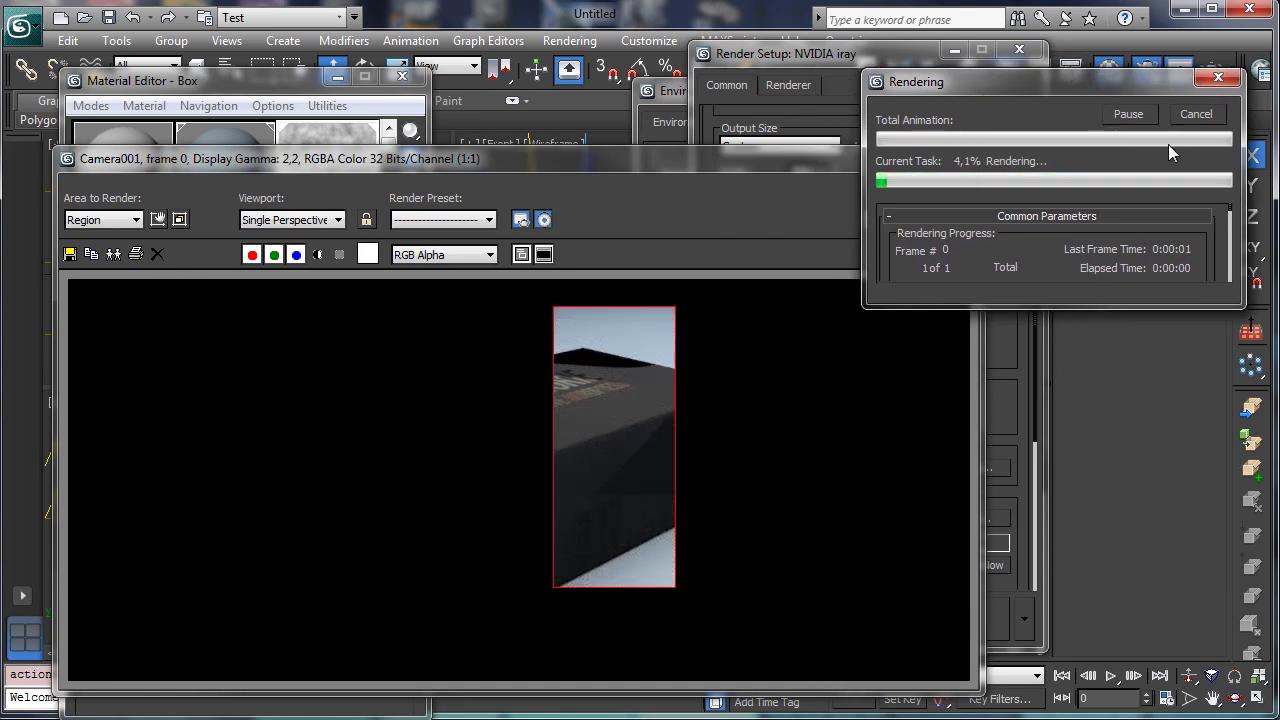
left_click(1196, 115)
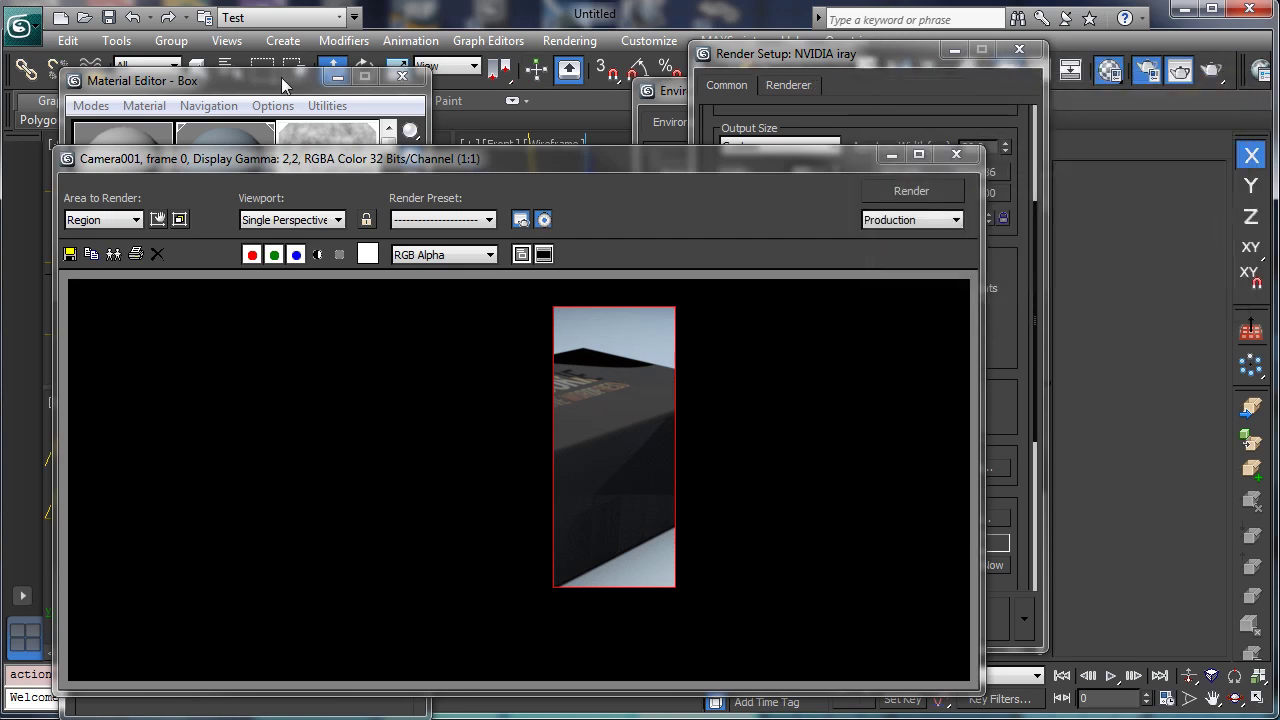
Step: Set the size of the Color #2 Noise map to 0,06 and test-render the region
left_click(281, 77)
left_click(288, 487)
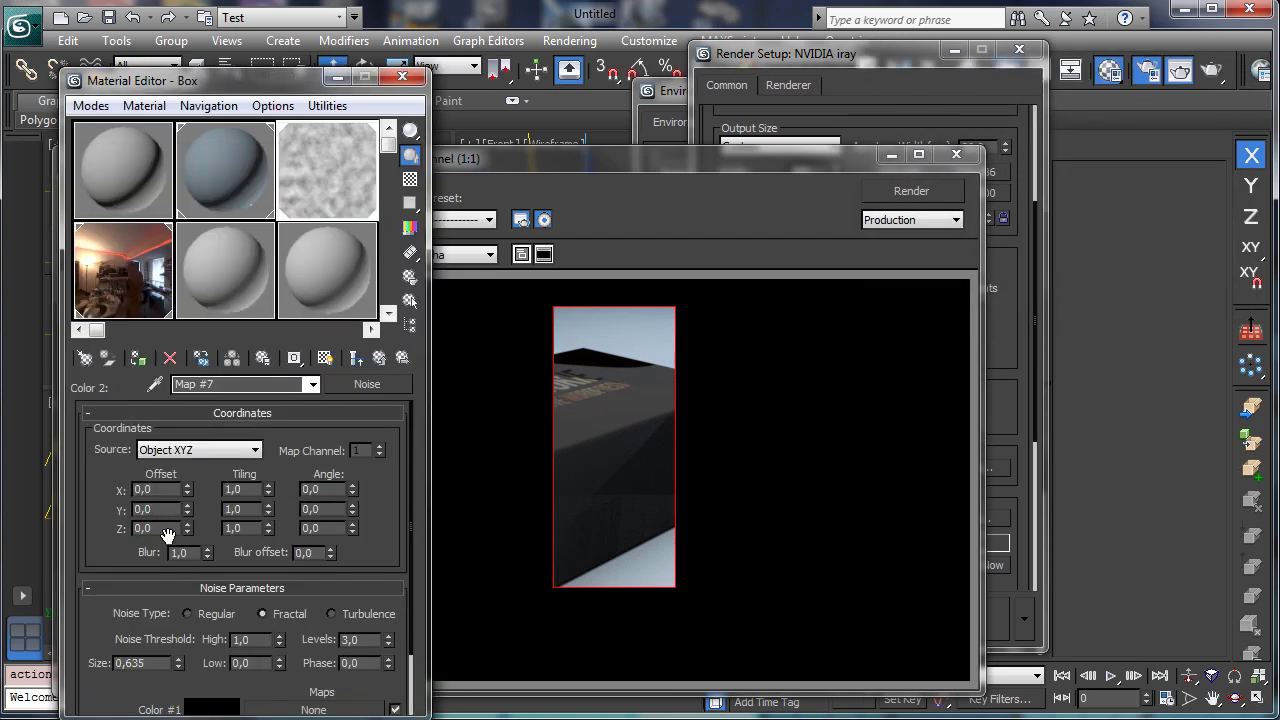
key("BackSpace")
key("BackSpace")
type("06")
key("Return")
left_click(912, 191)
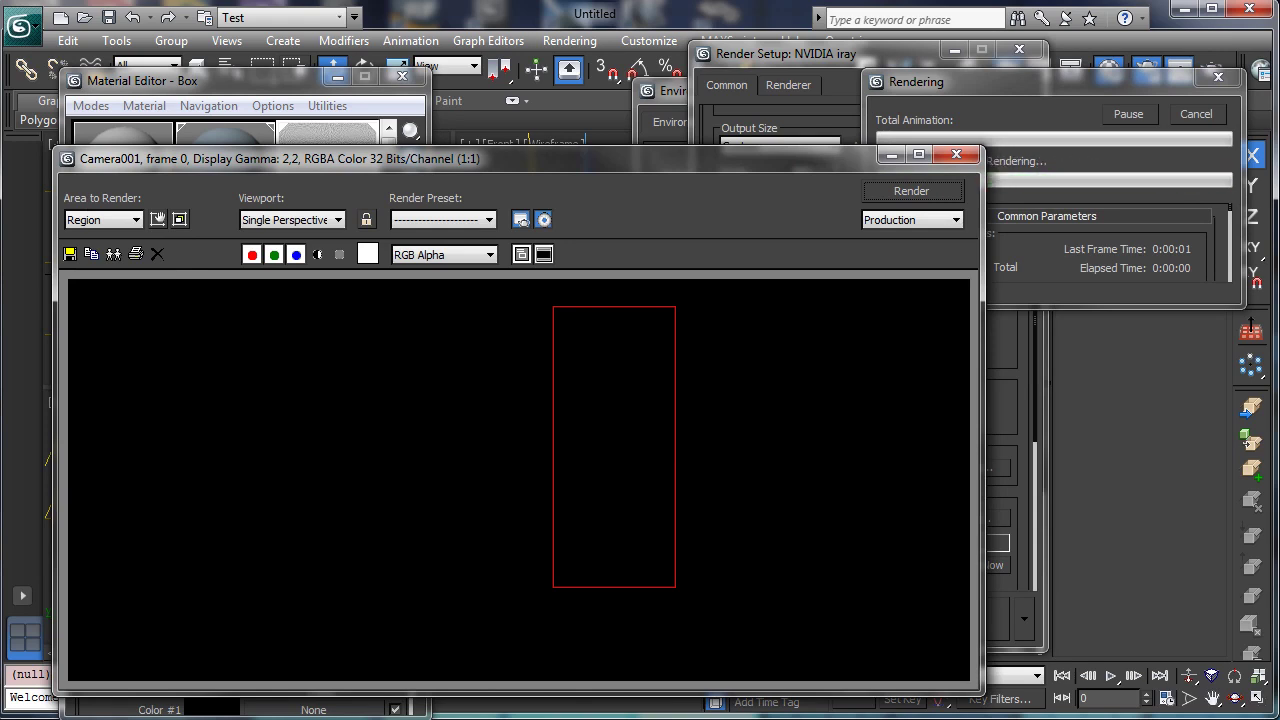
left_click(1219, 115)
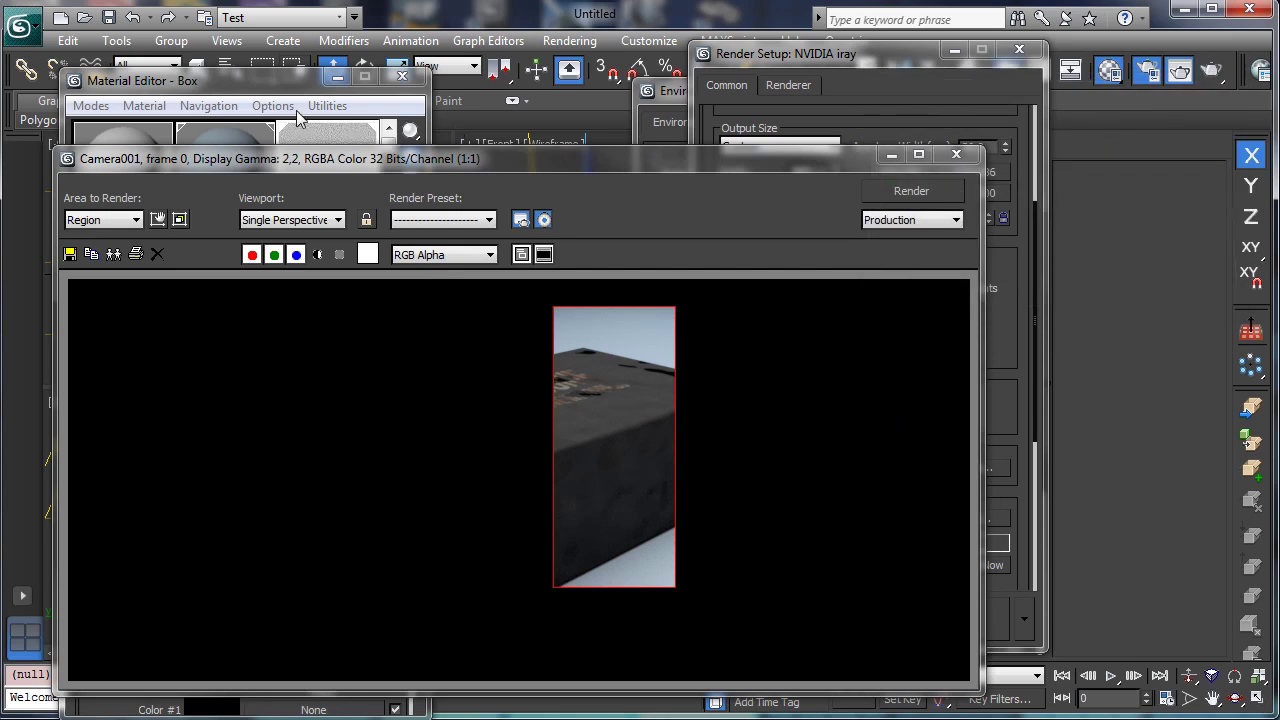
Step: Reduce the Noise map's size to 0,006 and test-render the region again
left_click(280, 88)
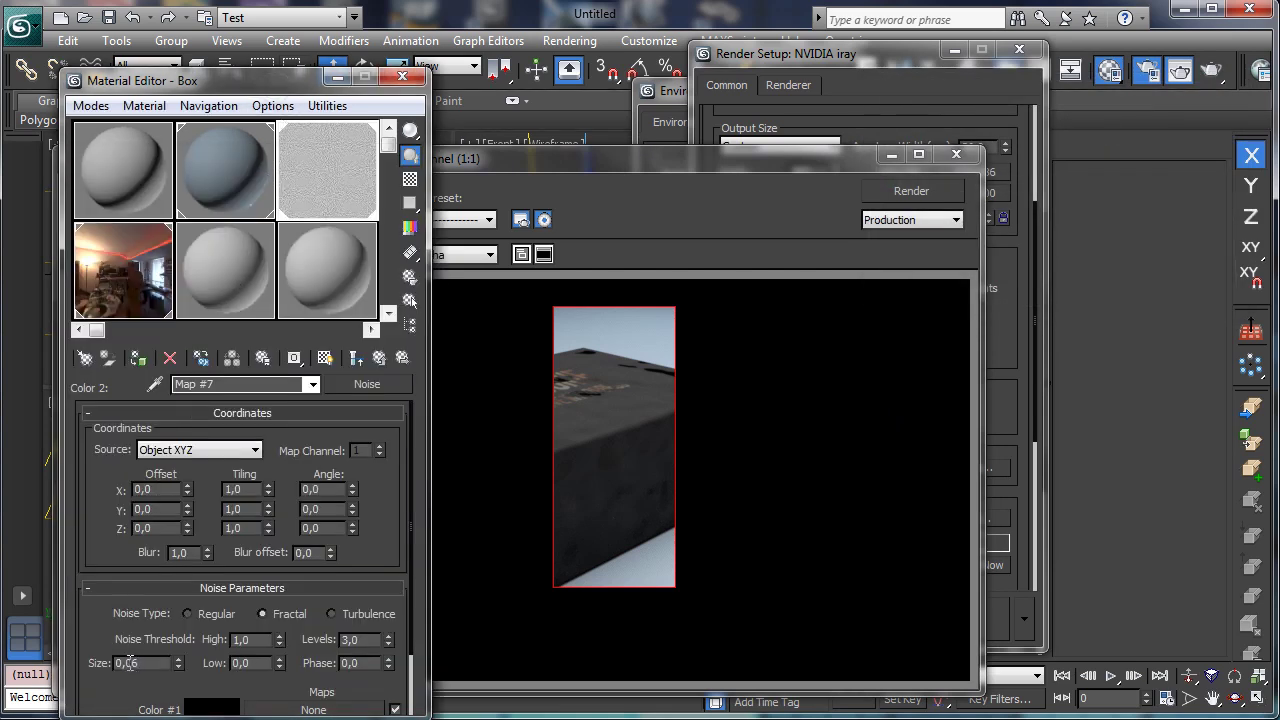
left_click_drag(130, 663, 126, 663)
type("5")
key("Return")
left_click(955, 191)
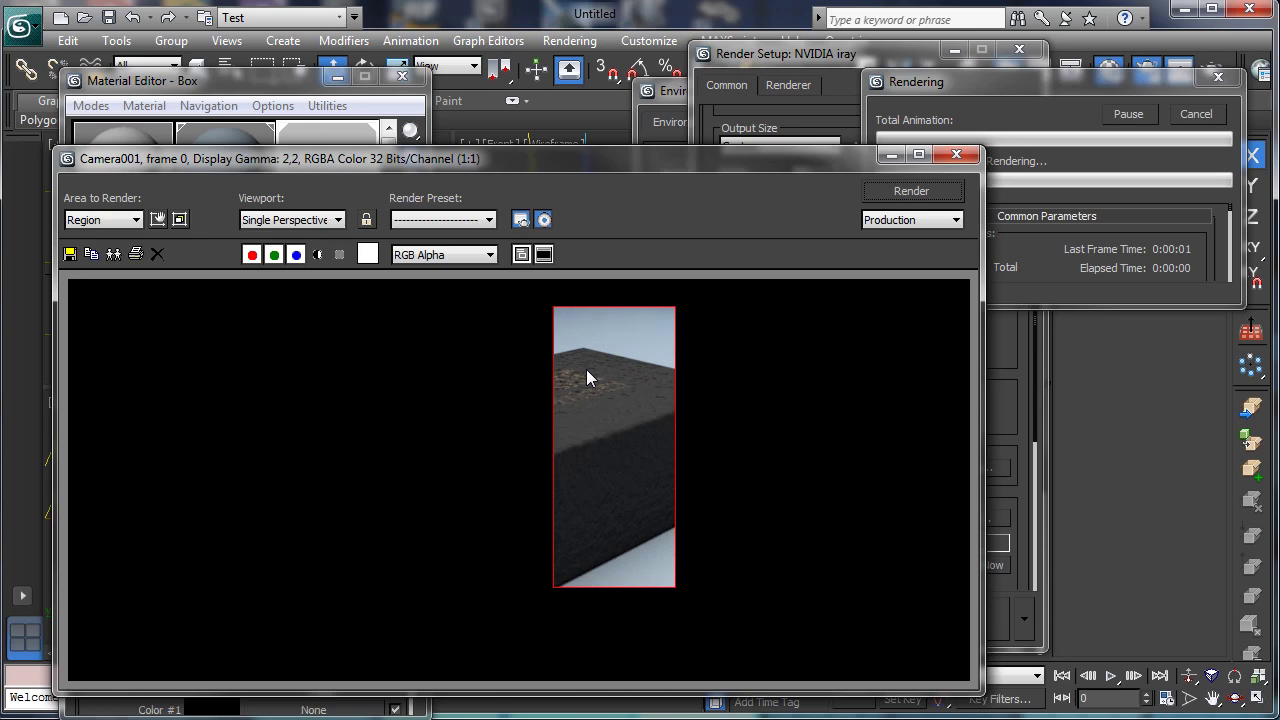
left_click(1196, 113)
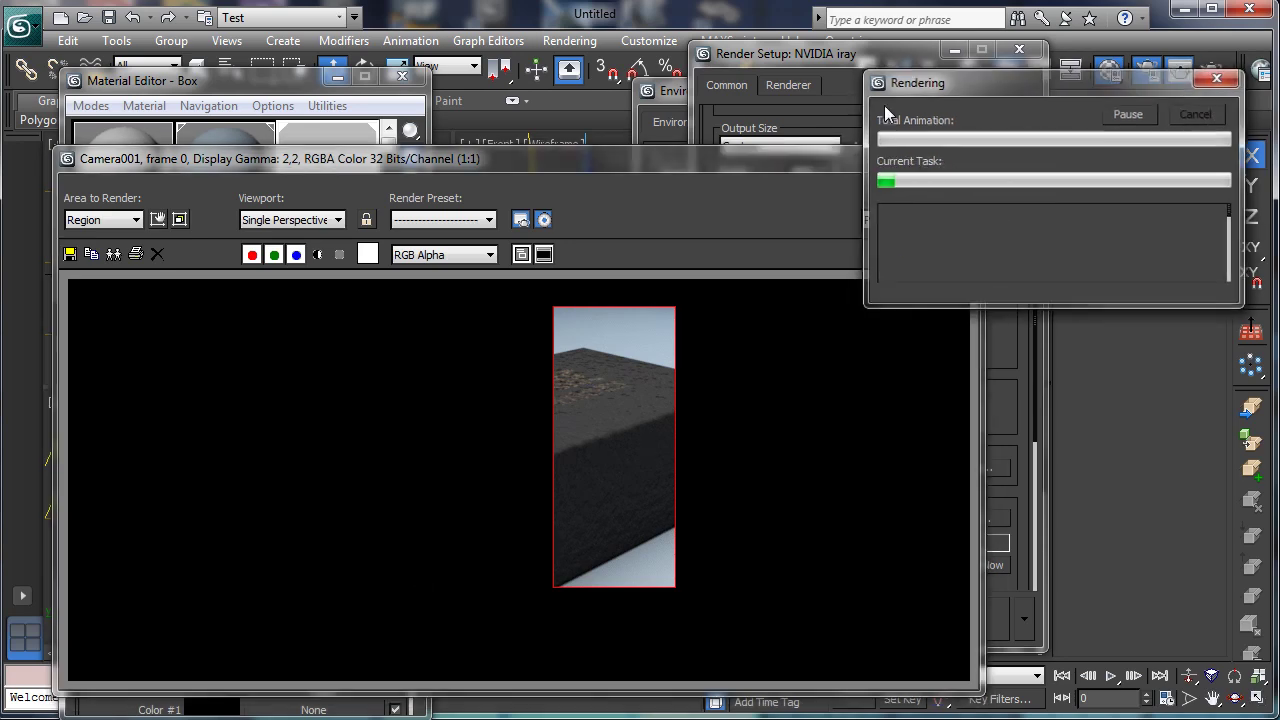
Step: Set the Noise map's size to 0,001 and run another test render of the region
left_click(891, 154)
key("BackSpace")
type("1")
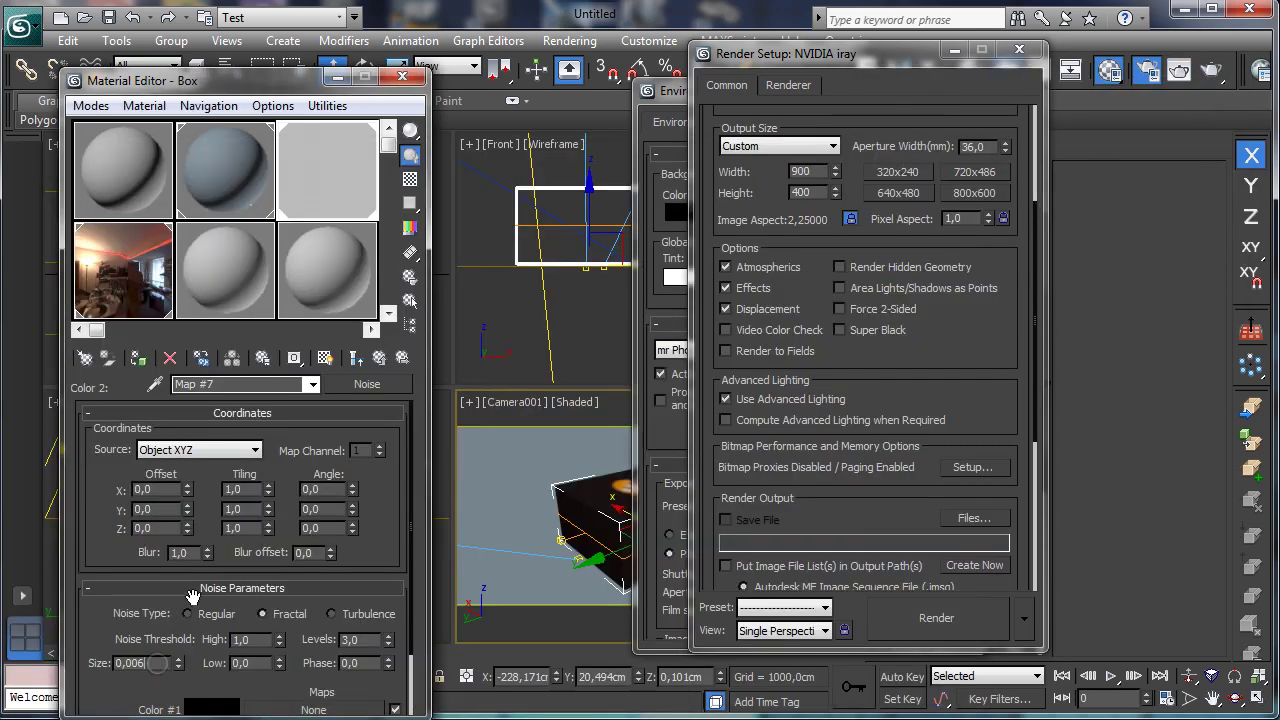
key("Return")
left_click(1207, 71)
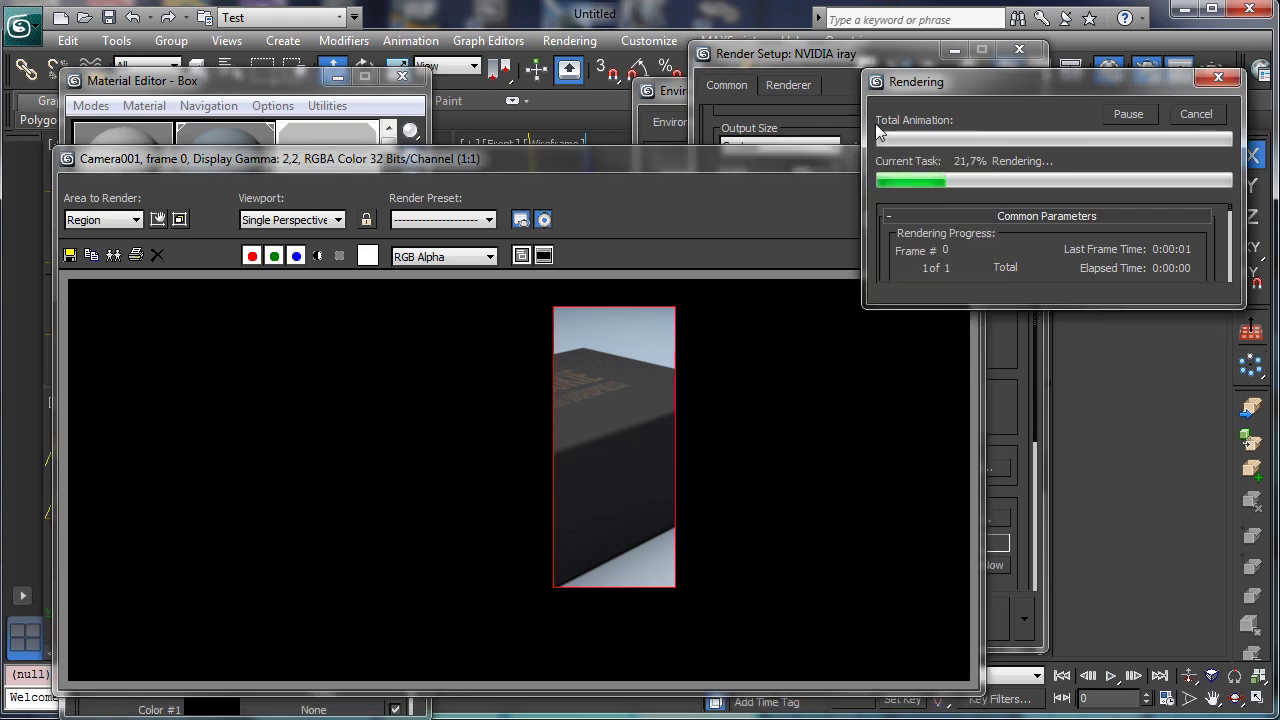
left_click(1193, 118)
Step: Set the bump Mix map's mix amount to 50, return to the Box material and render the region
left_click(292, 98)
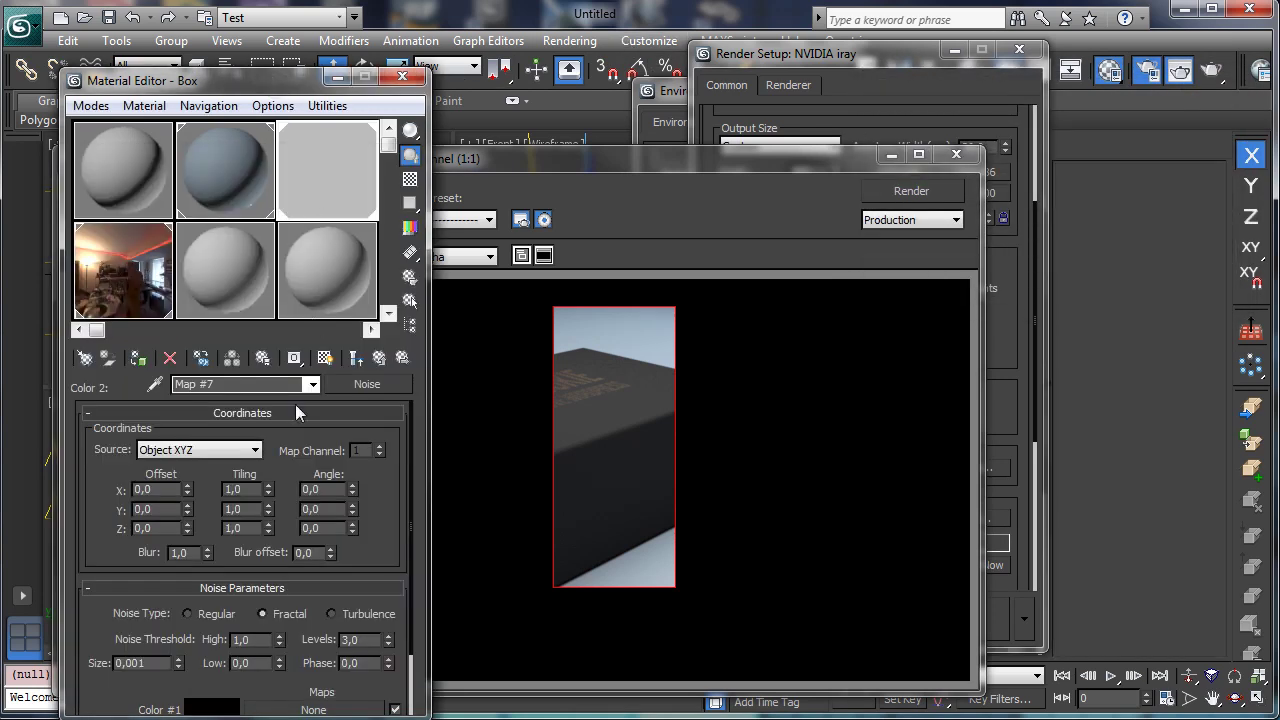
left_click(379, 360)
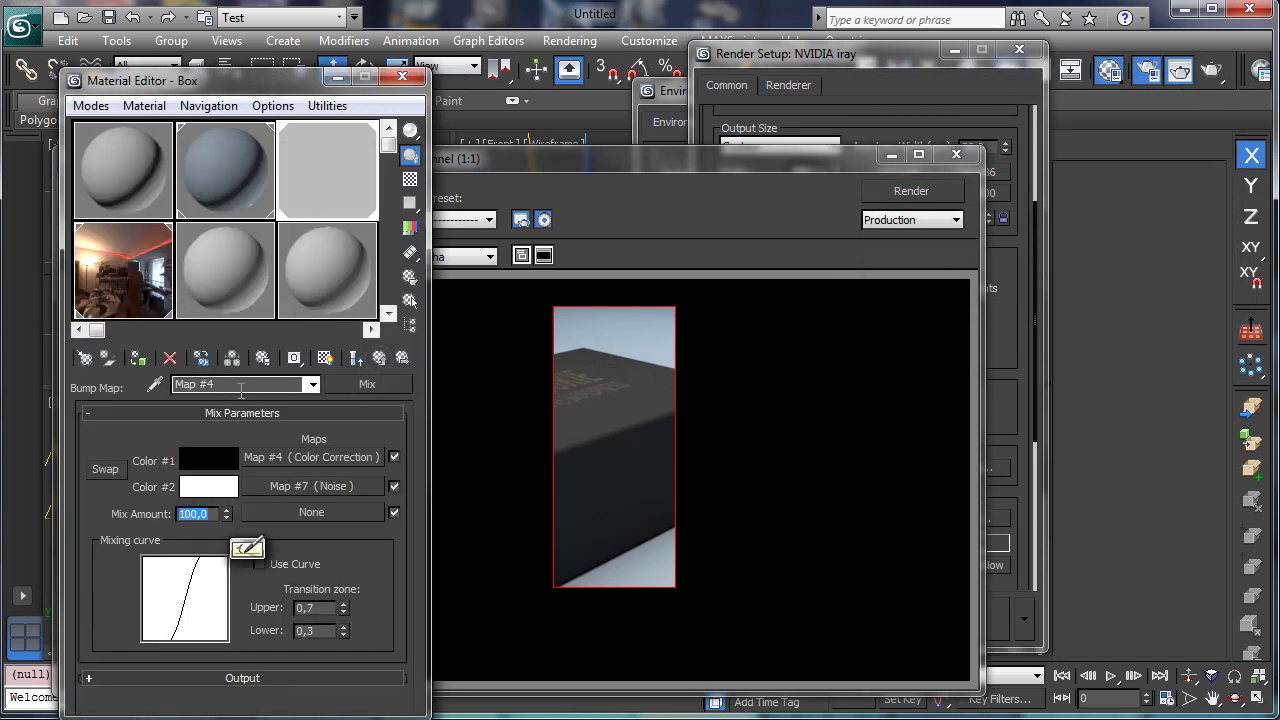
type("50")
key("Return")
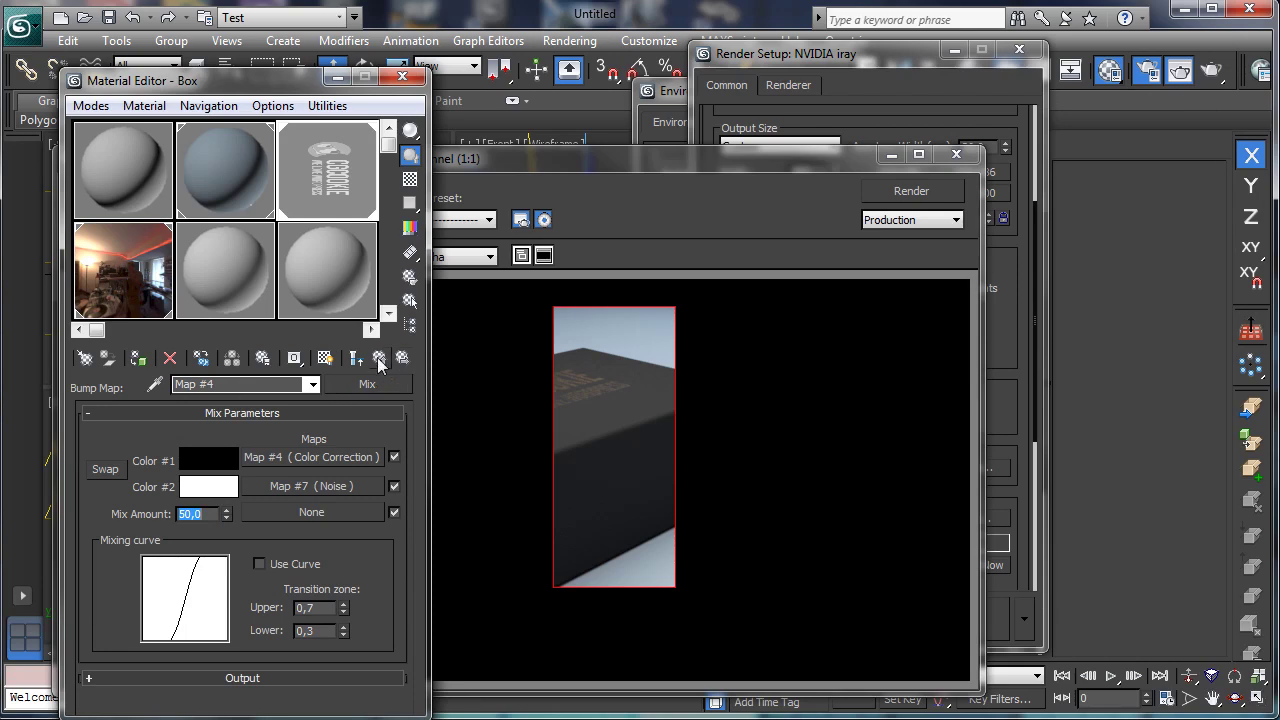
left_click(379, 359)
left_click(932, 191)
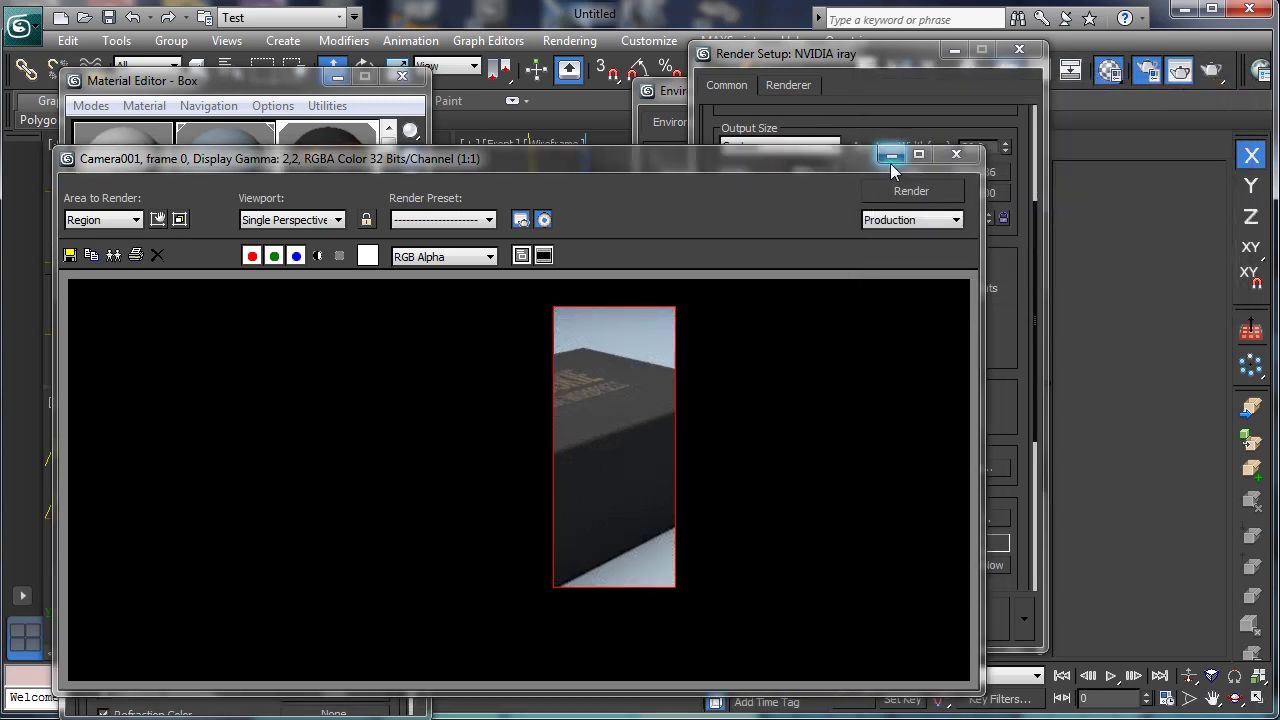
Step: Set the Box material's bump amount to 0,8, test-render the region and close the rendered frame
left_click(891, 157)
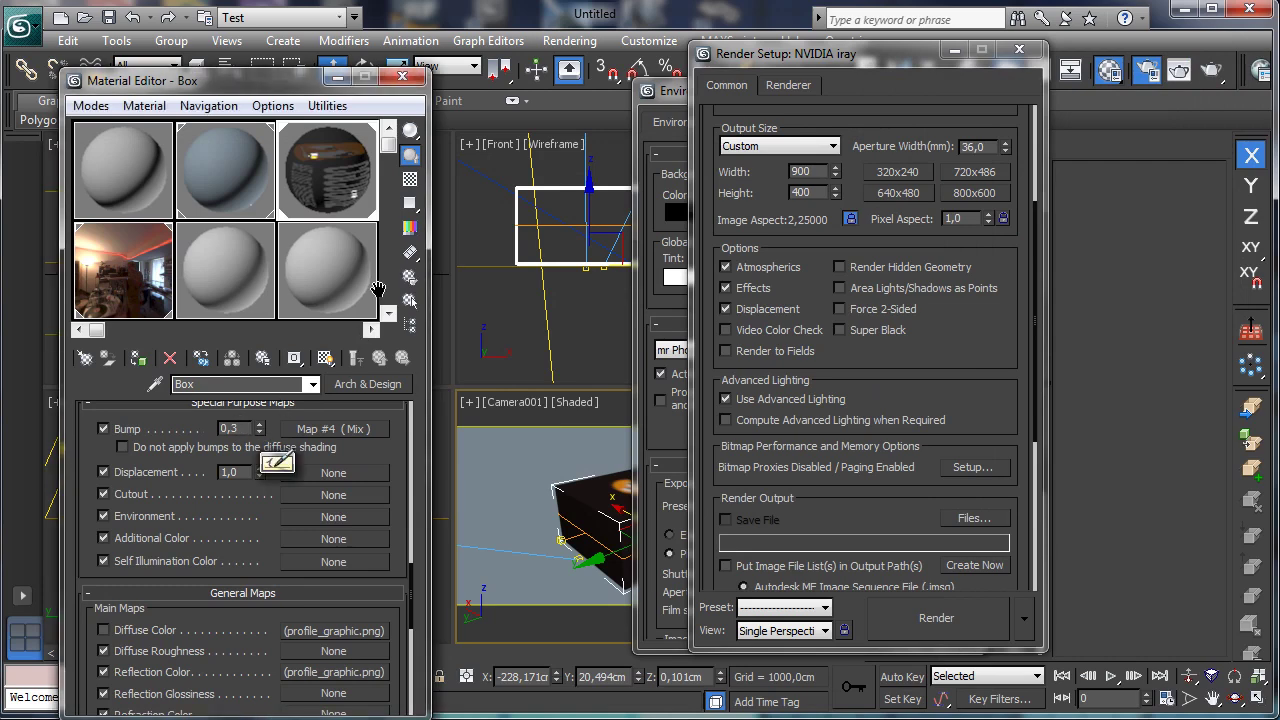
key("BackSpace")
type("8")
key("Return")
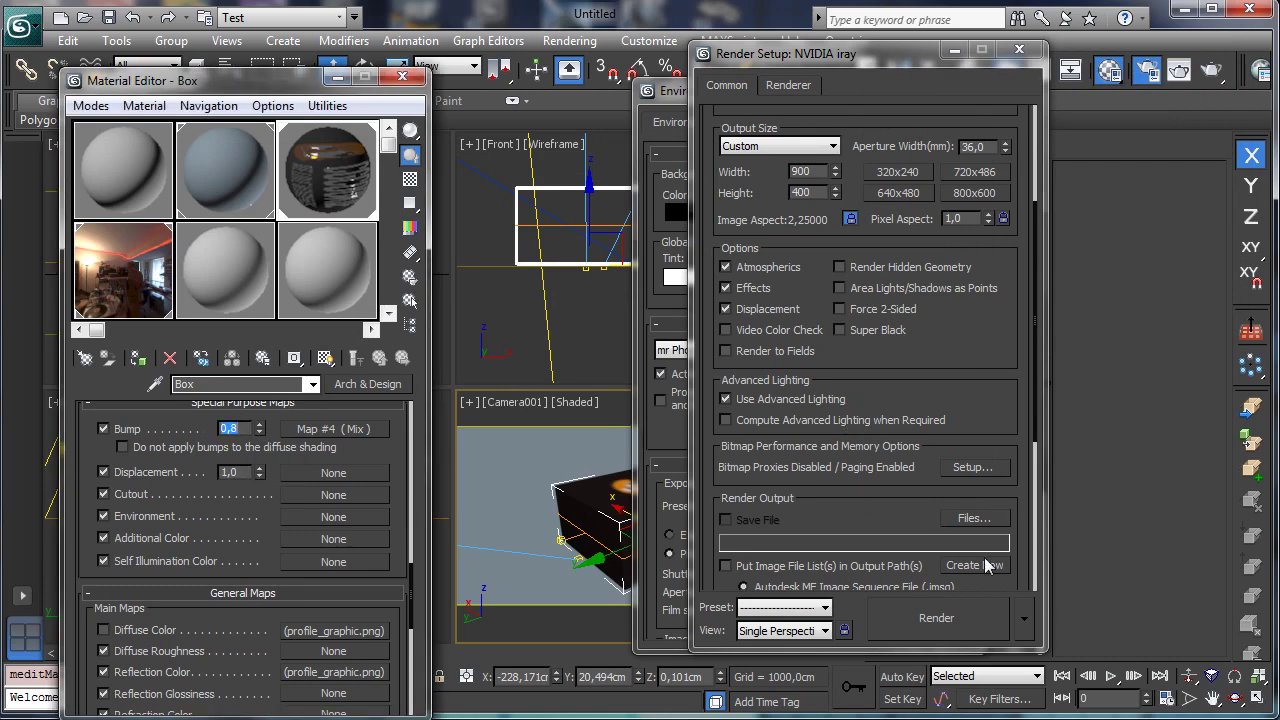
left_click(961, 617)
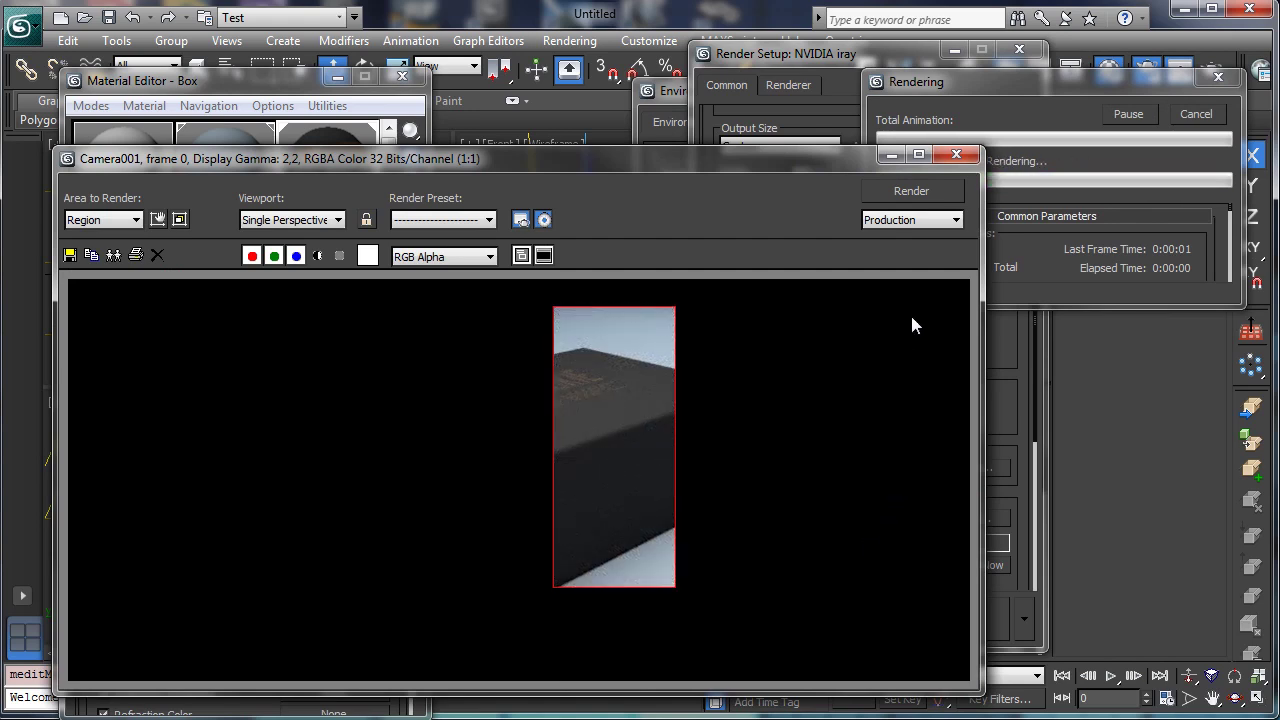
left_click(956, 155)
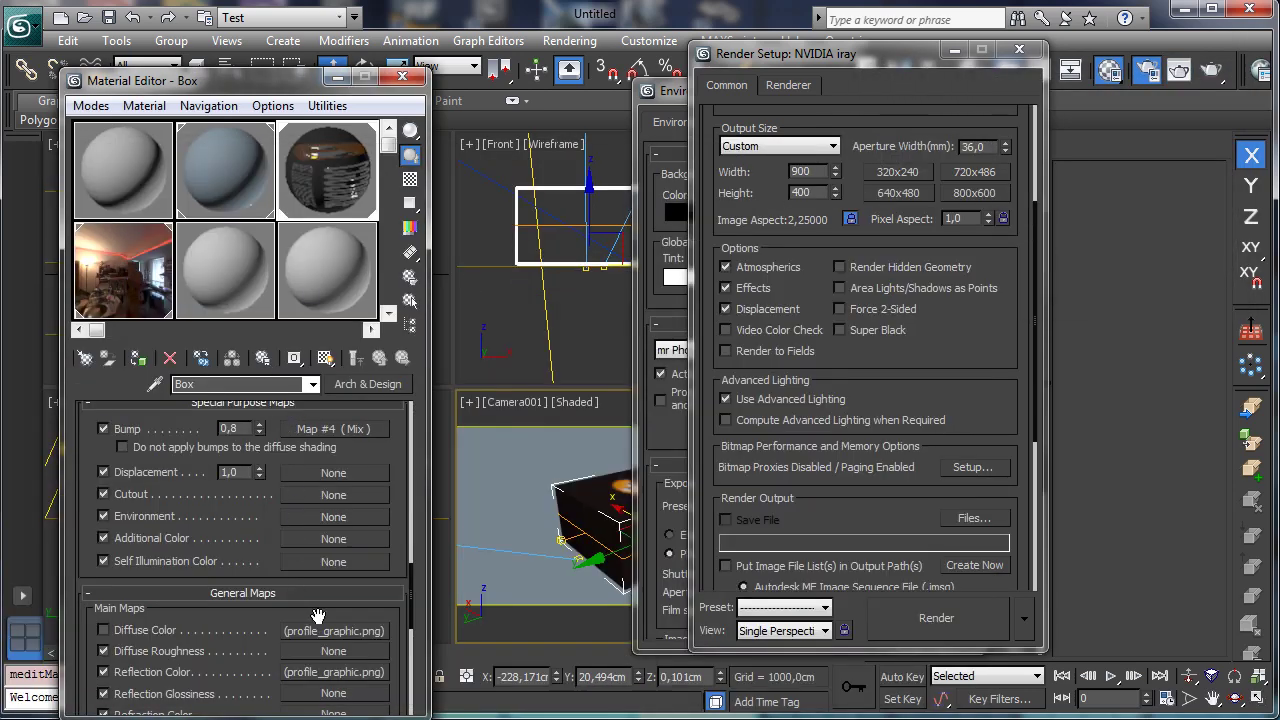
Step: Wrap the reflection color bitmap profile_graphic.png in a Color Correction map, keeping the old map as a sub-map
left_click(323, 676)
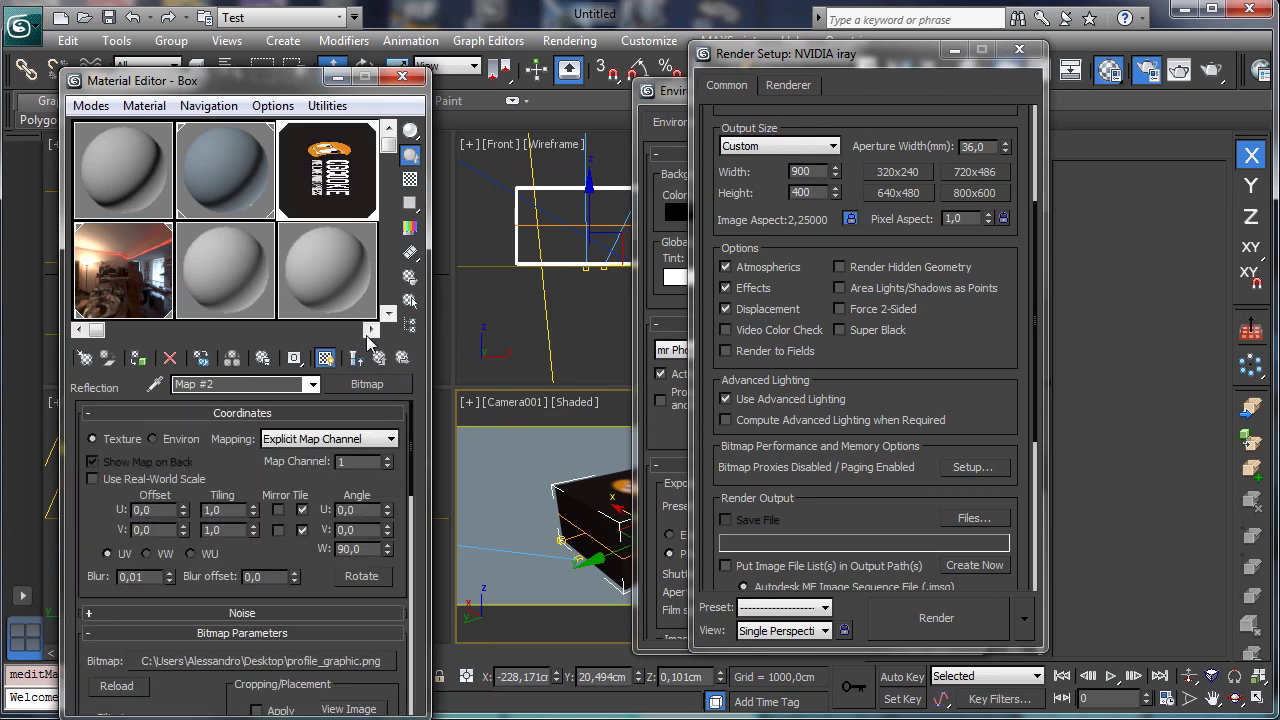
left_click(385, 385)
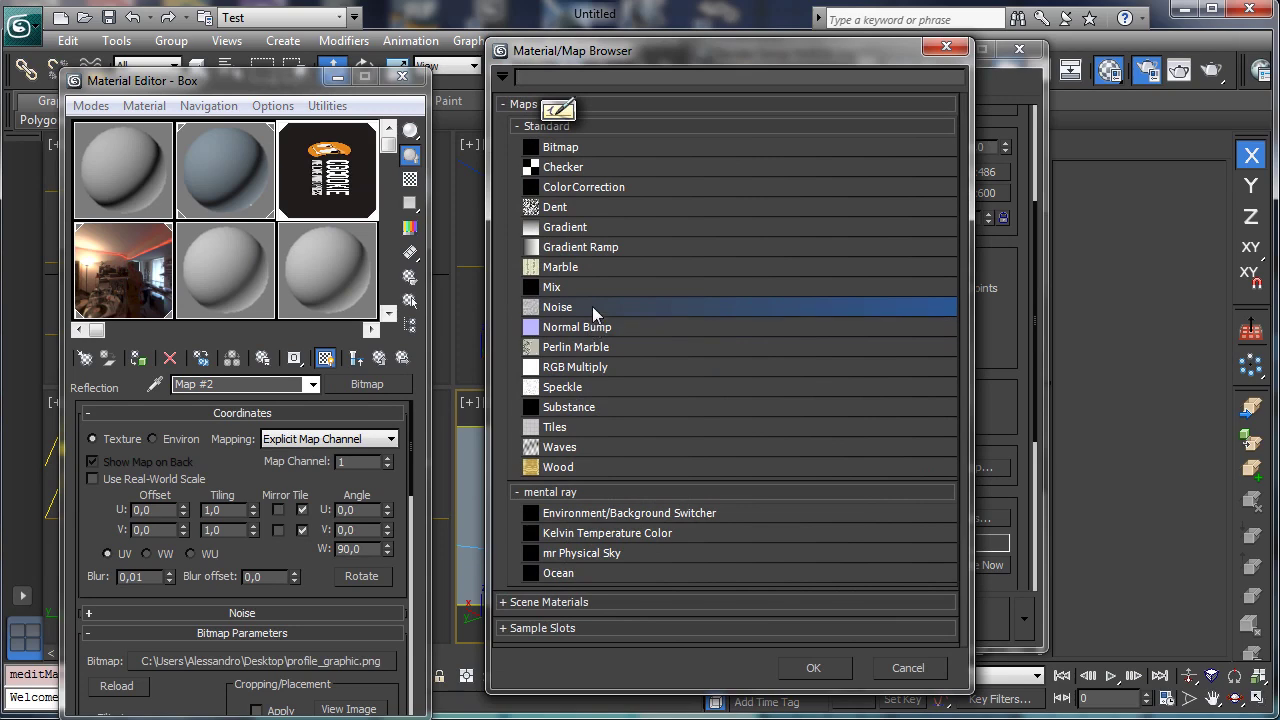
double_click(620, 193)
left_click(191, 414)
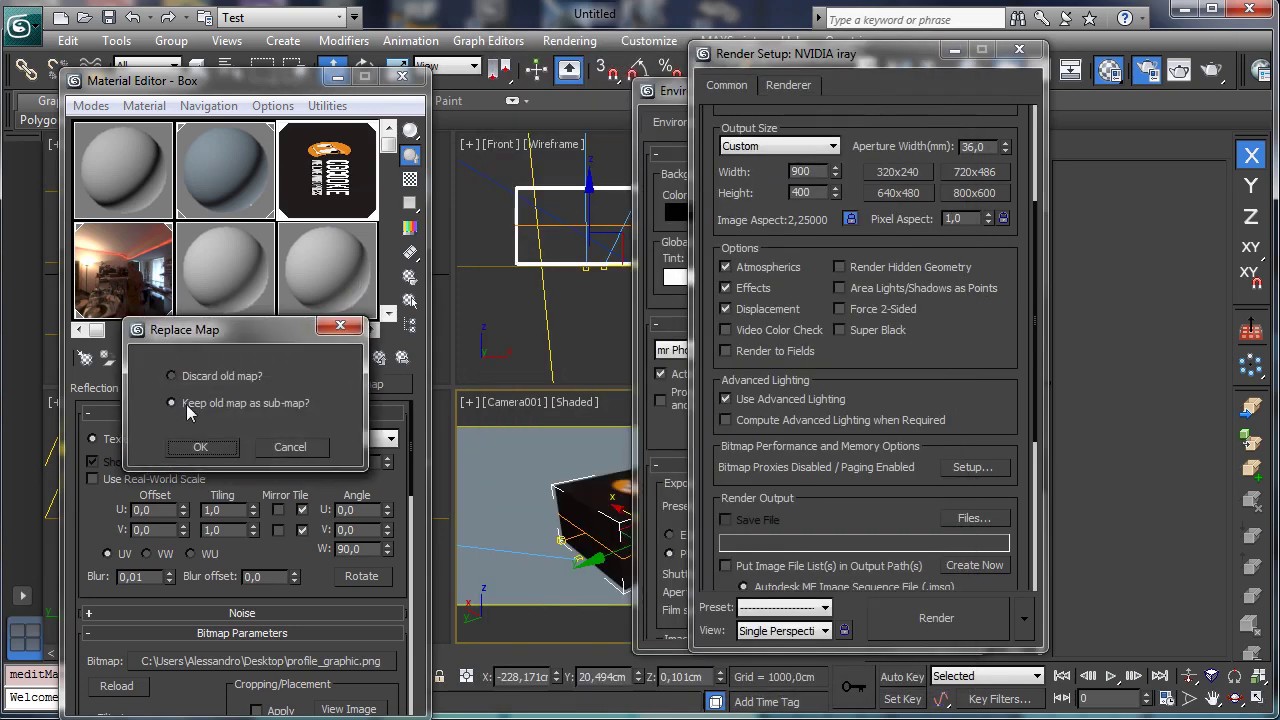
left_click(205, 448)
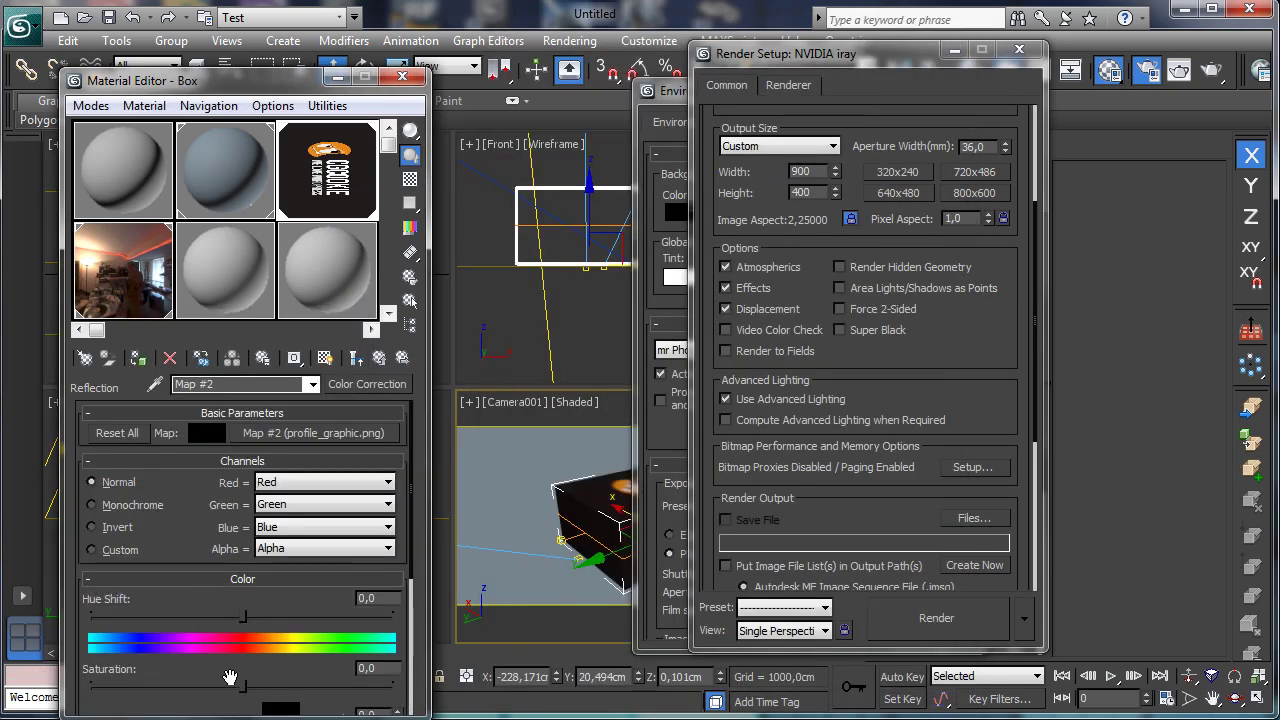
Step: Set the reflection Color Correction's saturation to -100 and raise its brightness to about 13,6
left_click_drag(242, 686, 91, 686)
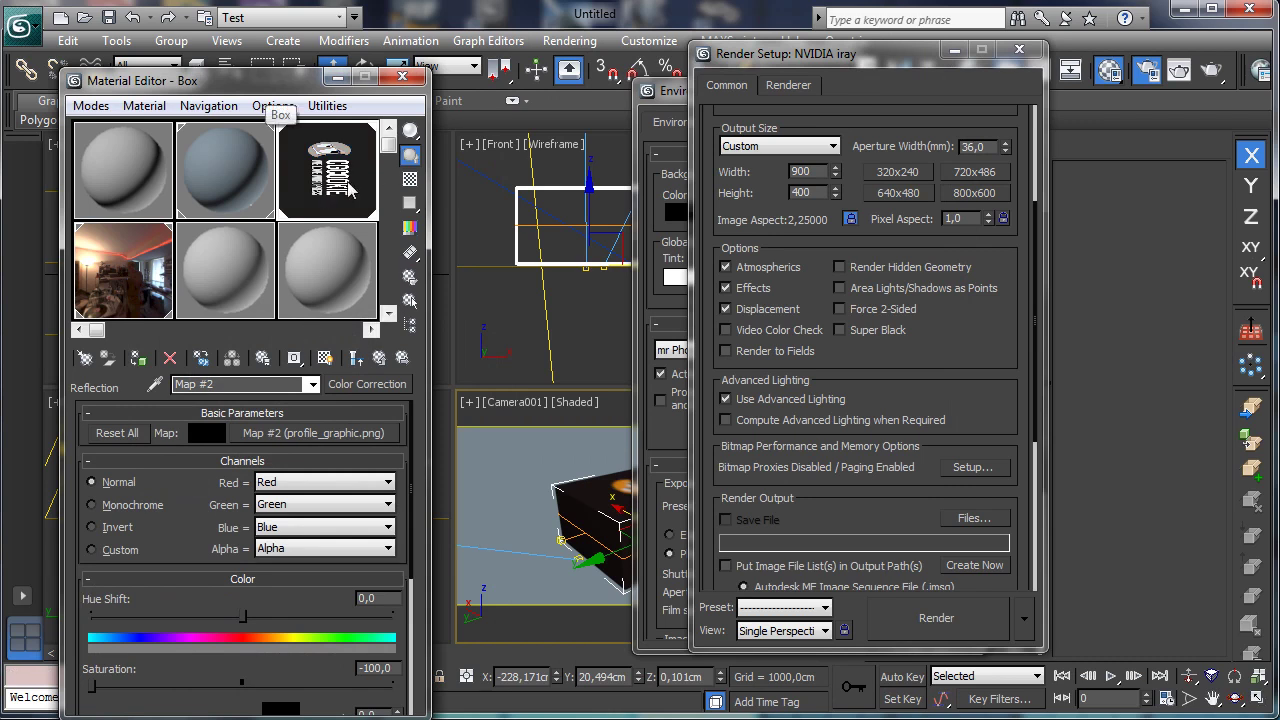
left_click_drag(294, 598, 322, 400)
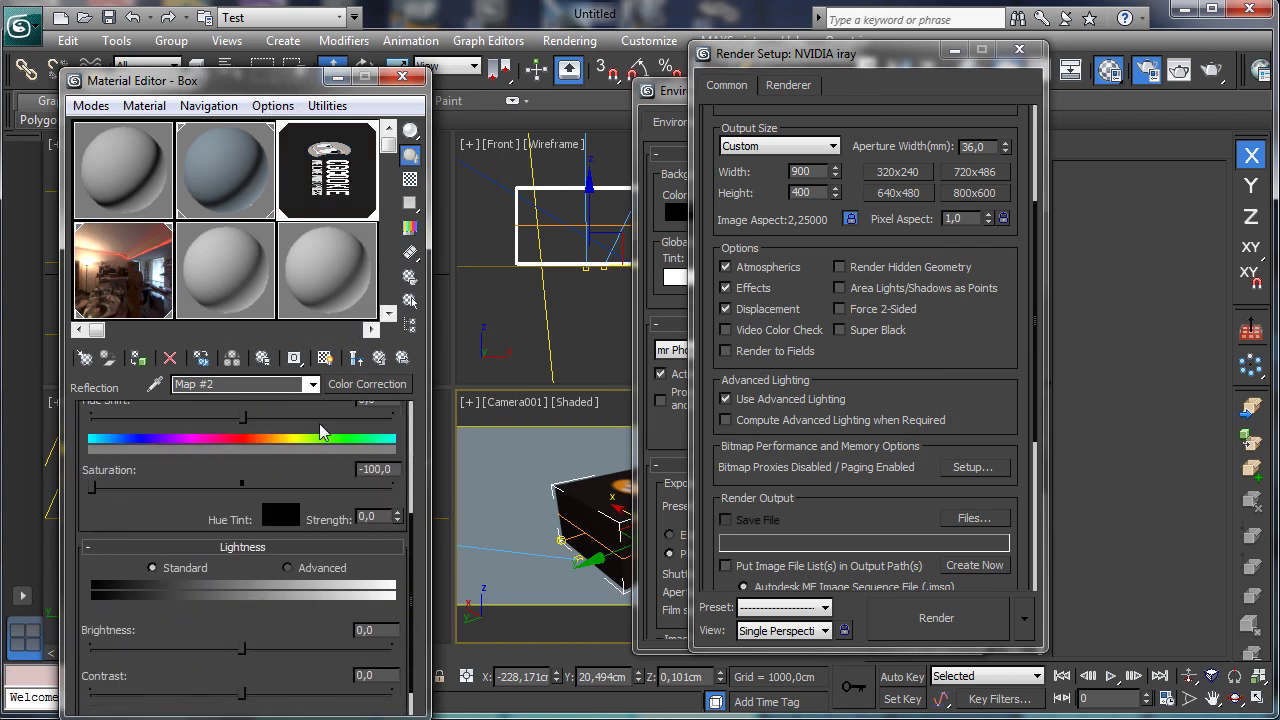
mouse_move(244, 648)
left_mouse_down()
mouse_move(274, 648)
mouse_move(258, 645)
left_mouse_up()
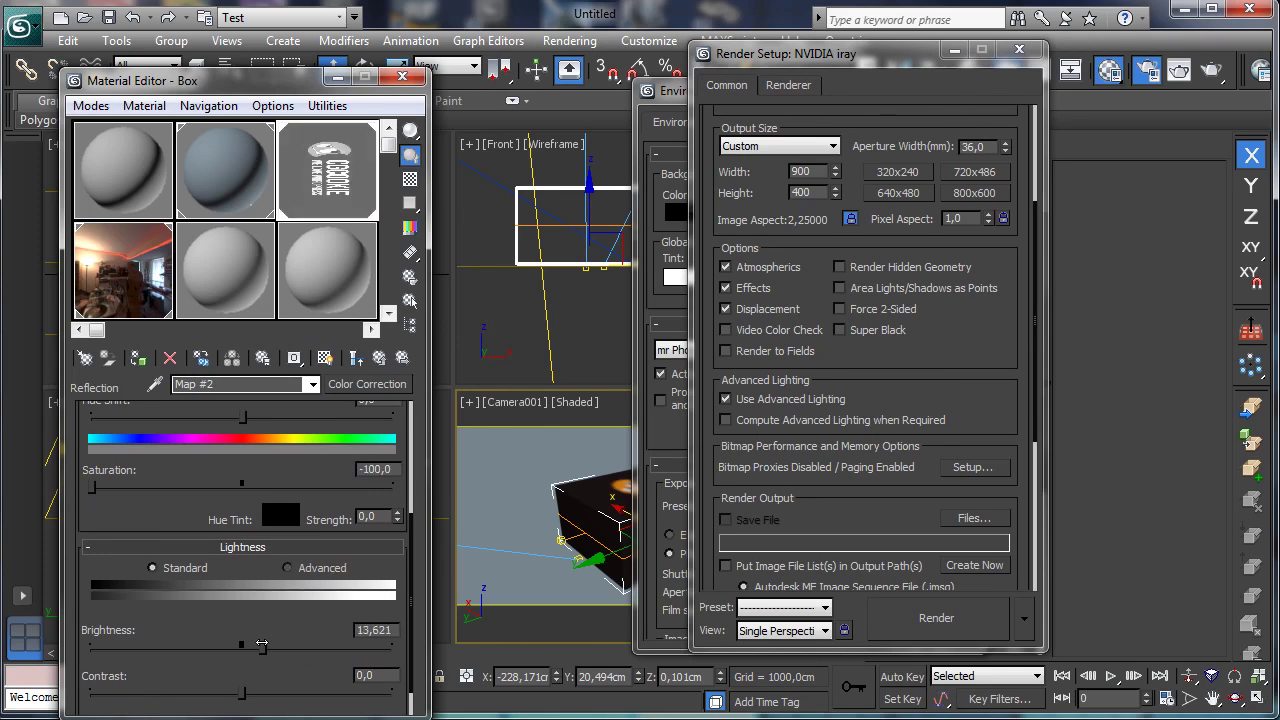
Step: Render the region to check the material, switch the area to render to View and put away the rendered frame
left_click(937, 618)
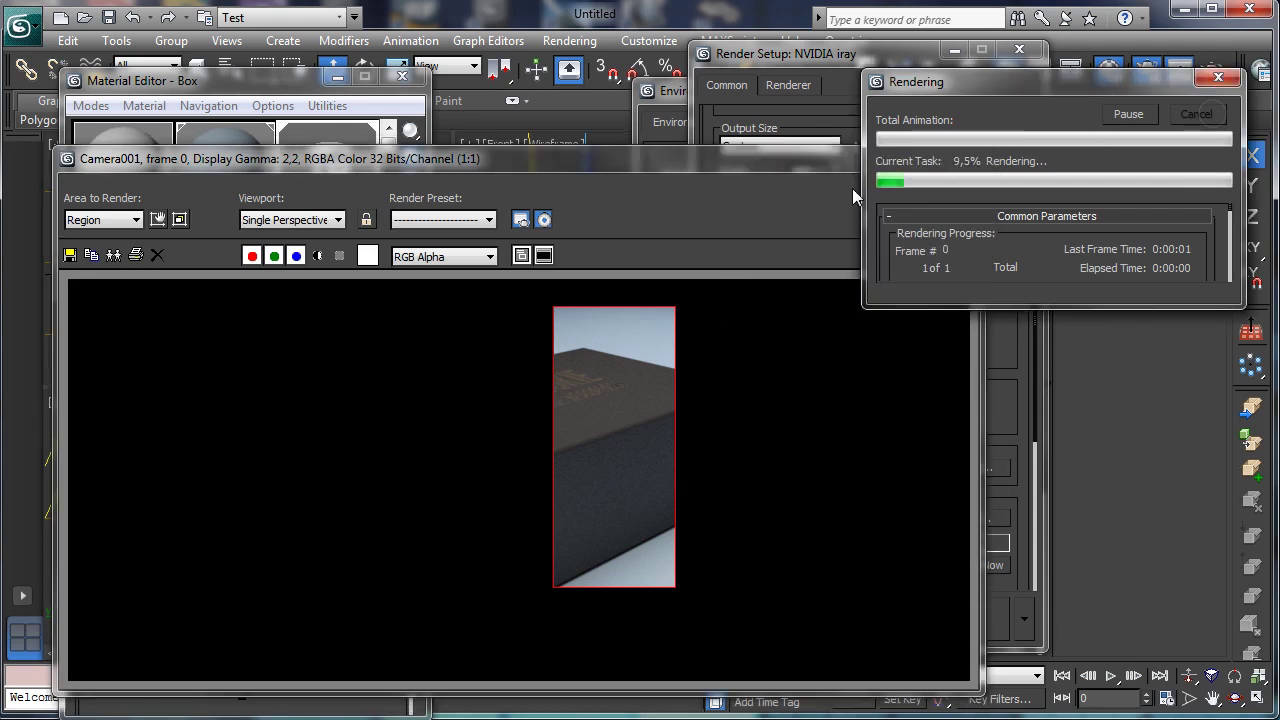
left_click(103, 219)
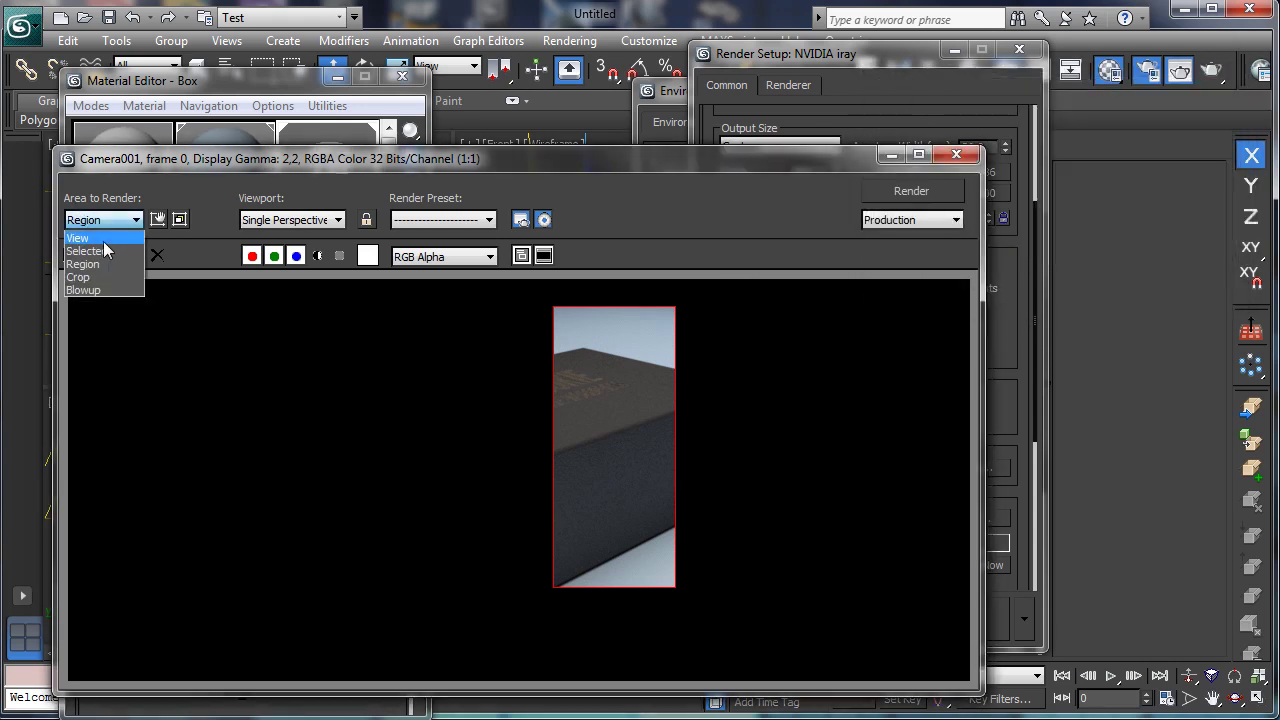
left_click(100, 238)
left_click(890, 156)
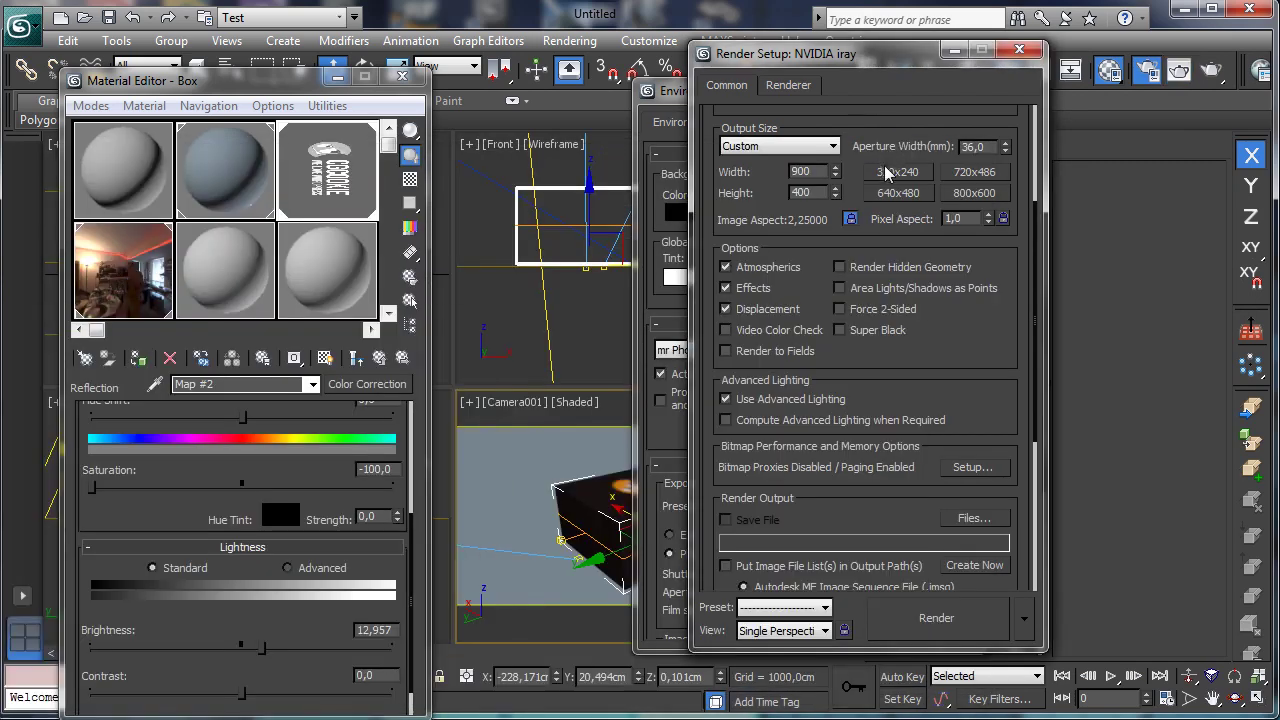
Step: Set the render output width to 600, test-render the full camera view and put away the rendered frame
double_click(805, 171)
type("600")
key("Return")
left_click(945, 620)
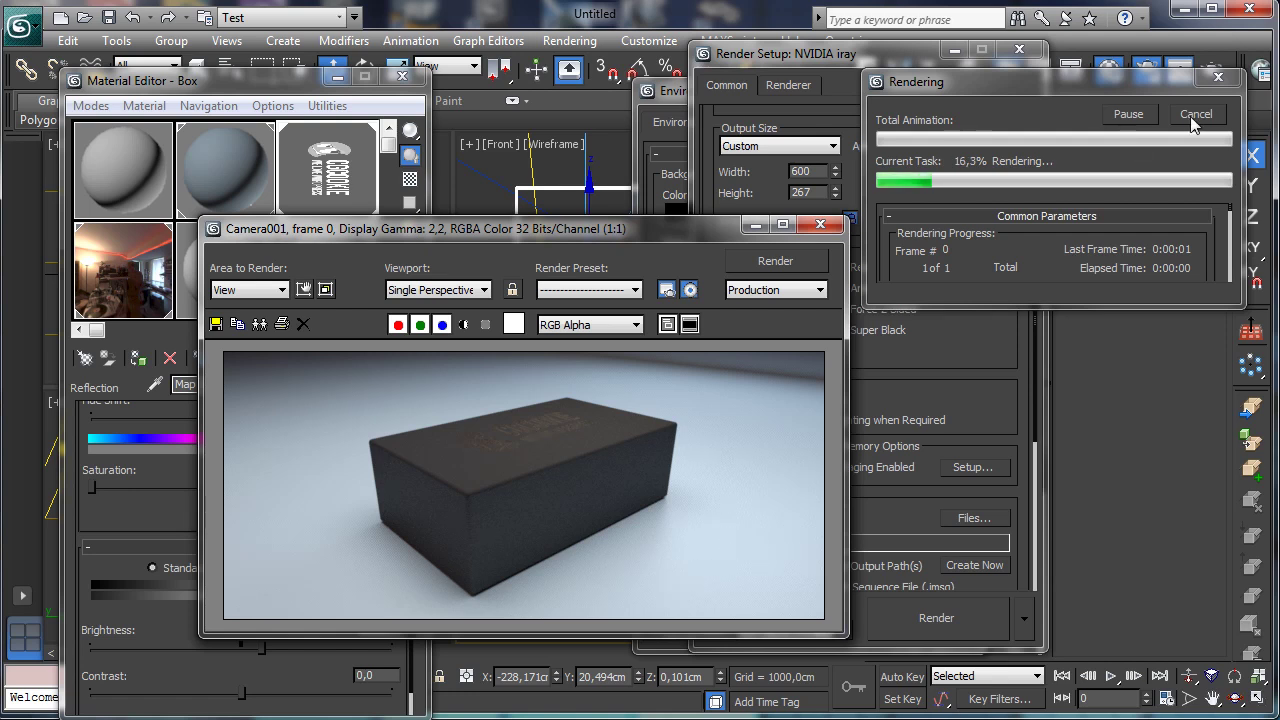
left_click(757, 225)
Step: Return to the Box material's parameters and set its BRDF 0 deg. reflectivity to 0,6
left_click(382, 358)
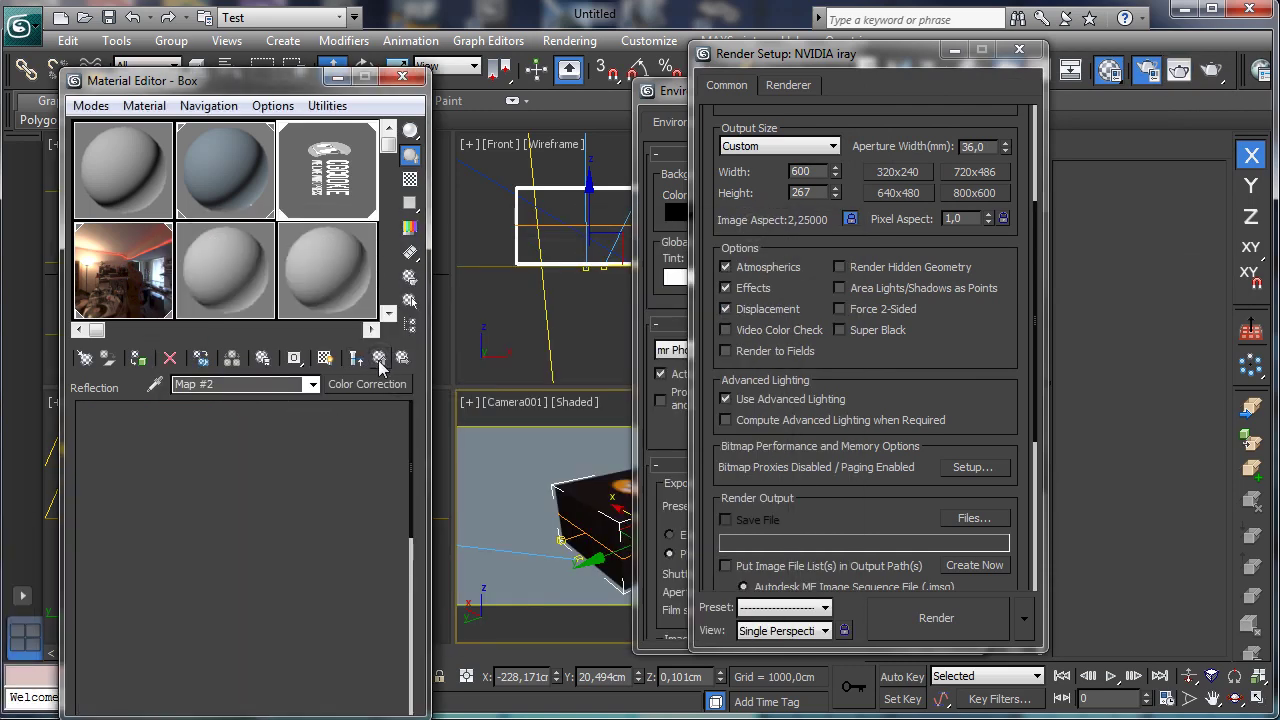
scroll(369, 449, "up", 15)
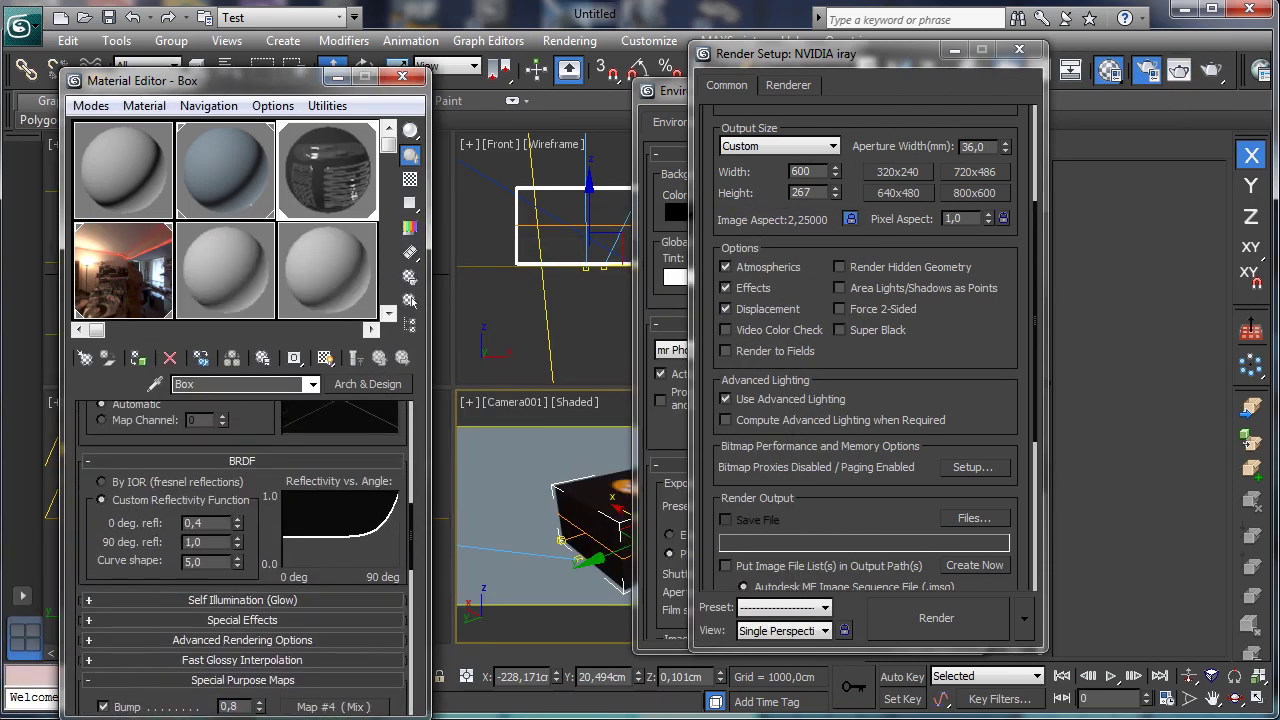
scroll(262, 582, "down", 10)
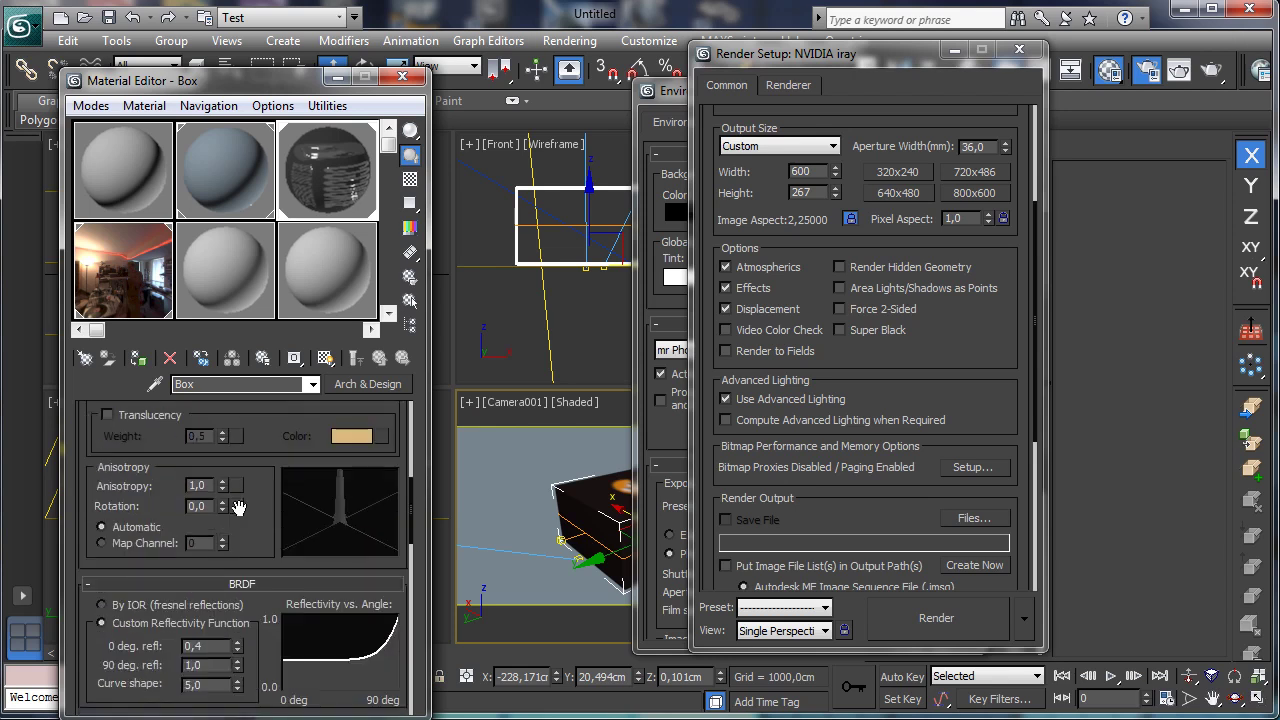
left_click(213, 609)
key("BackSpace")
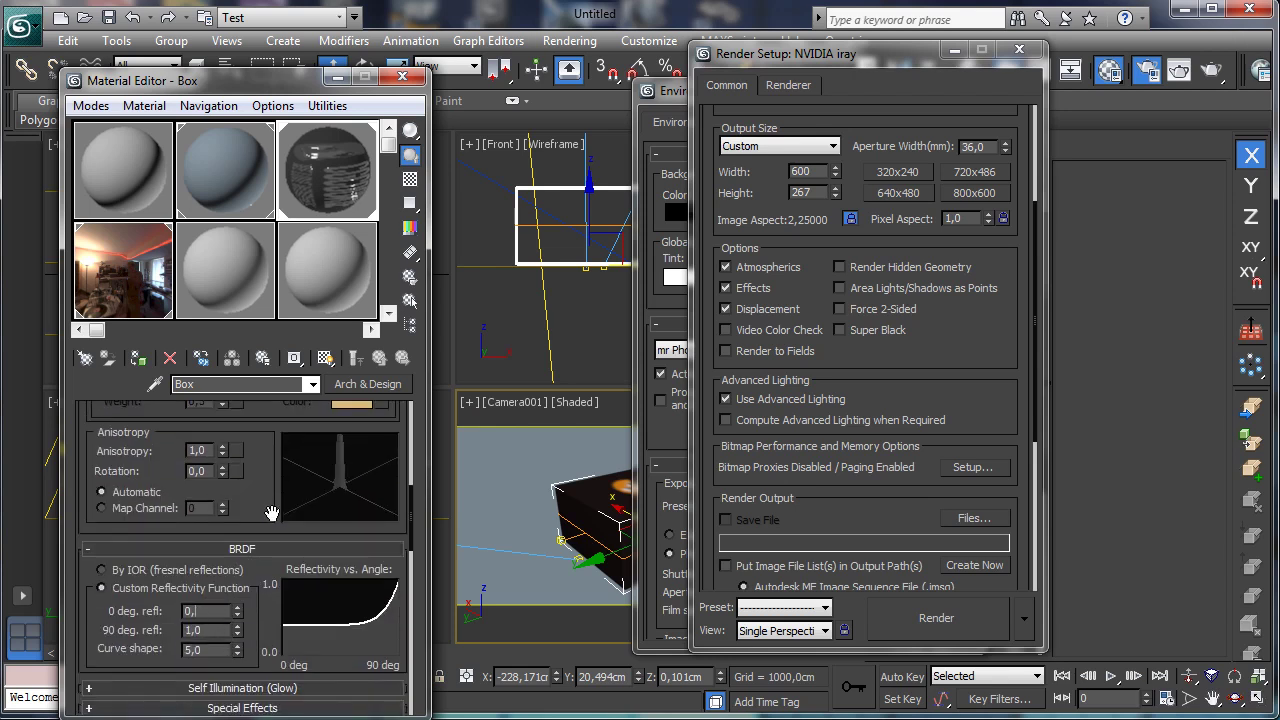
type("6")
key("Return")
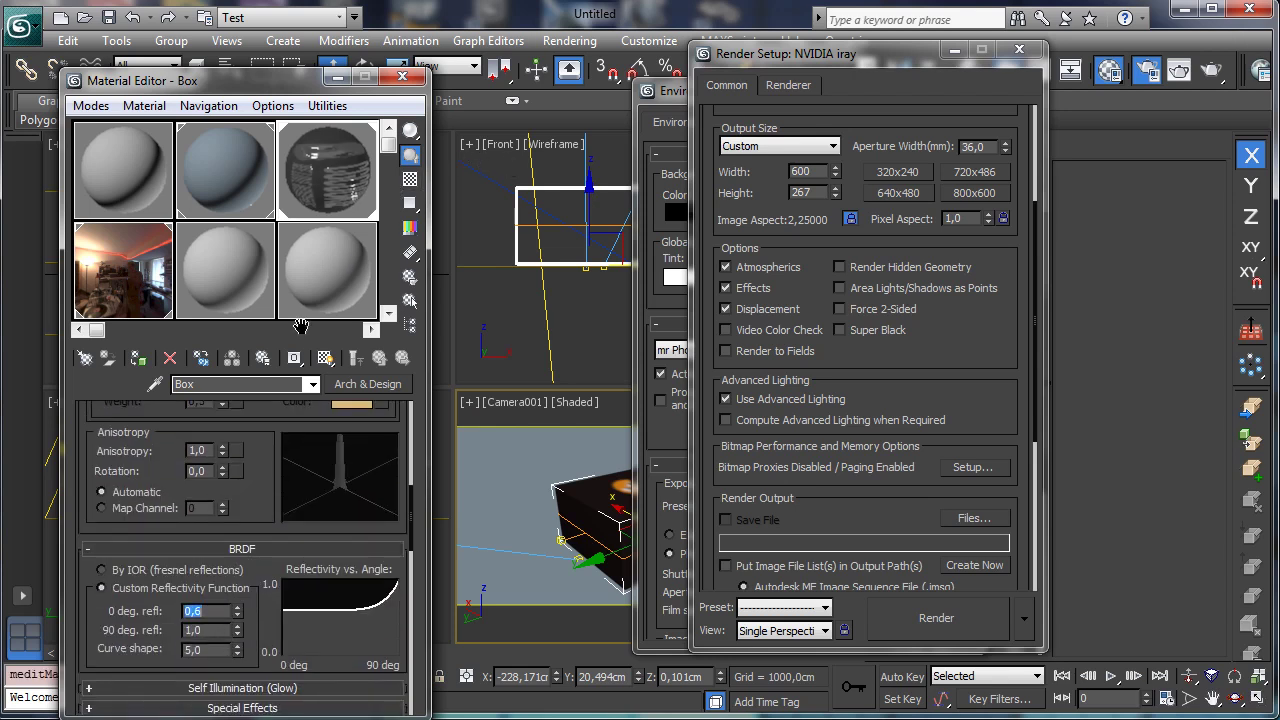
Step: Show the checkered sample background and raise the reflection Color Correction's contrast to about 17,6, returning to the Box material
left_click(410, 180)
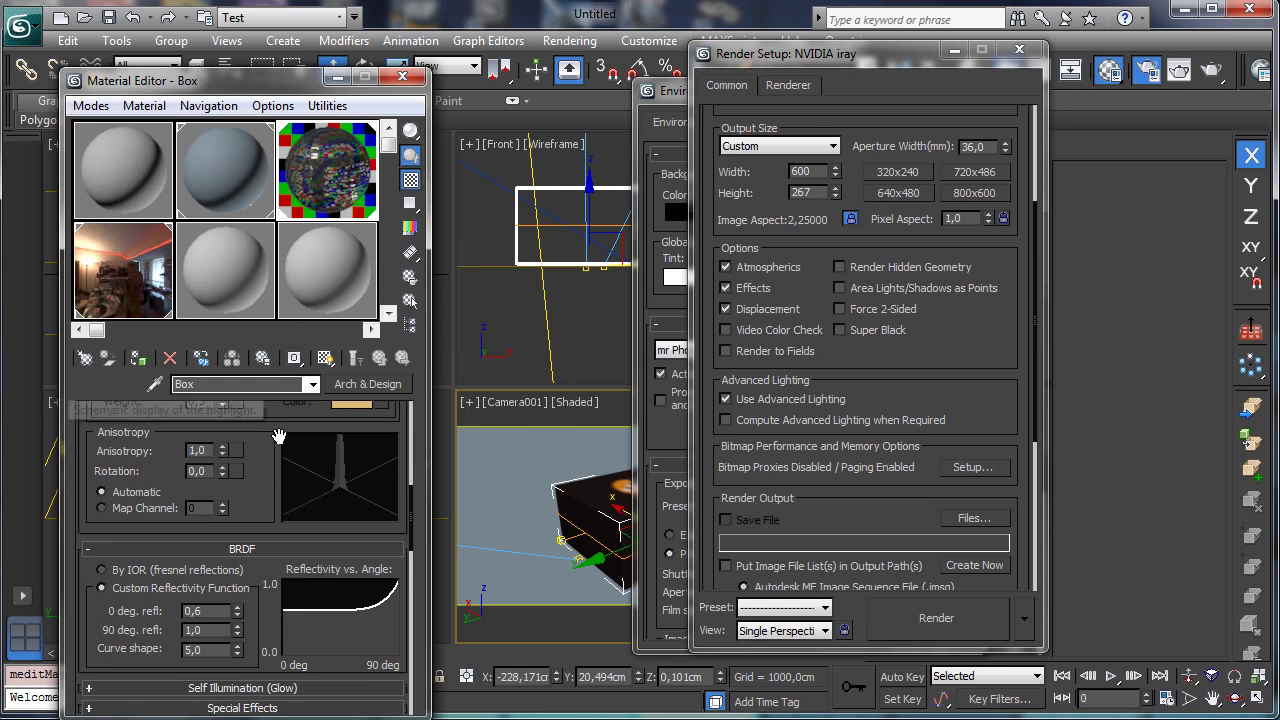
left_click_drag(262, 425, 253, 715)
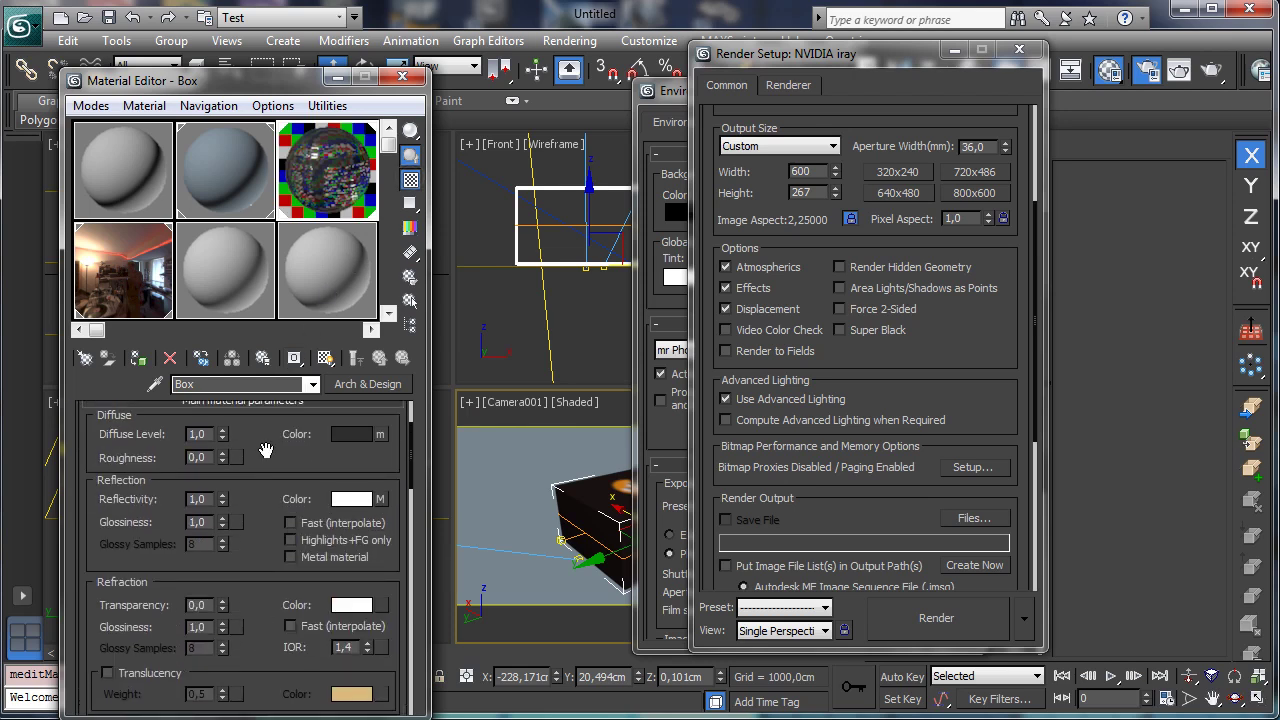
left_click(381, 499)
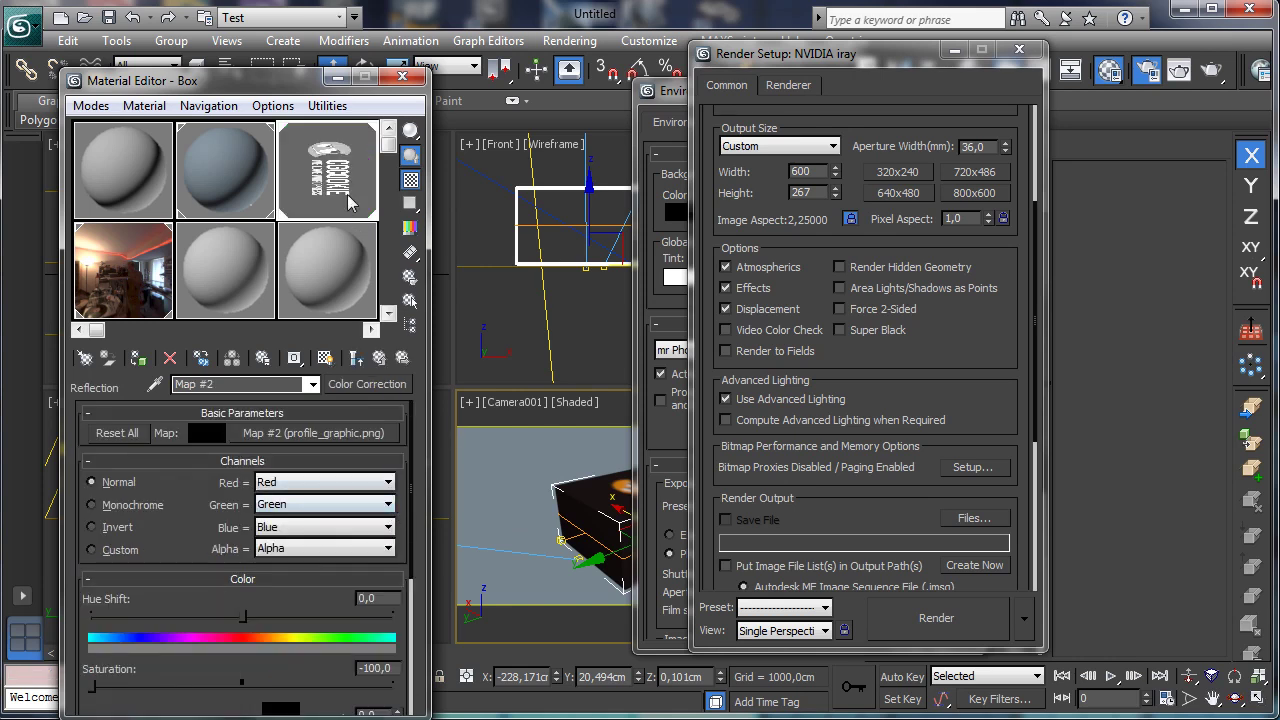
scroll(345, 440, "down", 5)
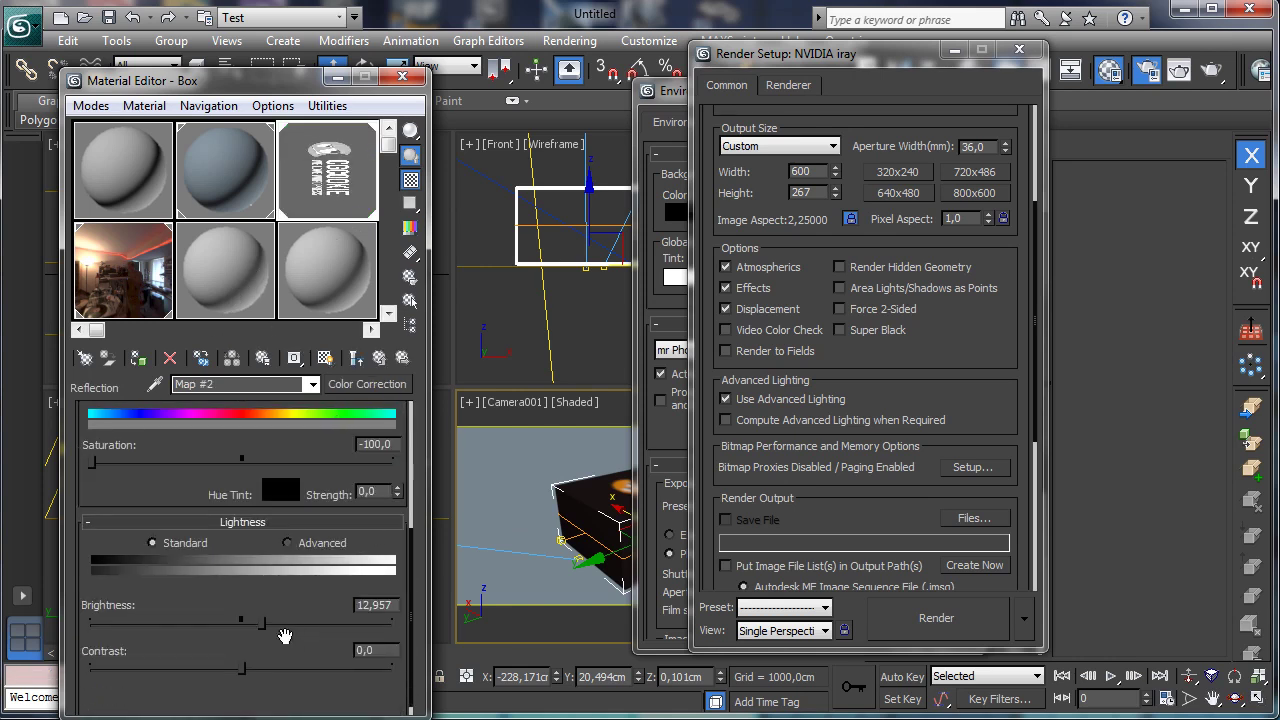
left_click_drag(241, 668, 268, 668)
scroll(188, 474, "down", 1)
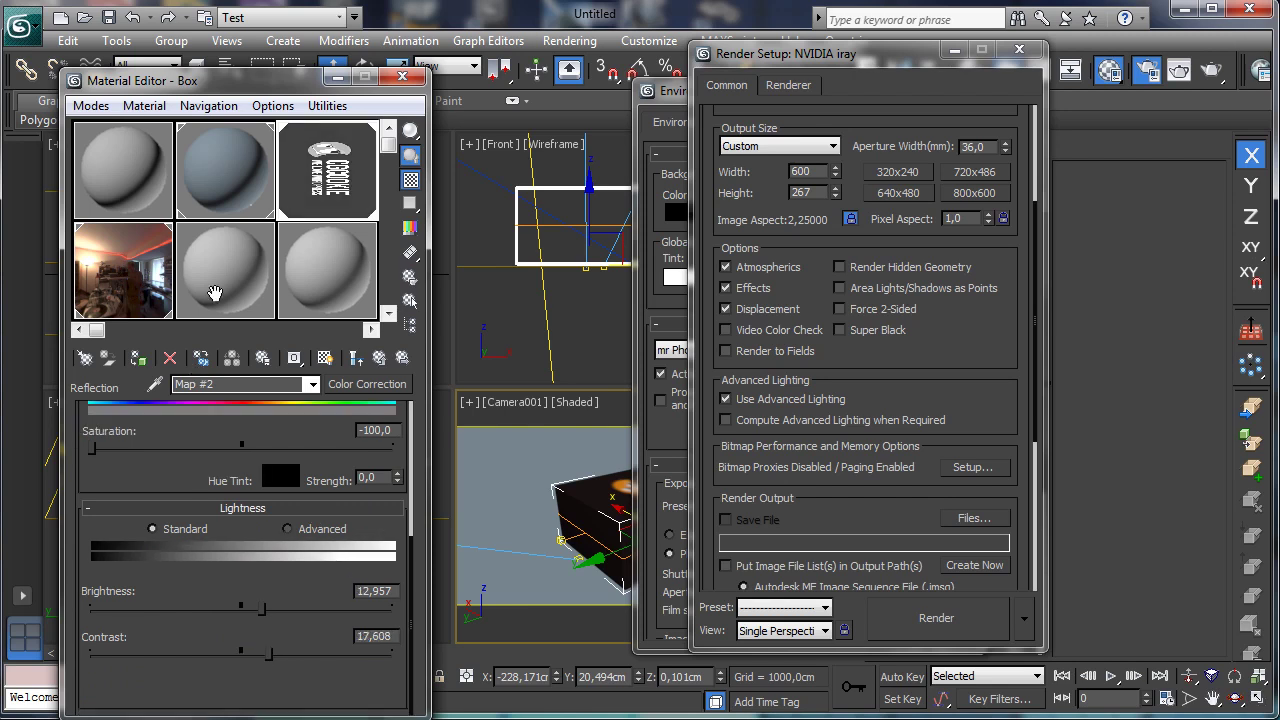
left_click(381, 359)
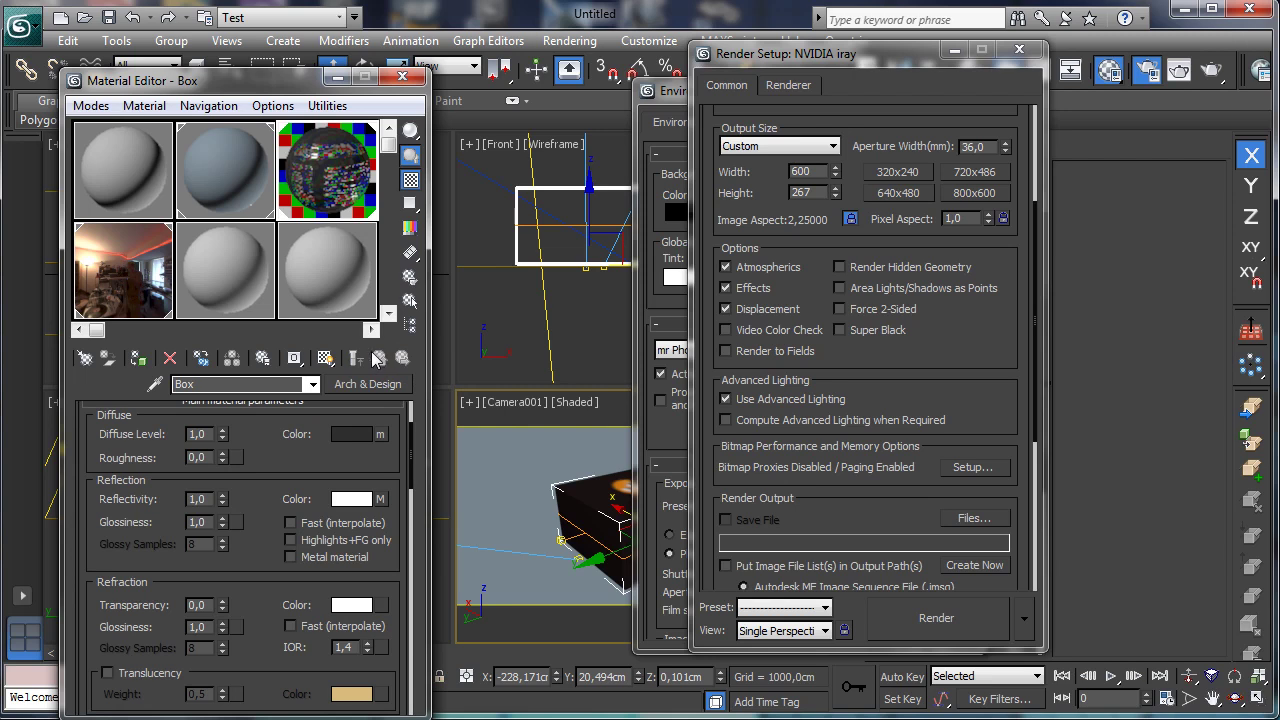
Step: Try RGB levels of 1,5 and 2,0 in the Room_Lrg.hdr environment bitmap's output, settling on 3,0
left_click(120, 295)
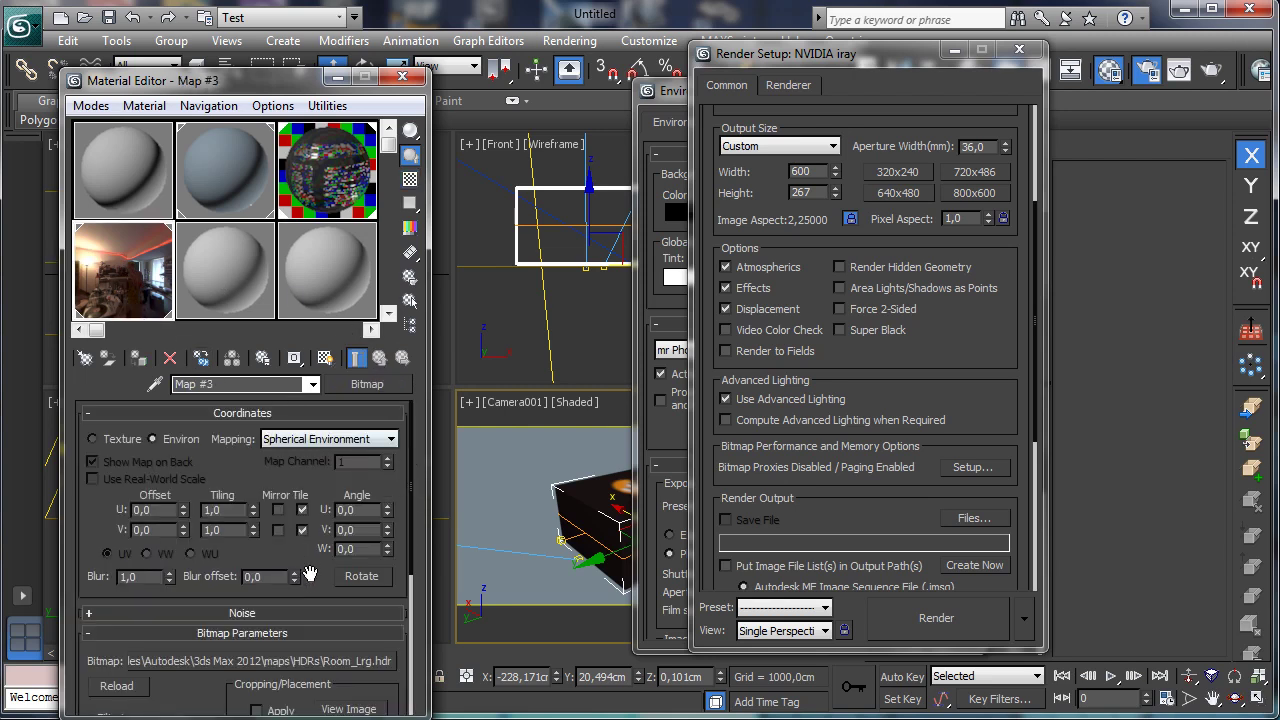
scroll(310, 574, "down", 5)
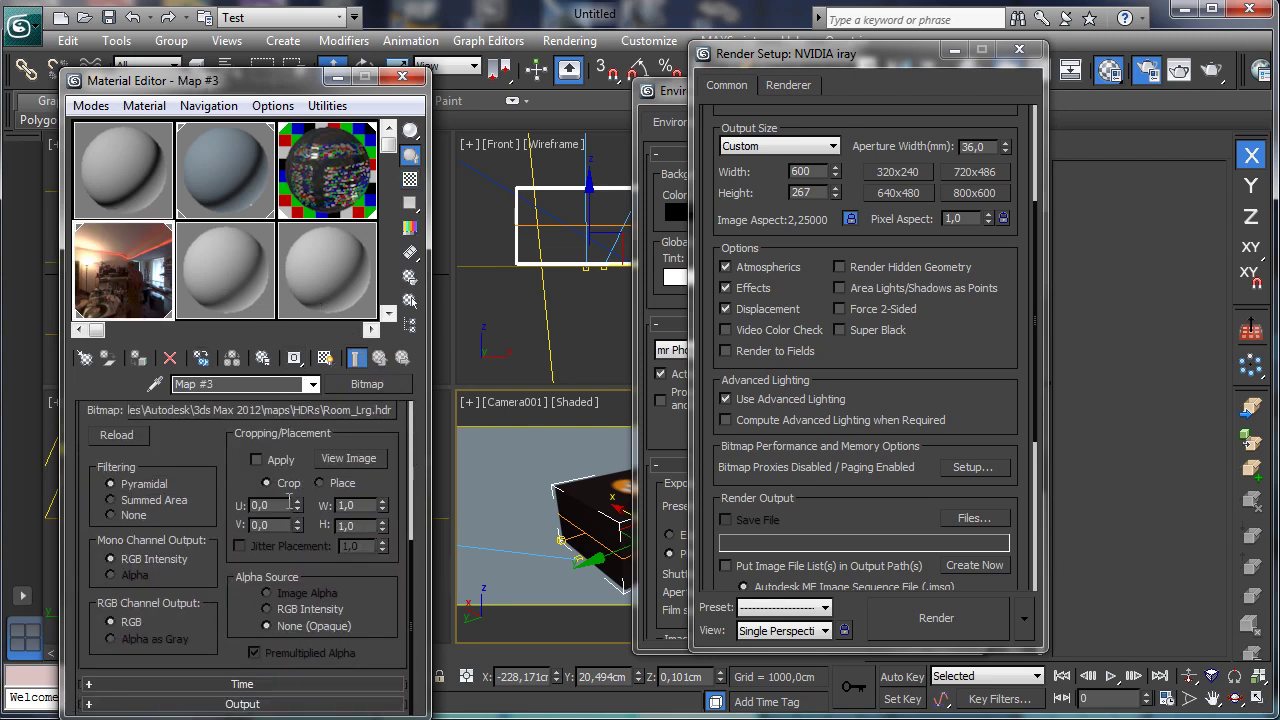
left_click(255, 704)
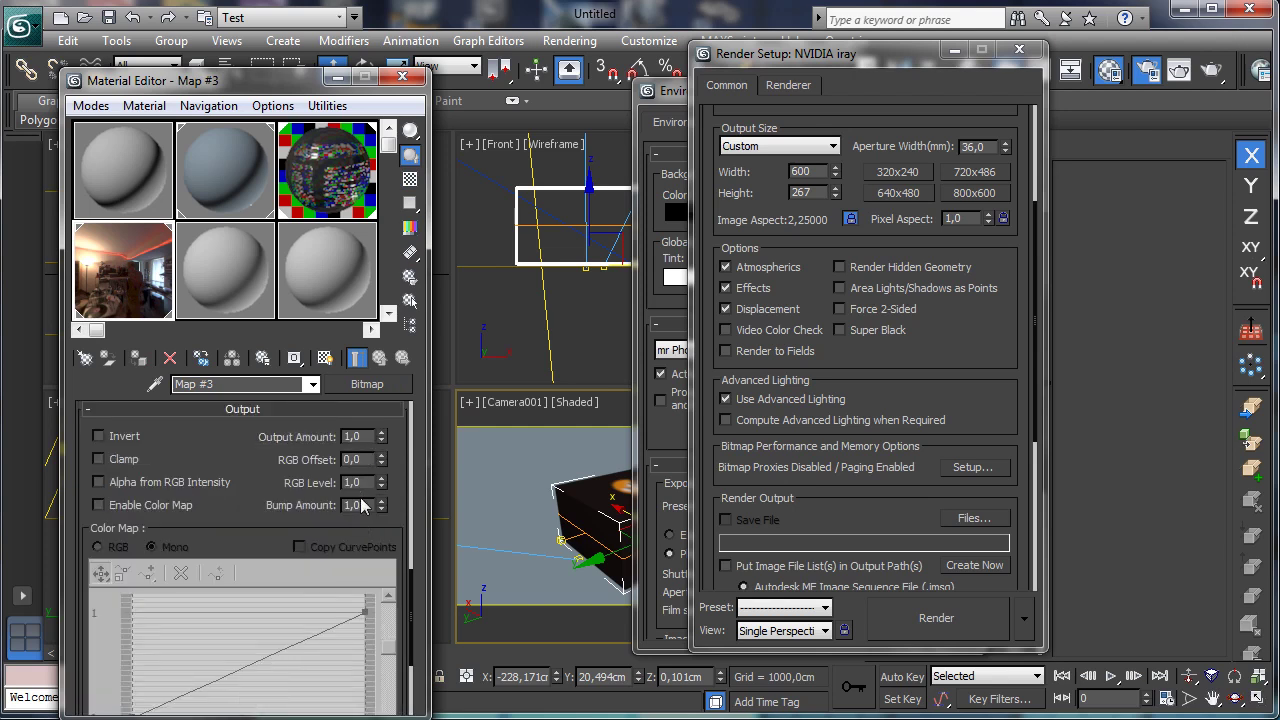
type("5")
key("Return")
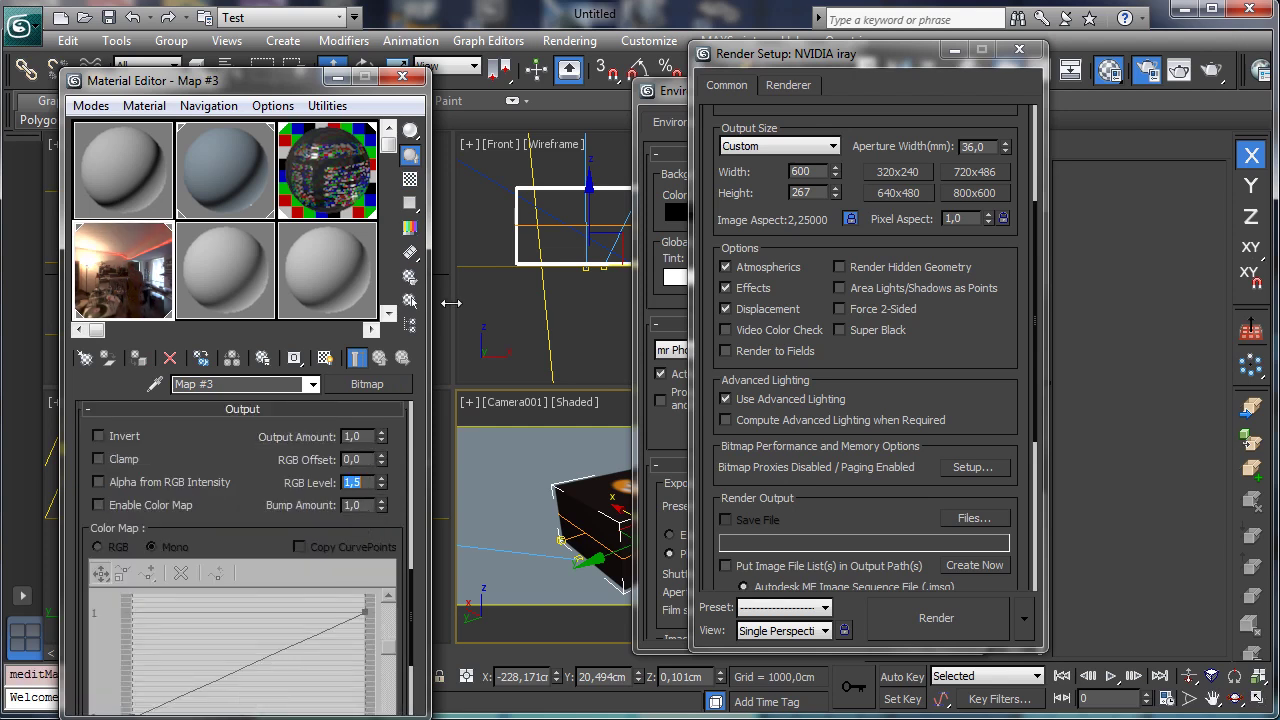
type("2")
key("Return")
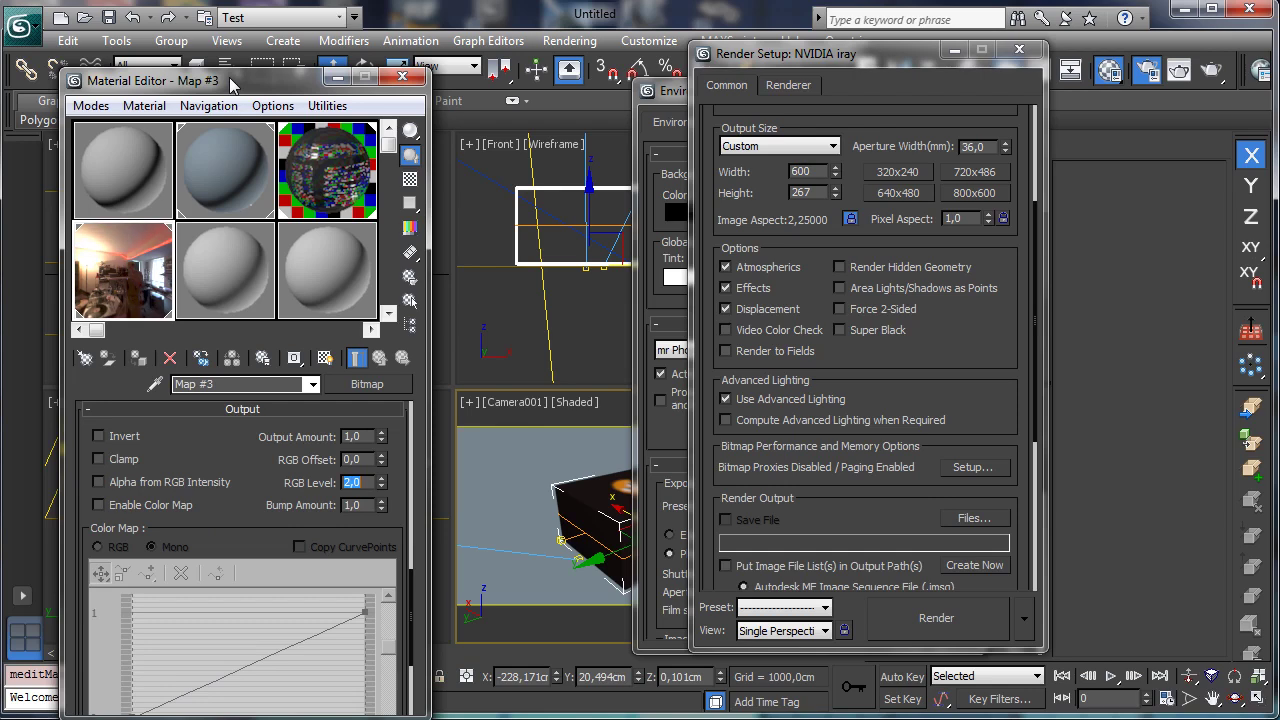
type("3")
key("Return")
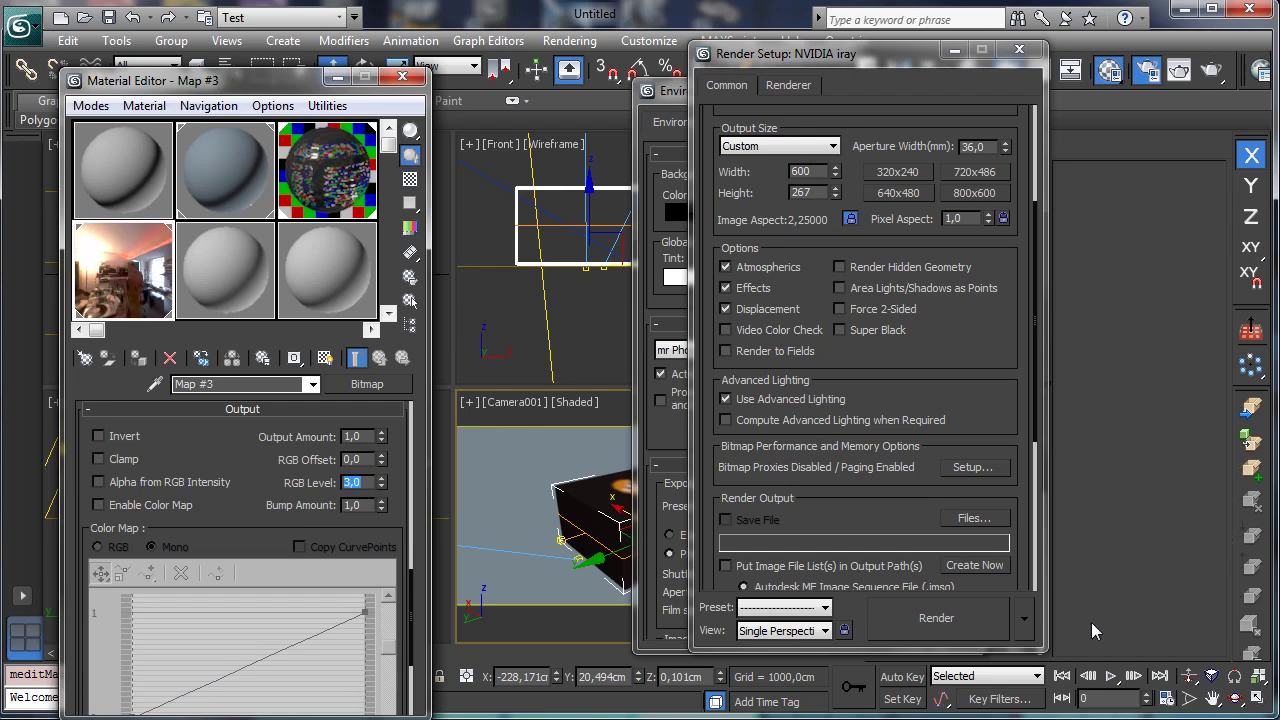
Step: Test-render the camera view with the brighter environment, cancel the rendering and close the rendered frame
left_click(936, 618)
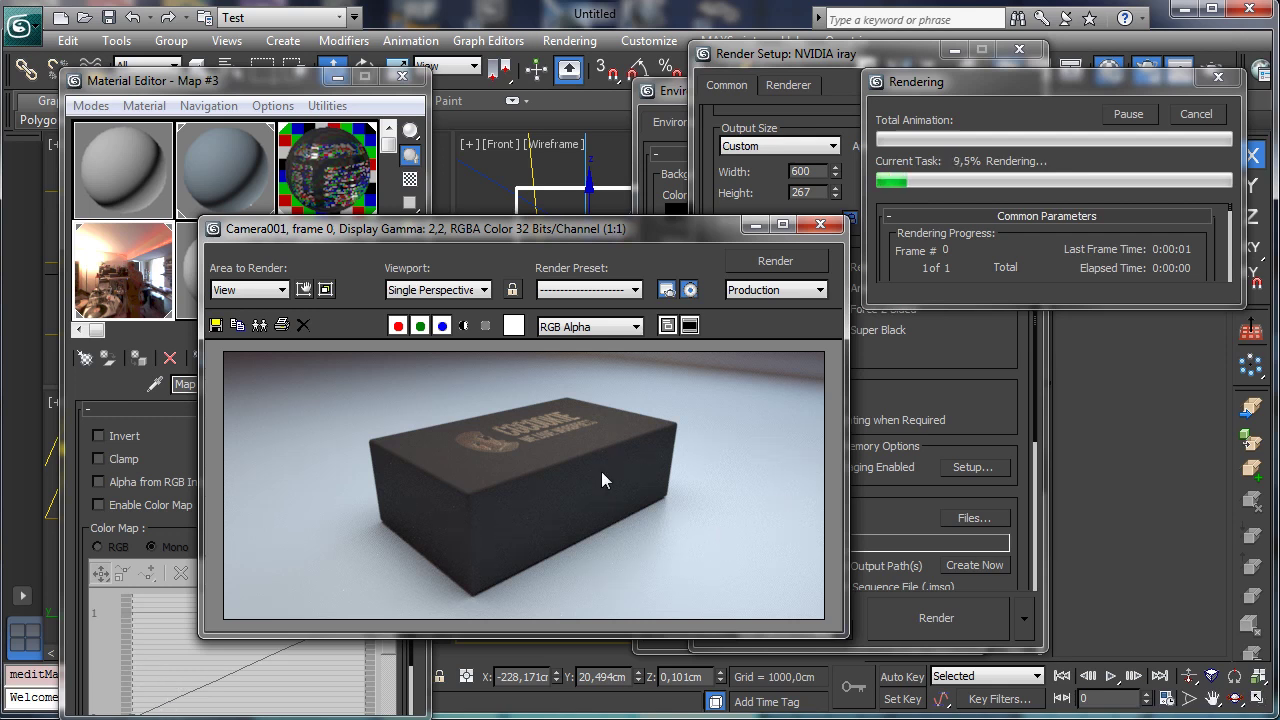
left_click(1204, 116)
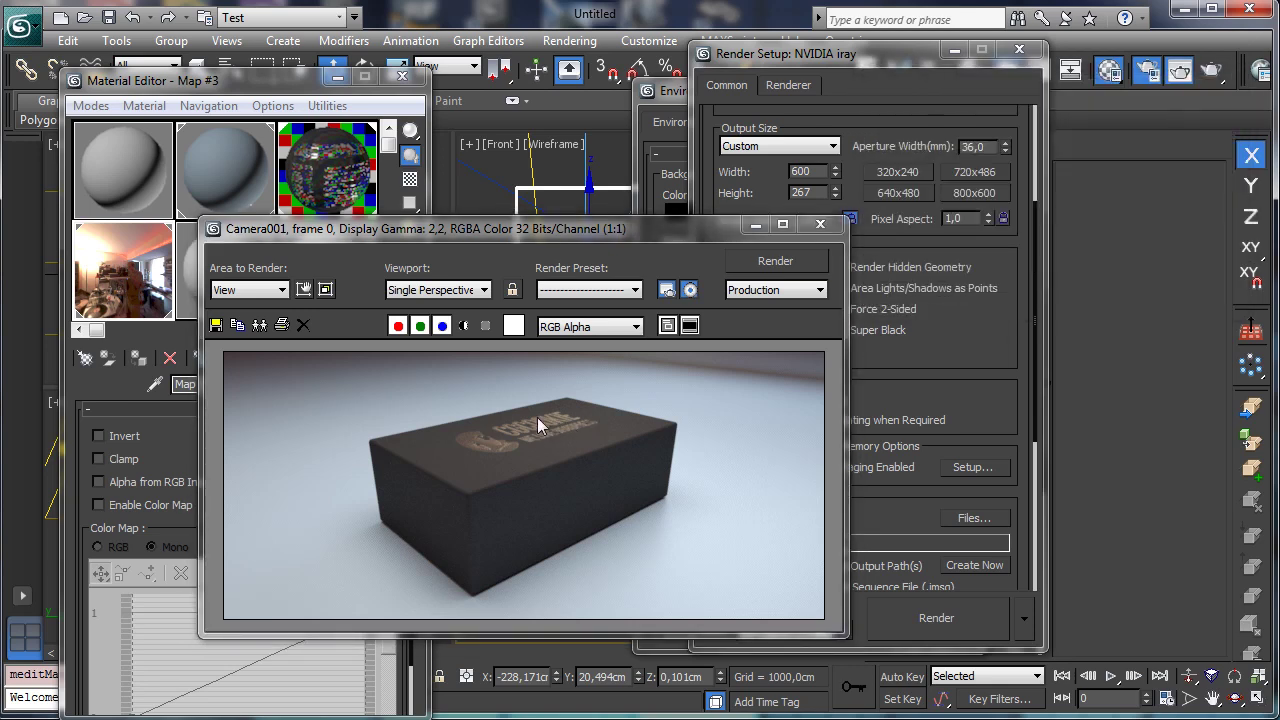
left_click(820, 223)
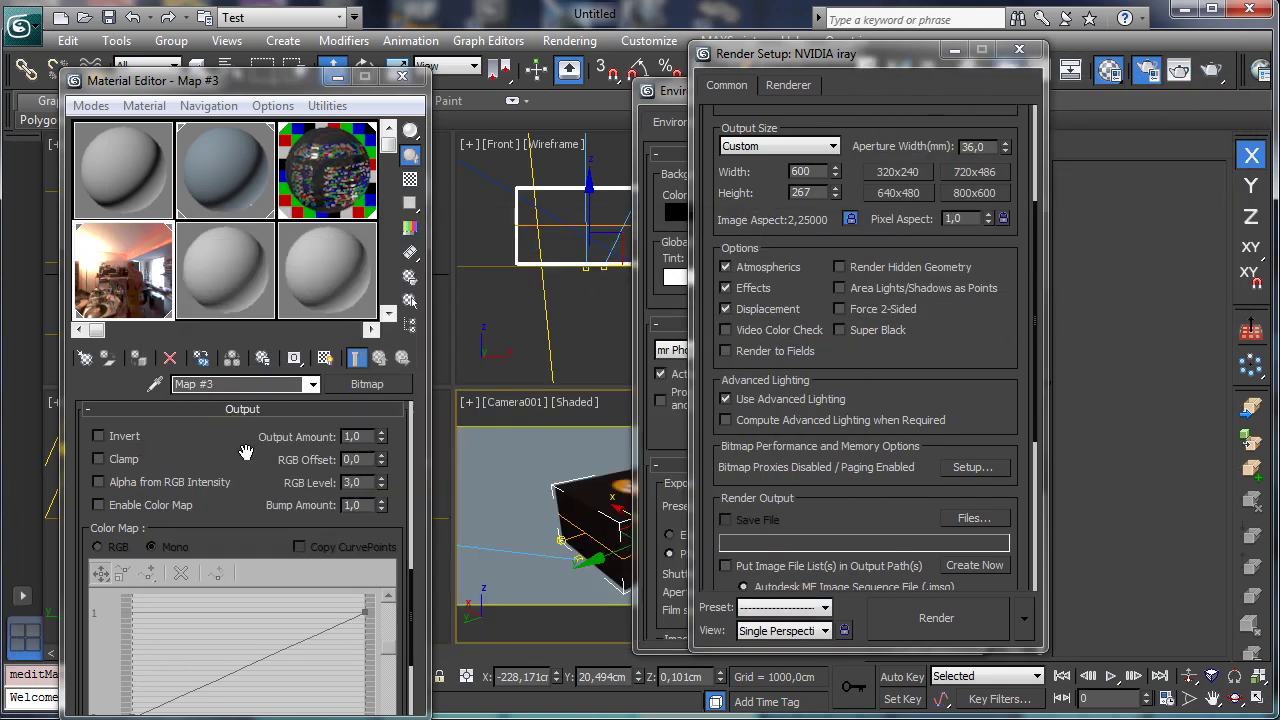
Step: Copy the Box material's reflection color map into the reflection glossiness slot as an independent copy
scroll(246, 452, "up", 5)
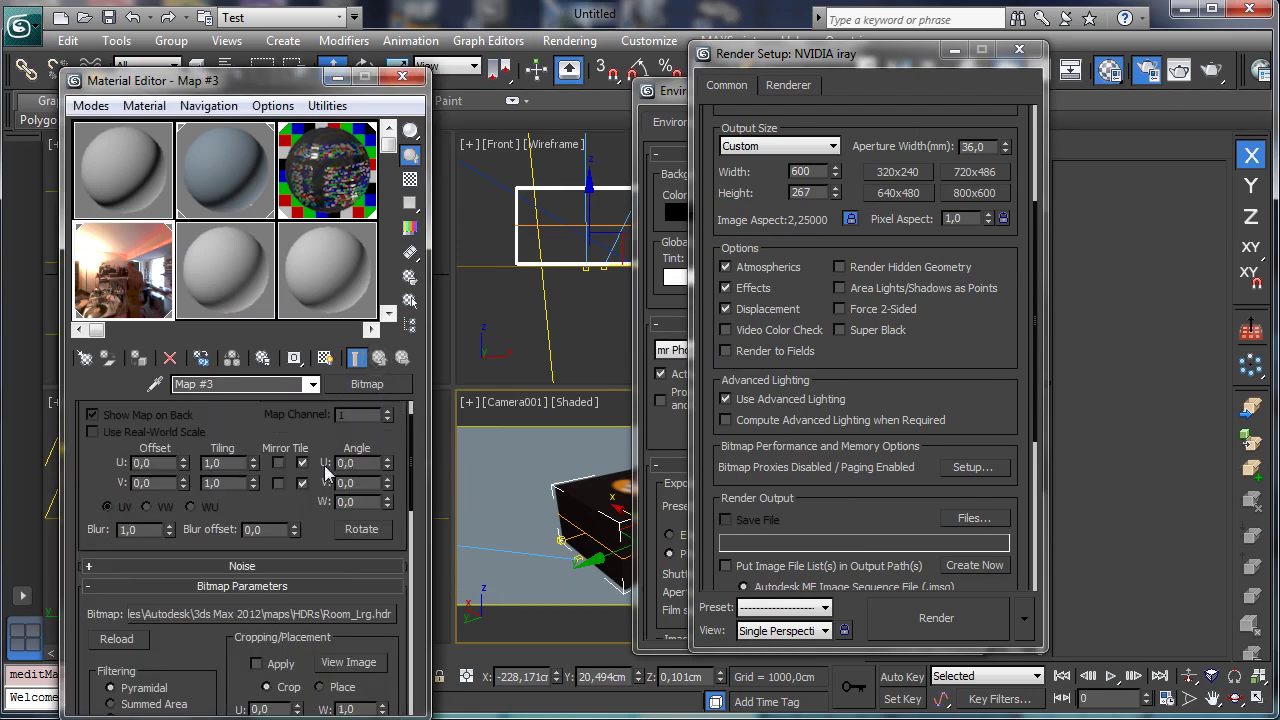
left_click(357, 357)
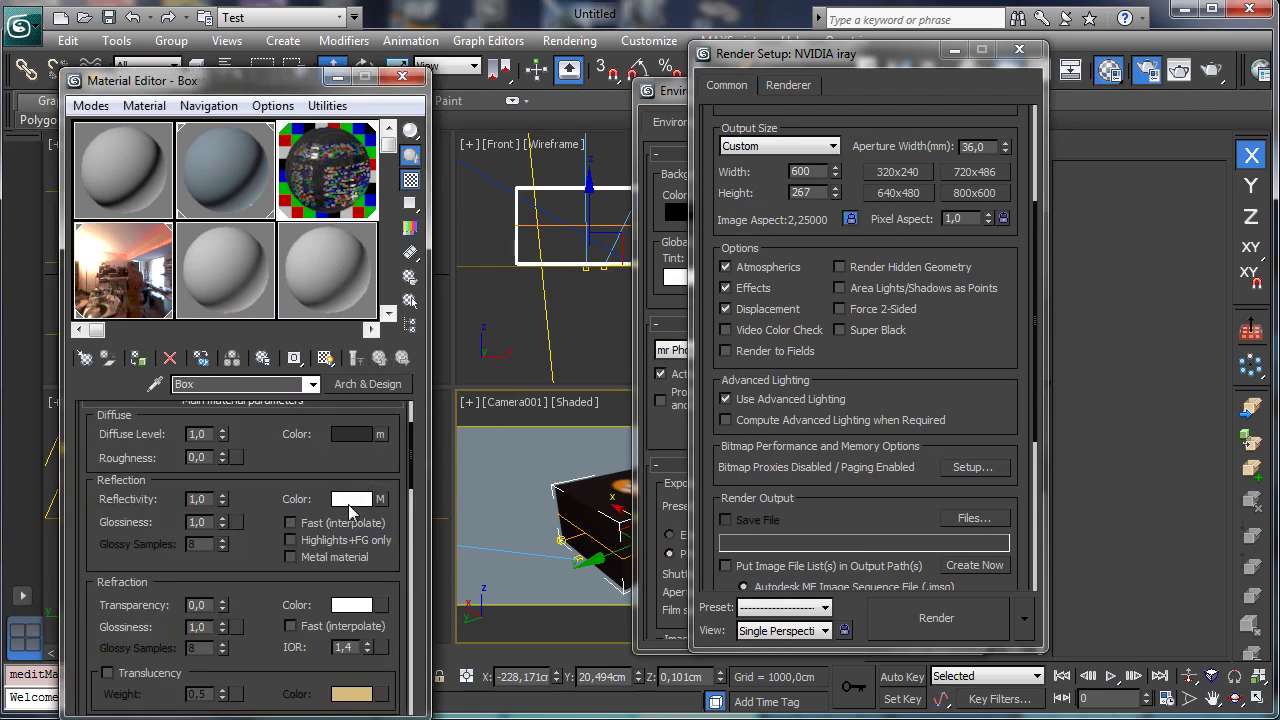
right_click(384, 499)
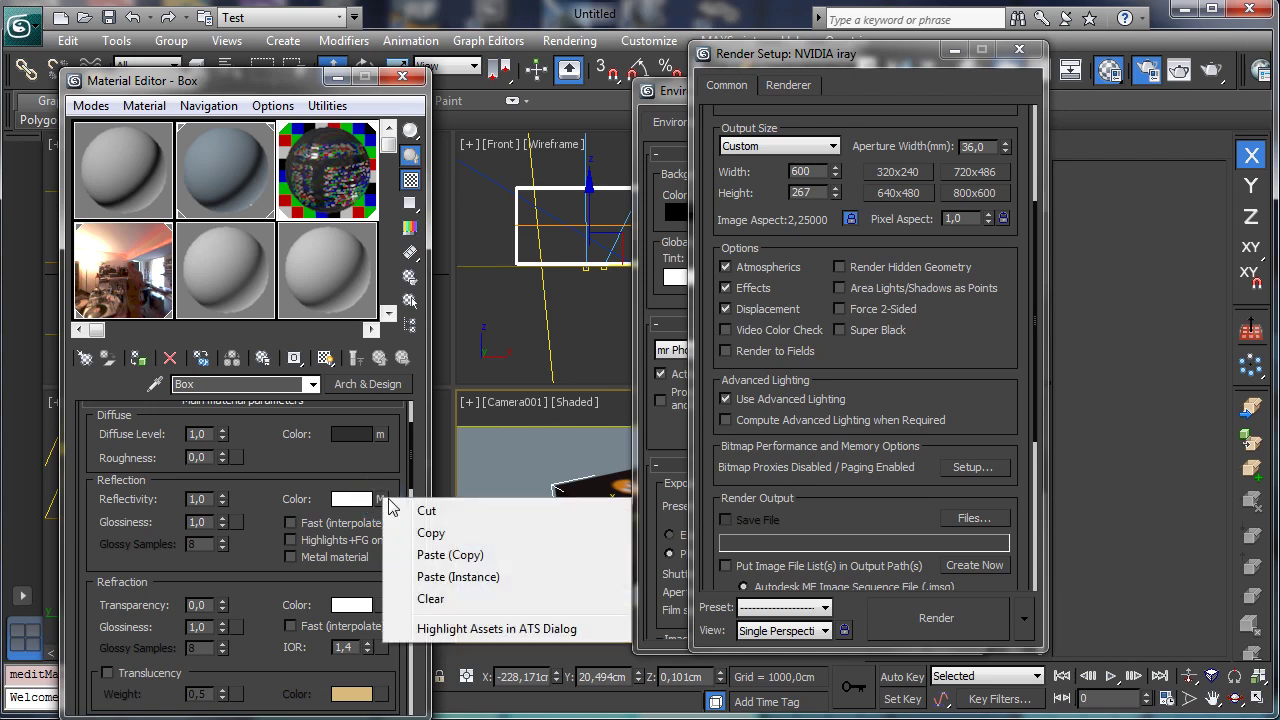
left_click(405, 532)
right_click(237, 526)
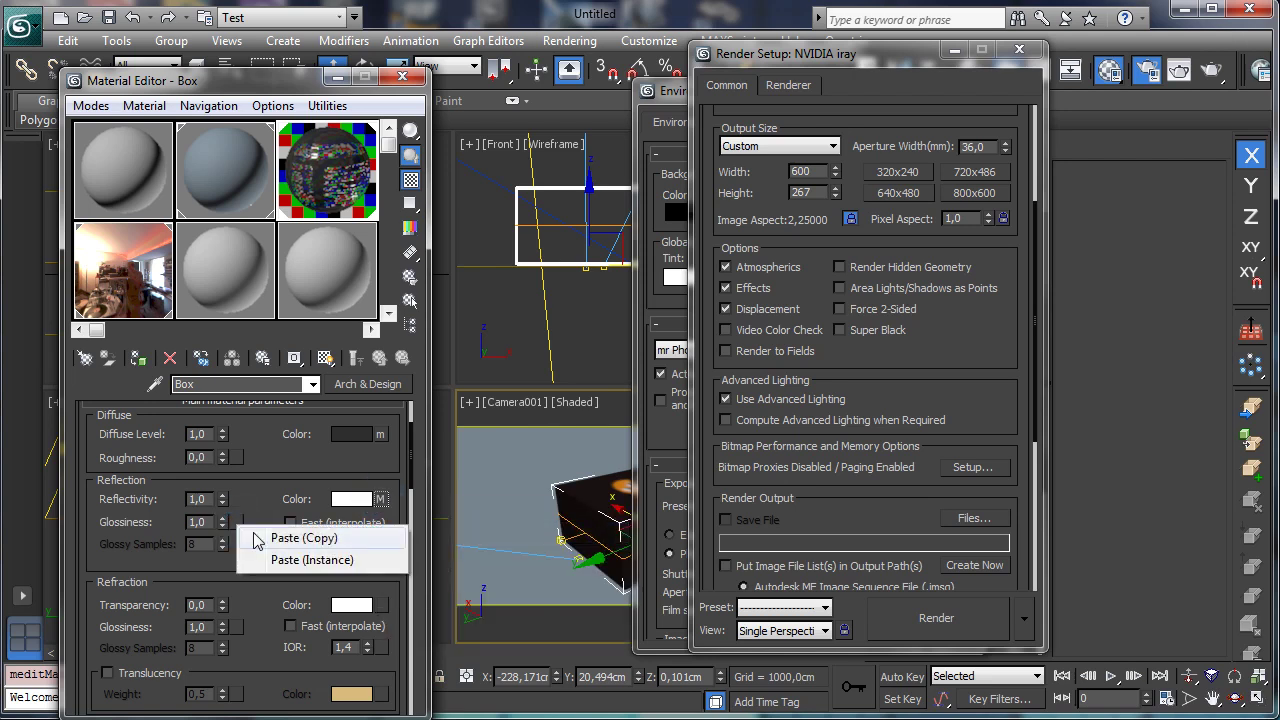
left_click(288, 539)
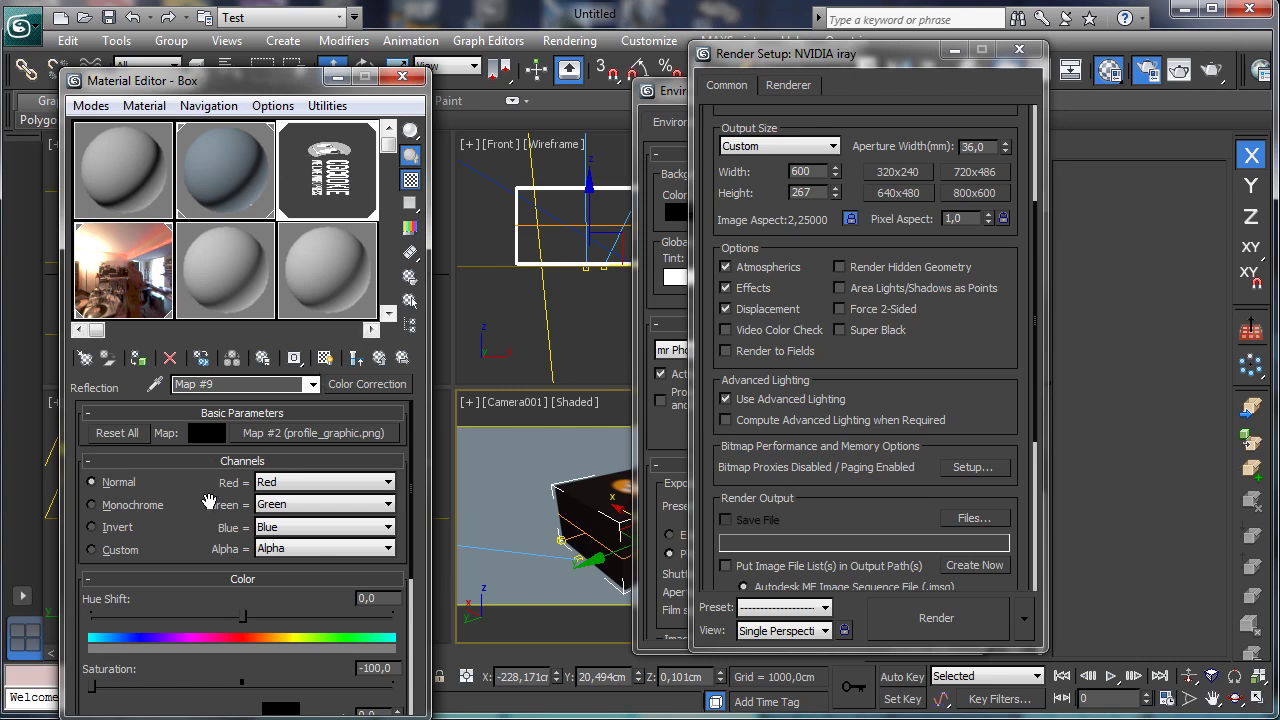
Step: Test-render the camera view with the glossiness map, then put away the rendered frame, Render Setup and Environment windows
left_click(938, 618)
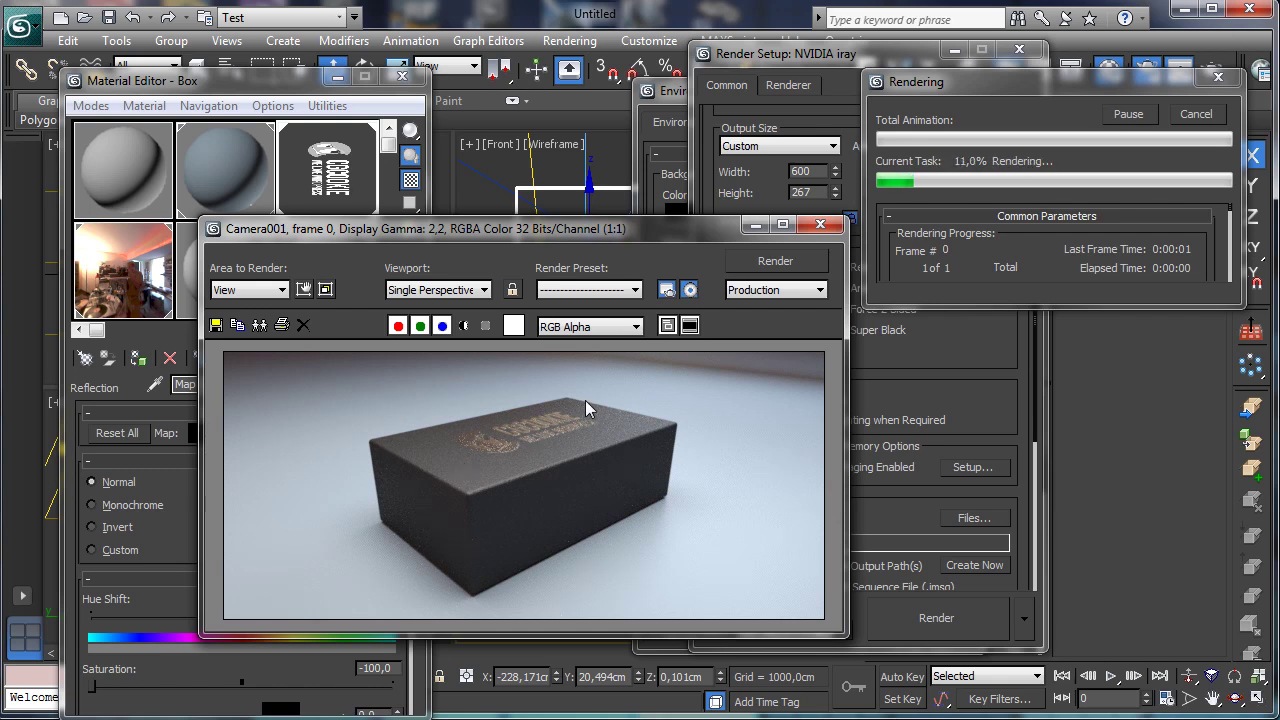
left_click(757, 227)
left_click(1017, 51)
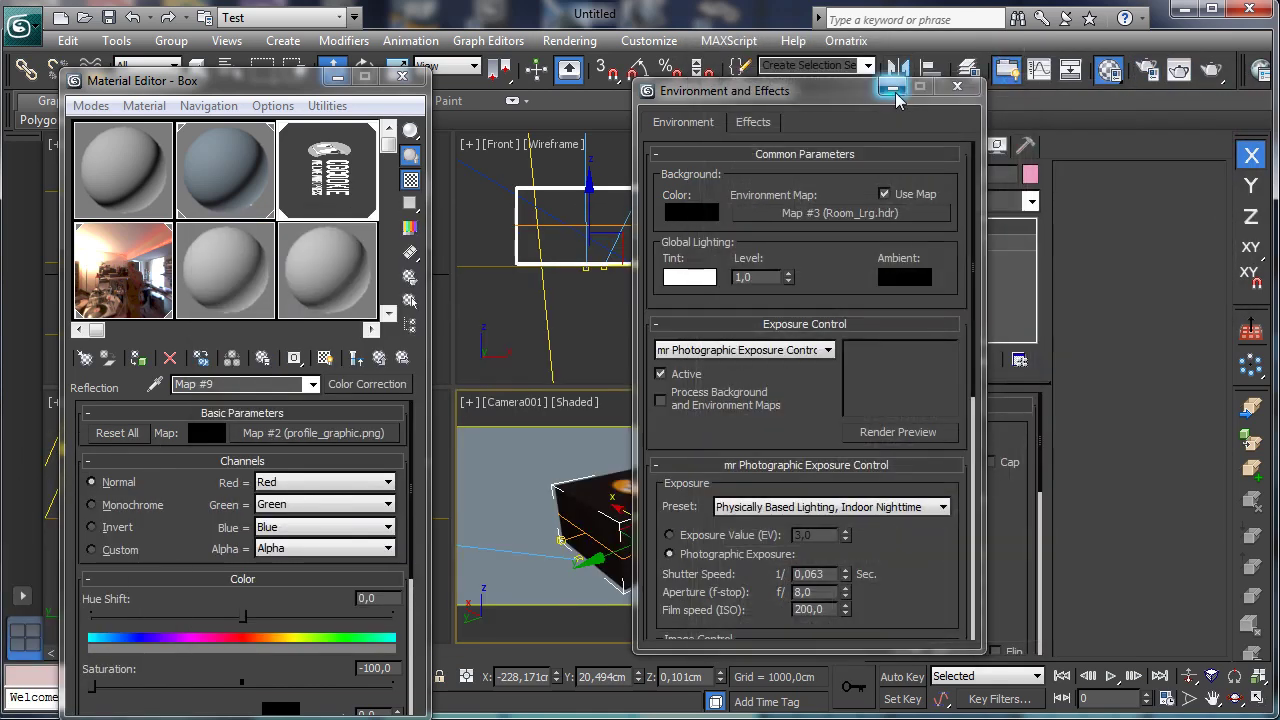
left_click(893, 89)
left_click(883, 148)
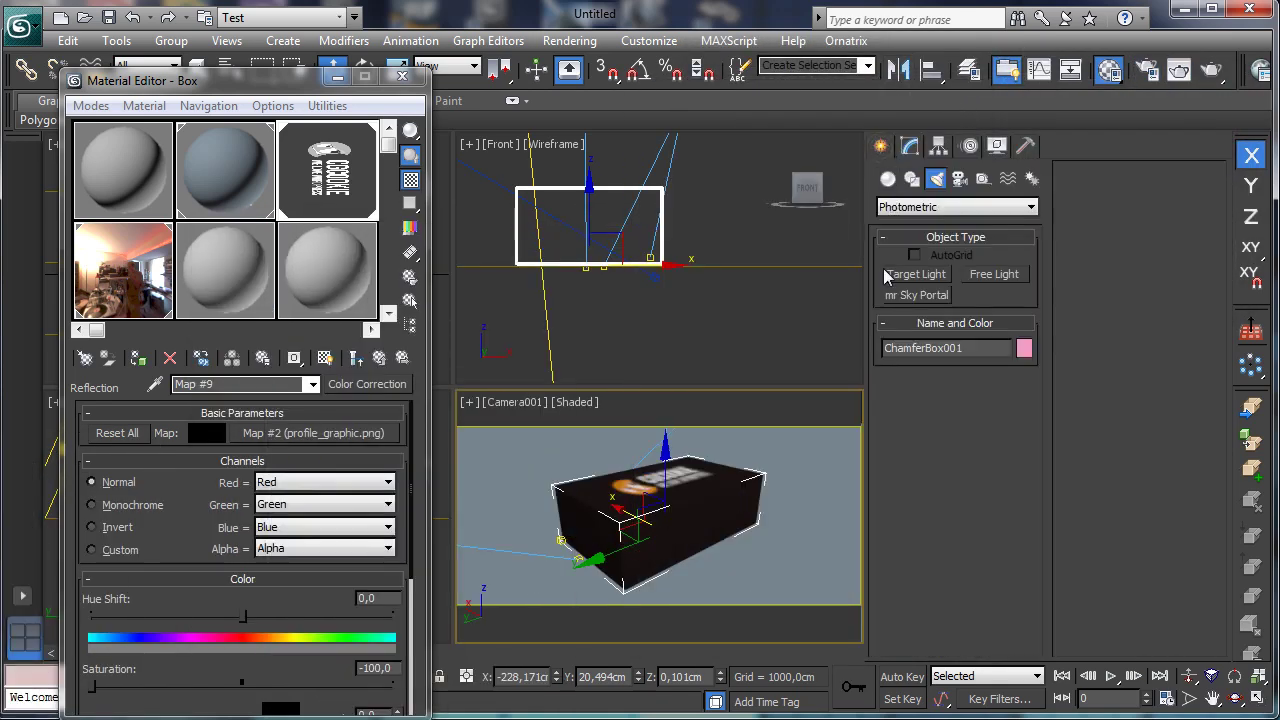
left_click(888, 178)
left_click(903, 208)
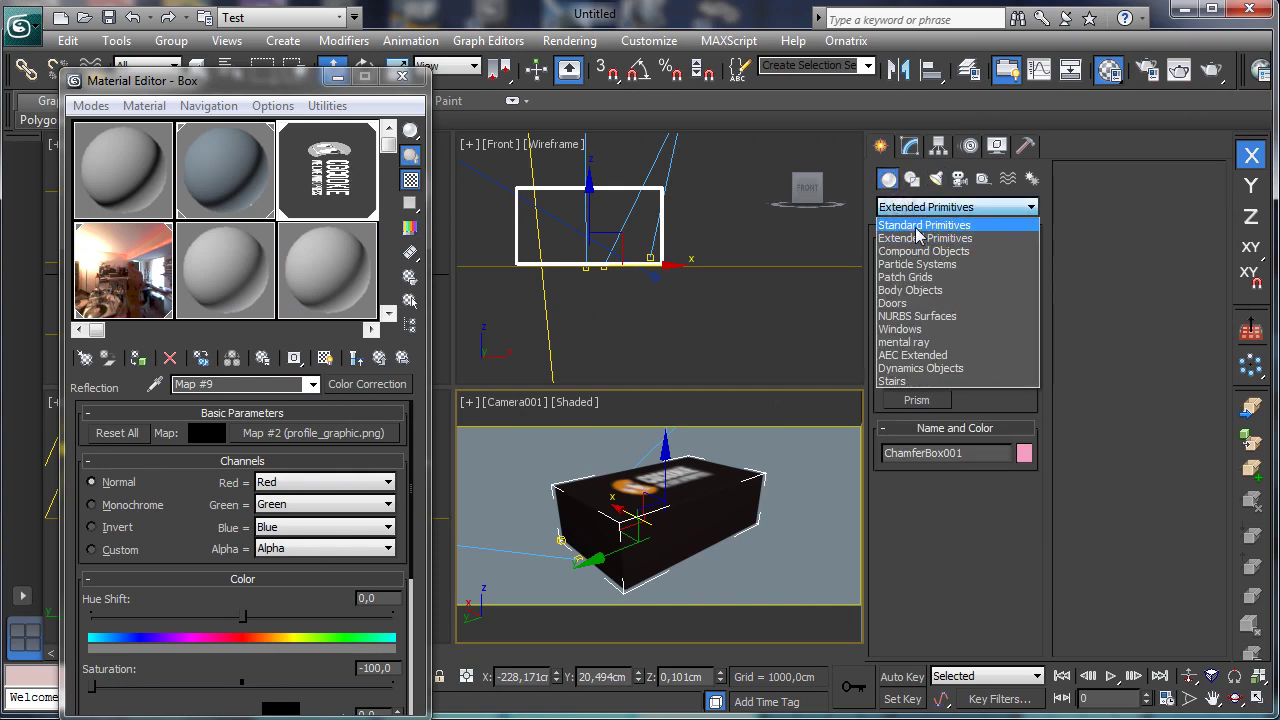
left_click(912, 221)
left_click(917, 358)
left_click_drag(698, 574, 727, 590)
key("ctrl+z")
Step: Move the box straight up along the Z axis to a height of about 11,4 cm
left_click(334, 68)
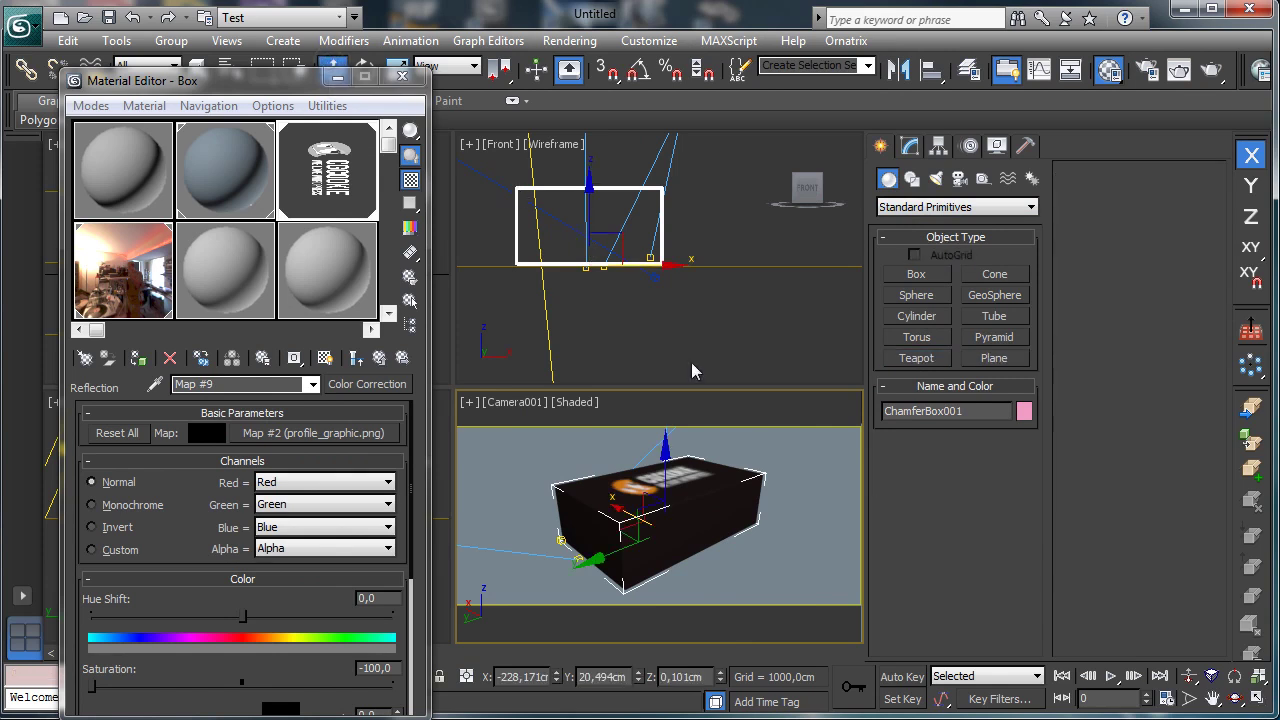
left_click_drag(667, 468, 667, 343)
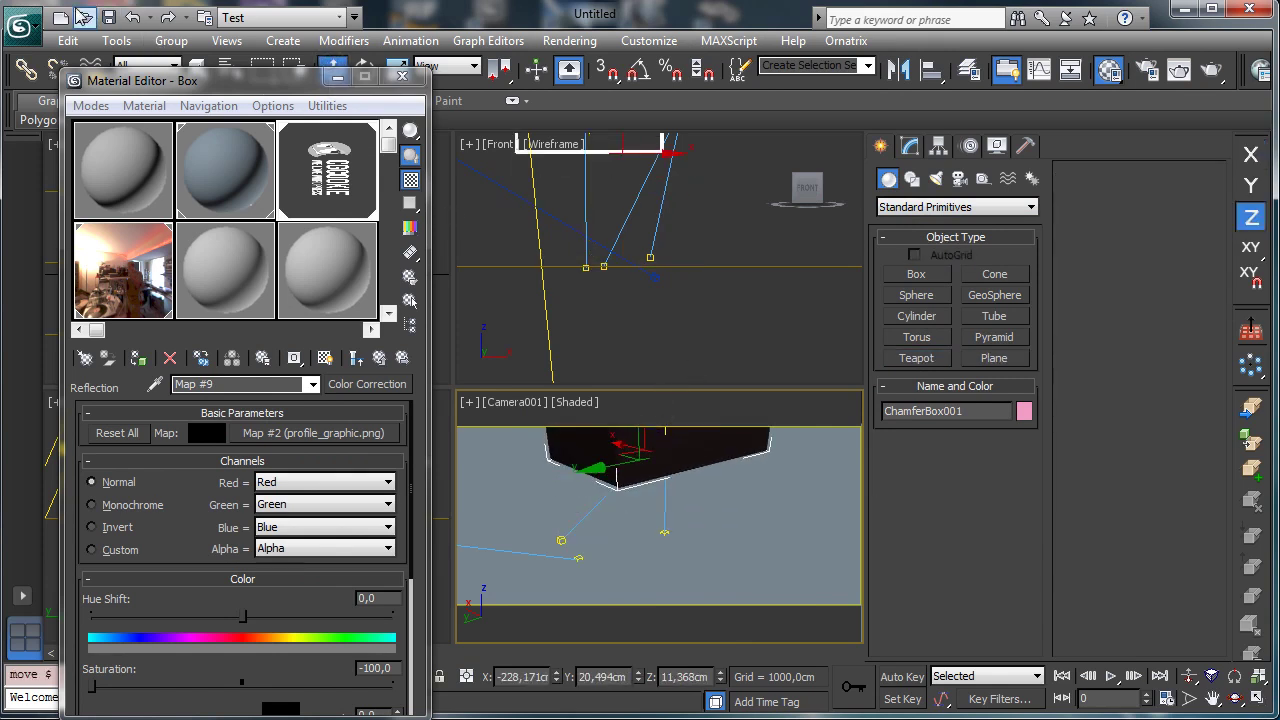
Step: Undo the box's upward move and create a teapot with a radius of about 8,7 cm beside the box in the camera view
left_click(132, 17)
left_click(914, 364)
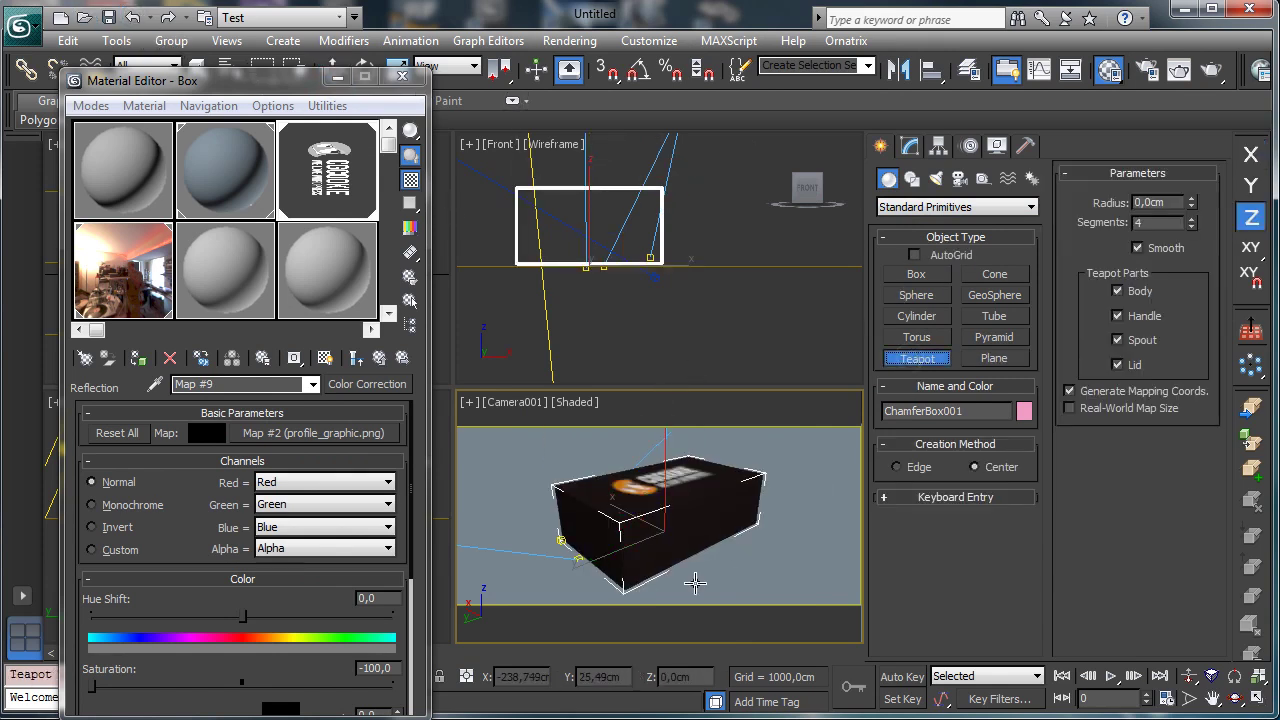
left_click_drag(698, 577, 790, 377)
key("ctrl+z")
right_click(1191, 201)
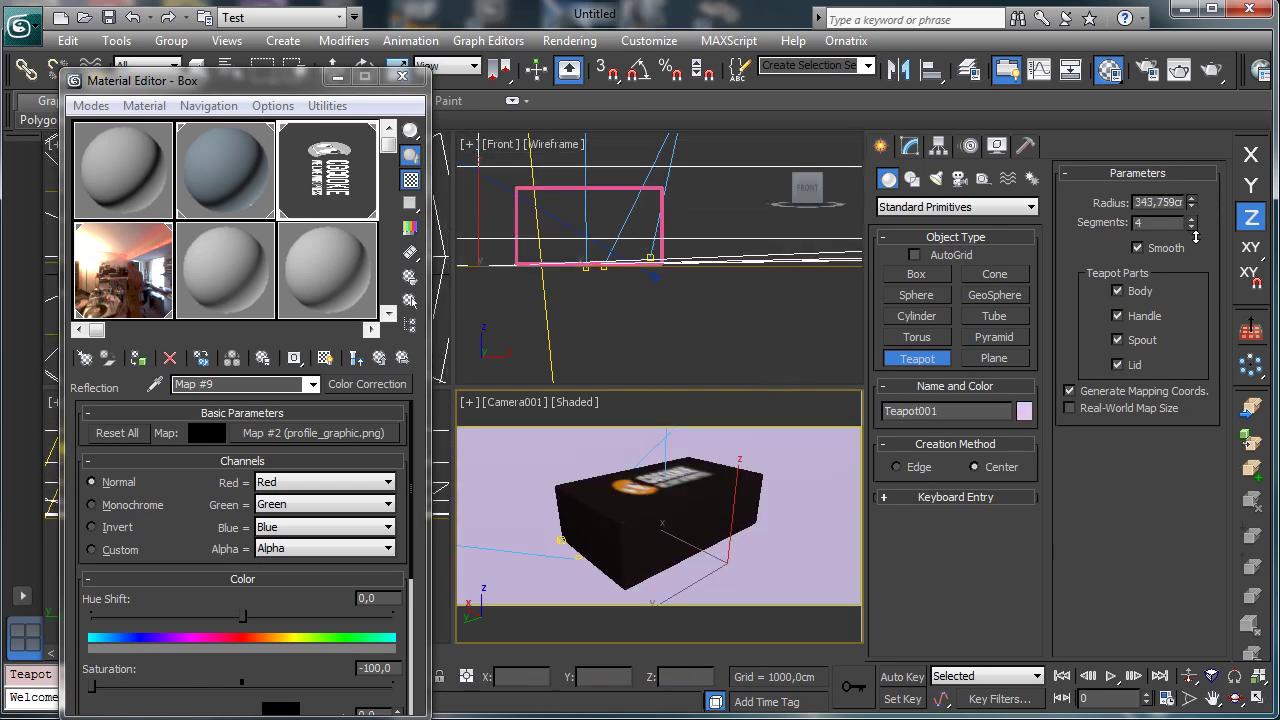
left_click_drag(1191, 303, 1189, 290)
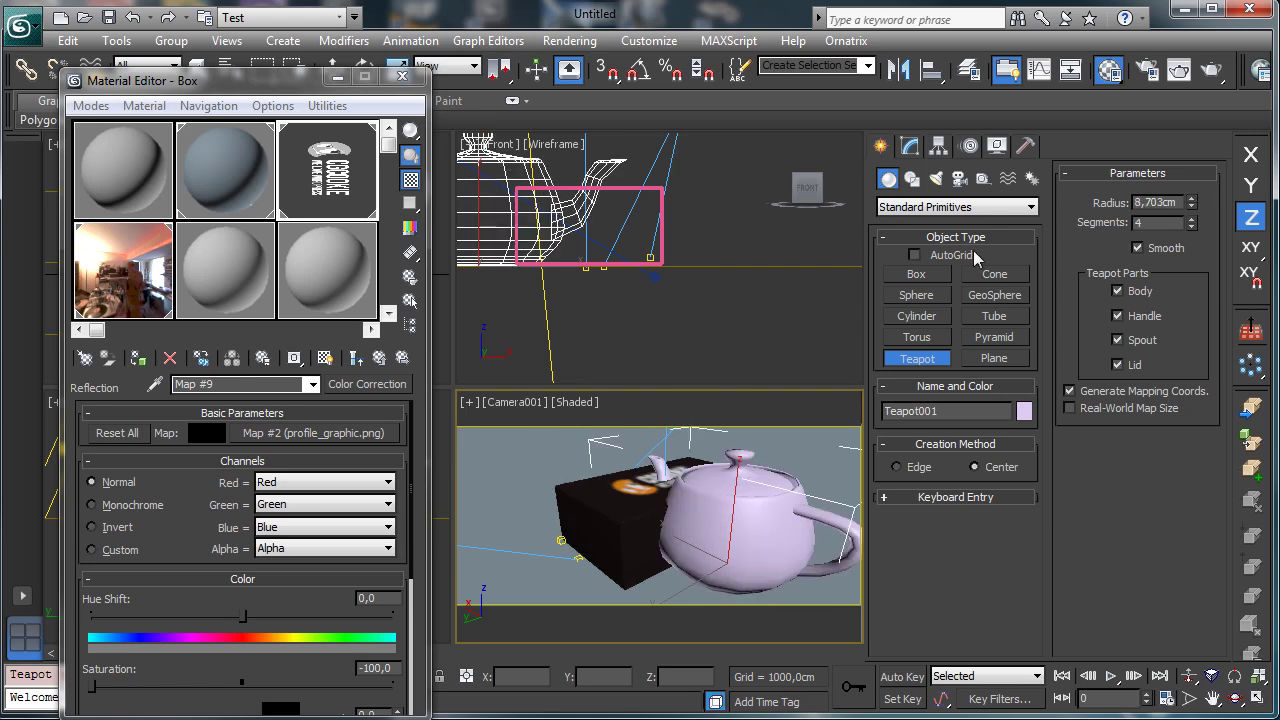
Step: Move the teapot up and over the box, to about X -223,2, Y 20,4 and Z 8,2 cm
left_click(334, 65)
left_click_drag(738, 510, 733, 442)
left_click_drag(690, 484, 591, 435)
Step: Make an unused sample material Arch & Design, assign it to the teapot, and give it a red diffuse color and reflectivity 0,0
left_click(233, 287)
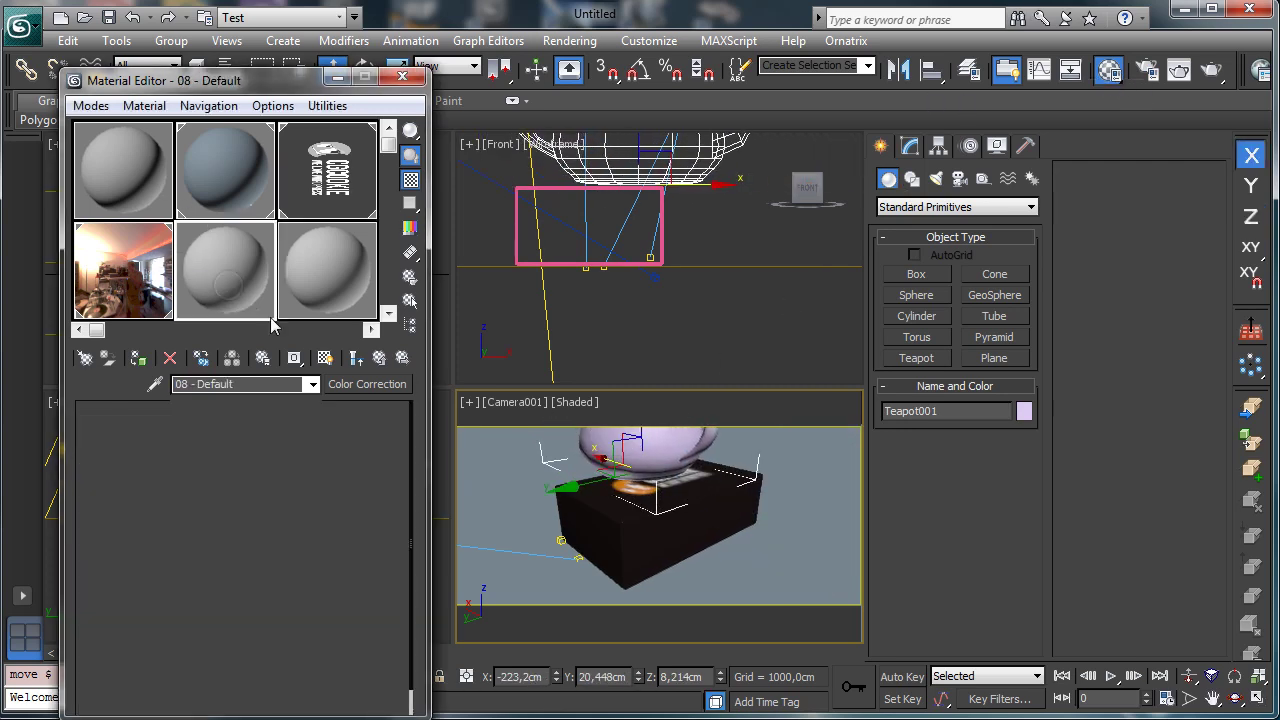
left_click(367, 385)
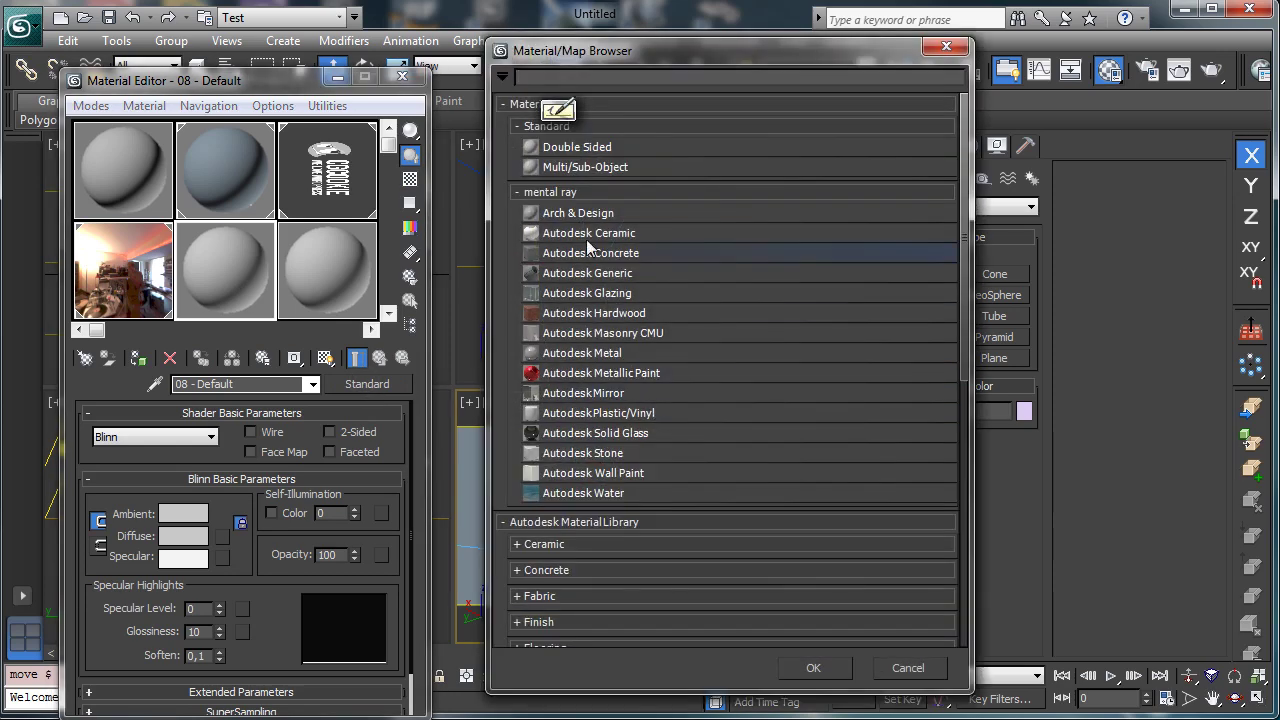
double_click(540, 212)
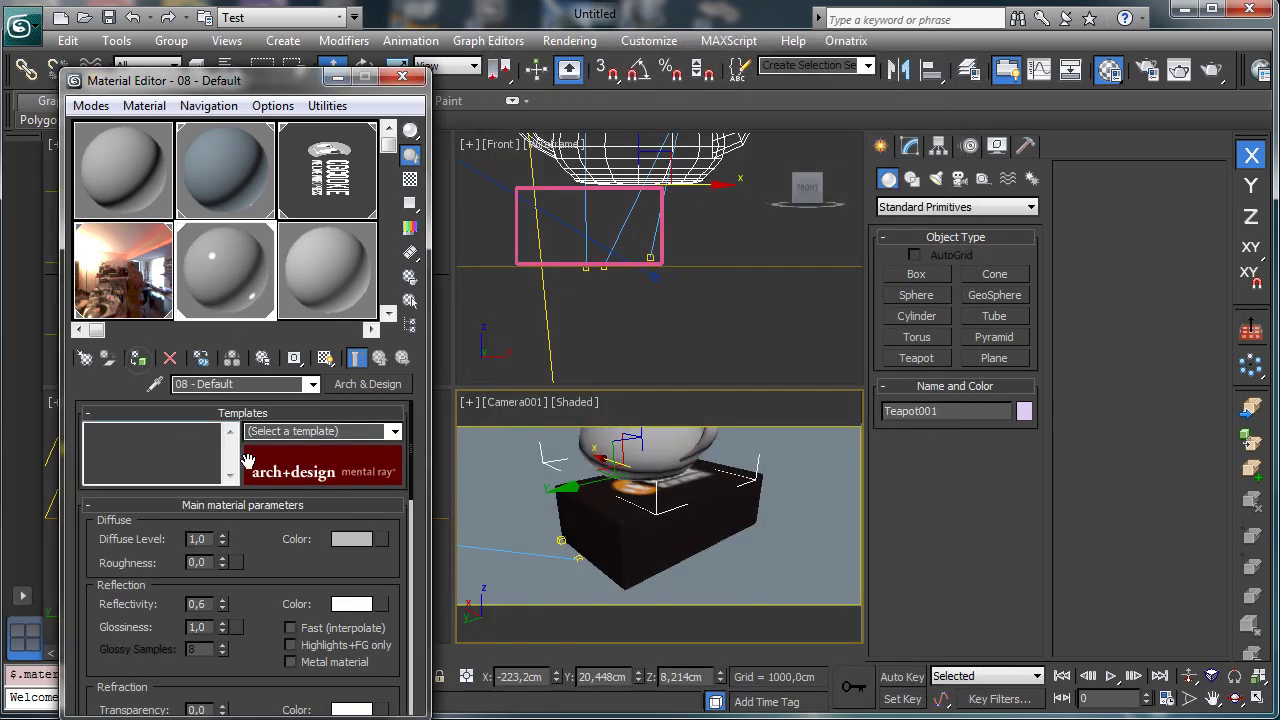
left_click(351, 540)
left_click_drag(634, 145, 718, 93)
left_click(877, 265)
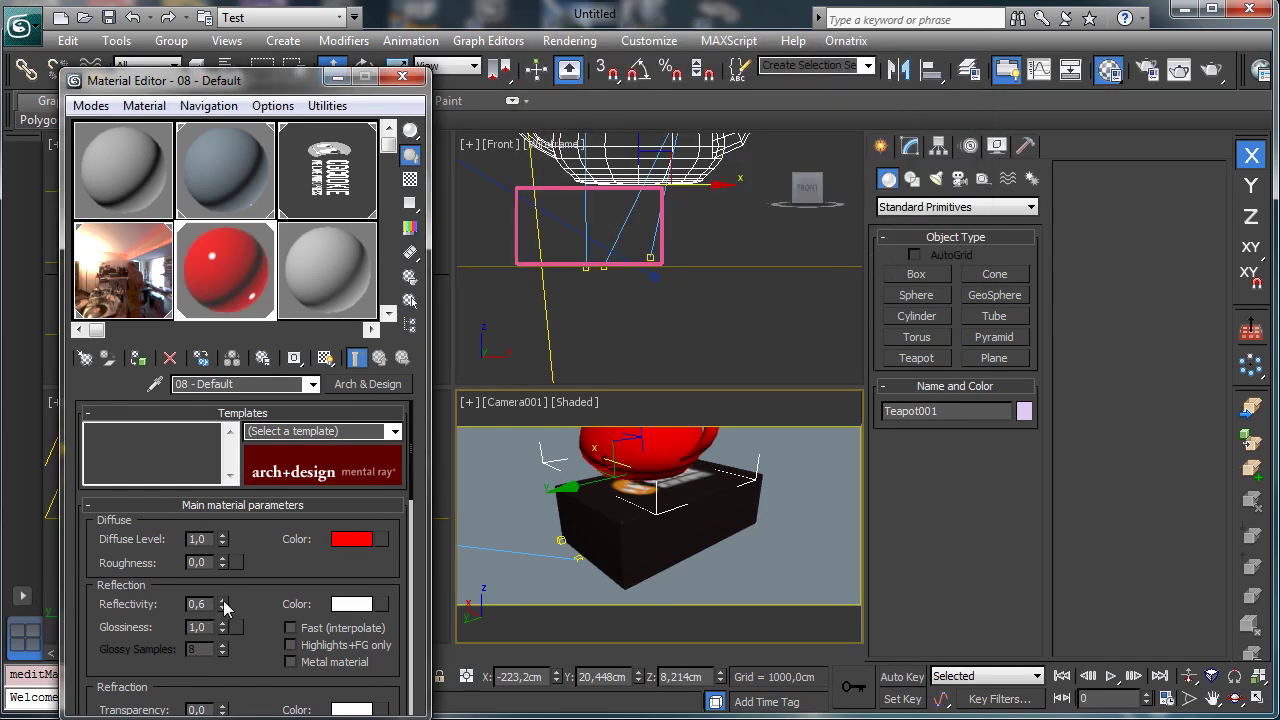
right_click(224, 604)
Step: Test-render the camera view with the red teapot above the box and put away the rendered frame
left_click(1211, 69)
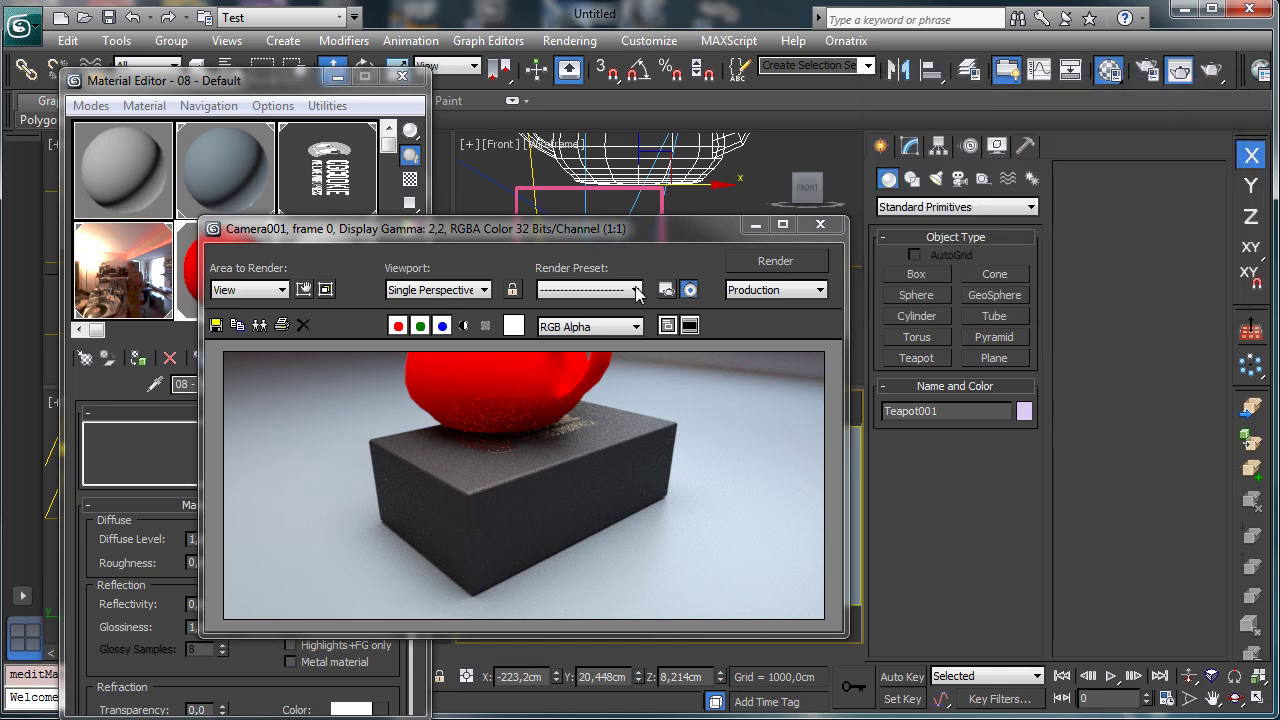
left_click(755, 224)
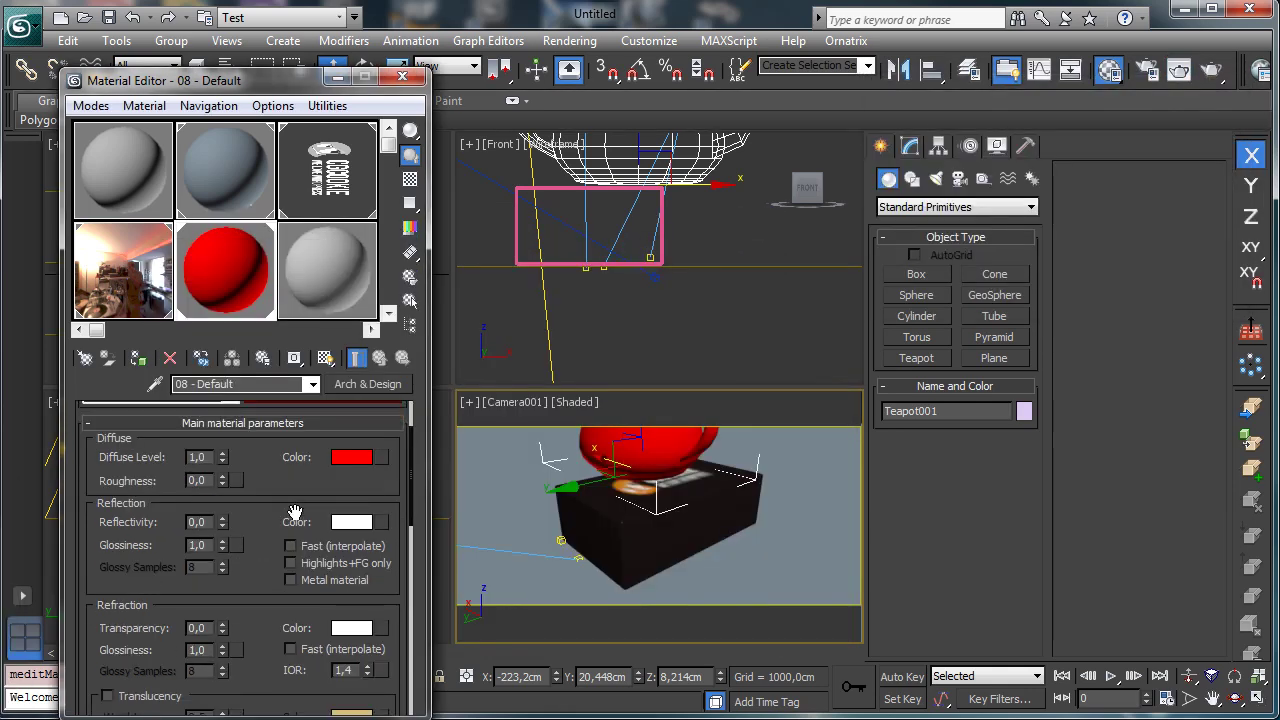
Step: Open the Box material's reflection glossiness map and review its Color Correction settings and source bitmap
left_click(356, 212)
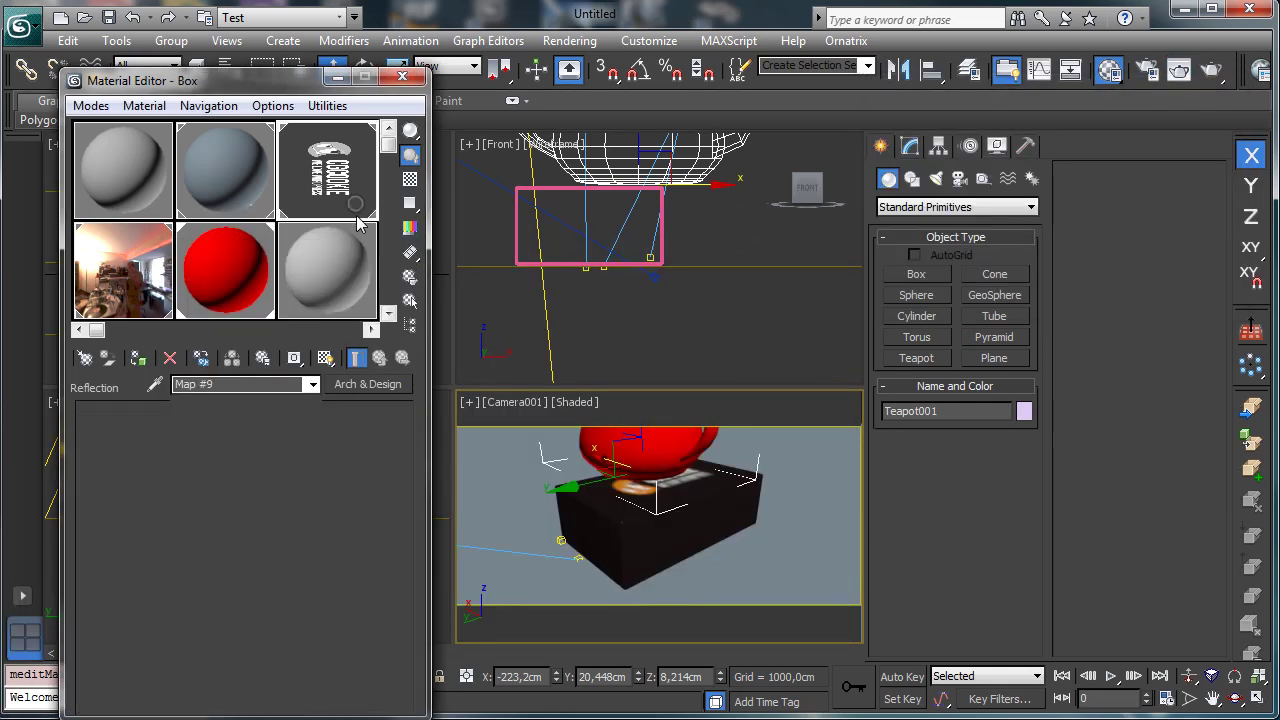
left_click(377, 362)
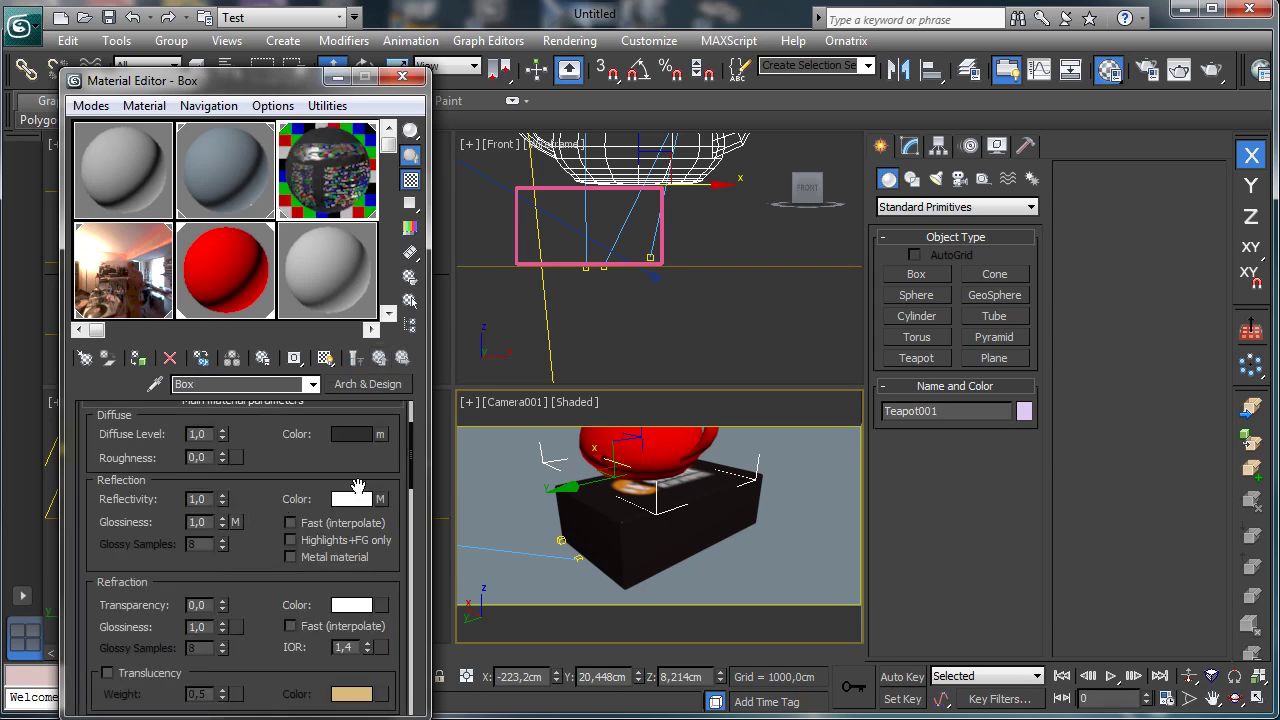
left_click(234, 522)
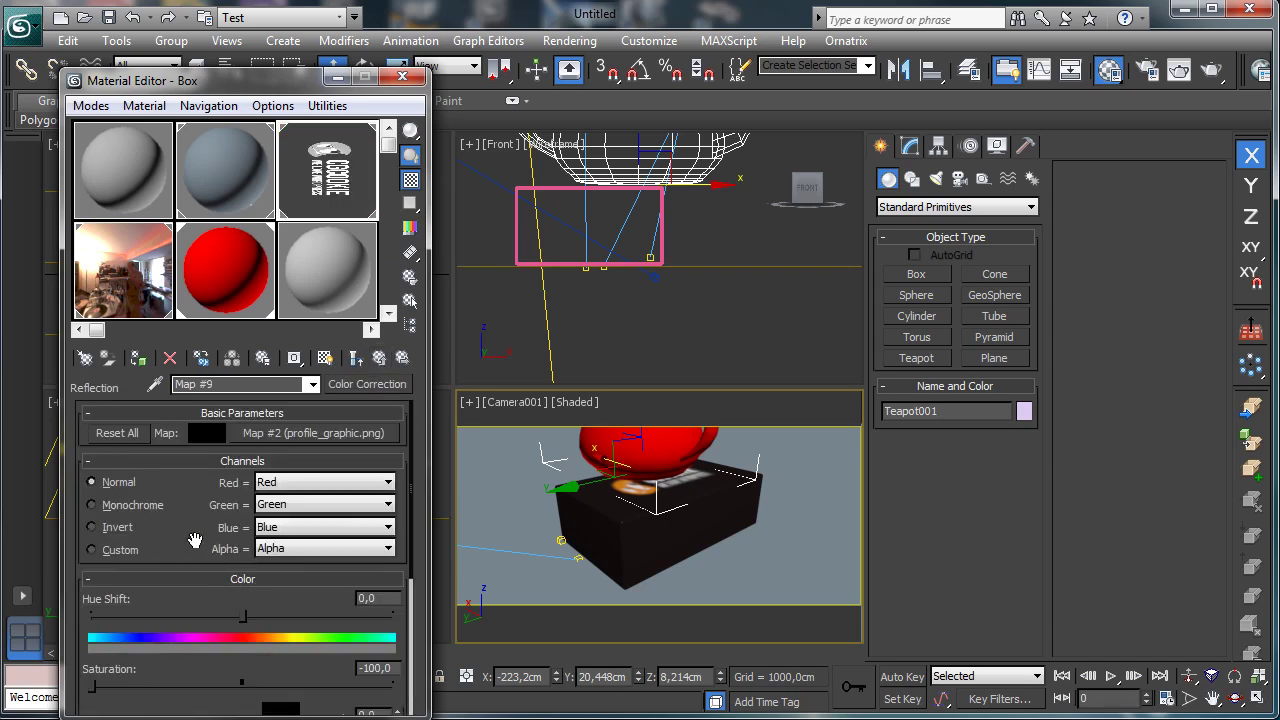
scroll(200, 545, "down", 3)
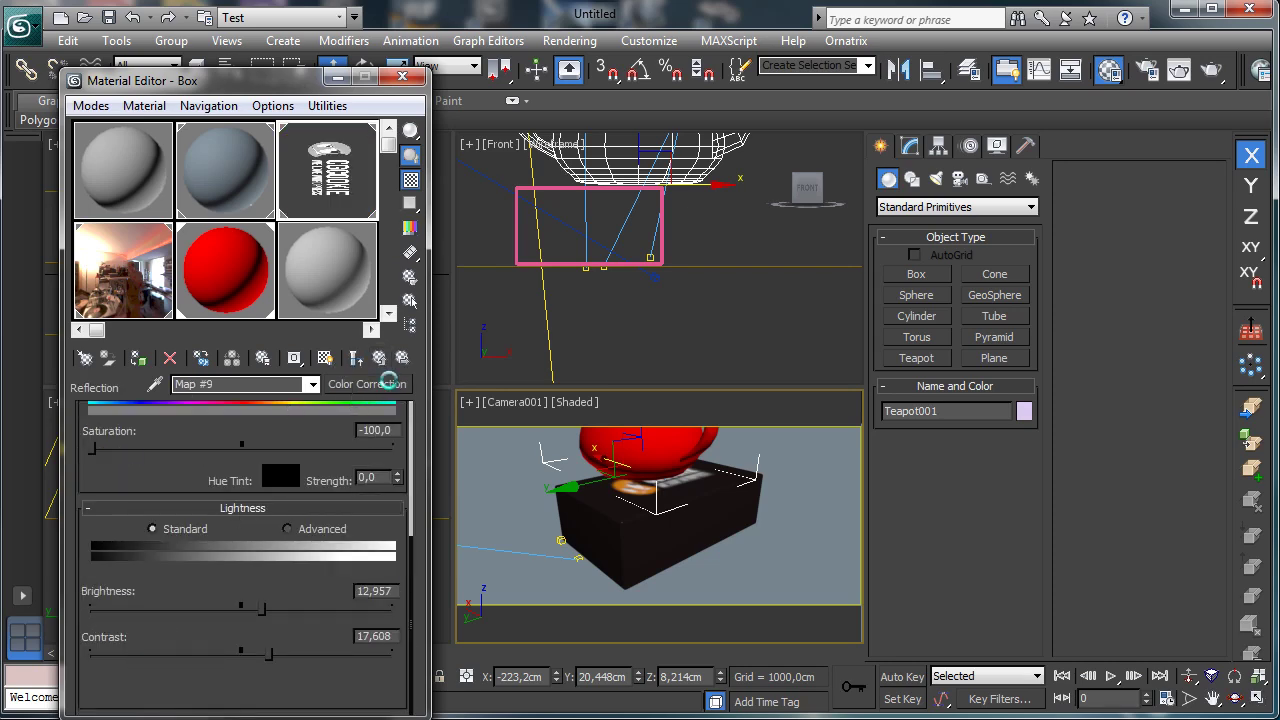
left_click(391, 384)
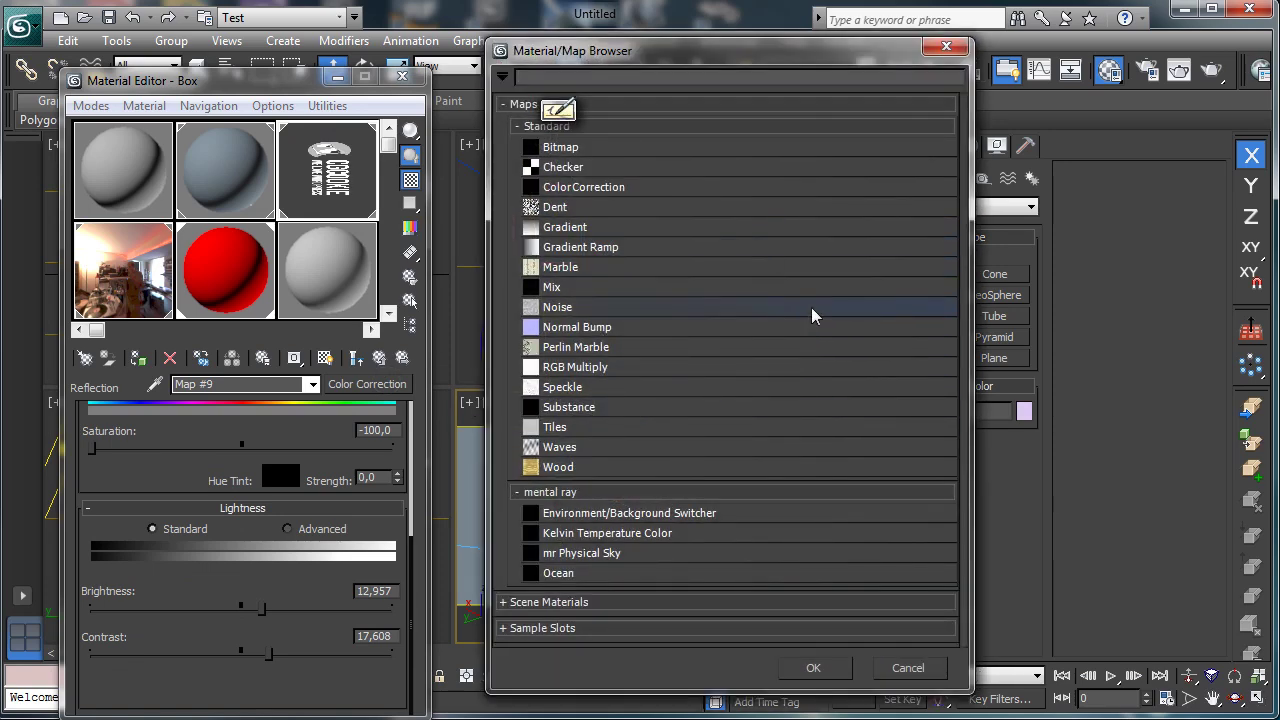
left_click(946, 47)
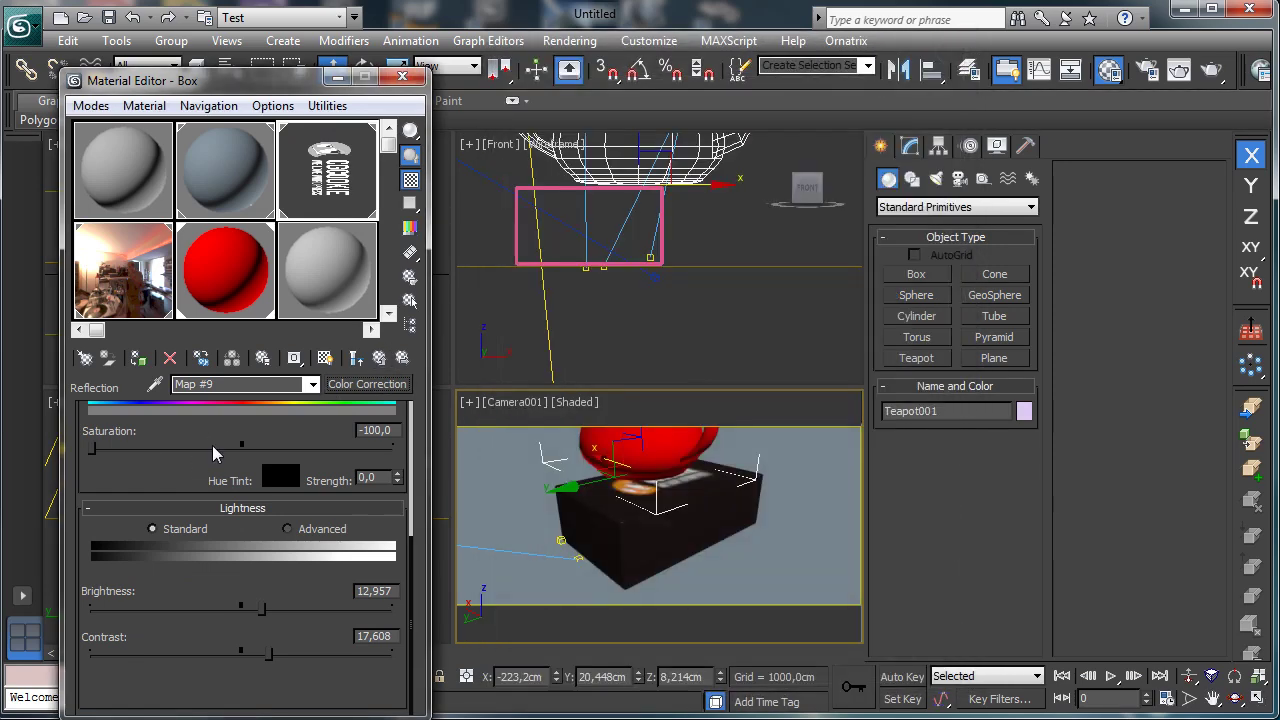
scroll(249, 636, "up", 5)
left_click(313, 432)
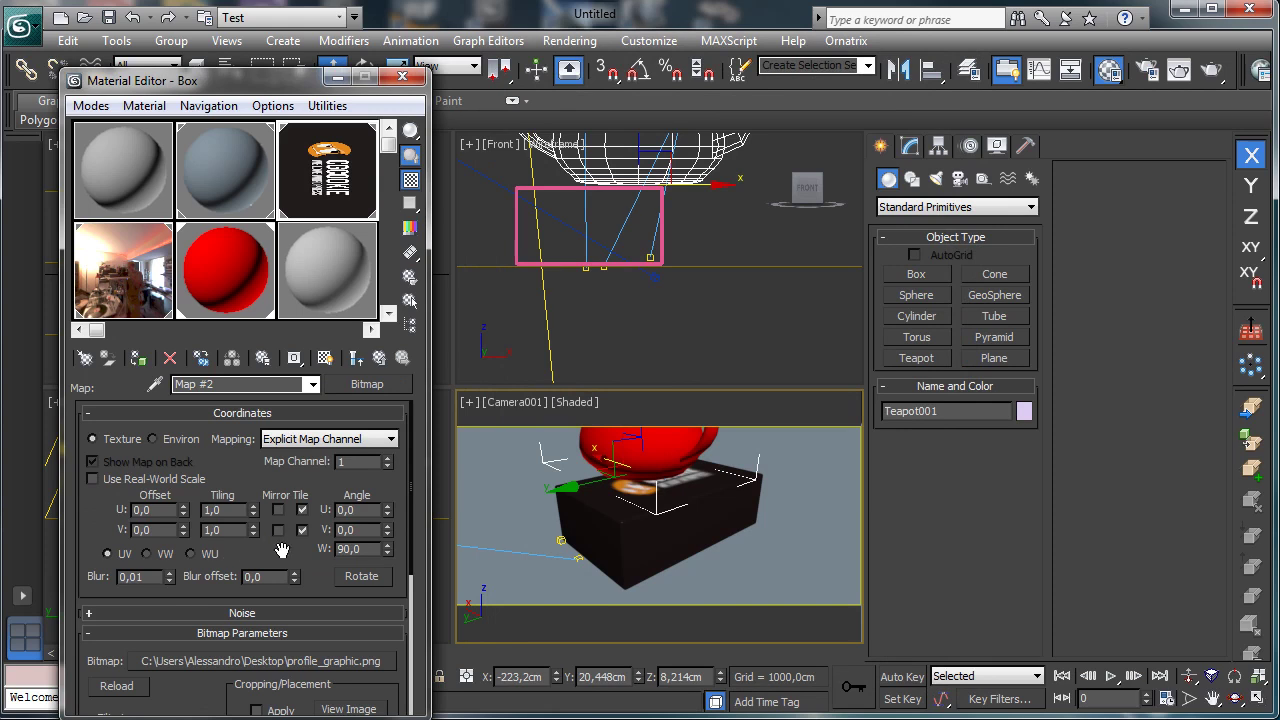
scroll(293, 475, "down", 2)
scroll(293, 475, "up", 1)
left_click(356, 357)
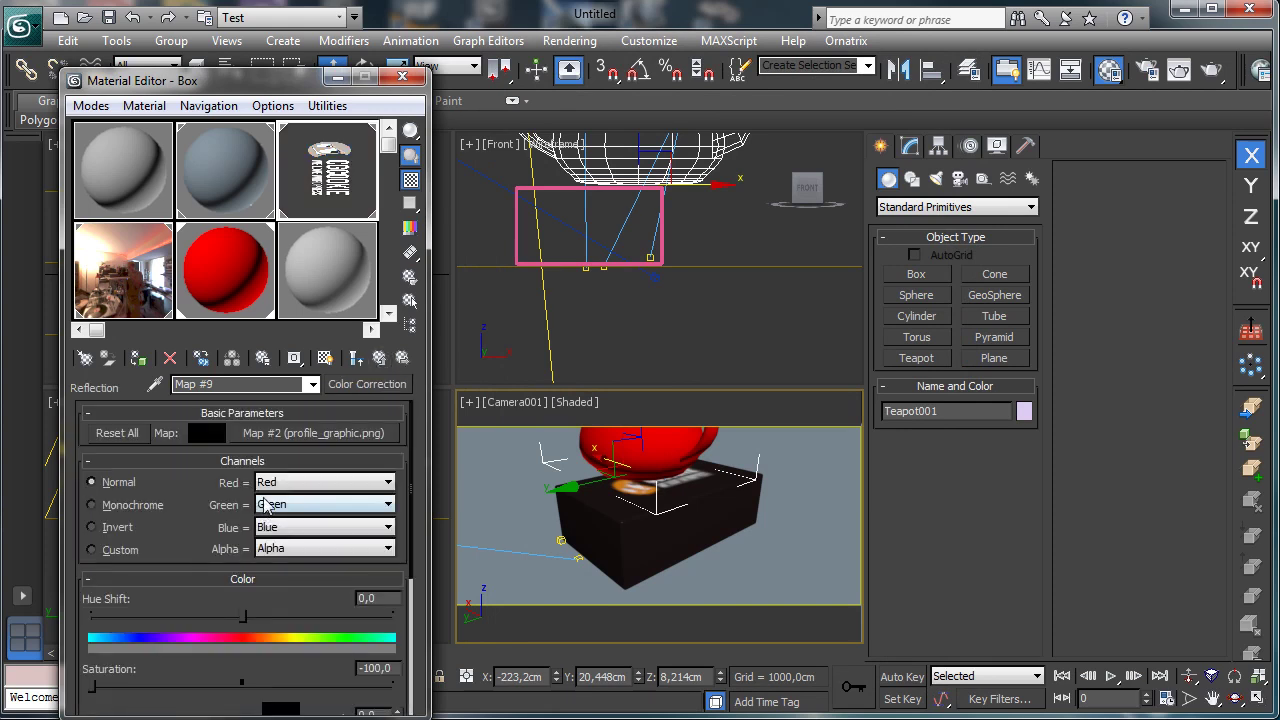
Step: Compare the normal and inverted channels of the glossiness map's Color Correction and leave them set to Invert
left_click(112, 530)
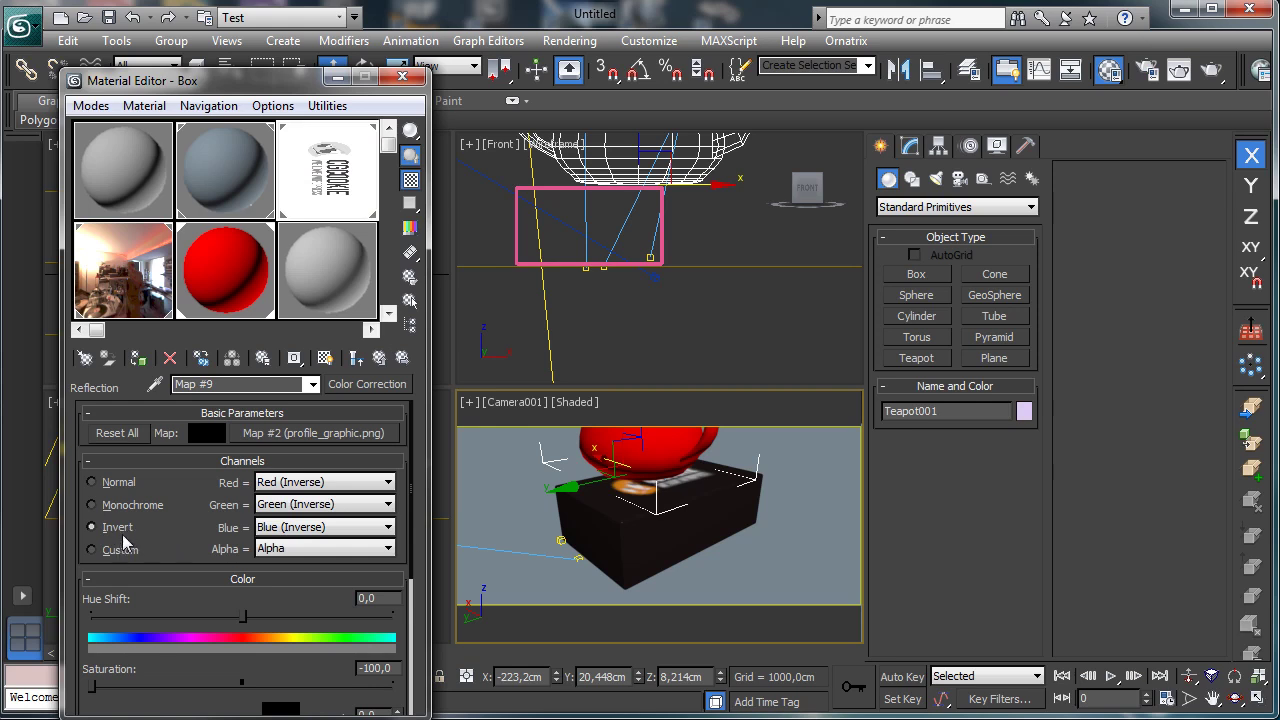
left_click(117, 484)
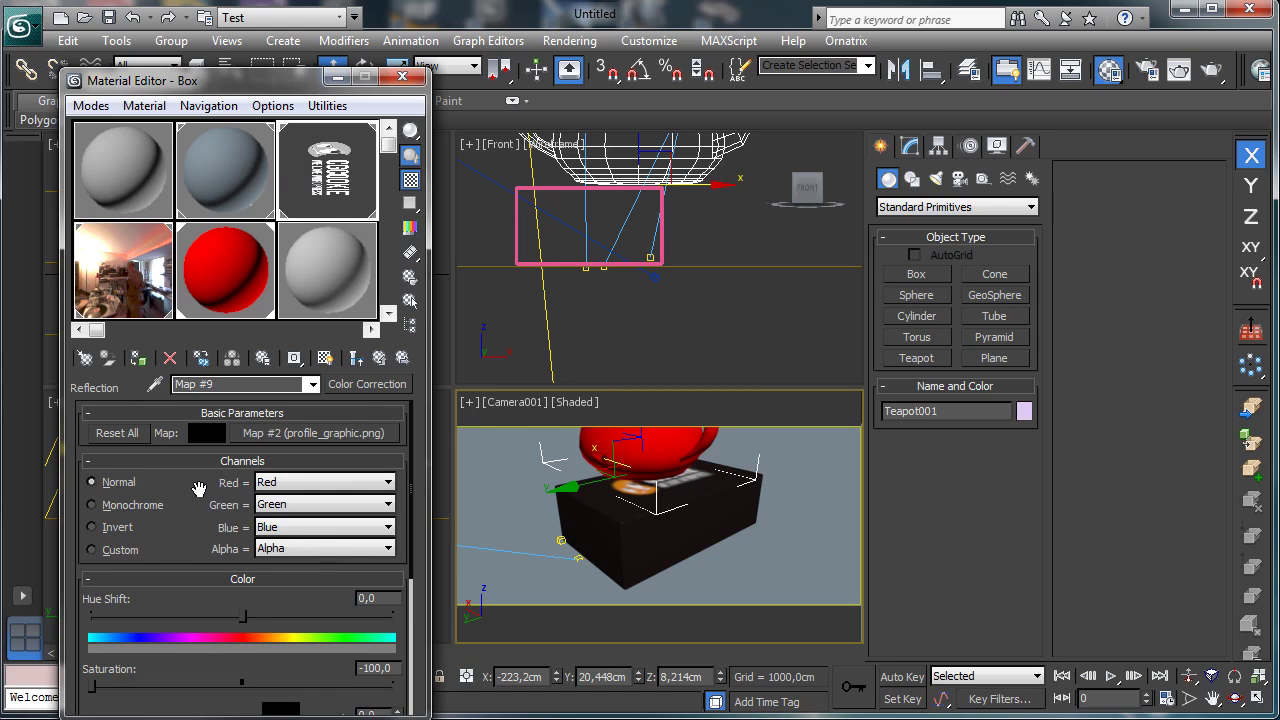
left_click_drag(199, 487, 100, 652)
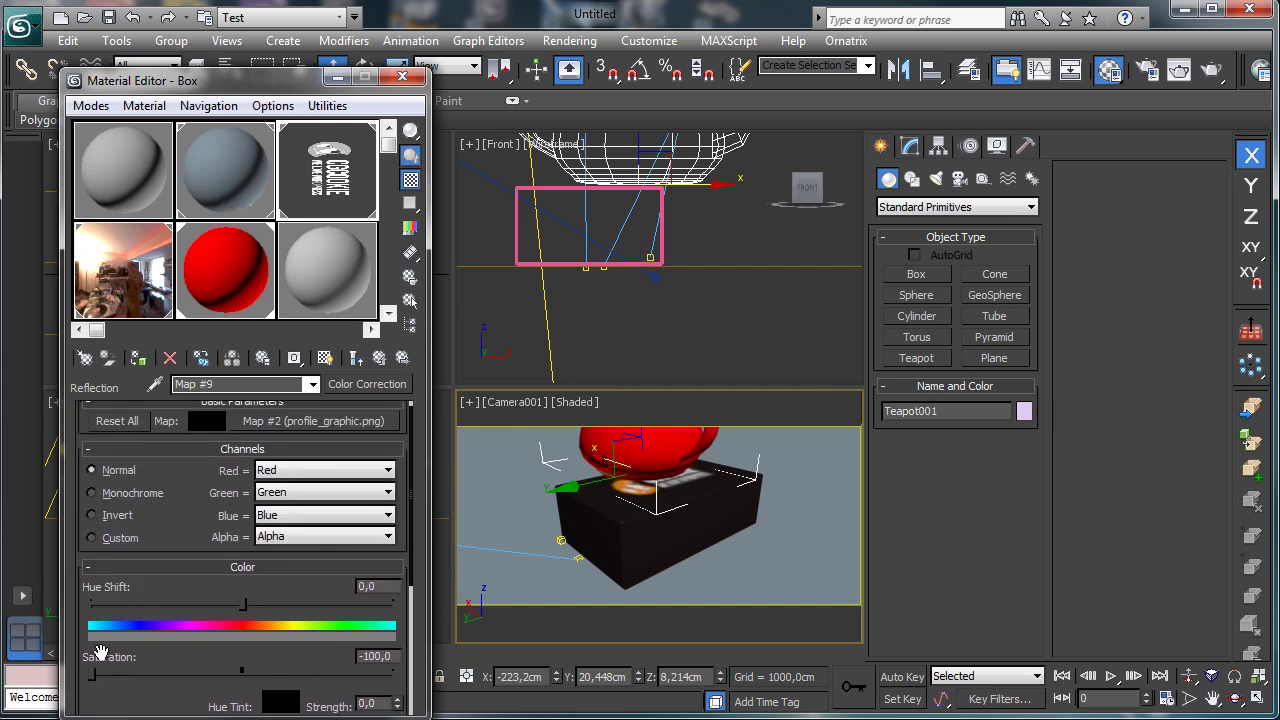
left_click(119, 517)
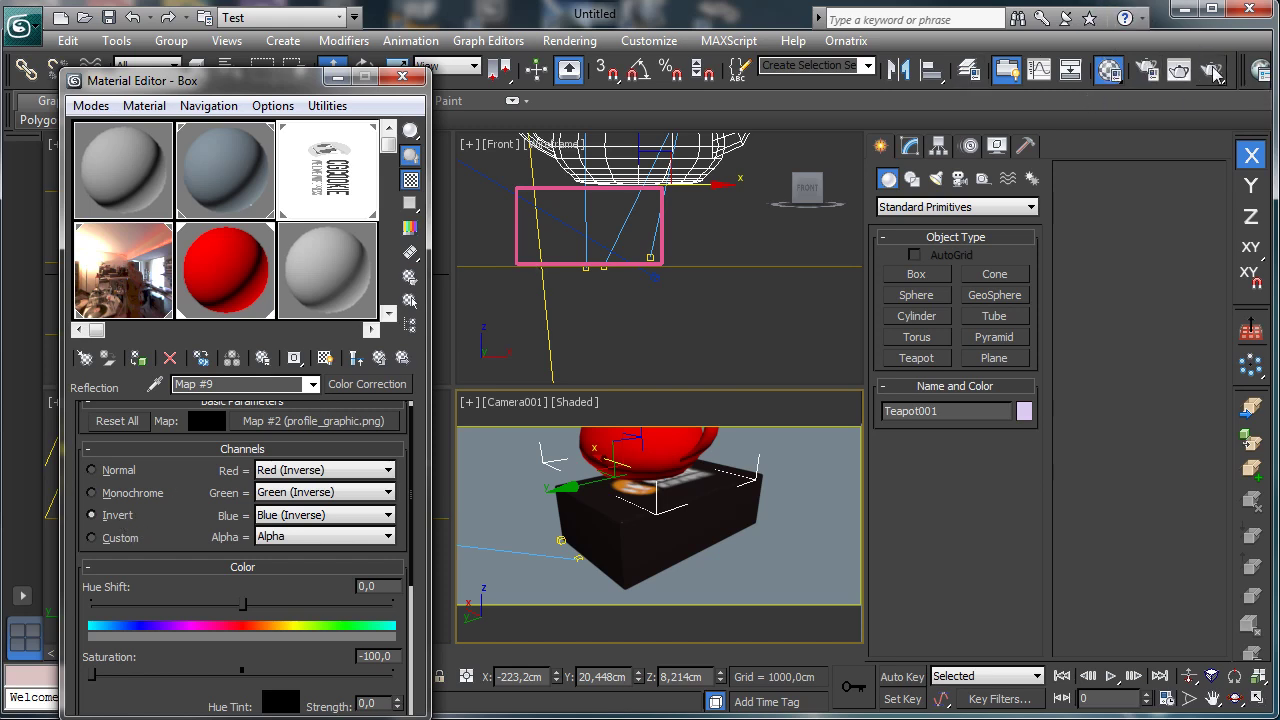
Step: Test-render the camera view with the inverted glossiness map, cancel the rendering and put away the rendered frame
left_click(1179, 69)
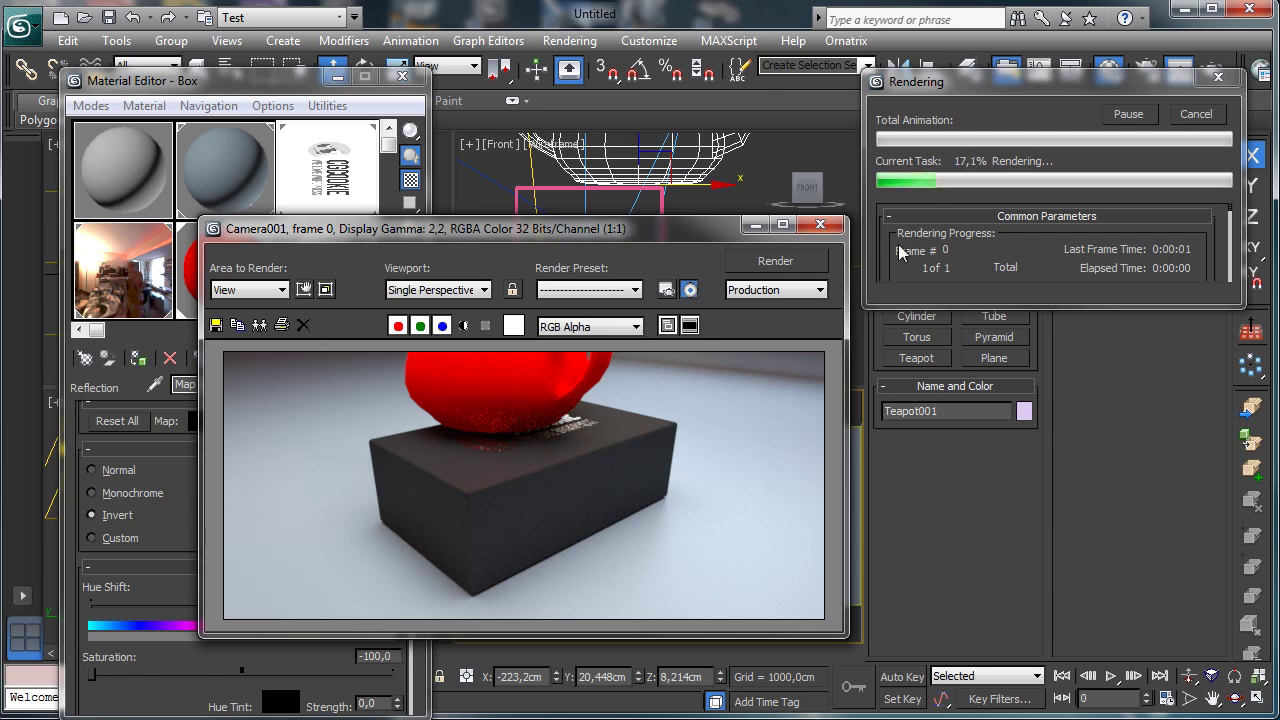
key("Escape")
left_click(756, 226)
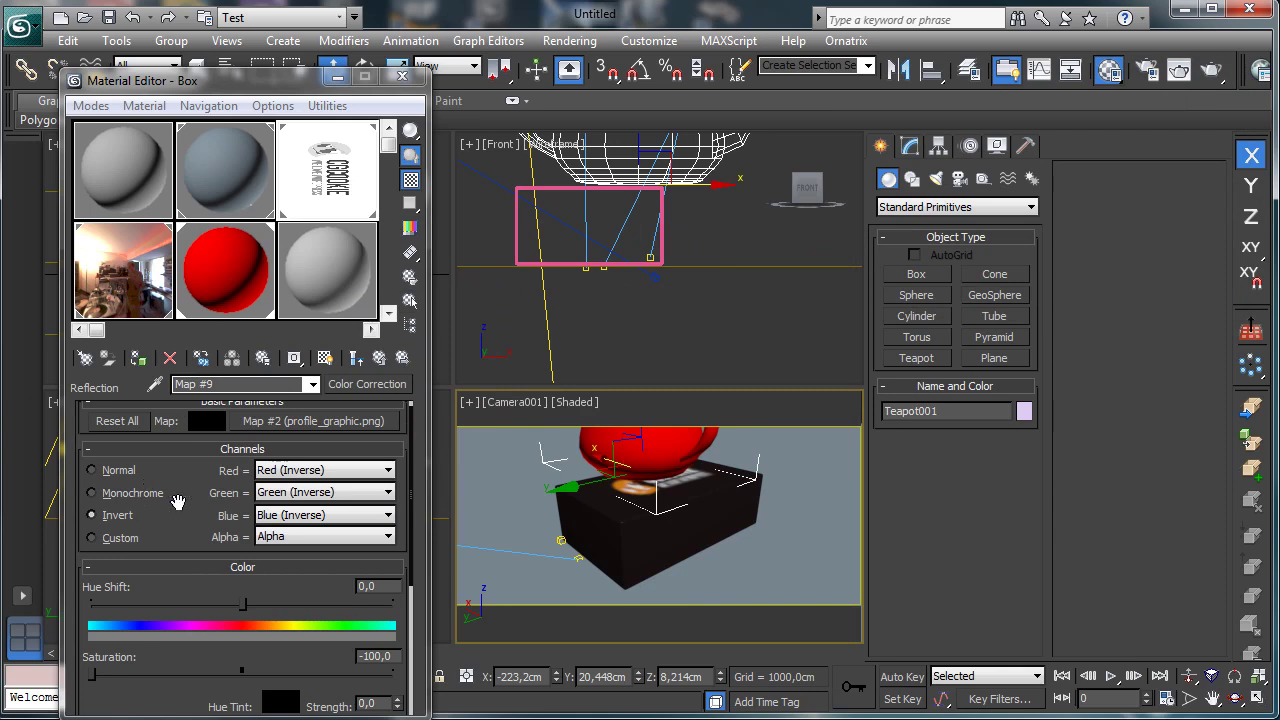
Step: Lower the Brightness of the glossiness map's Color Correction to about -27,6
scroll(185, 502, "down", 3)
left_click_drag(226, 568, 22, 542)
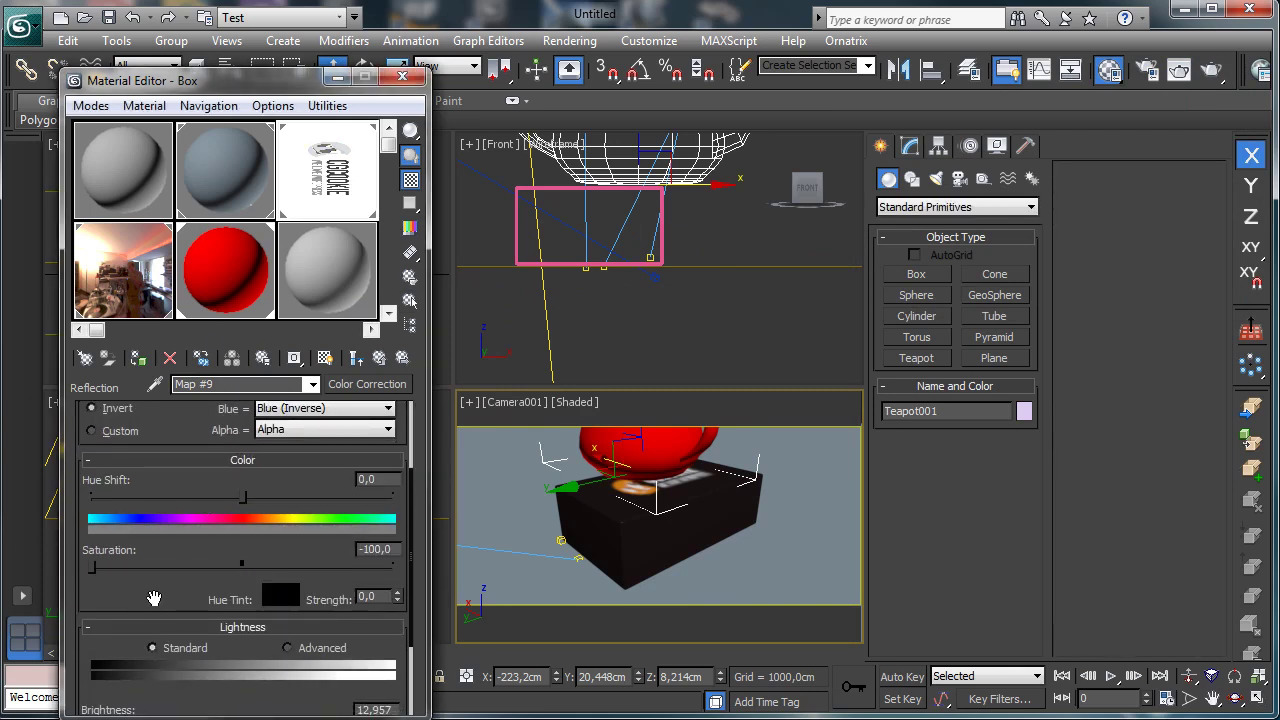
scroll(165, 600, "down", 3)
left_click_drag(261, 607, 200, 605)
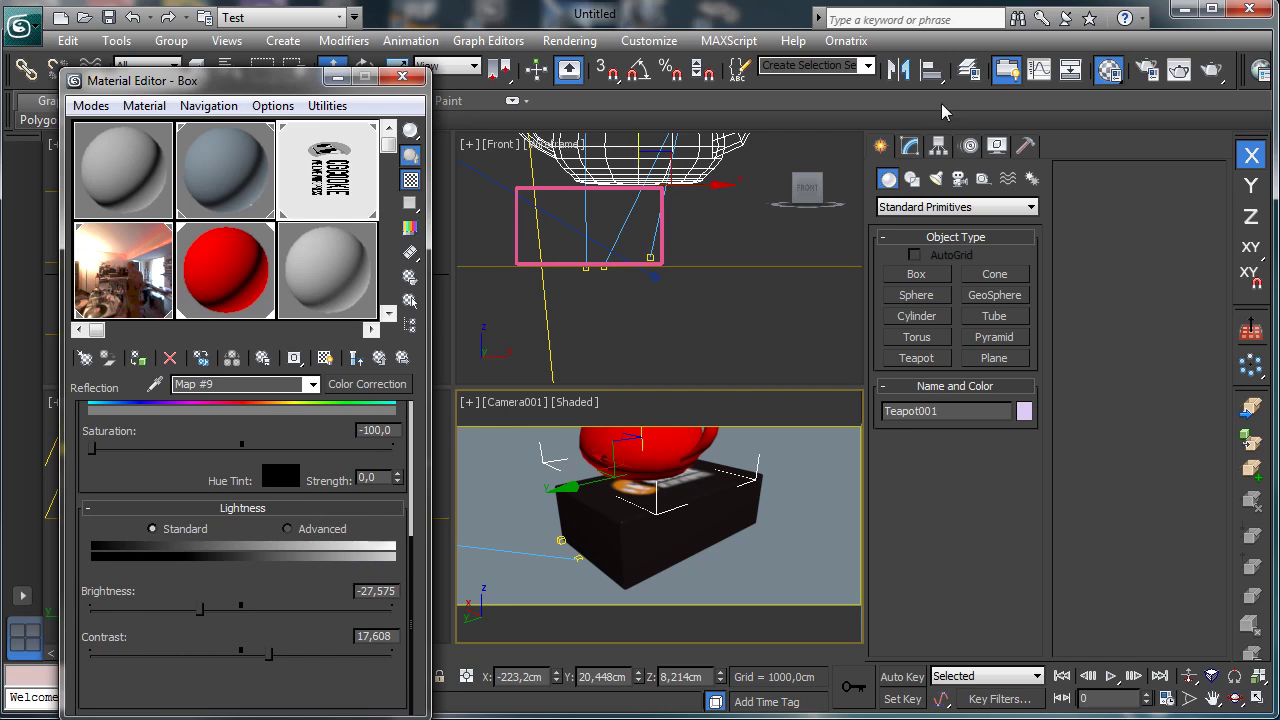
Step: Test-render the camera view with the darker glossiness map, cancel the rendering and put away the rendered frame
left_click(1222, 70)
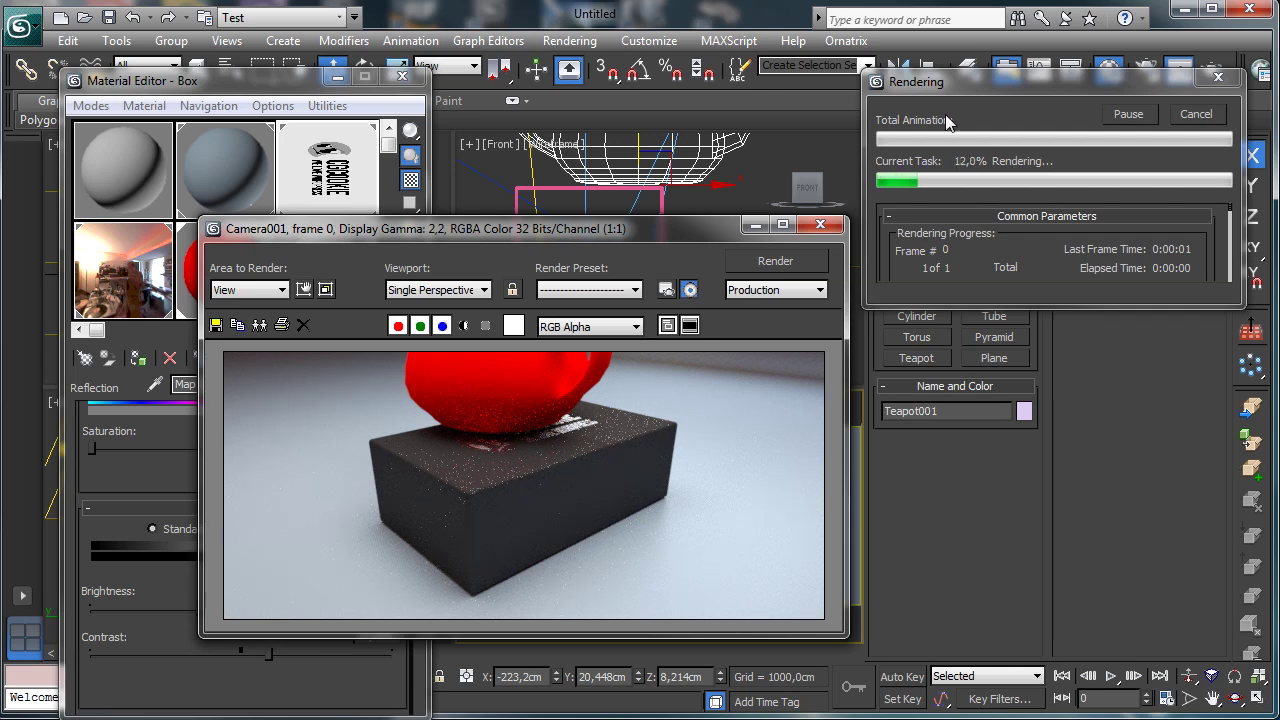
left_click(1193, 114)
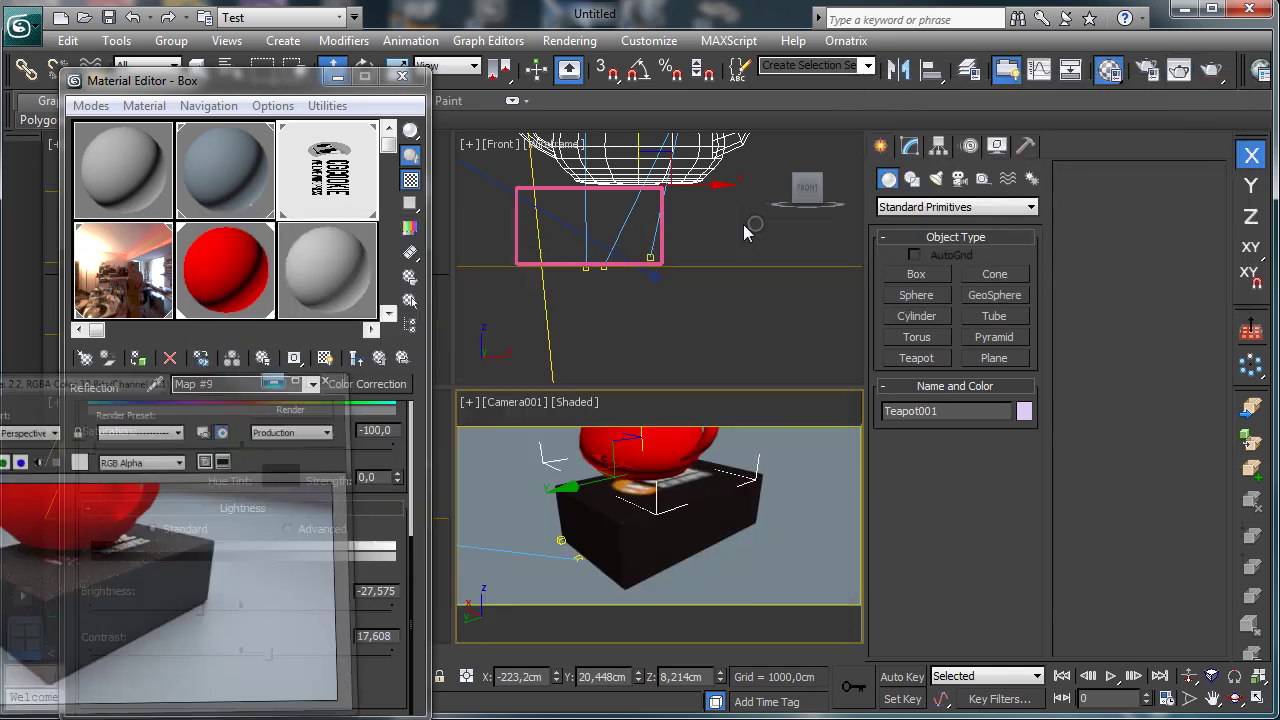
left_click(756, 224)
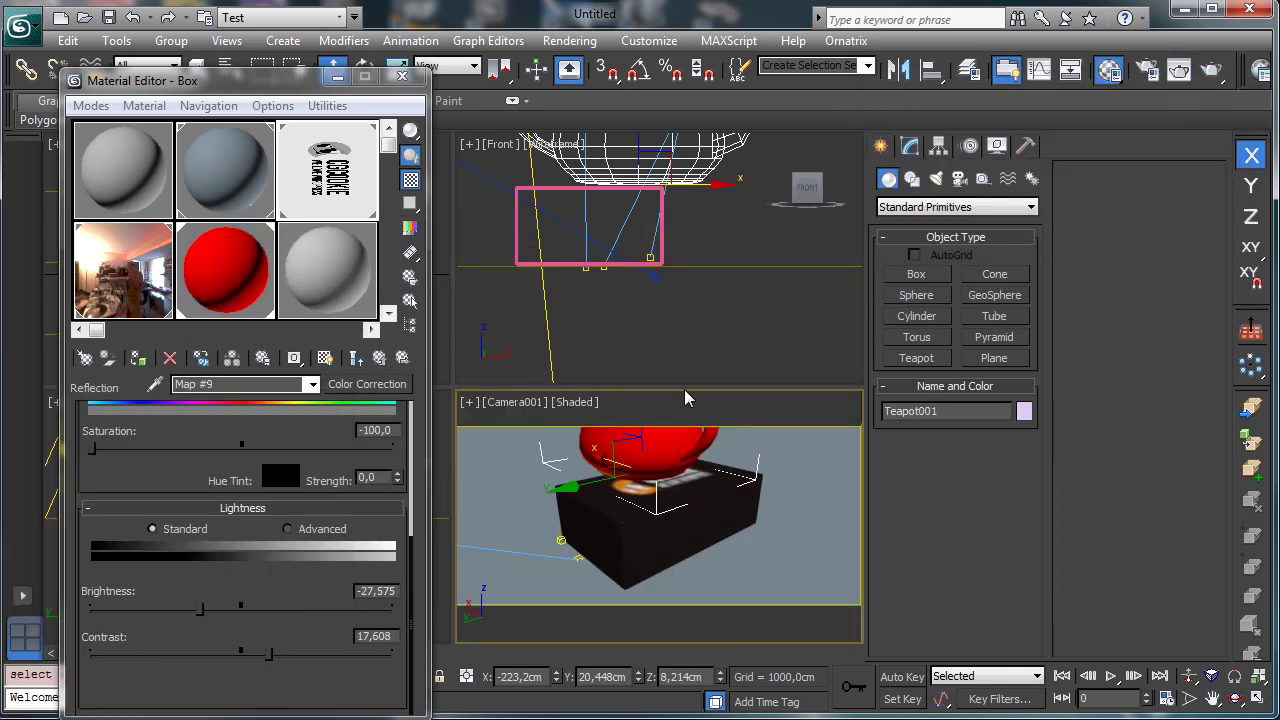
Step: Delete the teapot, test-render the box alone in the camera view and put away the rendered frame
key("Delete")
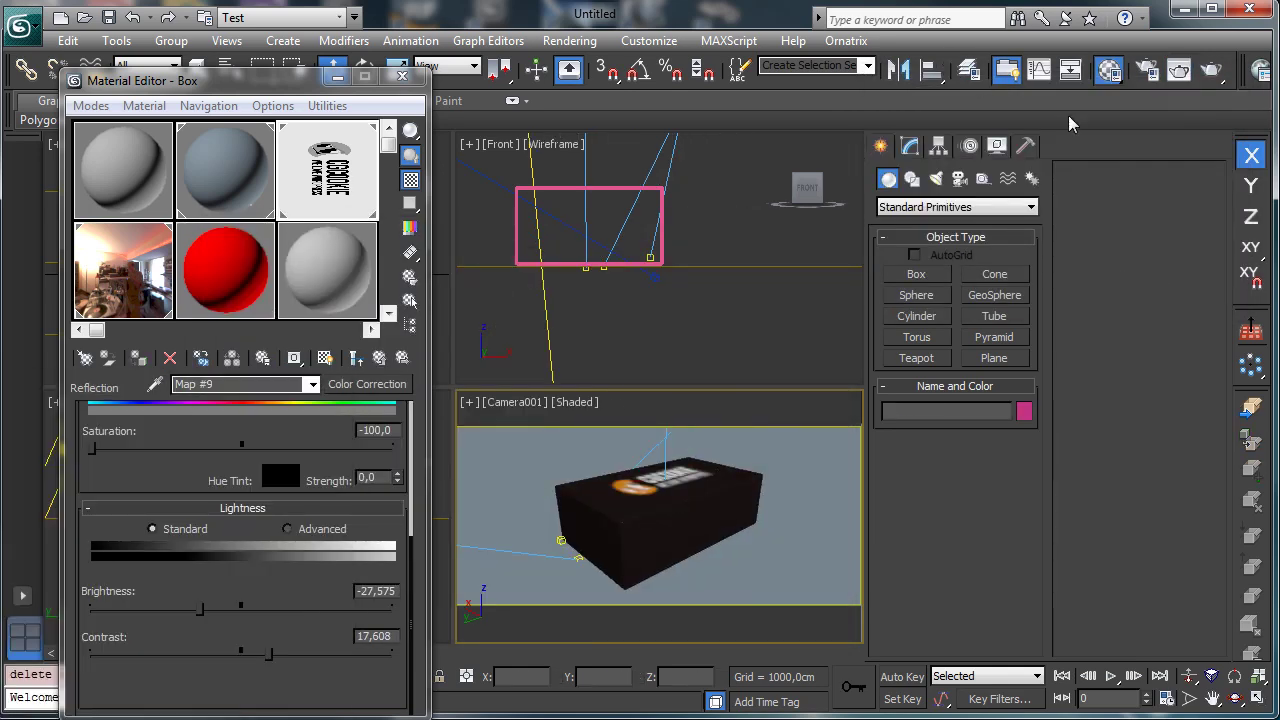
left_click(1211, 69)
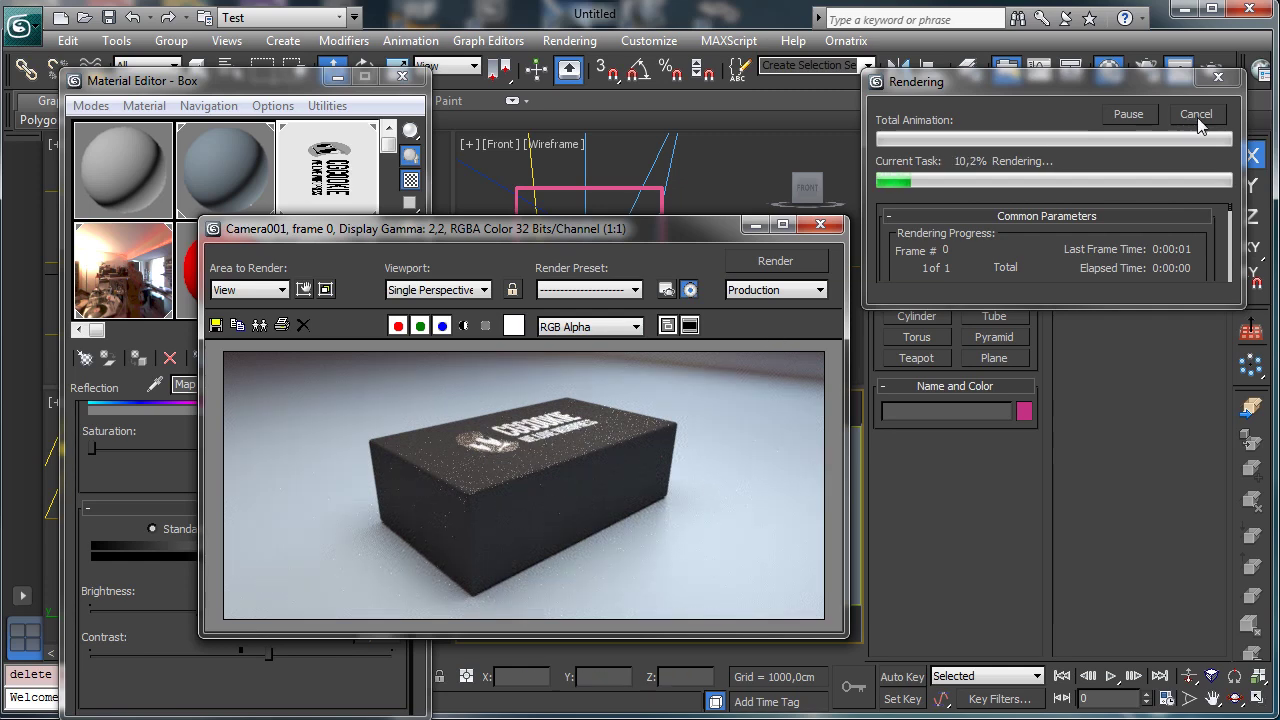
left_click(755, 226)
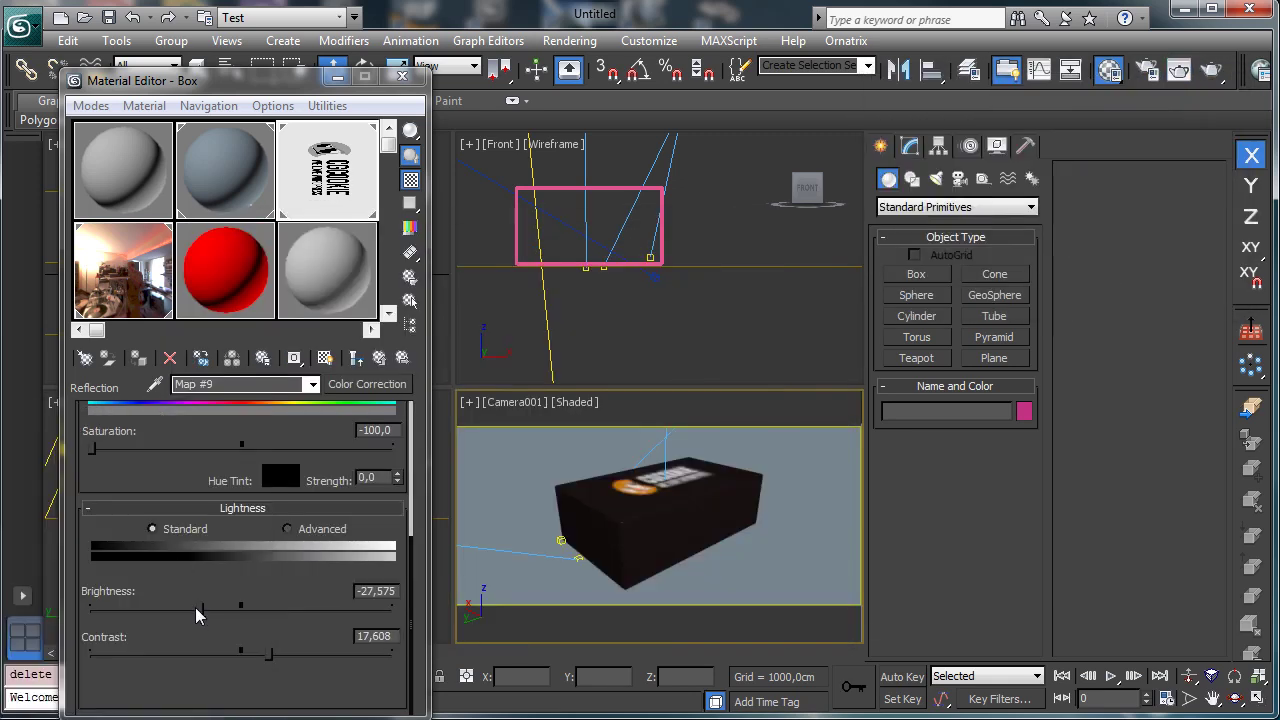
Step: Lower the glossiness map's Brightness to about -66,1, test-render the camera view and close the rendered frame
left_click_drag(199, 608, 142, 608)
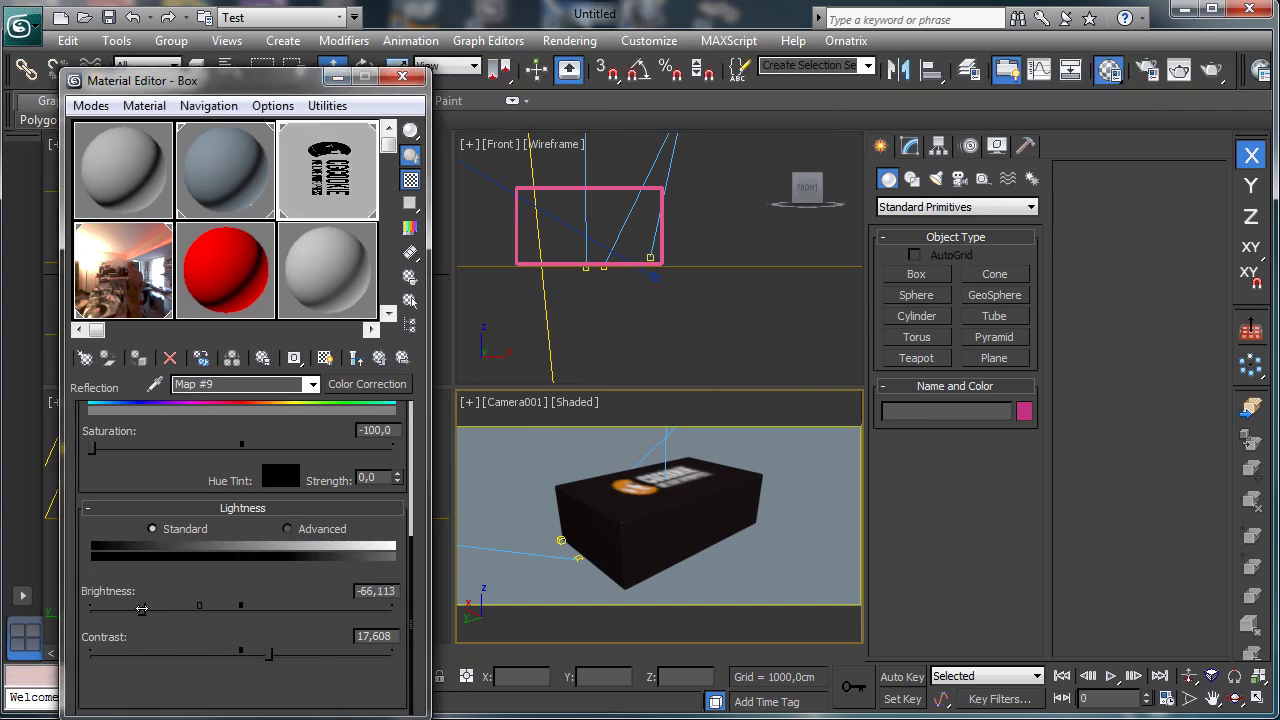
left_click(1210, 68)
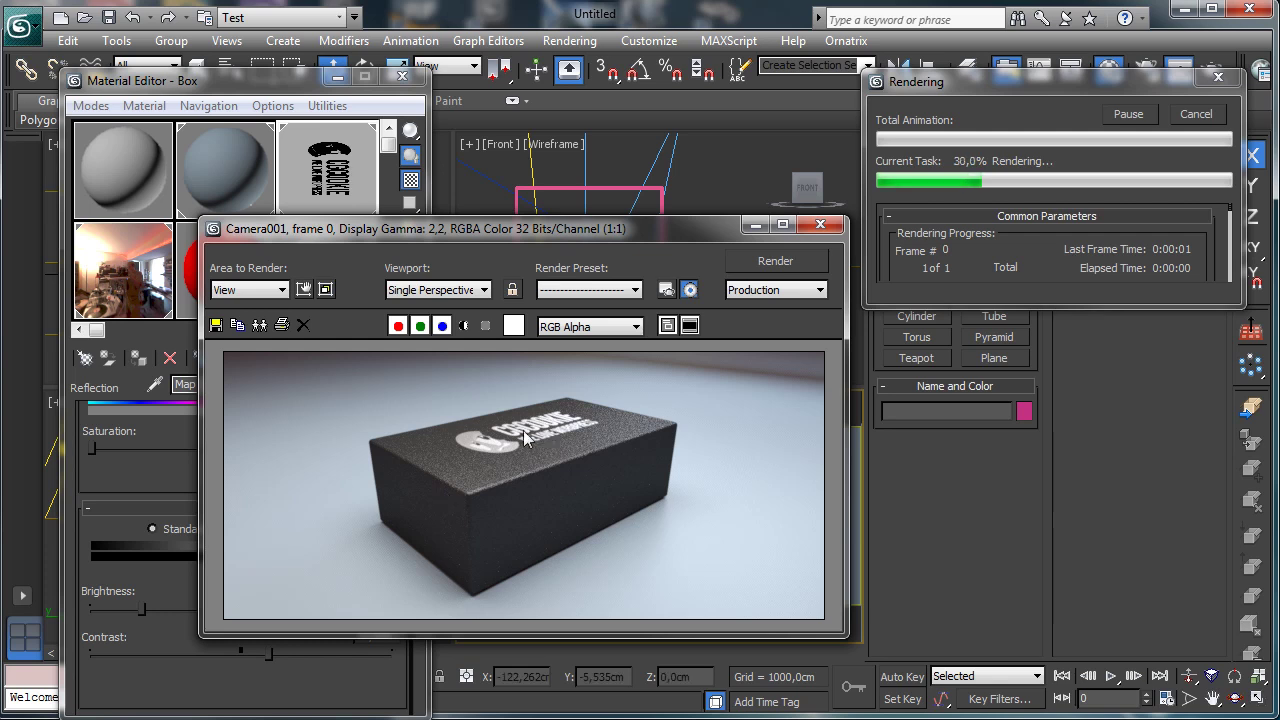
left_click(819, 226)
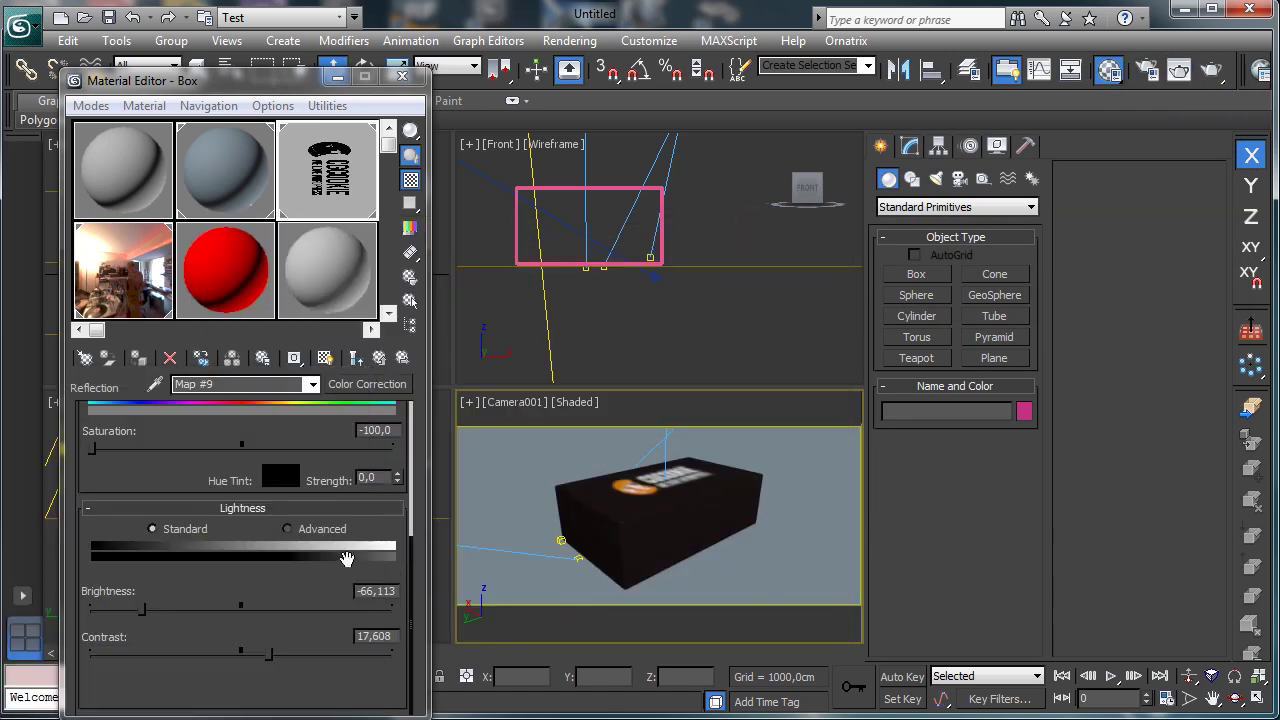
Step: Lower the Contrast of the glossiness map's Color Correction to about -18,9
left_click_drag(269, 655, 213, 656)
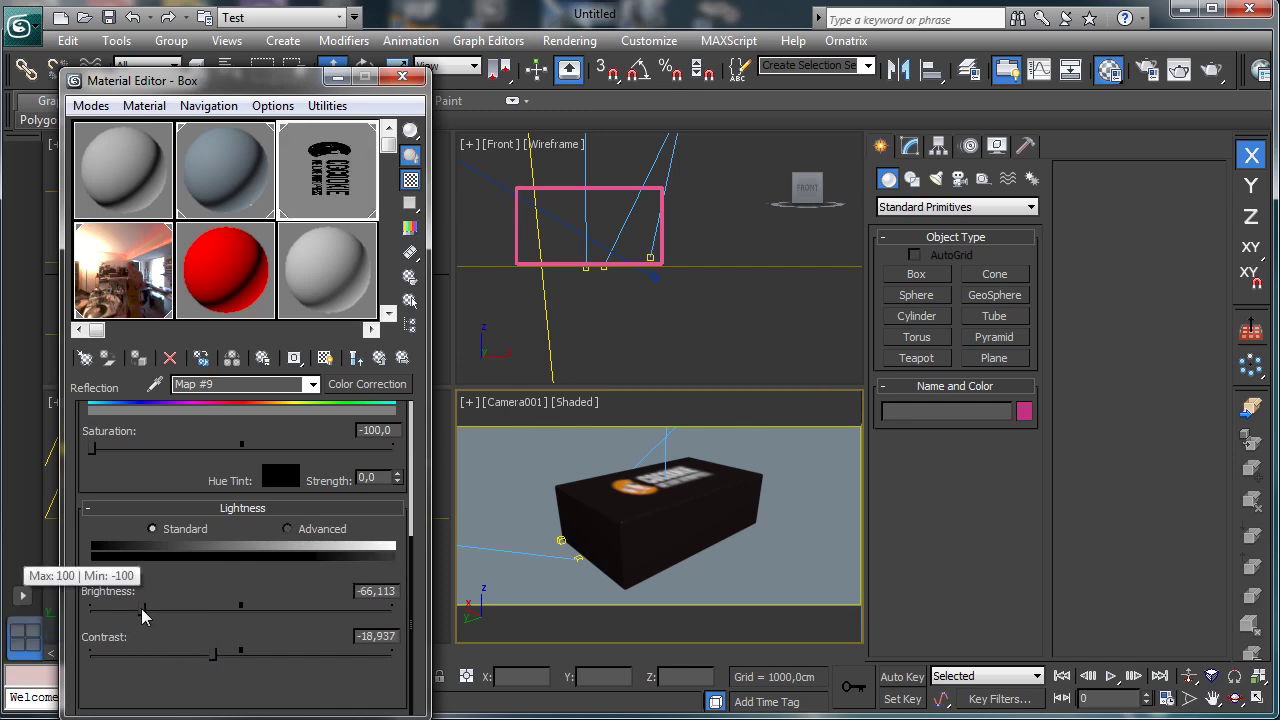
Step: Adjust the reflection glossiness map's Color Correction to a Brightness of about -10,3 and a Contrast of about -35,5
left_click_drag(145, 609, 200, 617)
right_click(200, 617)
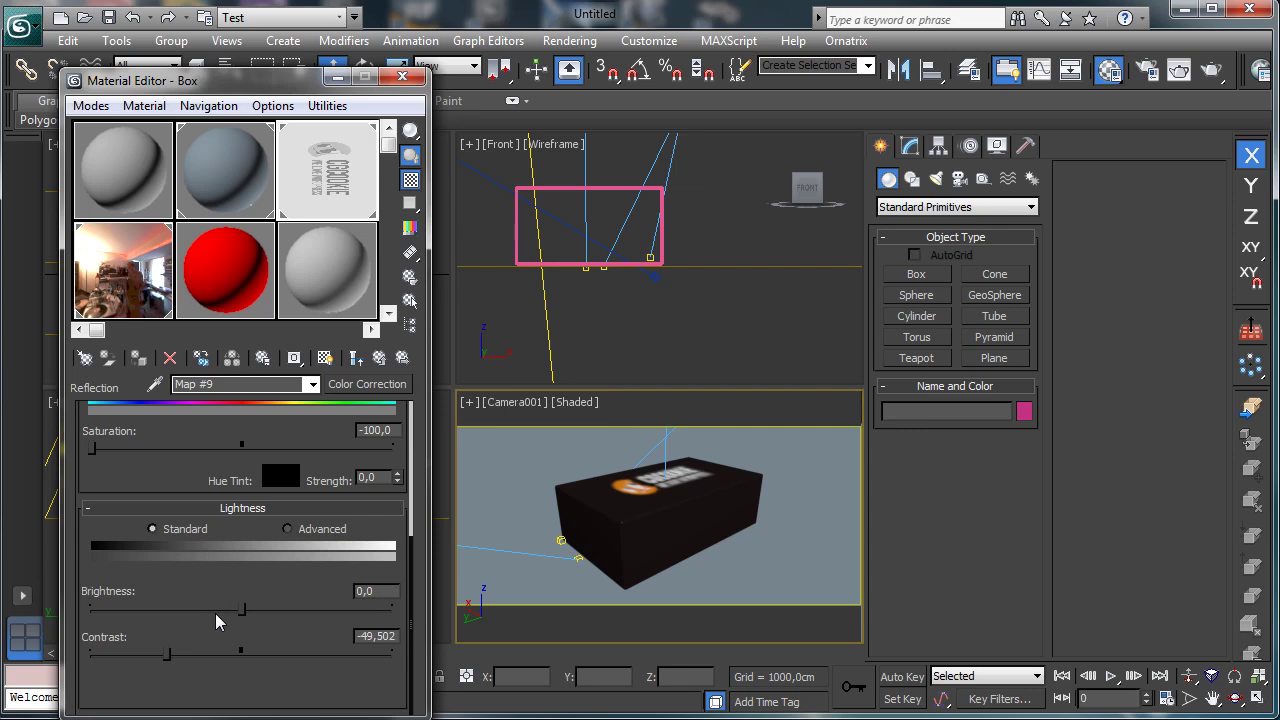
left_click_drag(217, 614, 226, 611)
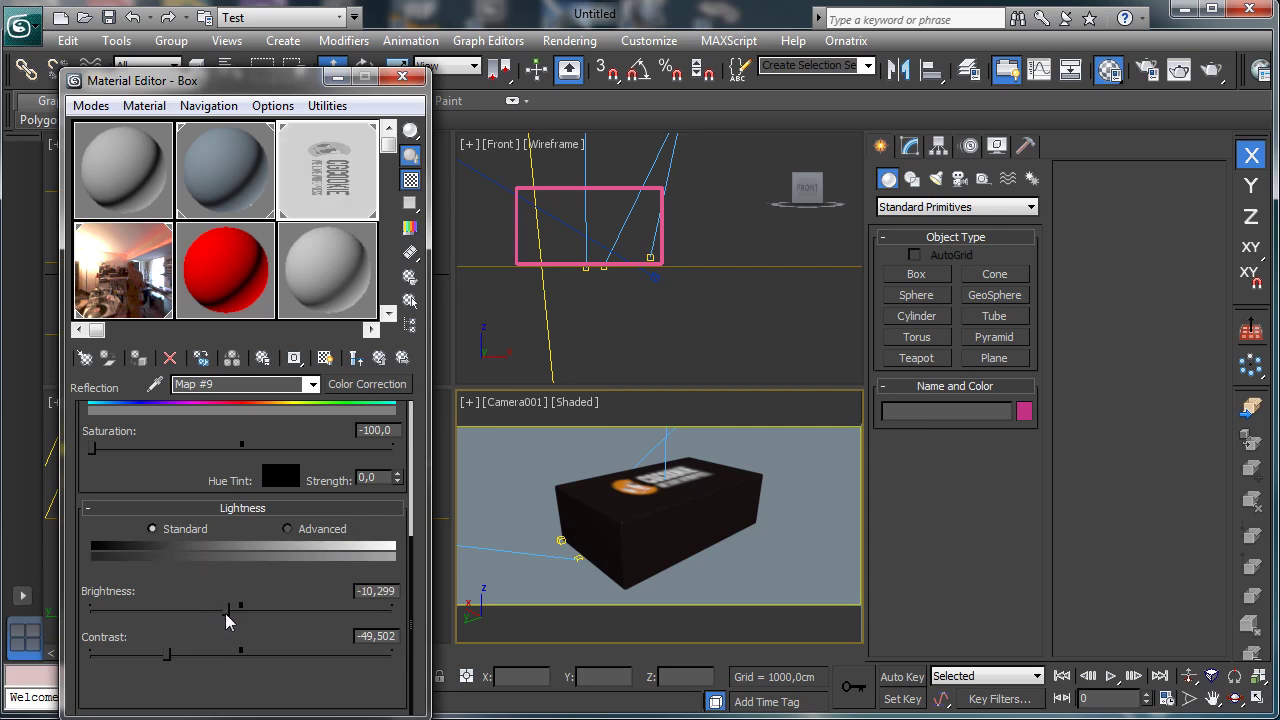
left_click(190, 656)
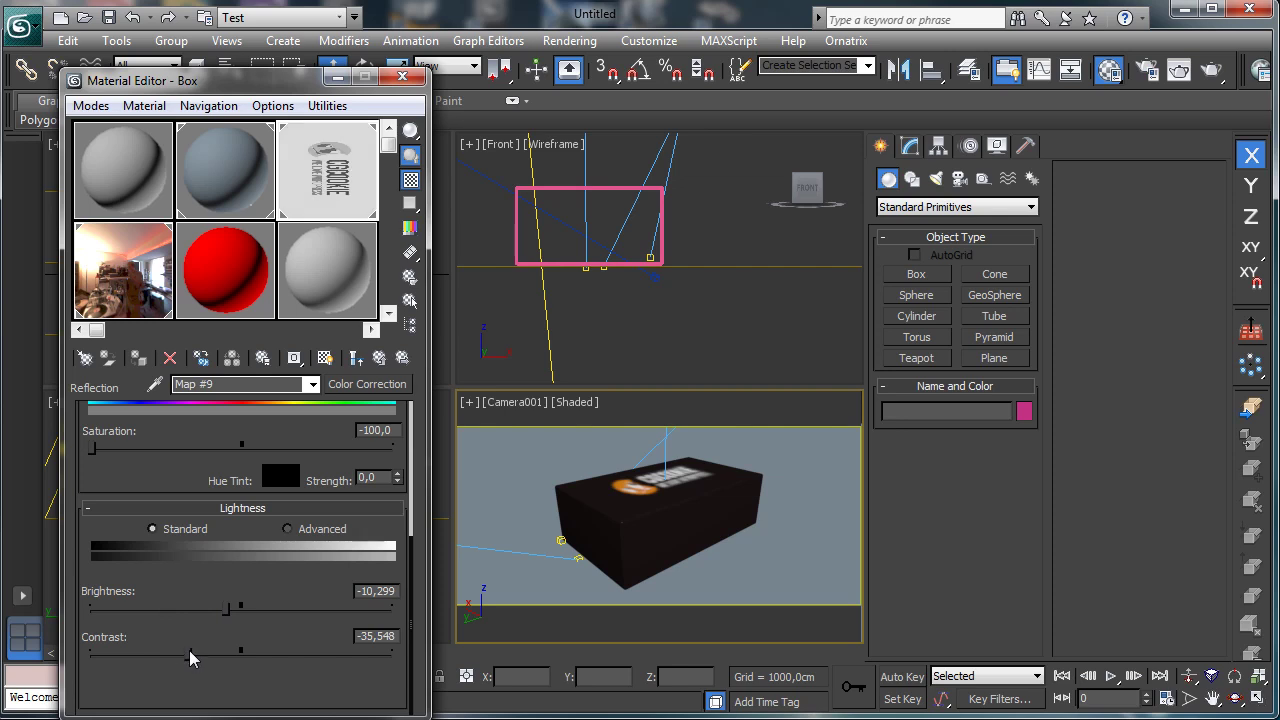
Step: Test-render the camera view with the adjusted glossiness map, cancel the rendering and close the rendered frame
left_click(1212, 69)
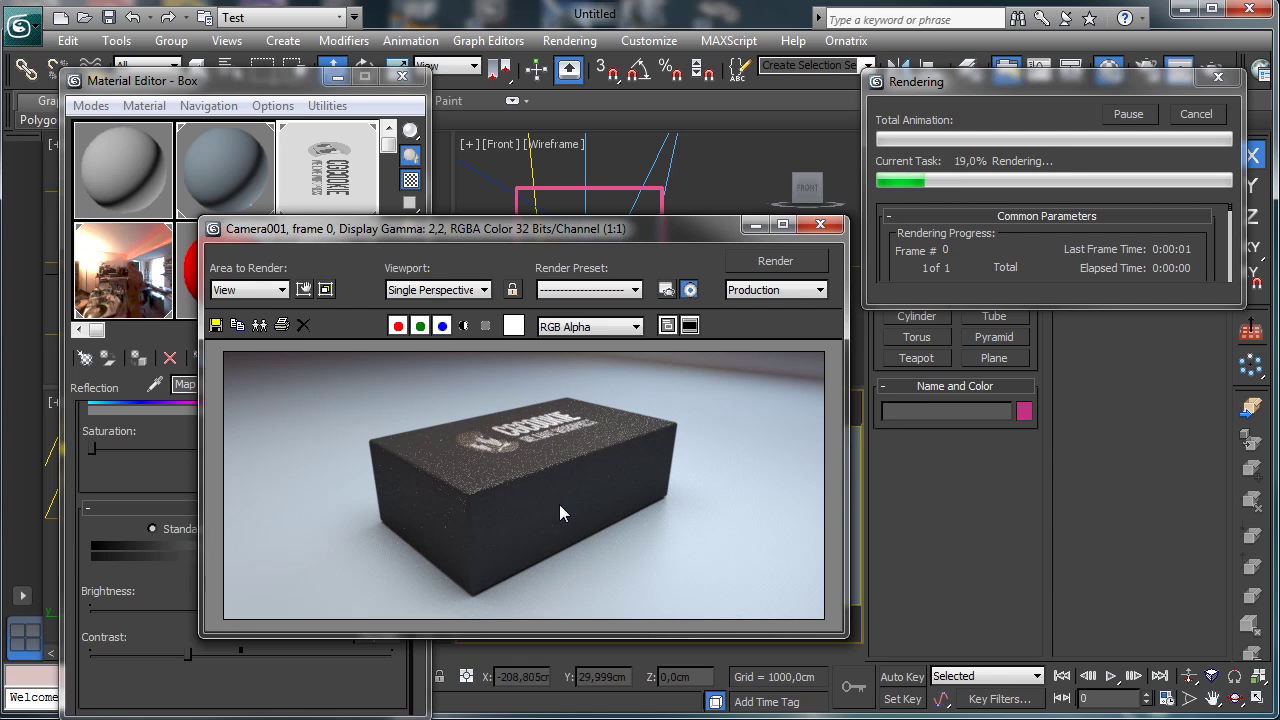
left_click(1191, 114)
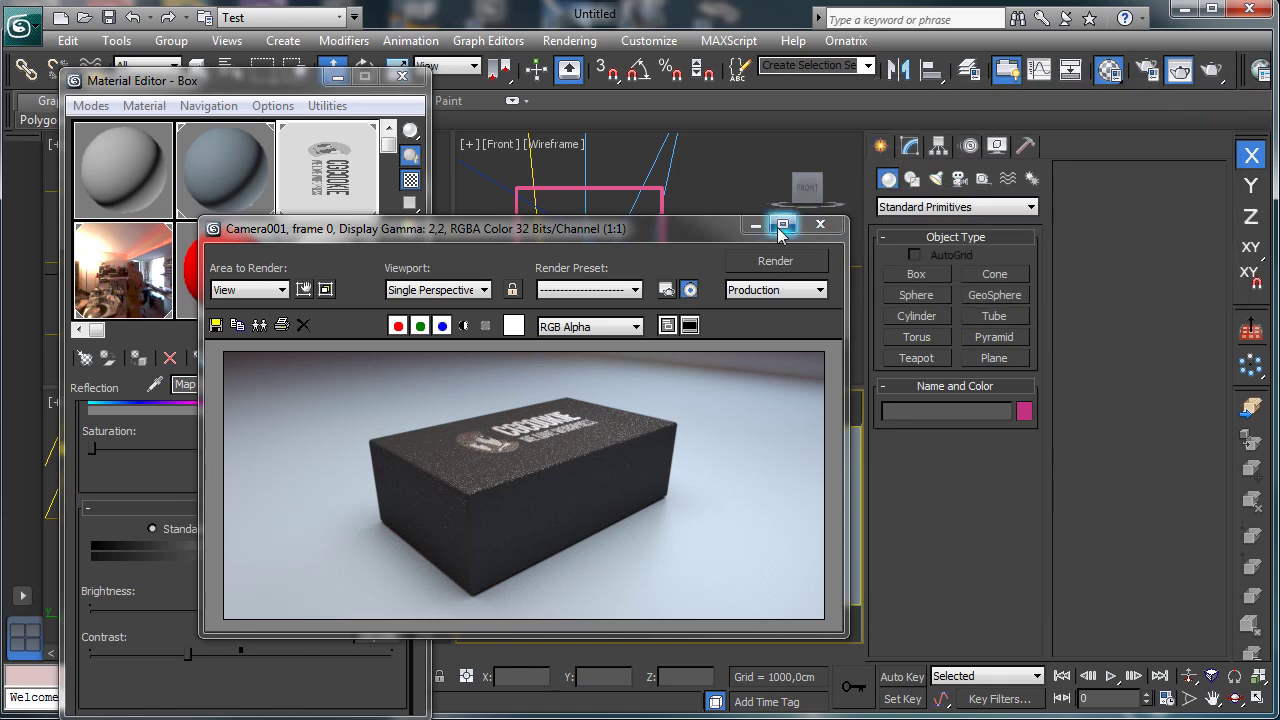
left_click(820, 224)
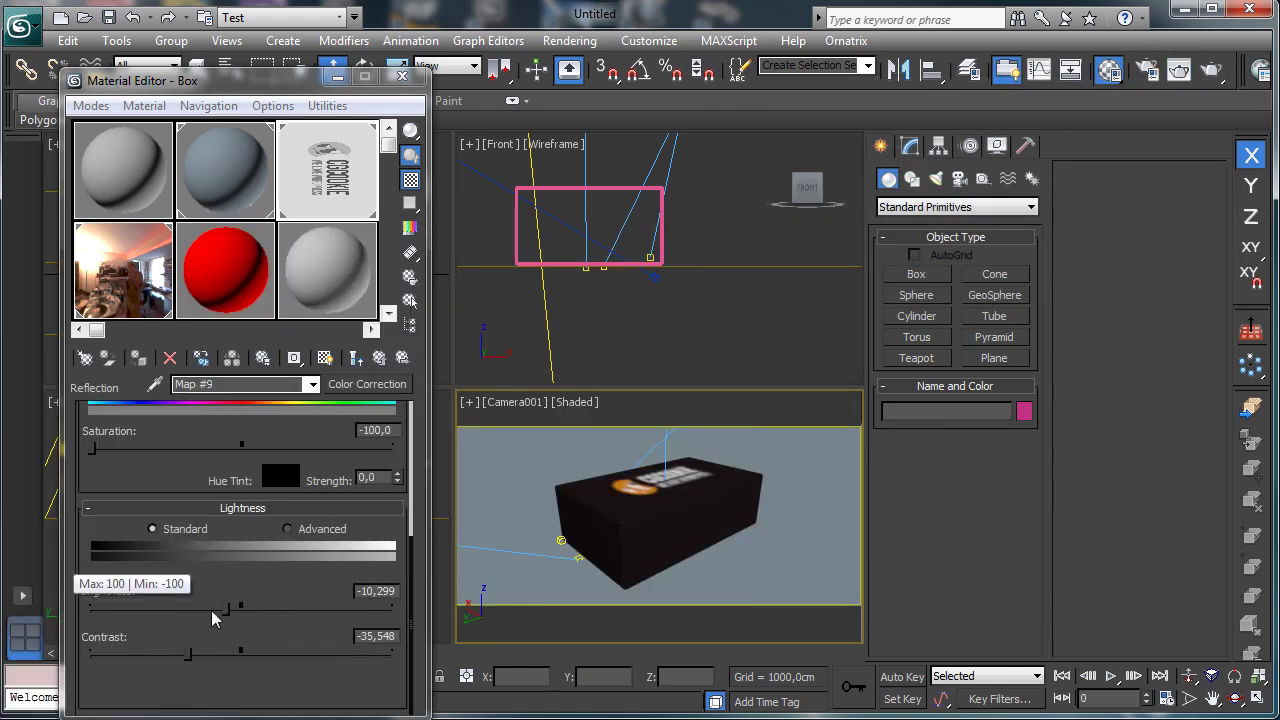
Step: Lower the glossiness map's Brightness to about -22,3 and Contrast to about -49,5, and test-render the camera view
left_click_drag(226, 606, 178, 657)
left_click_drag(212, 616, 213, 612)
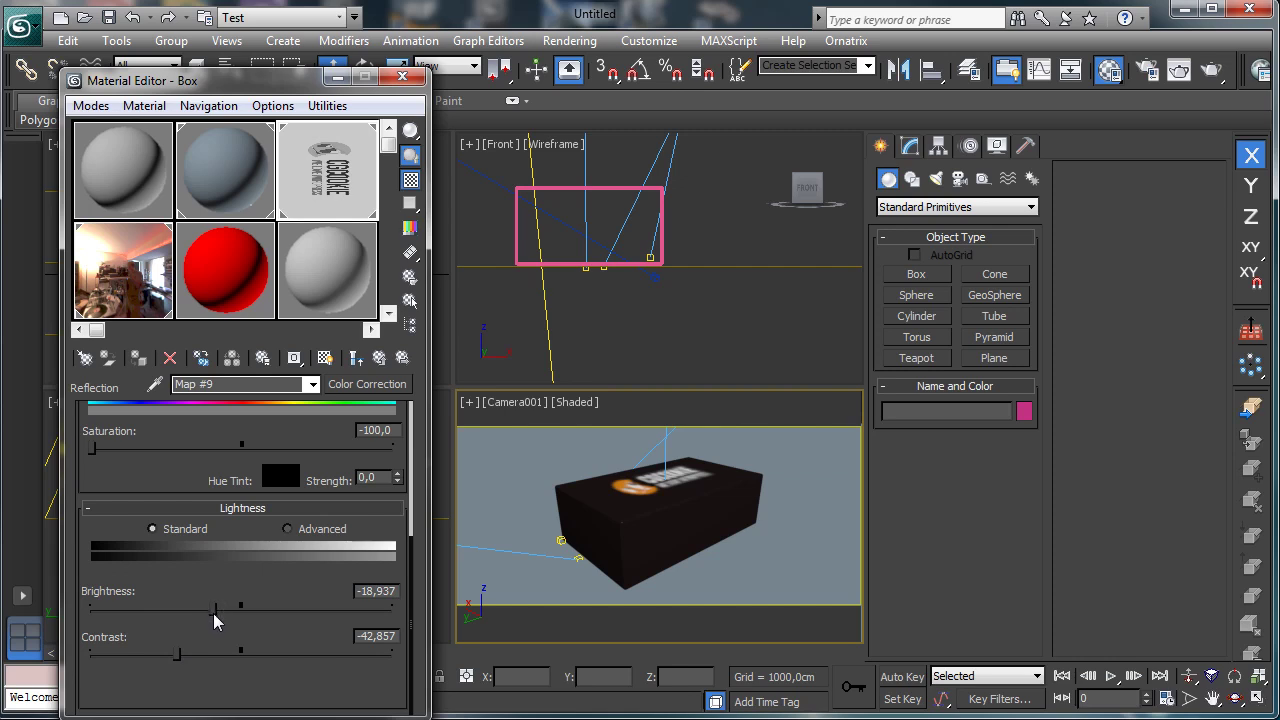
left_click_drag(177, 657, 170, 656)
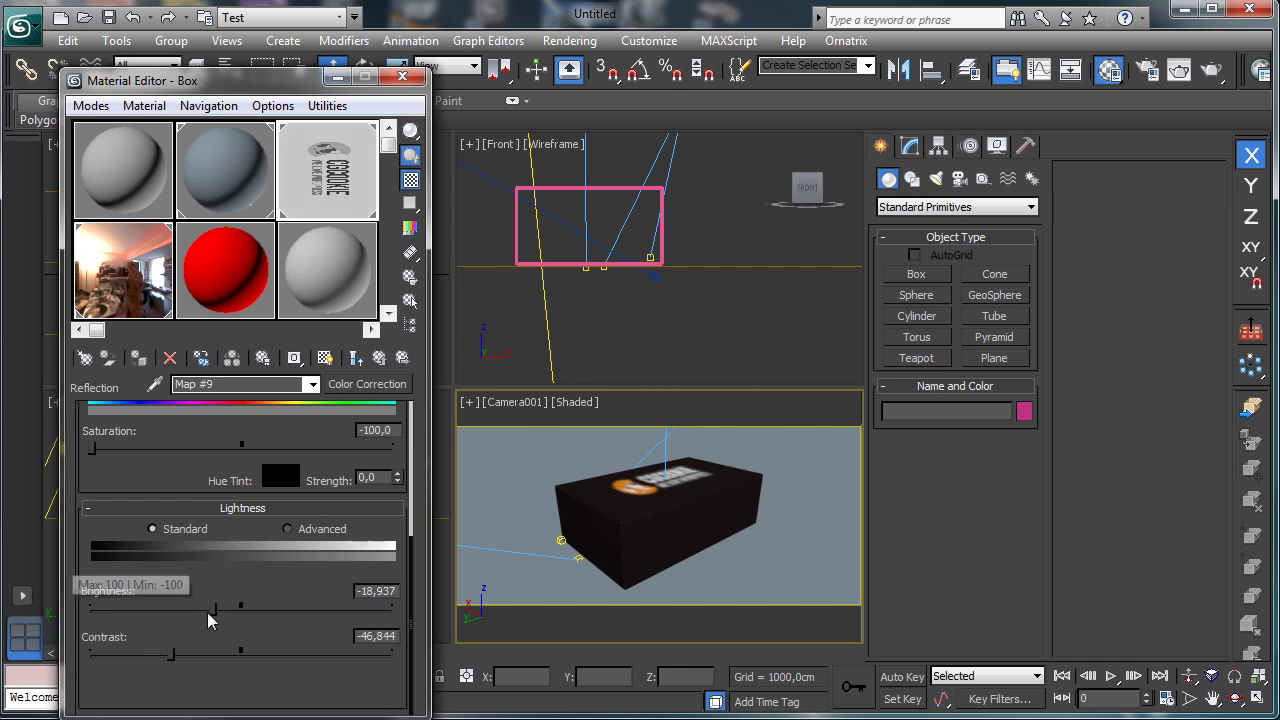
left_click_drag(213, 614, 208, 614)
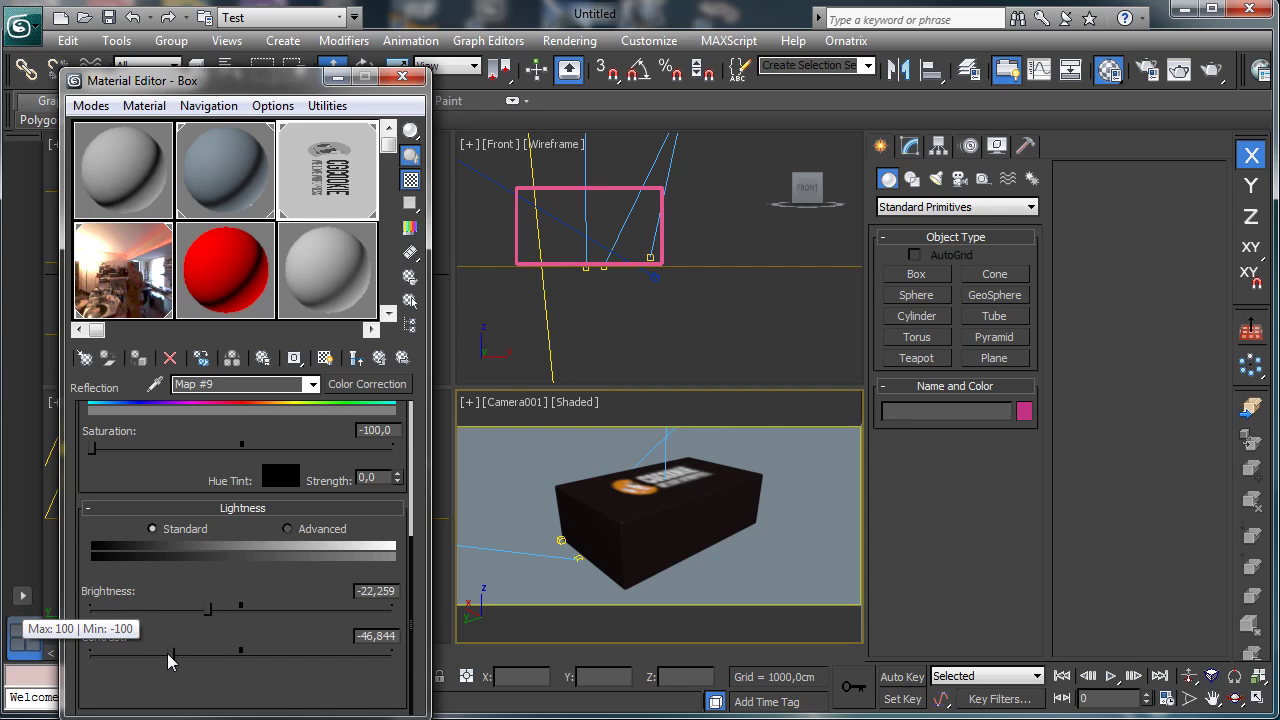
left_click_drag(167, 663, 163, 662)
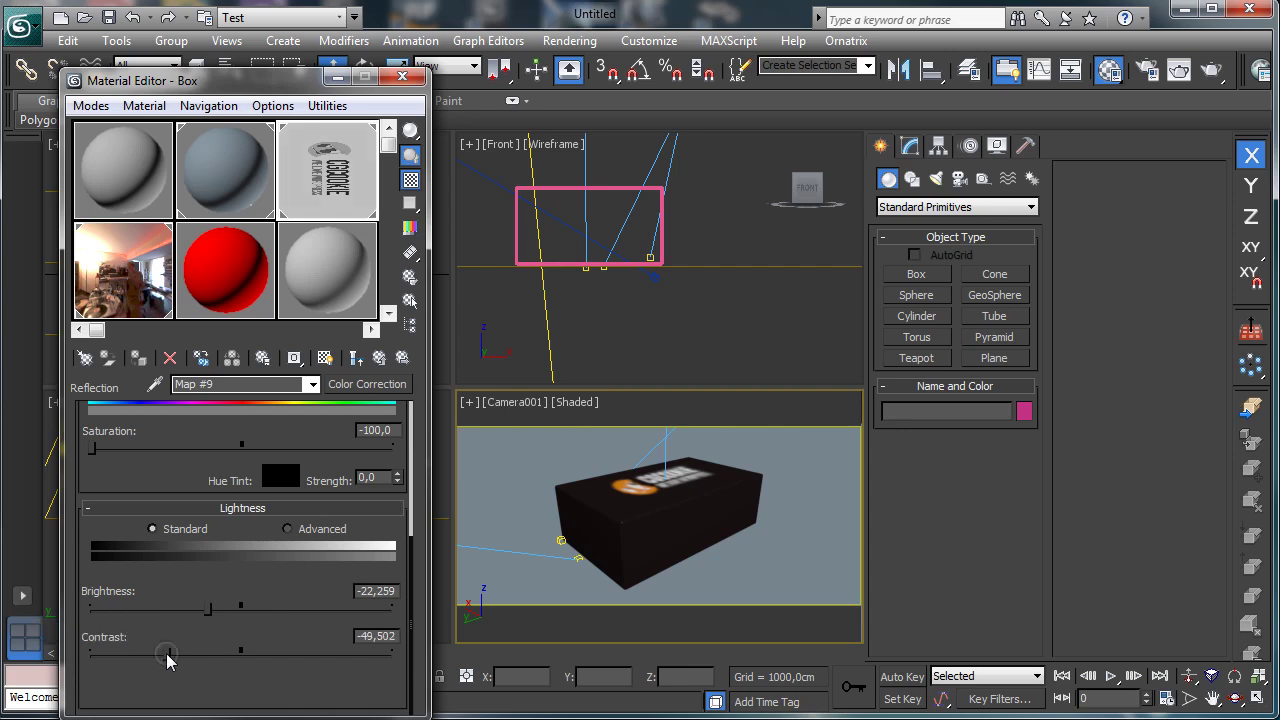
left_click(1213, 72)
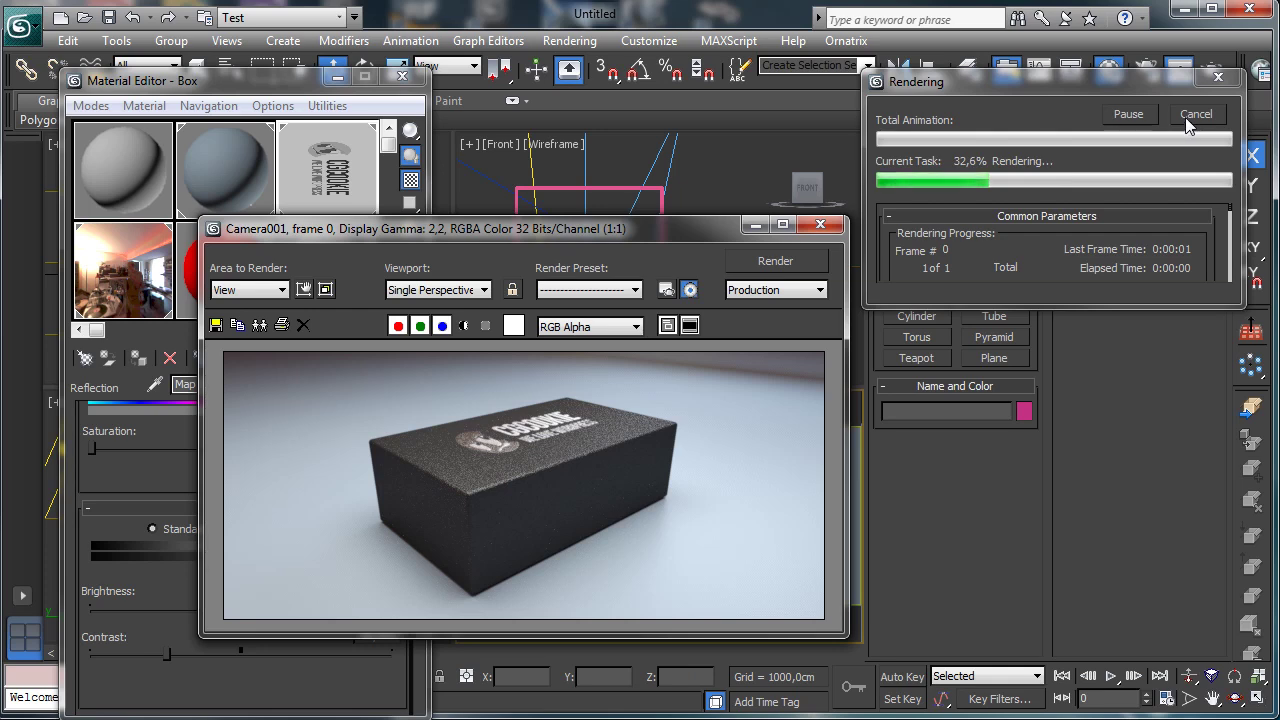
left_click(755, 225)
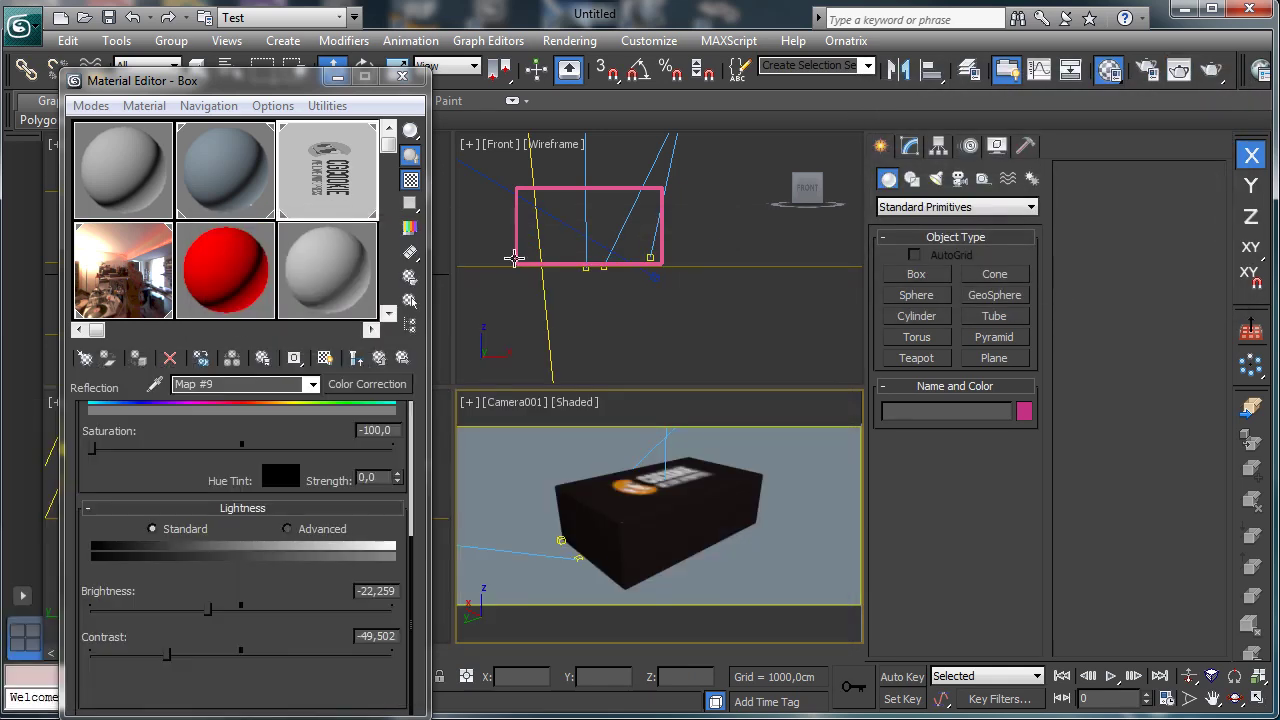
Step: Return to the Box material and enable its Diffuse Color map in the General Maps
left_click(381, 357)
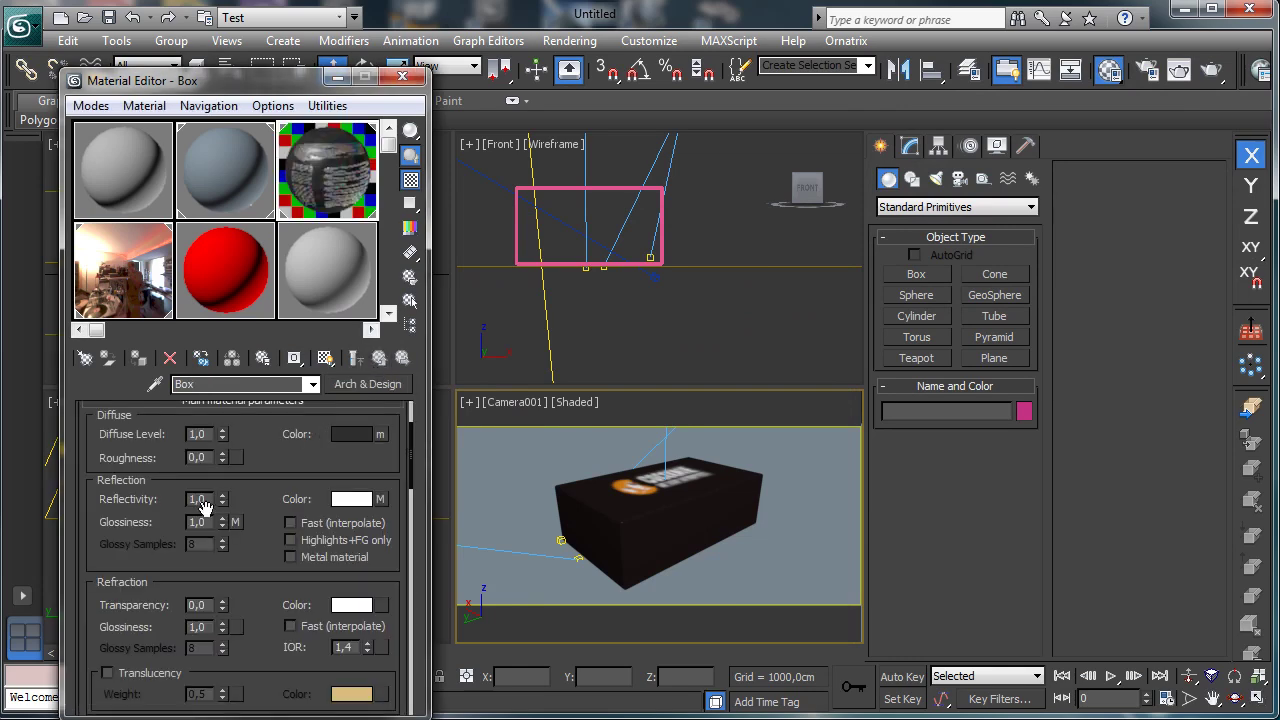
scroll(280, 475, "down", 5)
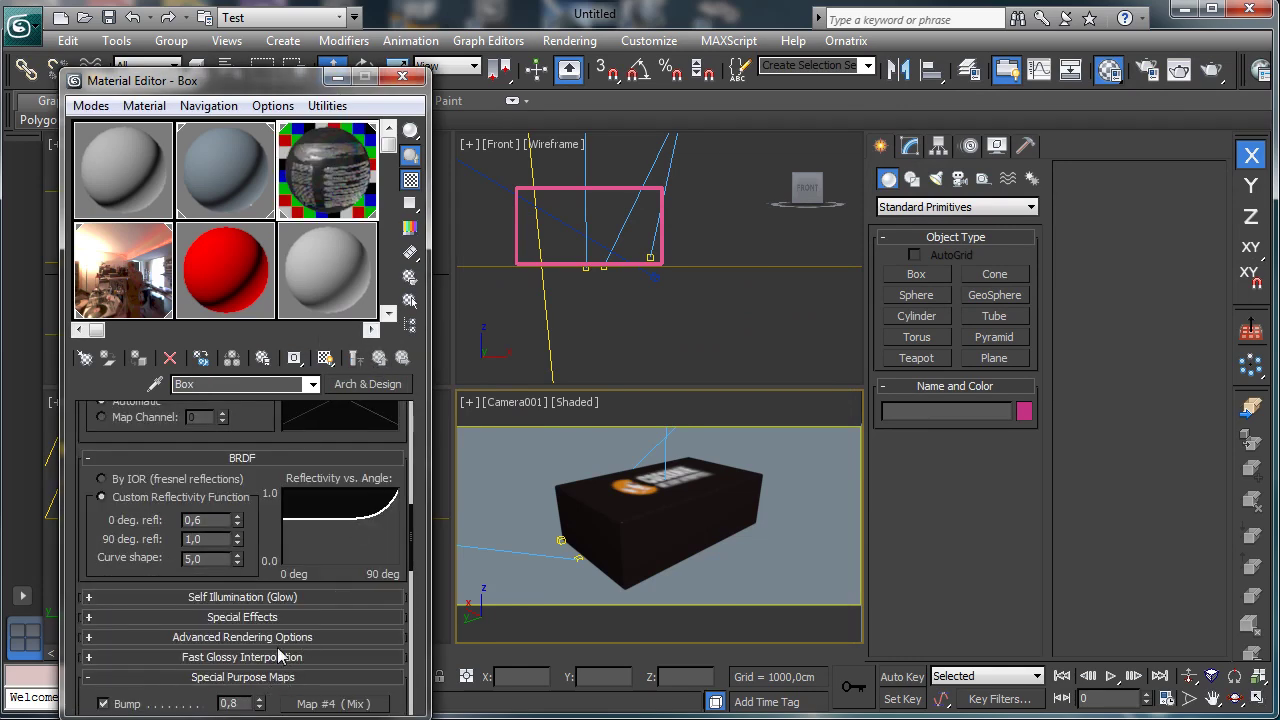
scroll(274, 527, "down", 5)
left_click(143, 568)
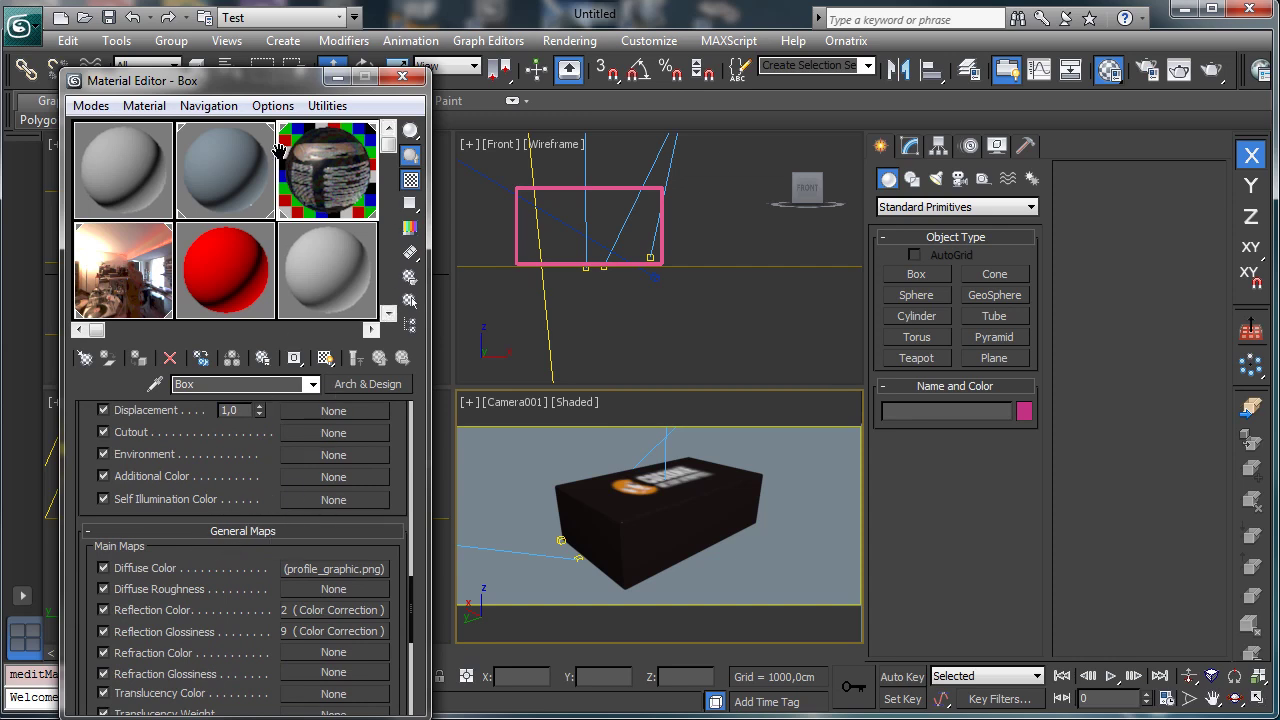
Step: Save the scene as BoxCGCookie and test-render the camera view with the diffuse map enabled
left_click(108, 18)
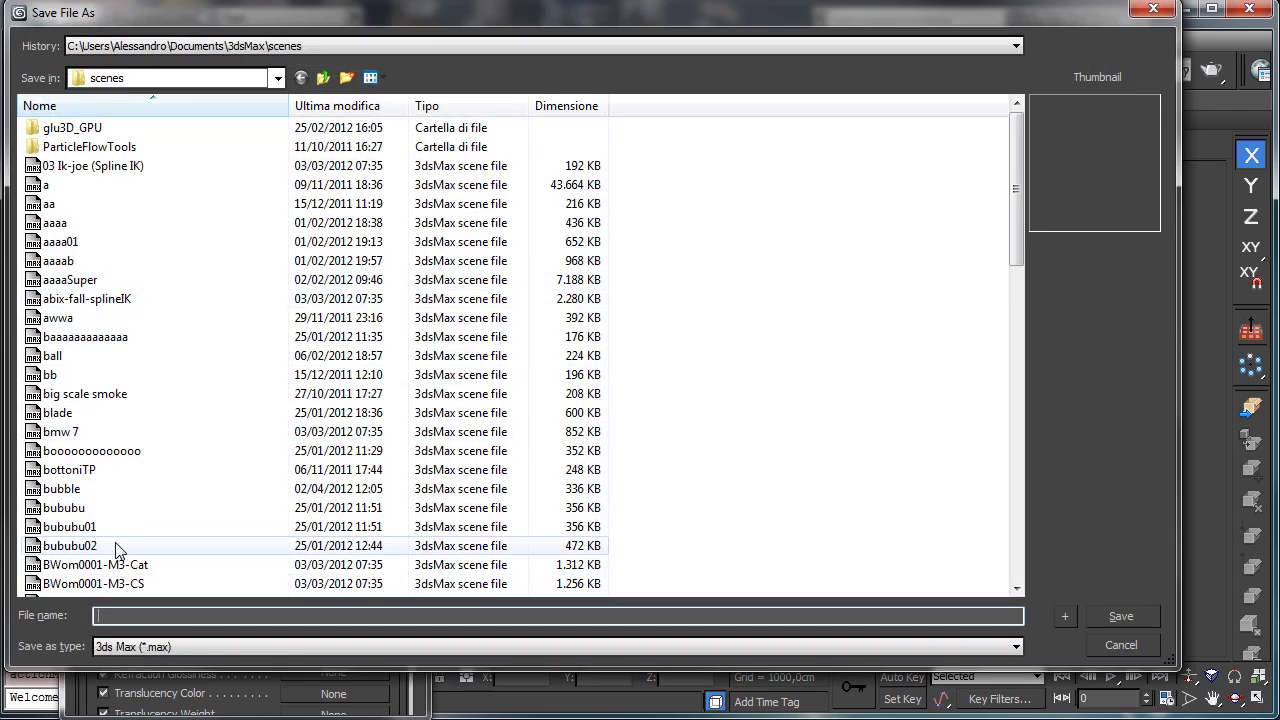
type("BoxCGCookie")
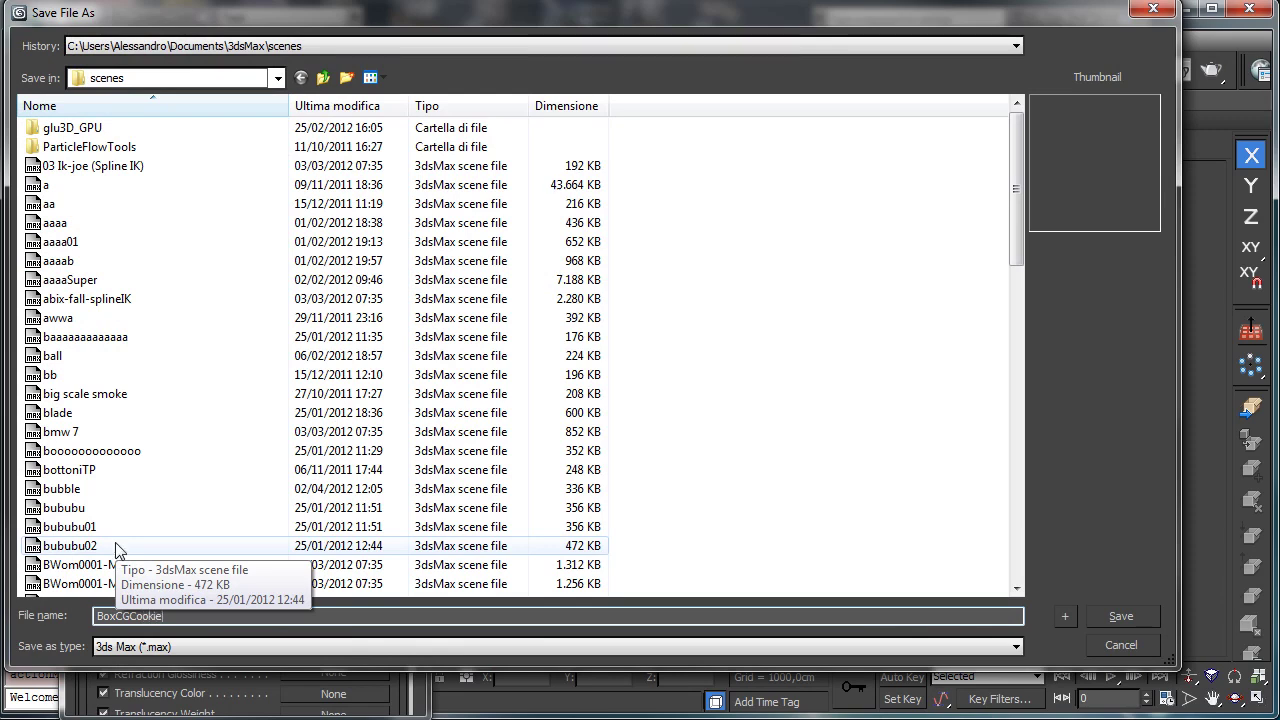
key("Return")
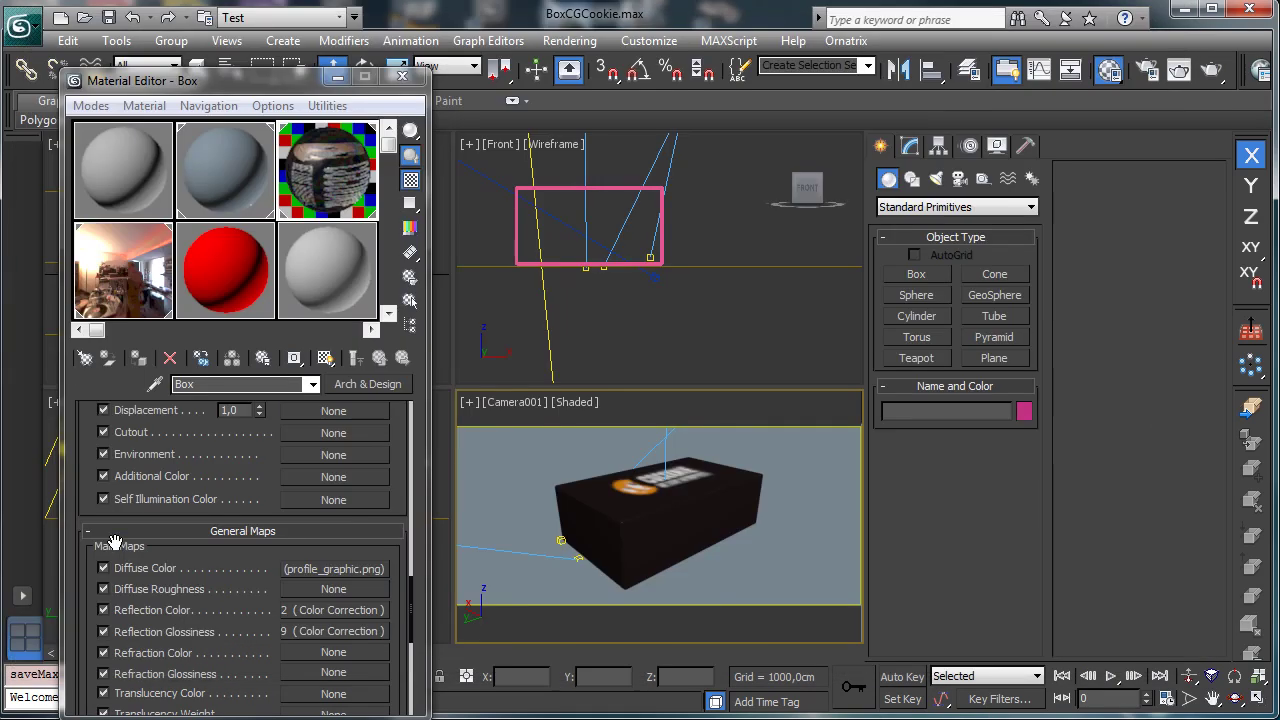
left_click(1208, 72)
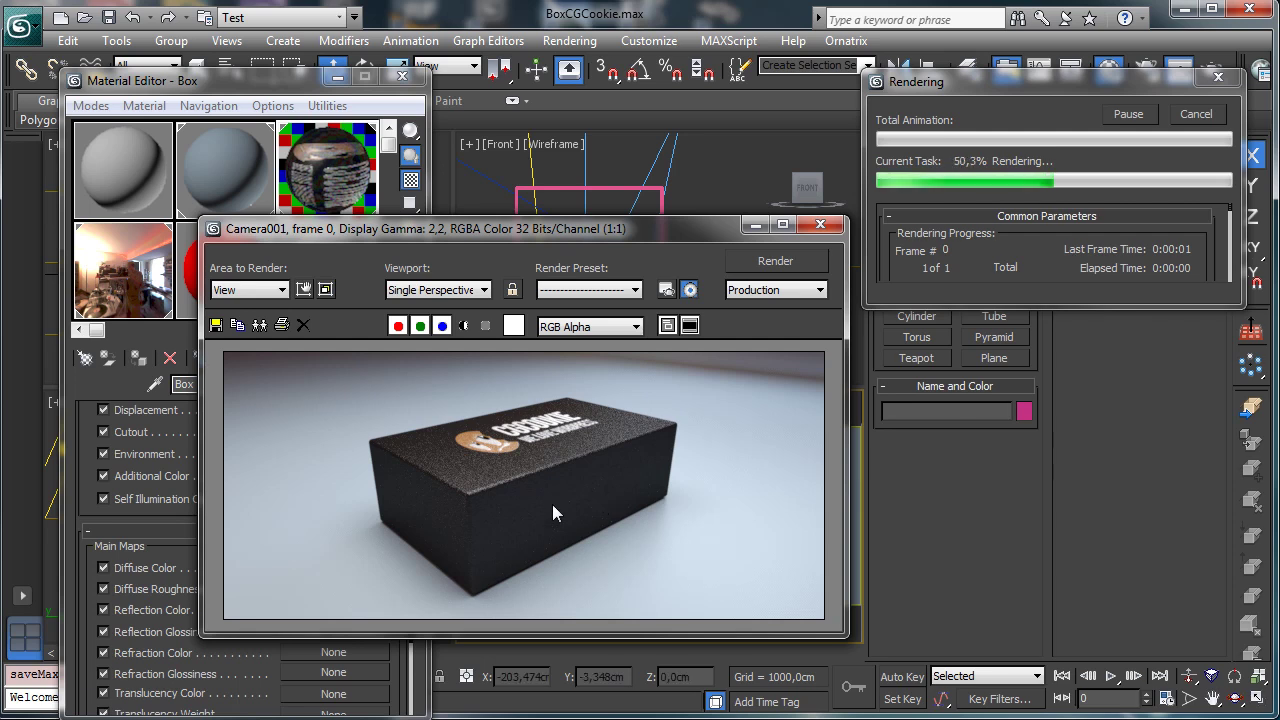
left_click(757, 225)
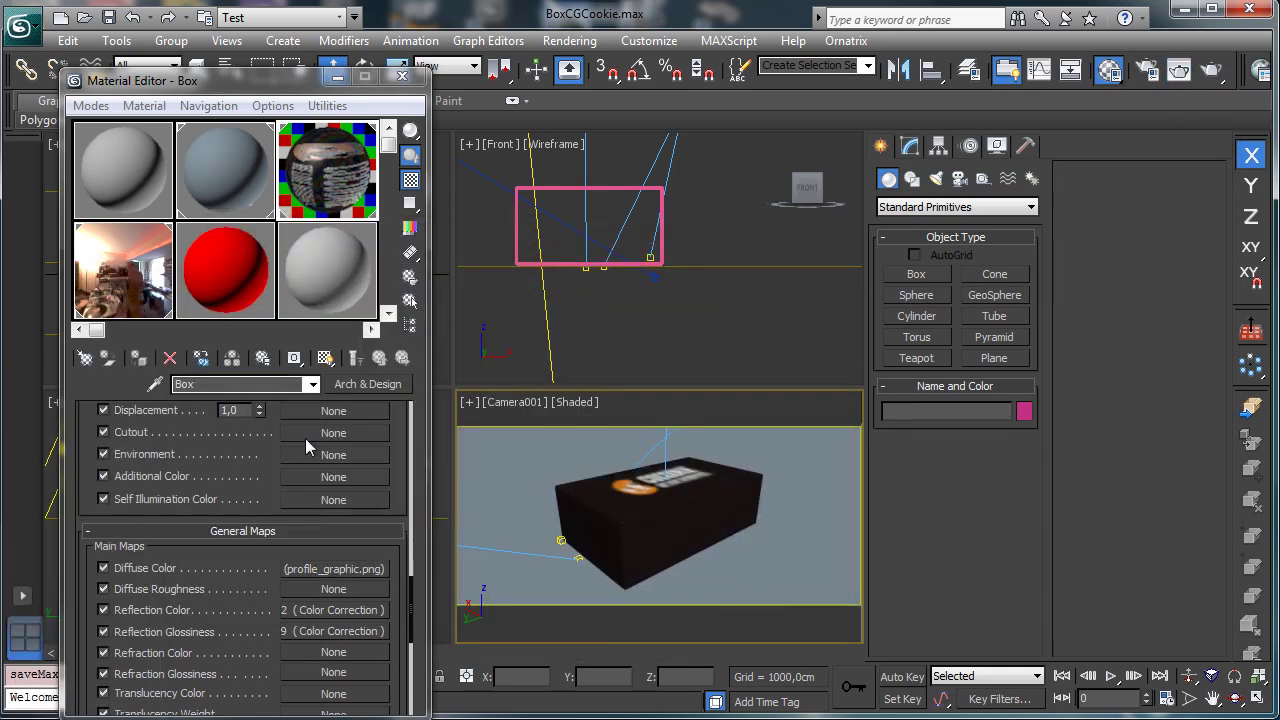
Step: Wrap the Diffuse Color bitmap profile_graphic.png in a Color Correction map, keeping the old map as sub-map
left_click(293, 566)
left_click_drag(286, 482, 304, 180)
left_click_drag(252, 552, 260, 588)
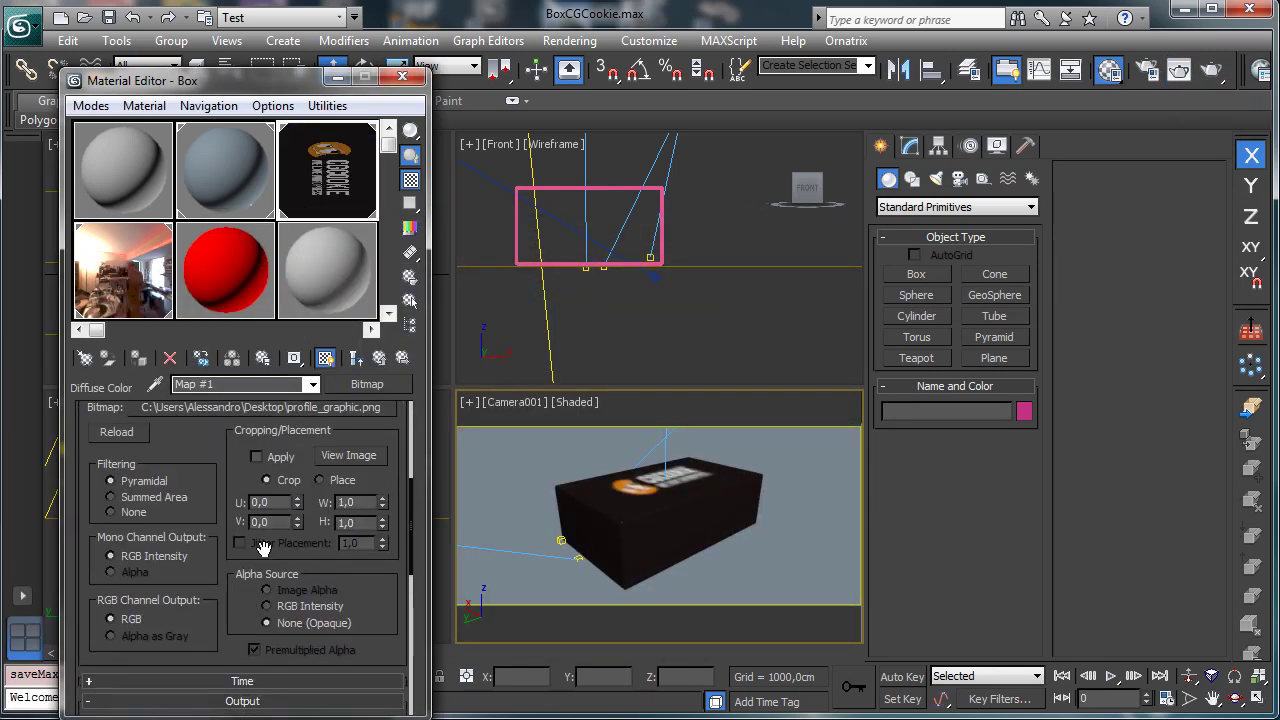
left_click(367, 385)
double_click(616, 188)
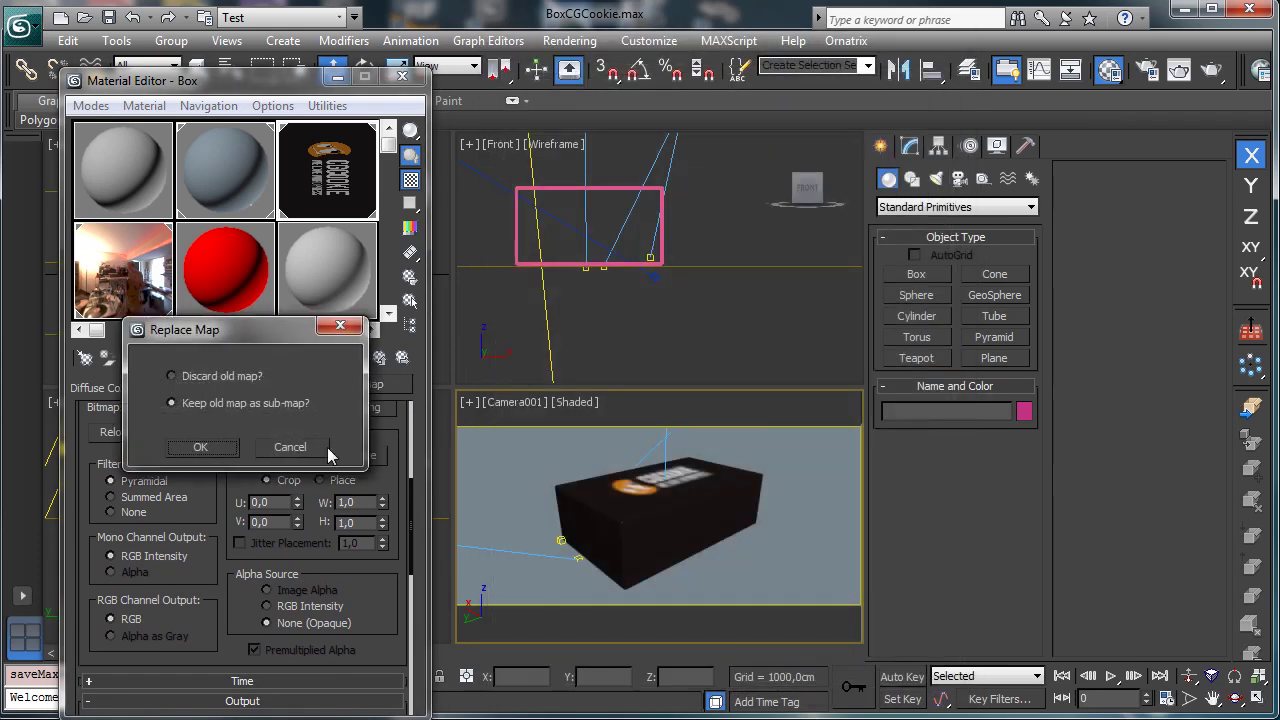
left_click(218, 447)
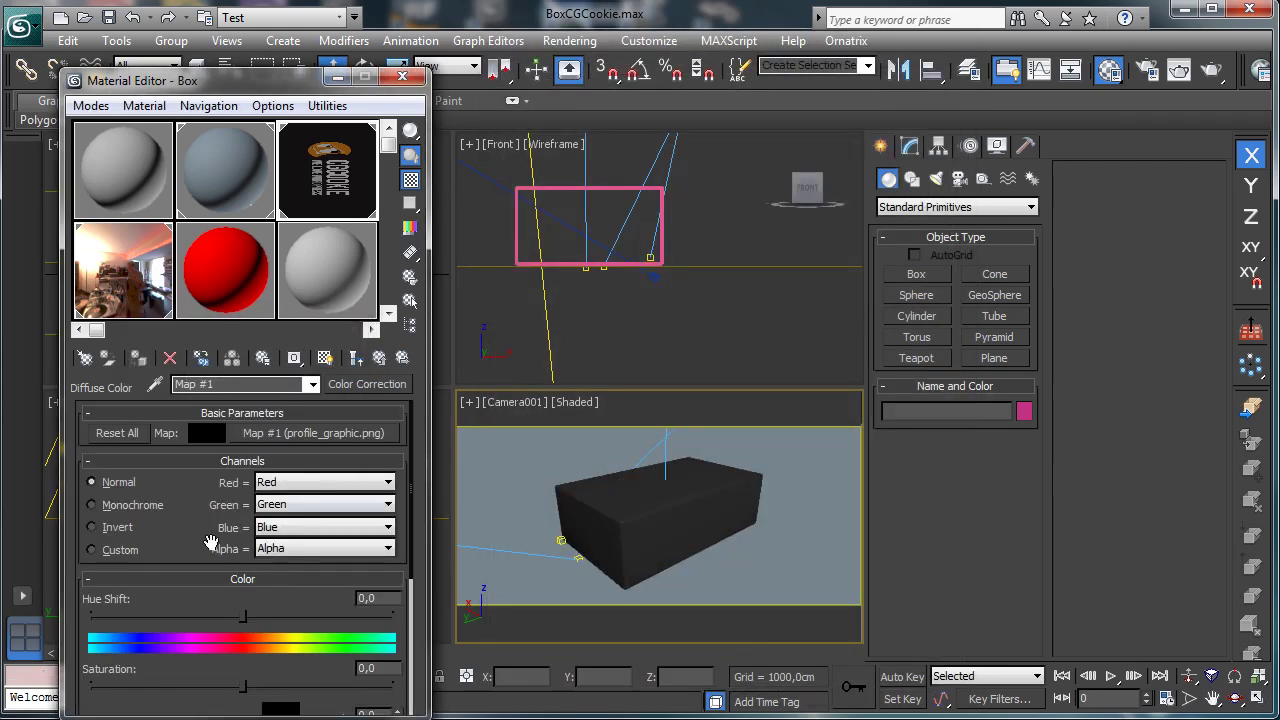
Step: Lower the Contrast of the Diffuse Color map's Color Correction to about -4,3
scroll(211, 542, "down", 2)
scroll(250, 643, "down", 1)
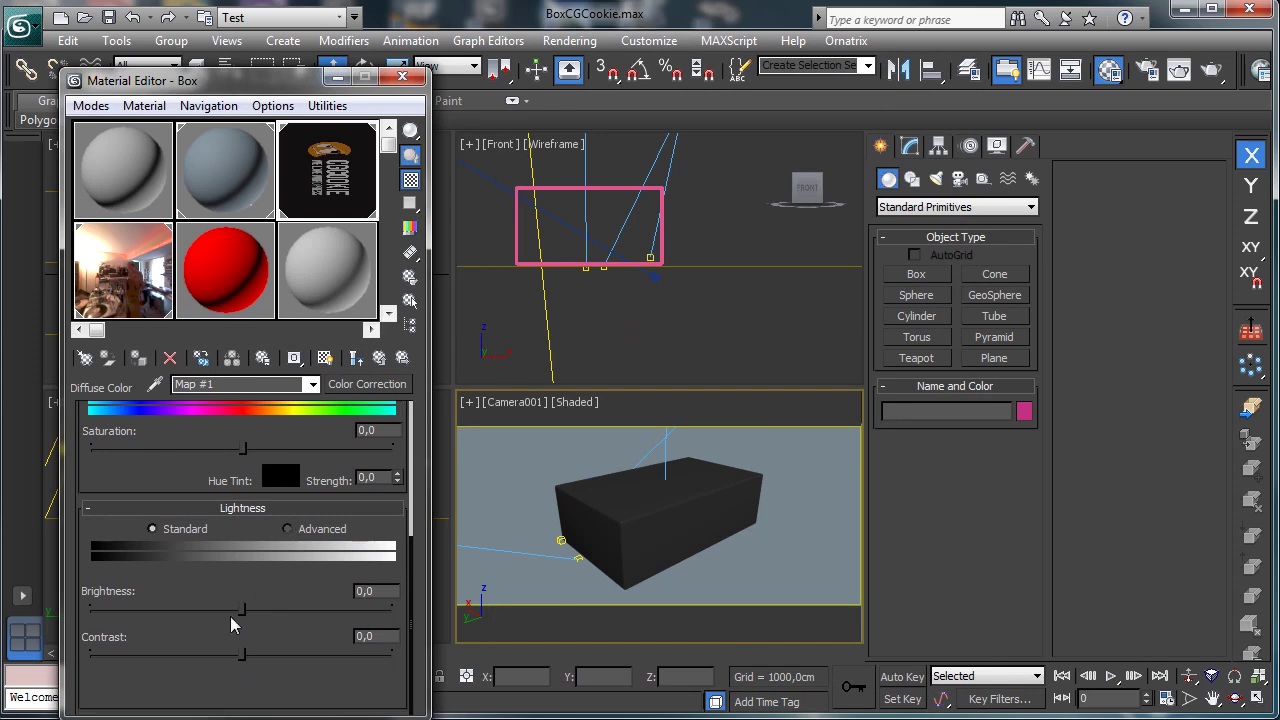
left_click_drag(242, 656, 230, 656)
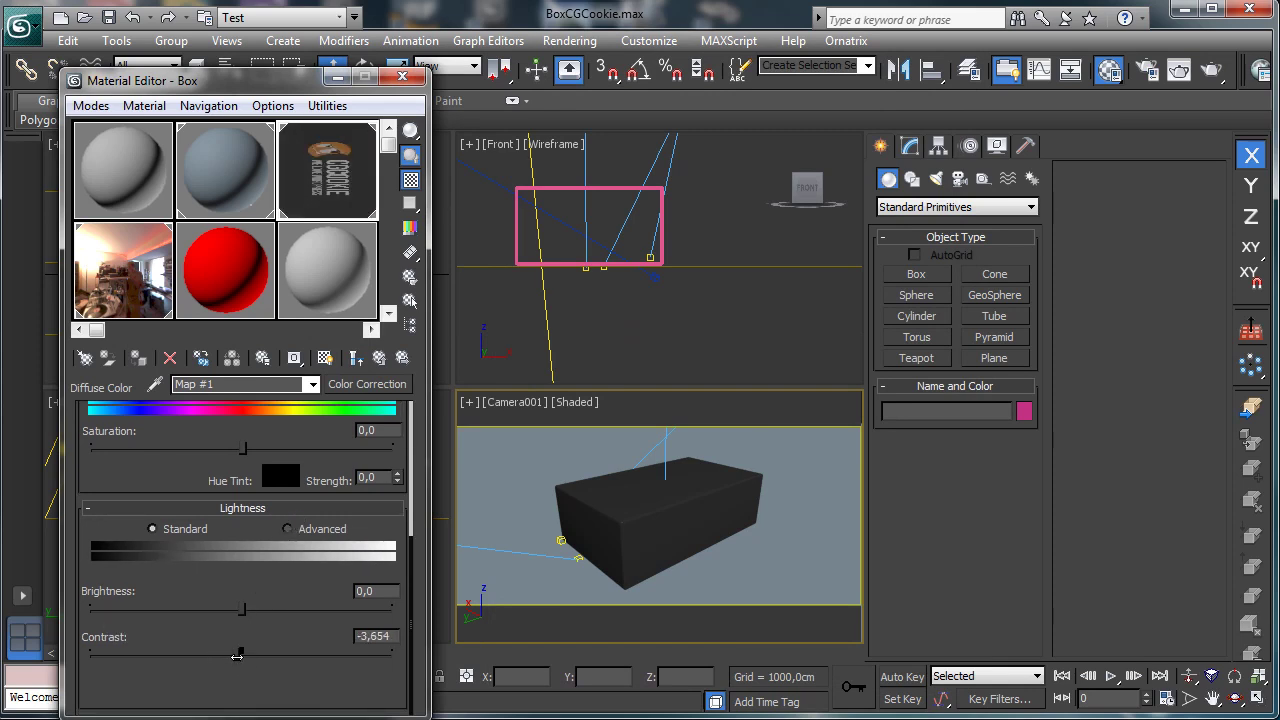
left_click_drag(236, 656, 233, 656)
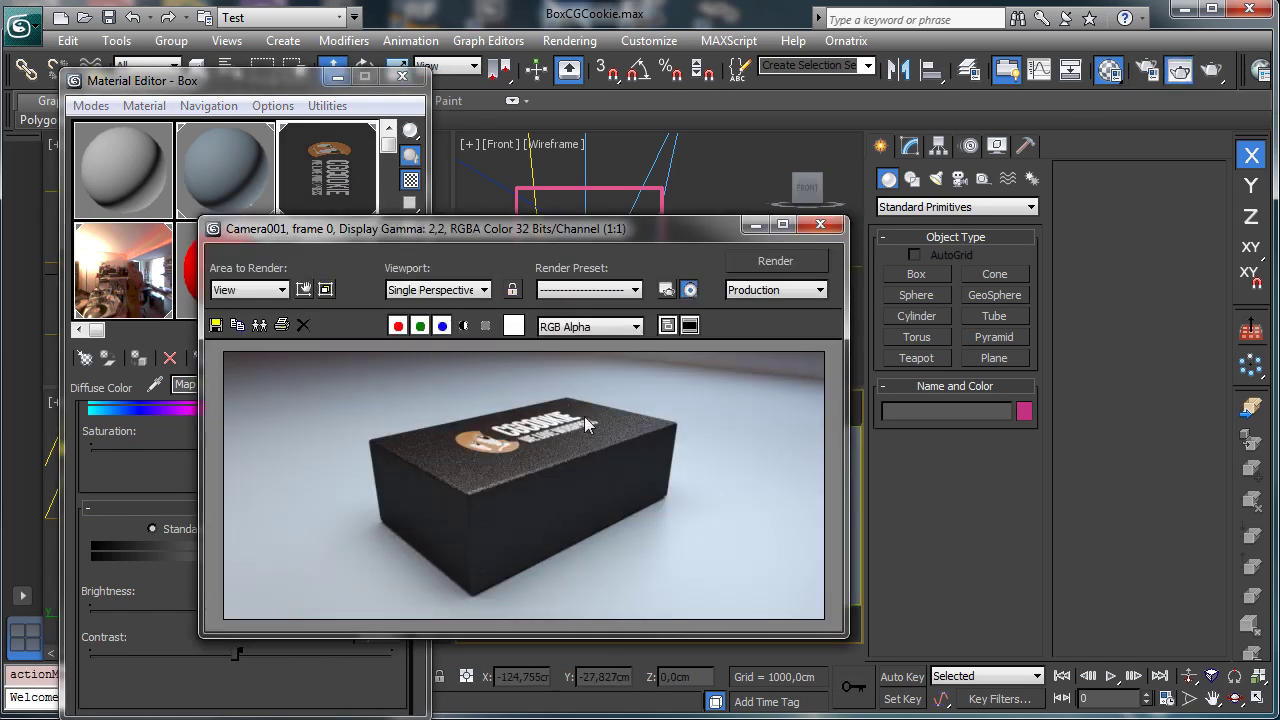
Step: Test-render a tall narrow region across the far end of the box, cancel the rendering and put away the rendered frame
left_click(308, 290)
left_click_drag(622, 481, 635, 495)
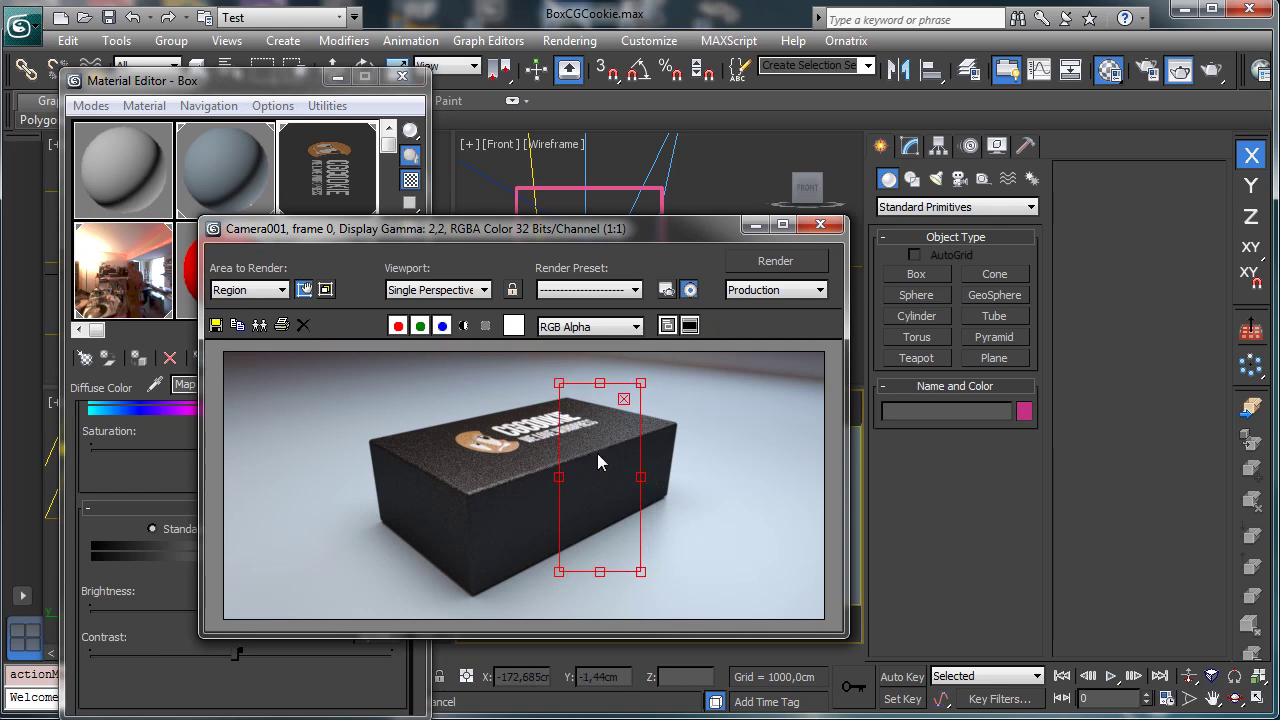
left_click(773, 260)
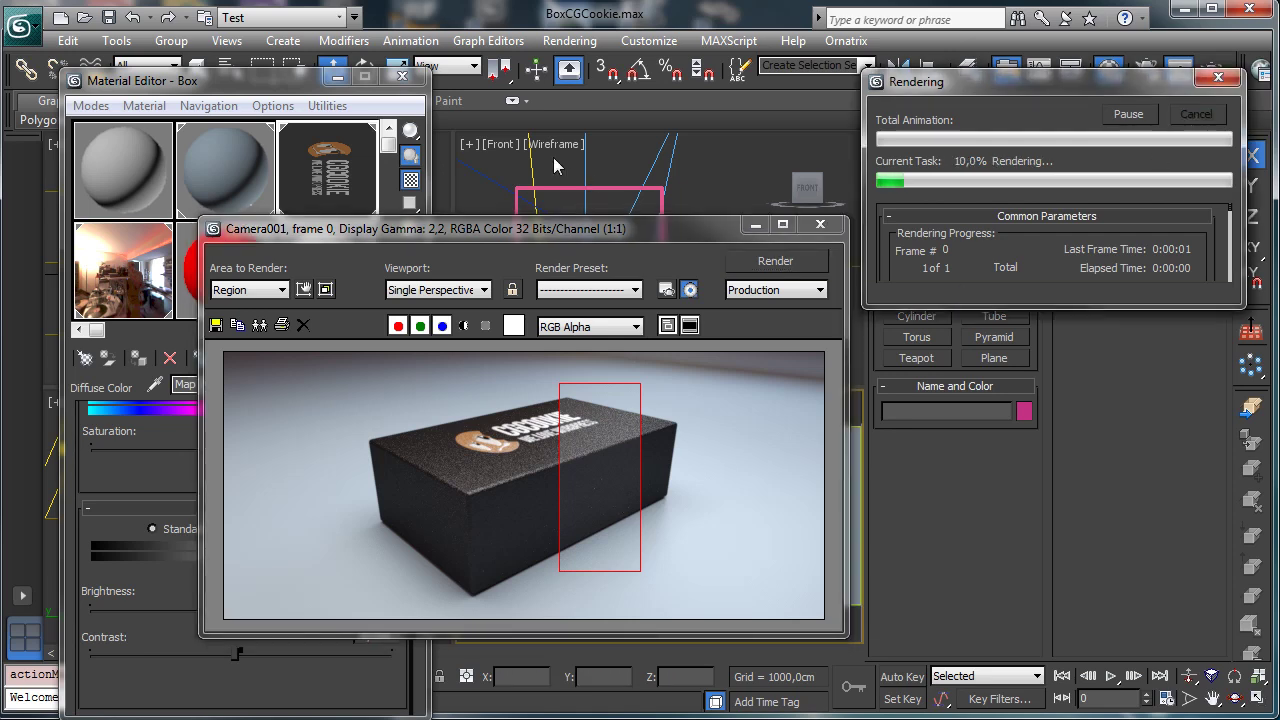
left_click(1196, 114)
left_click(754, 227)
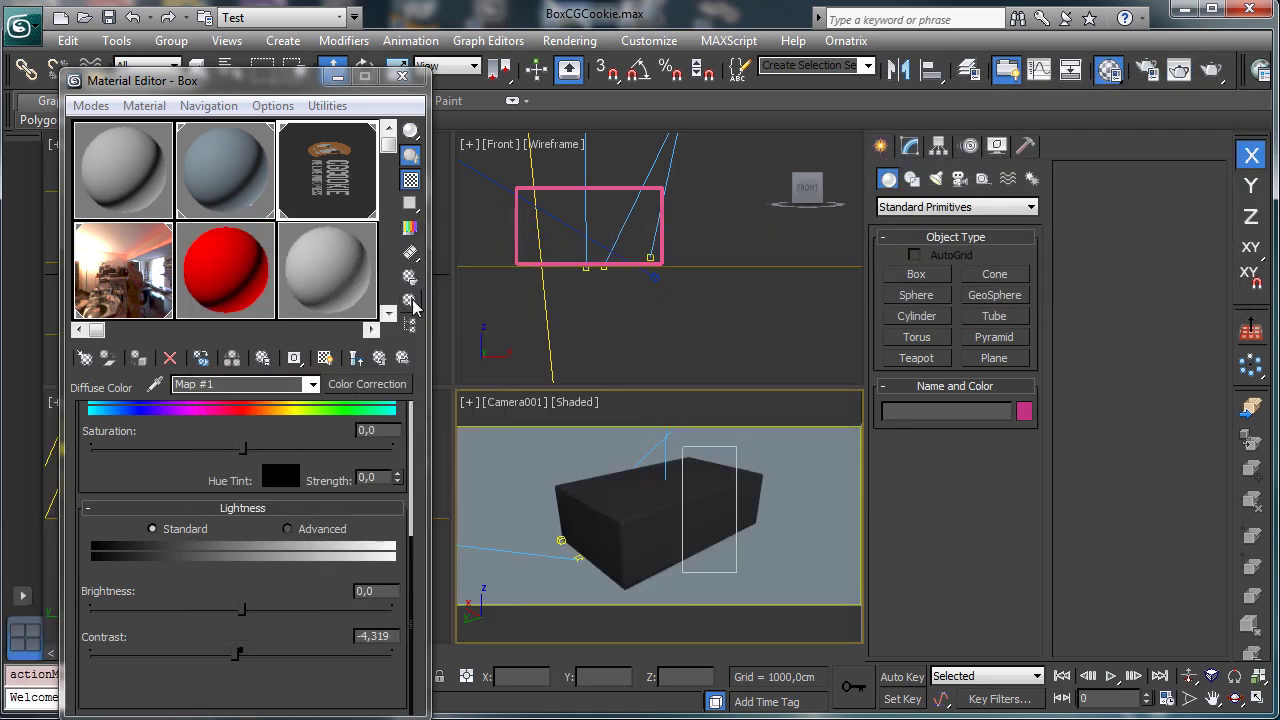
Step: Return to the Box material's top level and save the scene
left_click(378, 364)
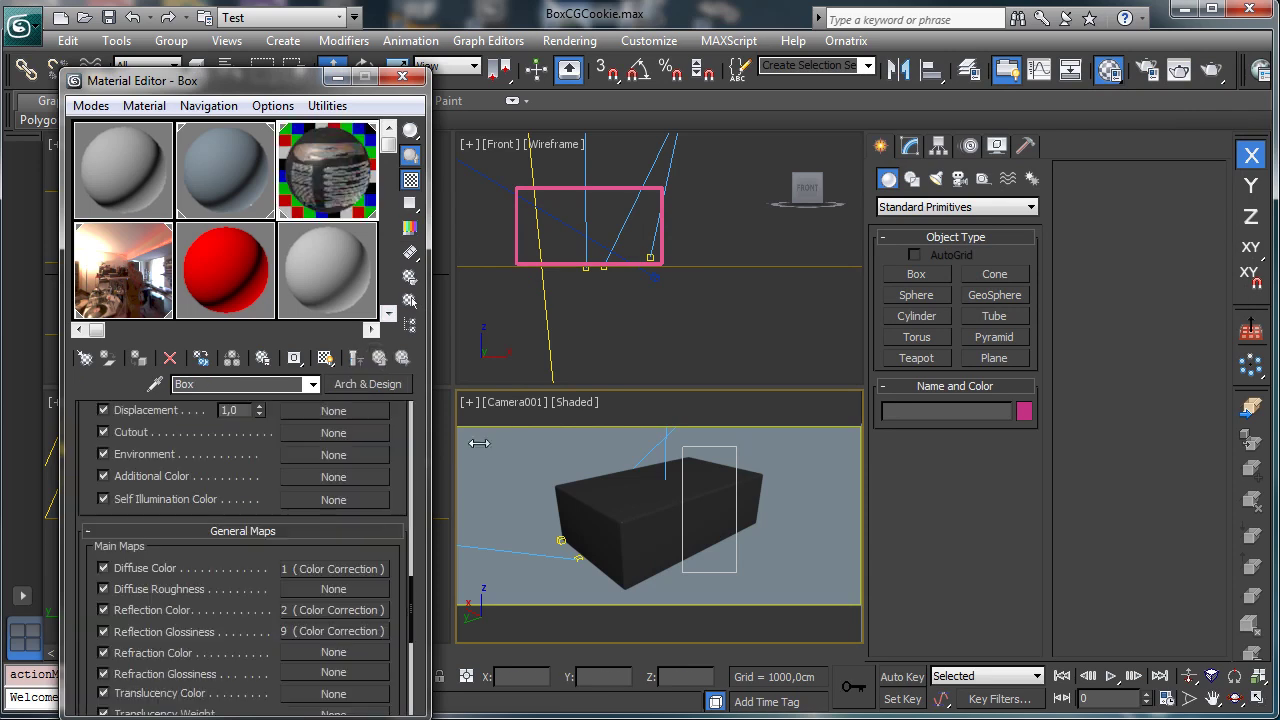
left_click(108, 17)
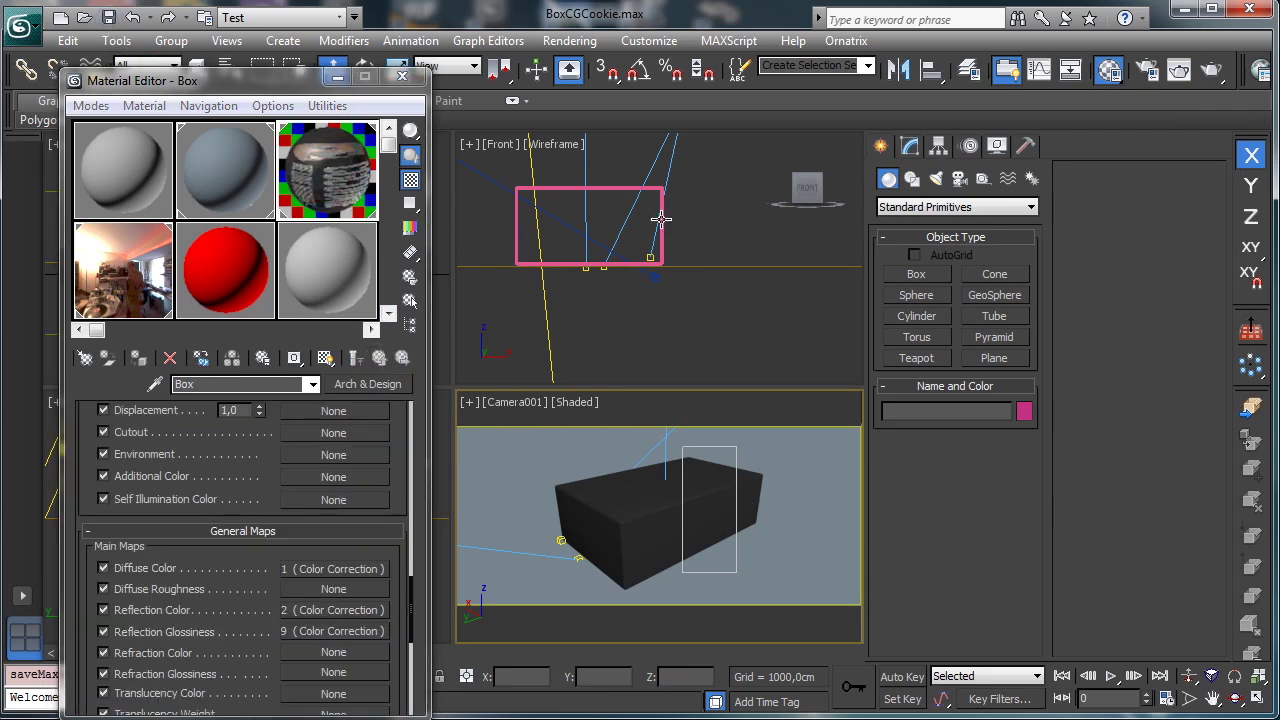
Step: Select the black box and convert its Box material to Multi/Sub-Object, keeping the old material as sub-material
left_click(659, 534)
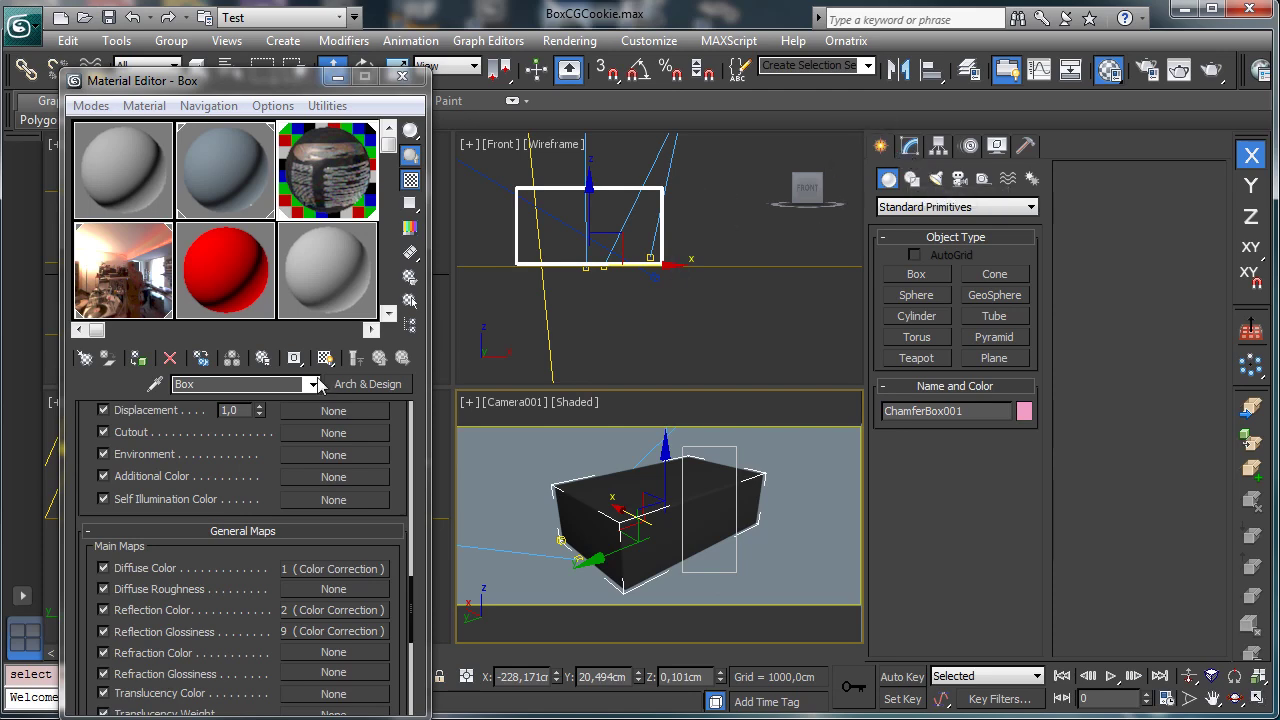
left_click(350, 384)
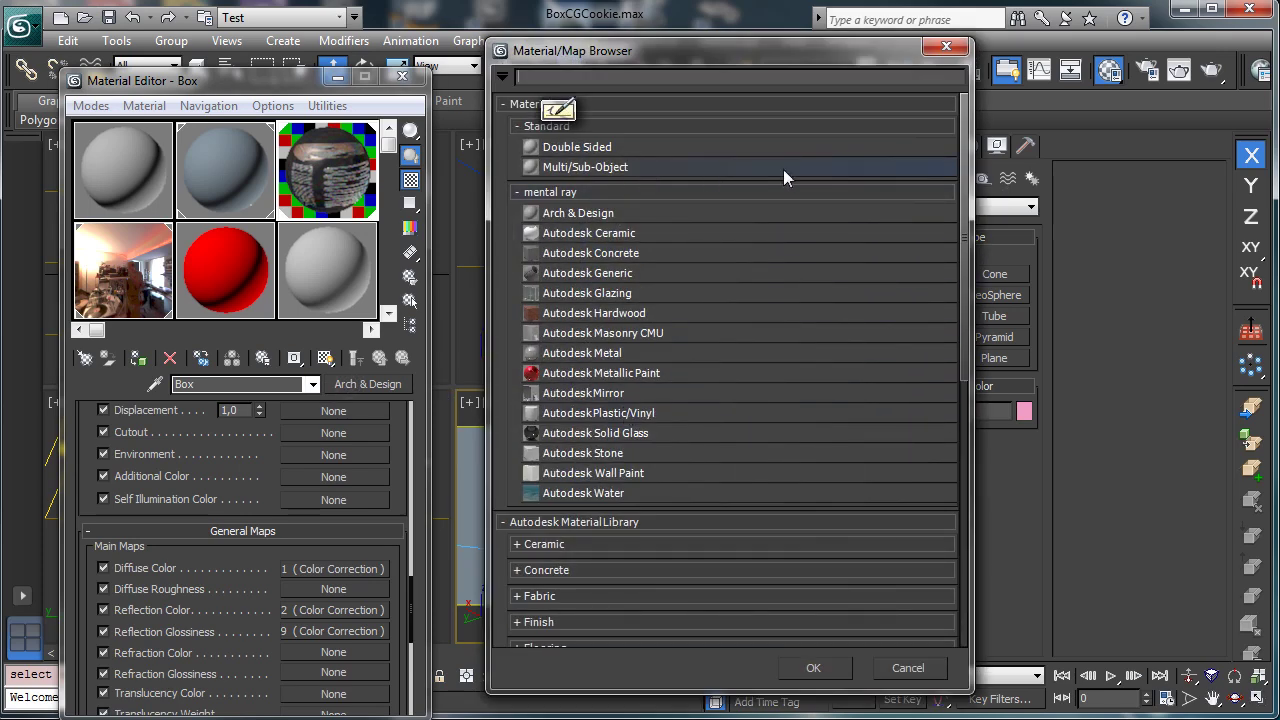
double_click(627, 168)
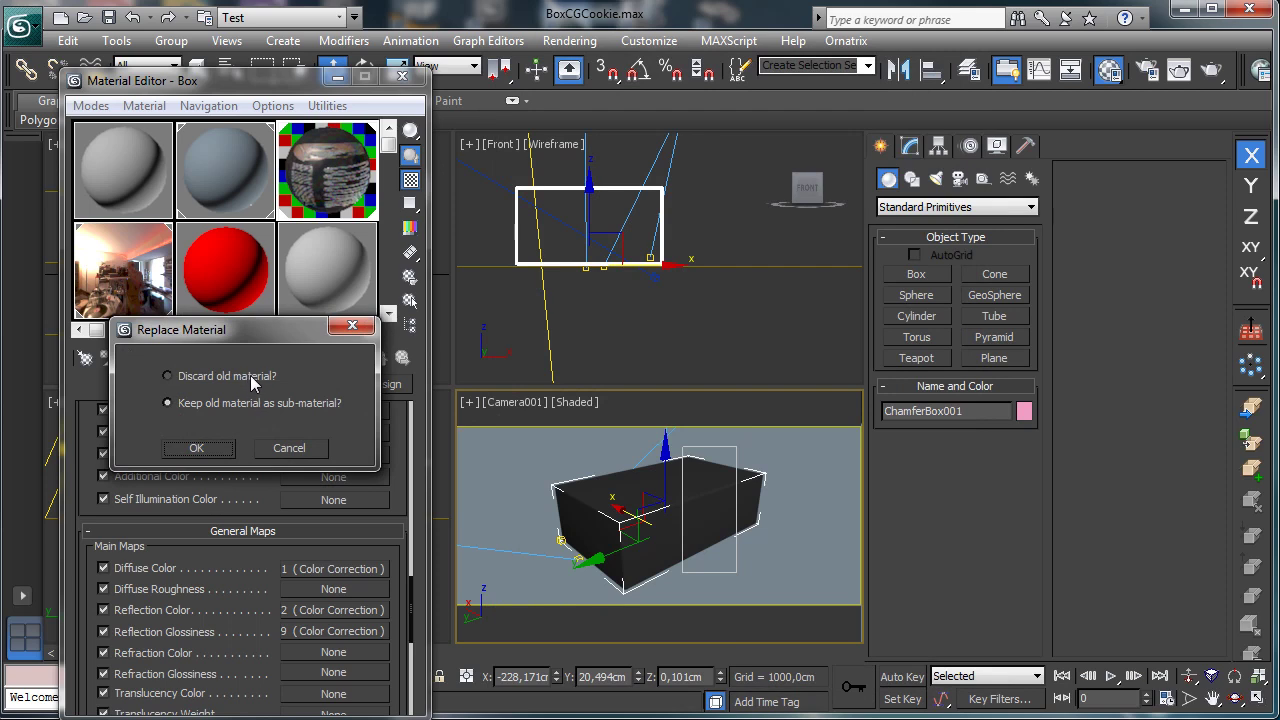
left_click(197, 448)
Step: Set the number of materials in the Multi/Sub-Object material to 3
left_click(172, 440)
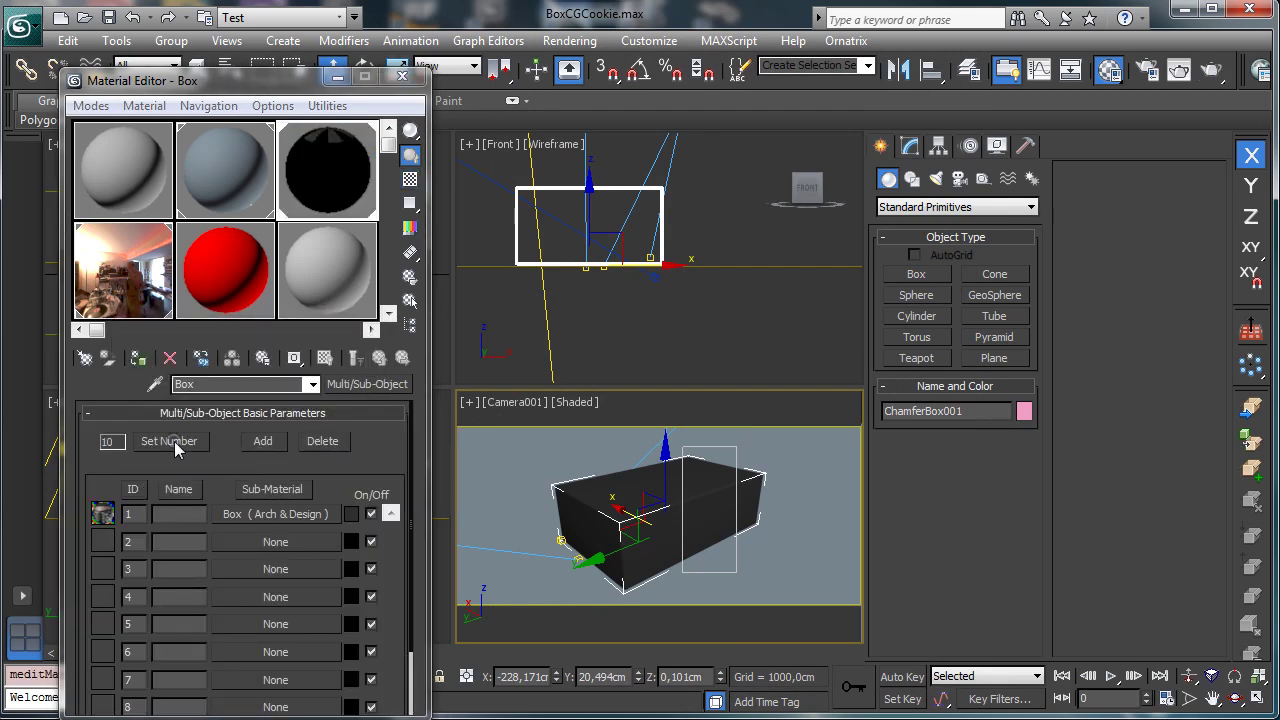
key("BackSpace")
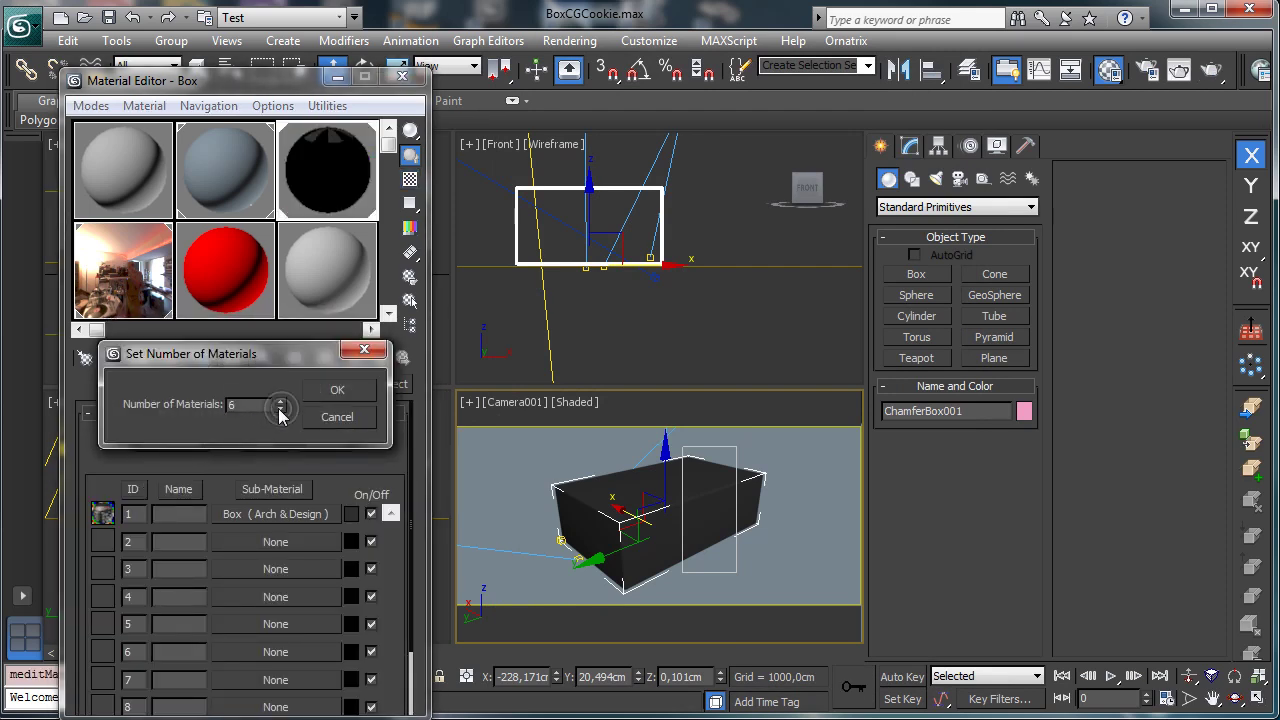
type("4")
left_click(281, 408)
left_click(354, 392)
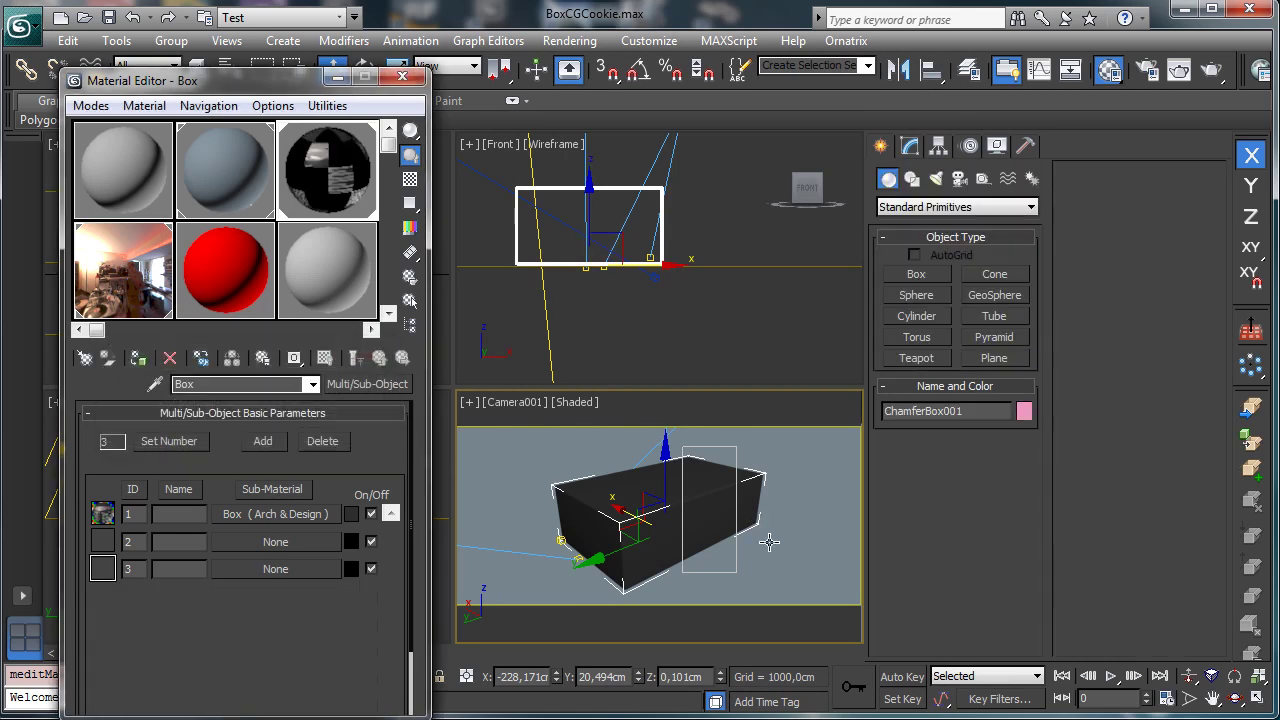
Step: Add an Edit Poly modifier above the box's UVW Map and enter its Polygon sub-object level
left_click(910, 147)
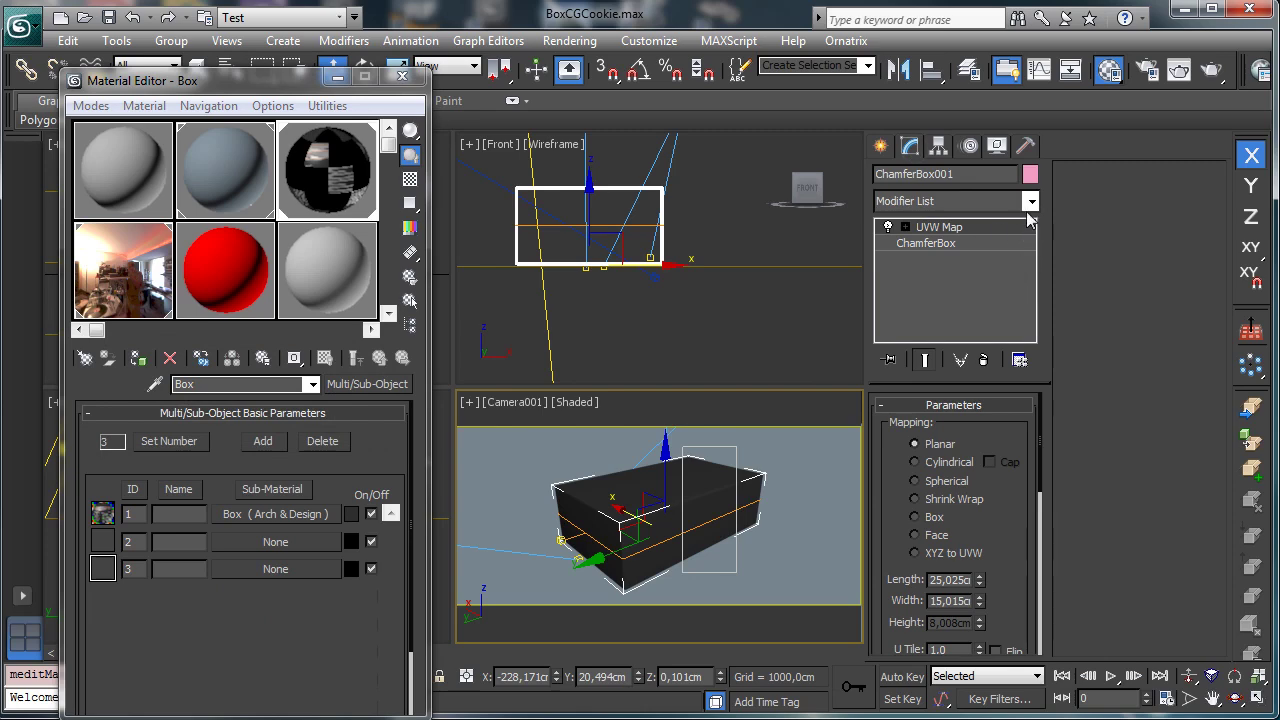
left_click(1029, 204)
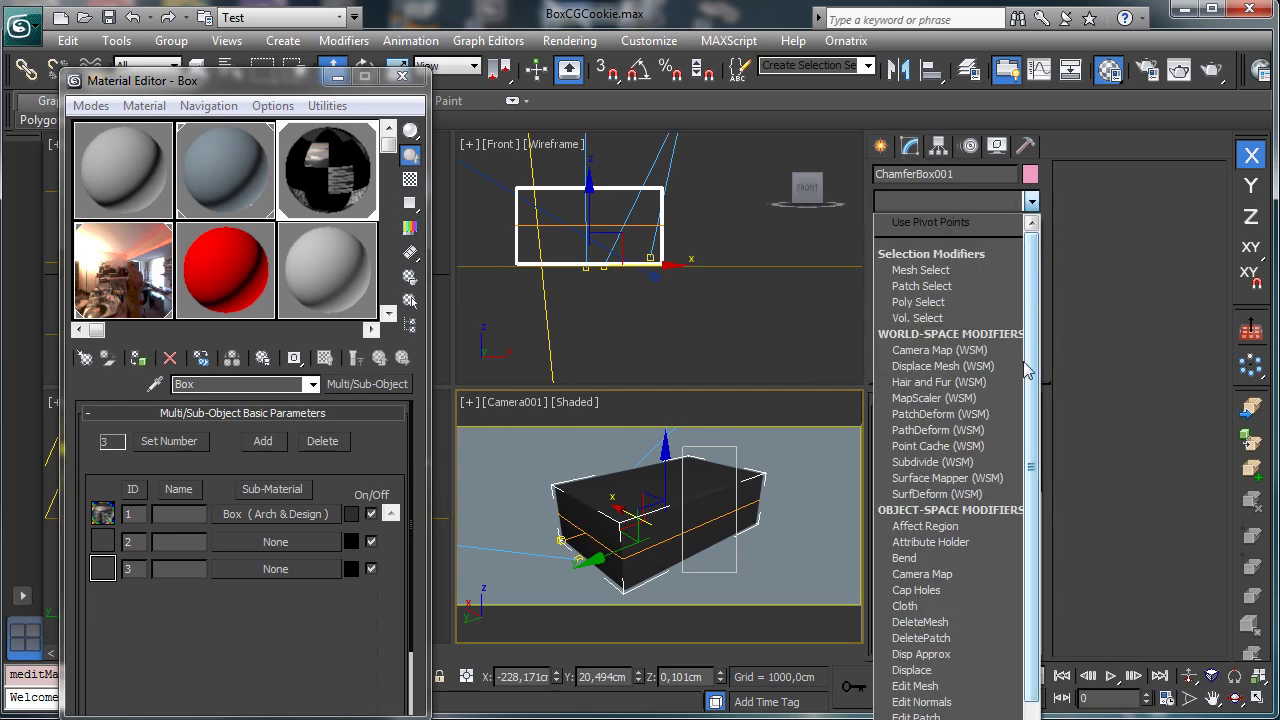
left_click(975, 719)
left_click(1157, 196)
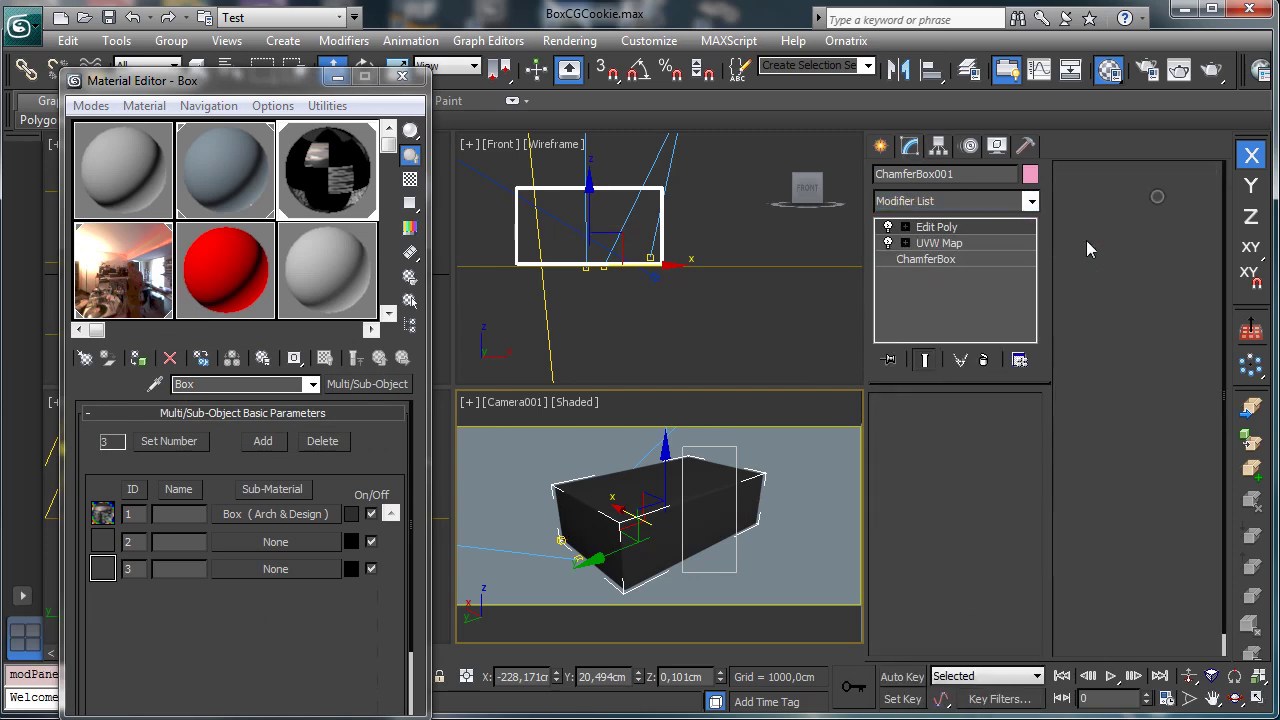
Step: Assign material ID 2 to the polygon on the box's long side facing the camera
left_click(694, 523)
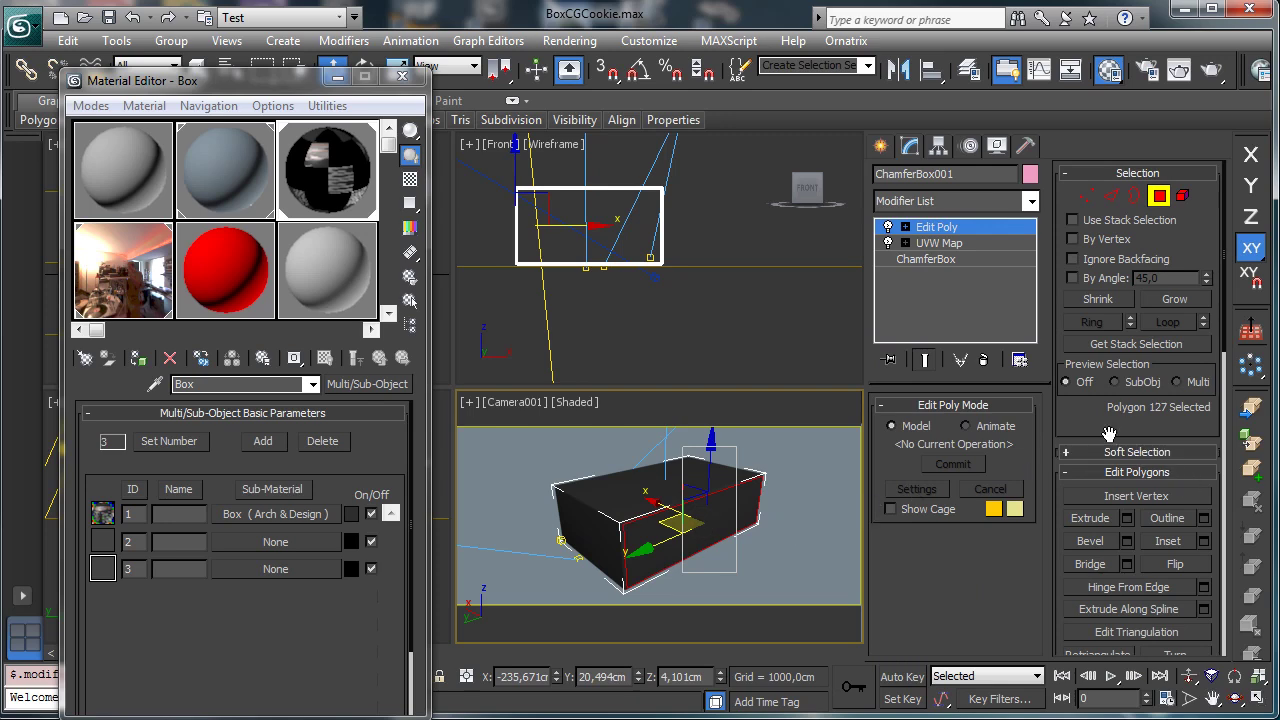
scroll(1108, 433, "down", 5)
scroll(1183, 300, "down", 2)
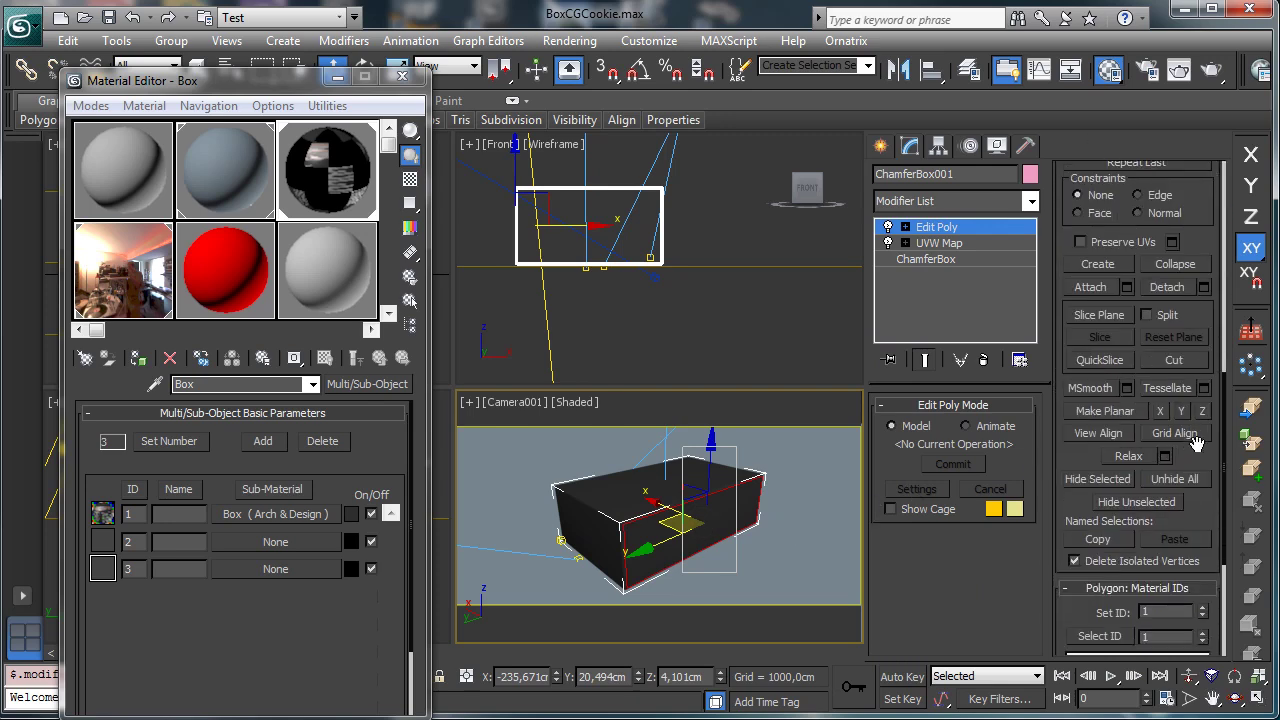
left_click(1200, 607)
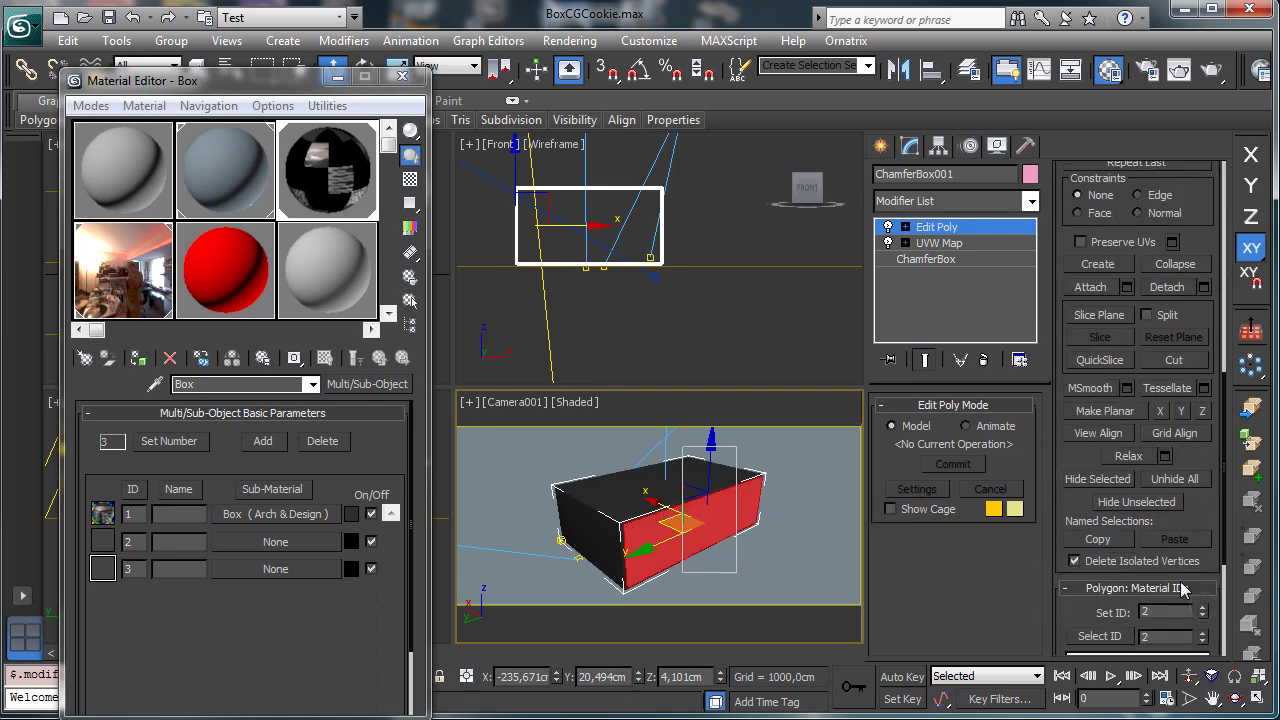
Step: Assign material ID 3 to the box's short end polygon facing the camera and leave polygon editing
left_click(571, 518)
left_click_drag(1205, 614, 1212, 594)
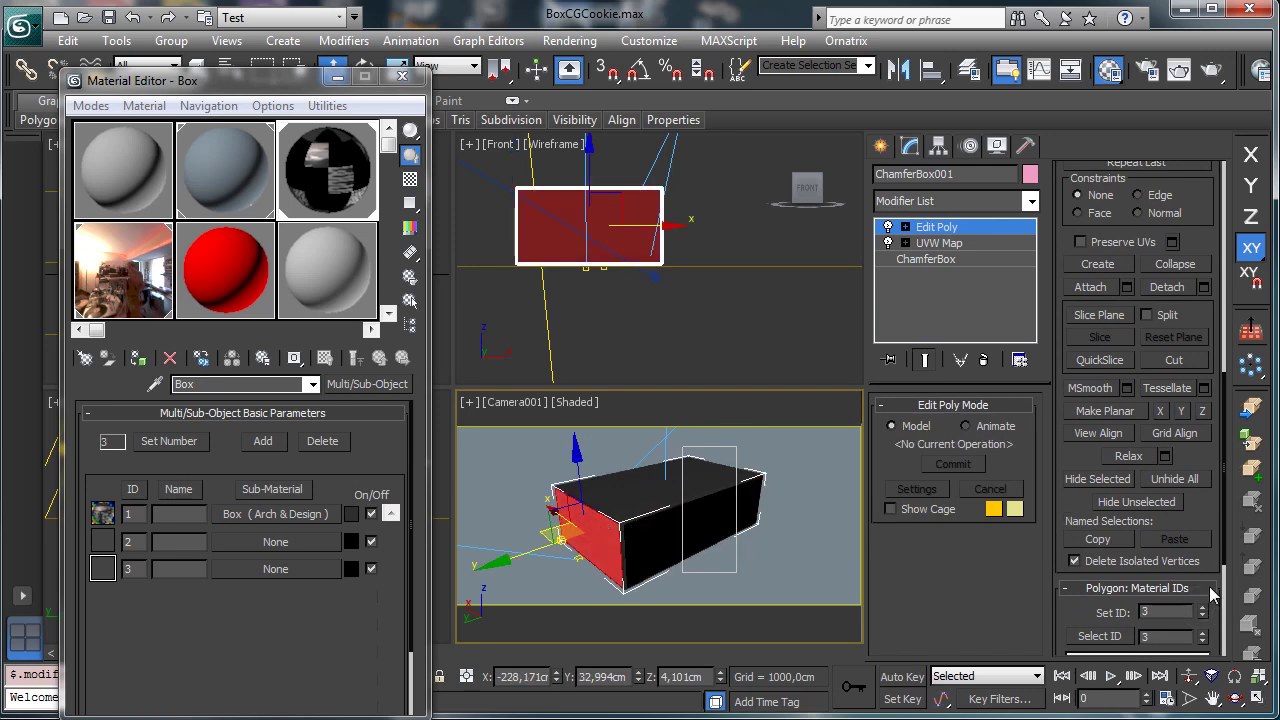
left_click(955, 229)
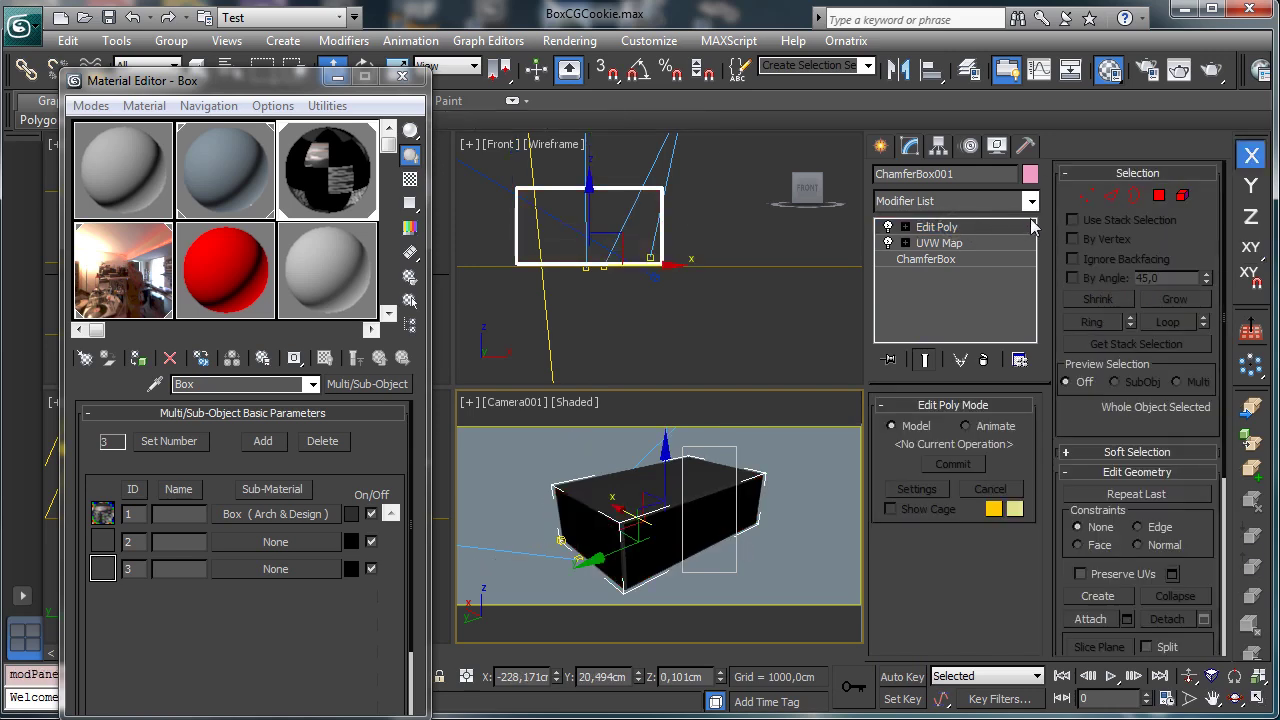
Step: Add a second UVW Map modifier above the Edit Poly and set its map channel to 2
left_click(1032, 203)
left_click_drag(1034, 257, 1087, 710)
left_click(914, 717)
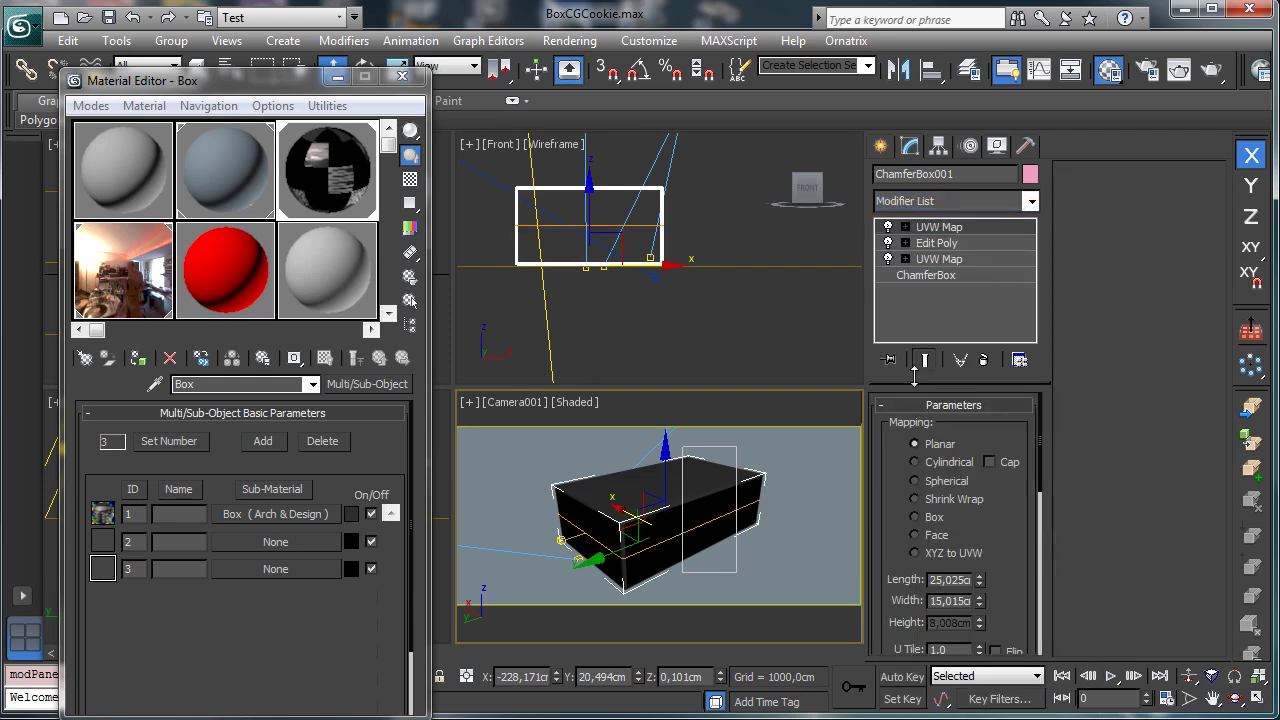
scroll(937, 600, "down", 5)
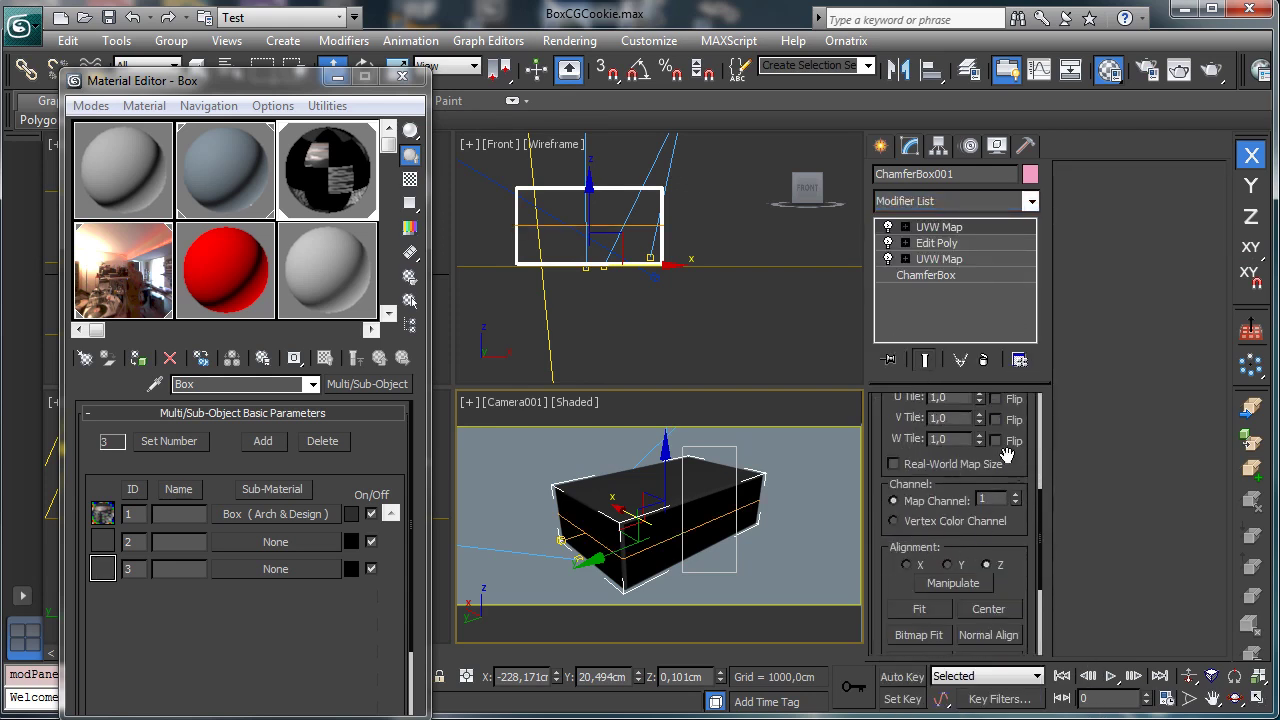
scroll(1007, 455, "up", 6)
scroll(1000, 500, "down", 7)
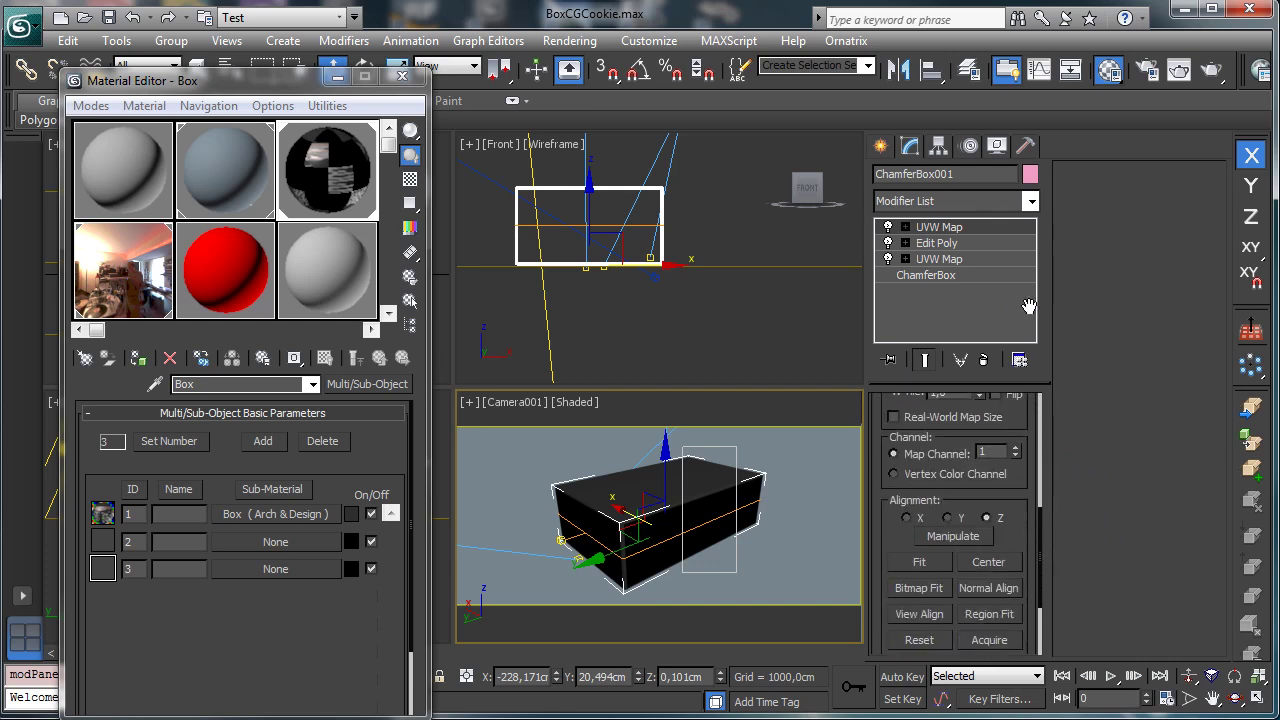
scroll(1000, 450, "down", 1)
left_click(1015, 413)
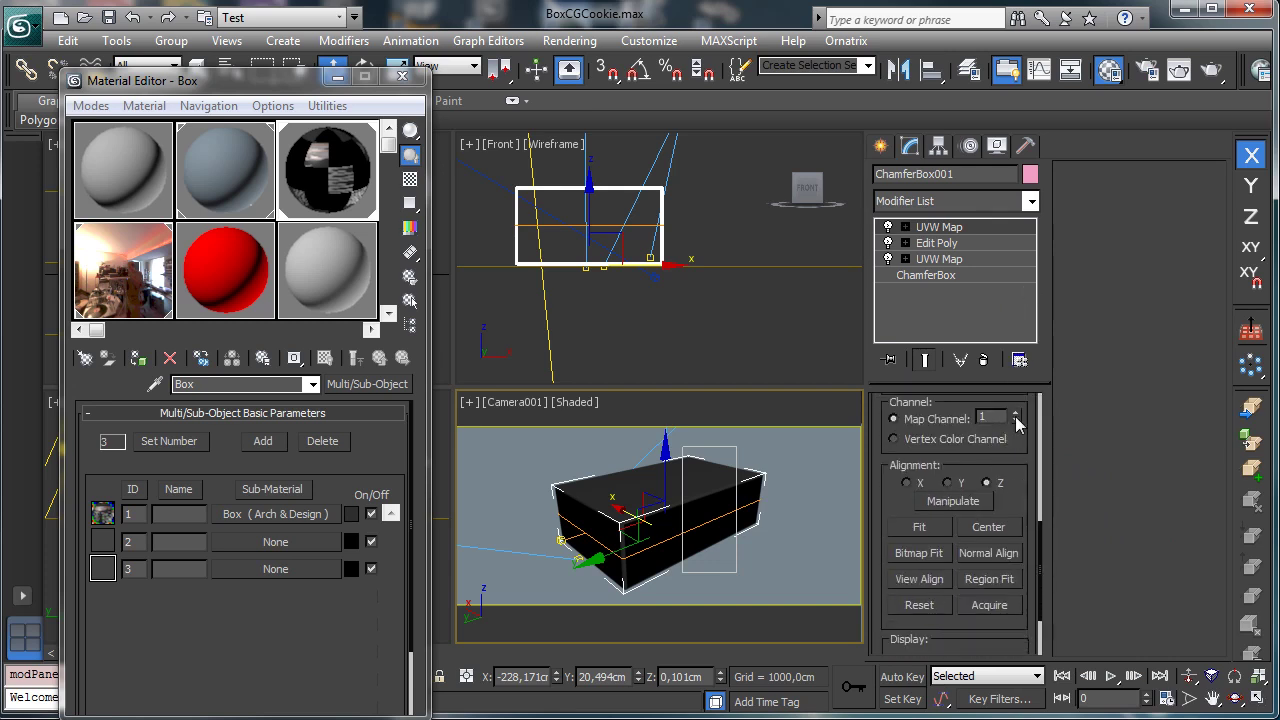
Step: Align the second UVW Map's planar mapping to Y, fit it to the box and raise its map channel by one
left_click(947, 483)
left_click(907, 483)
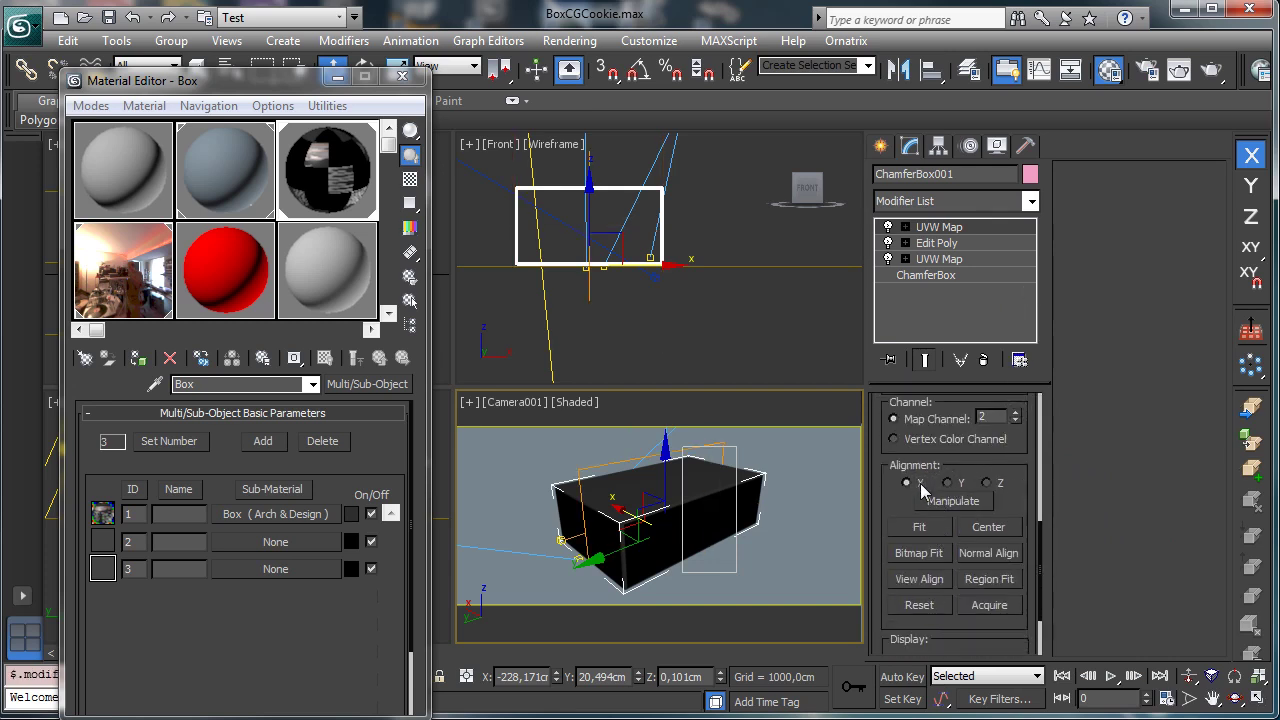
left_click(947, 483)
left_click(938, 527)
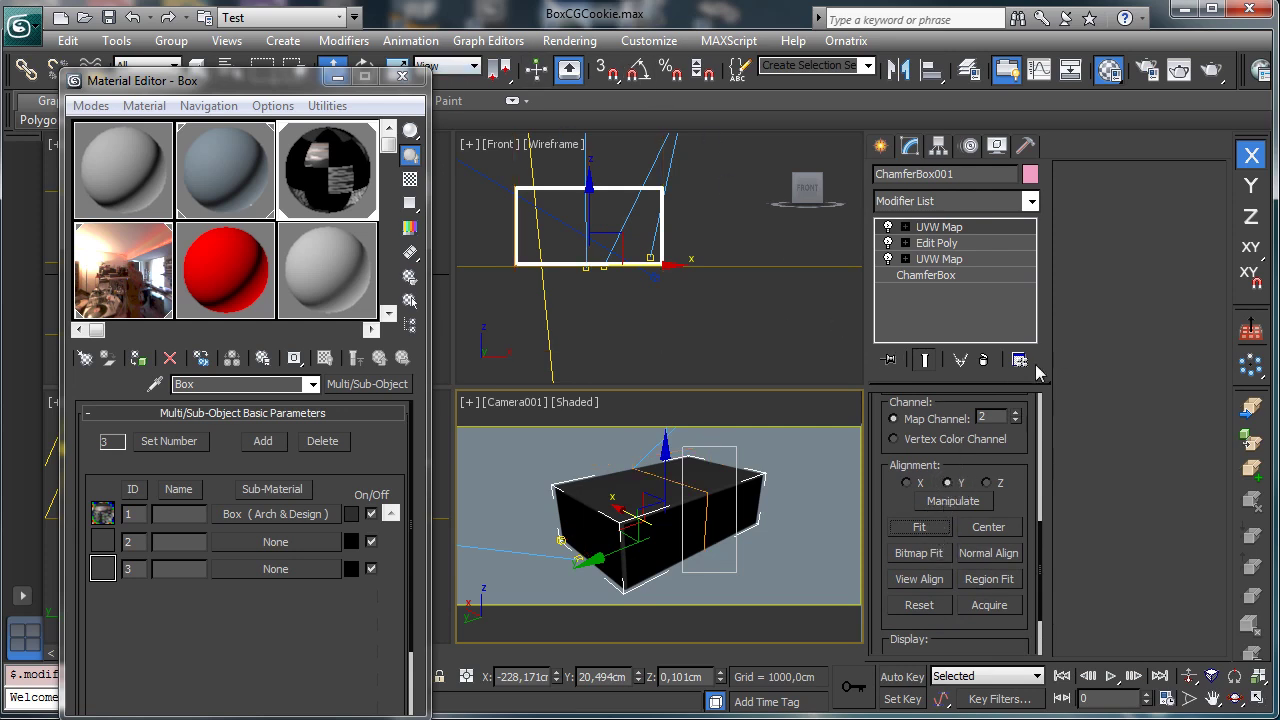
left_click(1016, 412)
Step: Add a third UVW Map modifier with its alignment set to X and its map channel set to 2
left_click(1031, 201)
left_click_drag(1040, 246, 1059, 660)
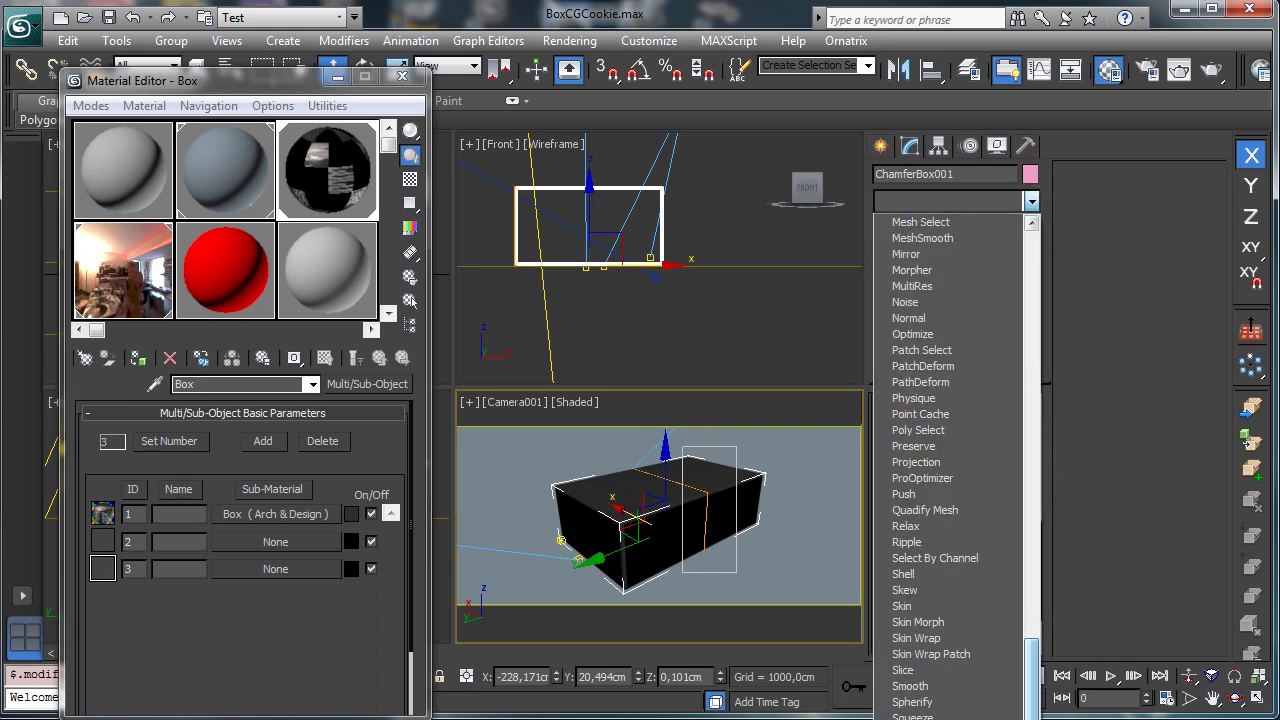
left_click(940, 718)
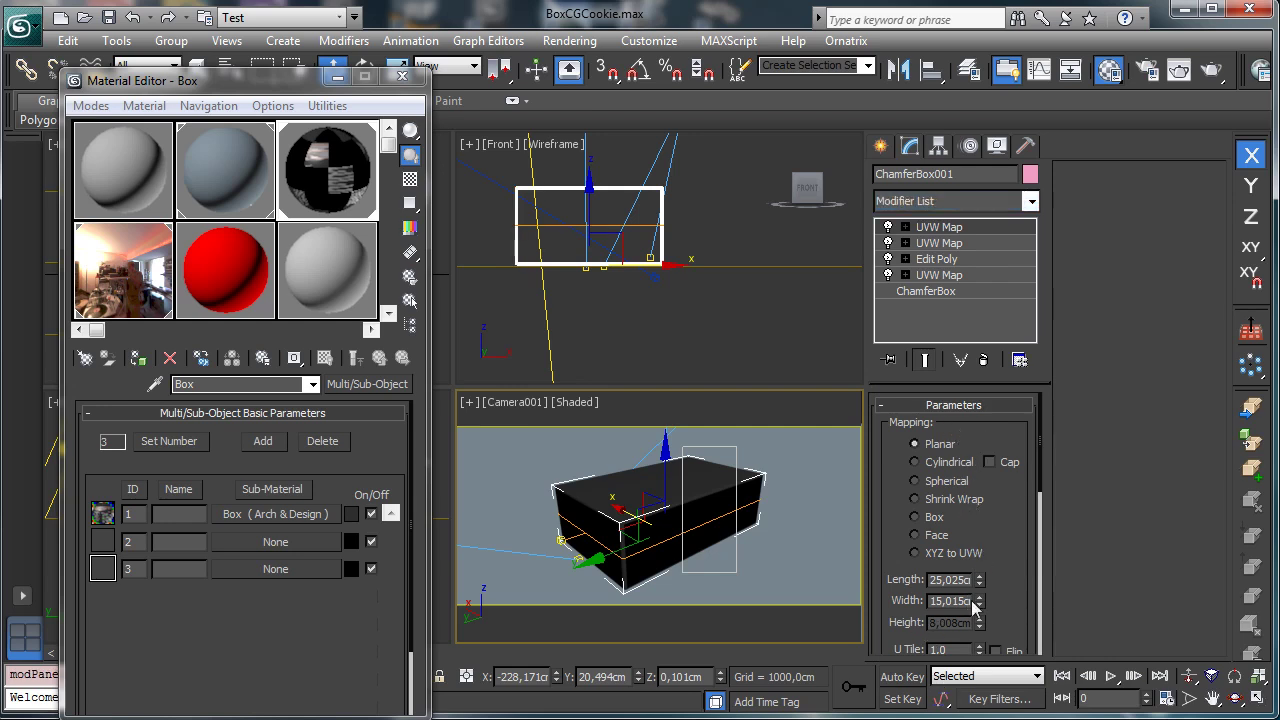
scroll(1032, 564, "down", 5)
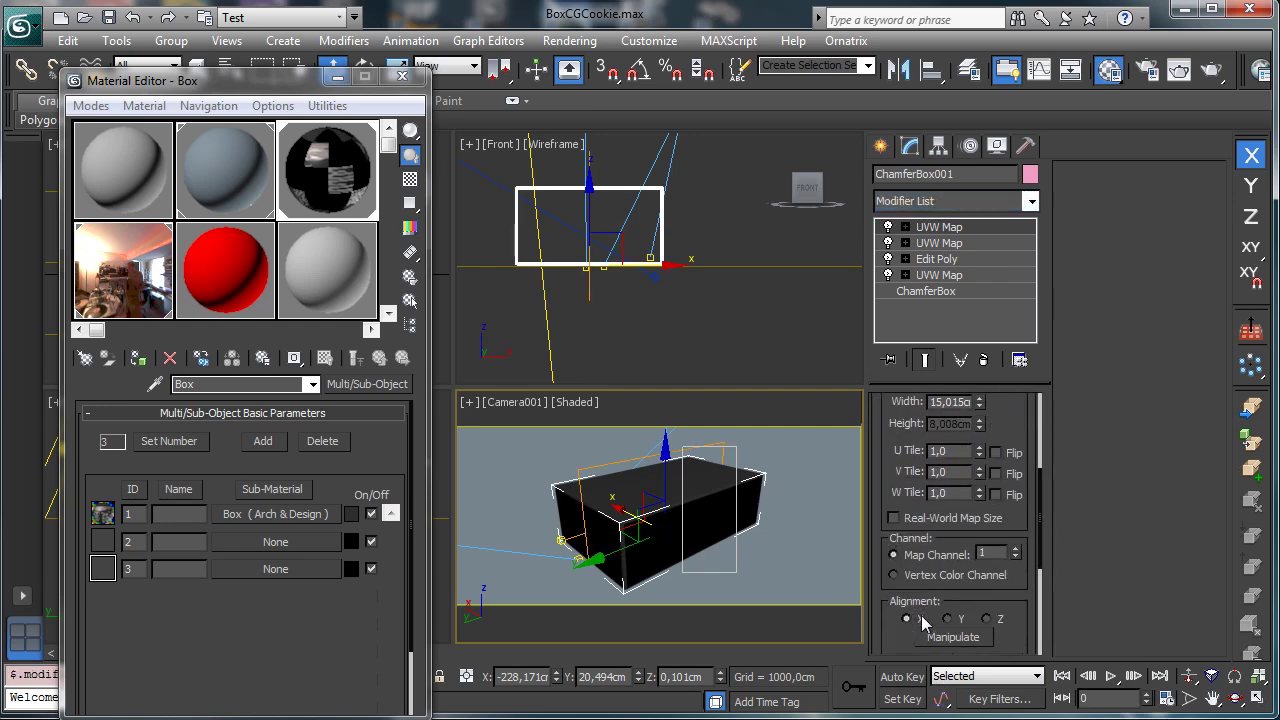
left_click(988, 620)
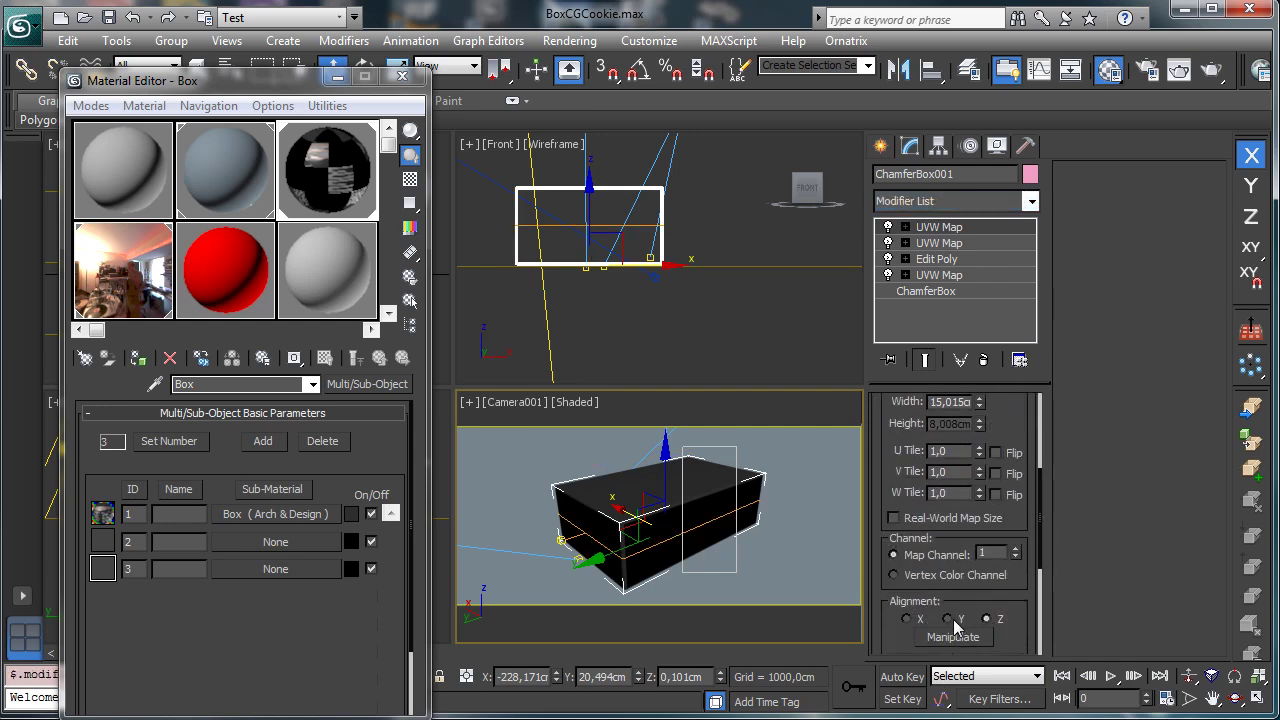
left_click(950, 620)
left_click(907, 619)
left_click(905, 228)
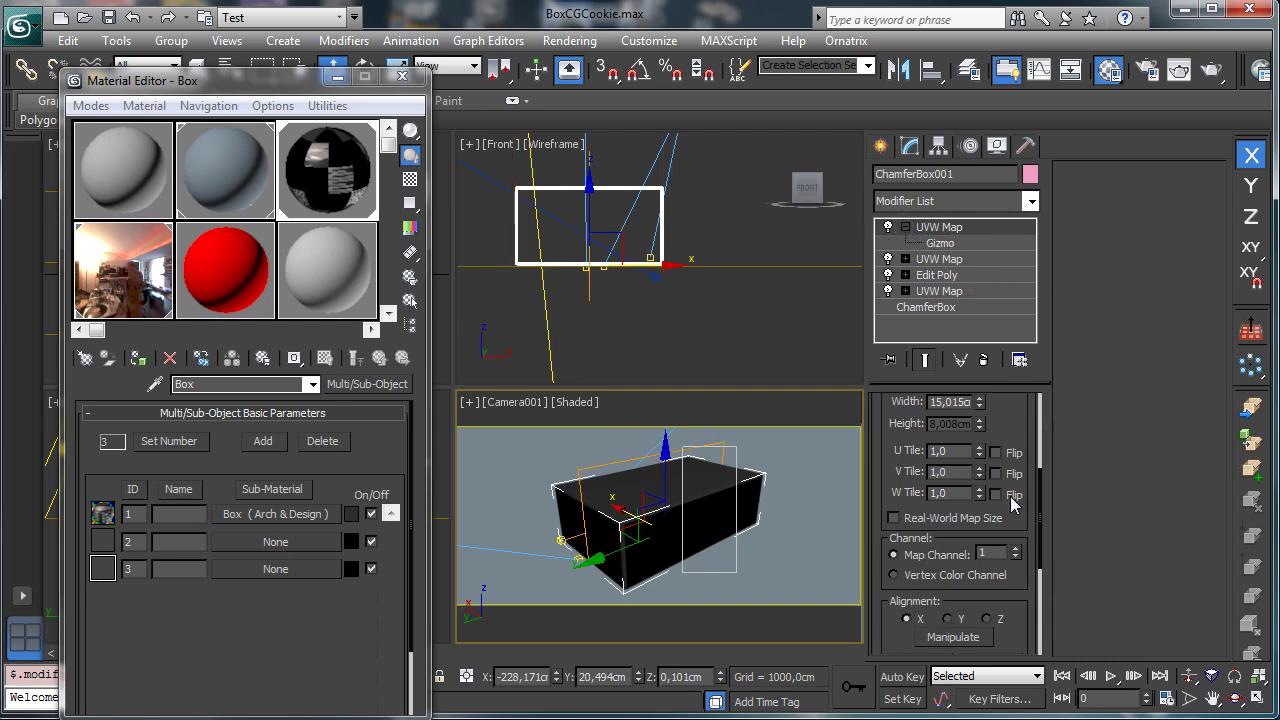
left_click(1015, 549)
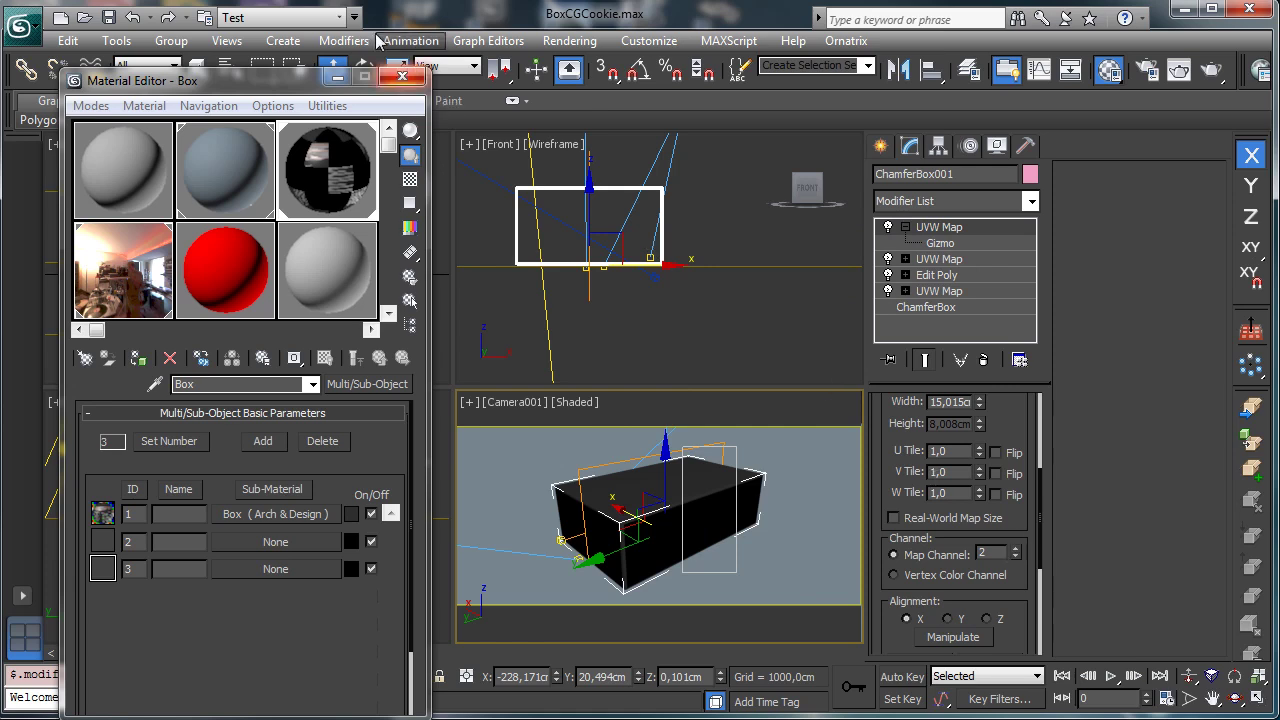
Step: Rotate the third UVW Map's gizmo a quarter turn about X with angle snap on, undoing any rotation of the whole box
left_click(365, 63)
left_click(639, 70)
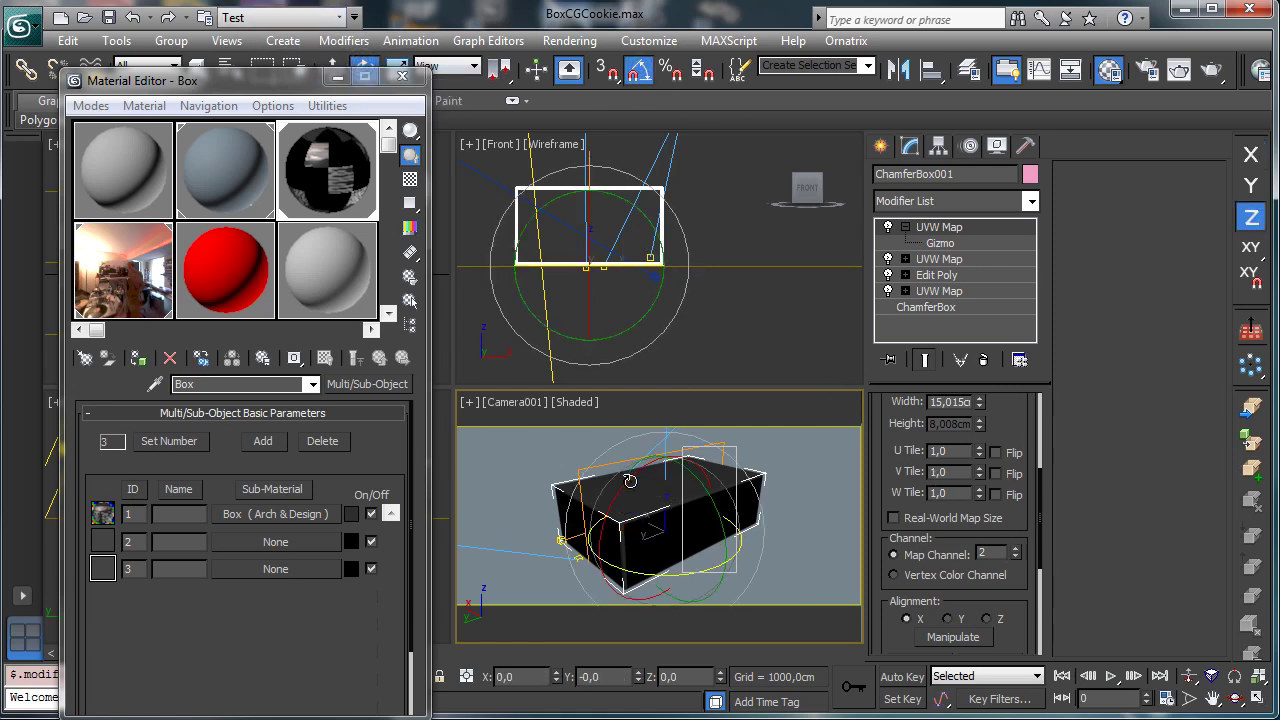
left_click_drag(630, 481, 634, 560)
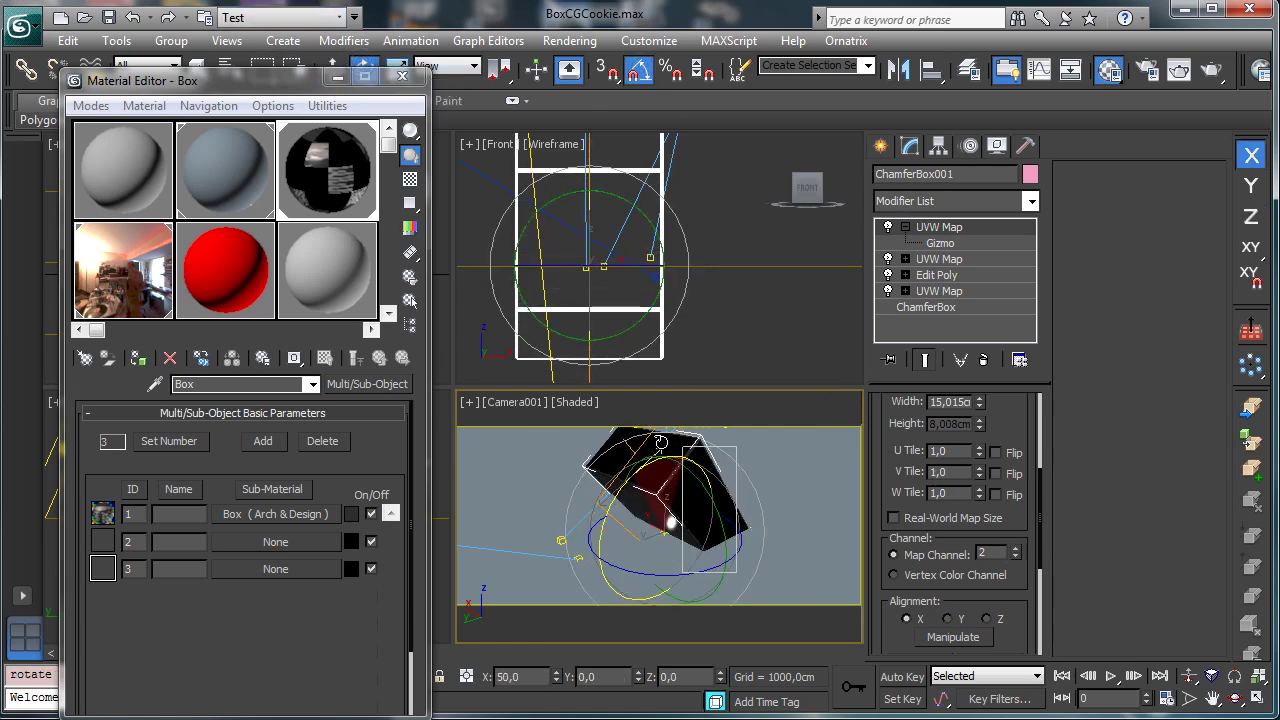
left_click(133, 18)
left_click(940, 243)
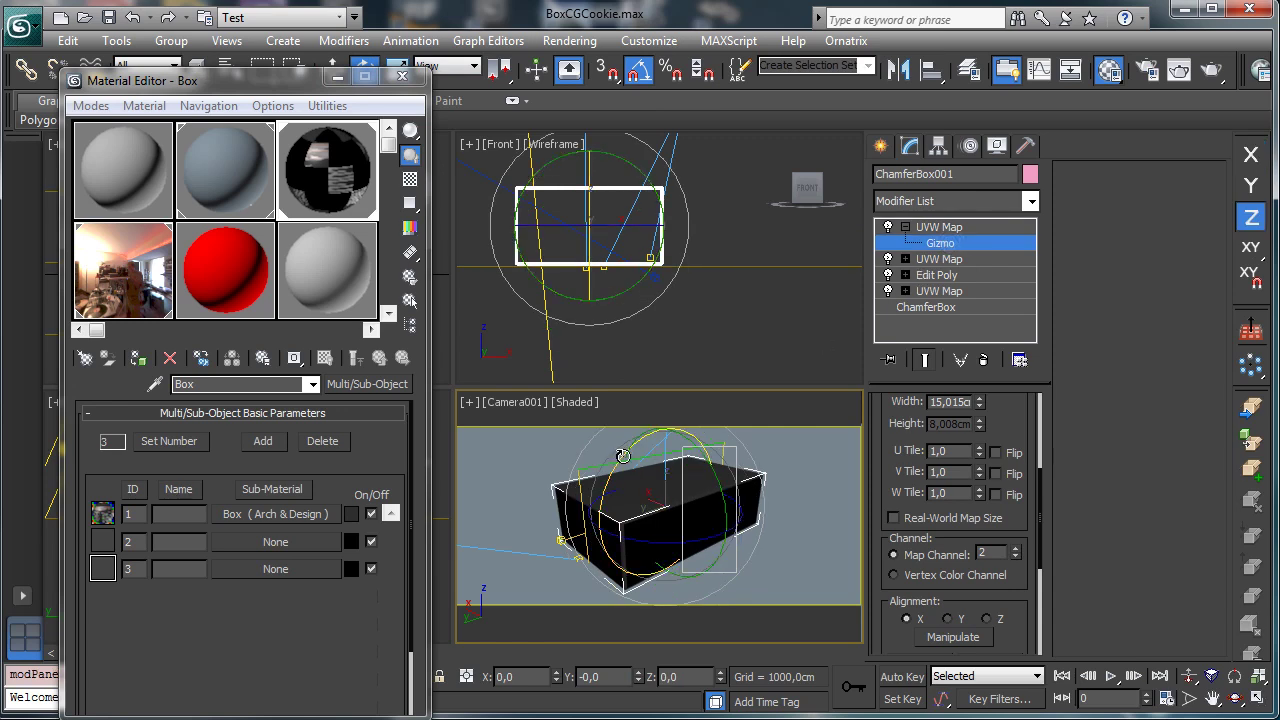
left_click_drag(612, 434, 697, 397)
Step: Fit the rotated mapping gizmo to the box and leave the Gizmo sub-object level
scroll(991, 590, "down", 5)
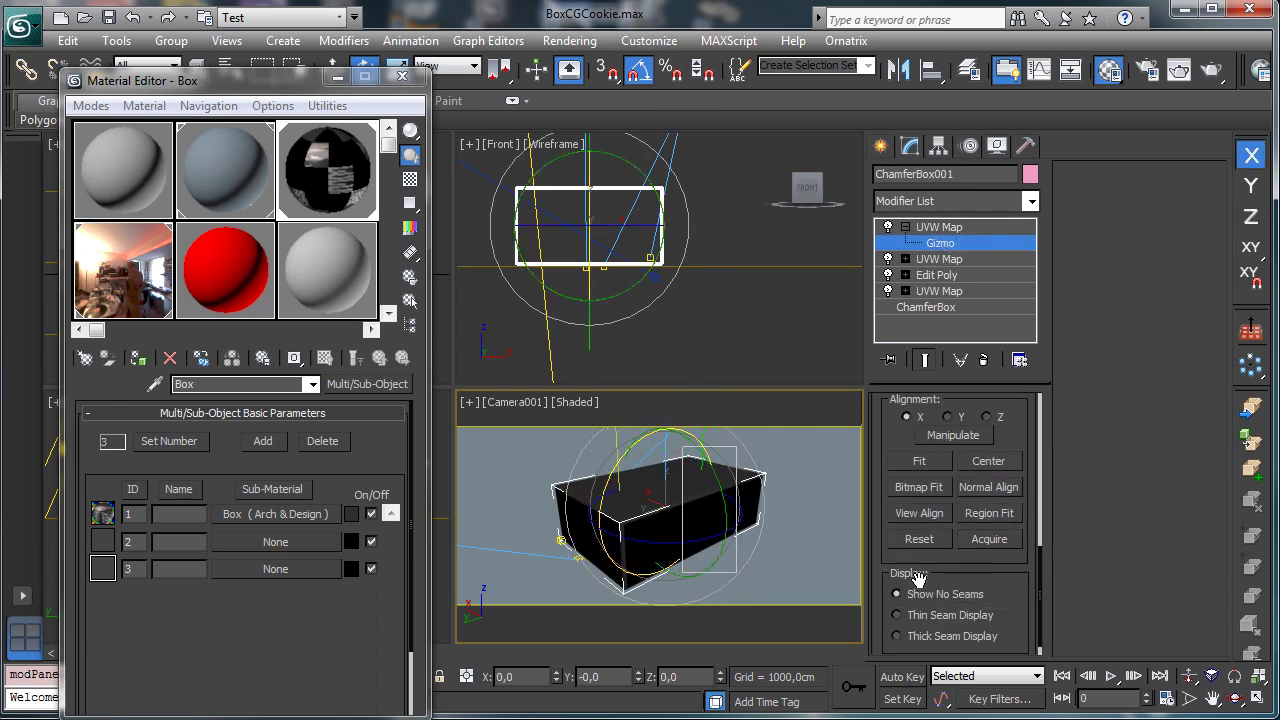
left_click(920, 461)
scroll(934, 489, "up", 5)
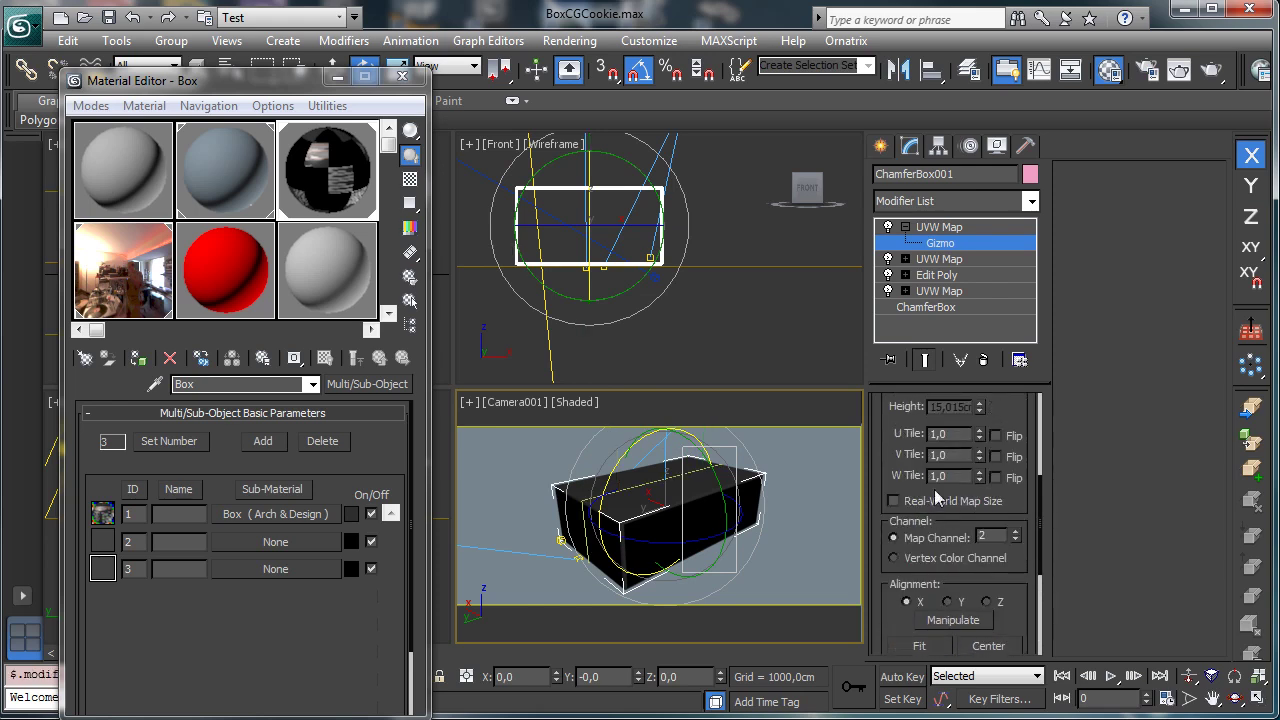
scroll(1010, 408, "up", 5)
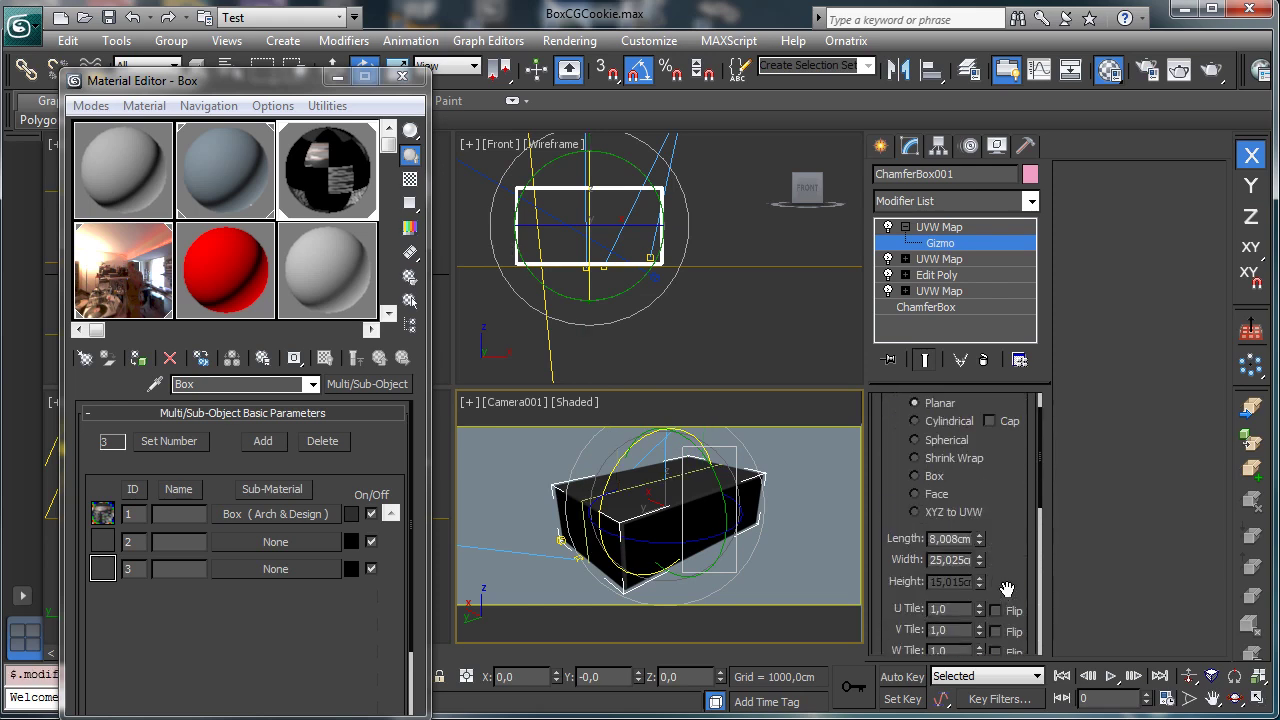
left_click(946, 245)
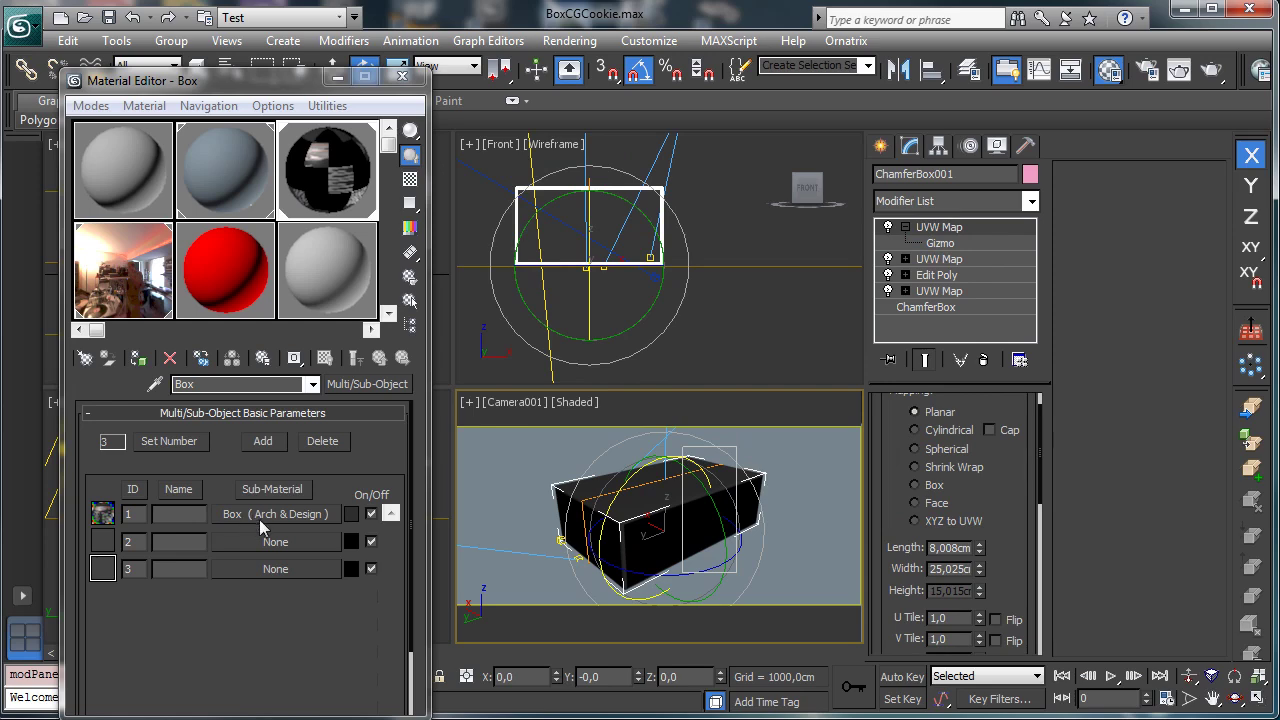
Step: Duplicate the Box Arch & Design sub-material from ID 1 into ID 2 and open the ID 2 sub-material
left_click_drag(261, 543, 276, 510)
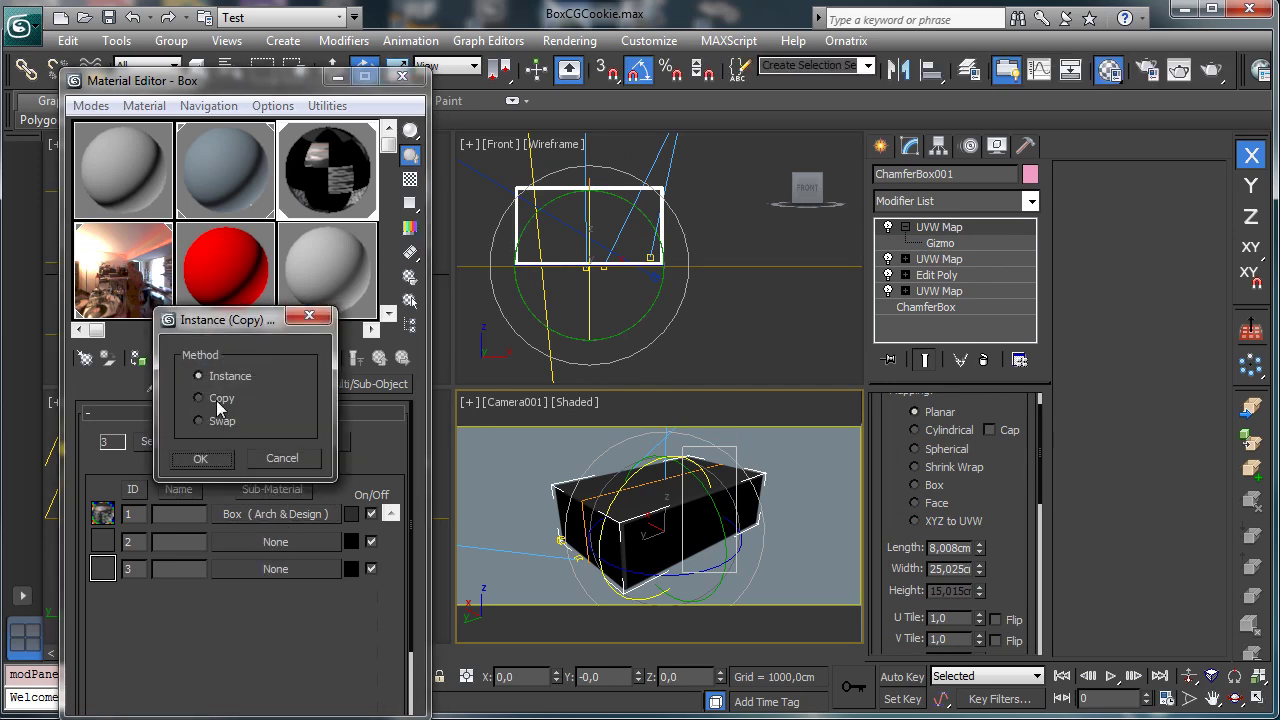
left_click(200, 459)
left_click(278, 542)
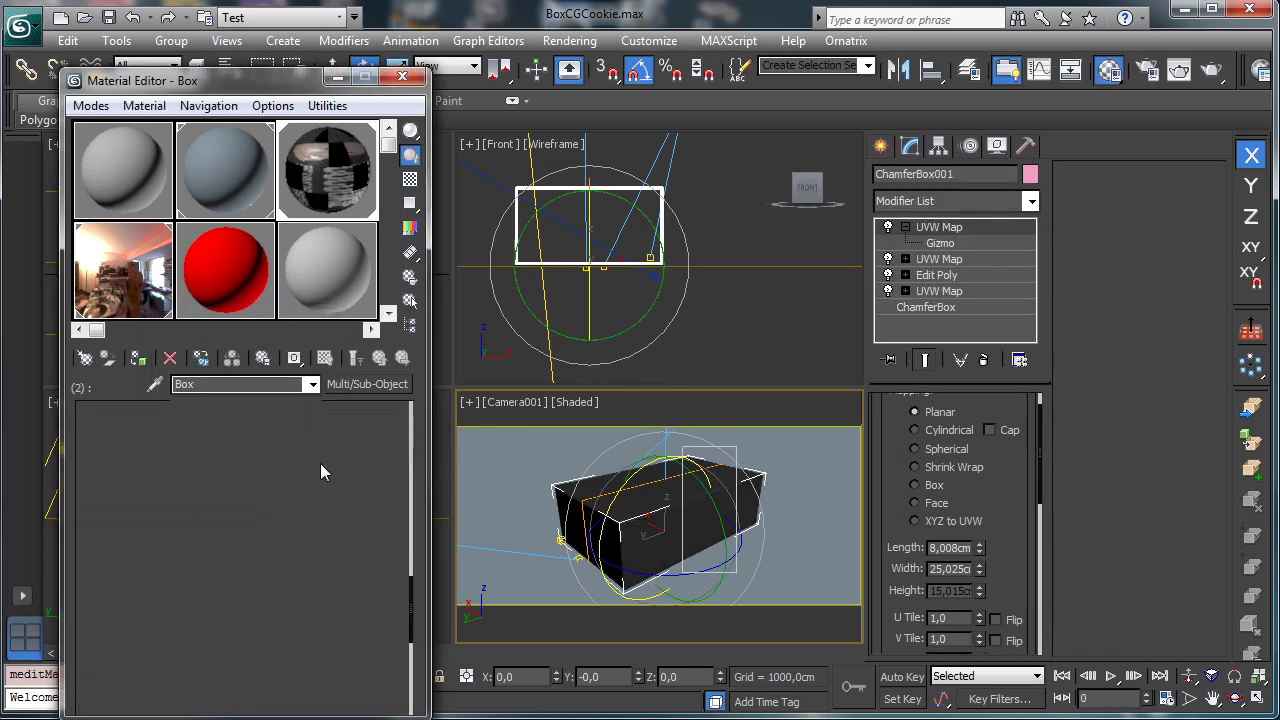
Step: Turn off the Diffuse Color map in the General Maps of the ID 2 sub-material
scroll(340, 530, "up", 5)
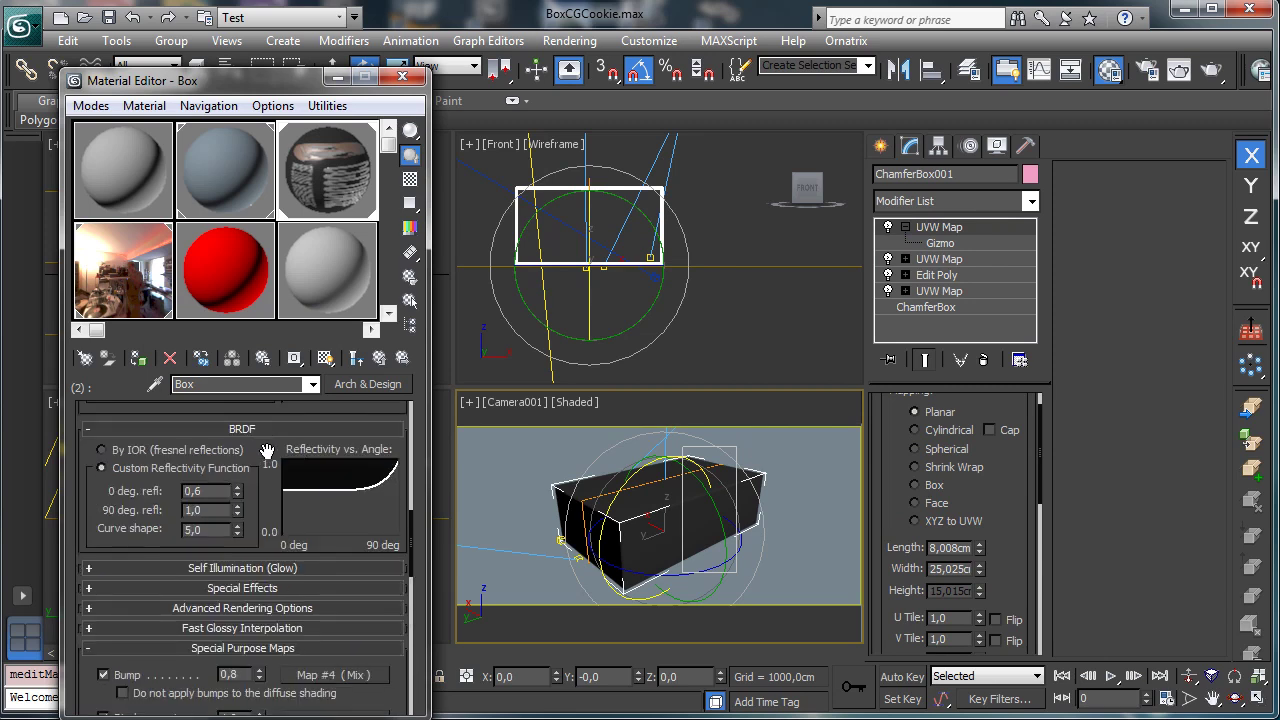
scroll(307, 541, "up", 4)
scroll(266, 505, "up", 6)
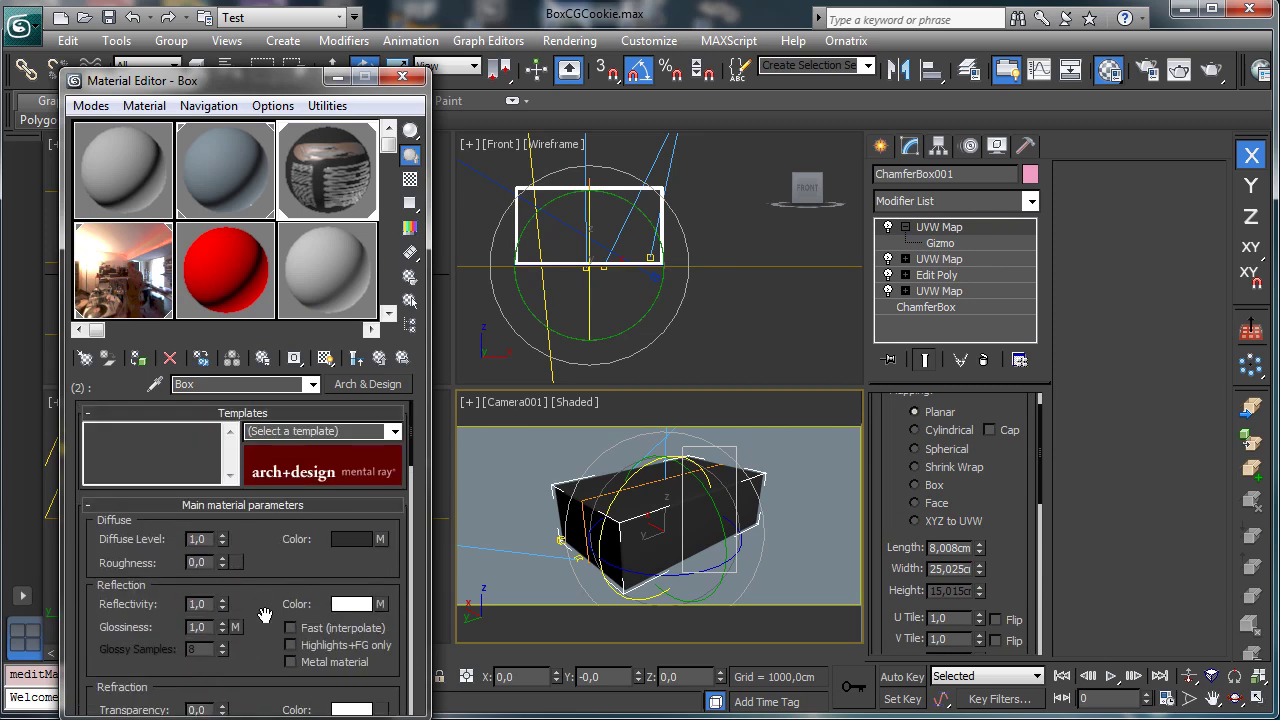
left_click_drag(264, 613, 268, 572)
scroll(268, 572, "down", 10)
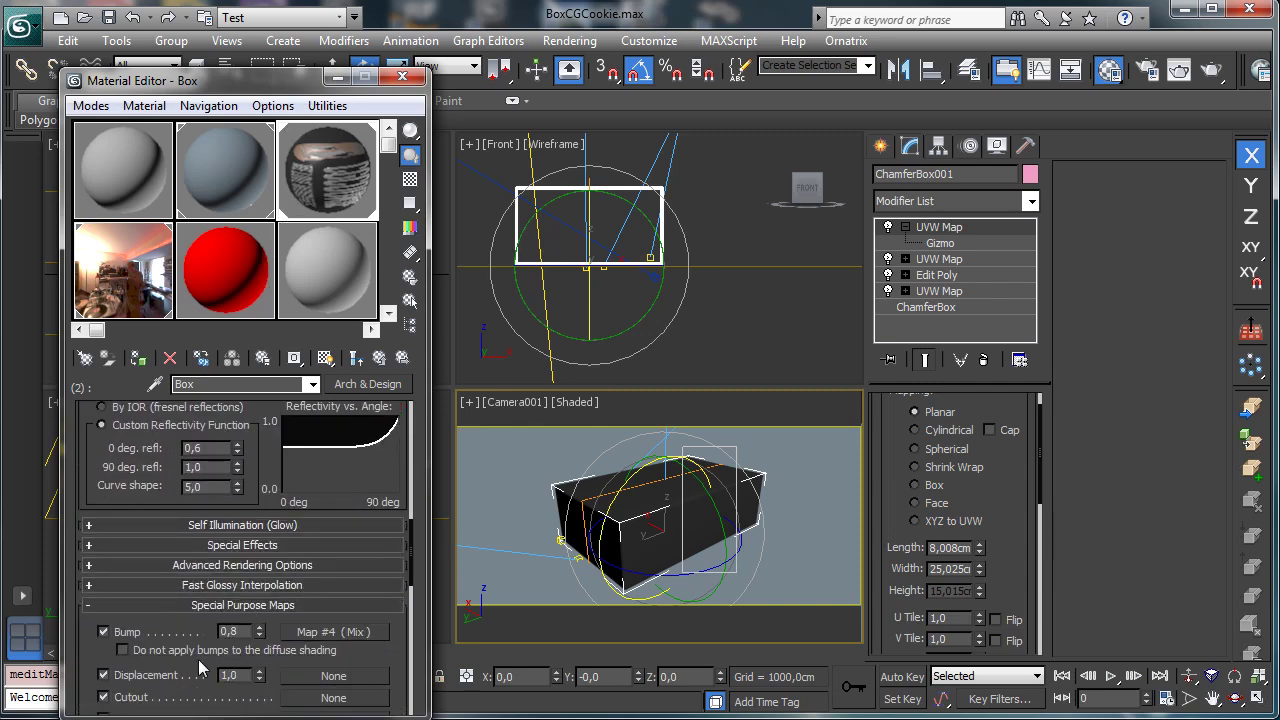
scroll(265, 472, "down", 5)
left_click(173, 505)
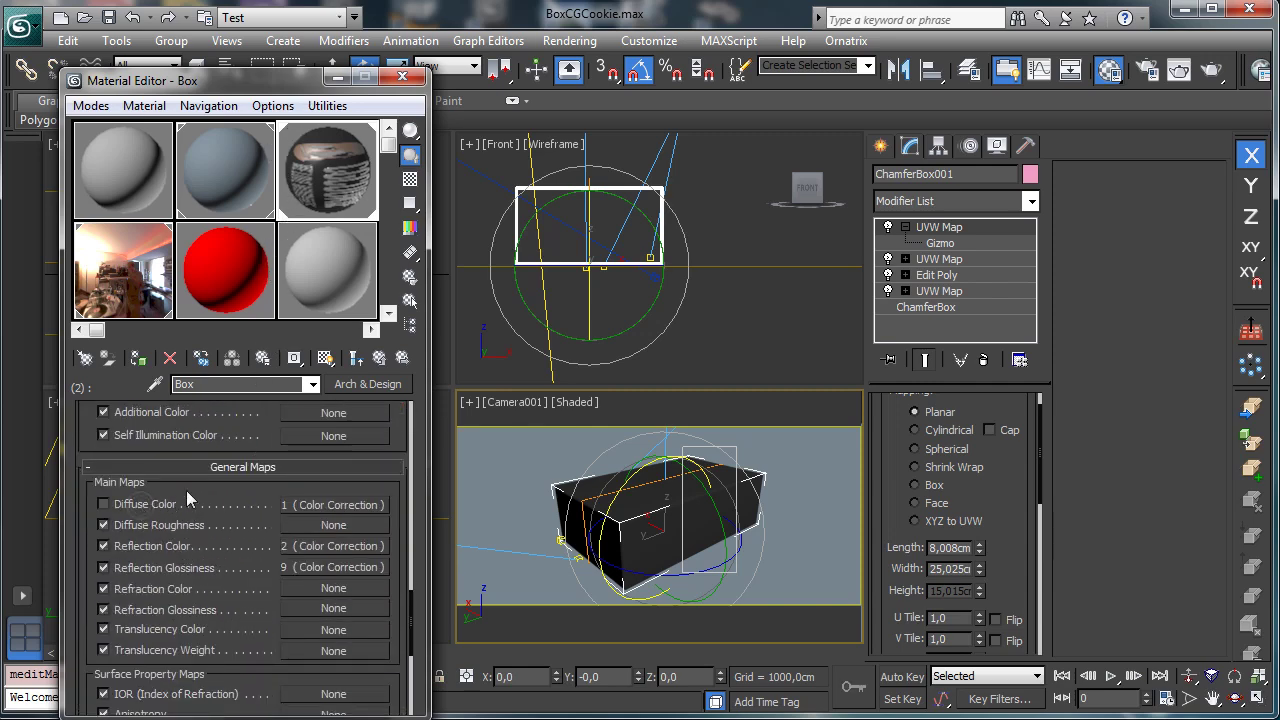
Step: Set the Reflection Color bitmap of ID 2 to map channel 2 and W angle 0, and display it in the viewport
left_click(342, 546)
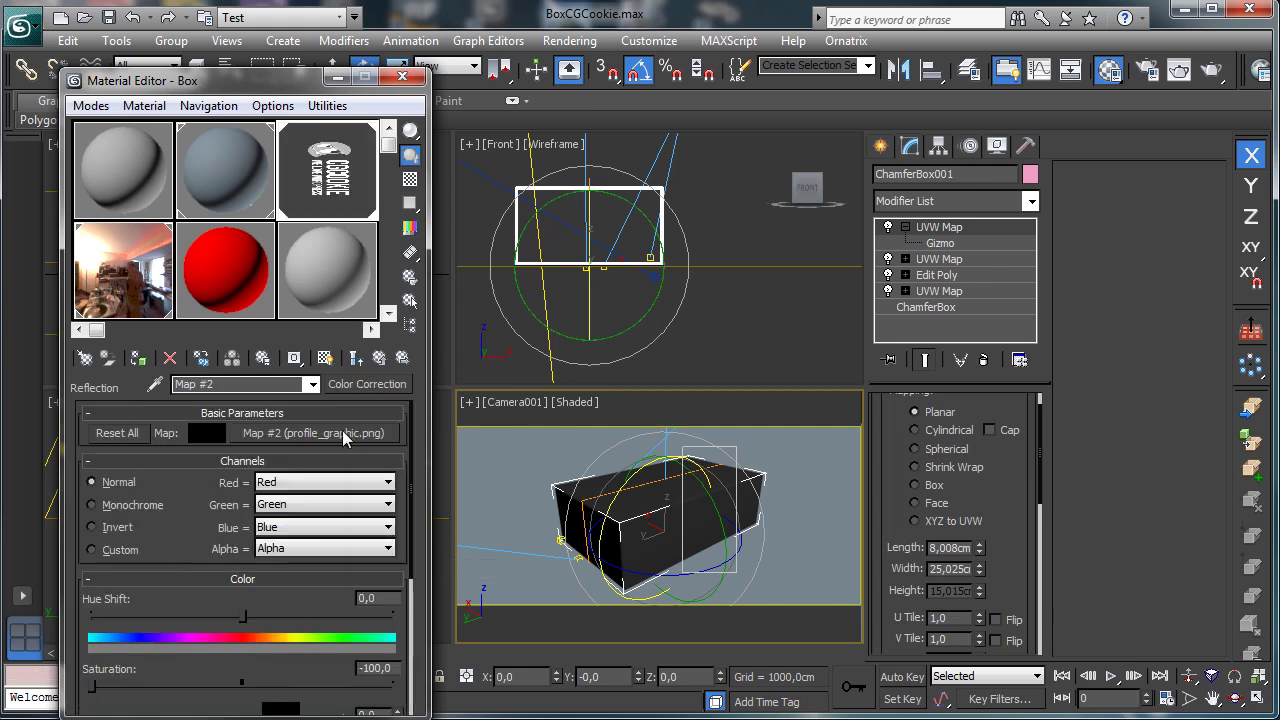
left_click(343, 432)
left_click(324, 358)
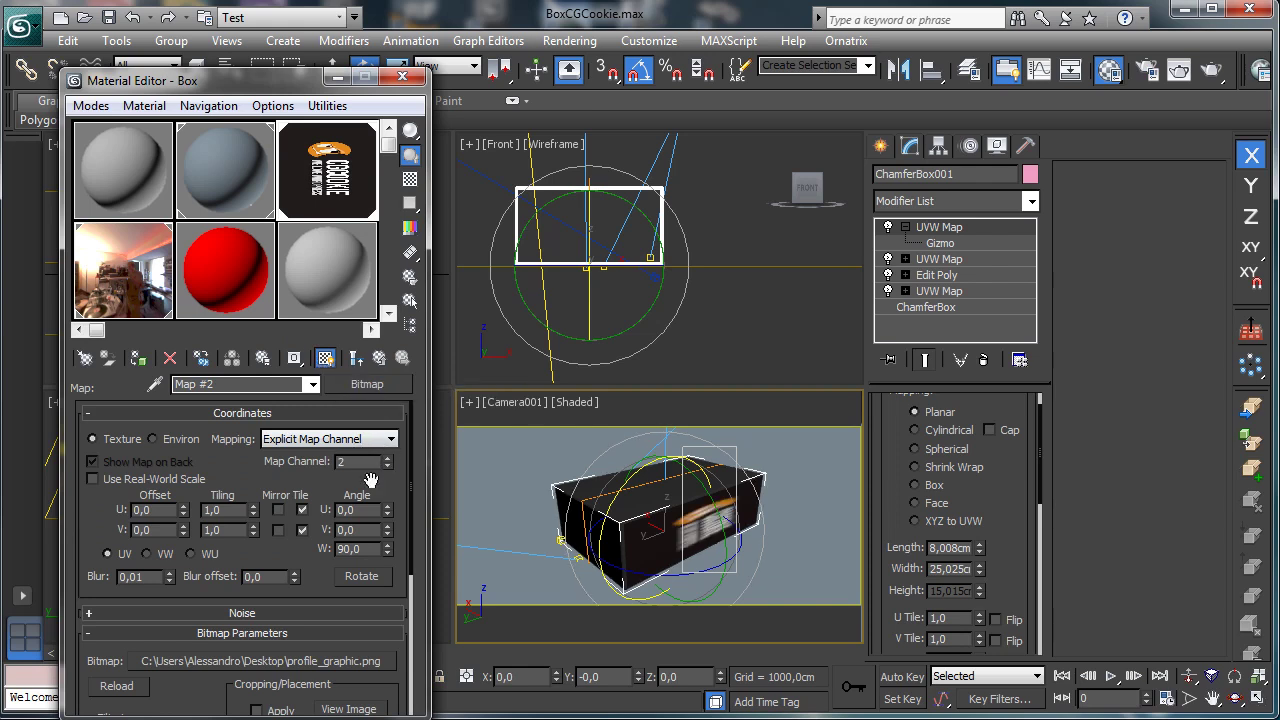
double_click(375, 549)
type("0")
key("Return")
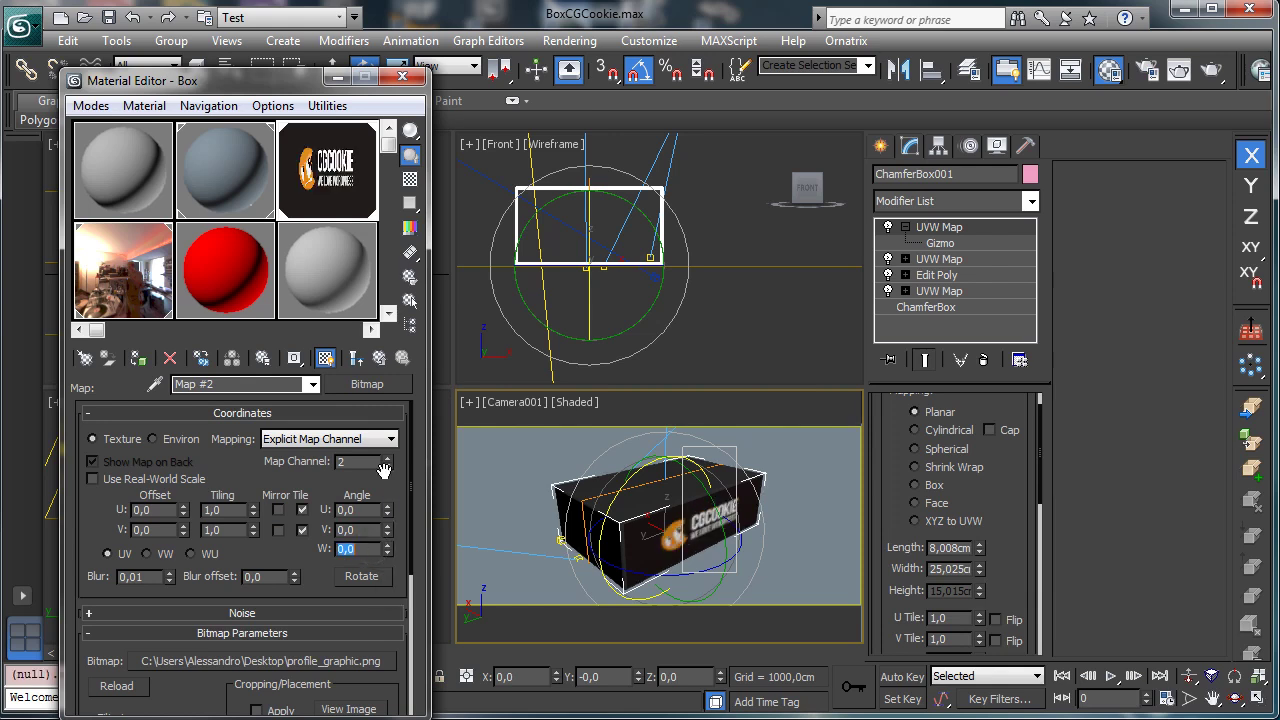
left_click(379, 358)
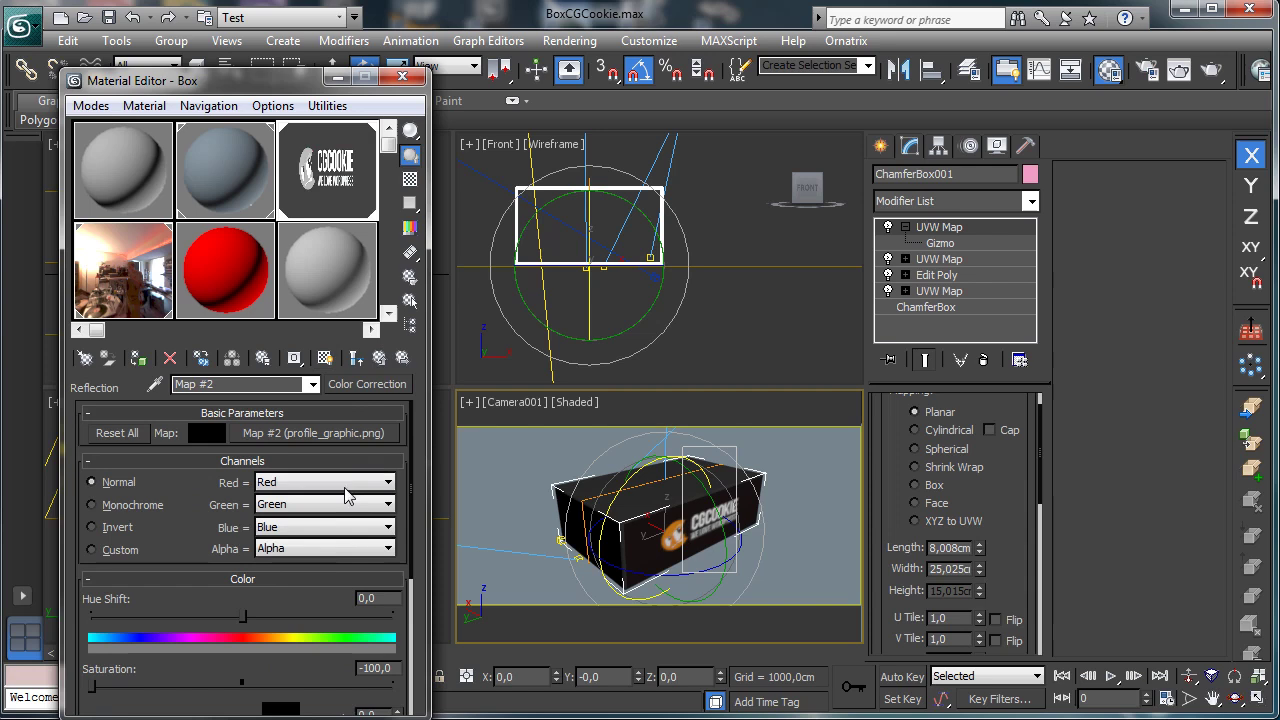
left_click(379, 358)
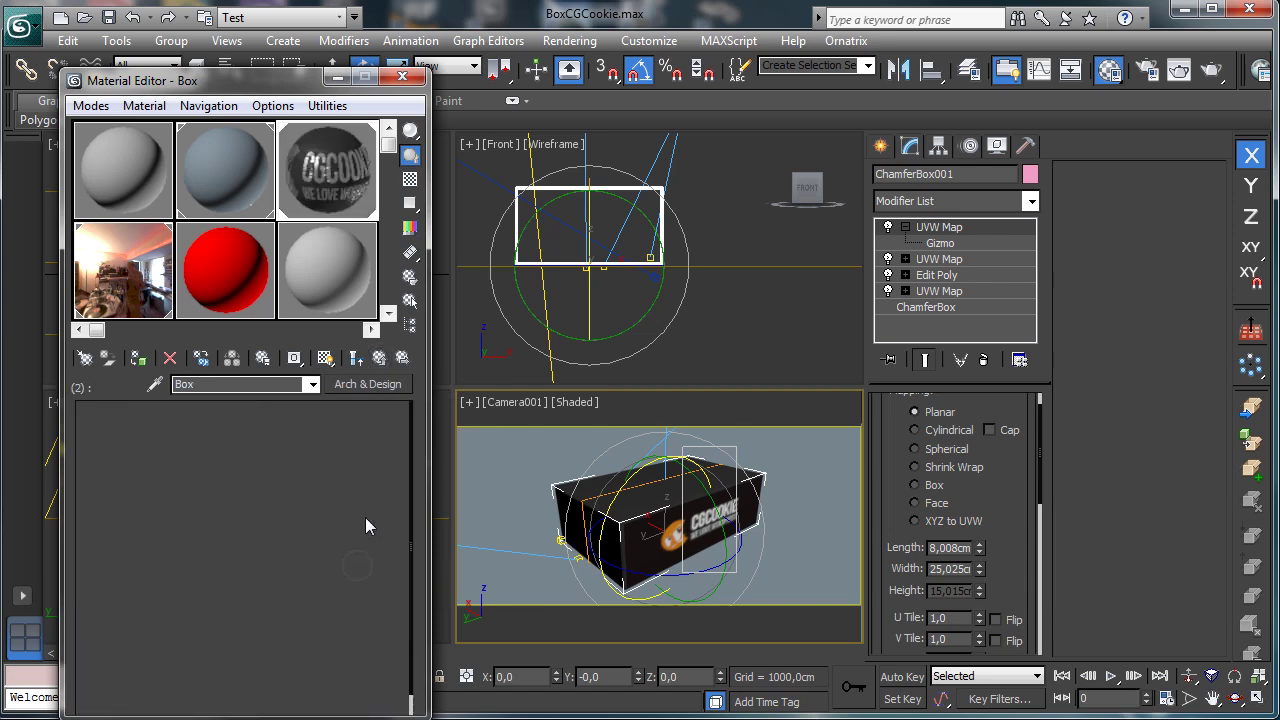
Step: Set the Reflection Glossiness bitmap of ID 2 to map channel 2 and W angle 0, and return to the sub-material
left_click(359, 434)
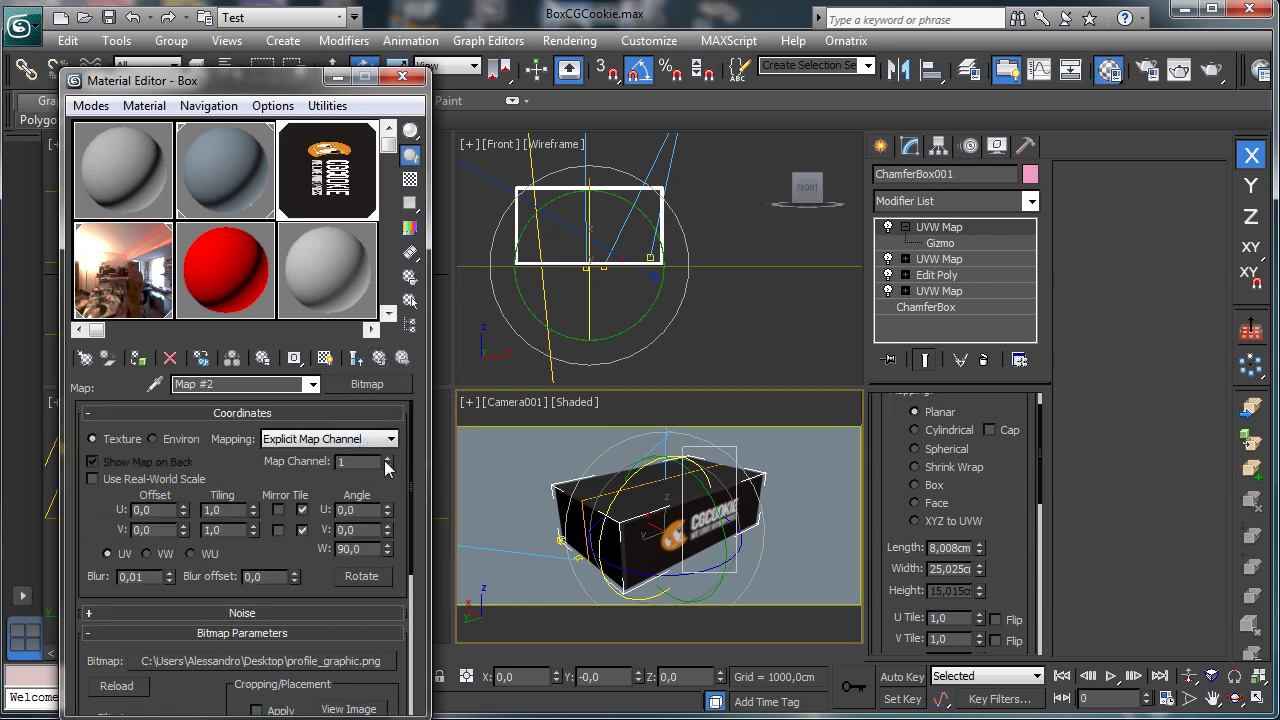
left_click(386, 462)
double_click(350, 549)
type("0")
key("Return")
left_click(381, 359)
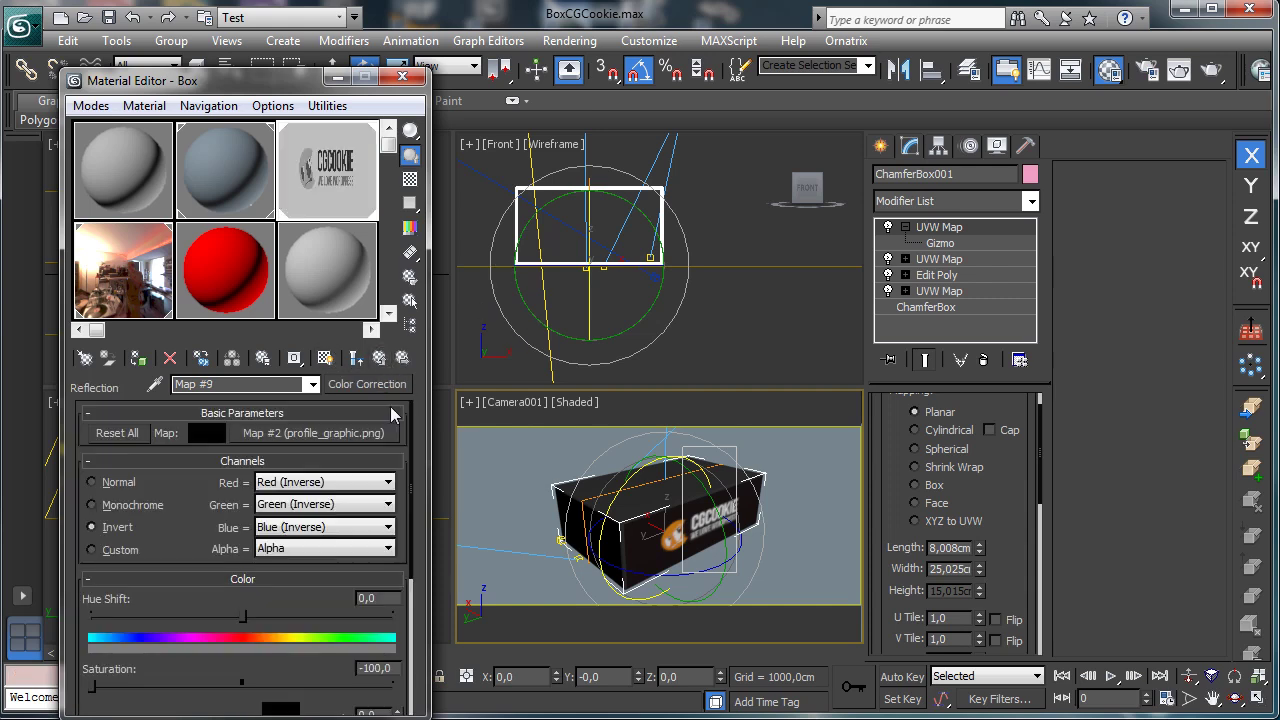
scroll(240, 500, "down", 5)
left_click(378, 356)
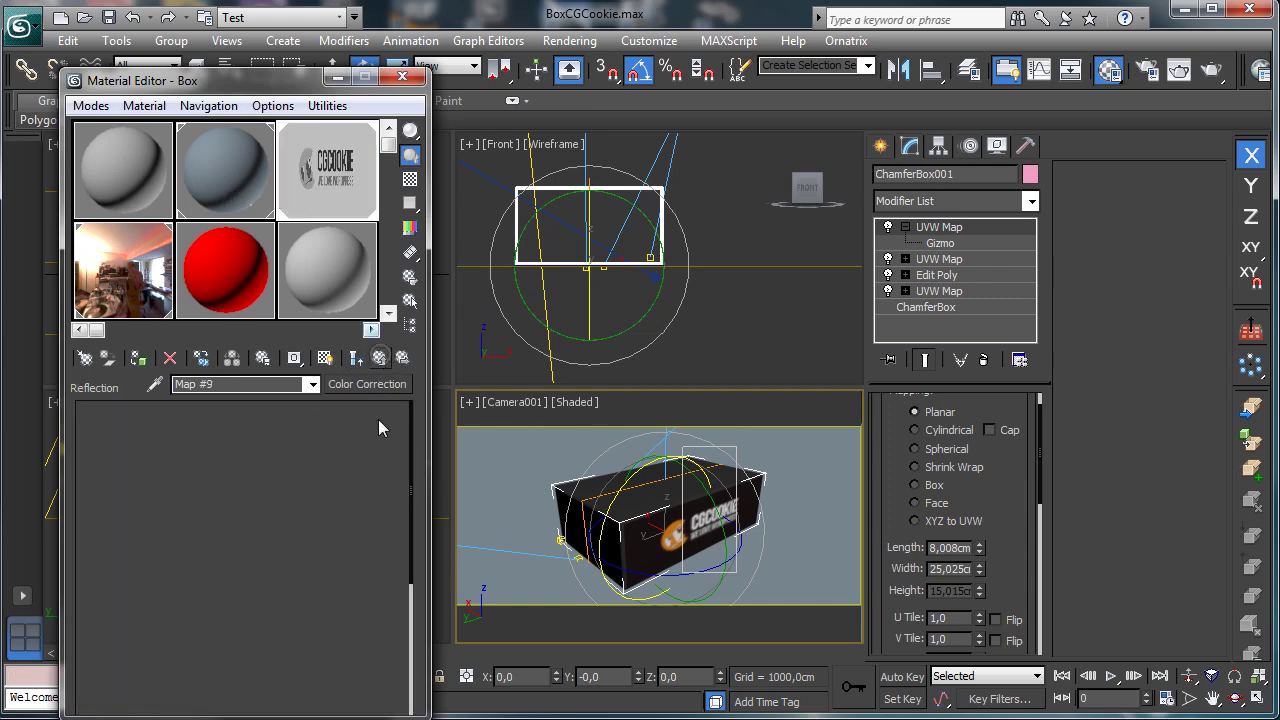
Step: Set the profile_graphic.png bitmap inside the Bump Mix map of ID 2 to map channel 2 and W angle 0
scroll(275, 600, "down", 5)
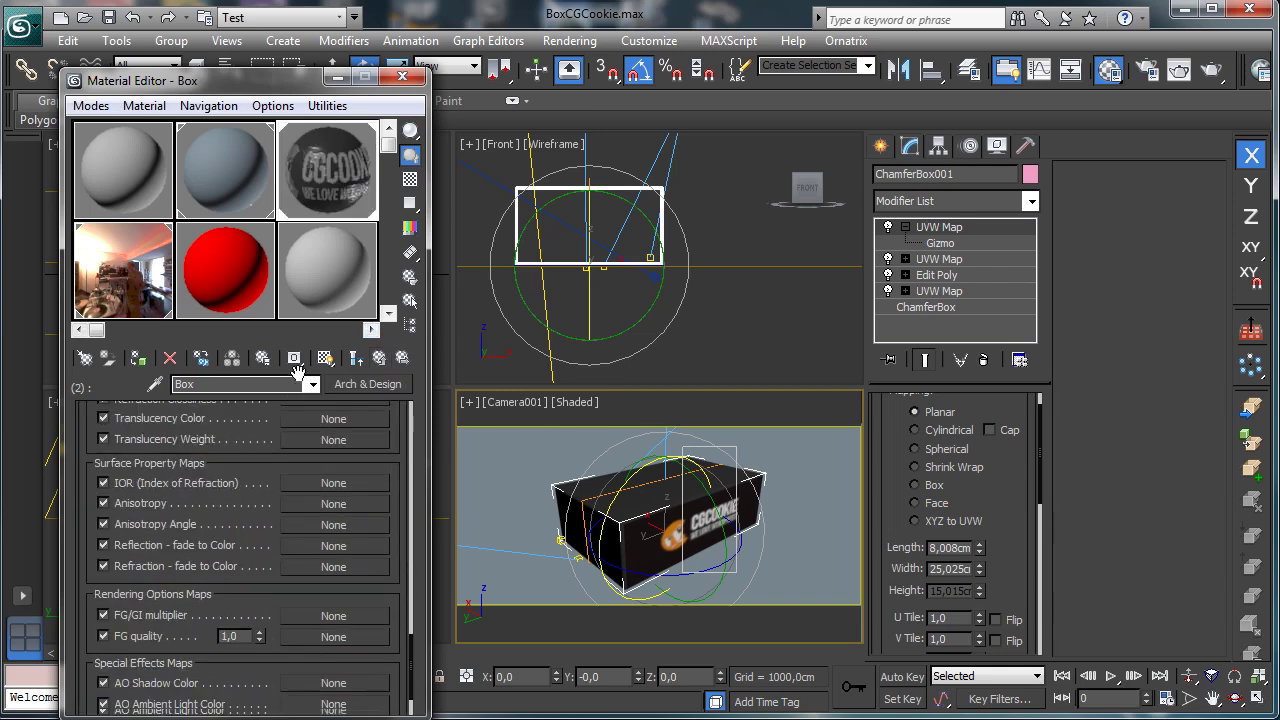
scroll(276, 541, "up", 5)
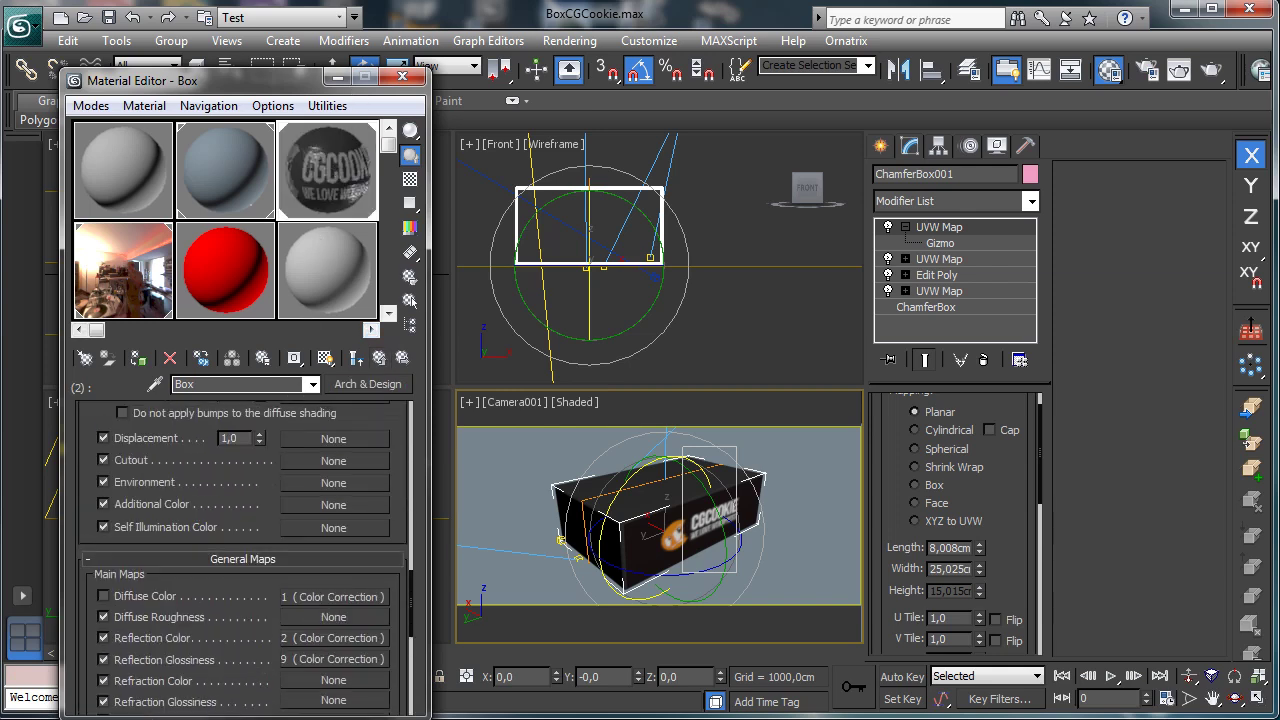
scroll(368, 413, "up", 2)
left_click(348, 455)
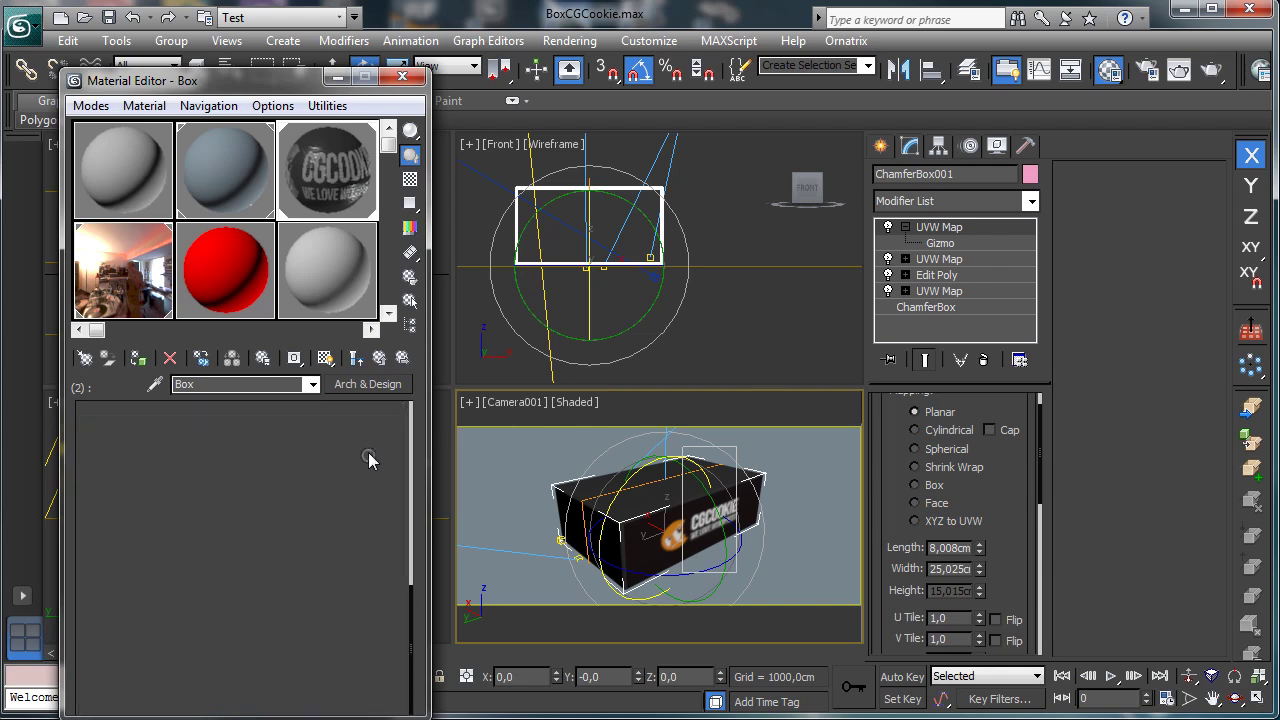
left_click(346, 455)
left_click(340, 441)
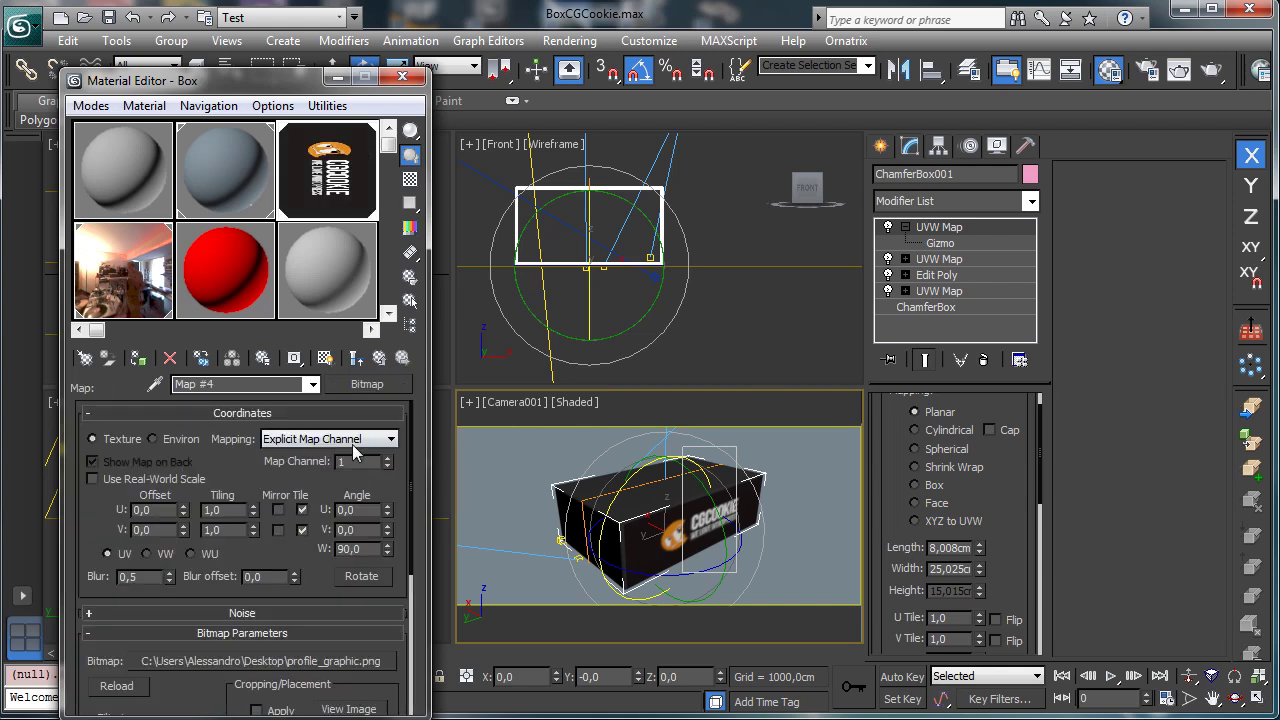
double_click(352, 549)
type("0")
key("Return")
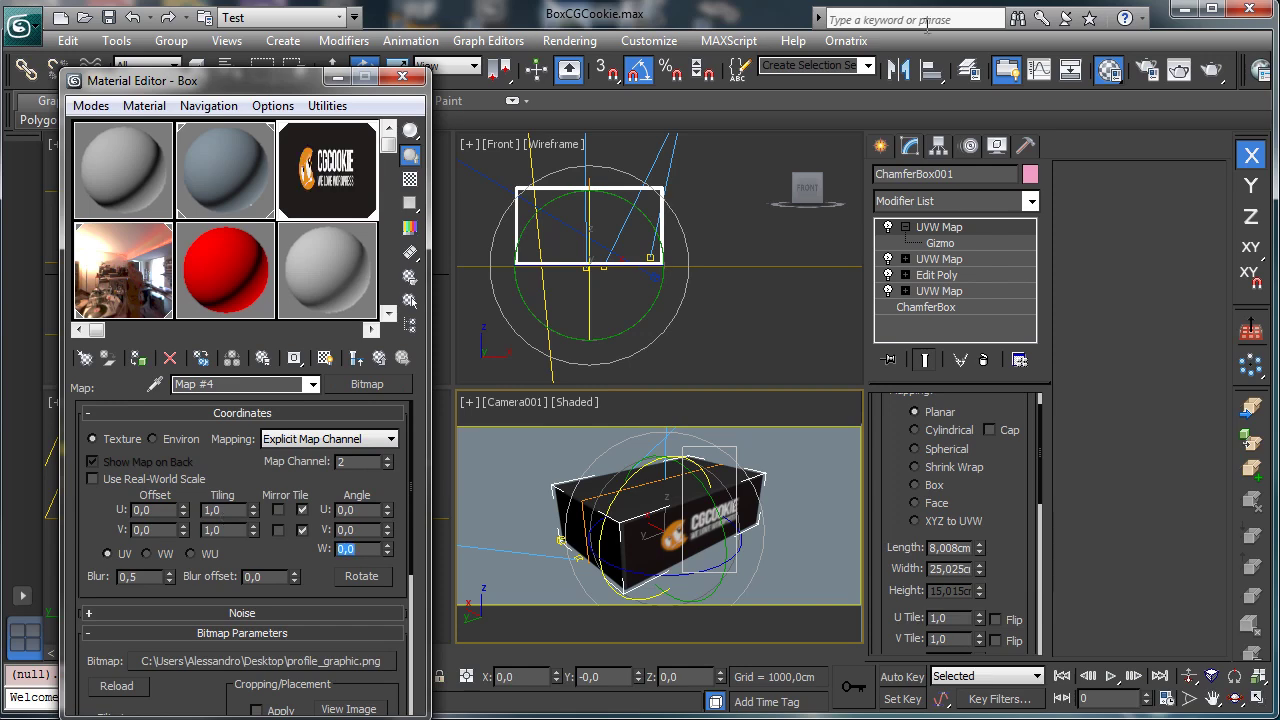
Step: Test-render the region on the box's side and return to the reflection settings of the ID 2 sub-material
left_click(1213, 70)
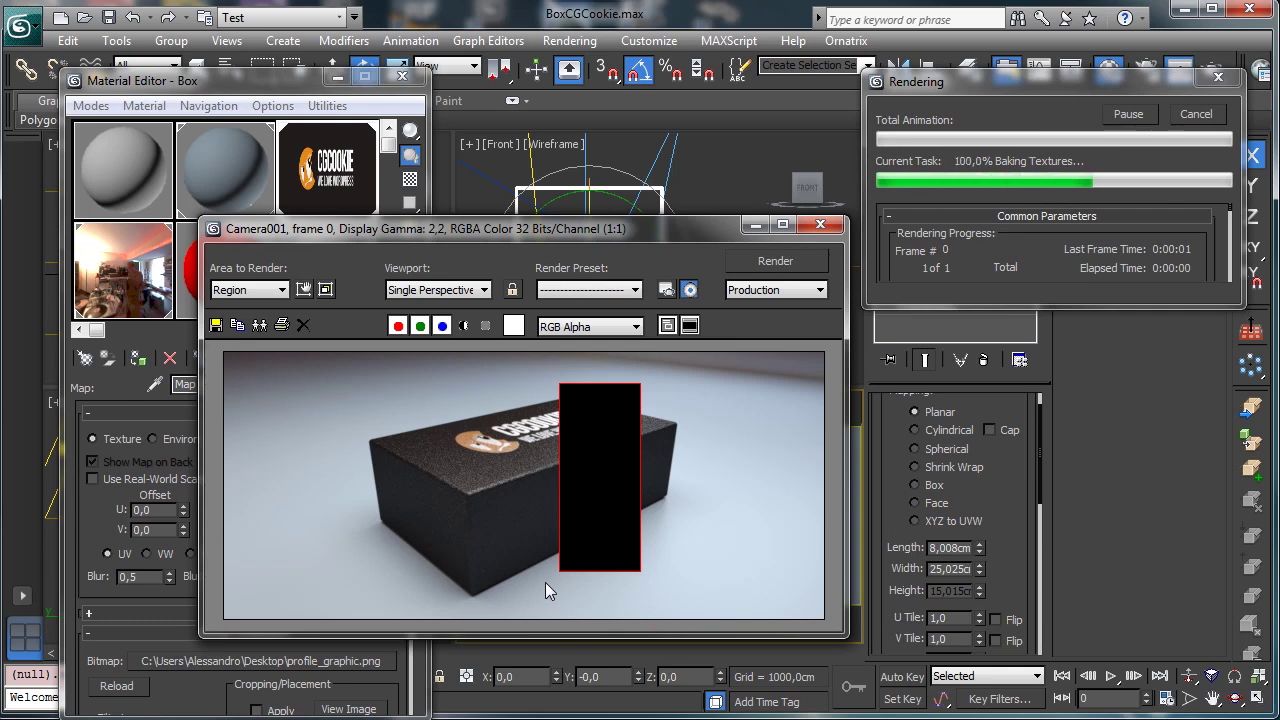
left_click(1207, 110)
left_click(755, 226)
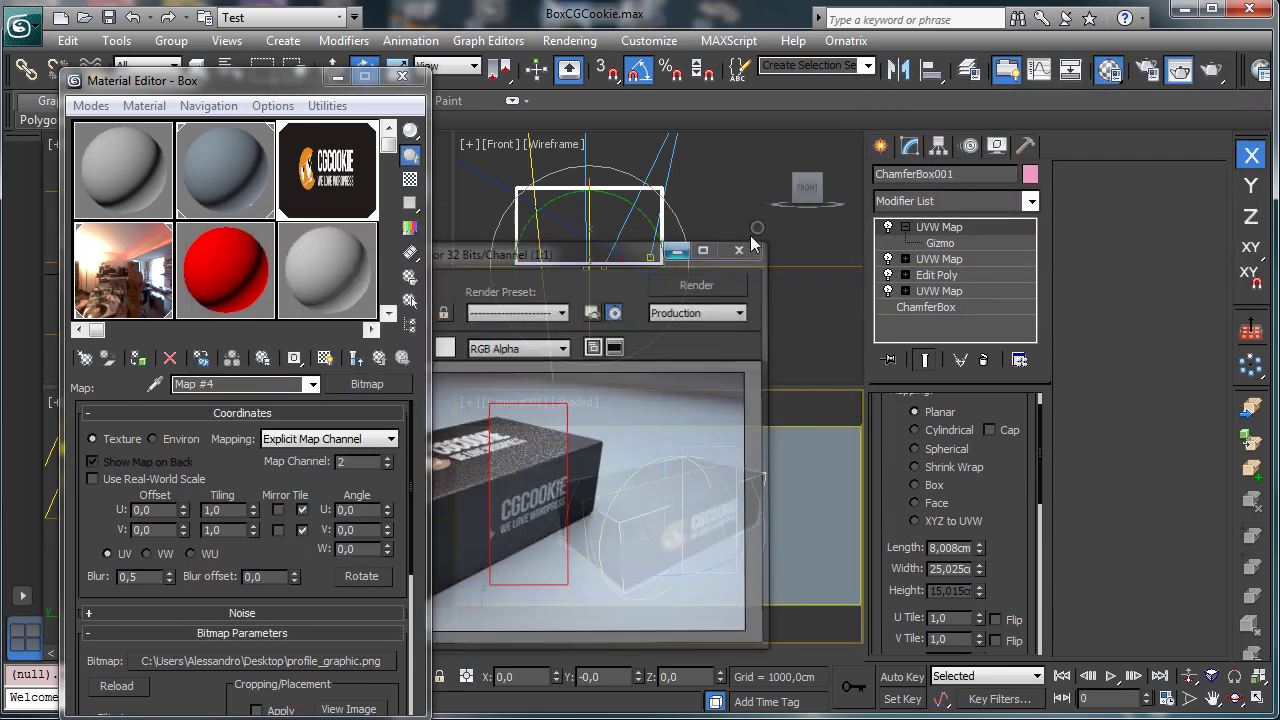
left_click(383, 358)
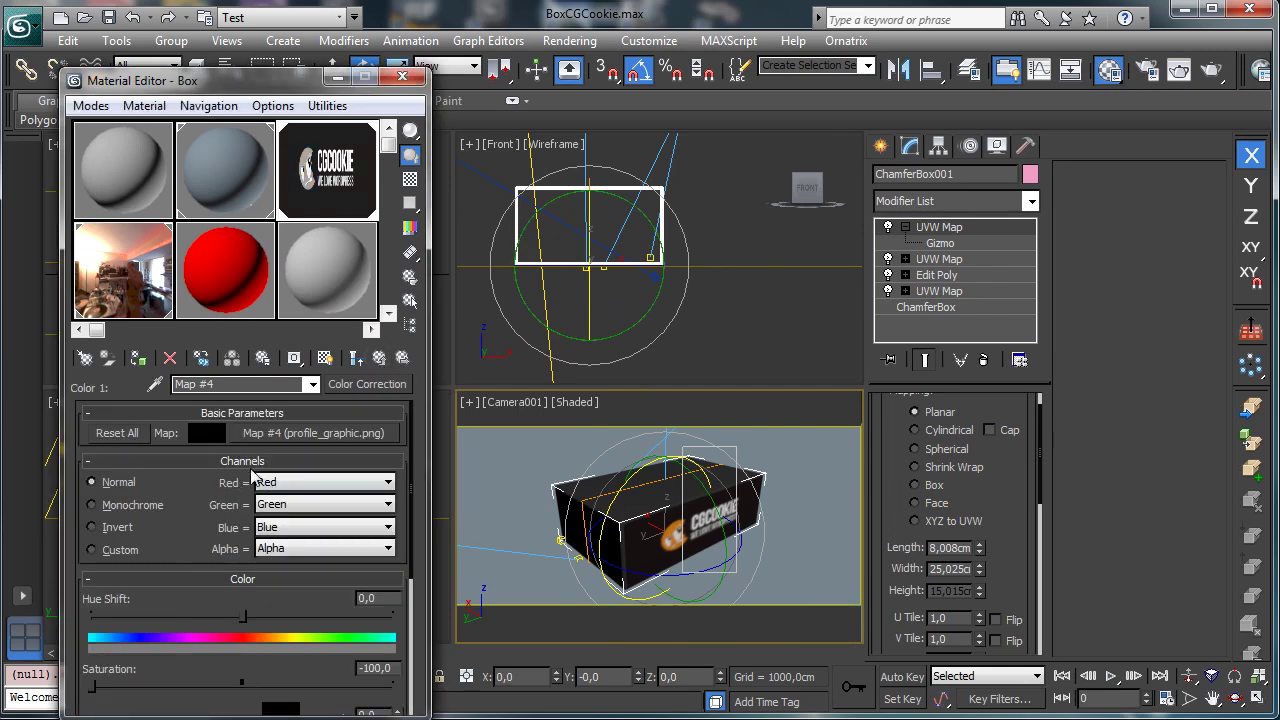
left_click(383, 359)
left_click(379, 359)
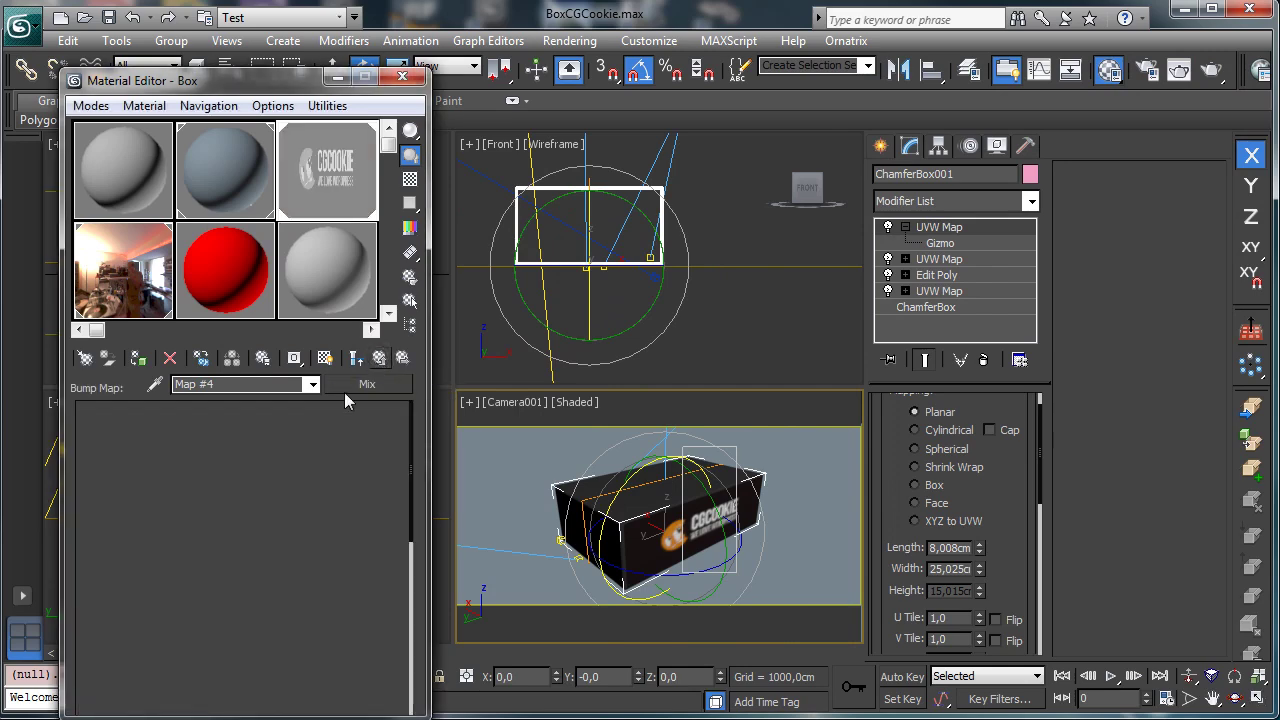
scroll(270, 525, "up", 10)
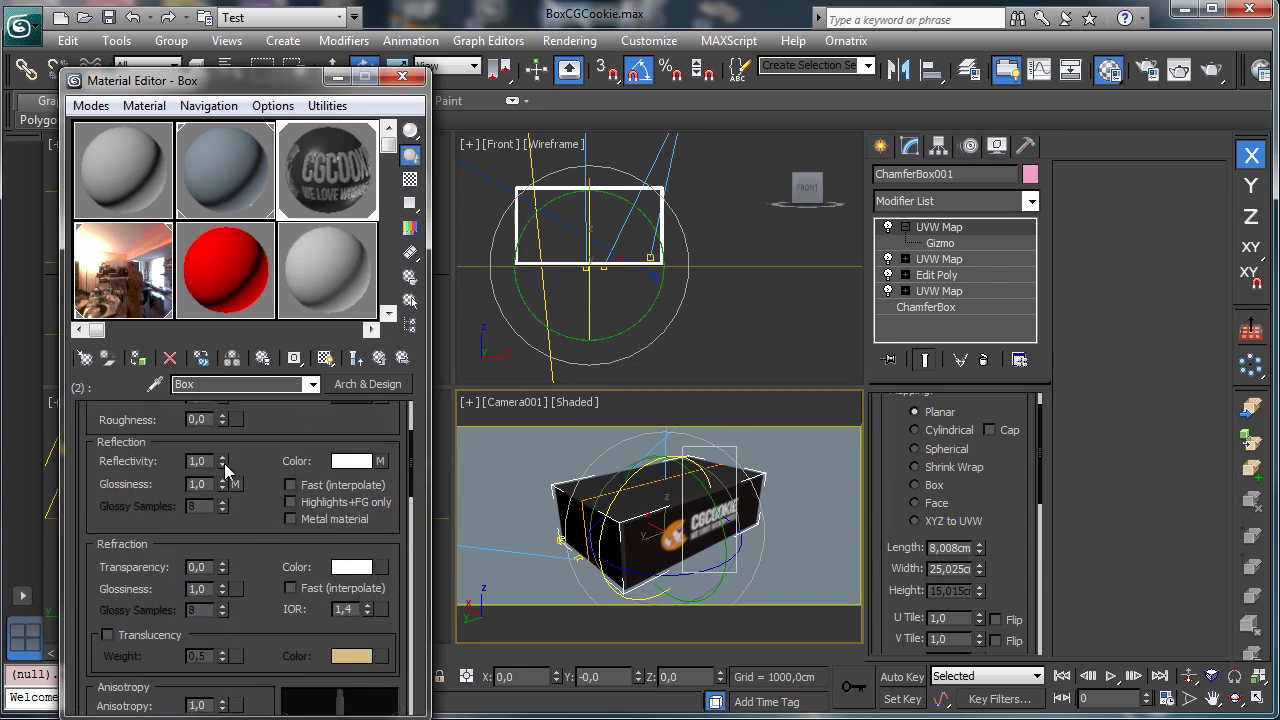
Step: Lower the reflectivity of the ID 2 sub-material to 0,21 and test-render the region
left_click_drag(222, 461, 216, 533)
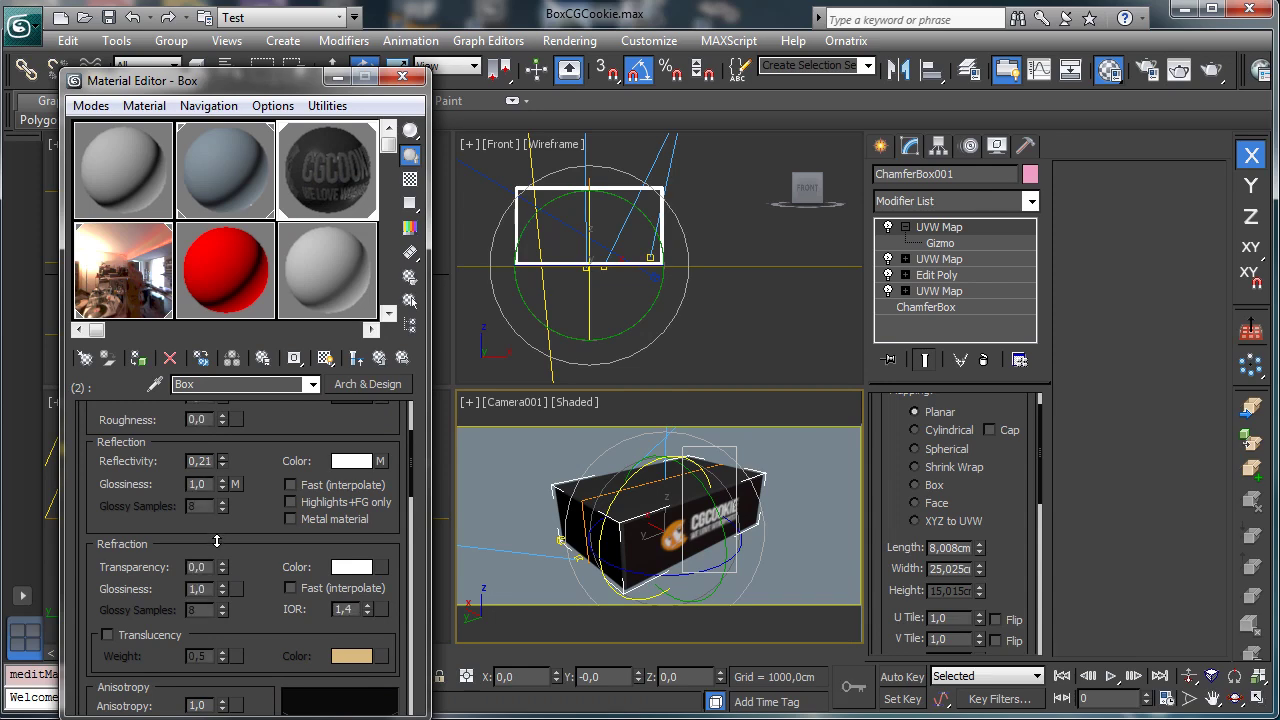
left_click(1180, 70)
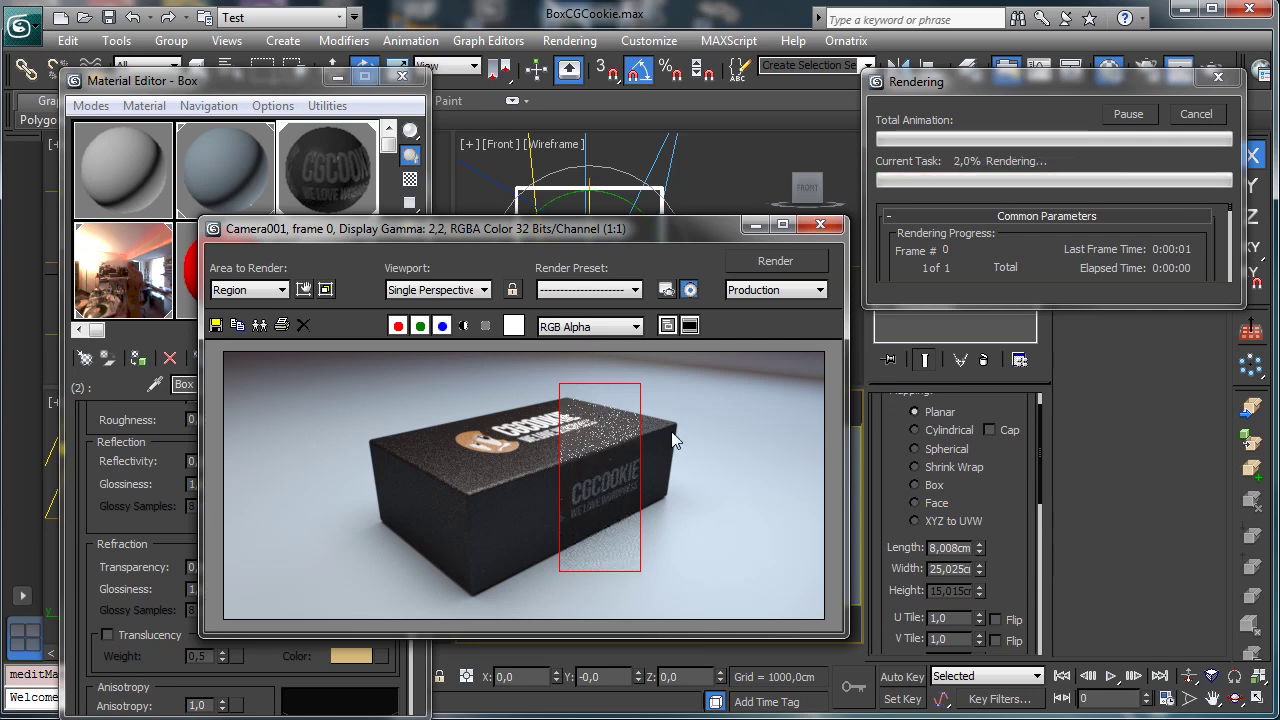
left_click(1196, 113)
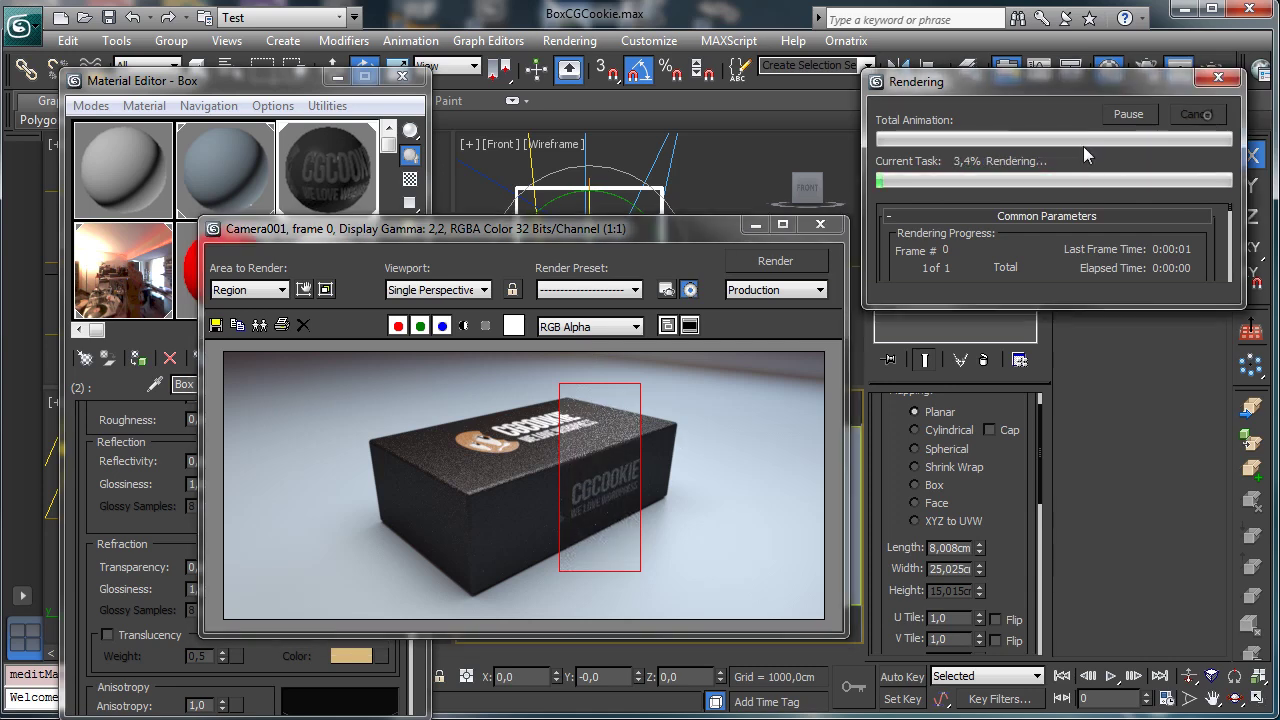
left_click(755, 227)
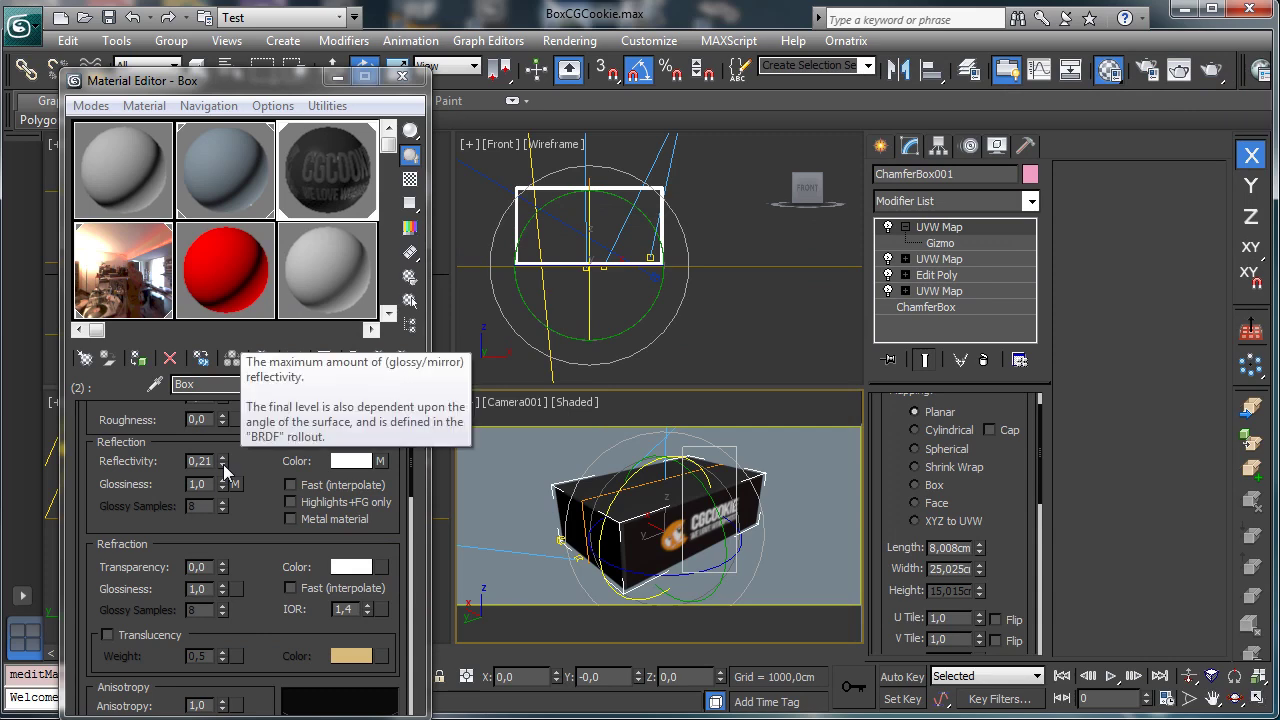
Step: Set the reflectivity of the ID 2 sub-material to 0,05 and test-render the region on the box's side
left_click_drag(224, 466, 230, 488)
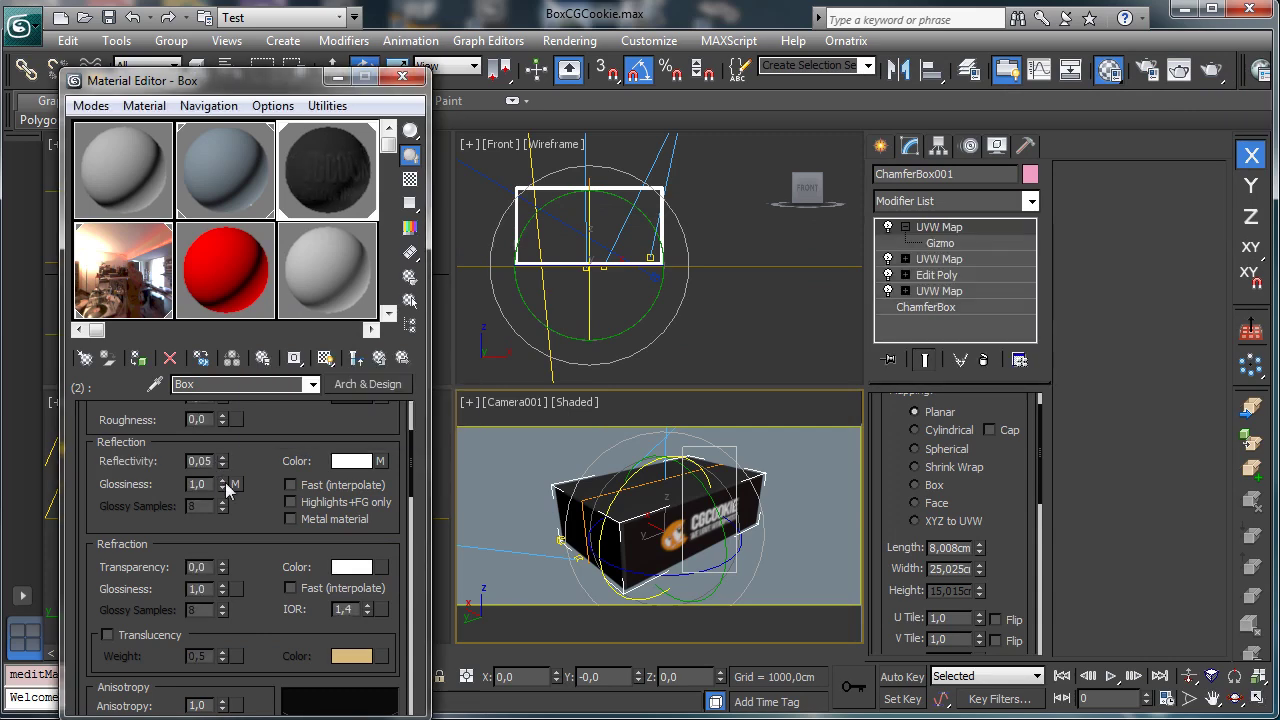
left_click(1177, 70)
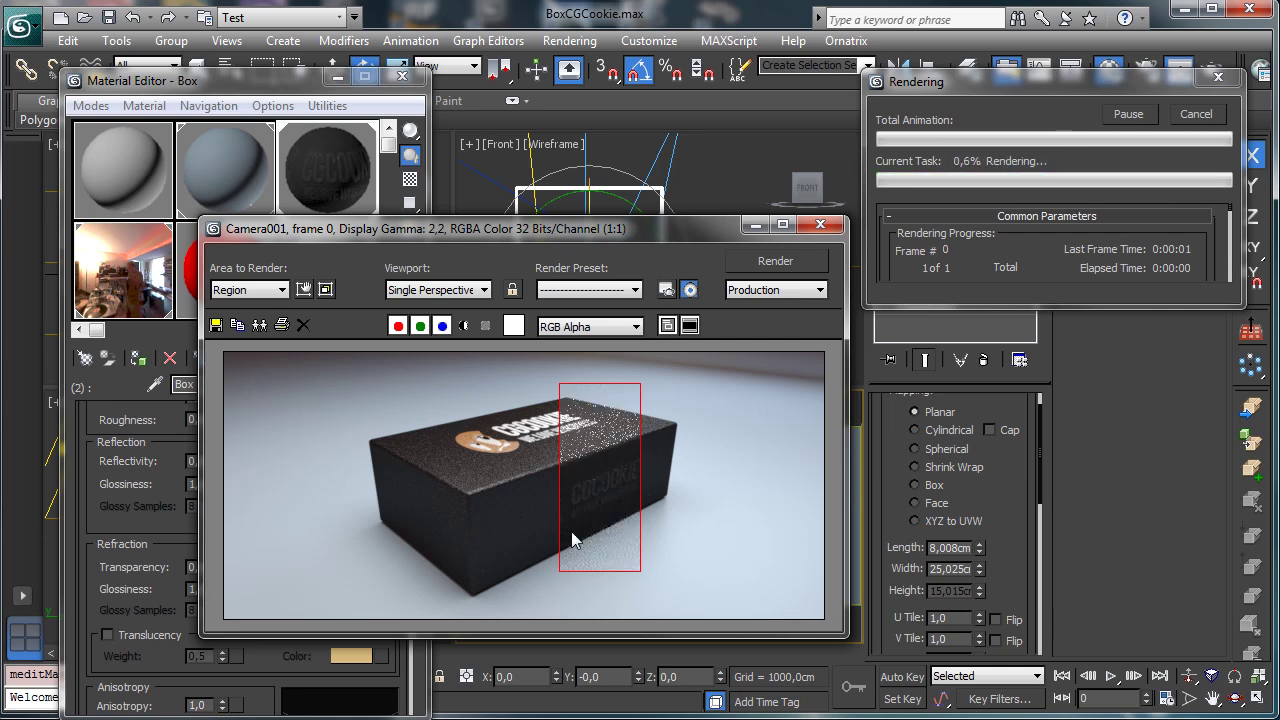
left_click(1196, 114)
left_click(755, 226)
Step: Duplicate the ID 2 sub-material into ID 3 as a copy and open the ID 3 sub-material
left_click(379, 357)
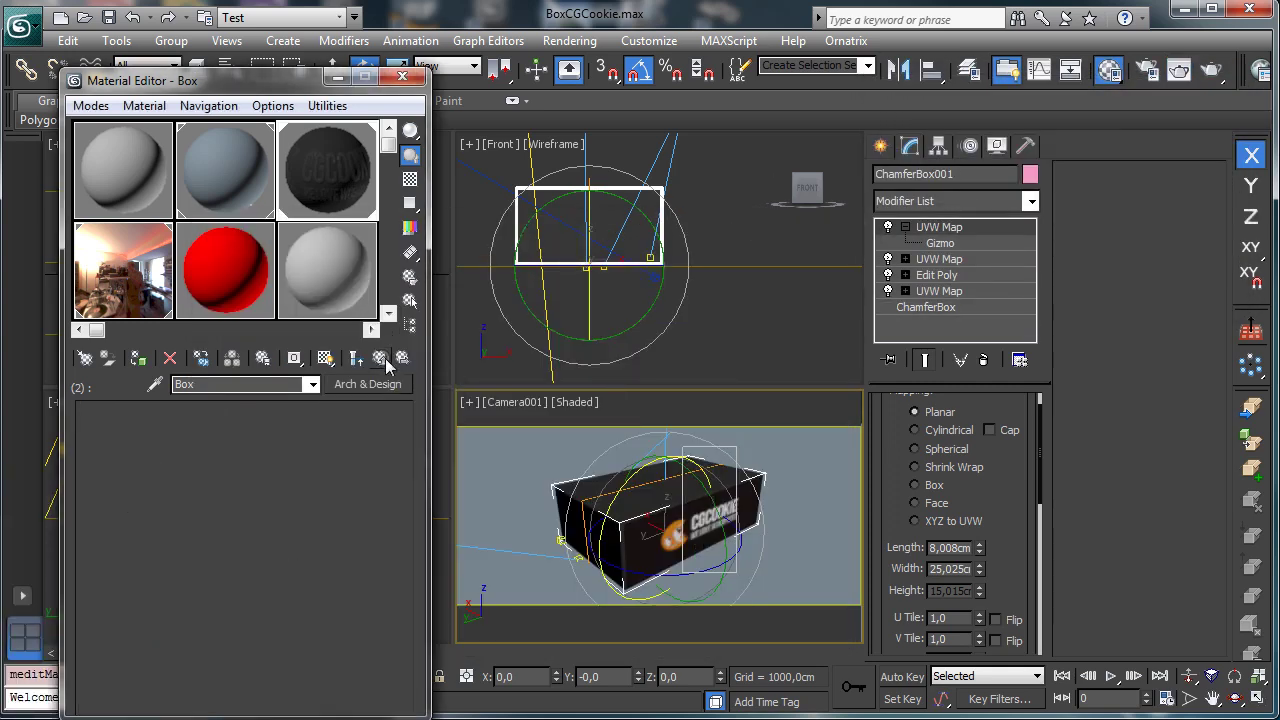
left_click_drag(253, 576, 255, 572)
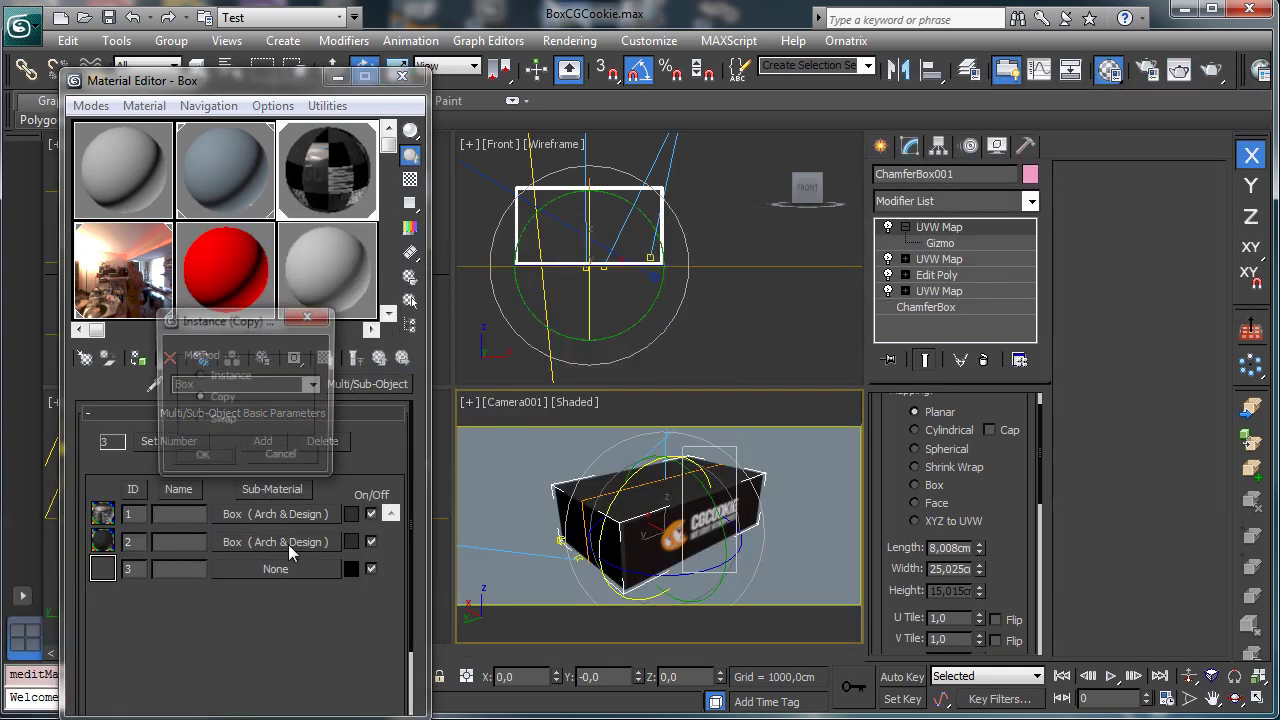
left_click(220, 457)
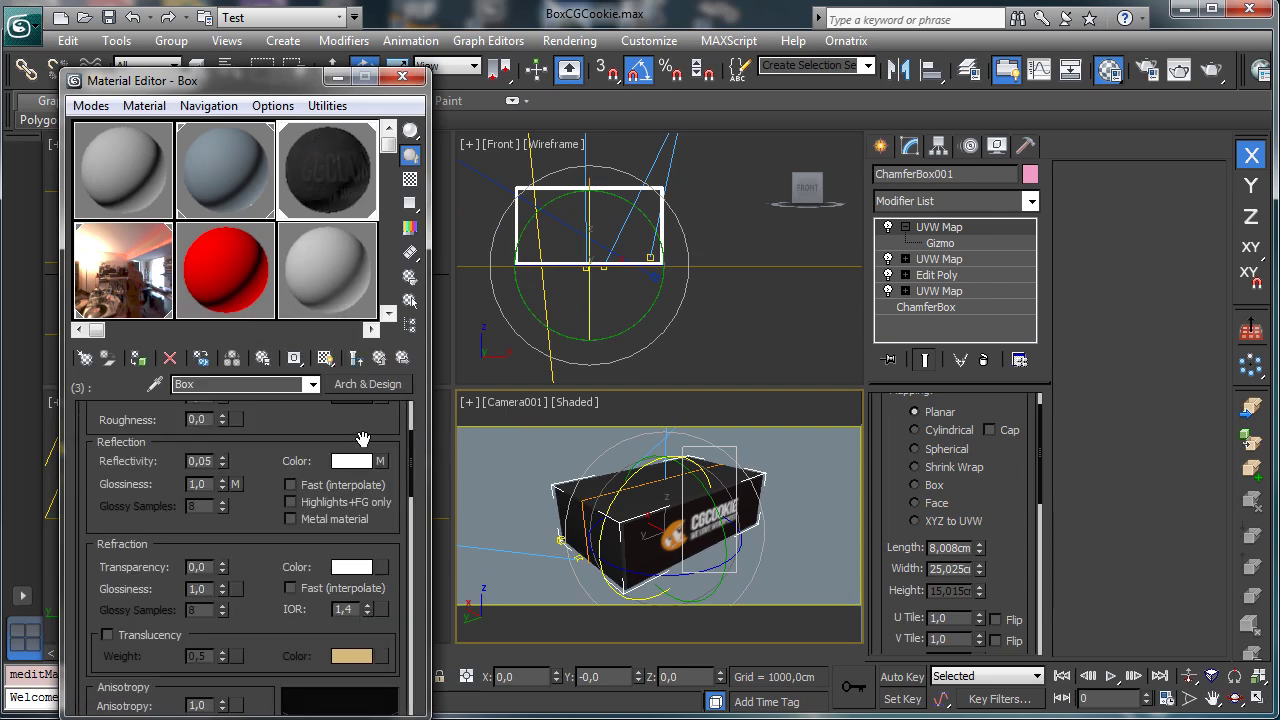
Step: Set the reflection color bitmap of ID 3 to map channel 3 and its W angle to 180
left_click_drag(296, 433, 300, 514)
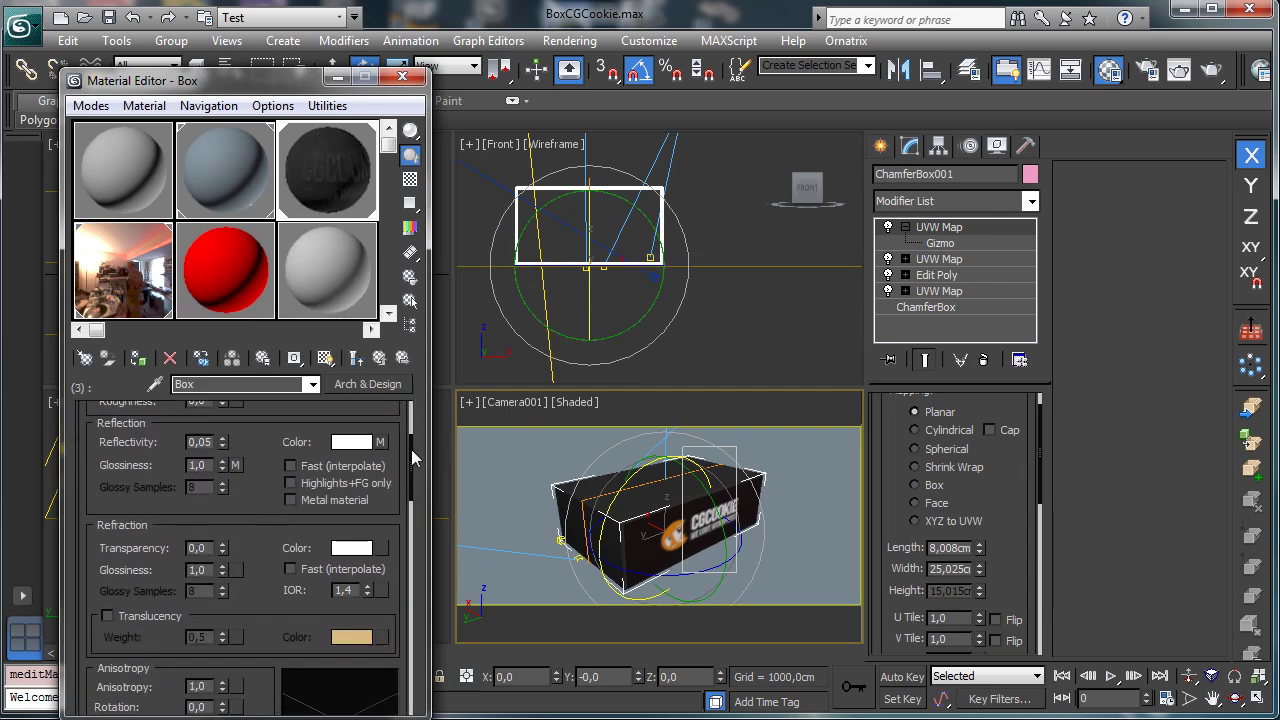
left_click(384, 444)
left_click(300, 434)
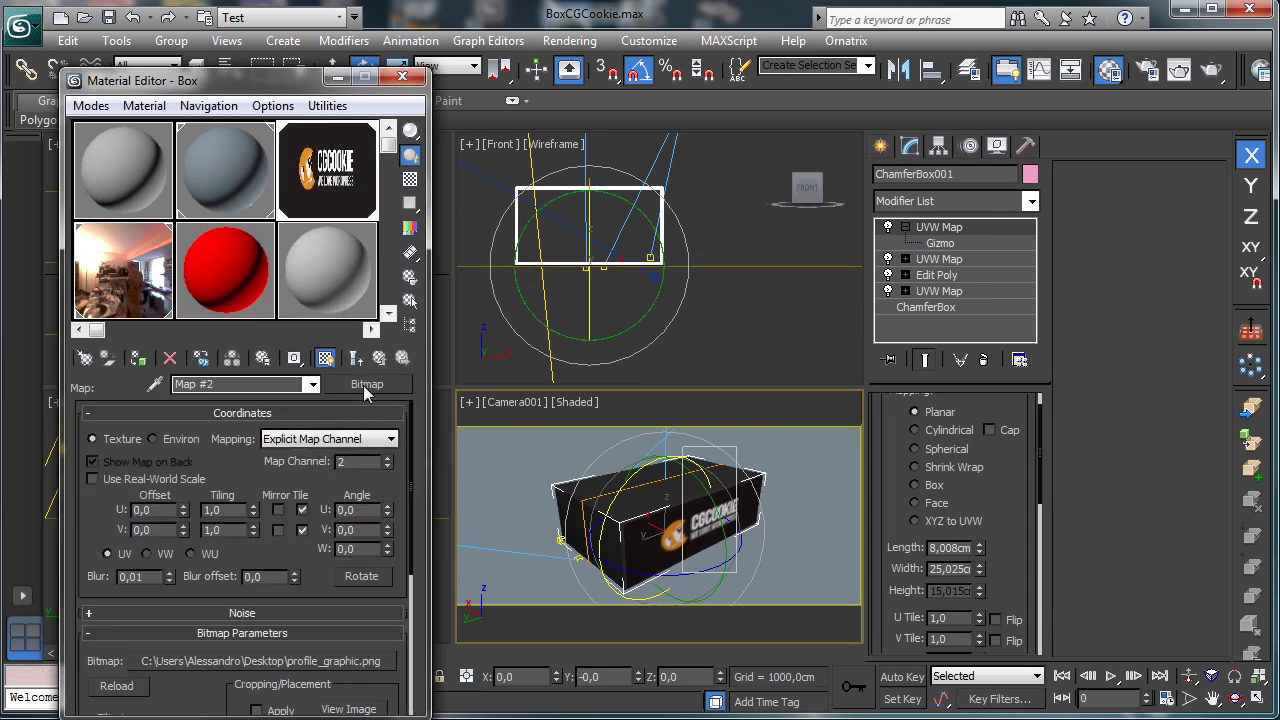
left_click(386, 457)
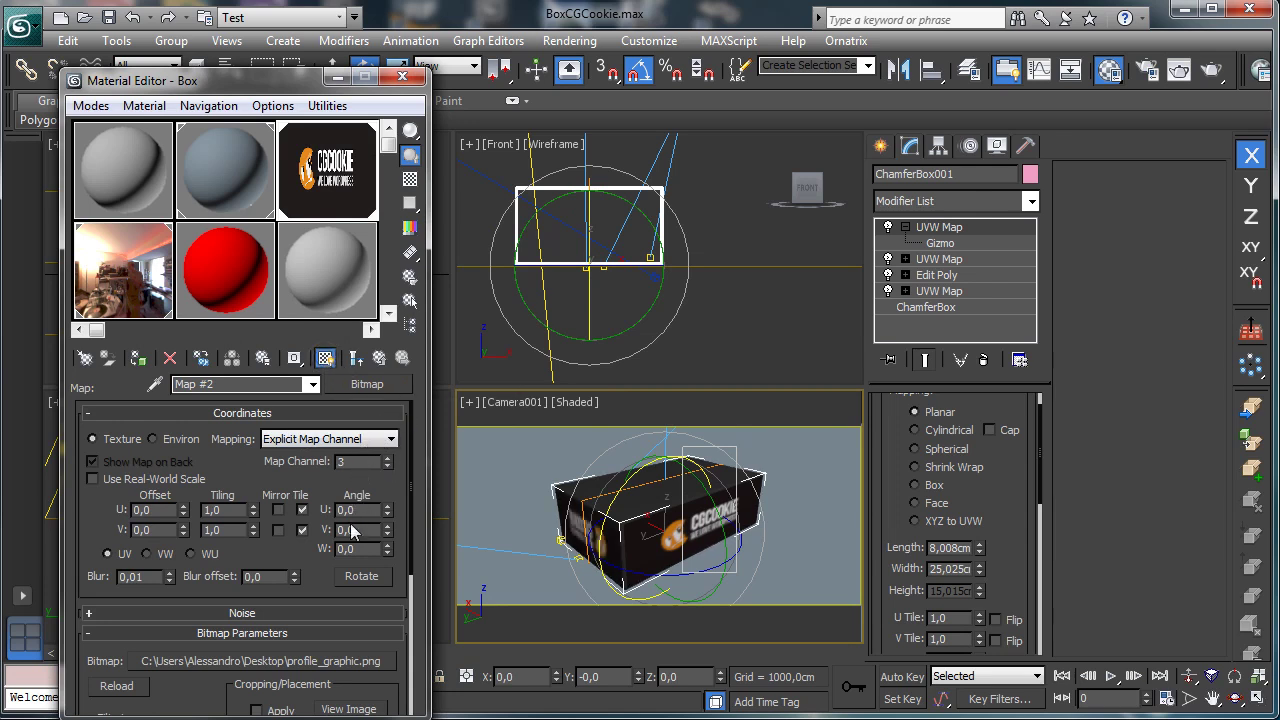
type("180")
key("Return")
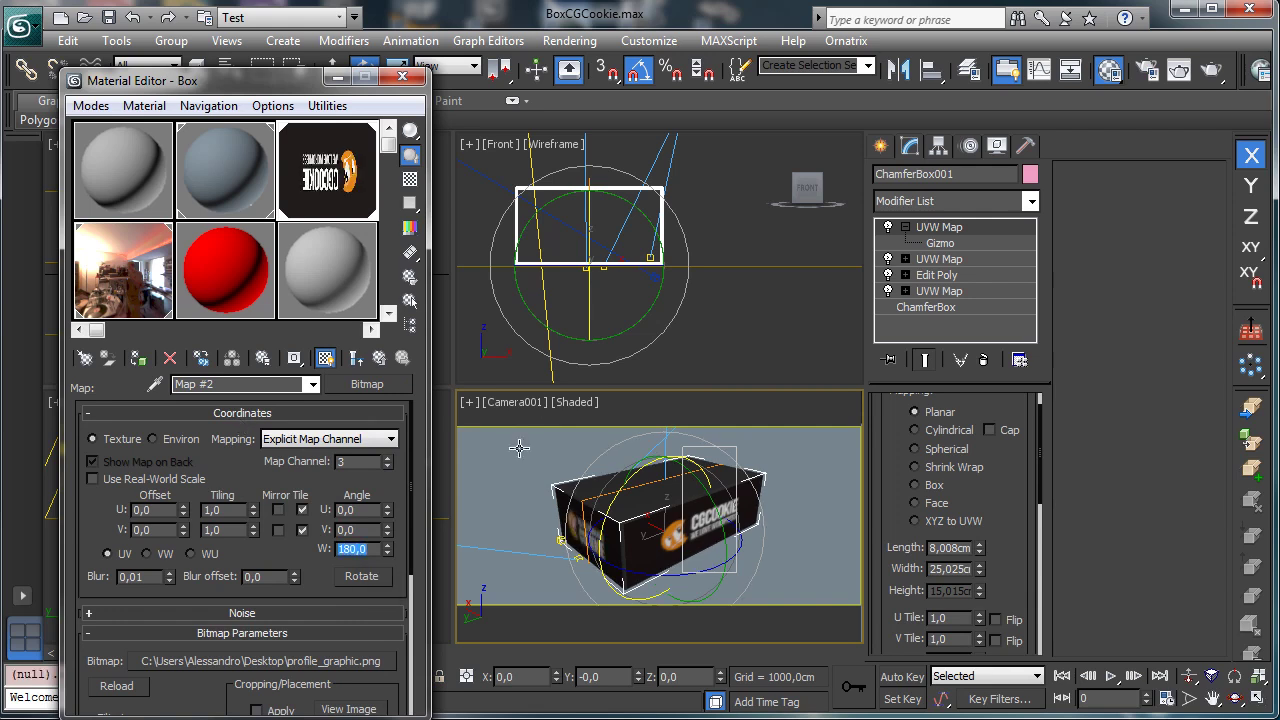
Step: Set the W angle of the bitmap inside ID 3's inverted reflection Color Correction map to 180
left_click(379, 357)
left_click(379, 357)
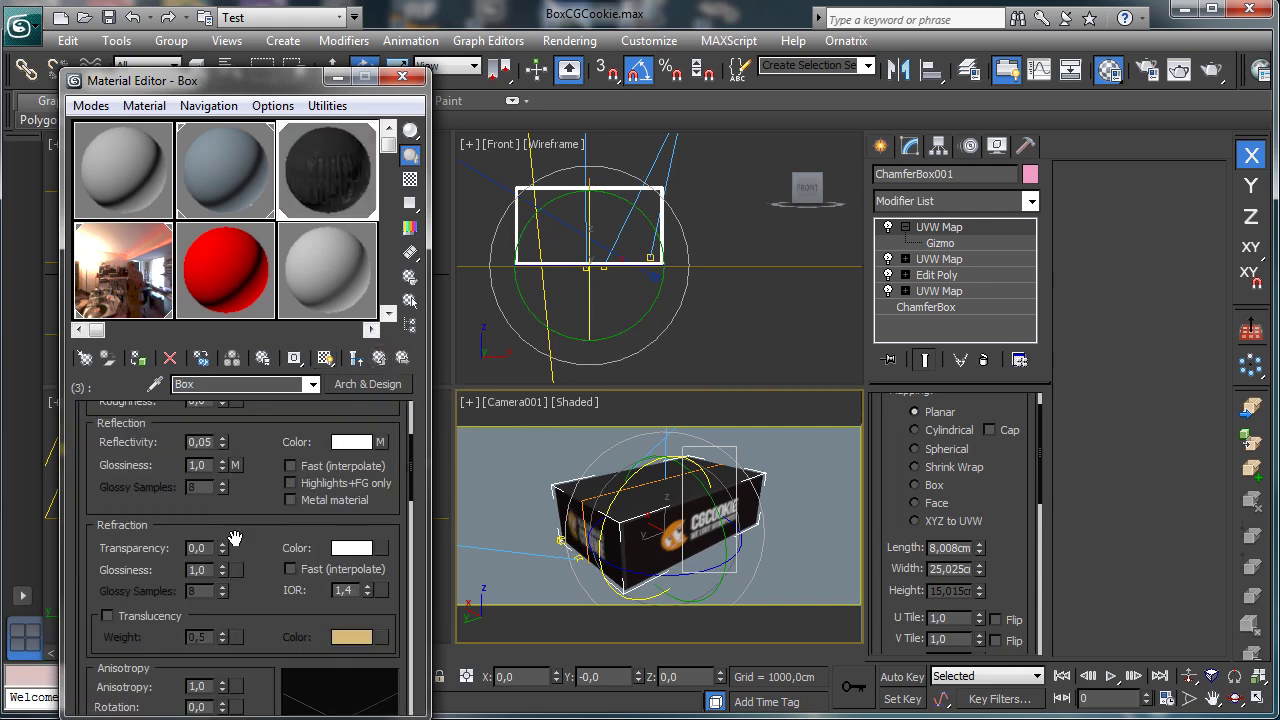
left_click(337, 440)
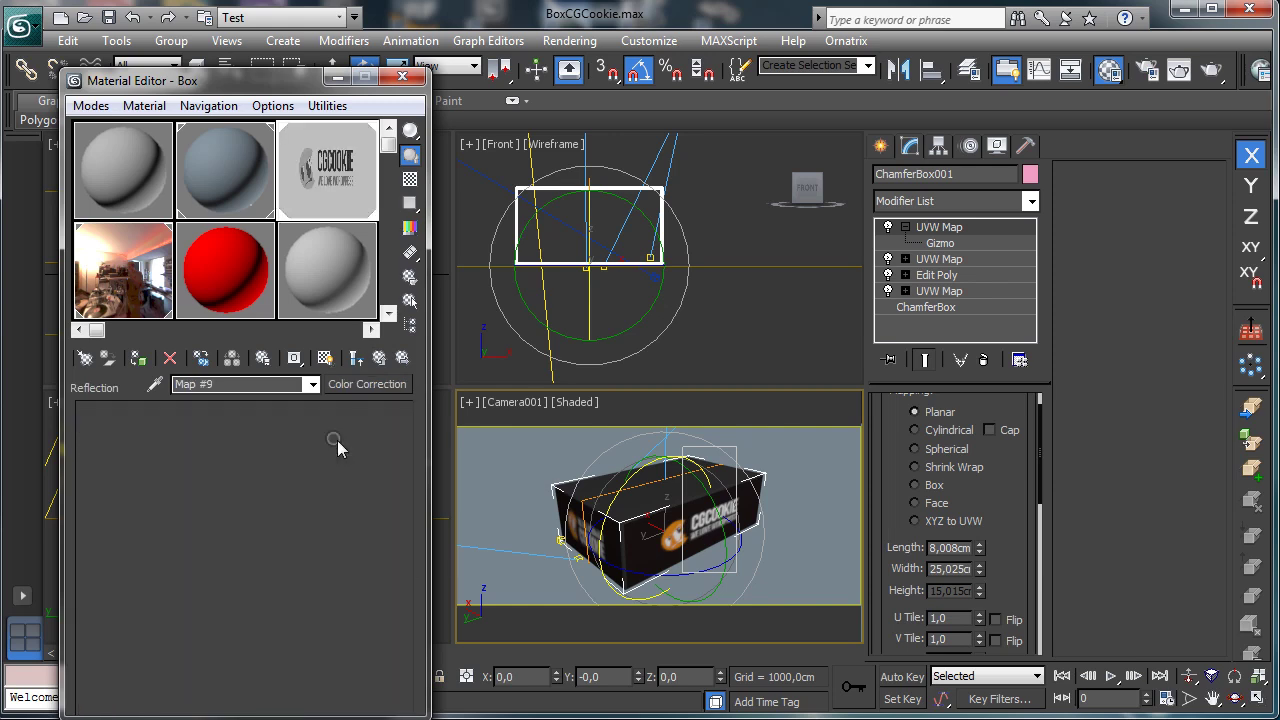
double_click(356, 548)
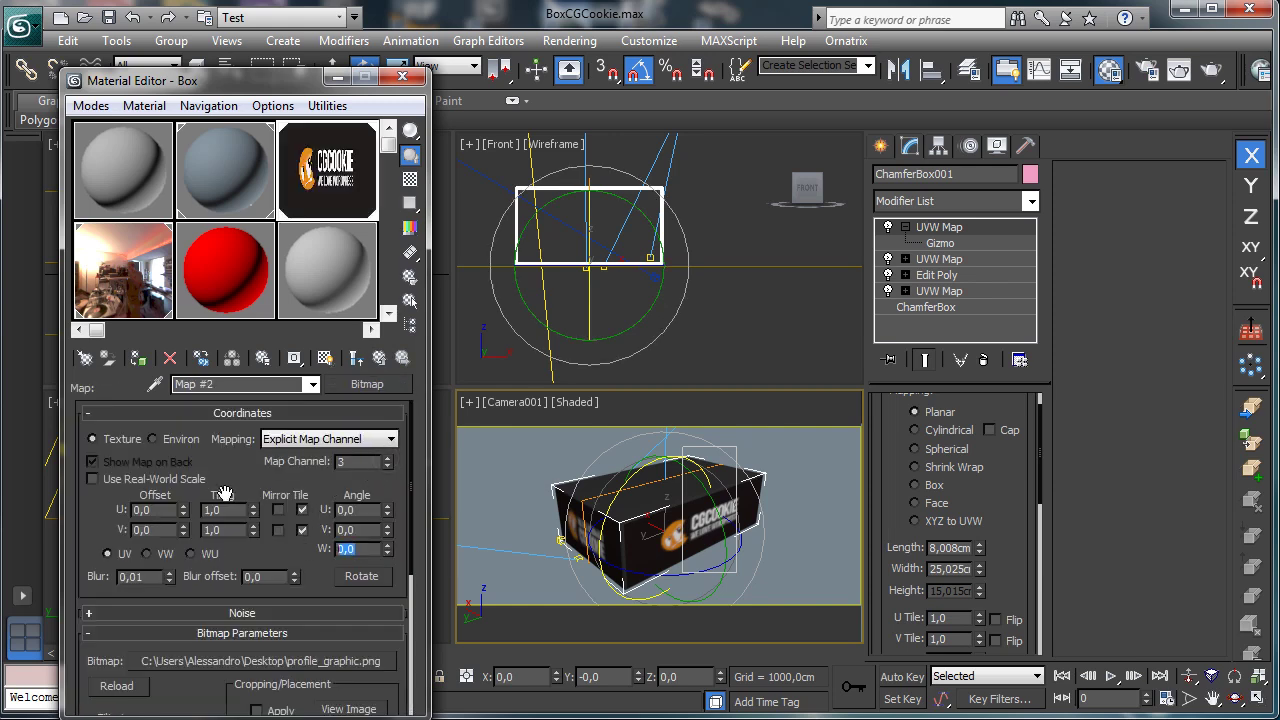
type("180")
key("Return")
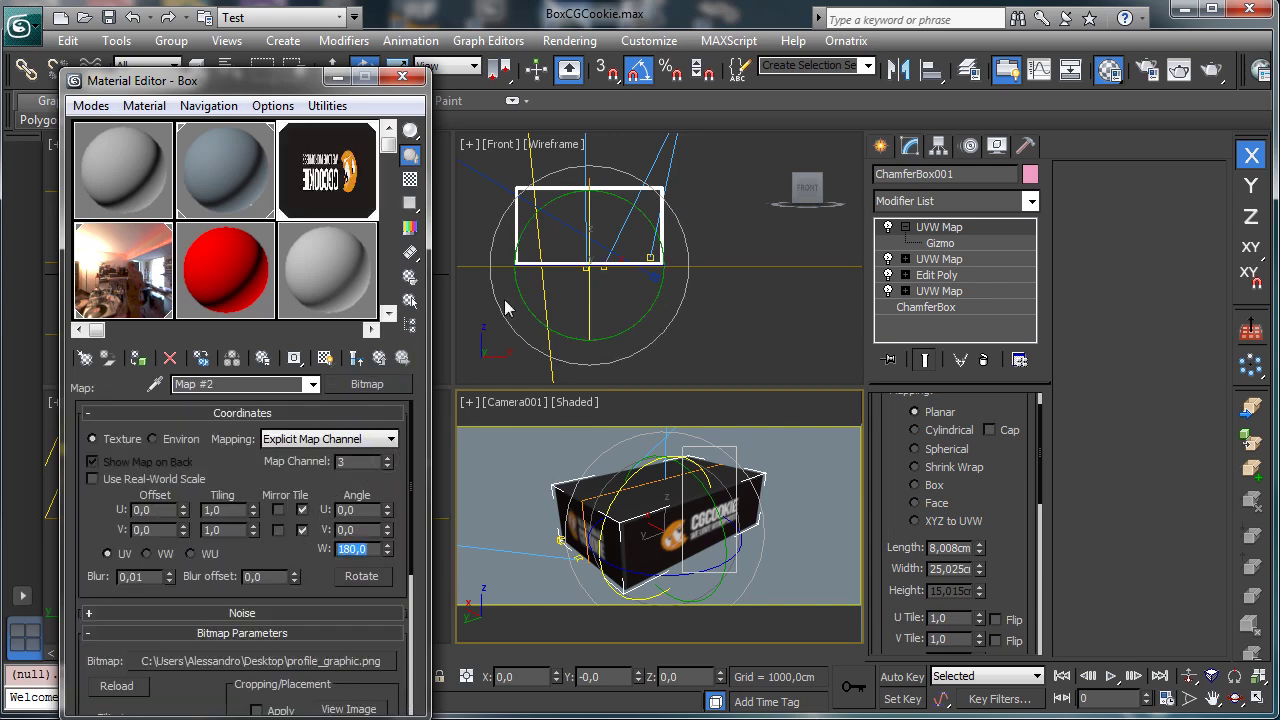
Step: Set the W angle to 180 for the bitmap nested in the Mix bump map of the ID 3 sub-material
left_click(355, 358)
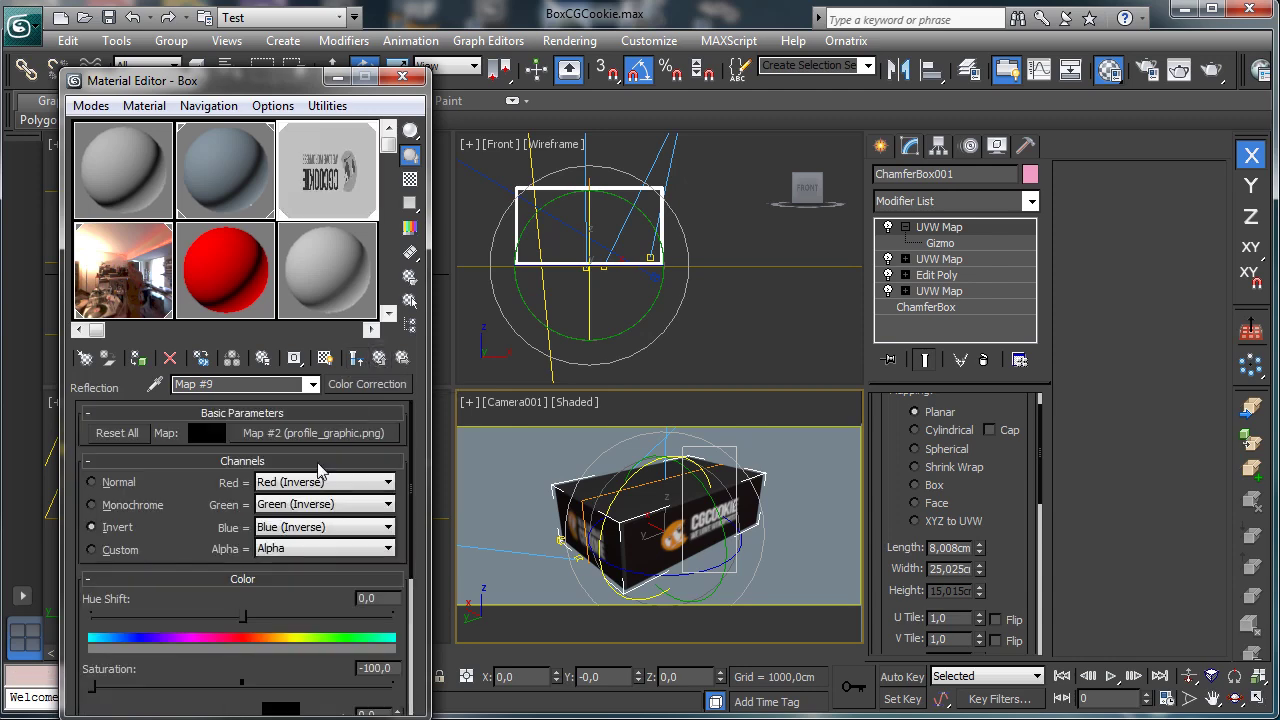
left_click(356, 358)
scroll(353, 532, "down", 10)
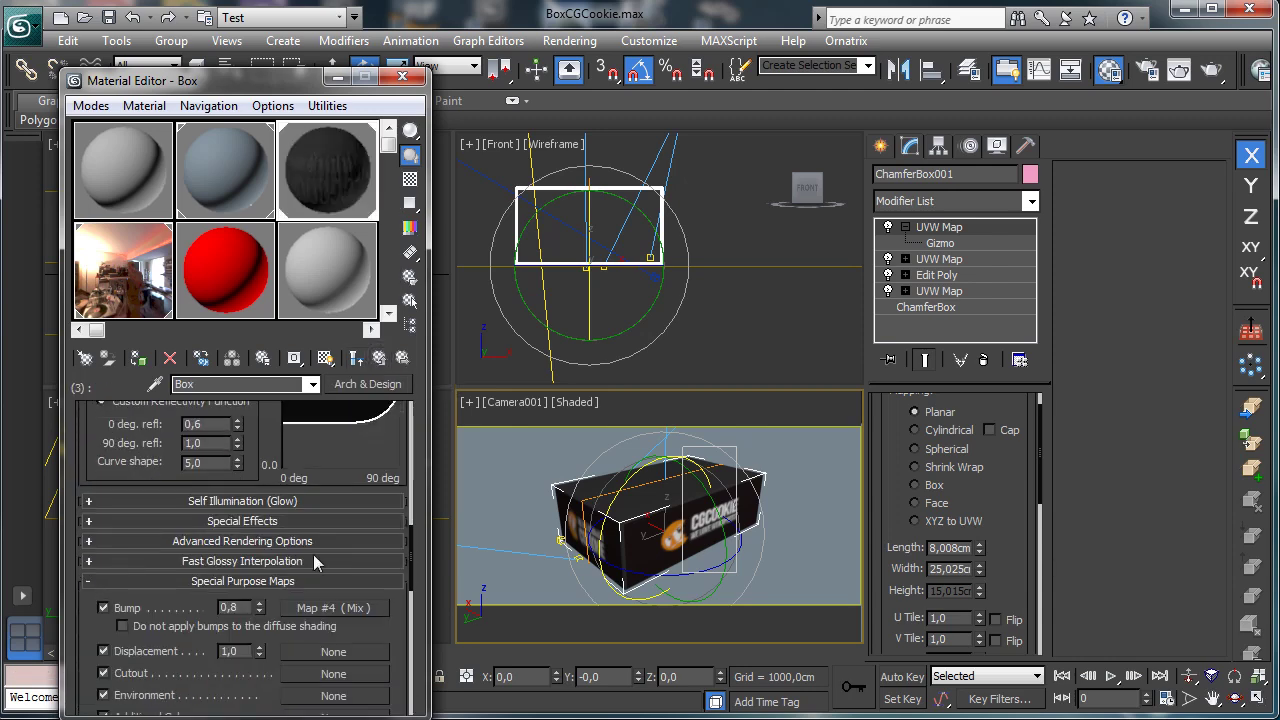
left_click(322, 606)
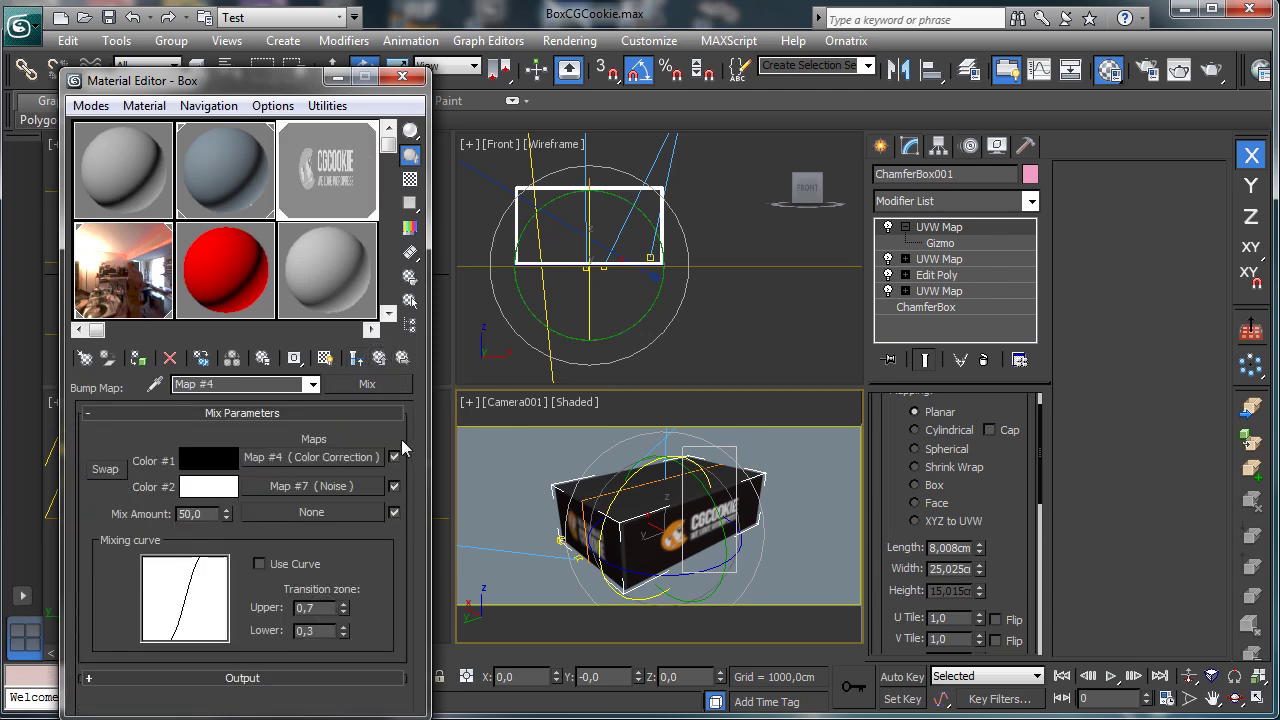
left_click(346, 458)
left_click(337, 437)
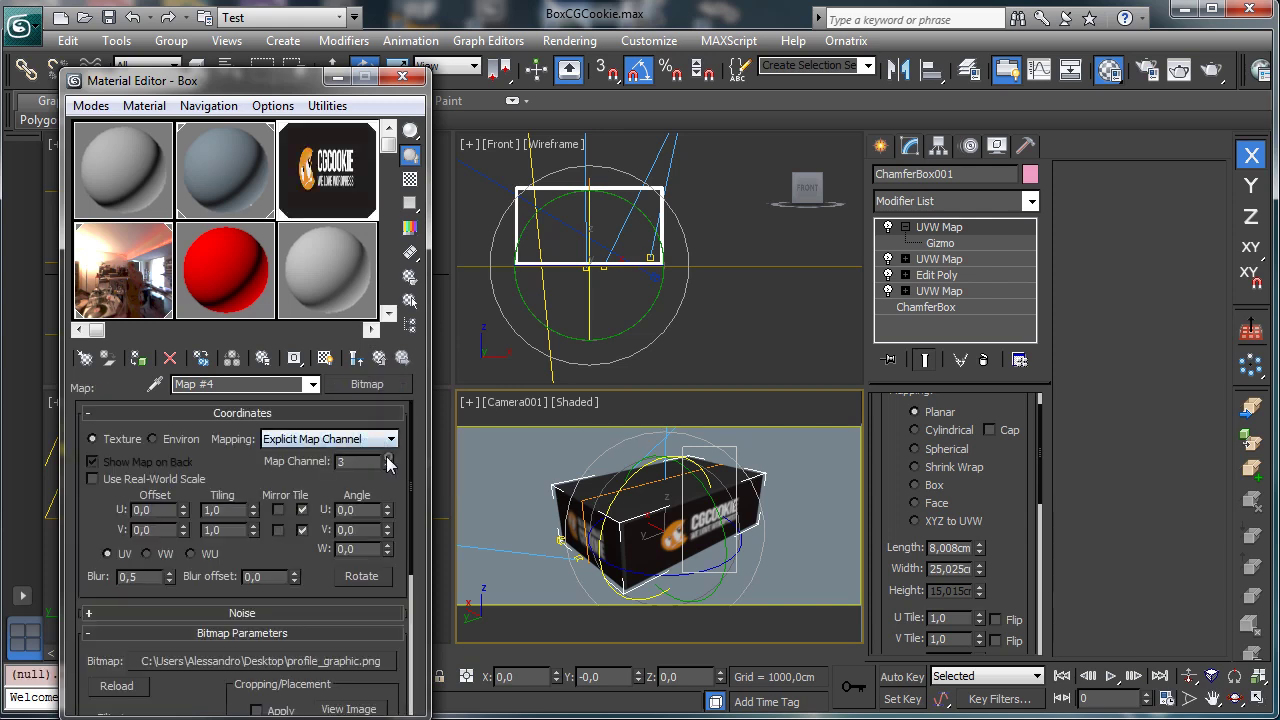
double_click(360, 548)
type("180")
key("Return")
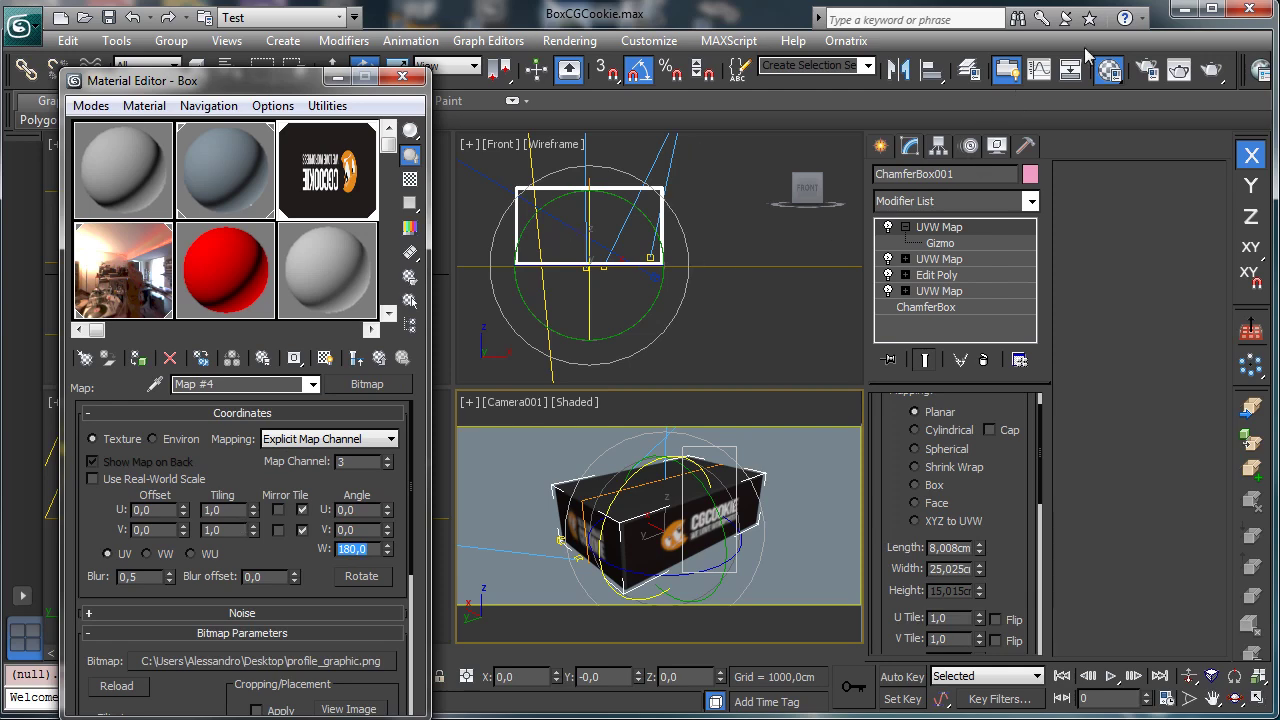
Step: Move and enlarge the render region over the near end of the box, then test-render that region
left_click(1180, 68)
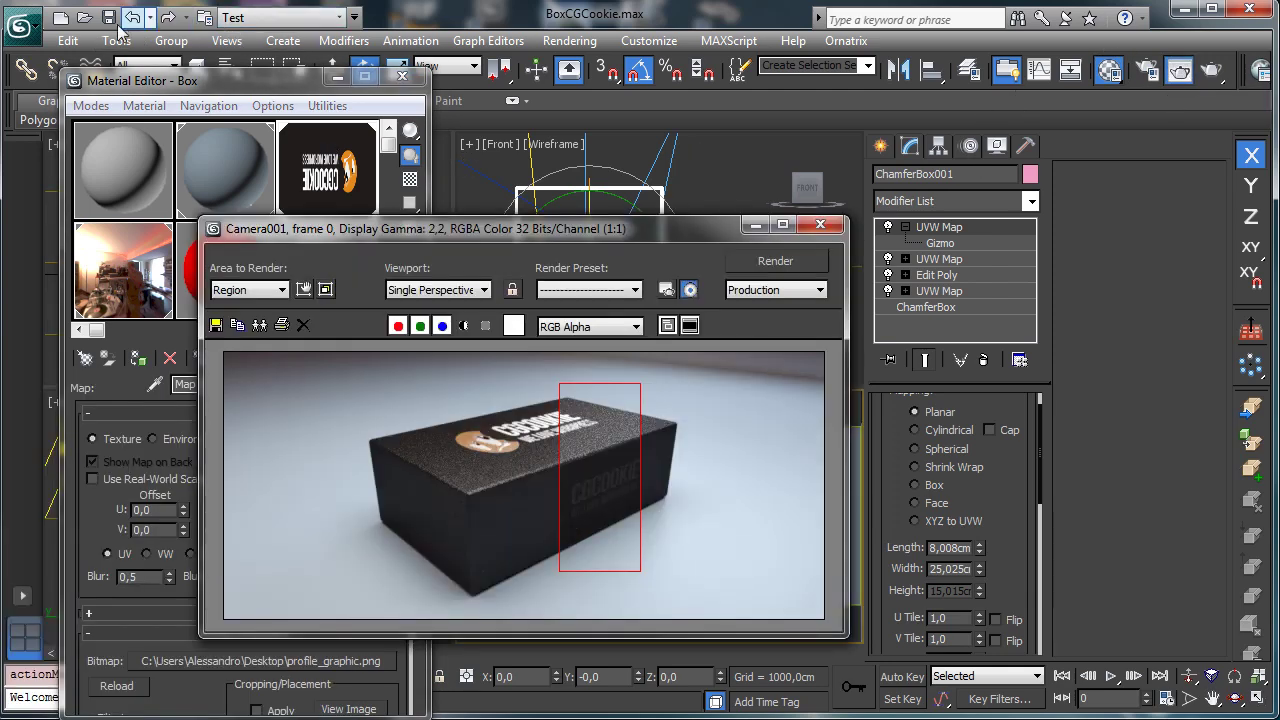
left_click(304, 289)
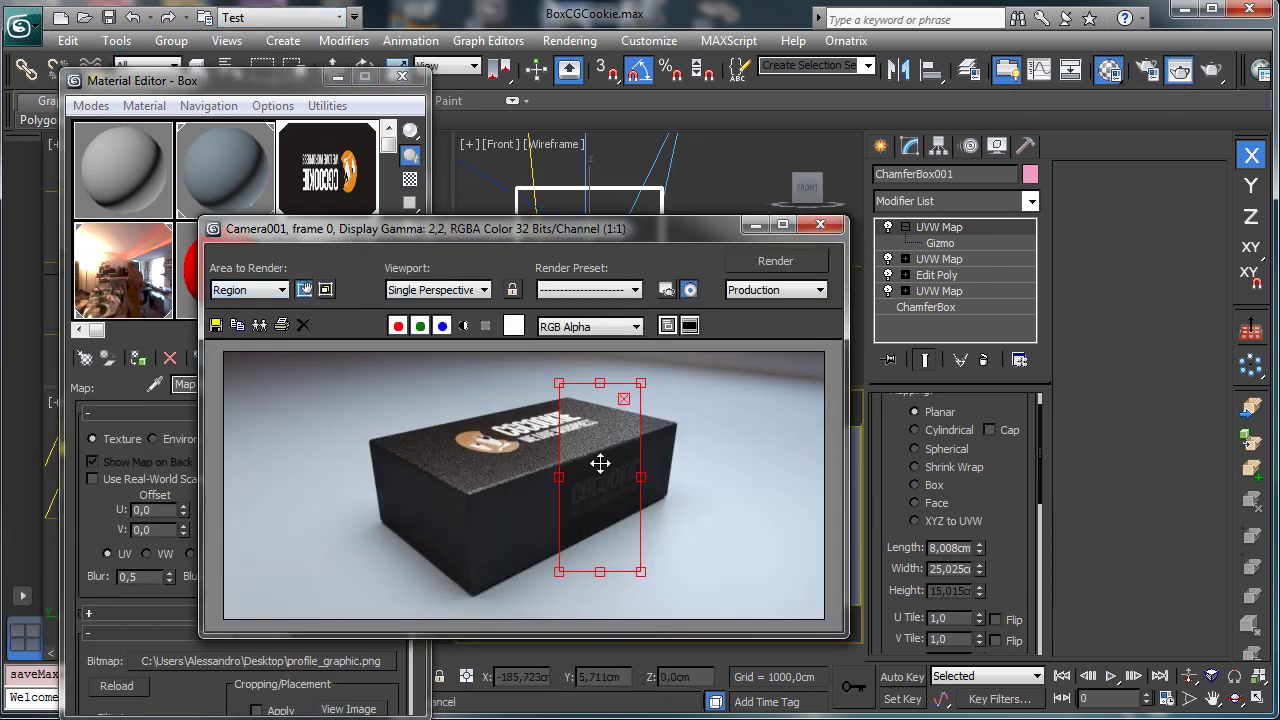
left_click_drag(600, 462, 380, 490)
left_click_drag(422, 395, 540, 428)
left_click(304, 289)
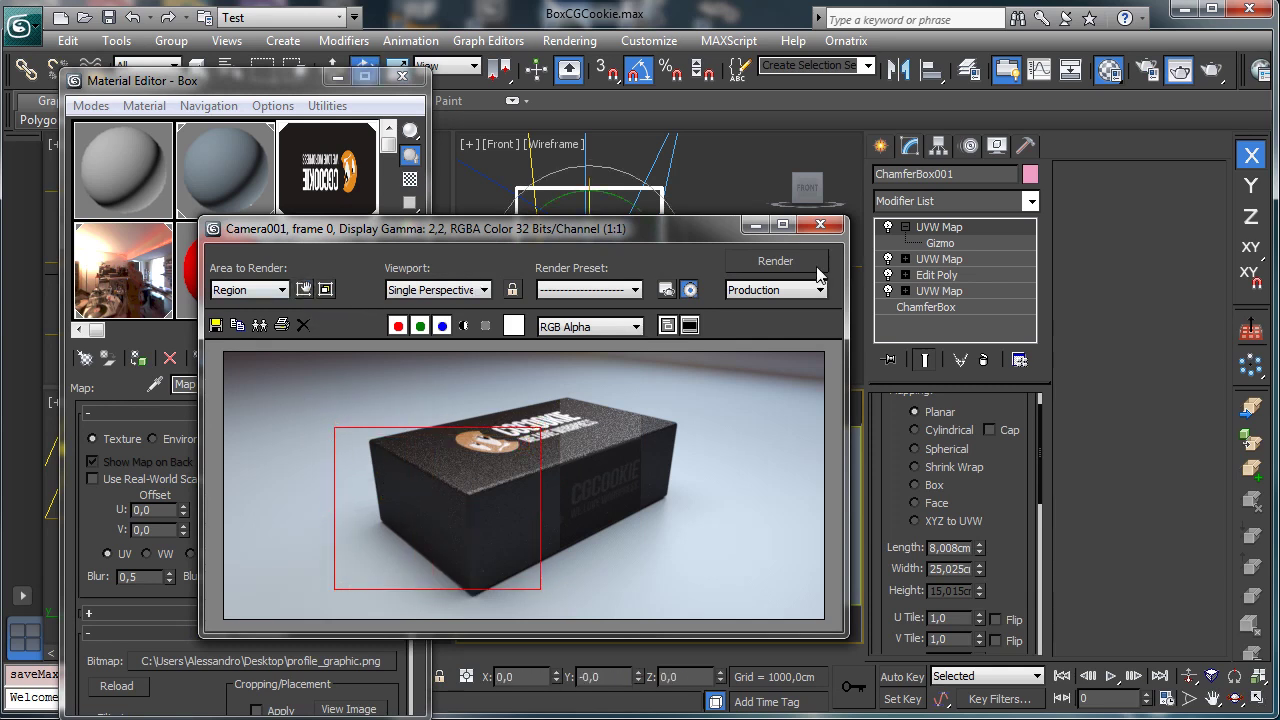
left_click(816, 266)
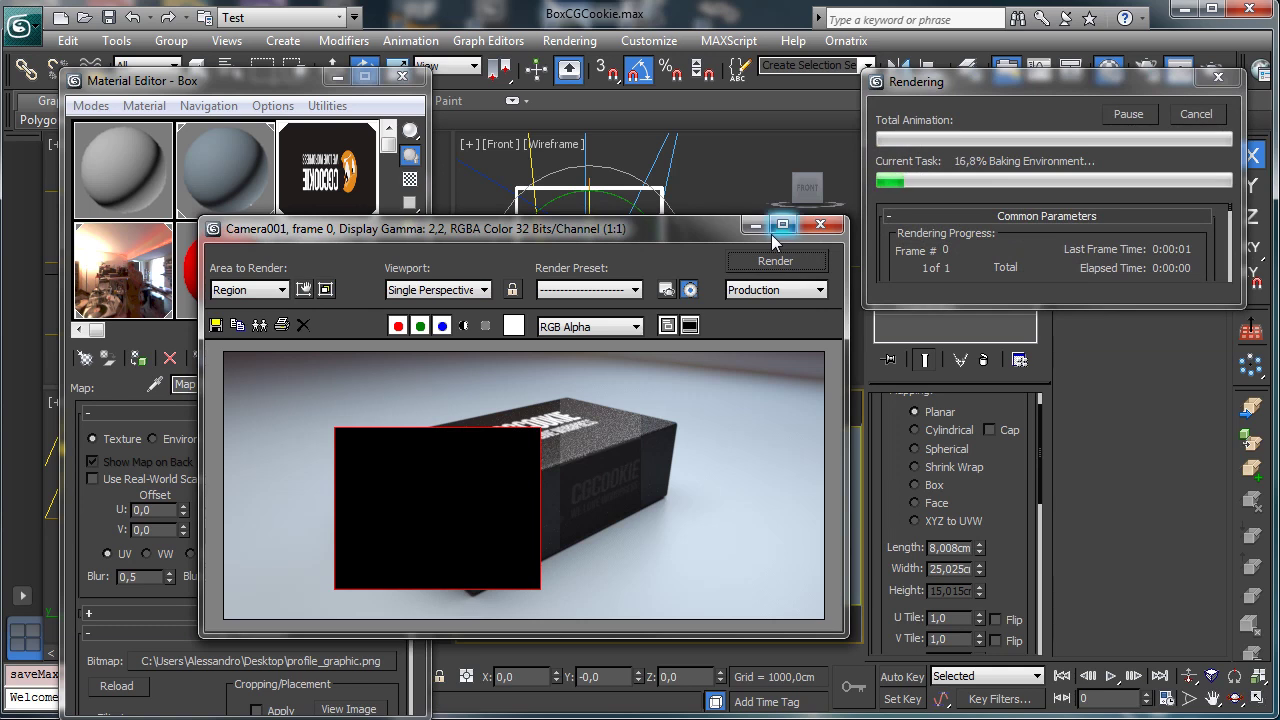
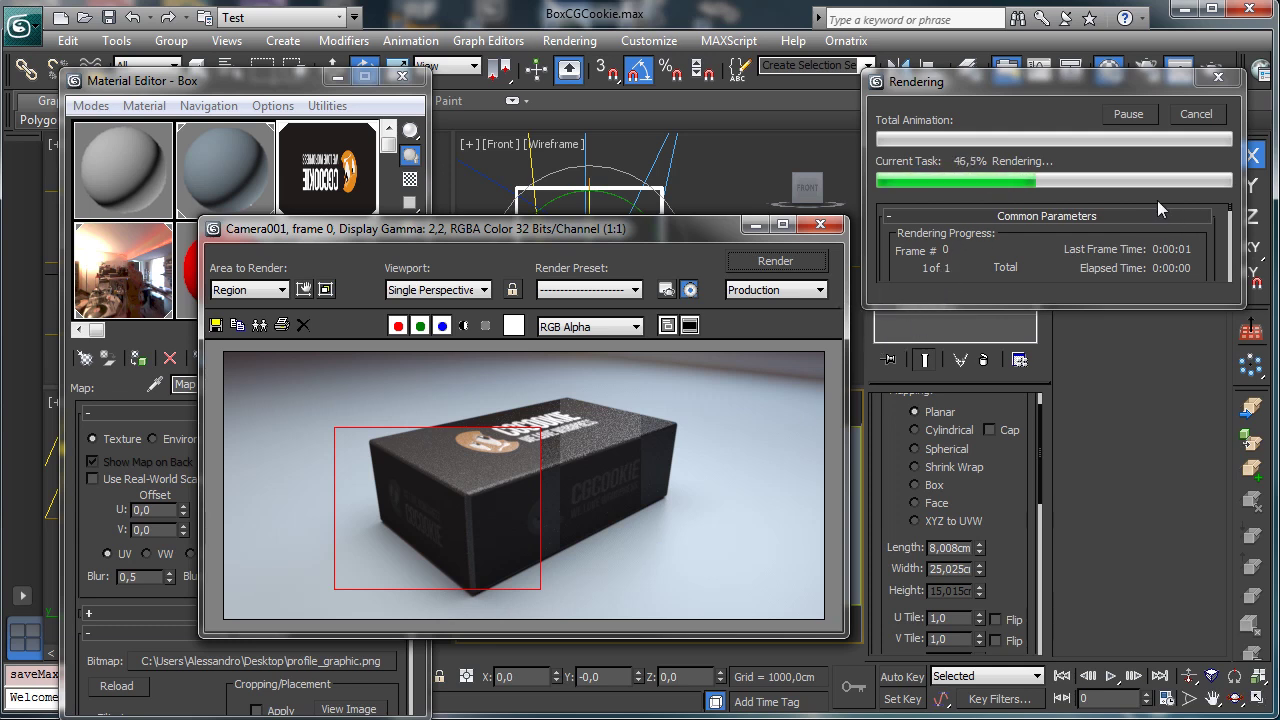
left_click(1196, 114)
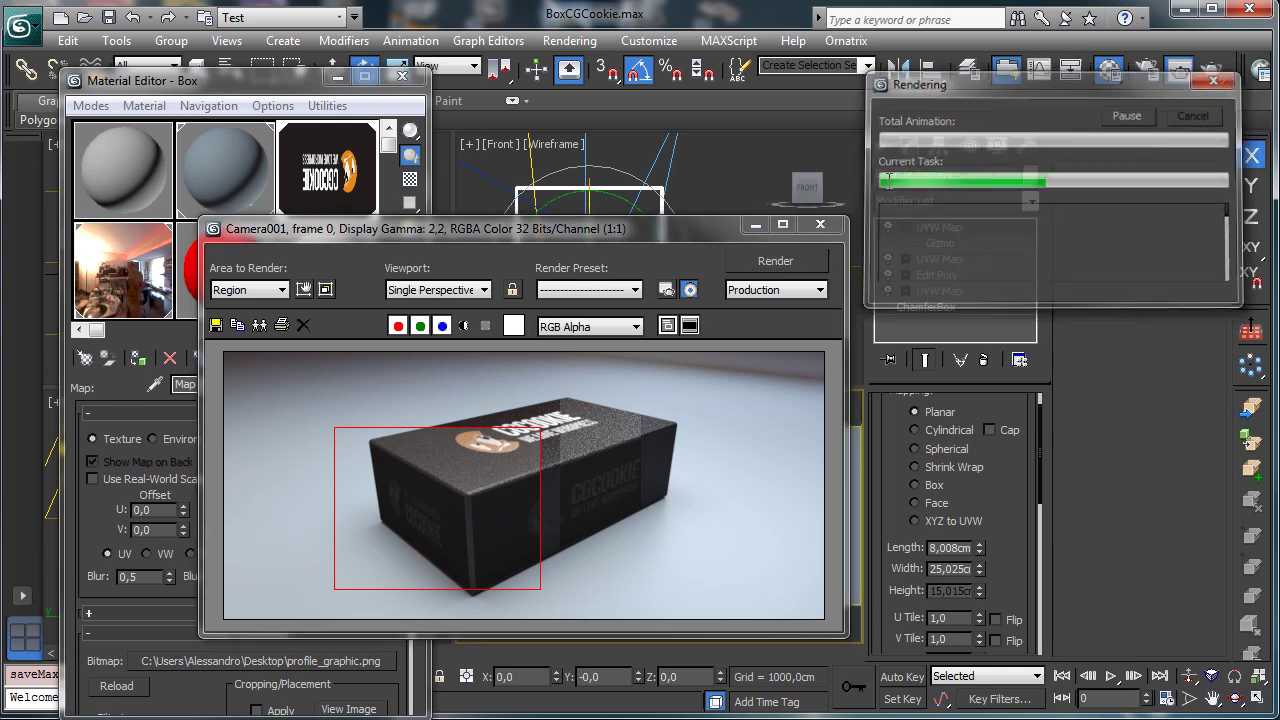
left_click(819, 225)
Step: Set the fillet of the base ChamferBox to 0,1 cm, return to the uppermost UVW Map modifier and save the scene
left_click(930, 307)
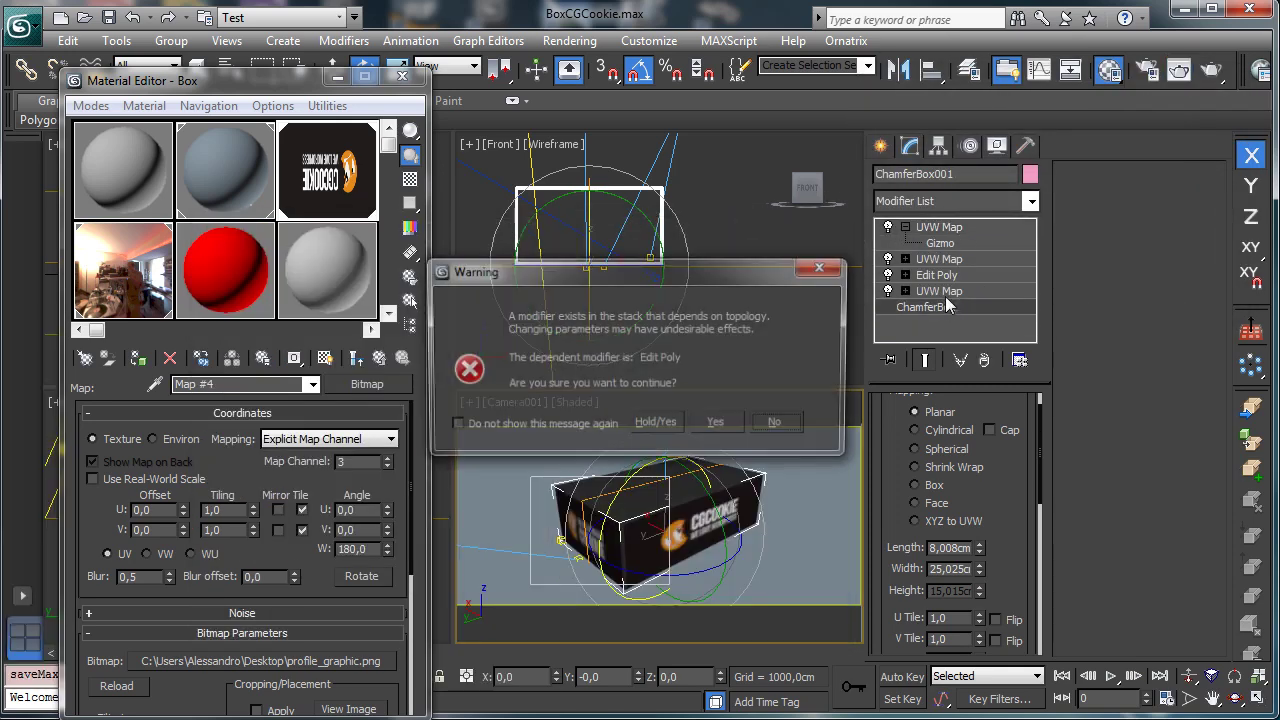
left_click(717, 425)
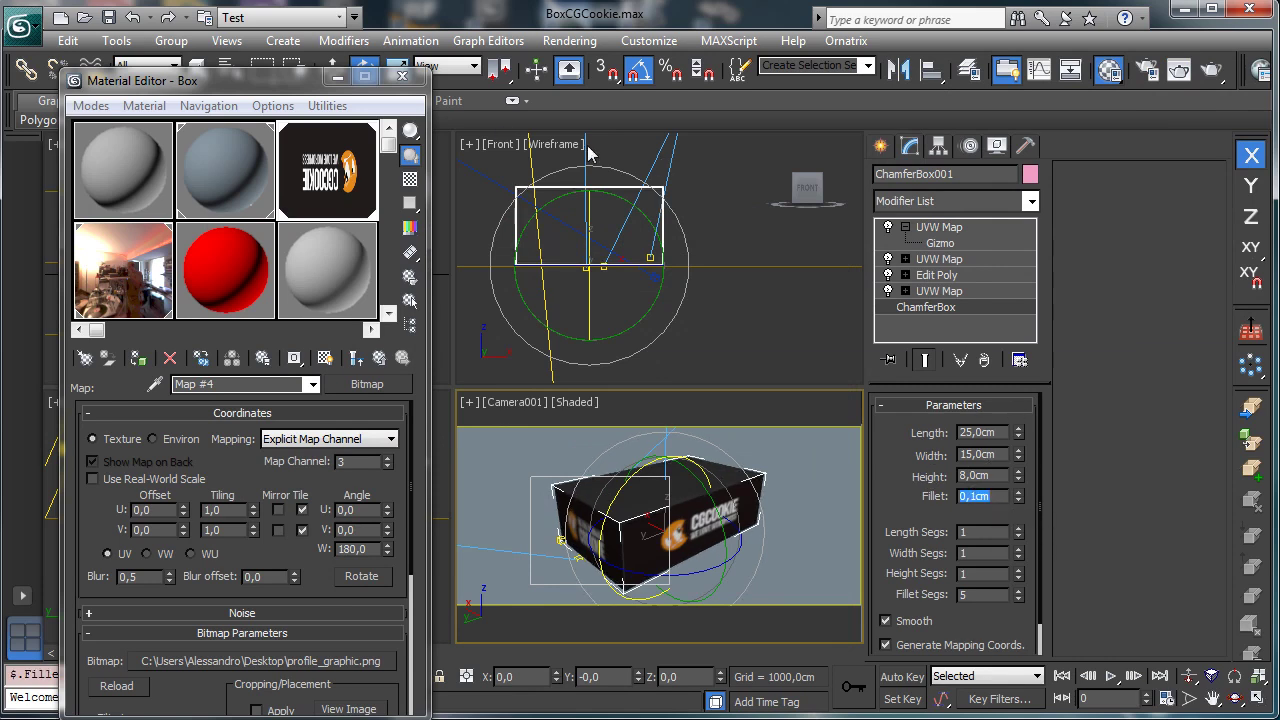
left_click(945, 228)
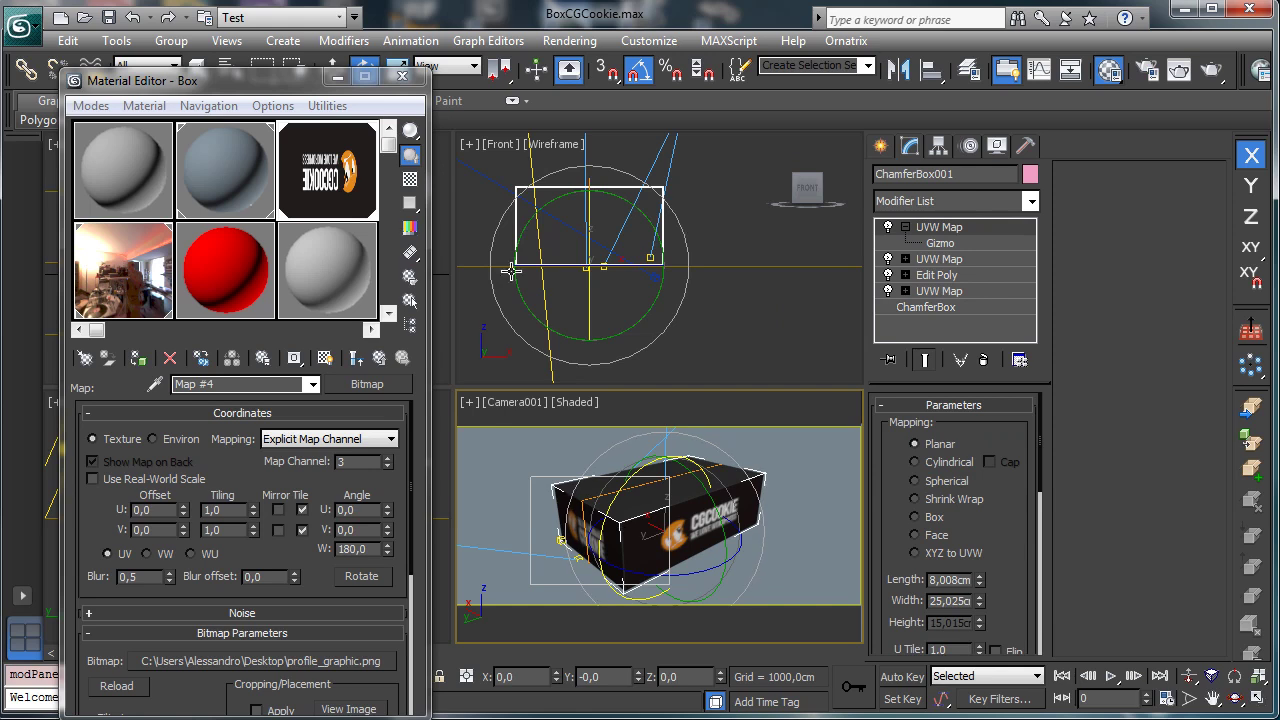
left_click(108, 17)
key("q")
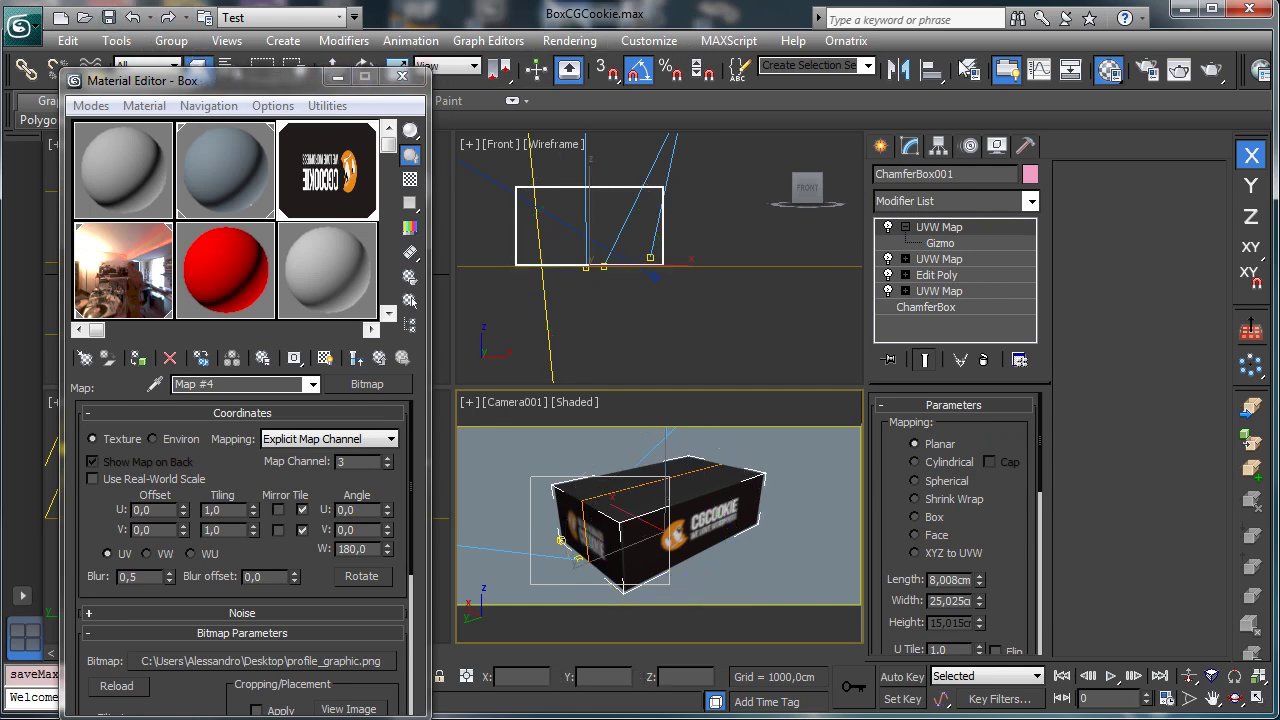
Step: Switch the area to render from Region to View and test-render the whole camera view
left_click(1180, 69)
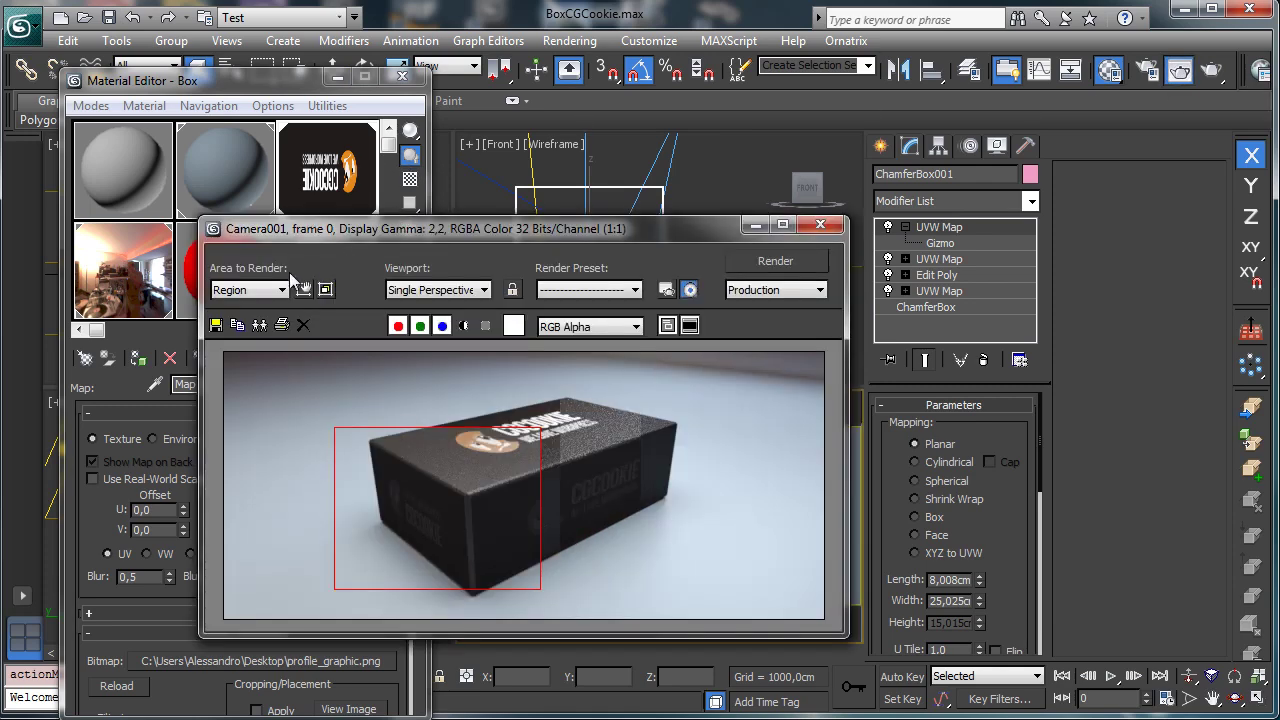
left_click(250, 290)
left_click(250, 310)
left_click(402, 76)
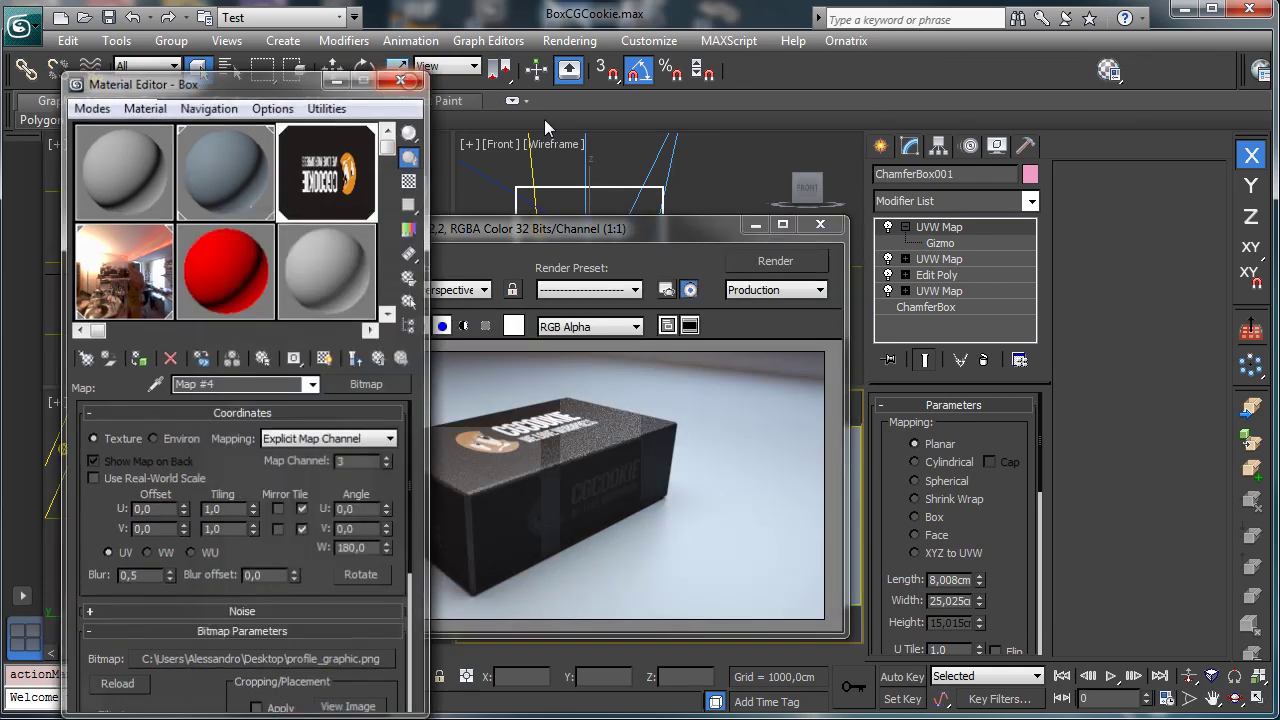
left_click(776, 260)
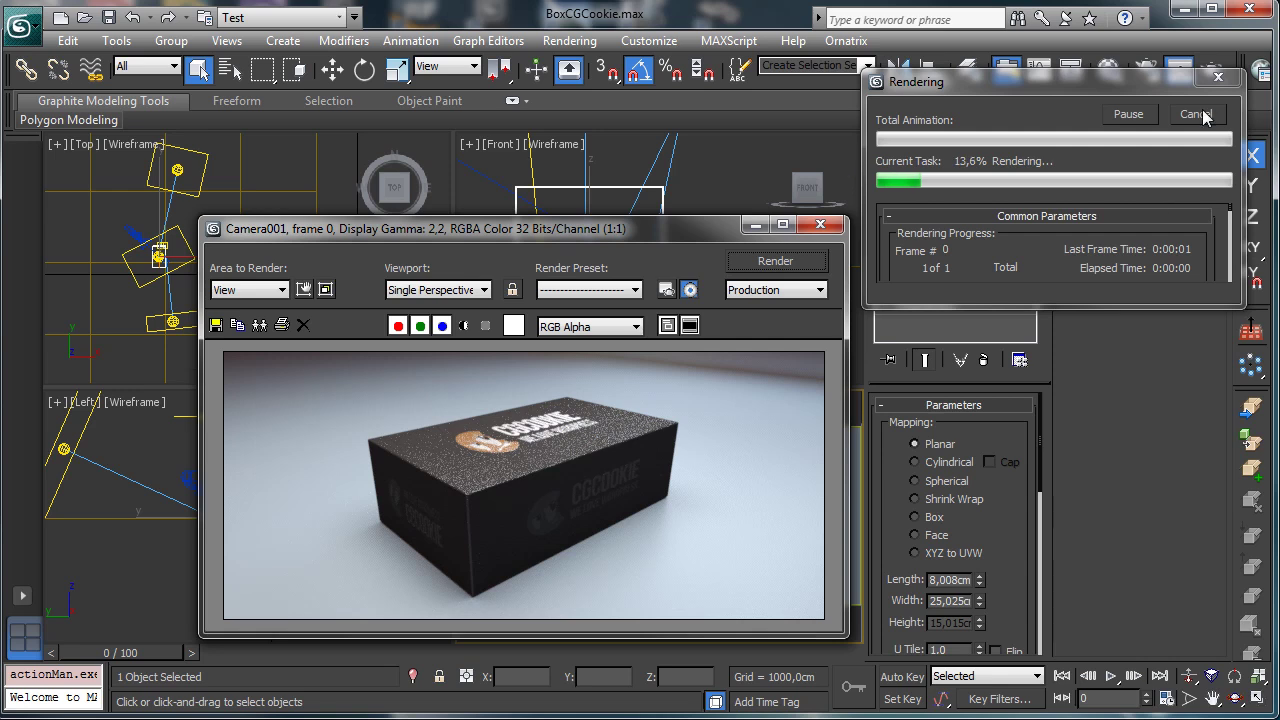
left_click(755, 230)
Step: Raise the reflectivity of the ID 3 sub-material and return to the parent Multi/Sub-Object material
key("m")
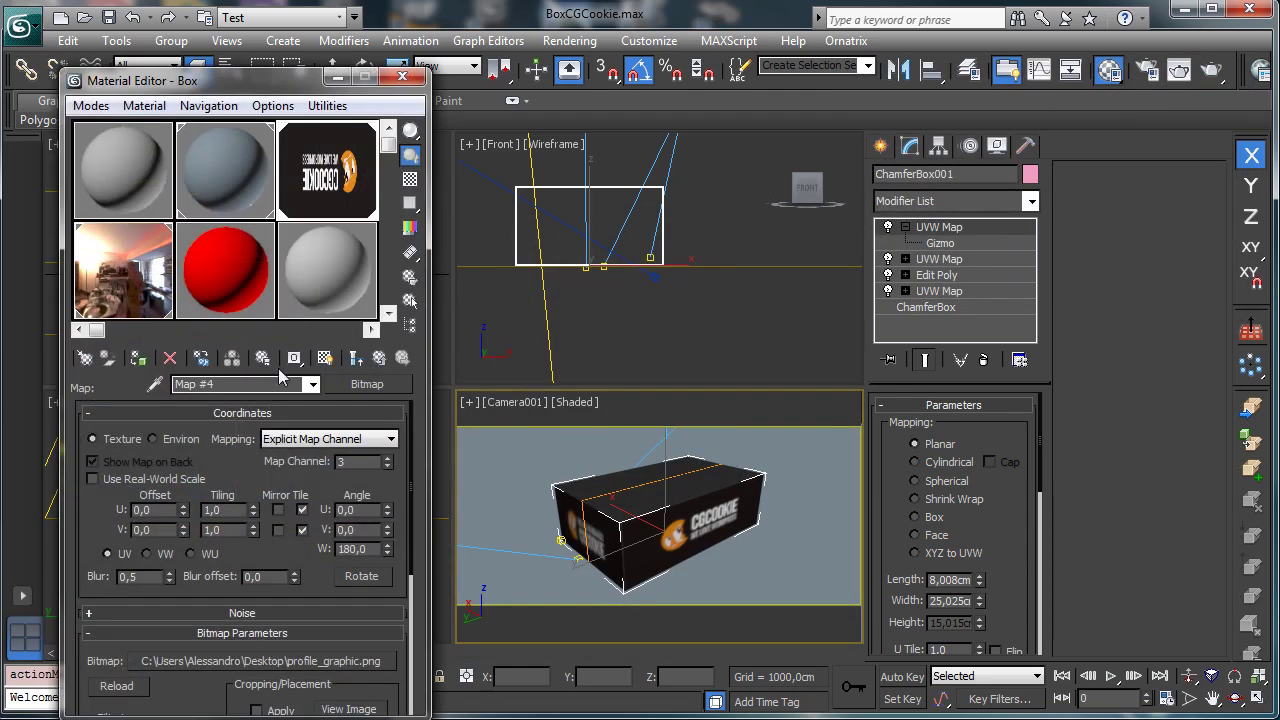
left_click(379, 357)
left_click(379, 357)
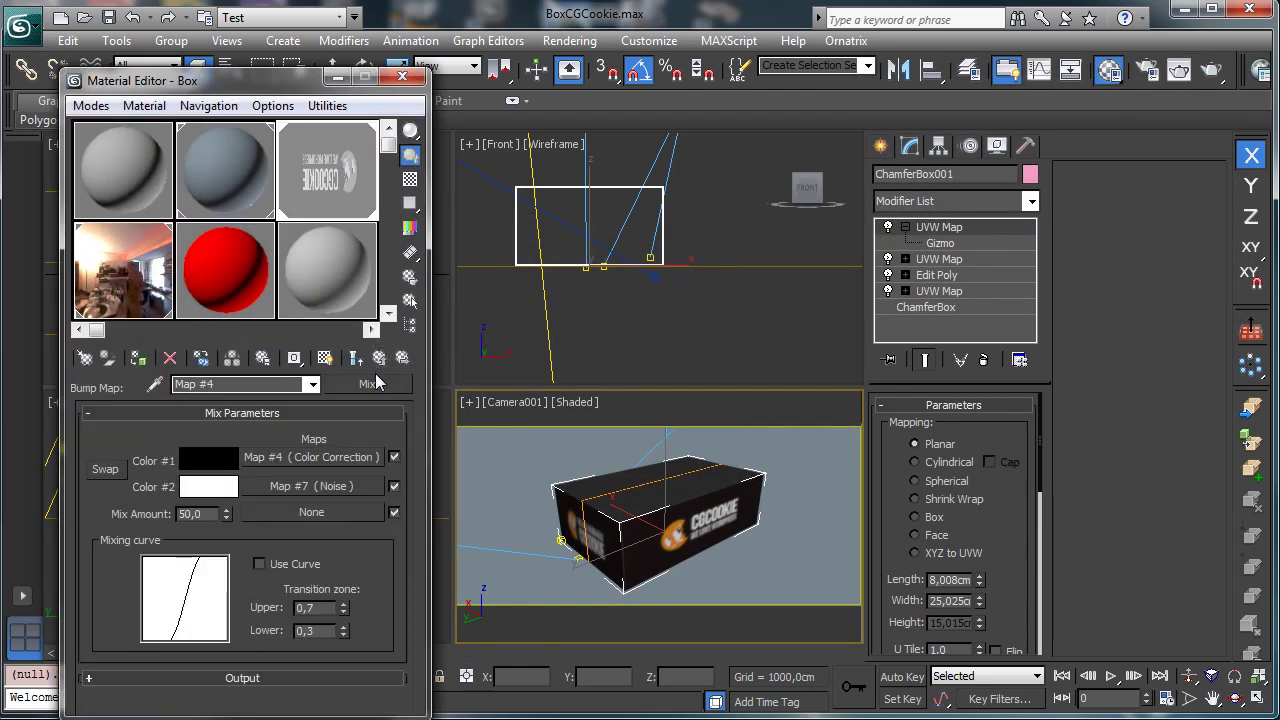
left_click(379, 358)
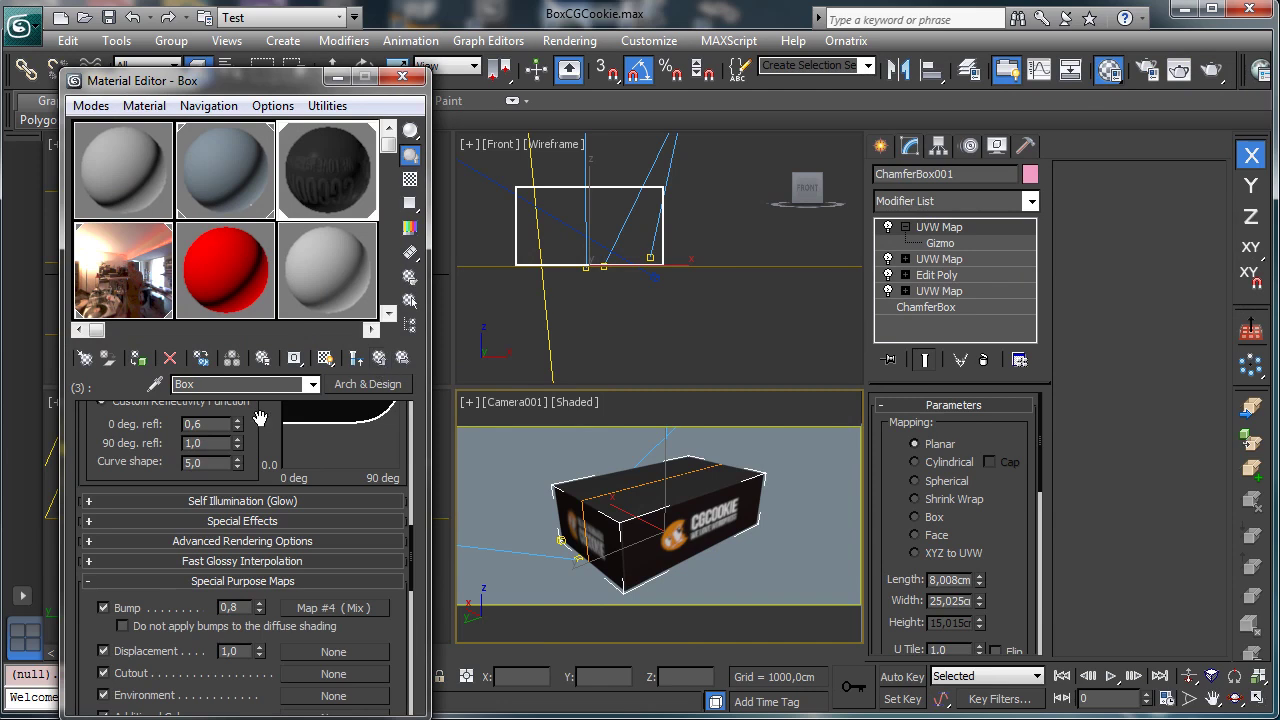
scroll(235, 460, "up", 8)
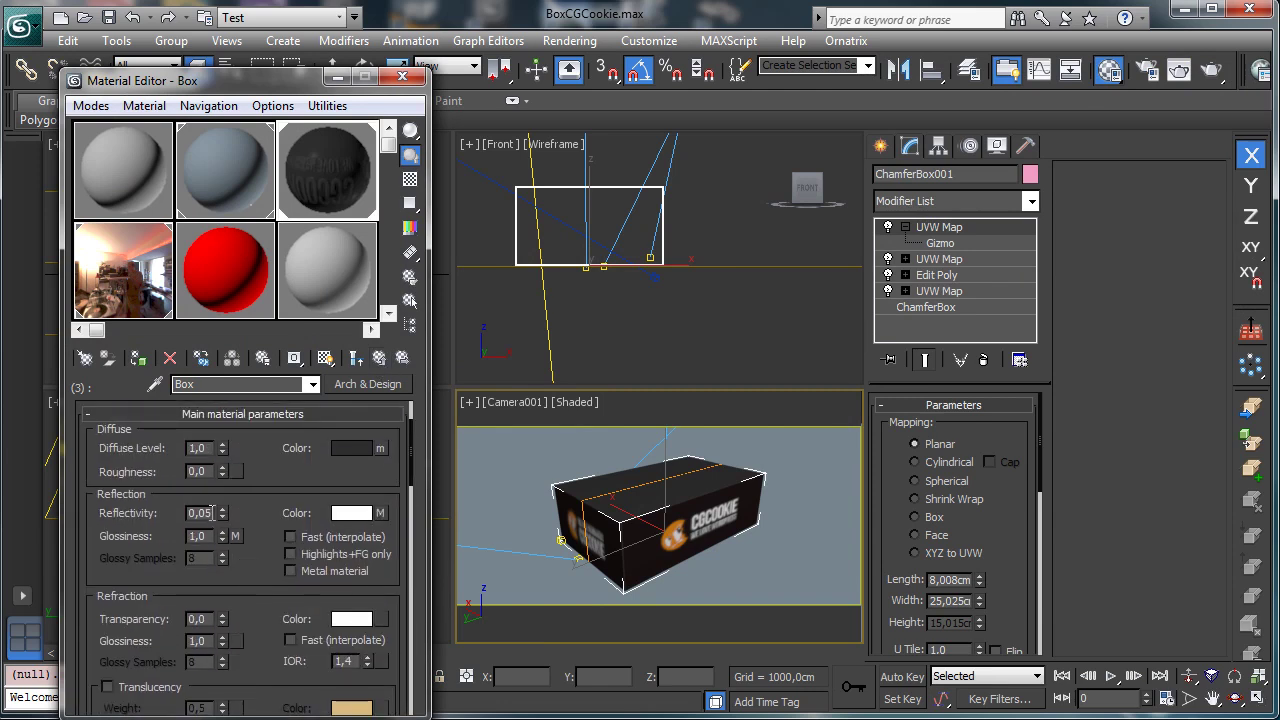
left_click(211, 512)
key("BackSpace")
key("BackSpace")
key("Return")
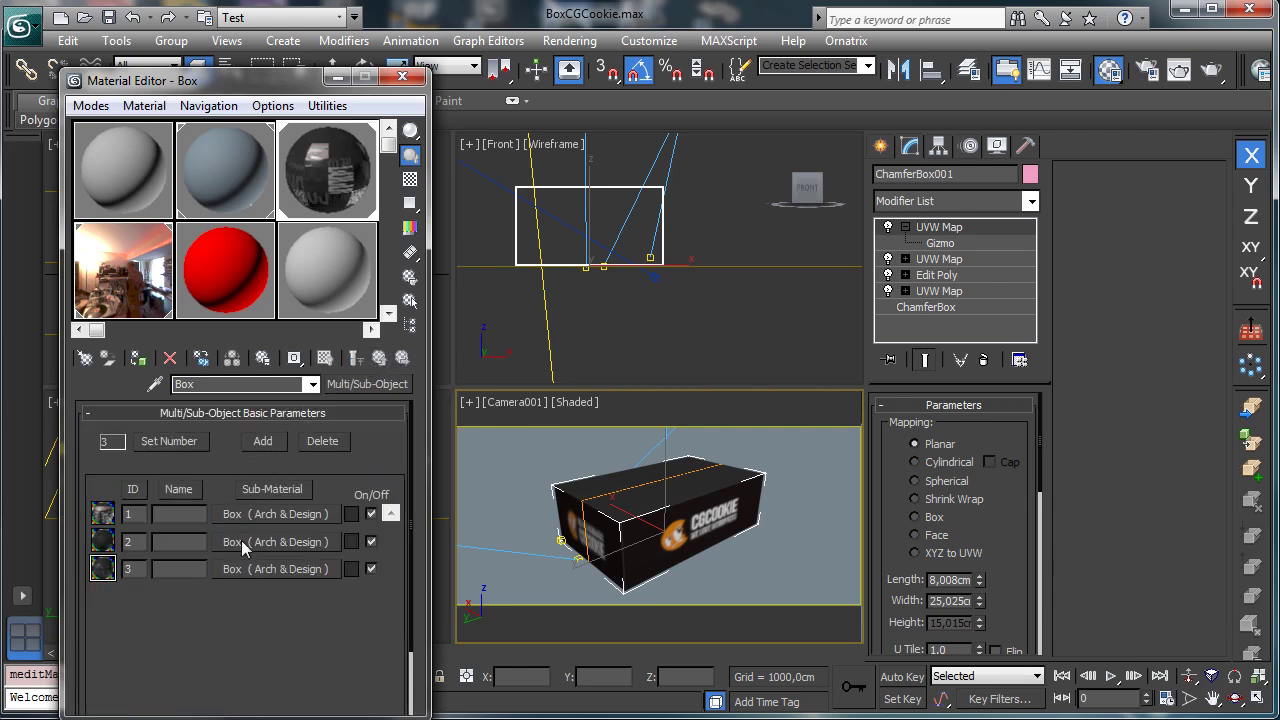
Step: Set the reflectivity of the ID 2 sub-material to 0,2 and test-render the whole camera view
left_click(241, 541)
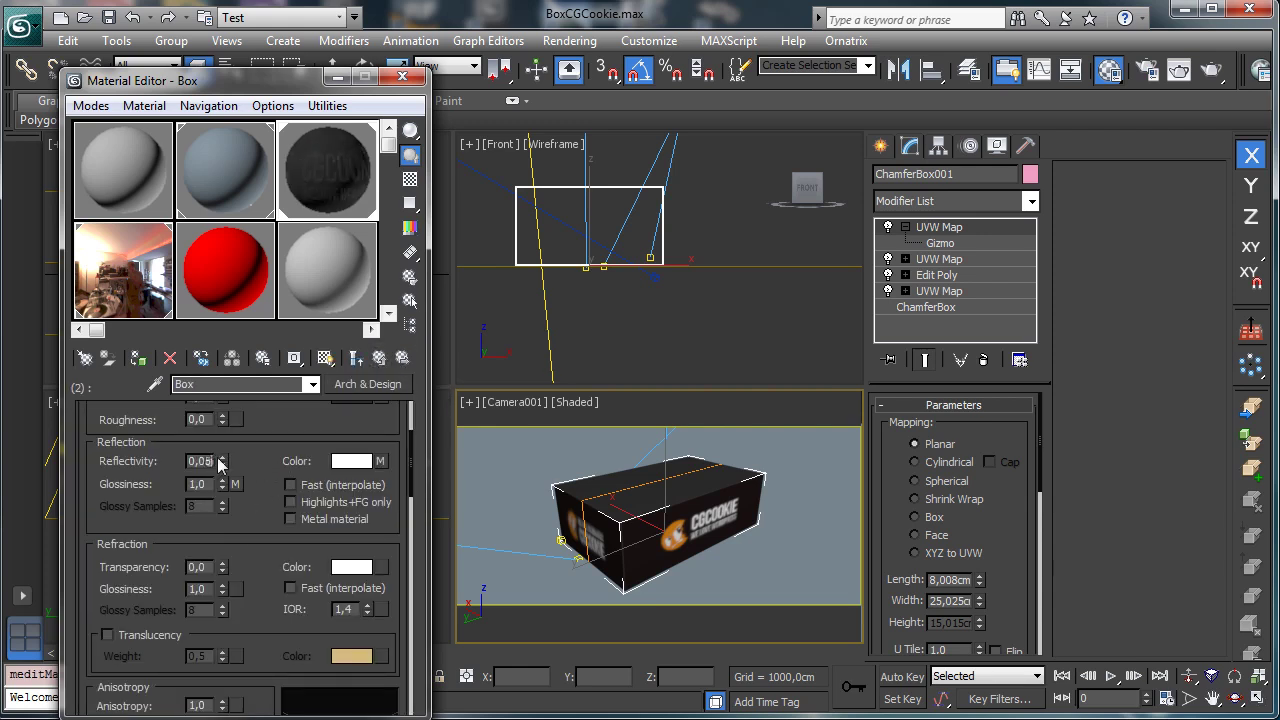
key("BackSpace")
type("5")
key("Return")
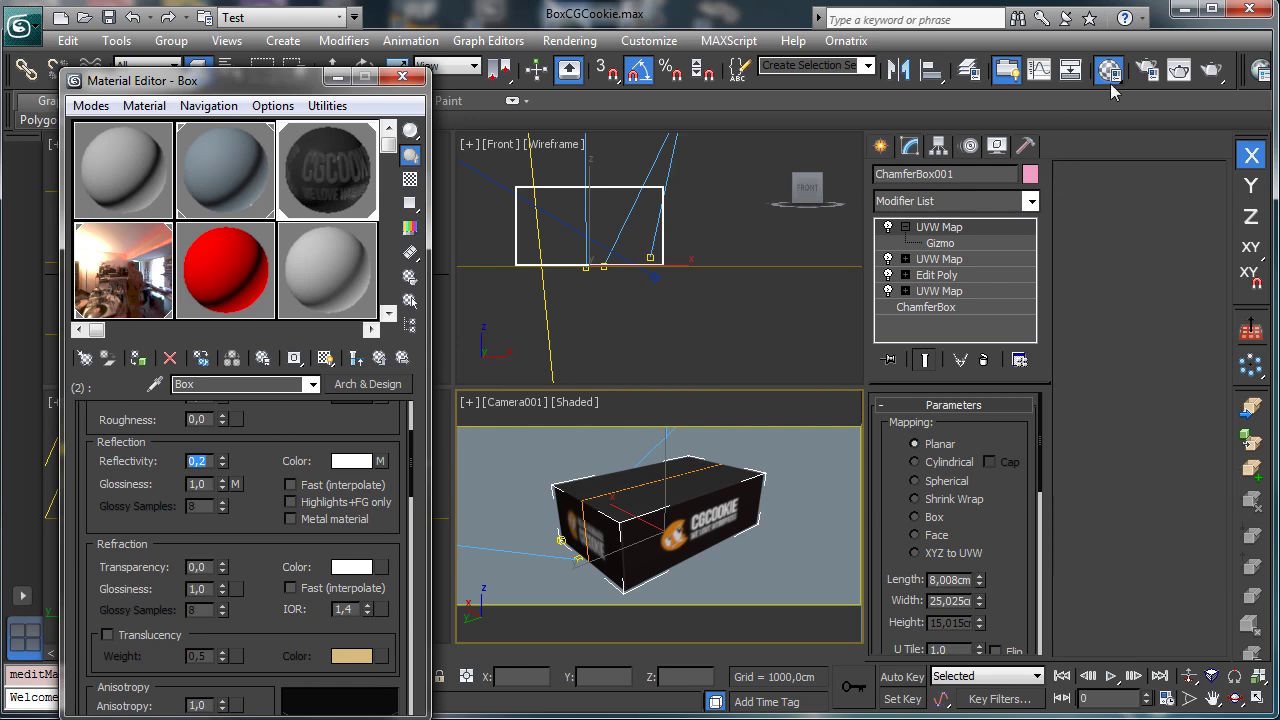
left_click(1212, 73)
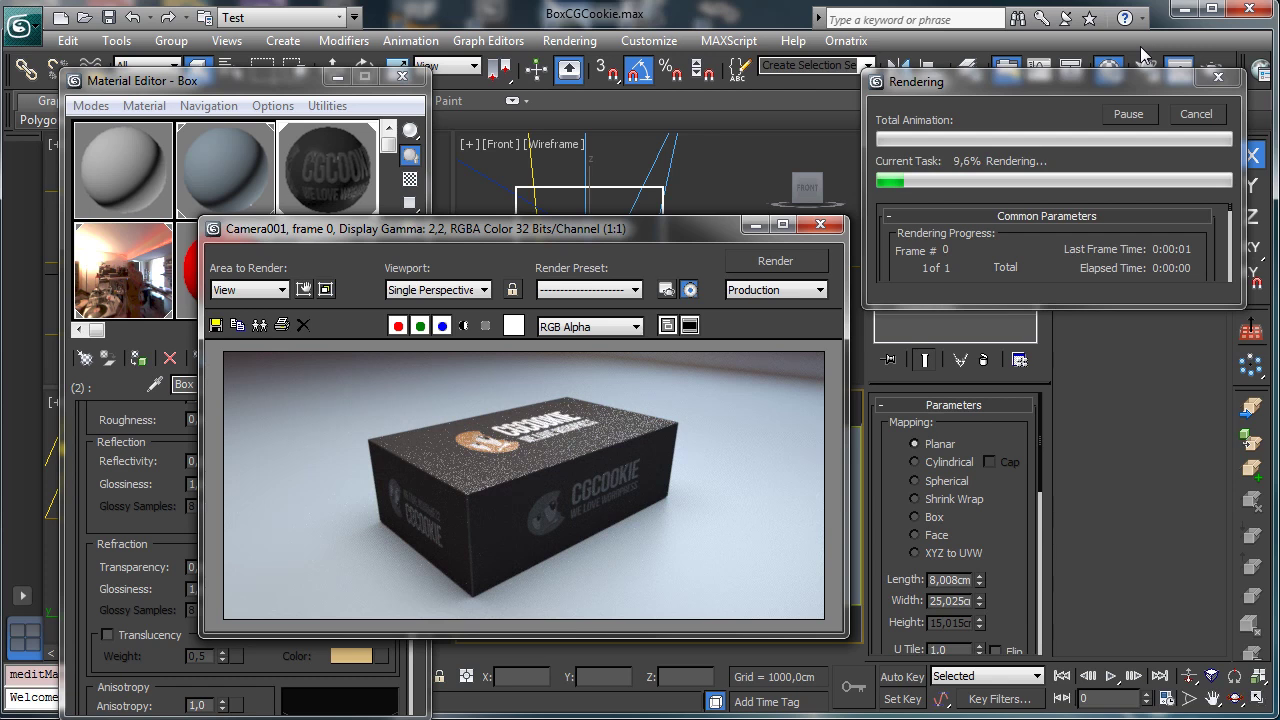
left_click(1196, 116)
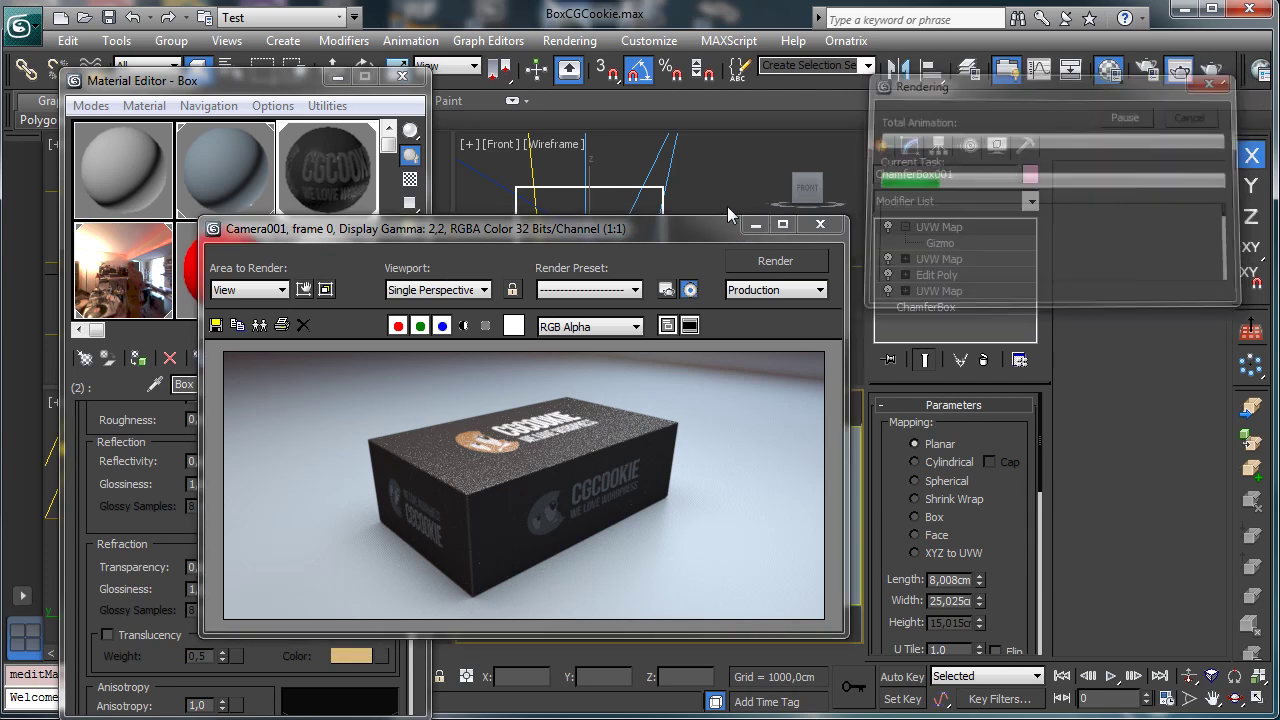
left_click(754, 226)
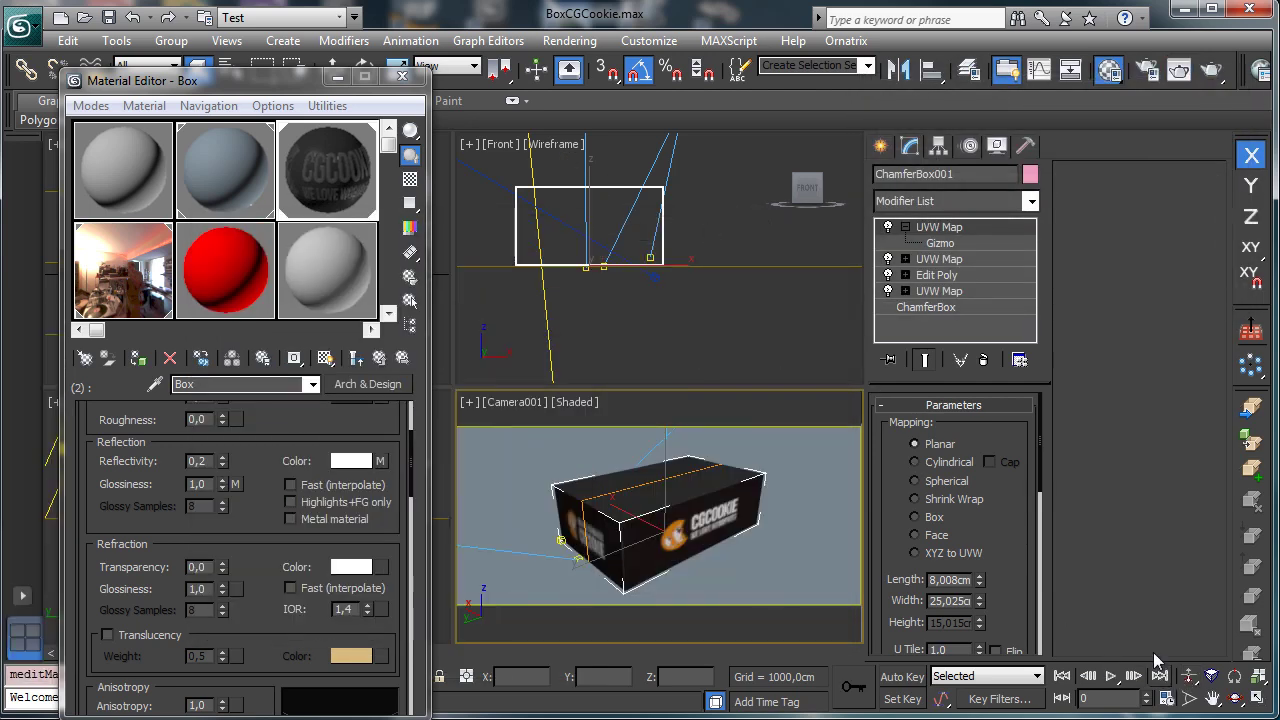
Step: Set the intensity of the photometric light directly above the box to 3 cd
right_click(796, 293)
left_click(1184, 677)
left_click(1184, 677)
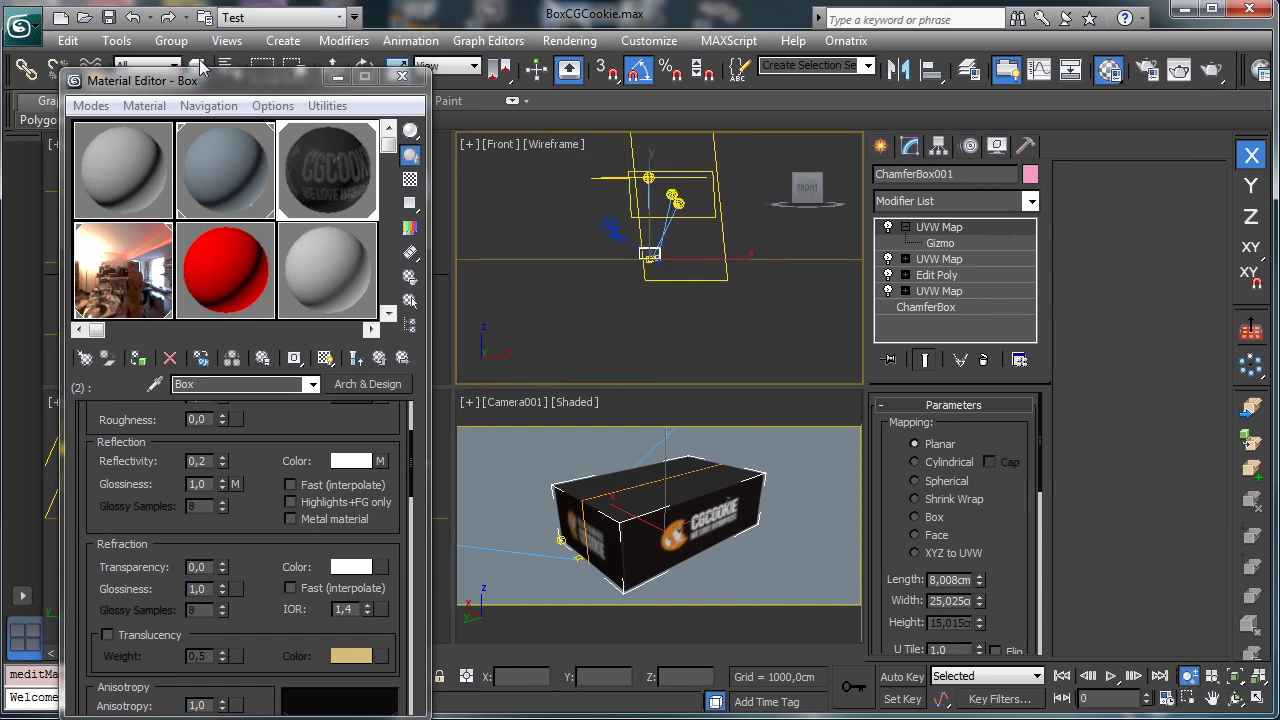
left_click(402, 77)
left_click(648, 178)
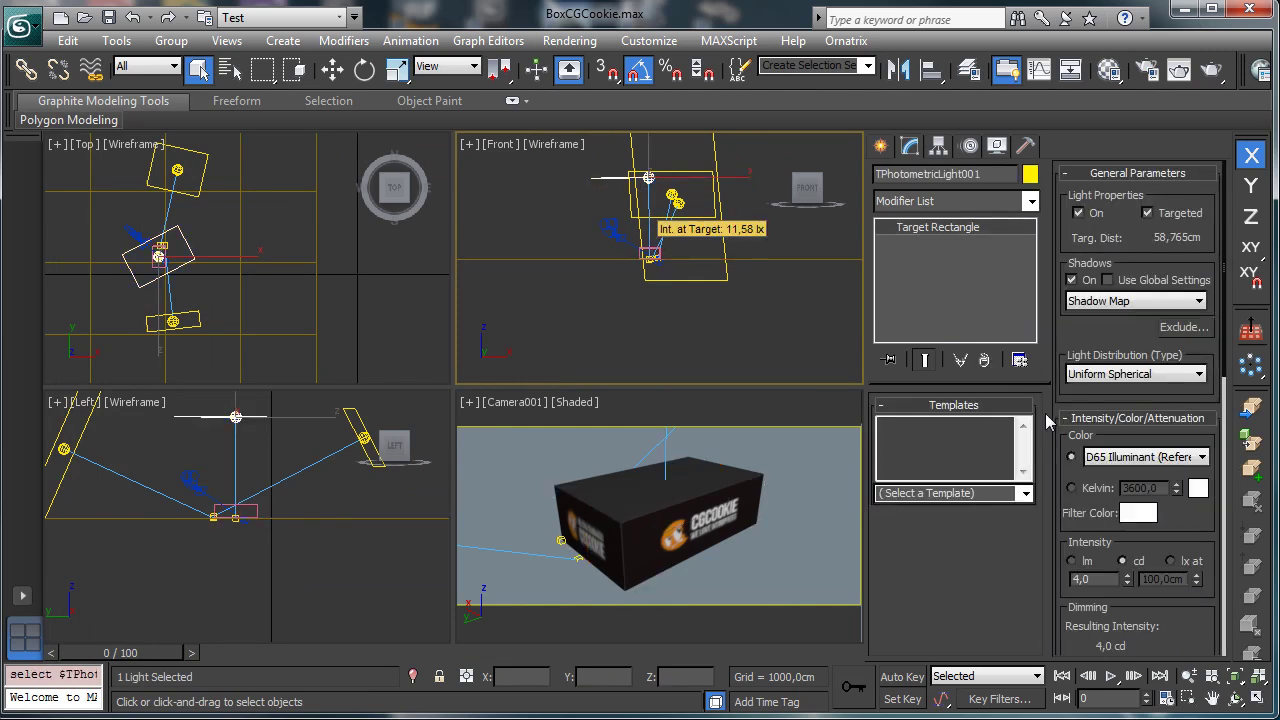
double_click(1093, 578)
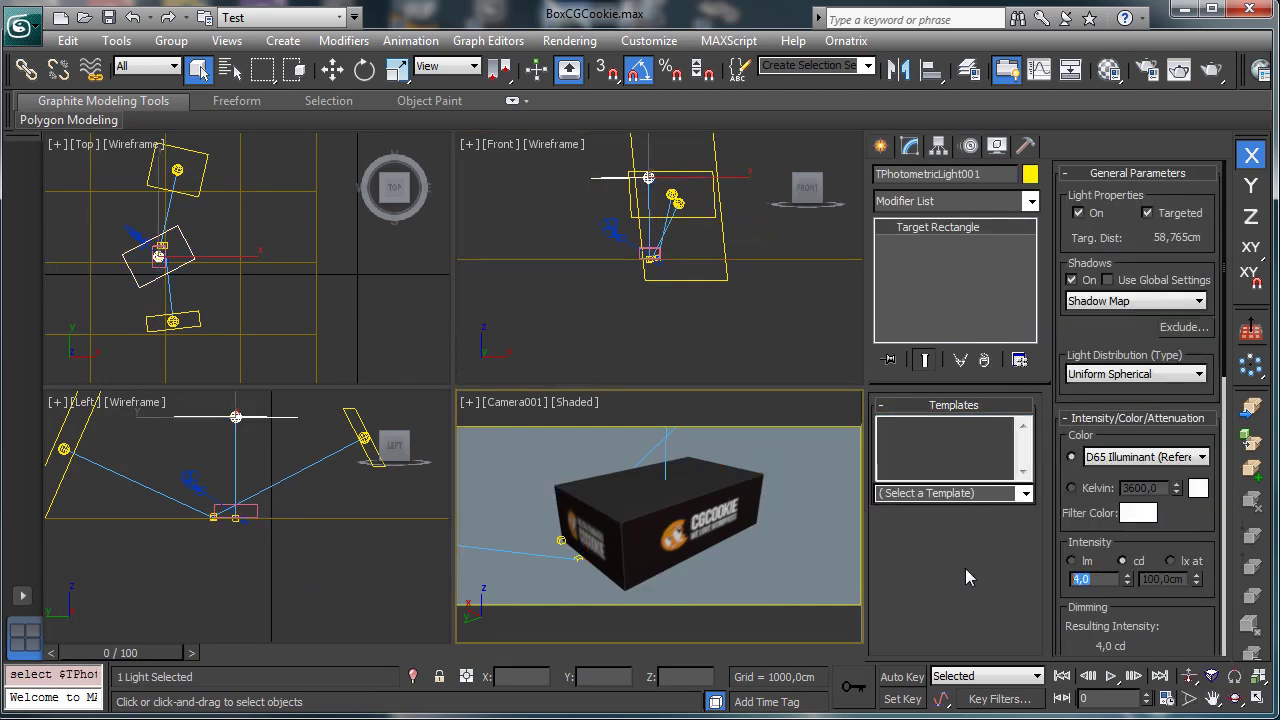
type("3")
key("Return")
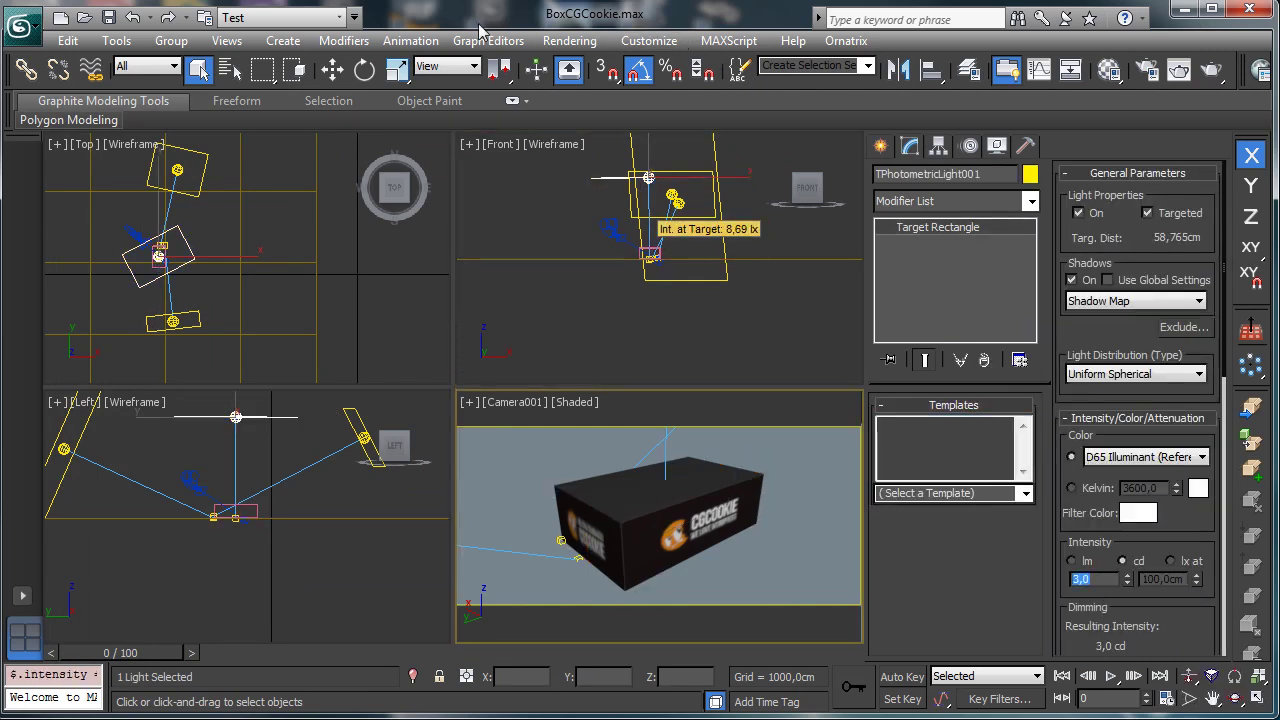
Step: Set the intensity of the photometric light with the bluish filter color to 6 cd
left_click(196, 162)
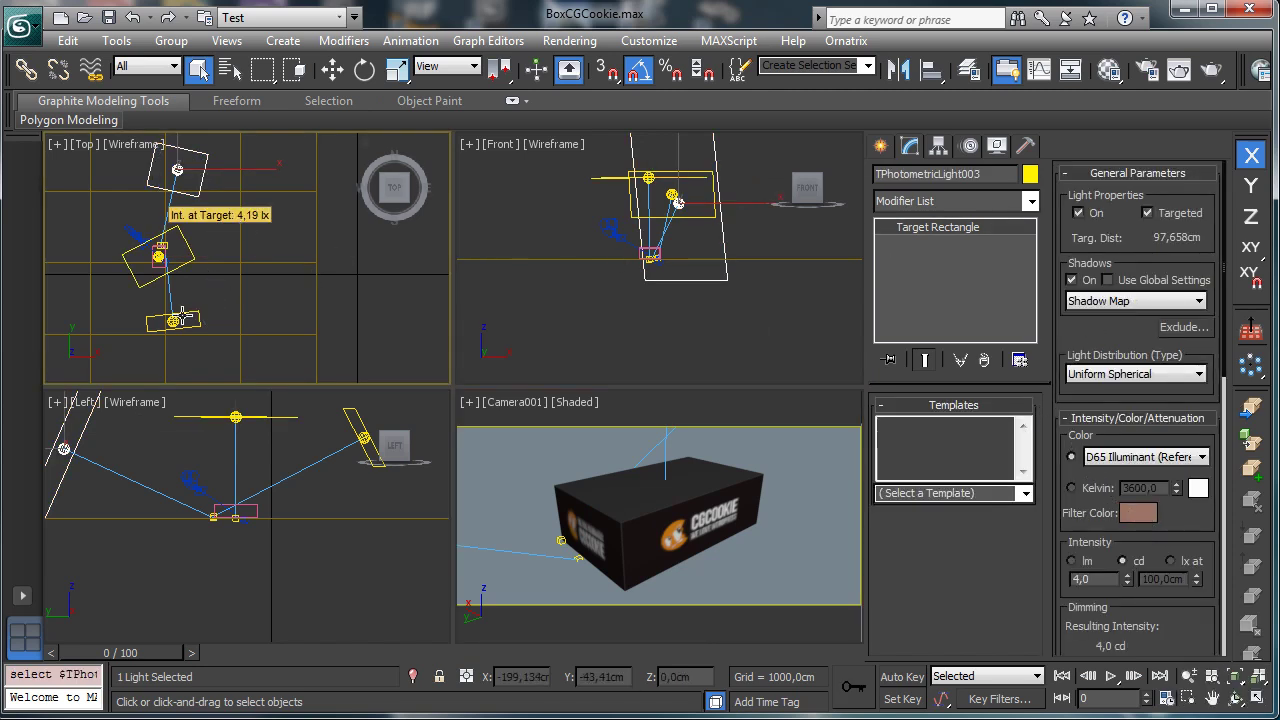
left_click(178, 318)
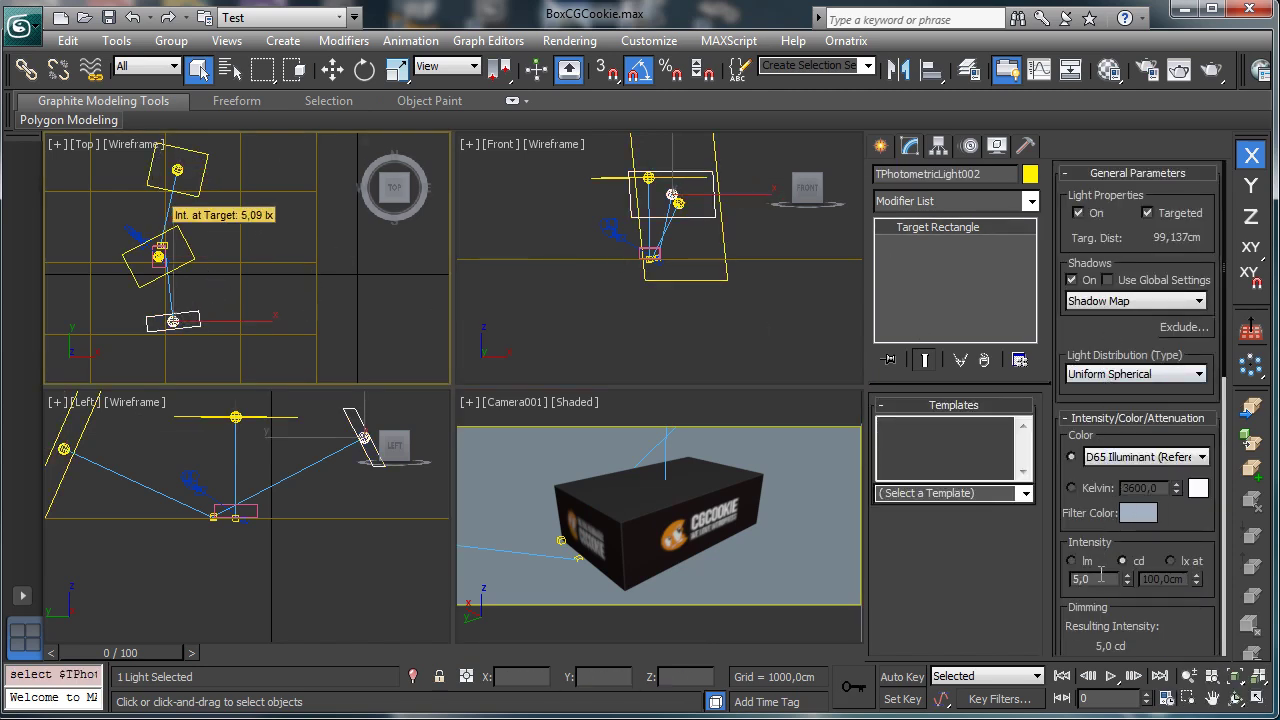
left_click_drag(1099, 579, 912, 543)
type("6")
key("Return")
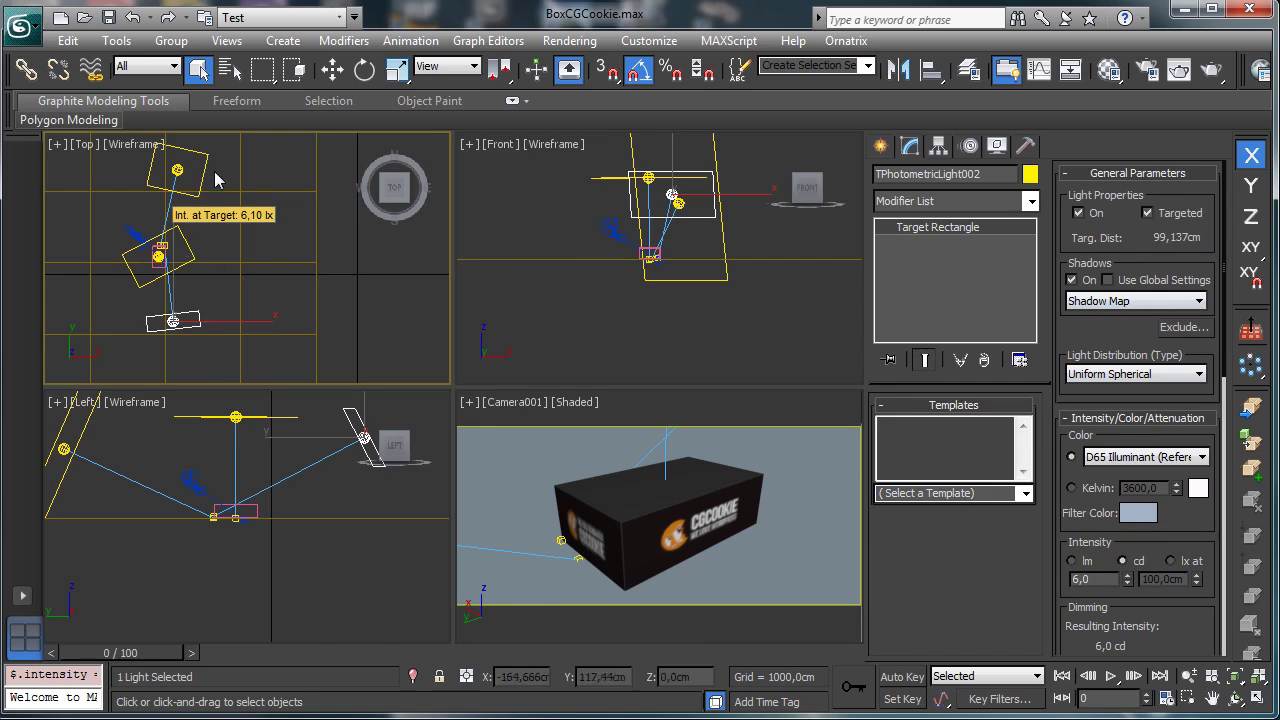
Step: Change the reddish photometric light's filter color to a deeper red (110, 18, 19) and test-render the camera view
left_click(173, 321)
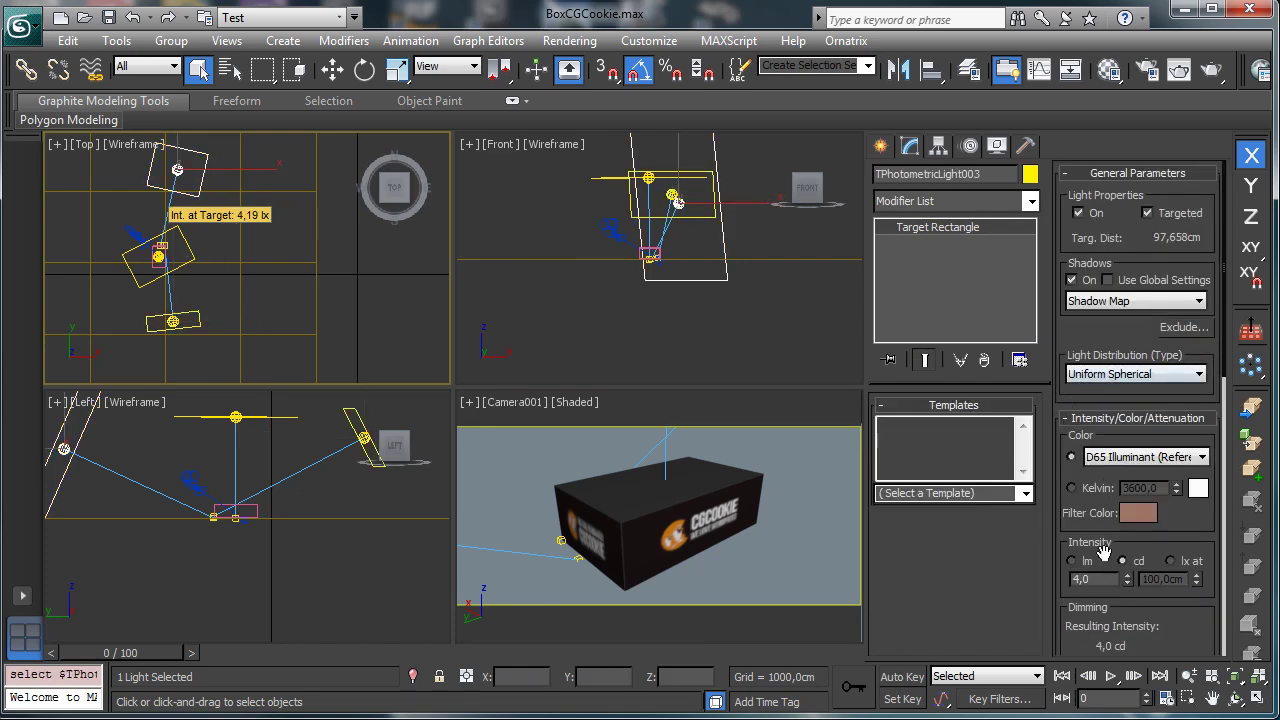
left_click(1138, 512)
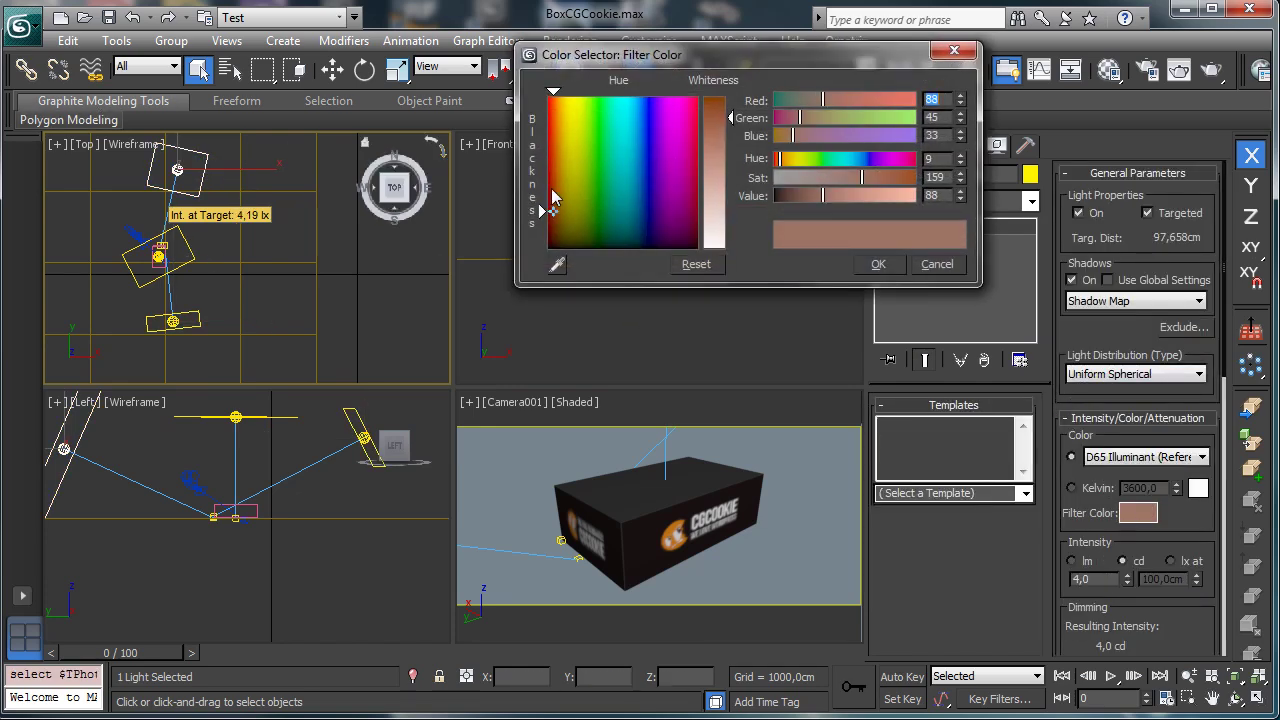
left_click_drag(798, 120, 795, 118)
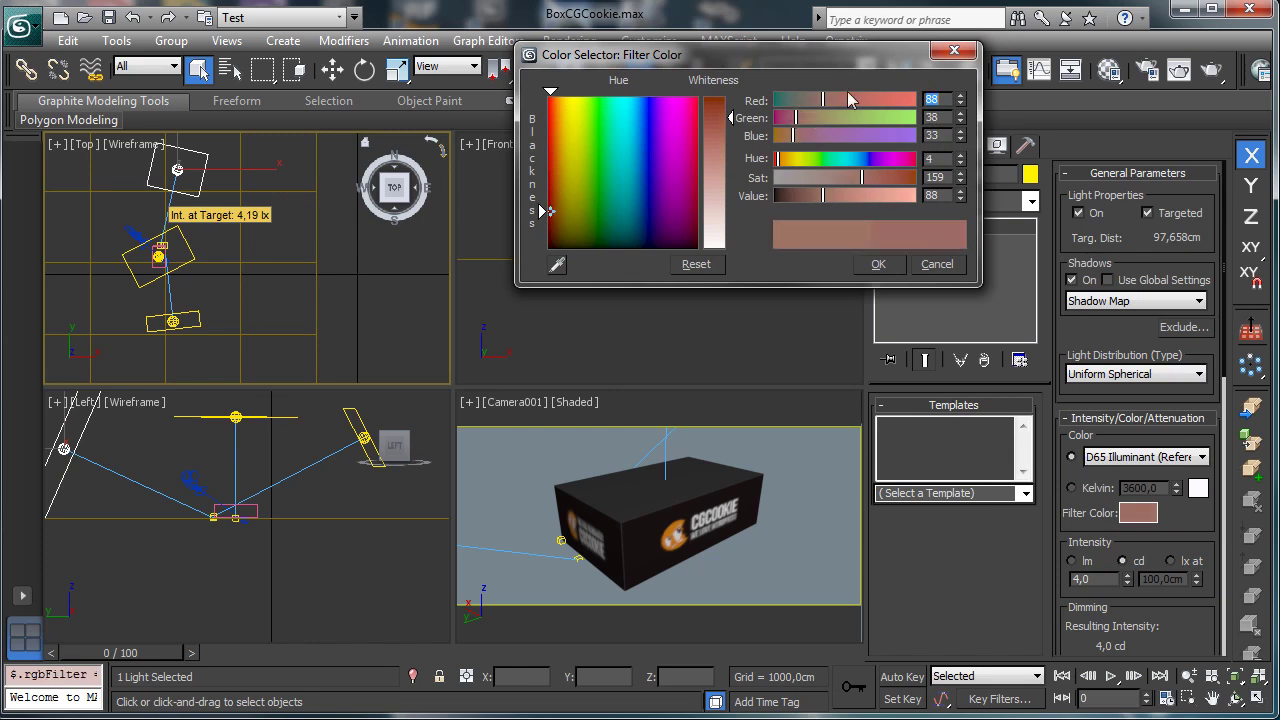
left_click_drag(874, 185, 885, 180)
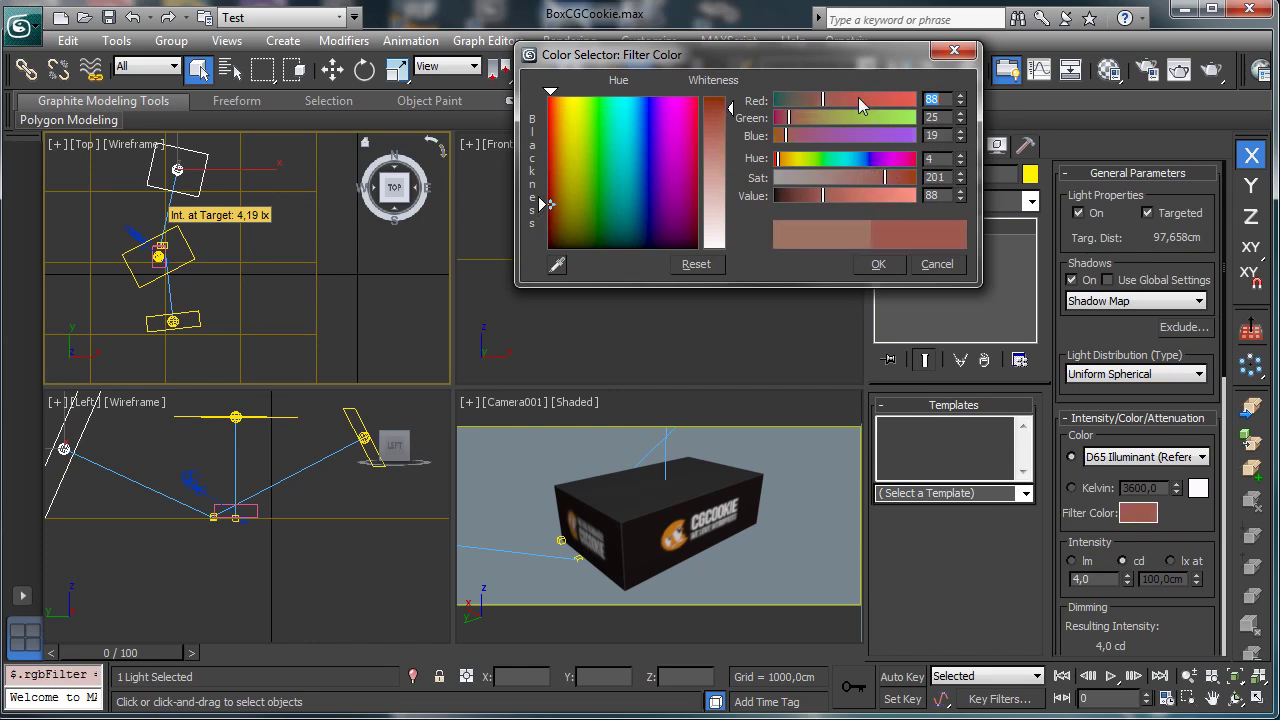
left_click(834, 101)
left_click_drag(788, 118, 785, 120)
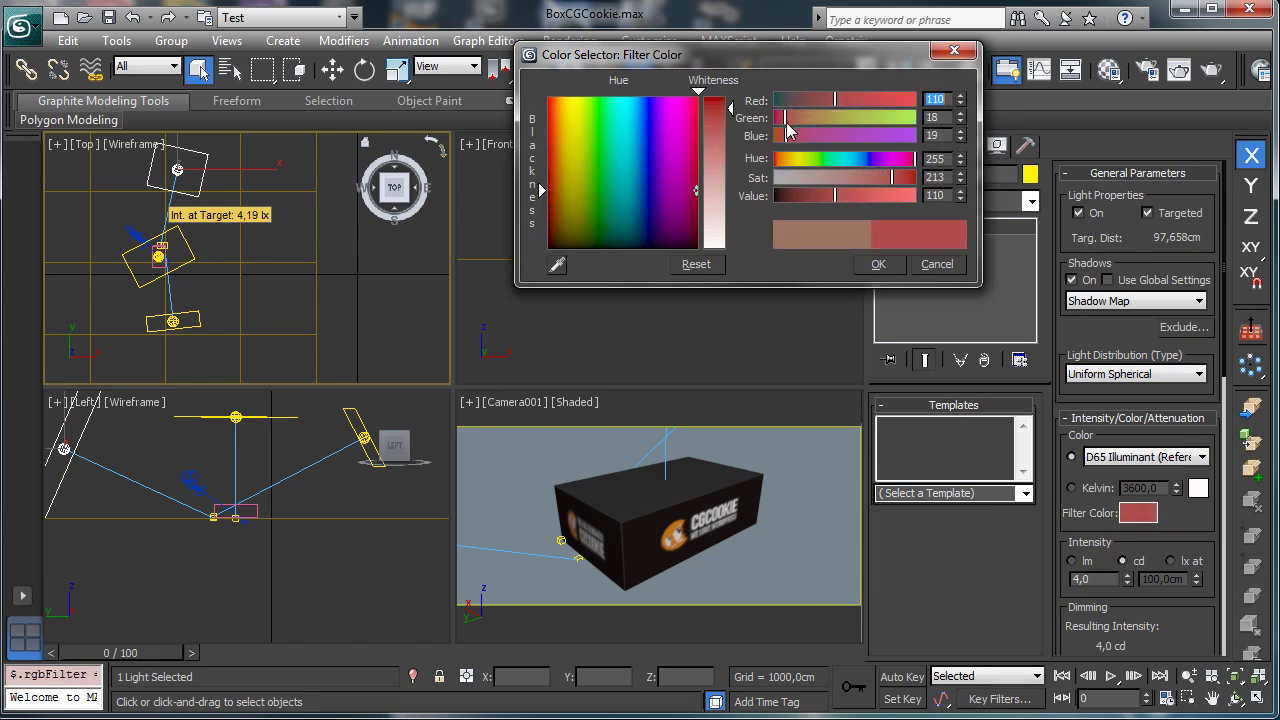
left_click(878, 264)
left_click(1212, 70)
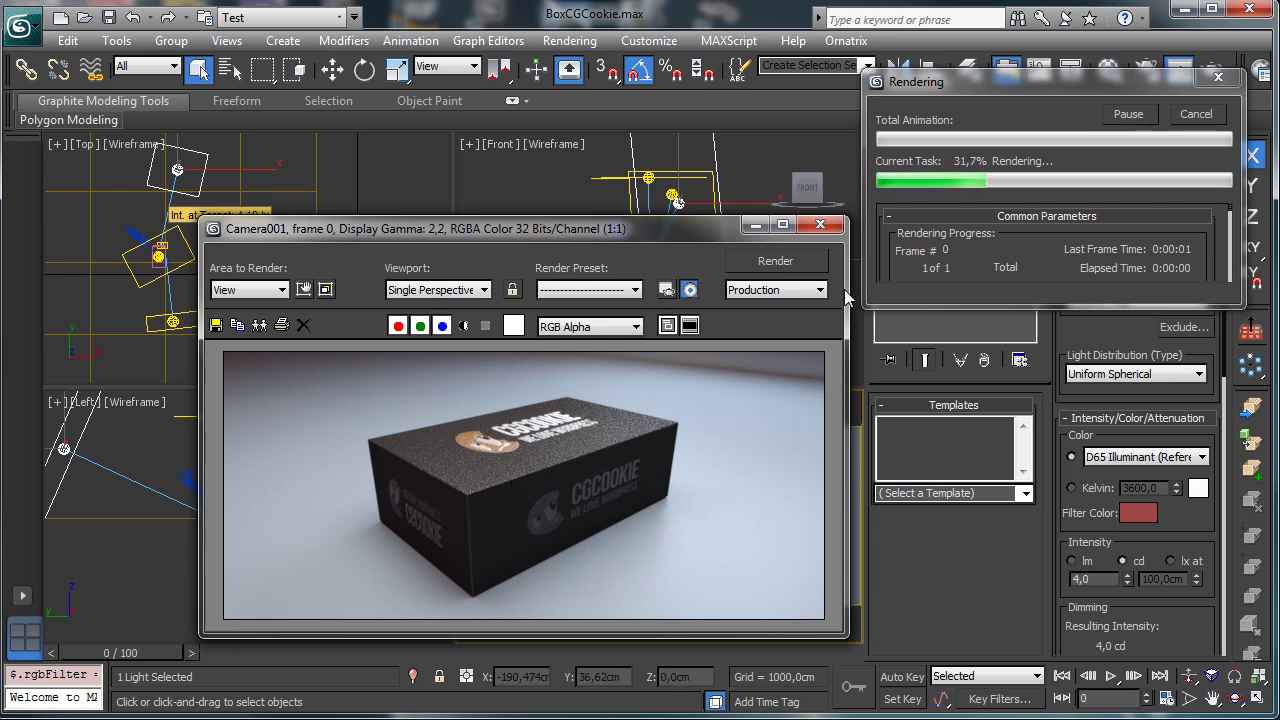
left_click(1202, 114)
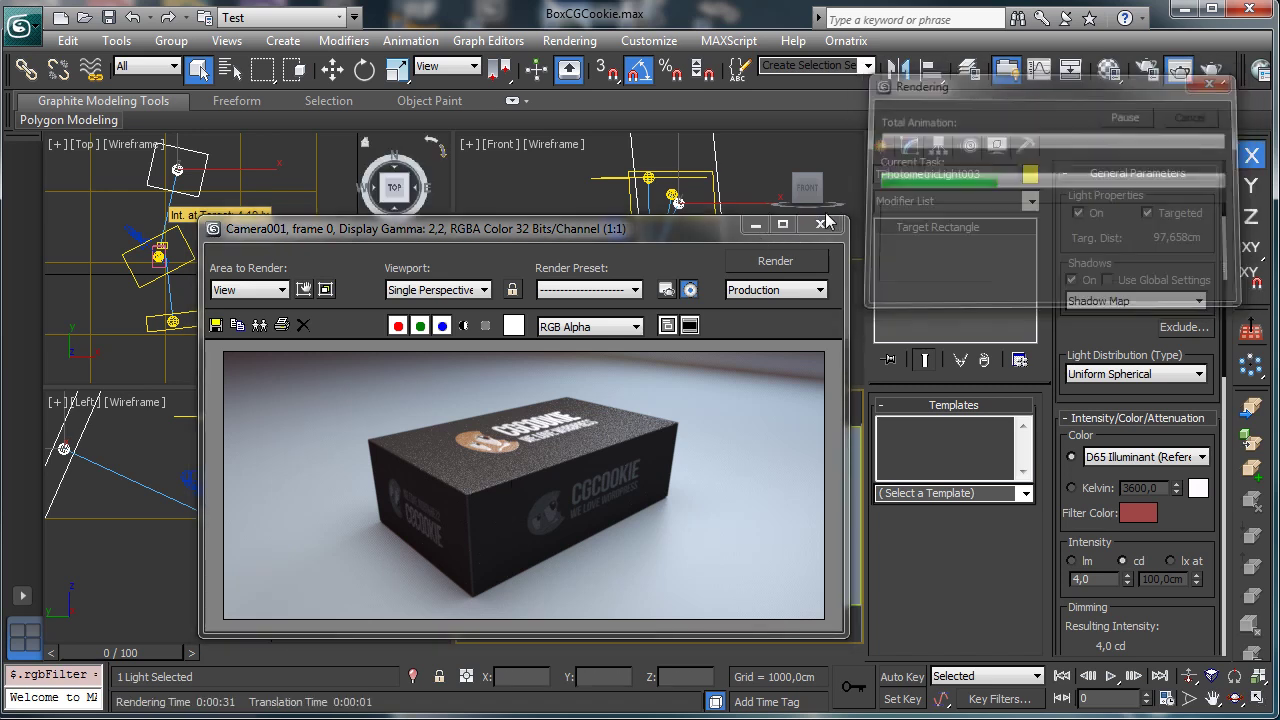
Step: Set the bump amount of the ID 1 sub-material in the Box Multi/Sub-Object material to 1,5
left_click(1108, 69)
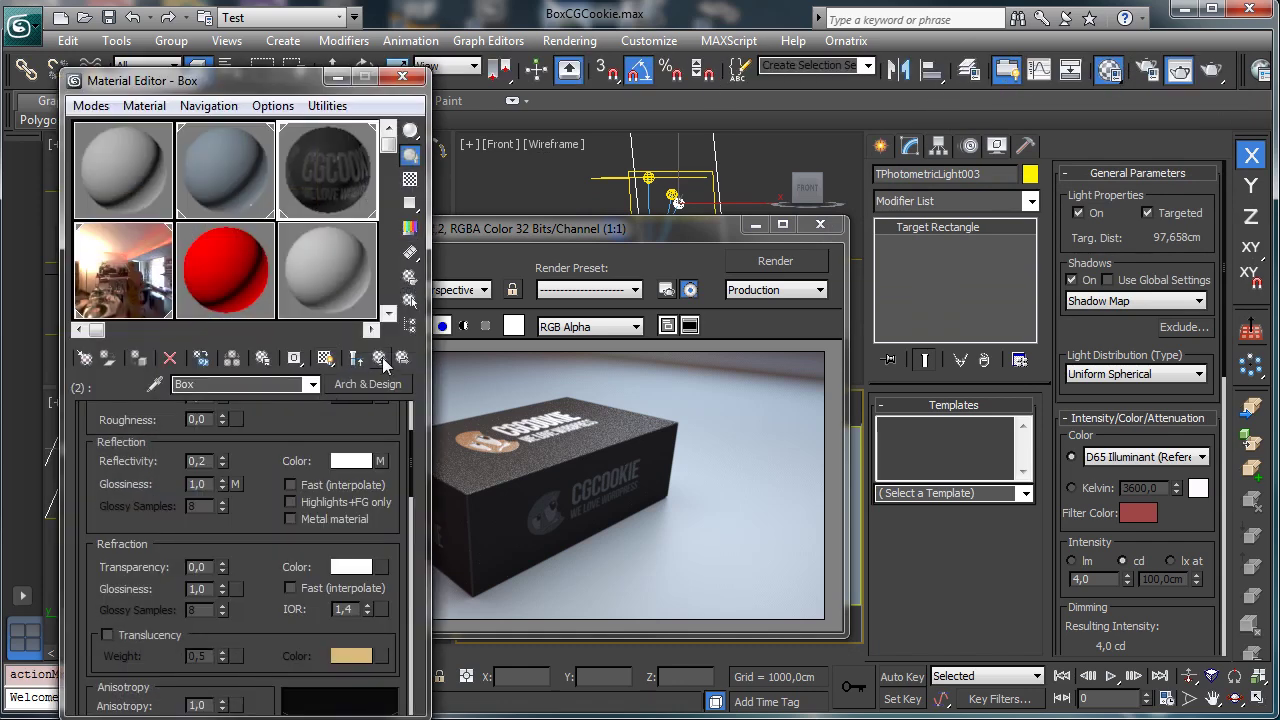
left_click(367, 384)
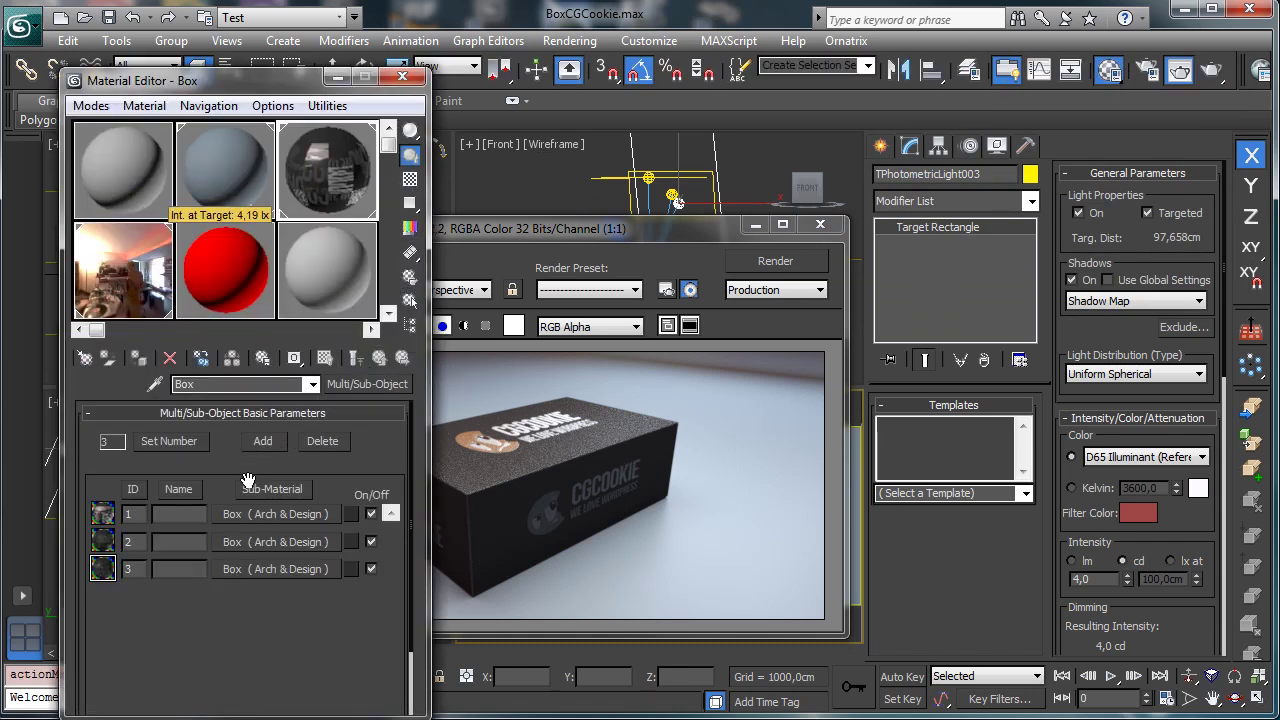
left_click(260, 514)
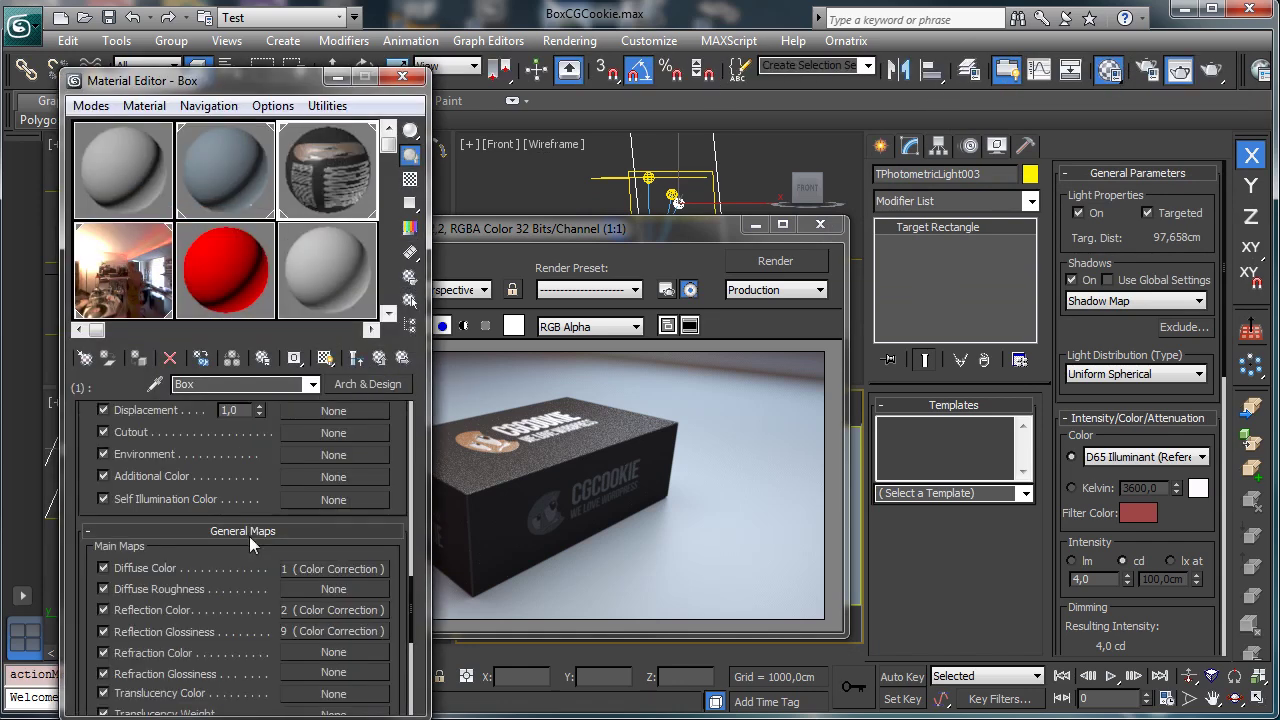
left_click_drag(303, 560, 254, 642)
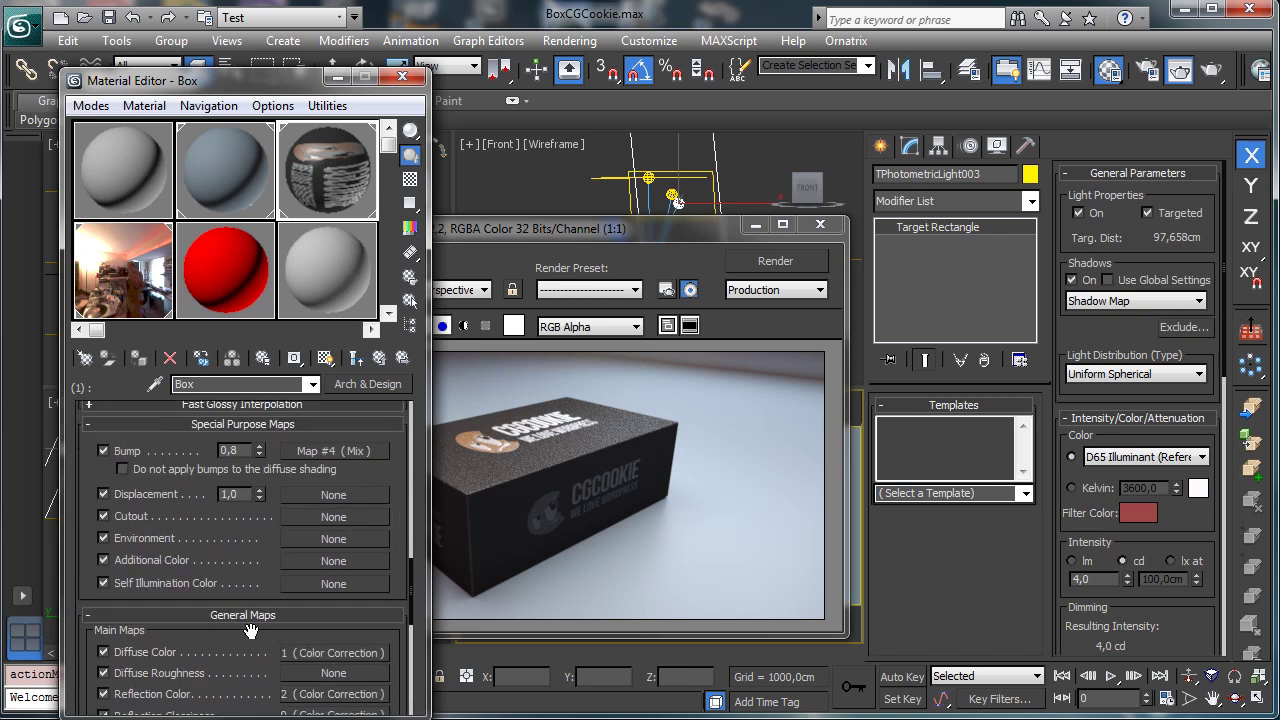
double_click(241, 450)
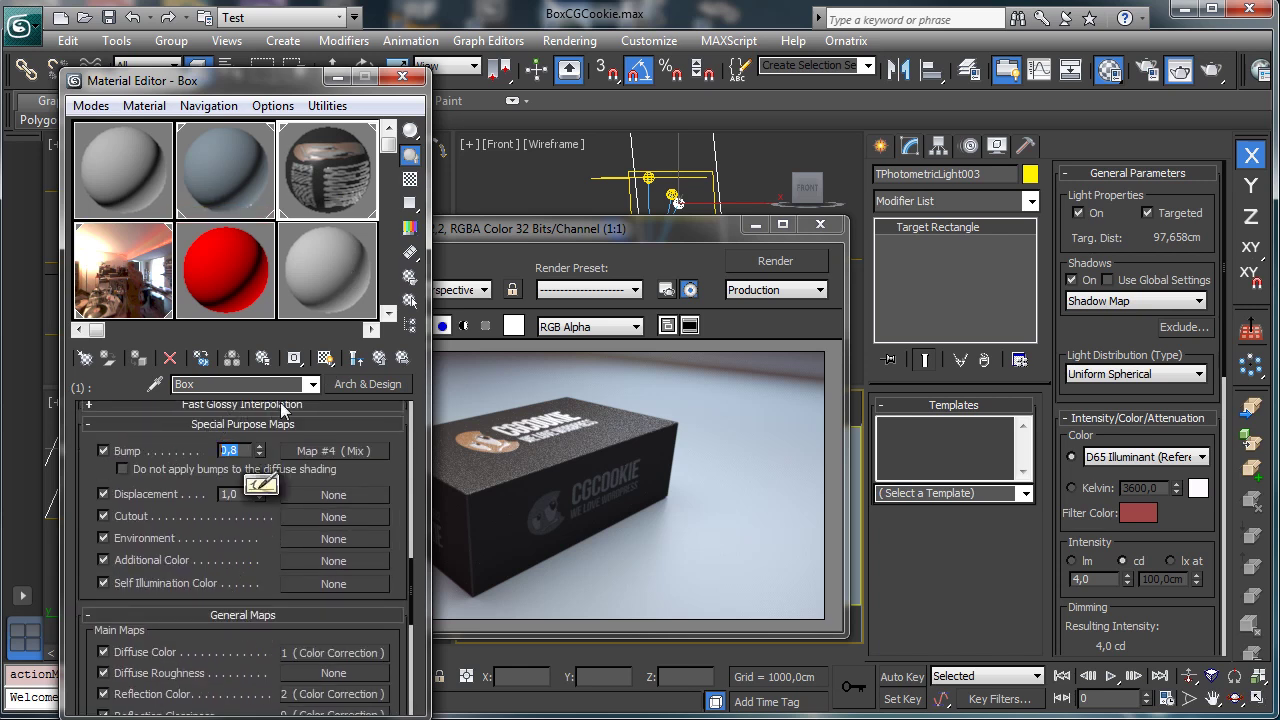
type("2")
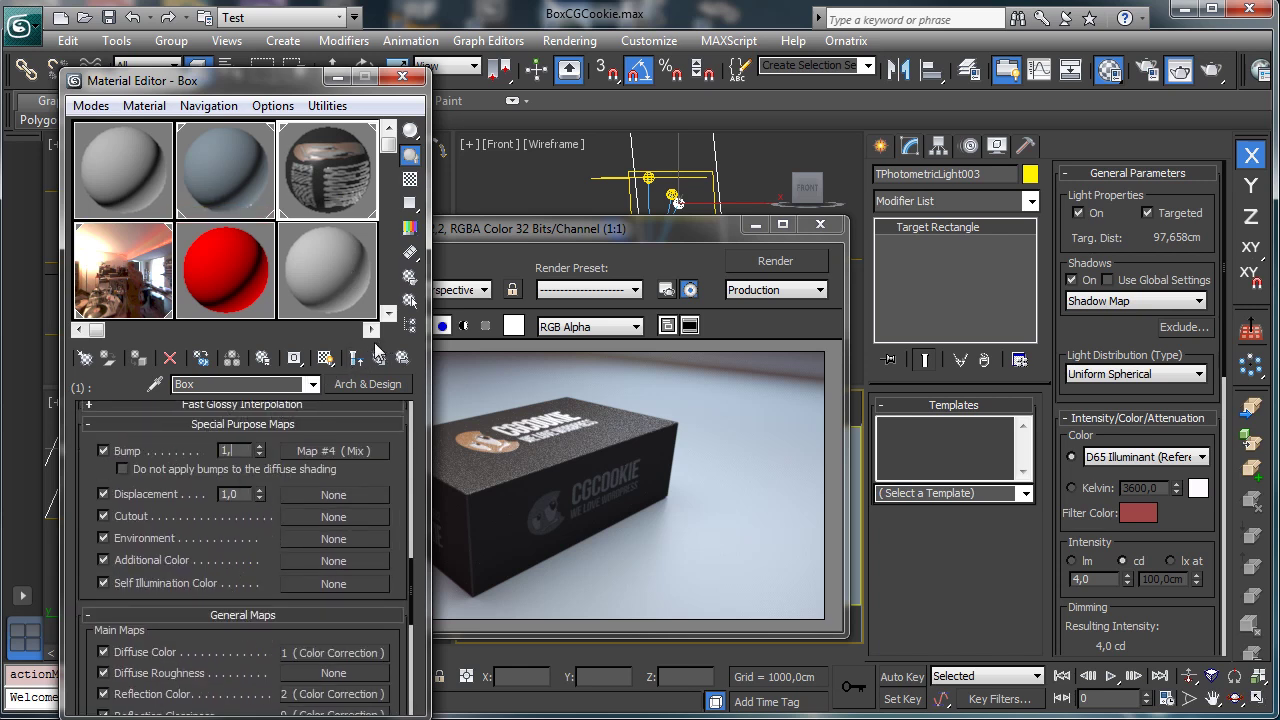
type("5")
key("Return")
Step: Lower the Mix Amount in the ID 1 sub-material's bump Mix map and return to the parent material
left_click(340, 451)
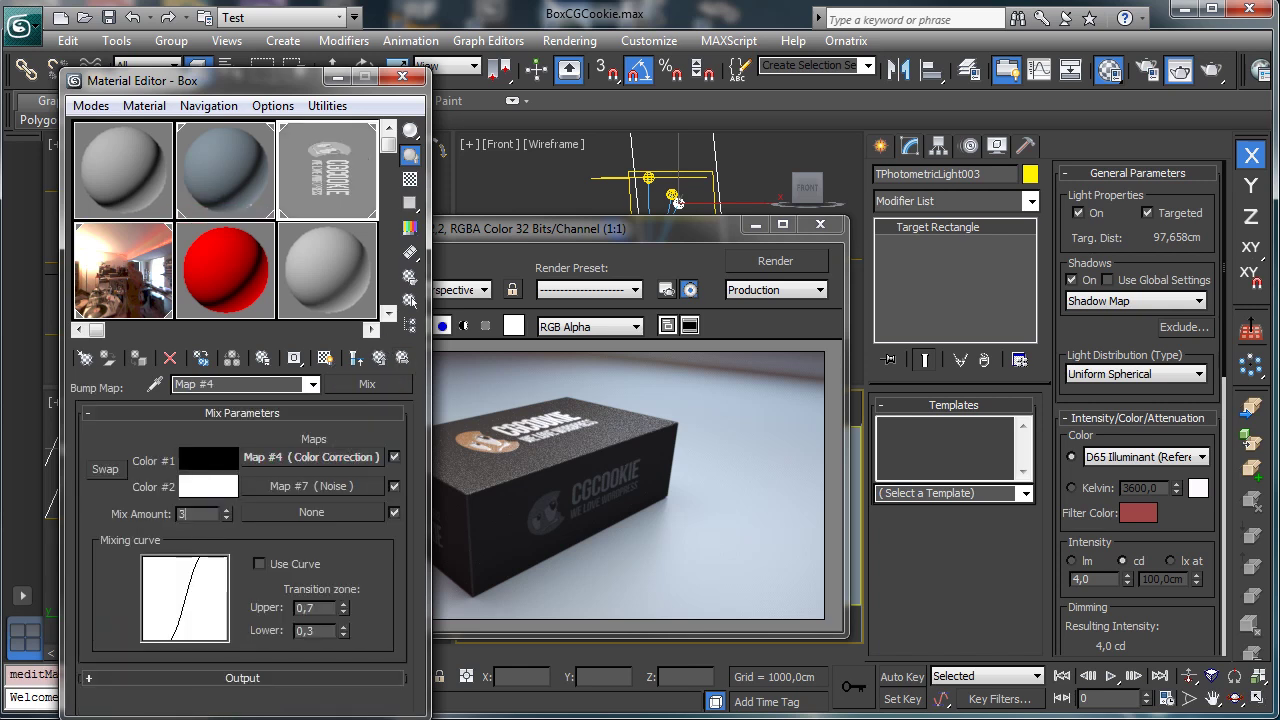
left_click(380, 360)
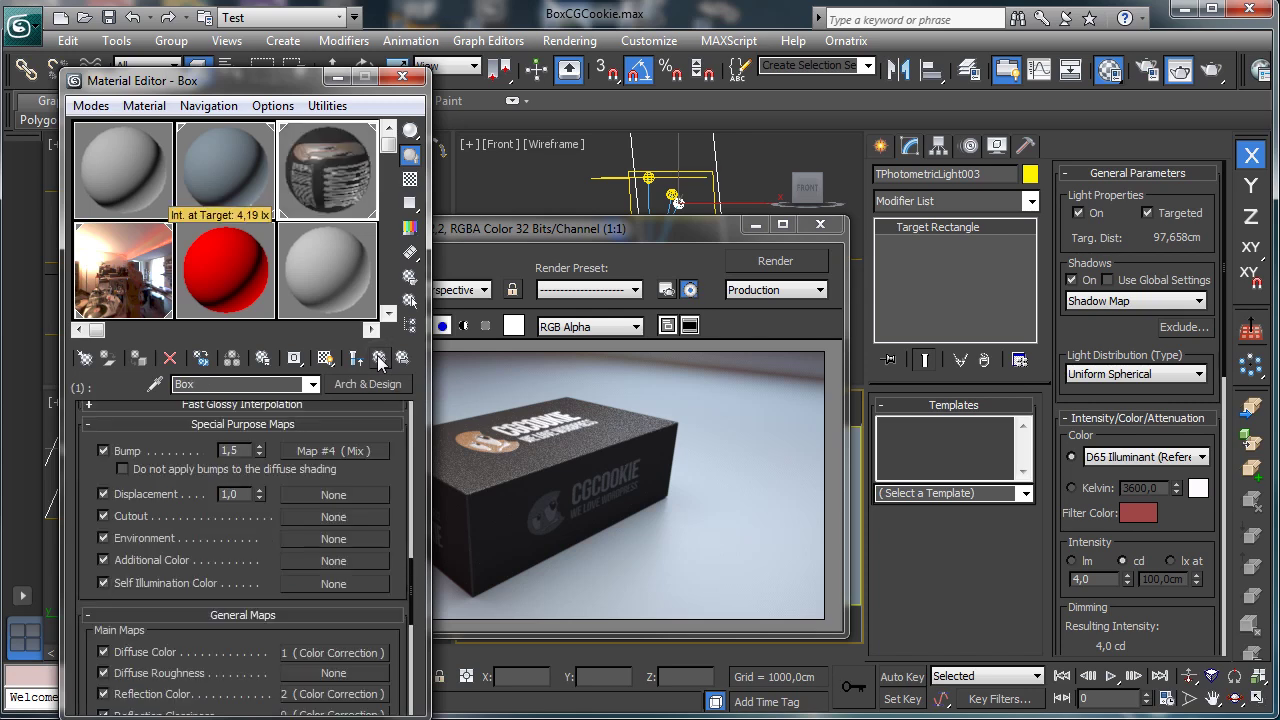
left_click(380, 360)
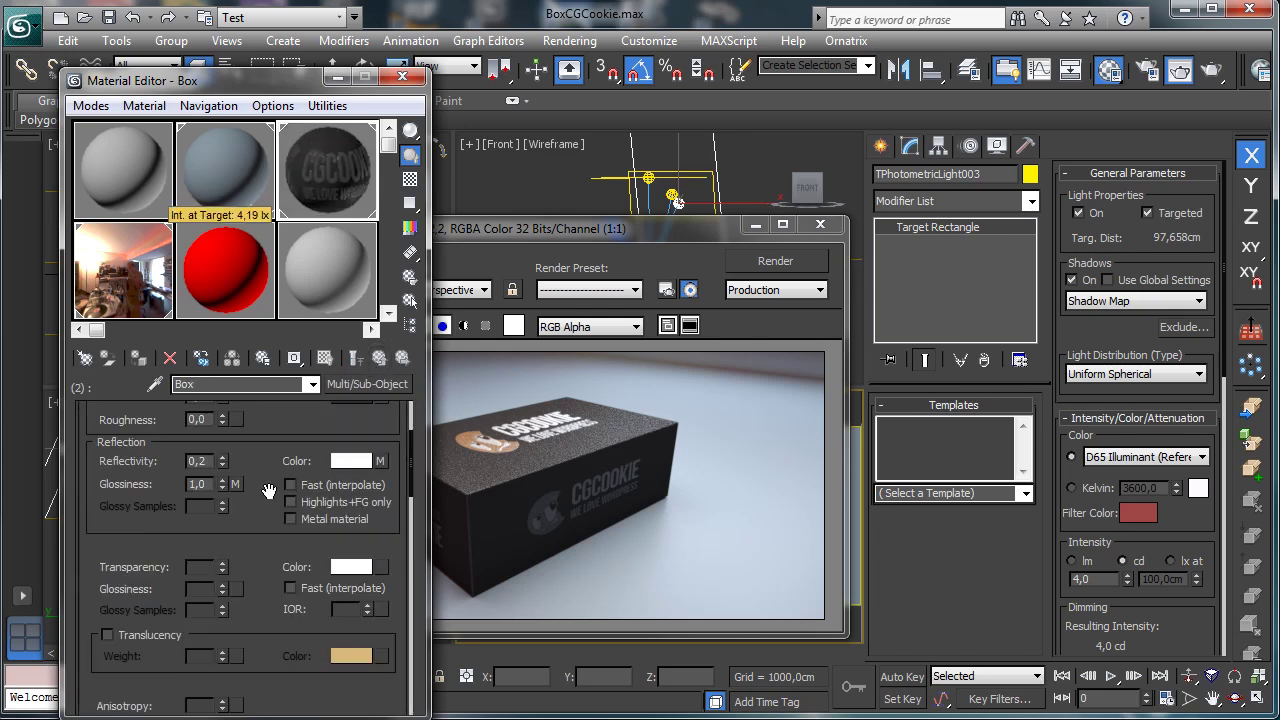
Step: Set the ID 2 sub-material's bump amount to 1,5 and adjust the Mix Amount of its bump Mix map
scroll(255, 505, "down", 5)
scroll(230, 510, "down", 5)
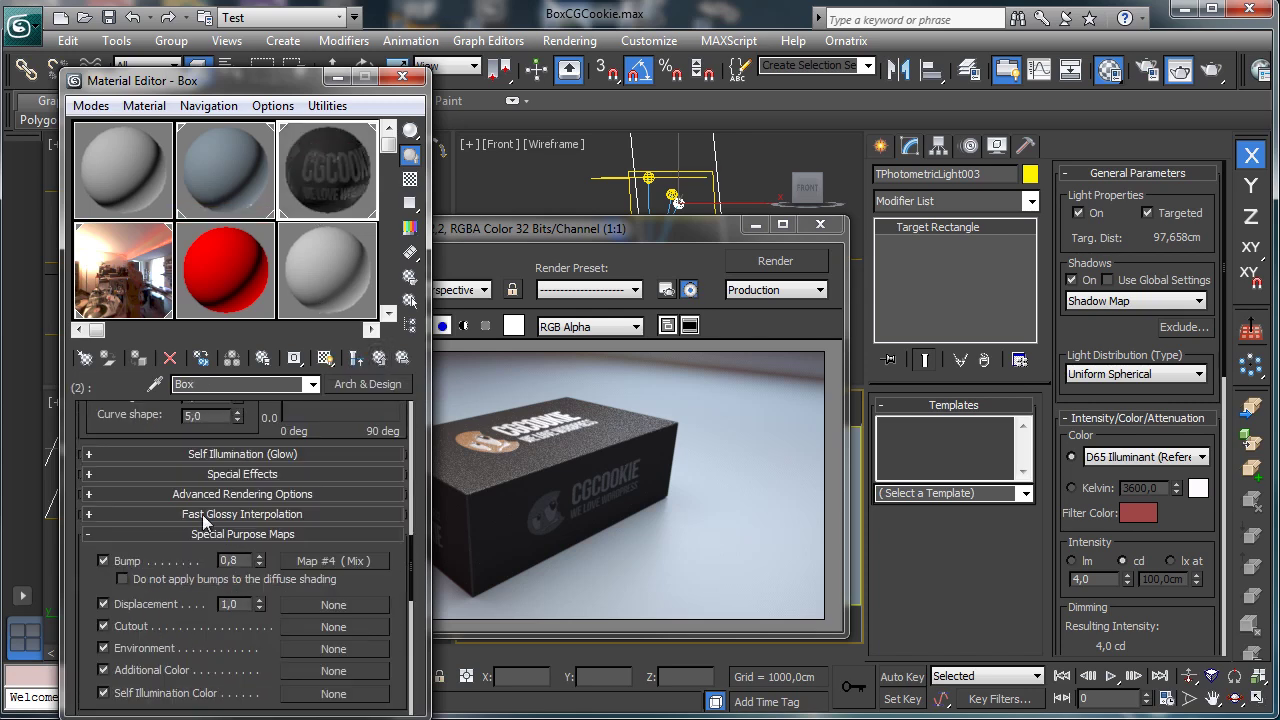
double_click(230, 560)
type("1,5")
key("Return")
left_click(330, 558)
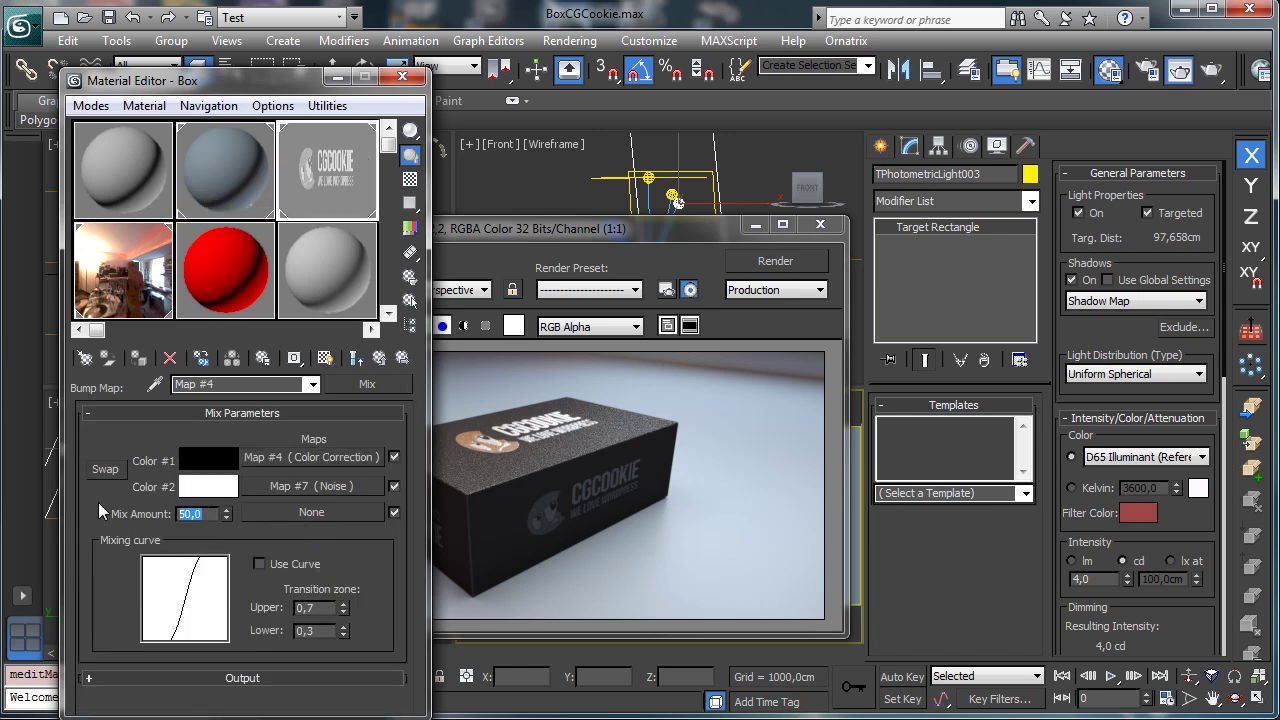
left_click(356, 358)
left_click(356, 358)
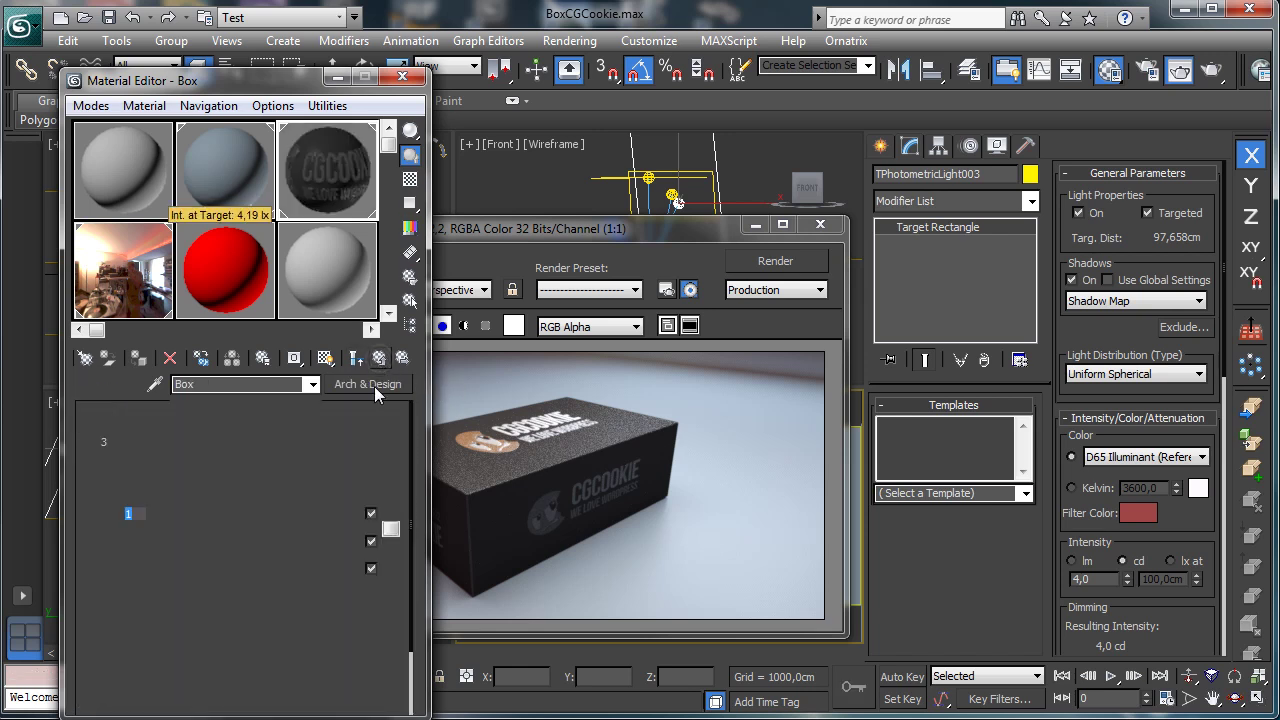
Step: Set the ID 3 sub-material's bump amount to 1,5 and adjust the Mix Amount of its bump Mix map
left_click(280, 568)
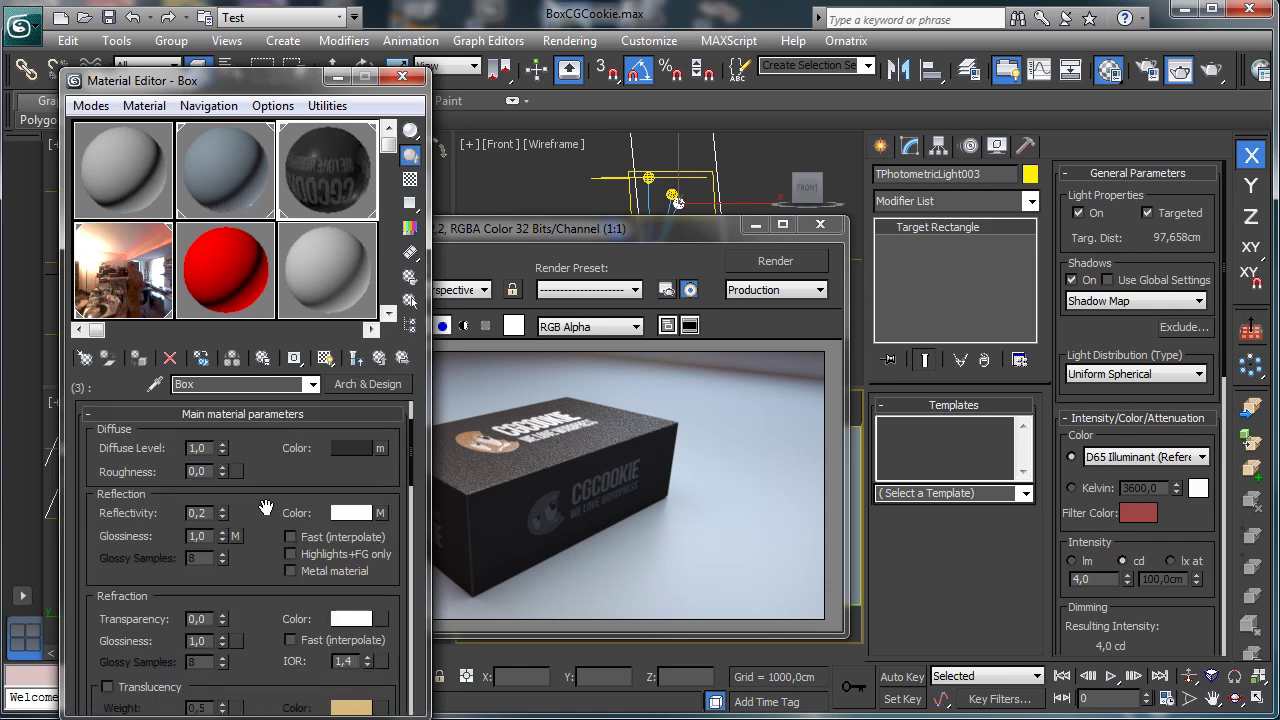
scroll(258, 527, "down", 5)
scroll(258, 527, "down", 4)
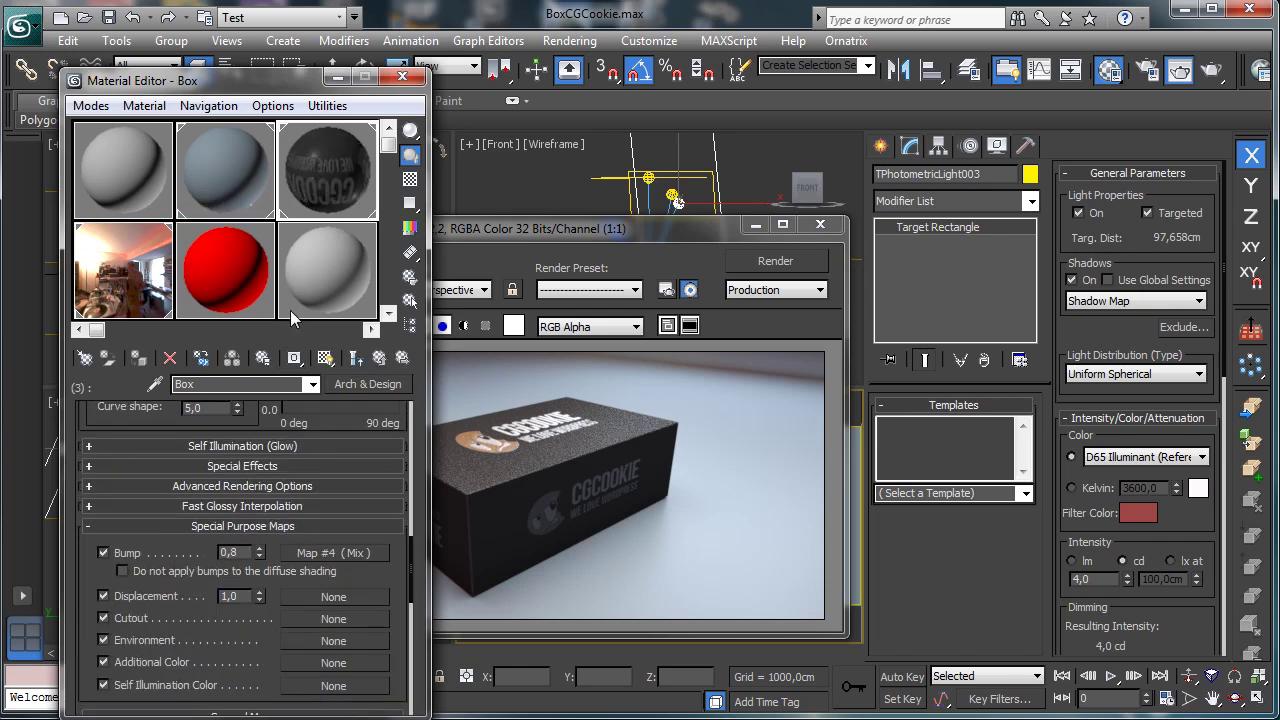
double_click(232, 552)
type("1,5")
key("Return")
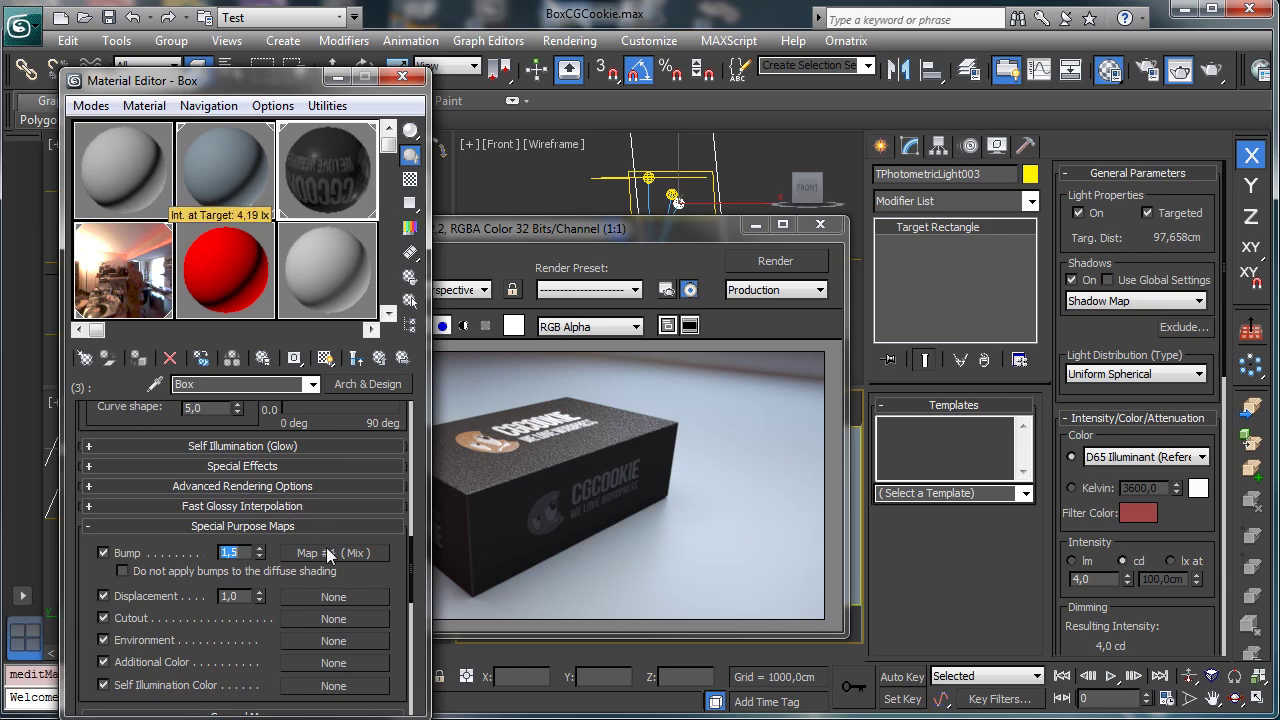
left_click(329, 553)
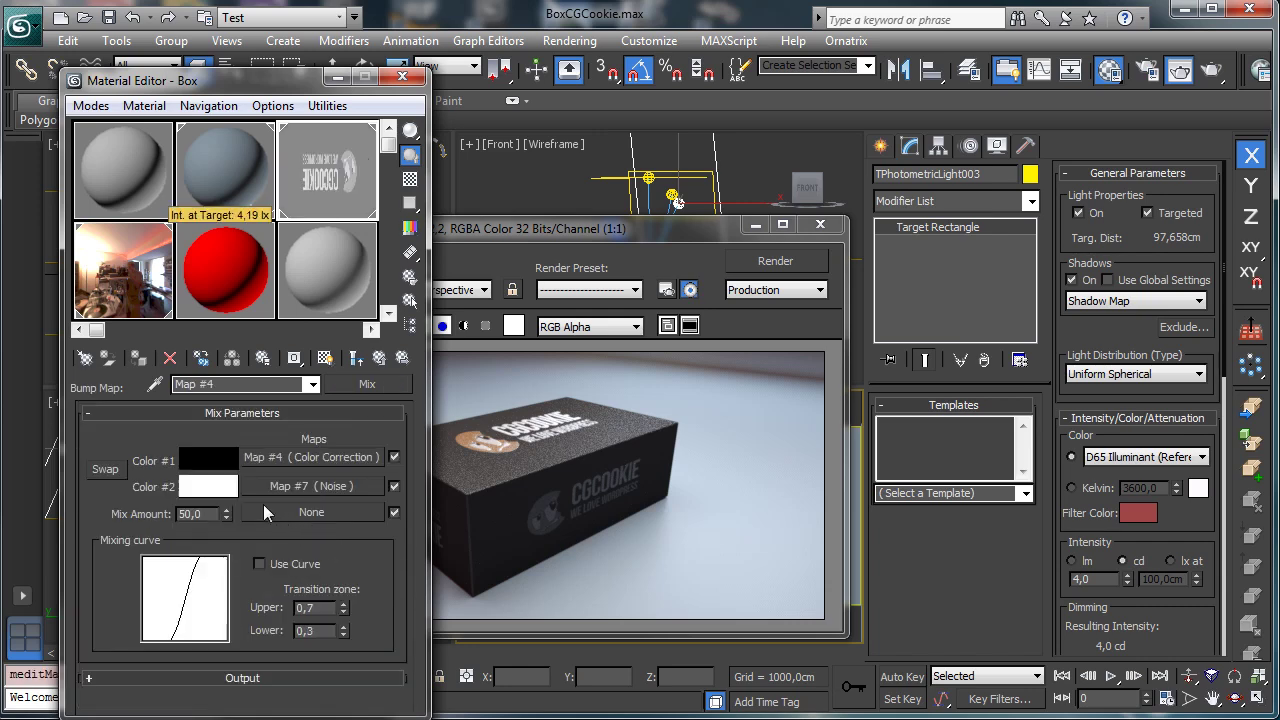
left_click(379, 359)
left_click(379, 359)
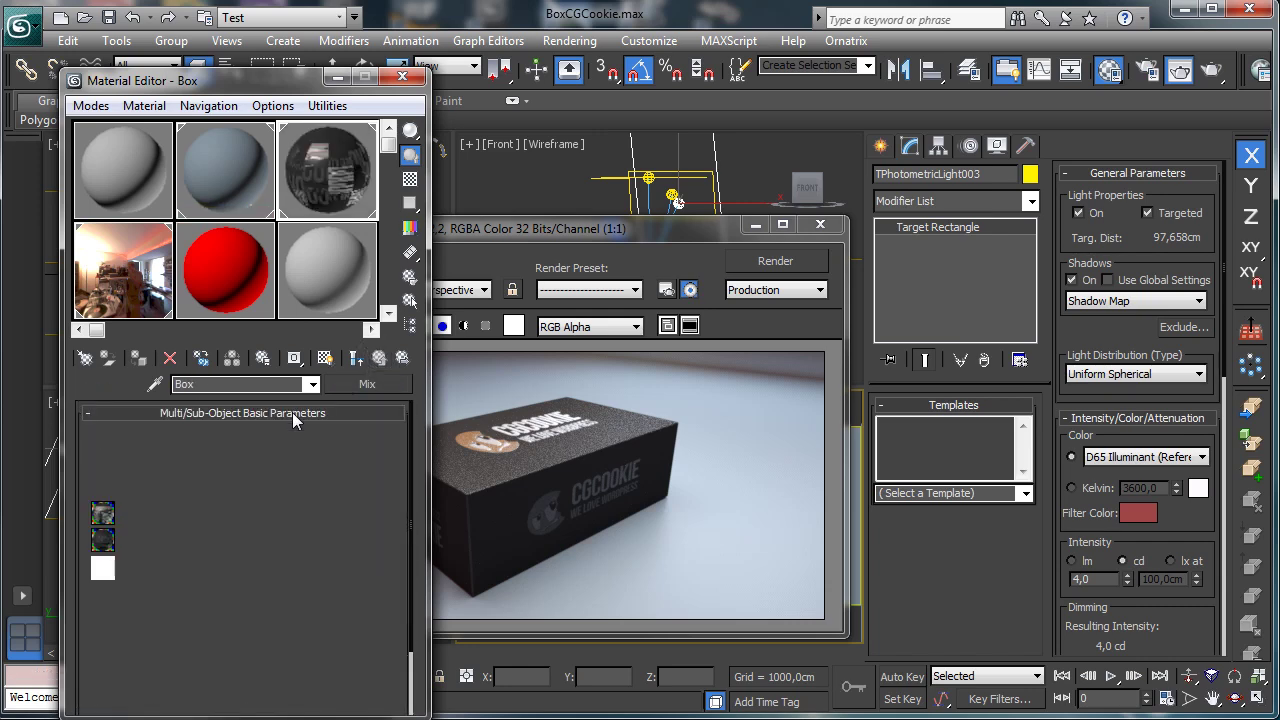
Step: Raise the saturation of the ID 1 sub-material's diffuse Color Correction map to about 14,3 and test-render the camera view
left_click(296, 486)
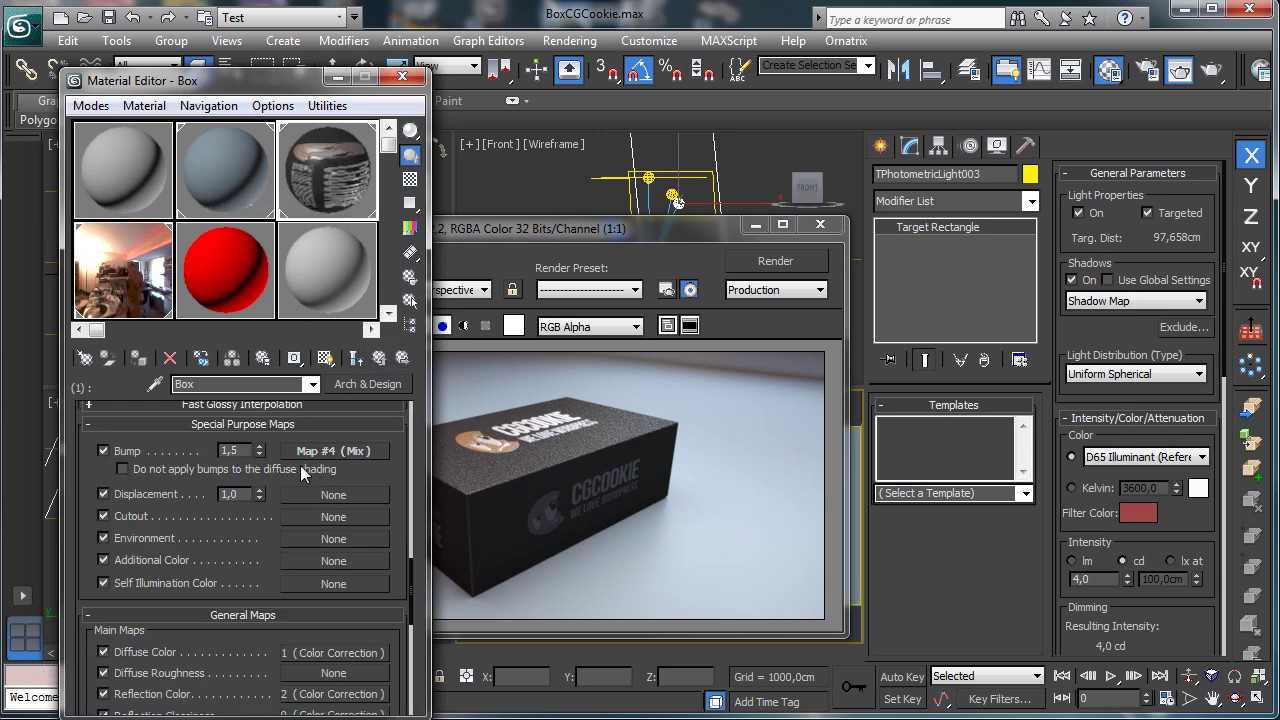
left_click(333, 652)
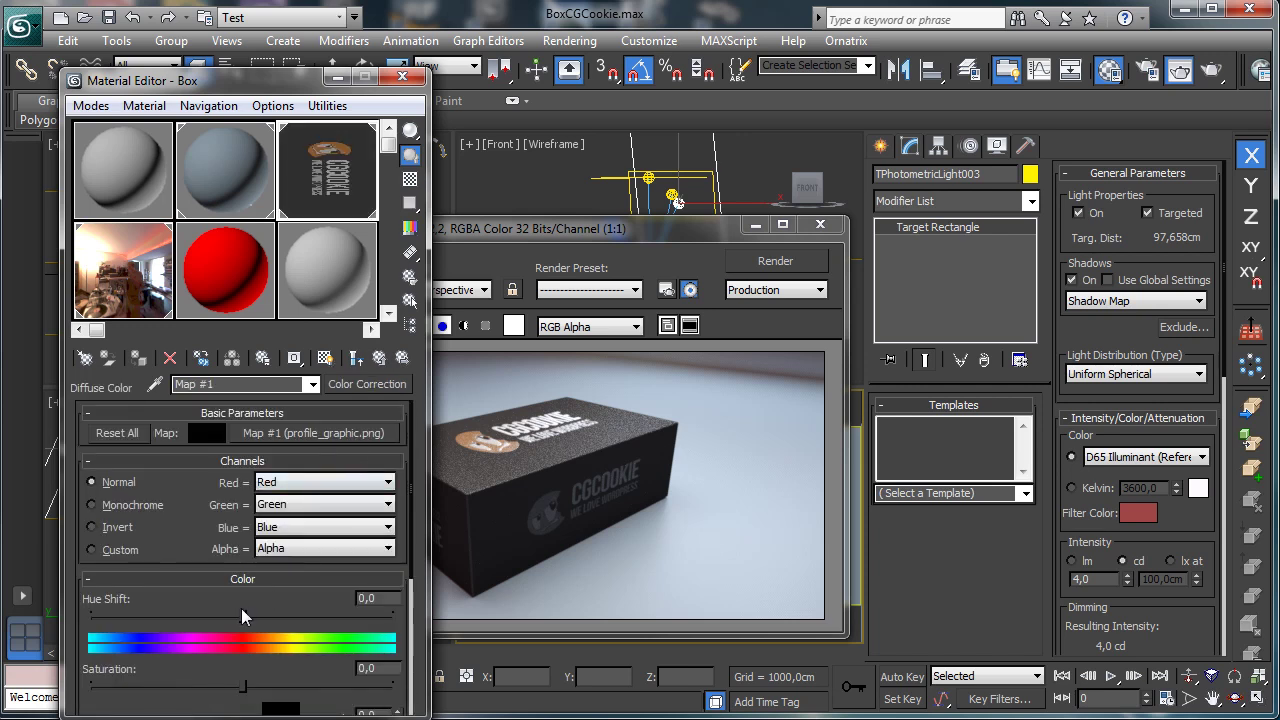
scroll(245, 595, "down", 4)
mouse_move(246, 578)
left_mouse_down()
mouse_move(283, 577)
mouse_move(251, 580)
mouse_move(261, 575)
left_mouse_up()
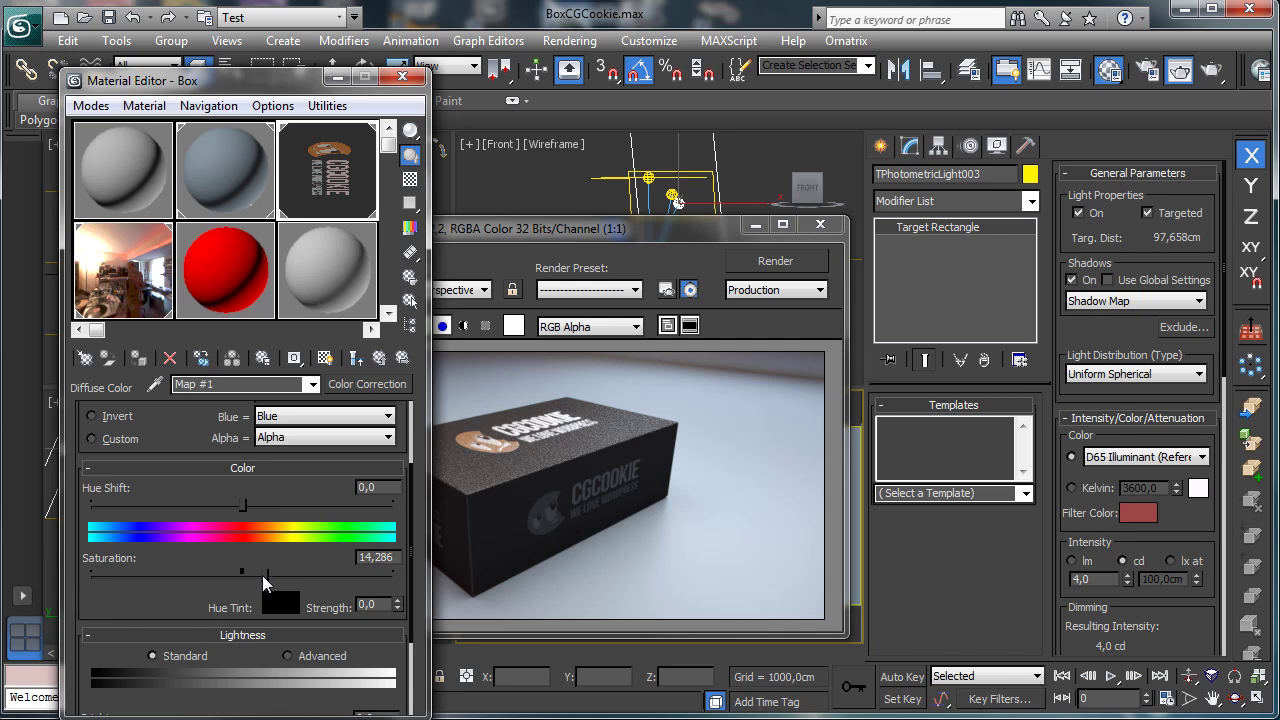
left_click(793, 264)
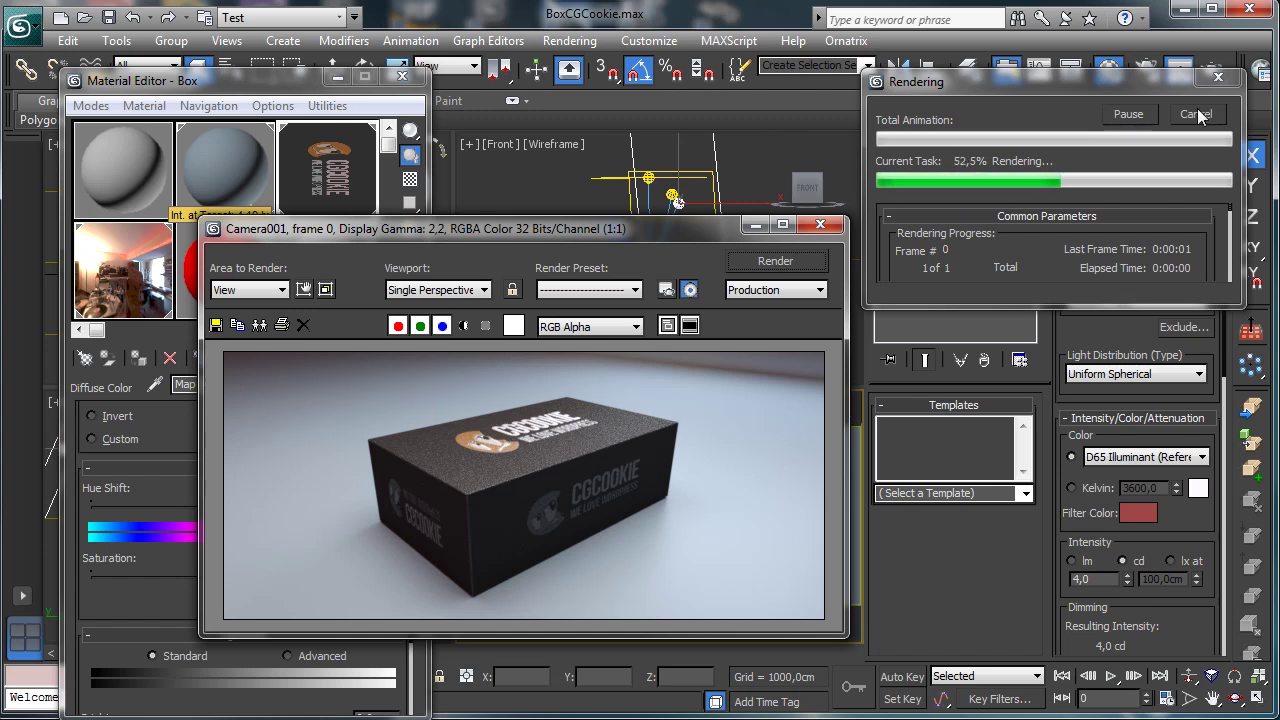
Step: Stop the test render, close the render and material windows, and truck the camera slightly to reframe the box
left_click(612, 232)
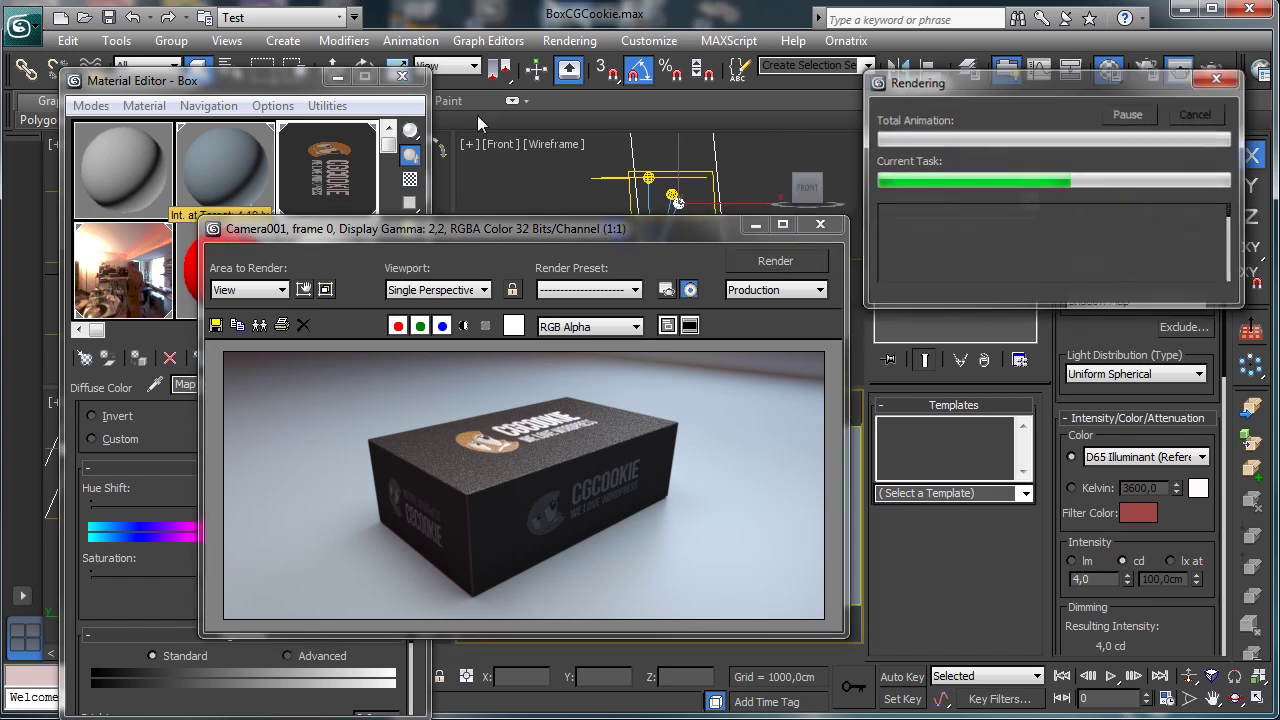
left_click_drag(508, 233, 394, 102)
left_click(642, 92)
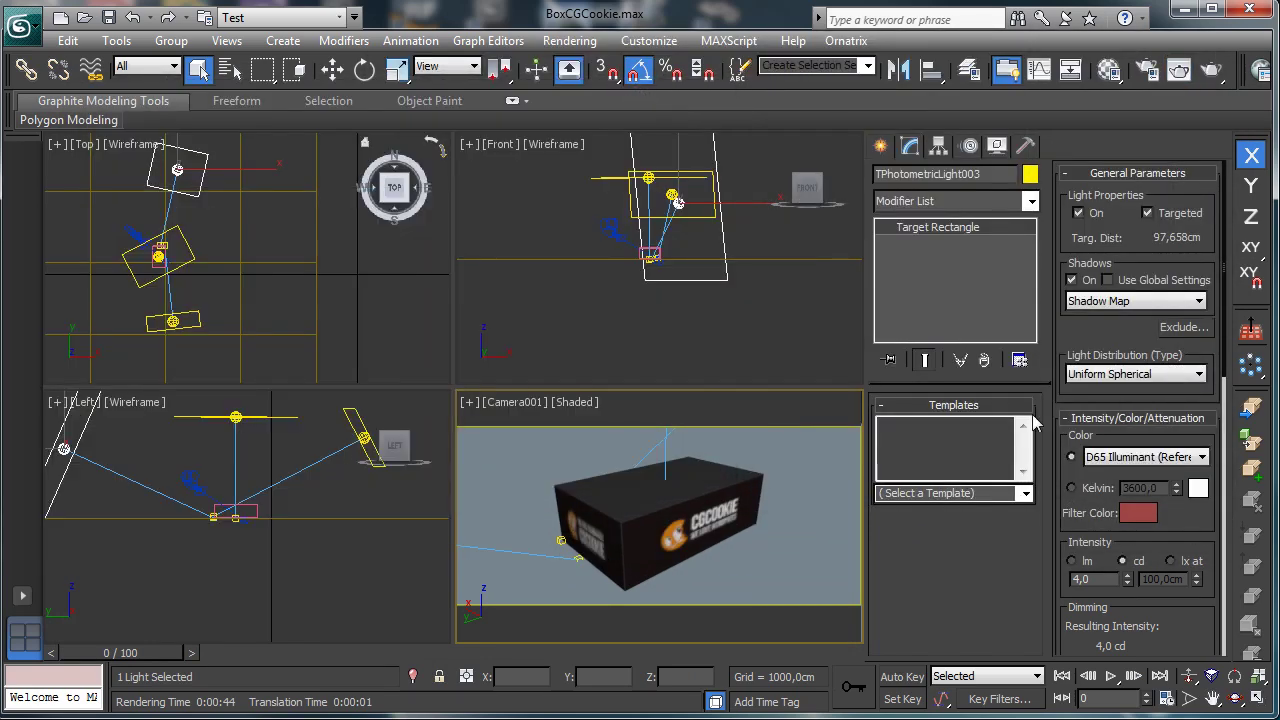
left_click(1212, 698)
left_click_drag(679, 510, 674, 504)
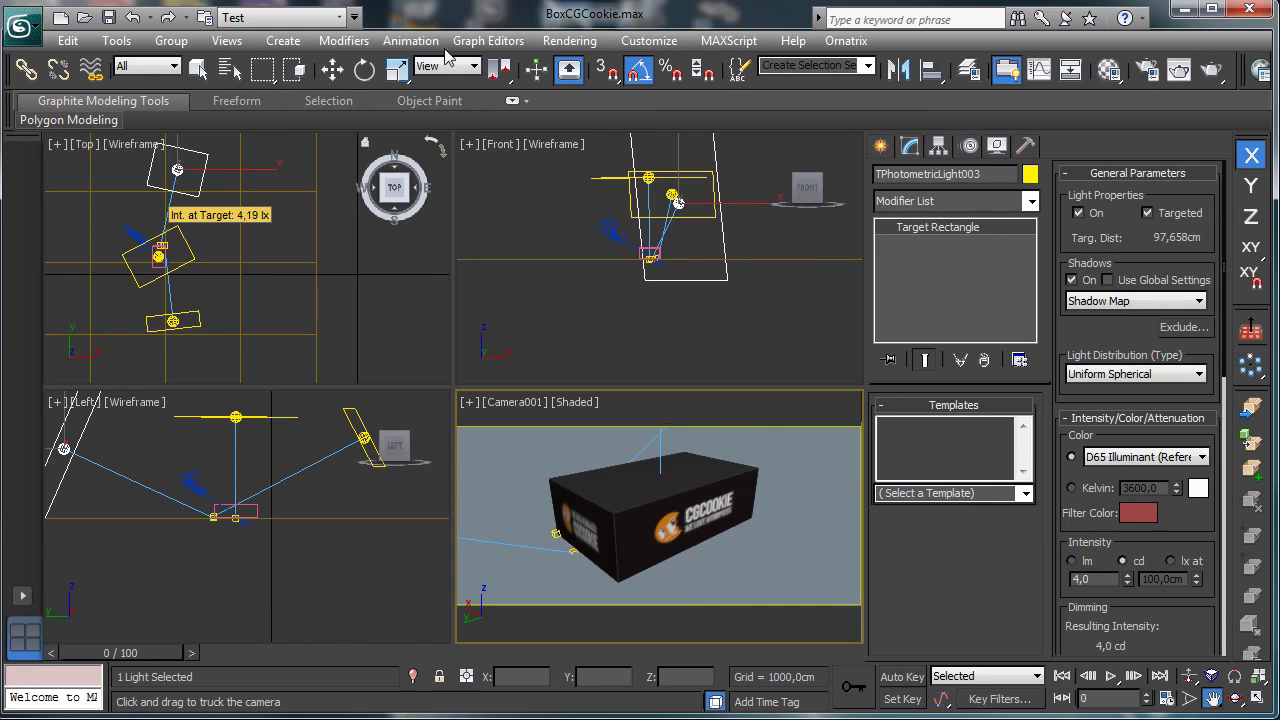
Step: Open the exposure control settings and raise the photographic exposure vignetting to about 2,31
left_click(569, 40)
left_click(620, 170)
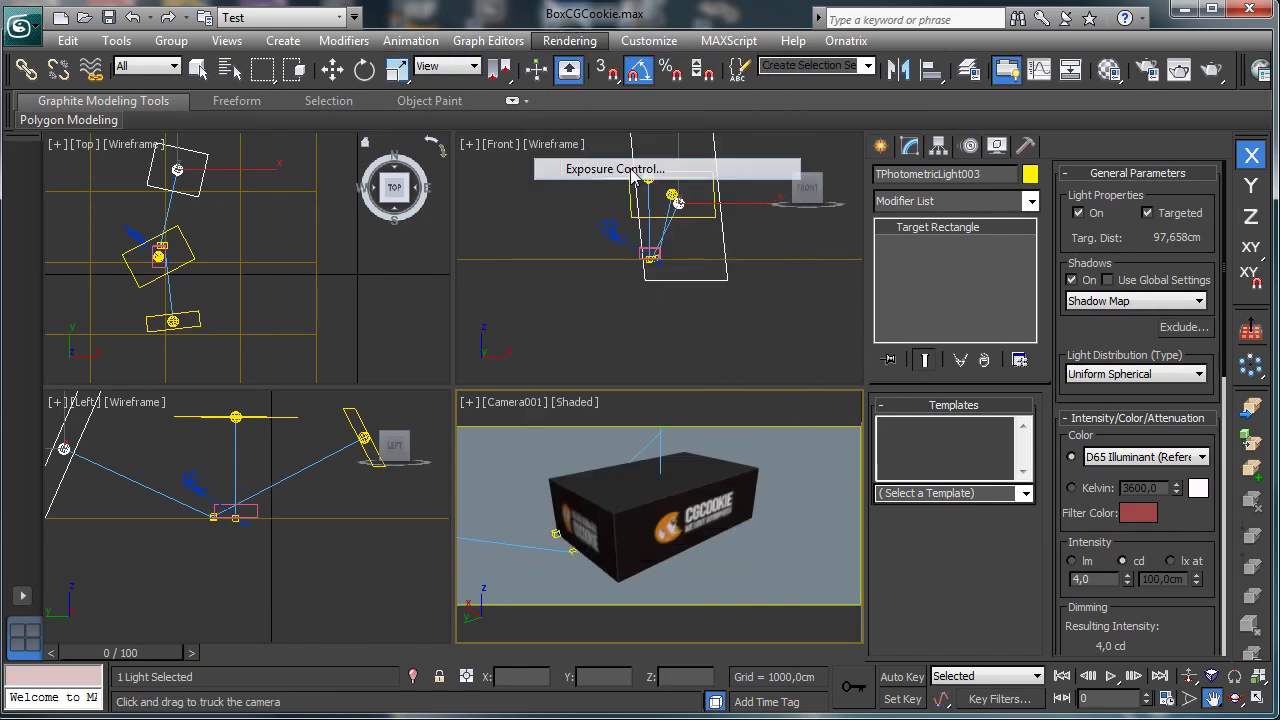
left_click_drag(797, 90, 214, 90)
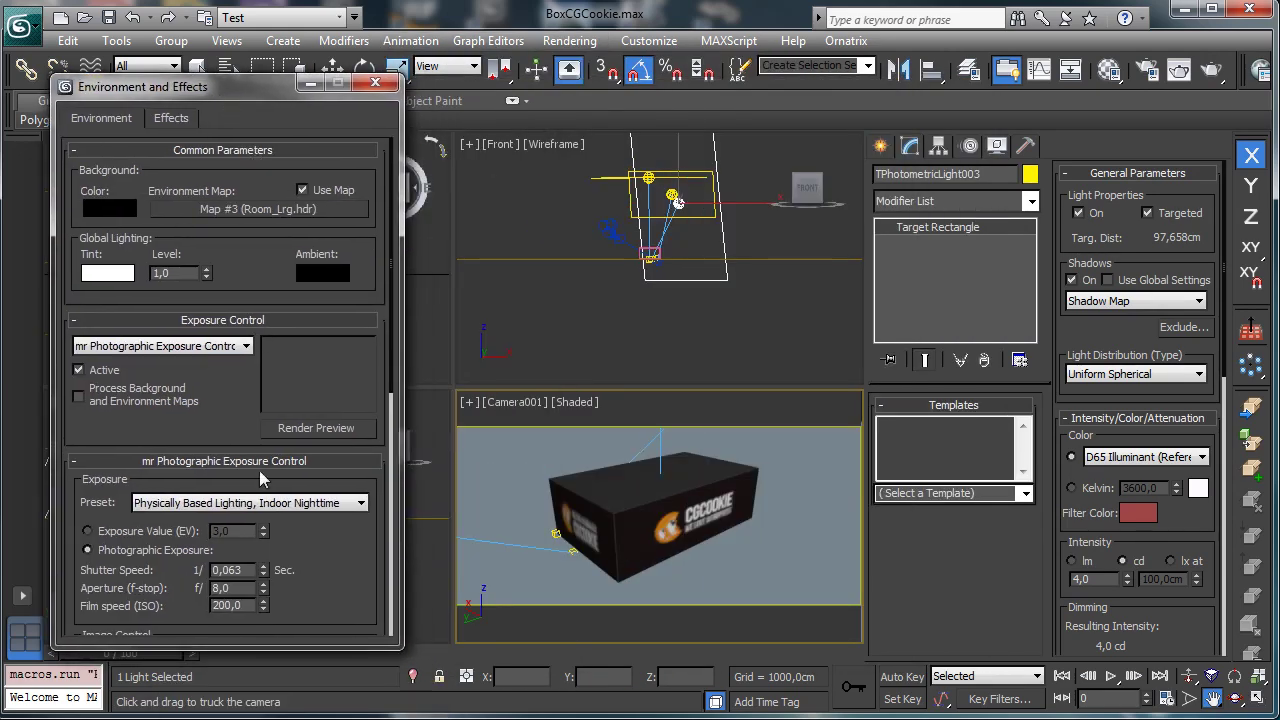
scroll(288, 355, "down", 5)
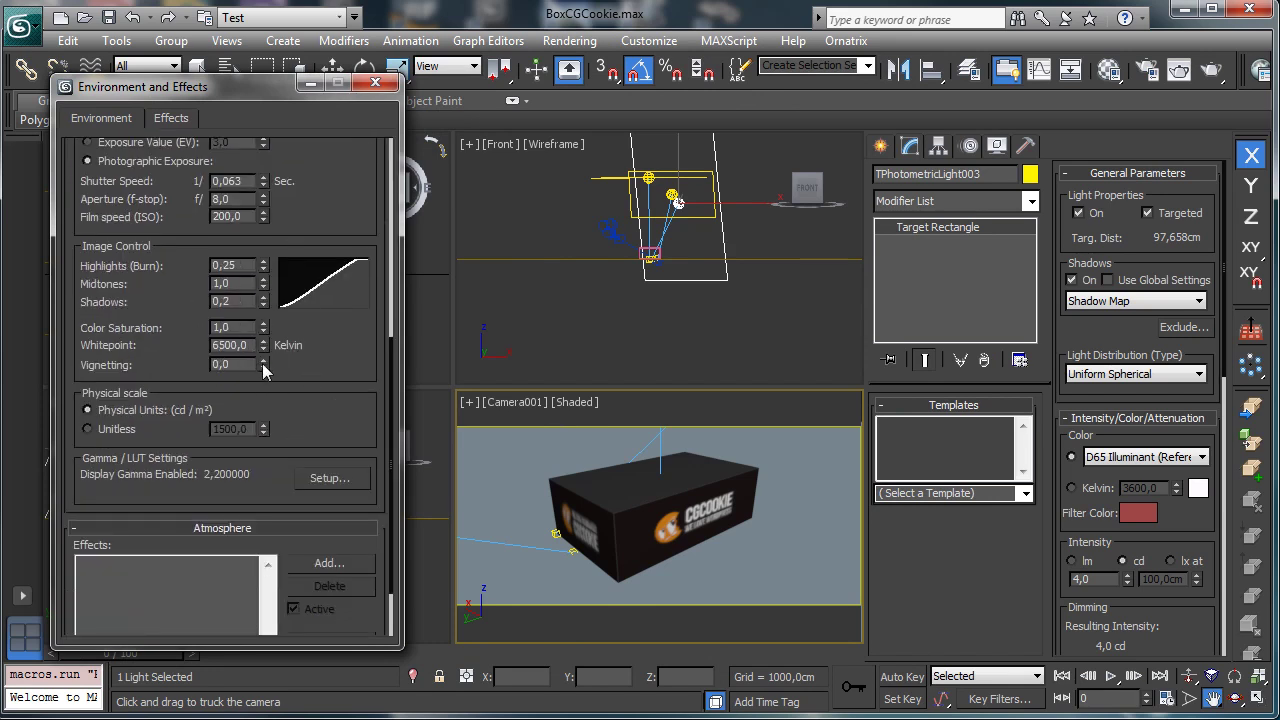
left_click_drag(265, 368, 266, 147)
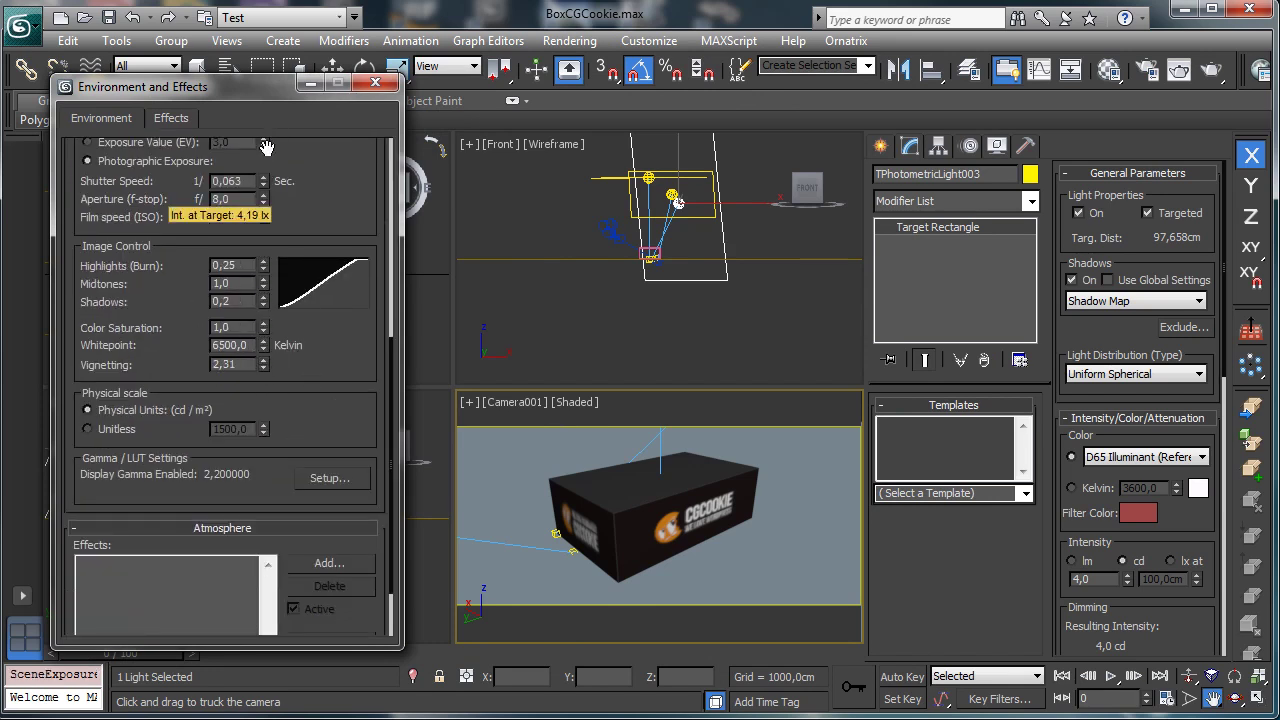
Step: Try vignetting values of 20, 25 and 15, then test-render the camera view with 15
double_click(232, 364)
type("2")
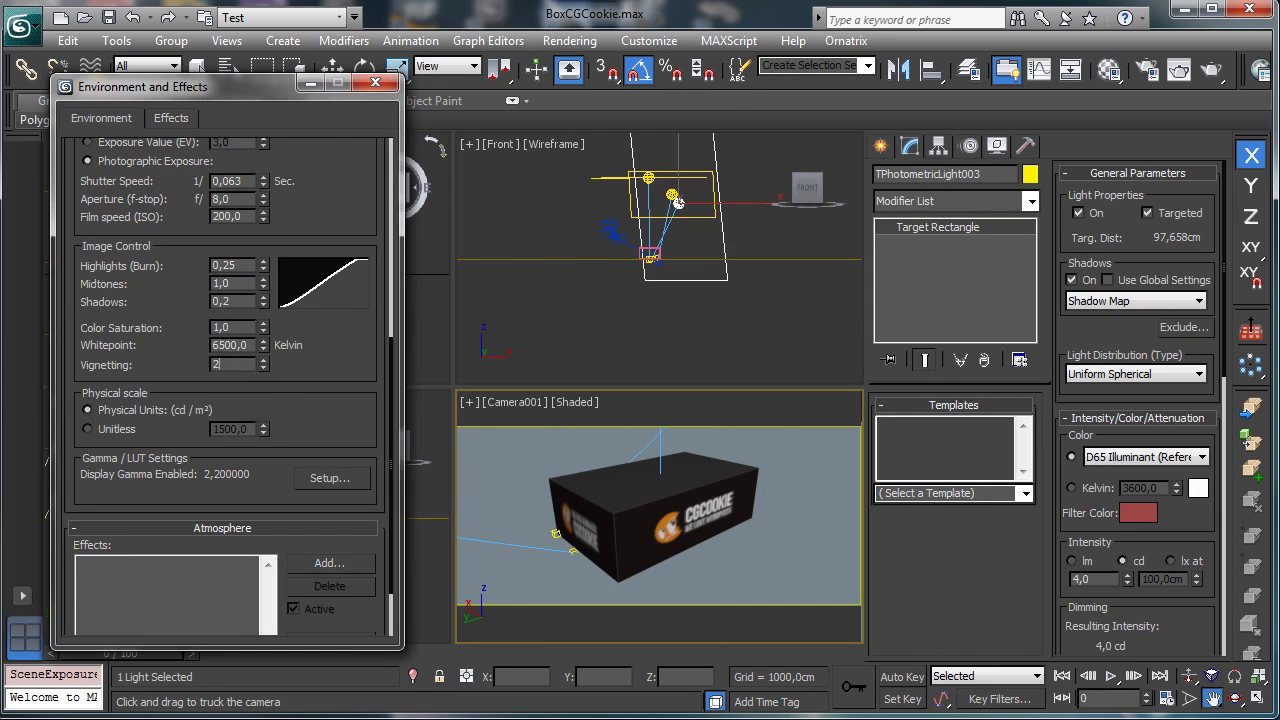
type("0")
key("Return")
type("25")
key("Return")
type("15")
key("Return")
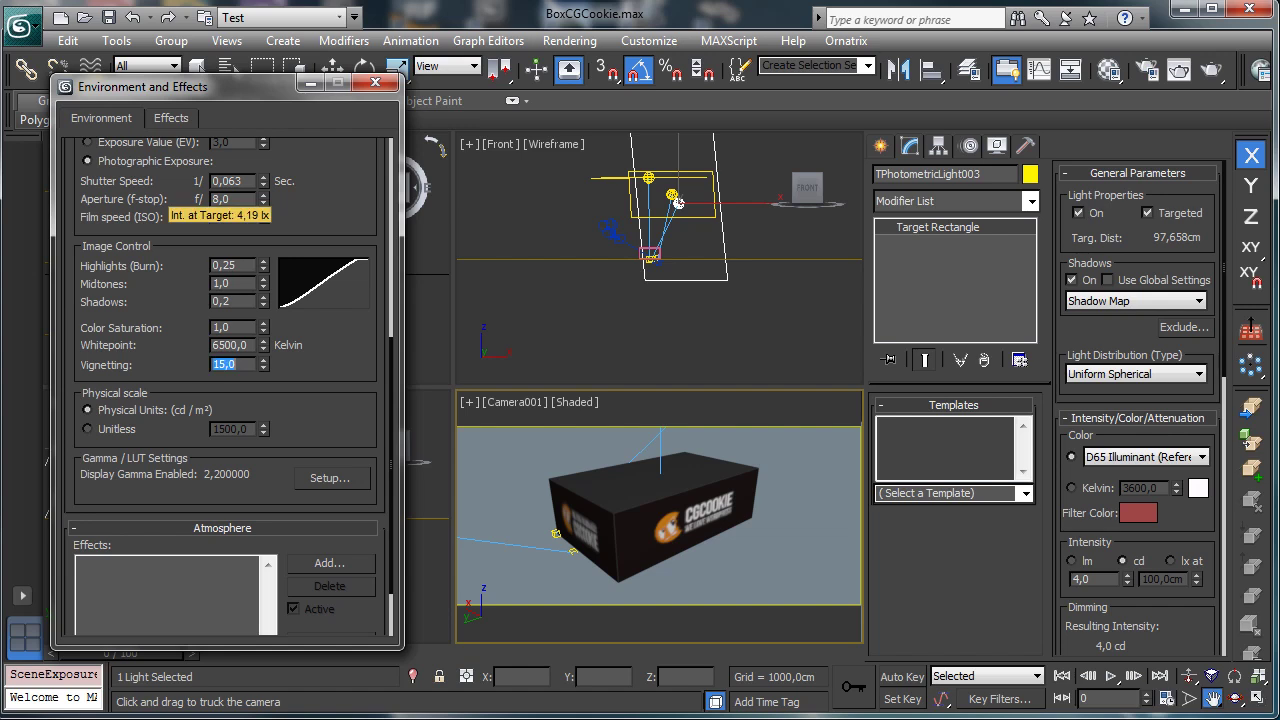
left_click(1213, 76)
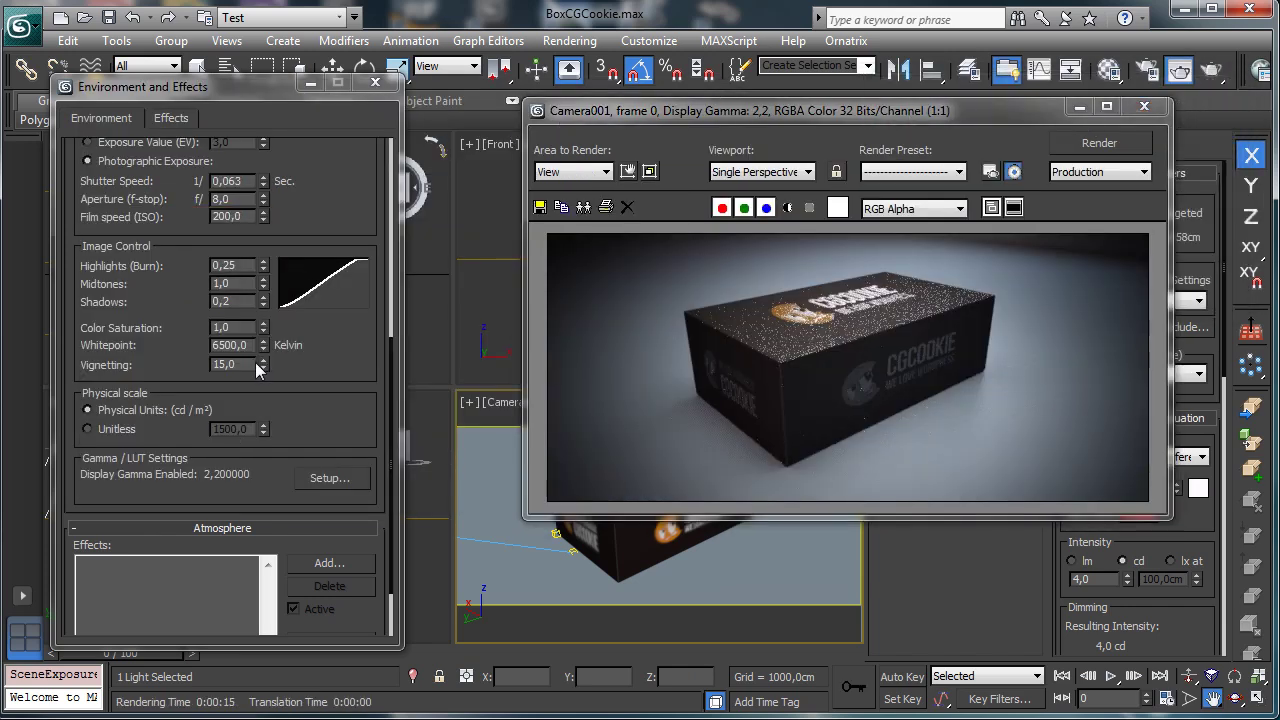
Step: Set the vignetting to 5, test-render the camera view, and close the render and environment windows
double_click(226, 364)
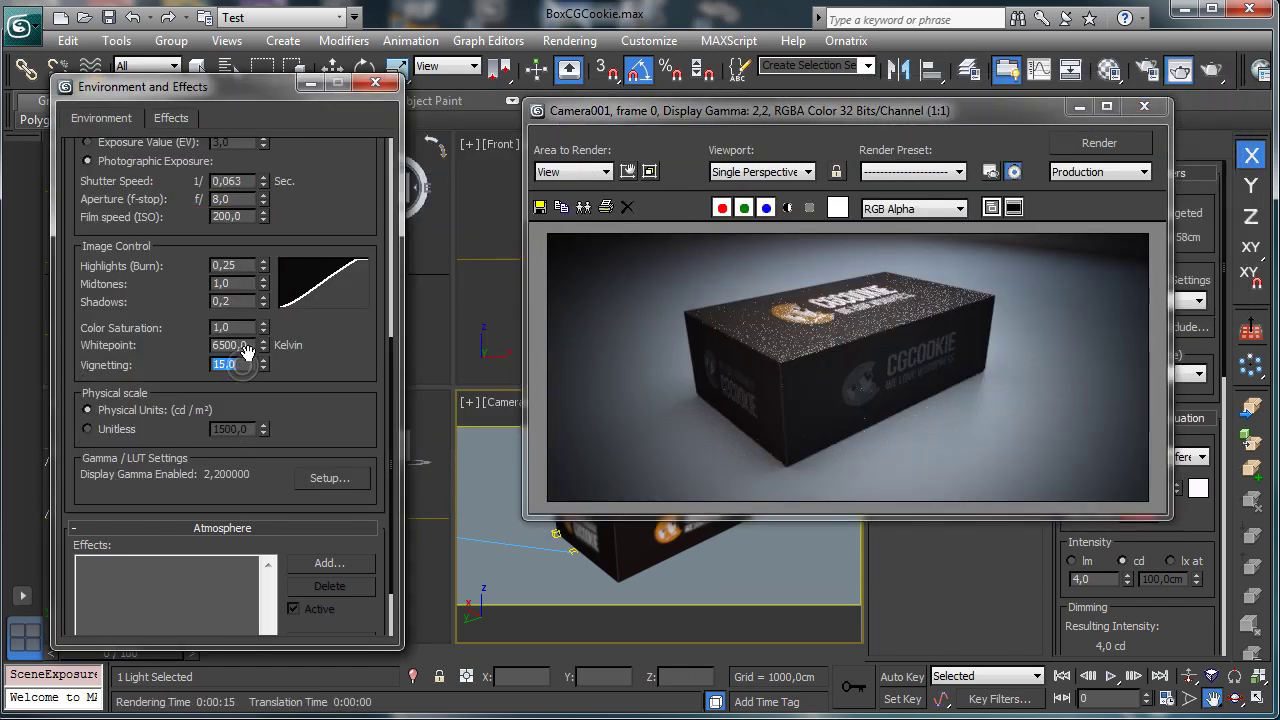
type("5")
key("Return")
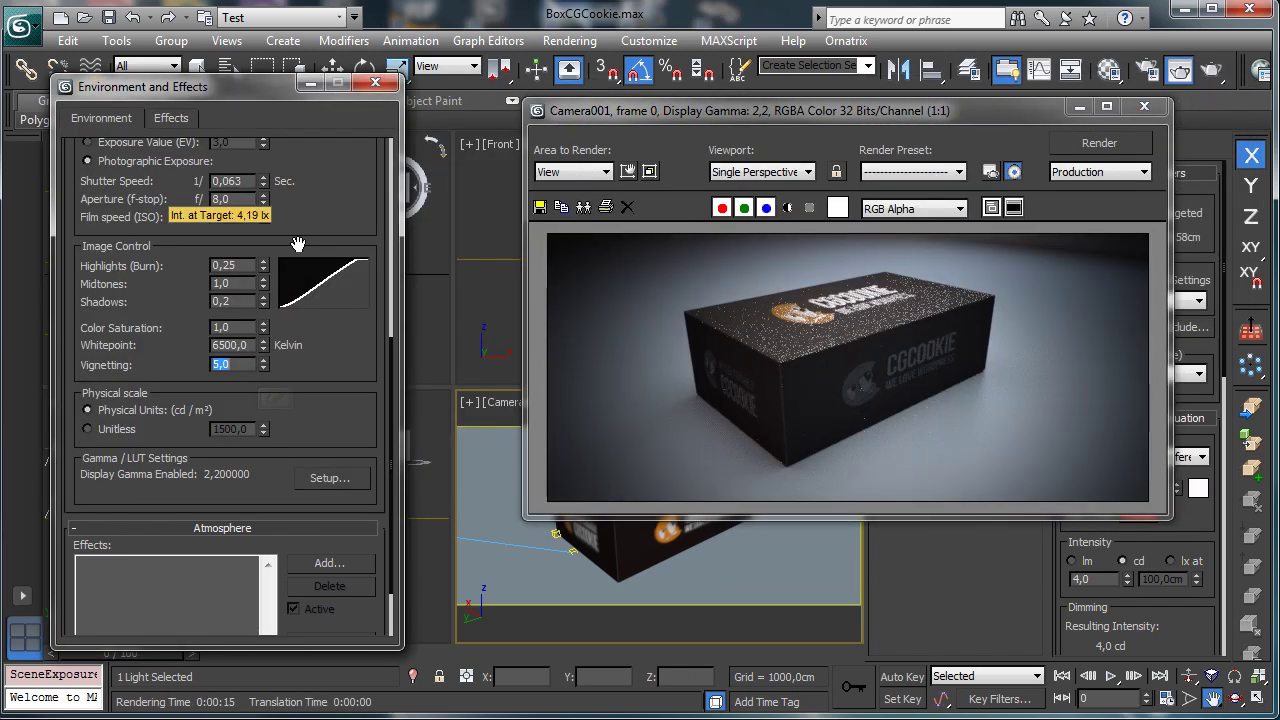
left_click(1097, 147)
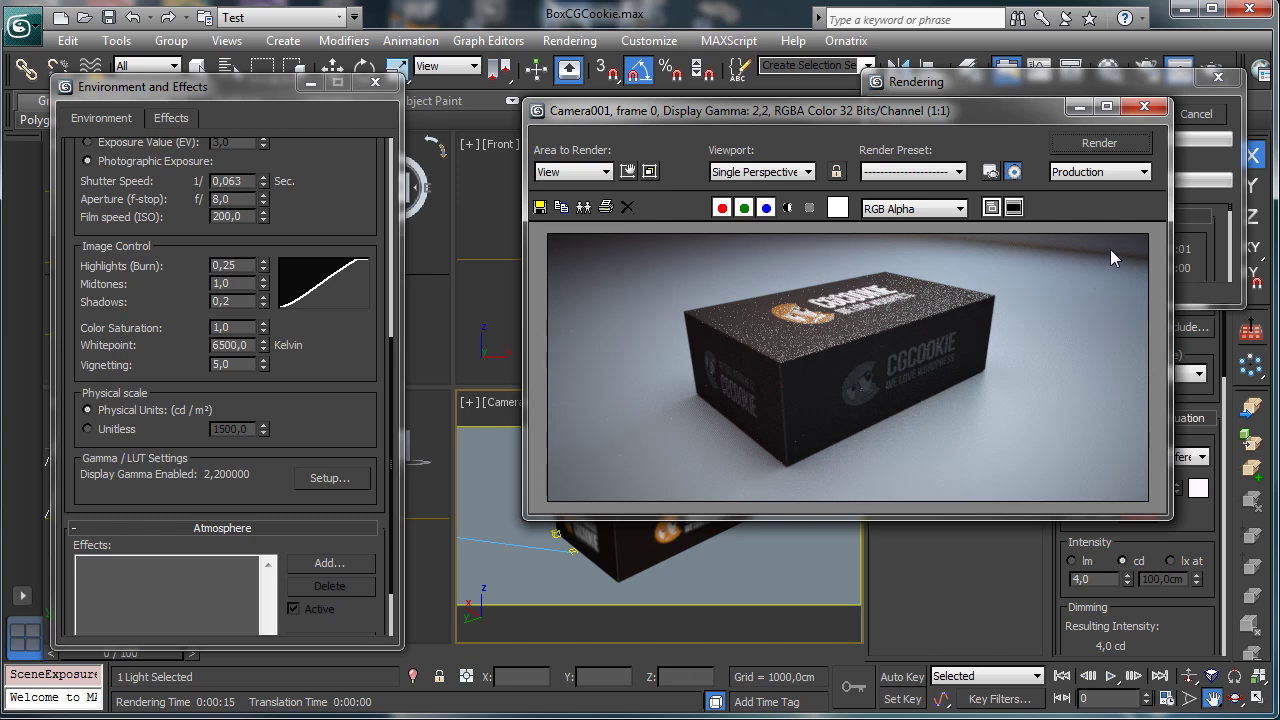
left_click(1193, 113)
left_click(1193, 113)
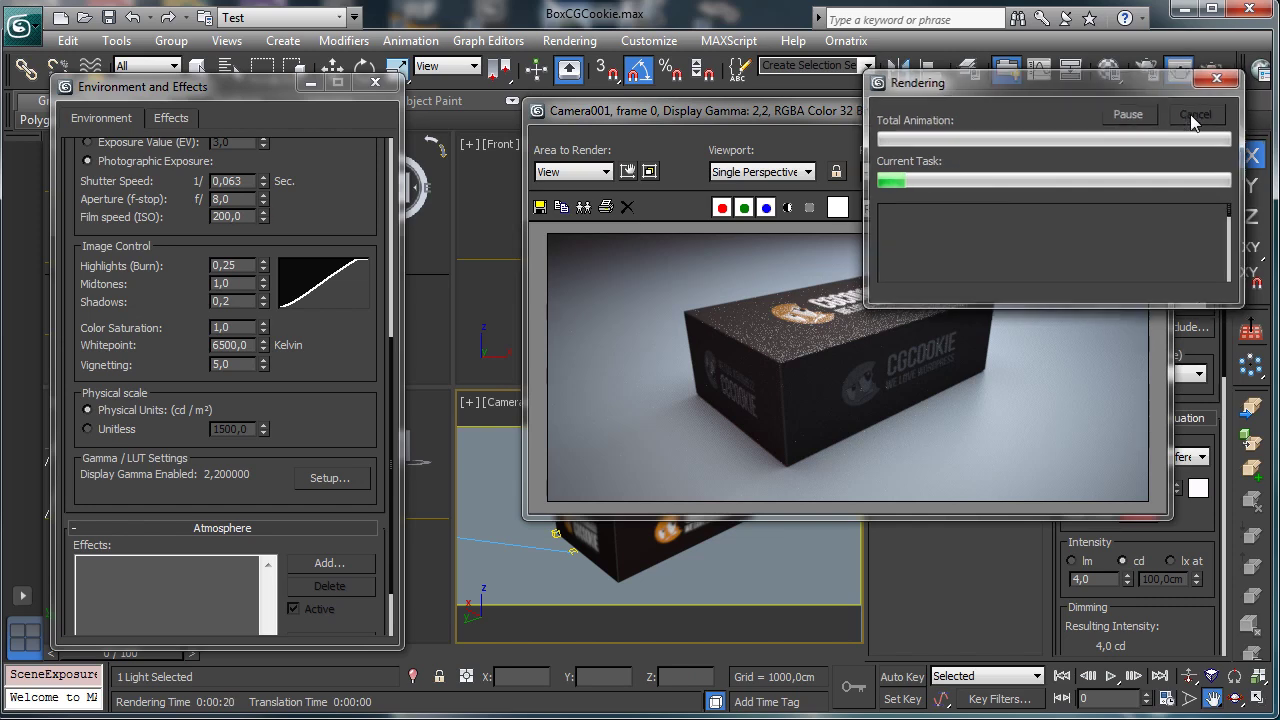
left_click(1157, 93)
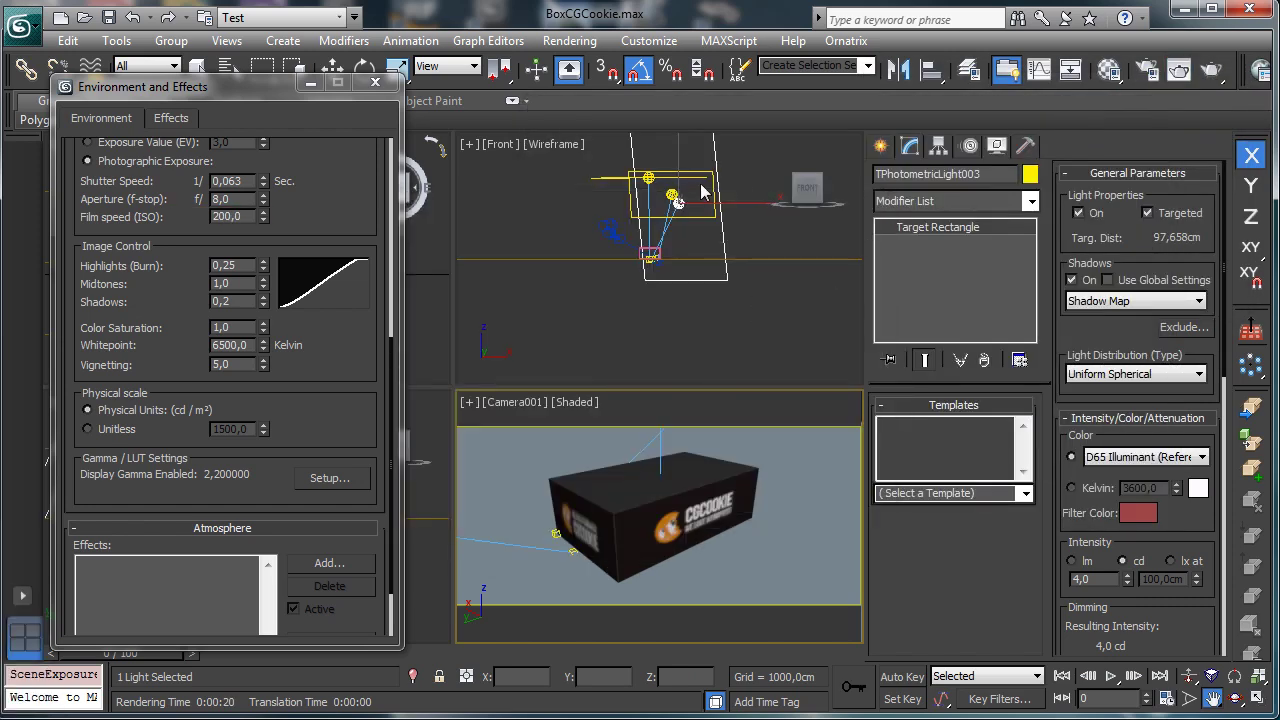
left_click(375, 82)
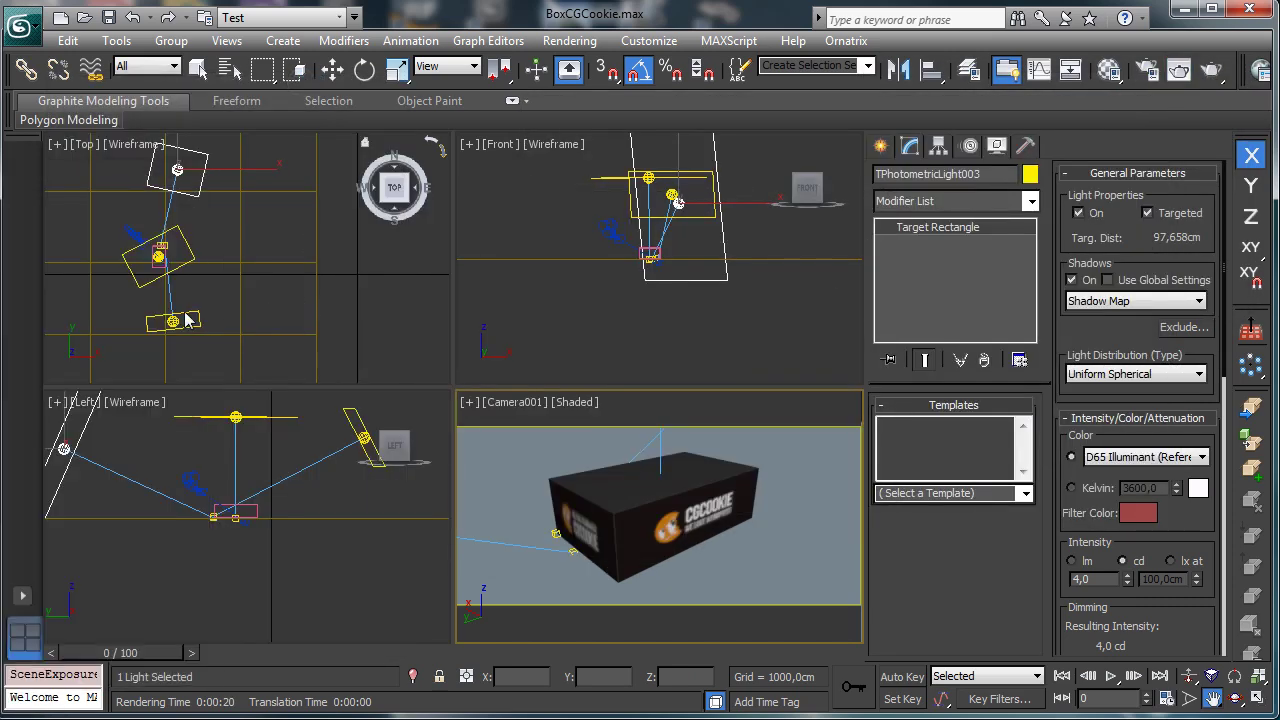
Step: Raise the bluish-filtered 6 cd rectangle light to about Z 76 cm in the Left view and test-render the camera view
left_click(165, 256)
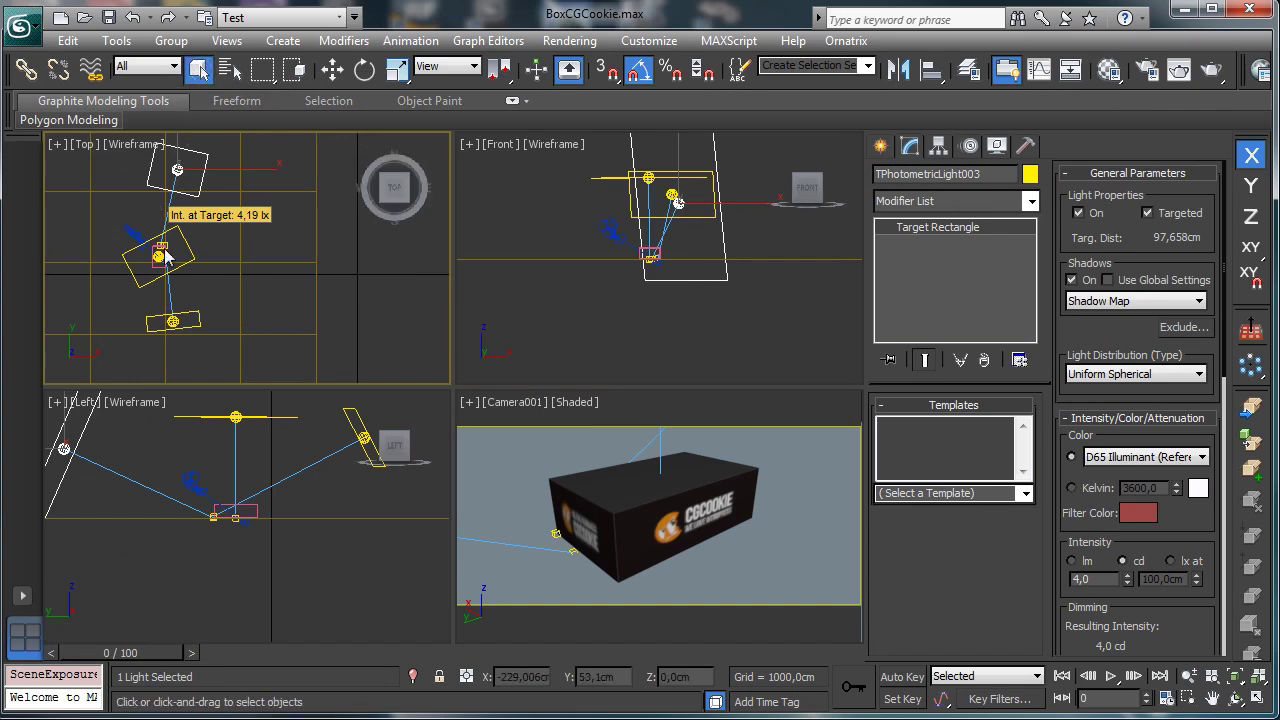
left_click(173, 321)
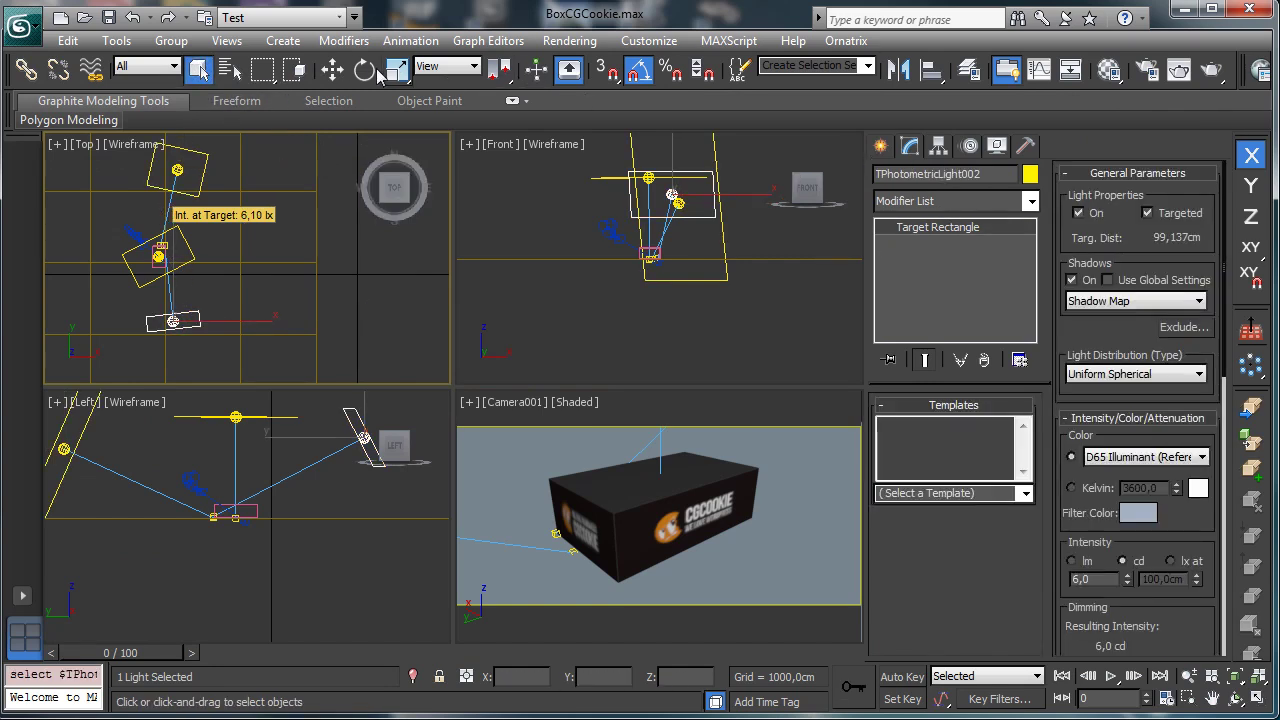
left_click(333, 69)
right_click(298, 456)
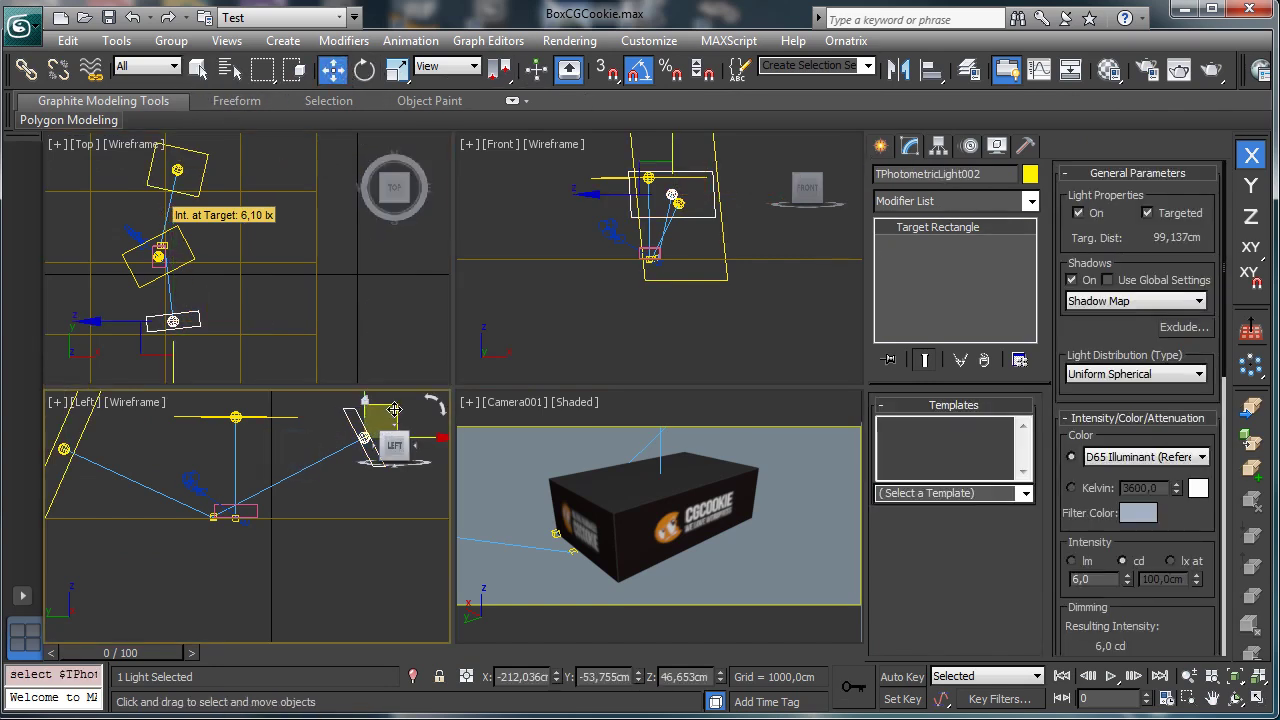
left_click_drag(395, 410, 520, 418)
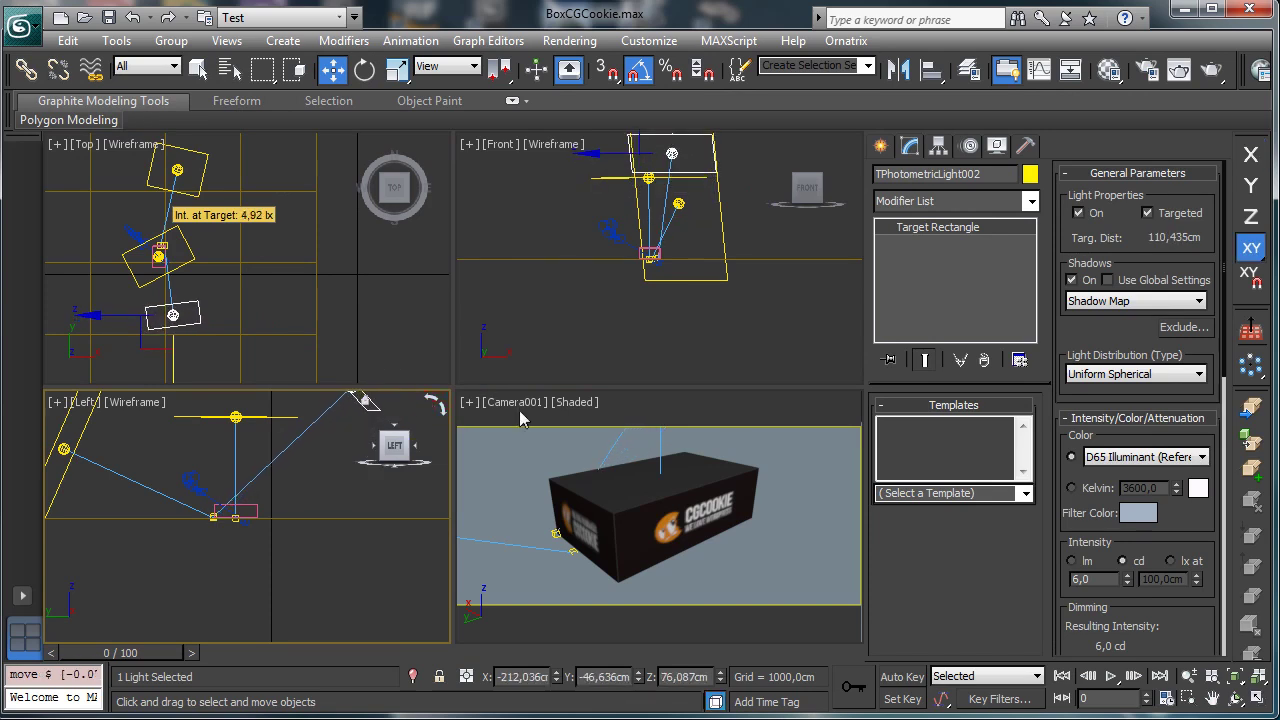
right_click(520, 418)
left_click(1210, 69)
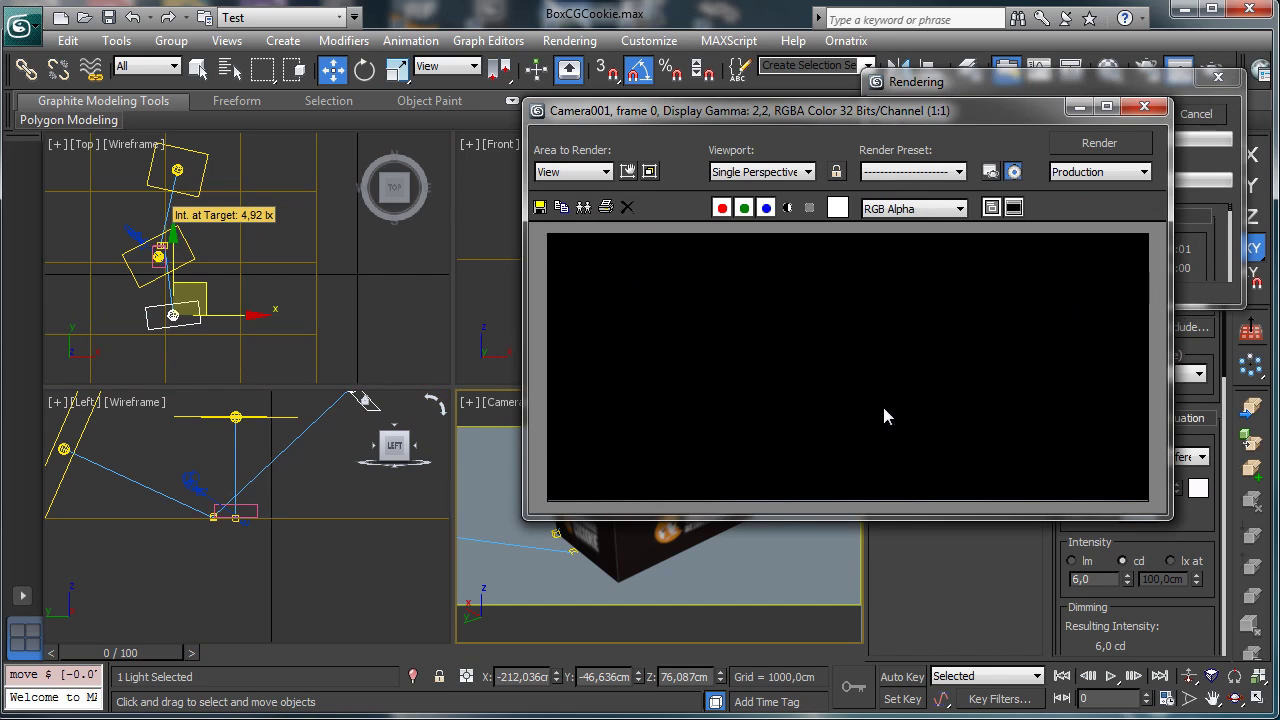
left_click_drag(950, 112, 629, 131)
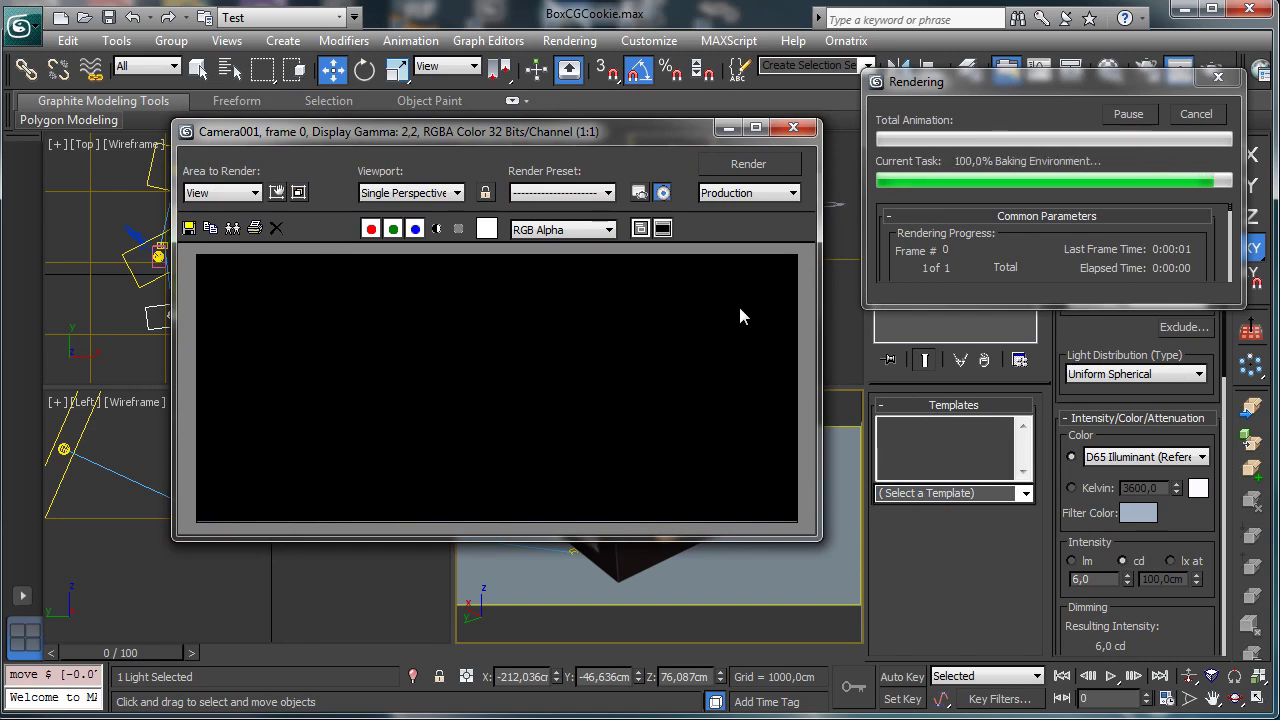